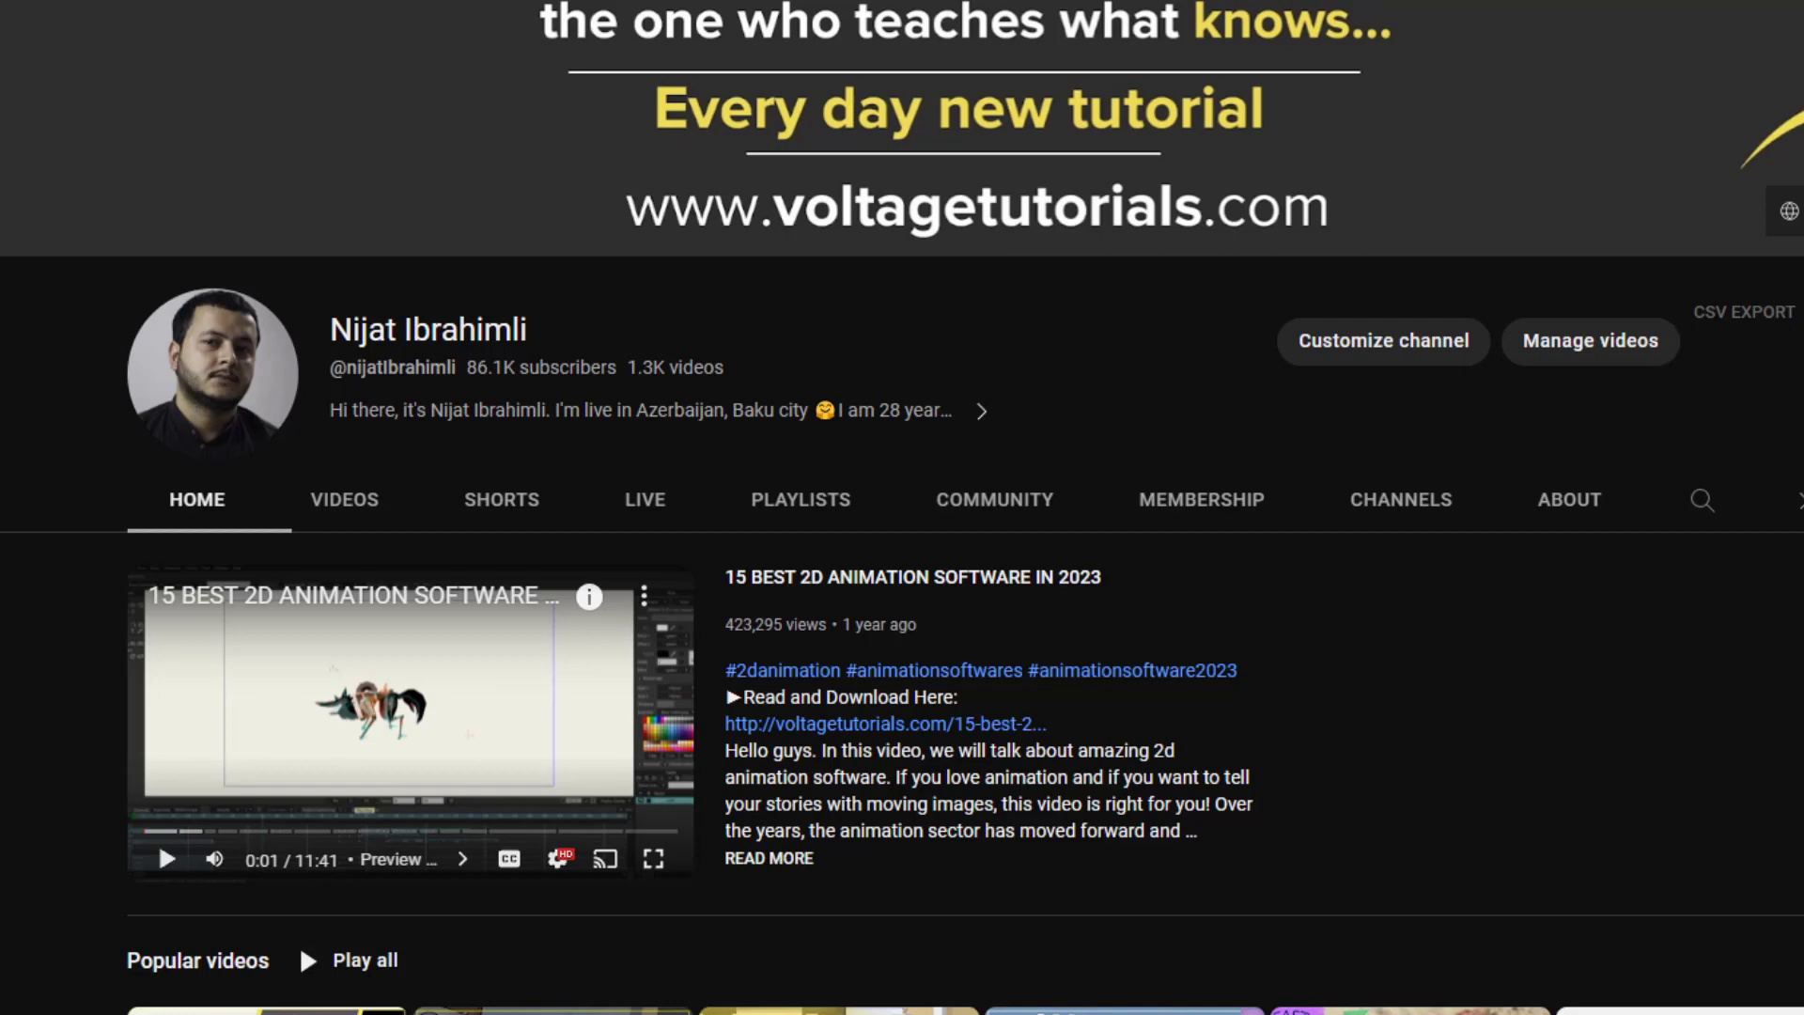
# Show the channel's live stream videos and look through the list.
pyautogui.click(181, 505)
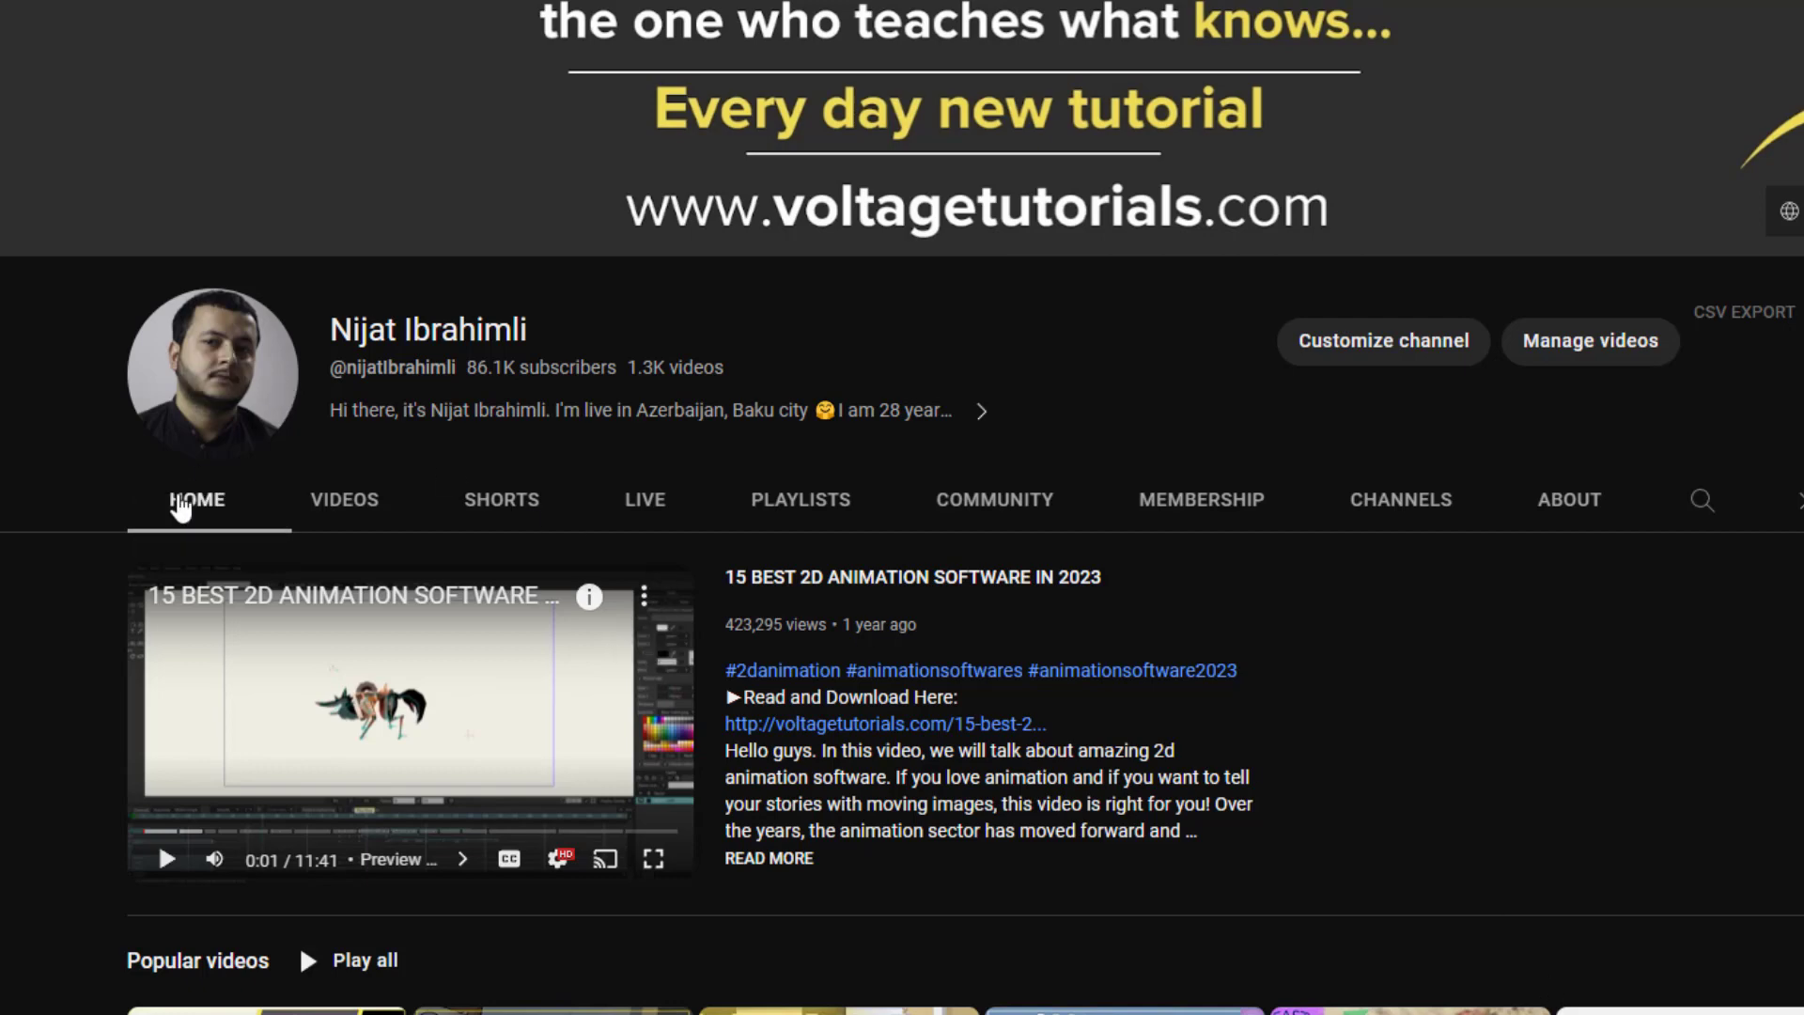
pyautogui.click(646, 502)
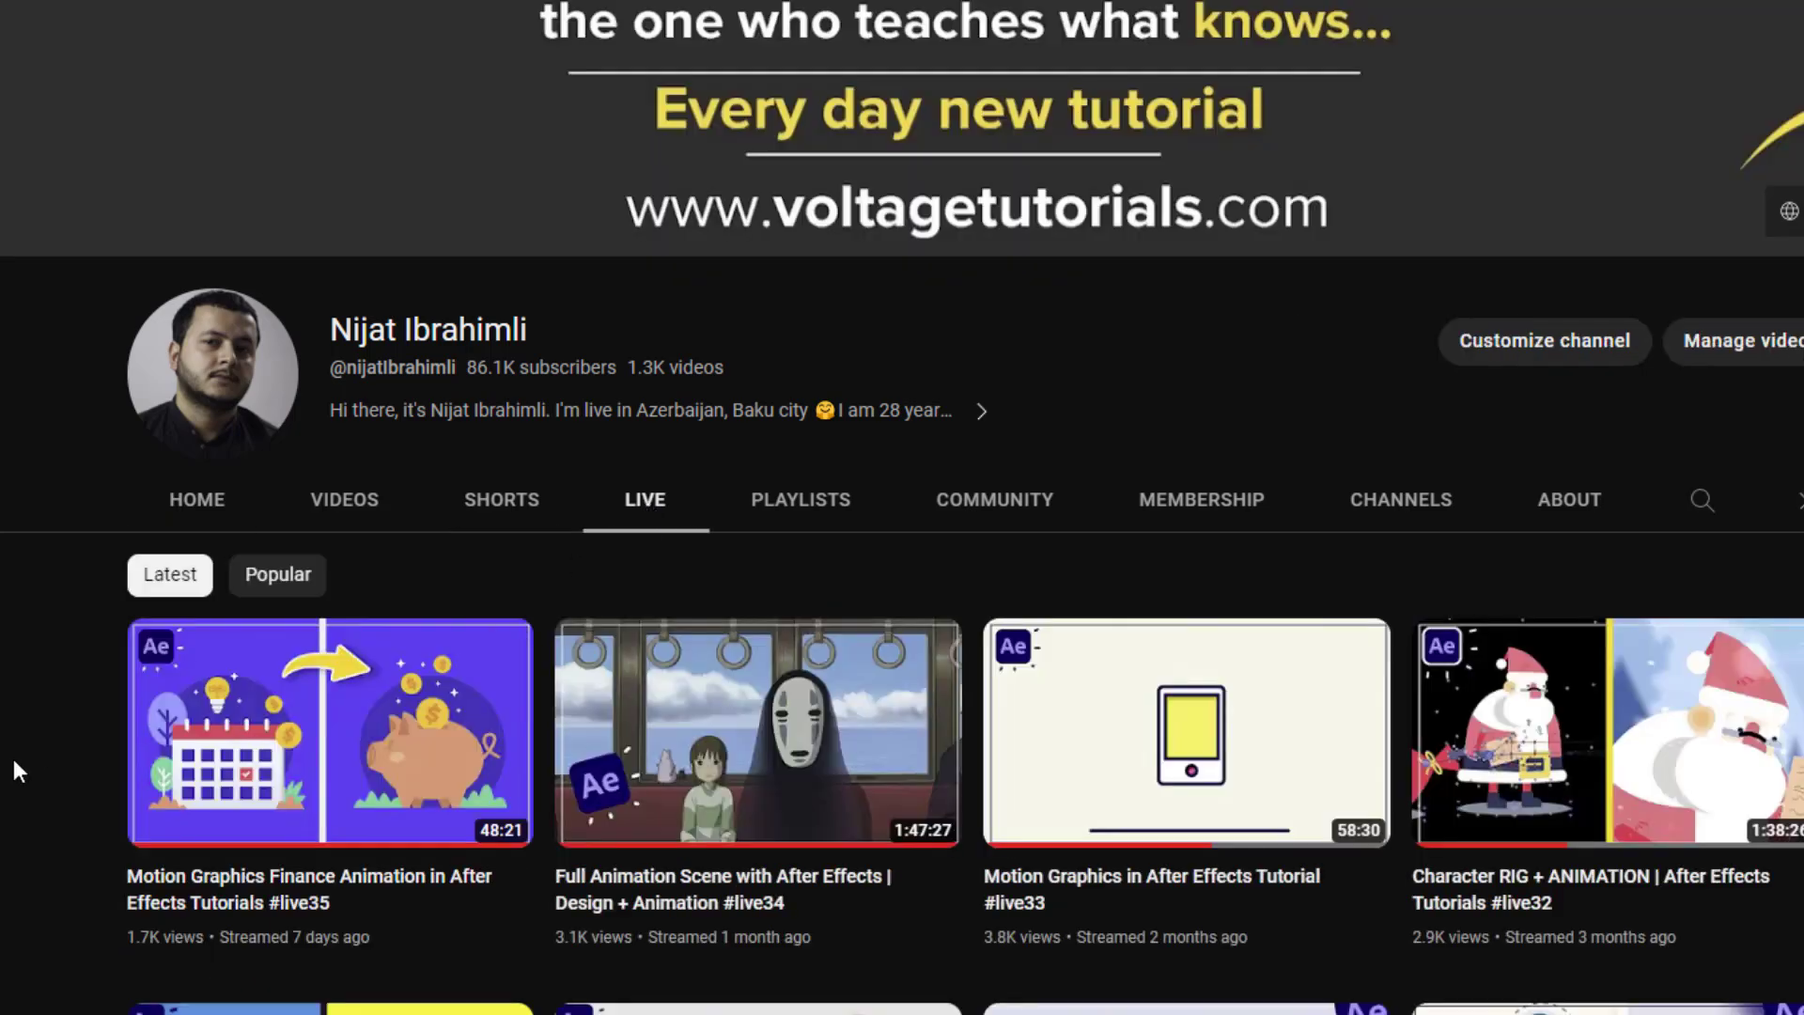
pyautogui.scroll(-1, 265, 507)
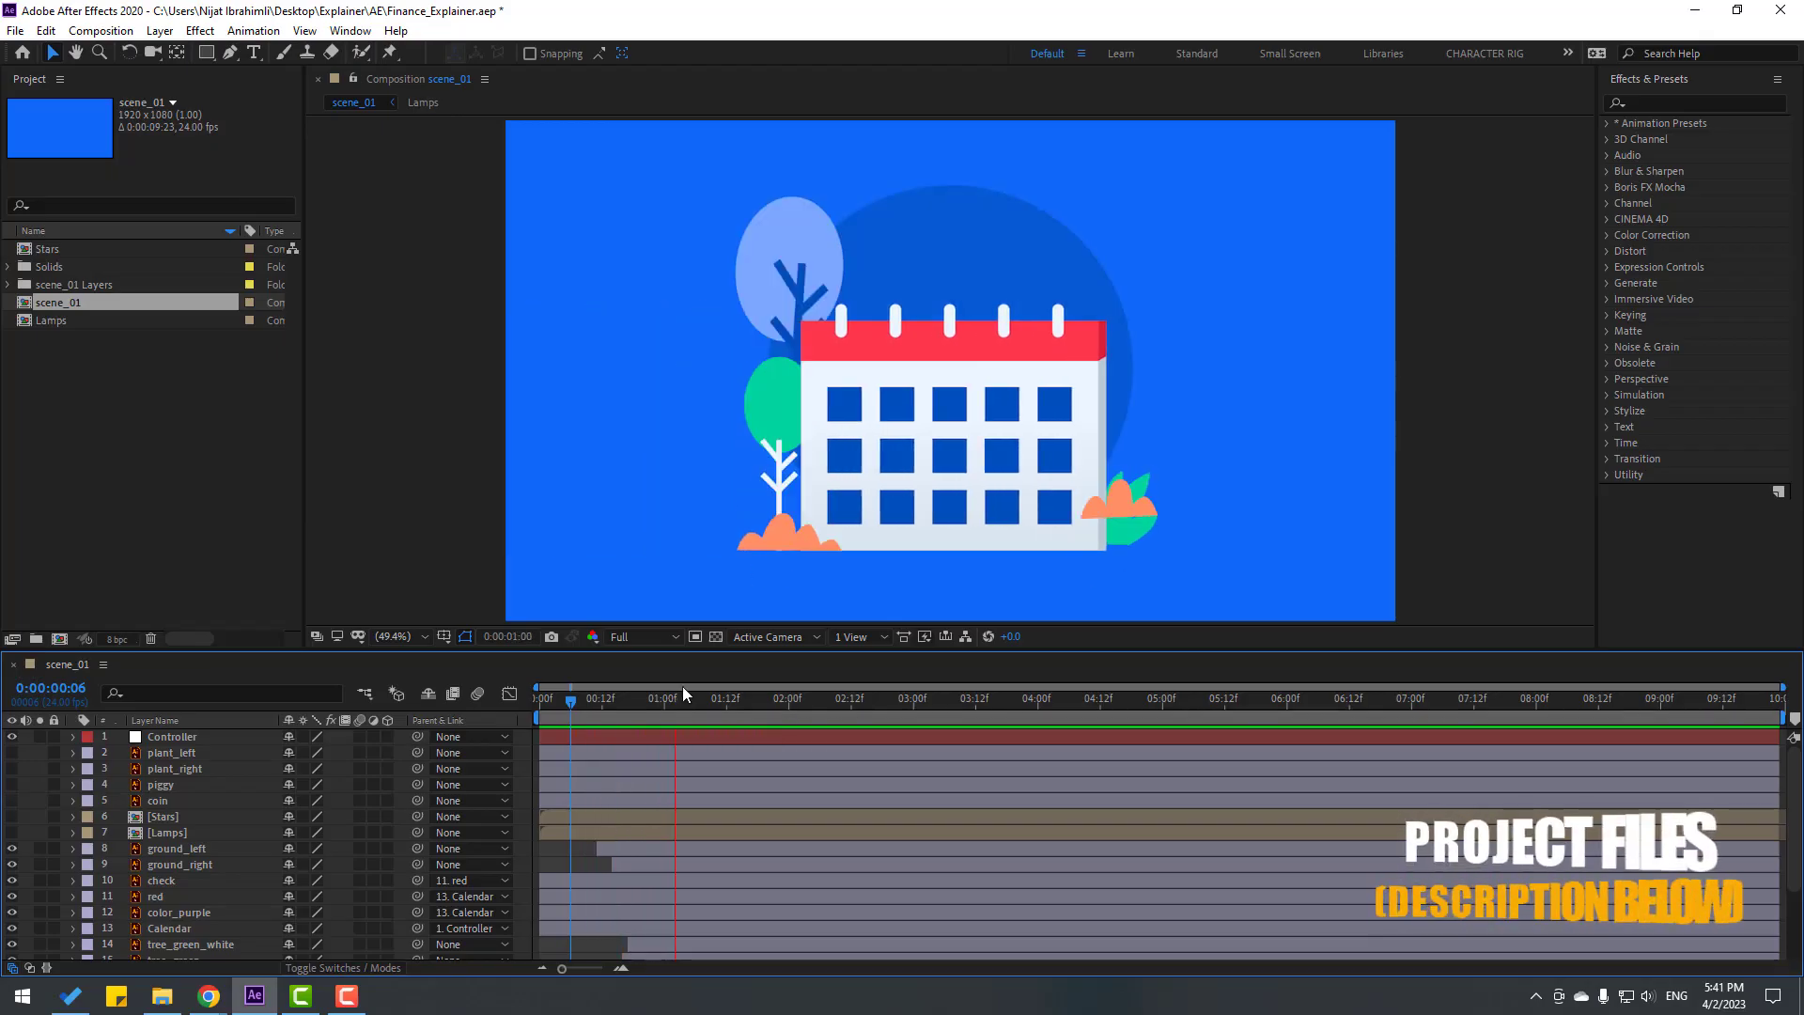
# Make the piggy layer visible and parent it to the Controller layer.
pyautogui.moveTo(629, 699); pyautogui.dragTo(825, 708)
pyautogui.click(178, 737)
pyautogui.click(156, 787)
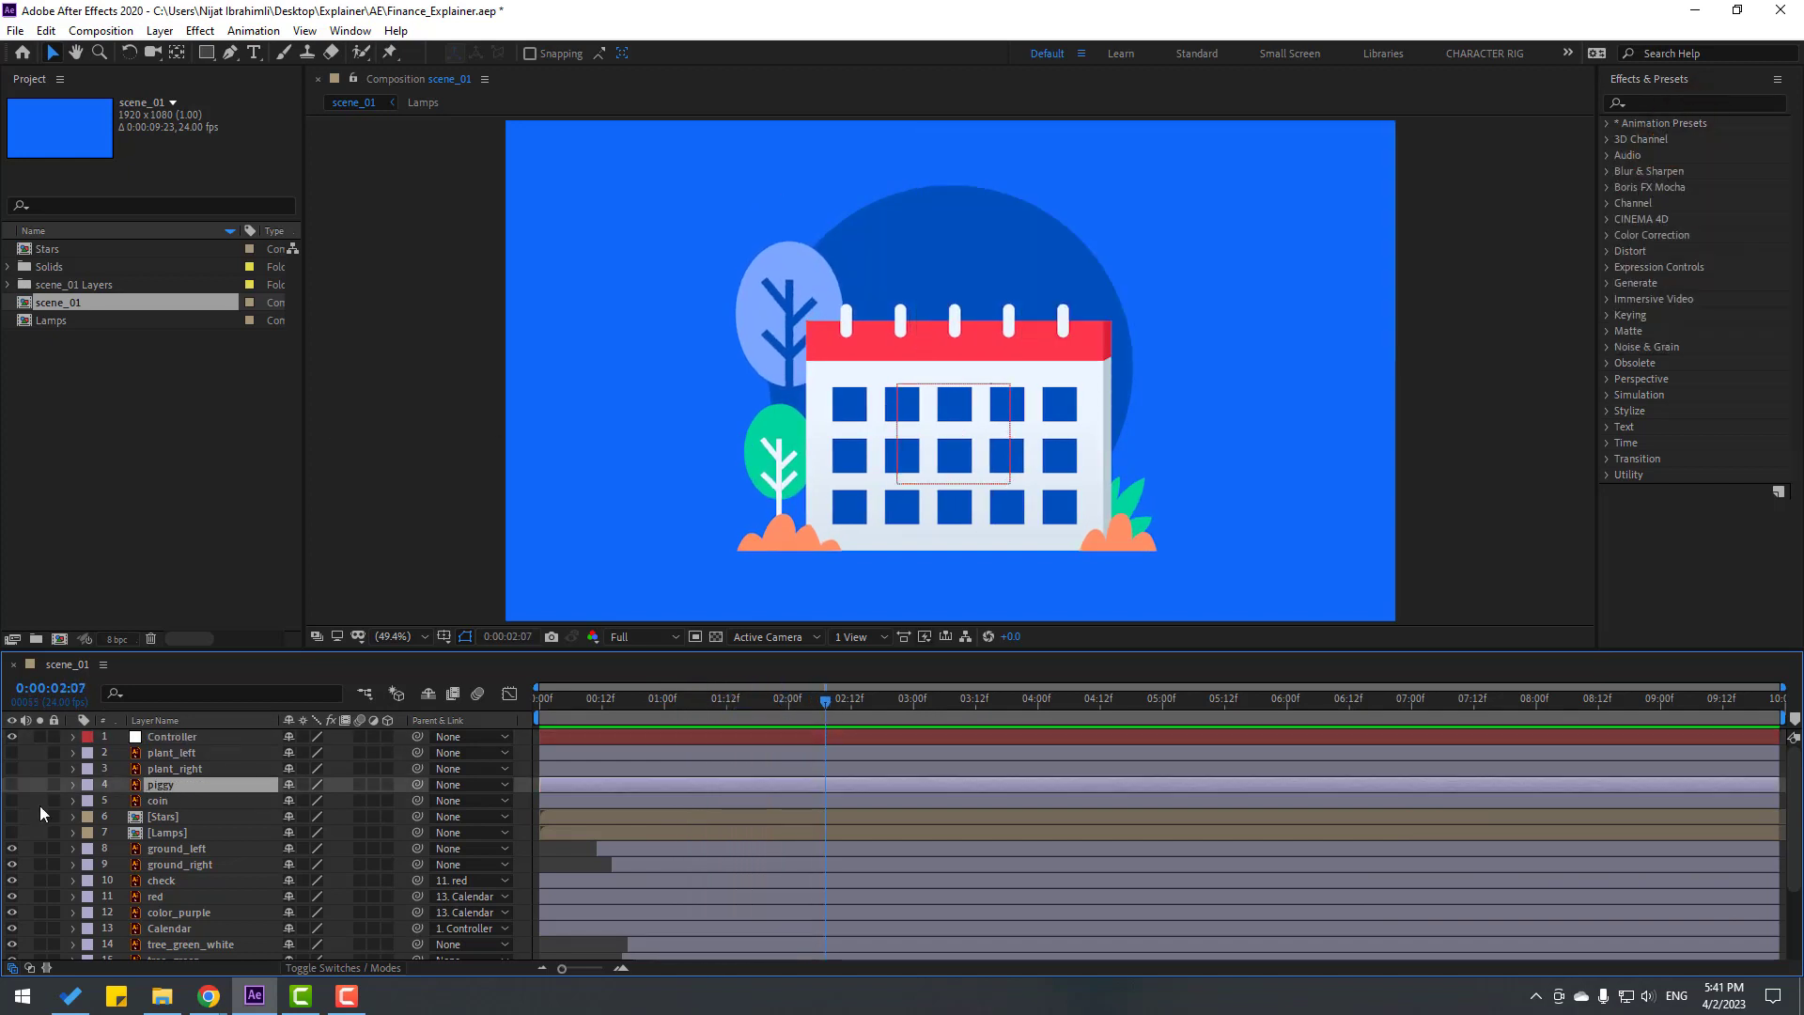
pyautogui.click(12, 785)
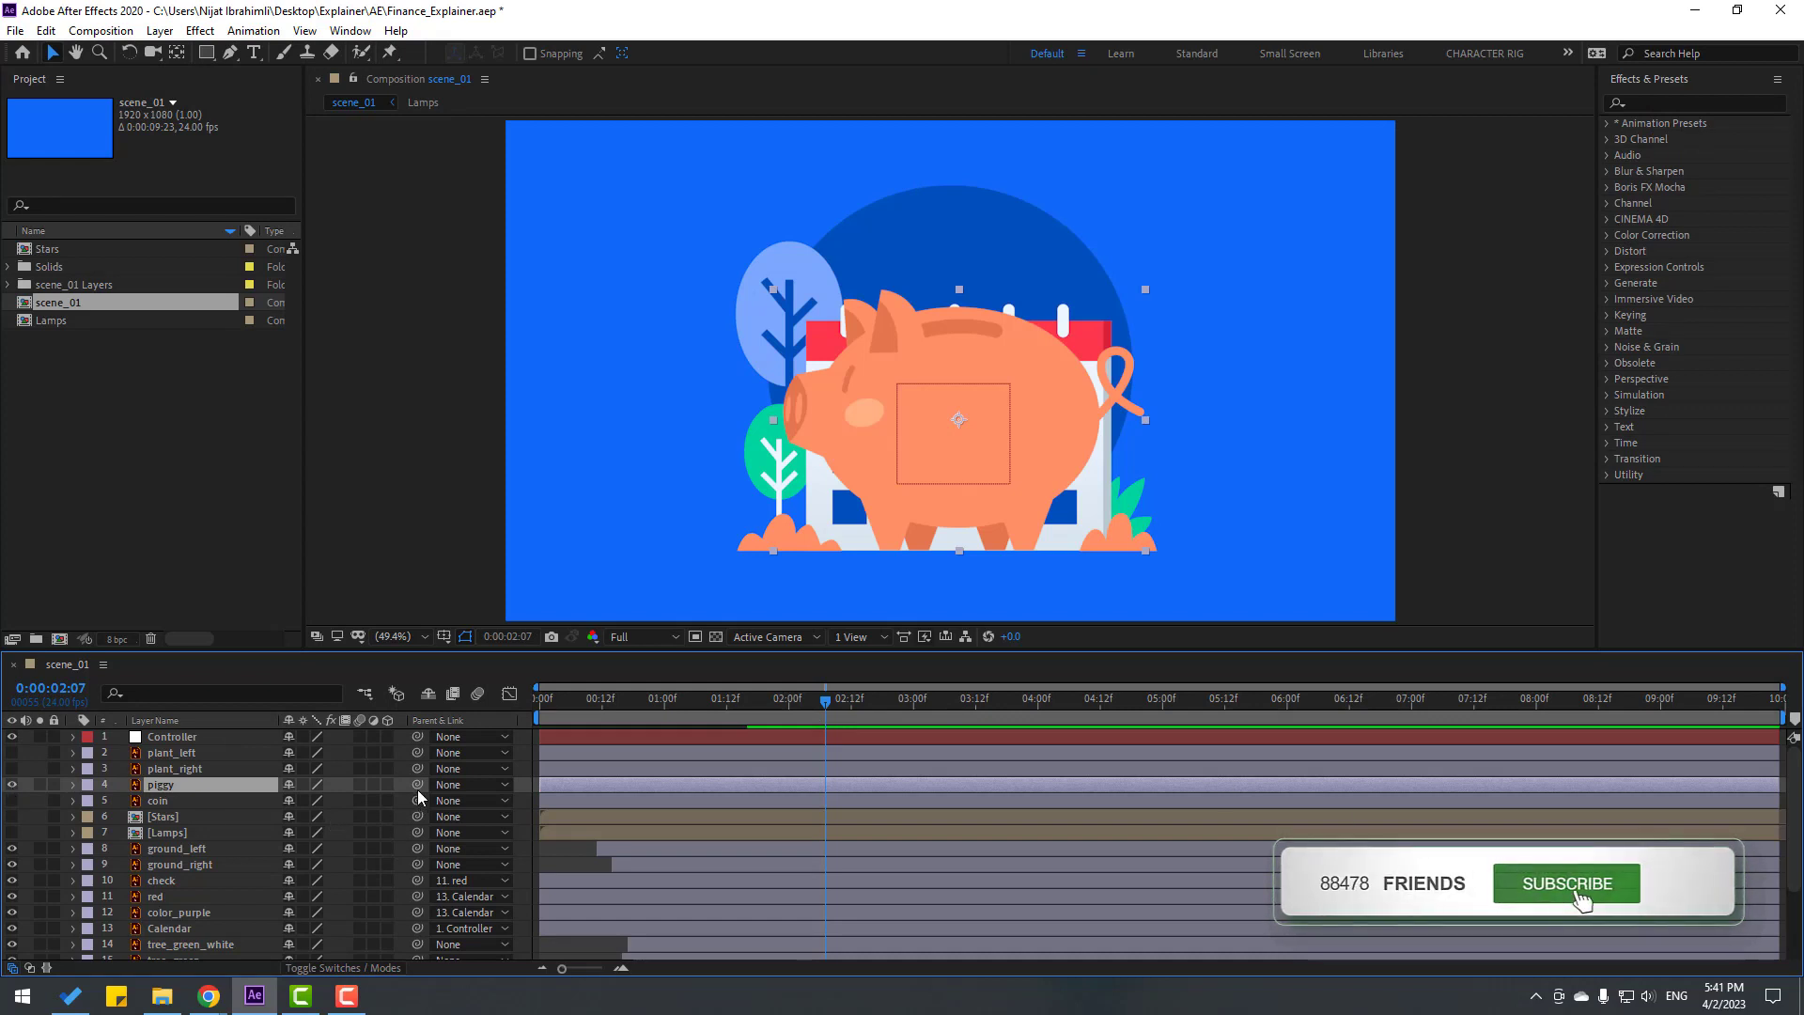
pyautogui.moveTo(414, 786); pyautogui.dragTo(178, 739)
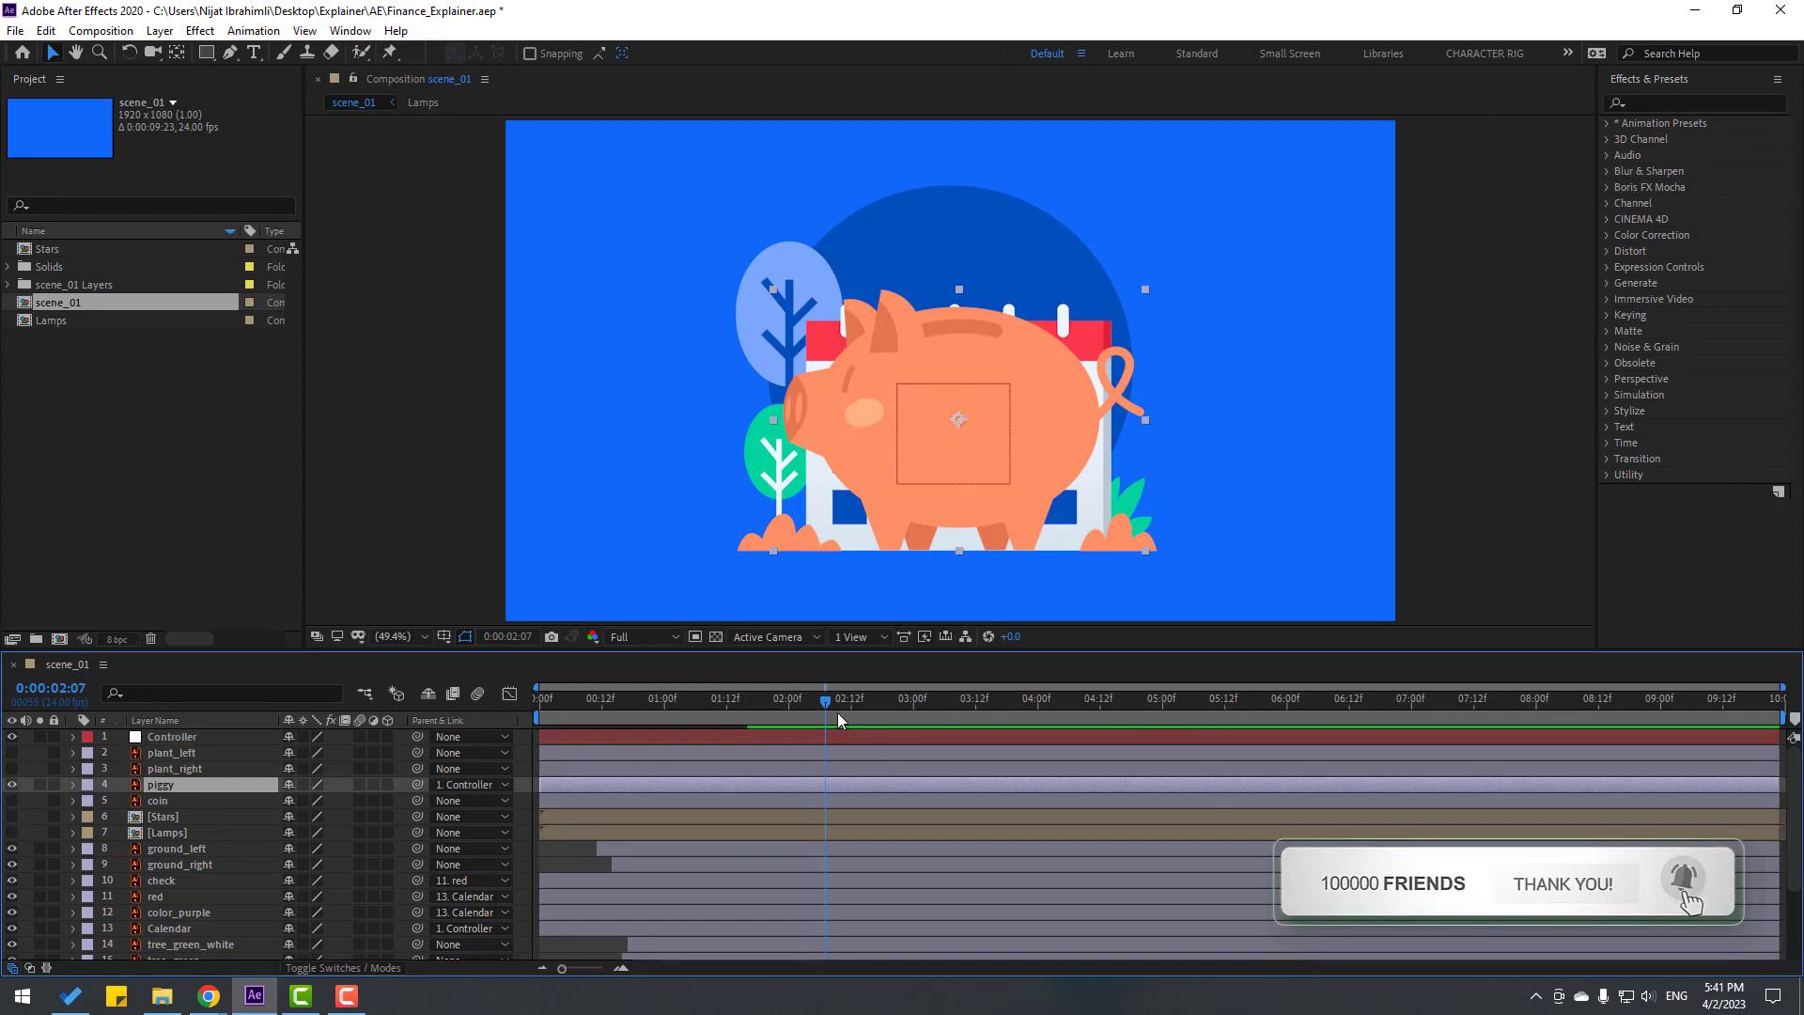
# Shift the piggy layer in the timeline so it starts at about 4 seconds.
pyautogui.moveTo(837, 713)
pyautogui.mouseDown()
pyautogui.moveTo(616, 719)
pyautogui.moveTo(835, 729)
pyautogui.mouseUp()
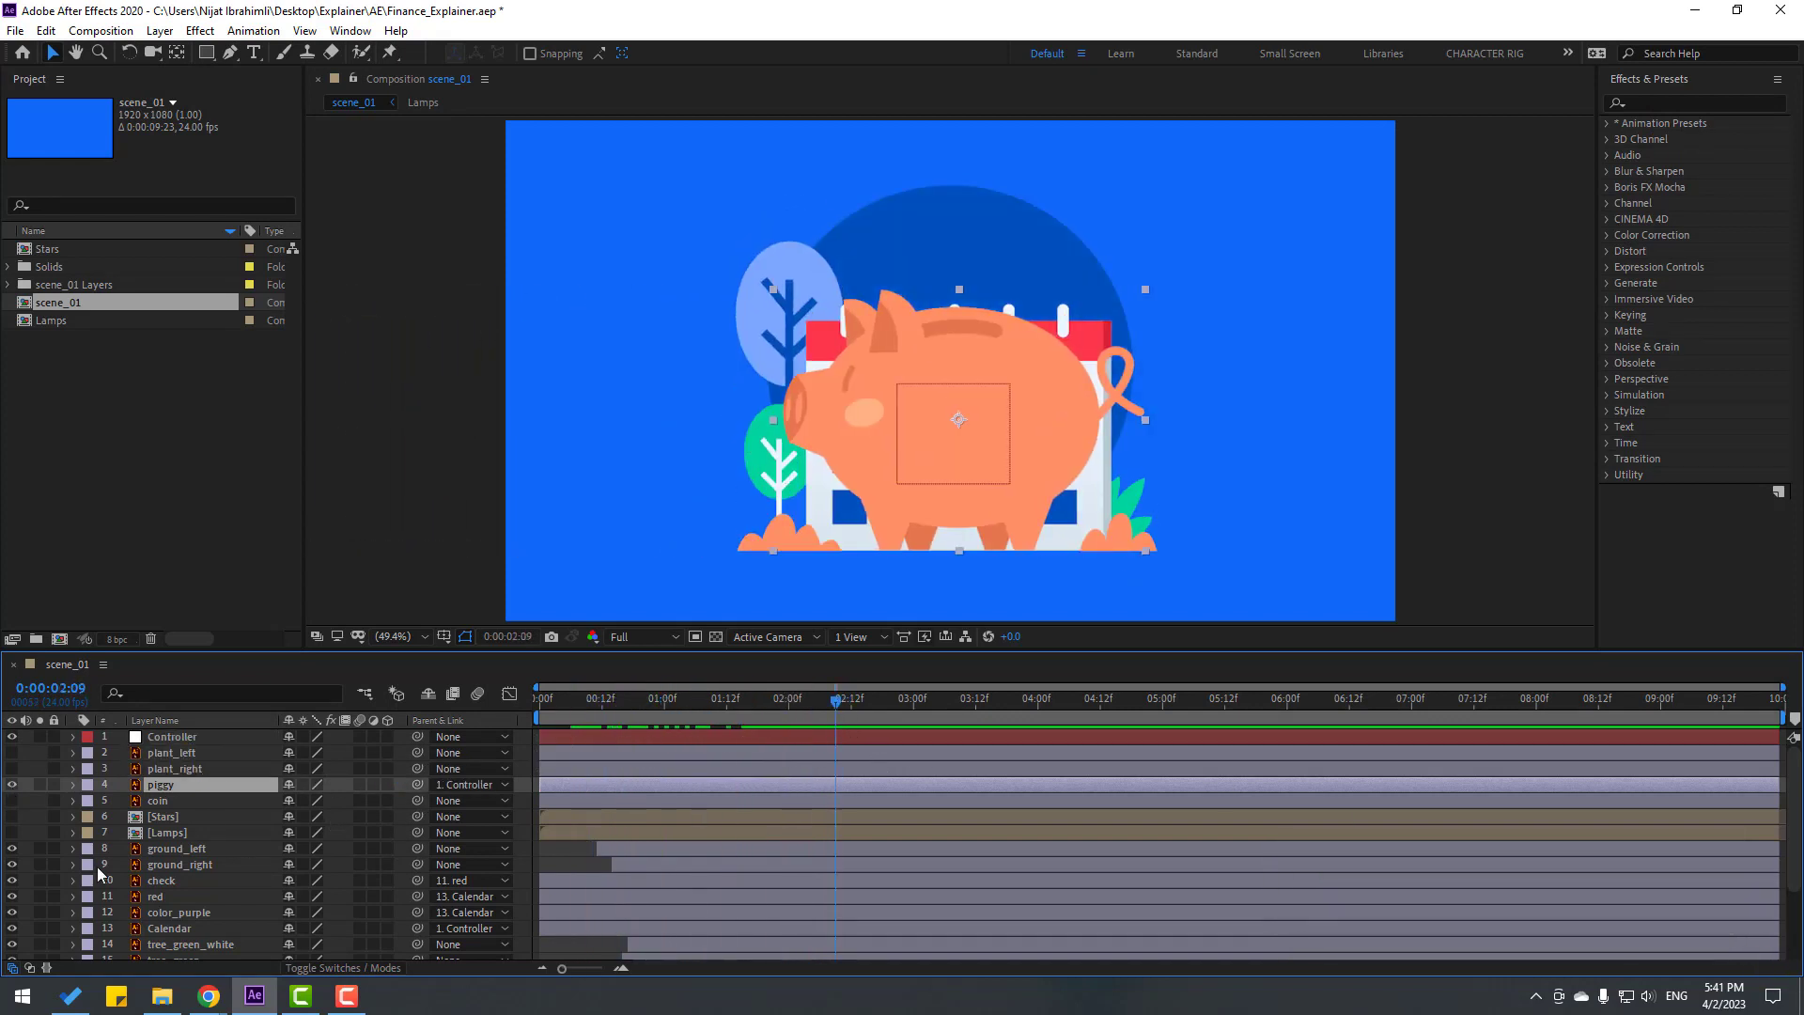
pyautogui.moveTo(584, 785); pyautogui.dragTo(1076, 784)
# Add a Position keyframe to the Controller layer at 0:00:01:20.
pyautogui.moveTo(733, 712)
pyautogui.mouseDown()
pyautogui.moveTo(668, 712)
pyautogui.moveTo(749, 723)
pyautogui.mouseUp()
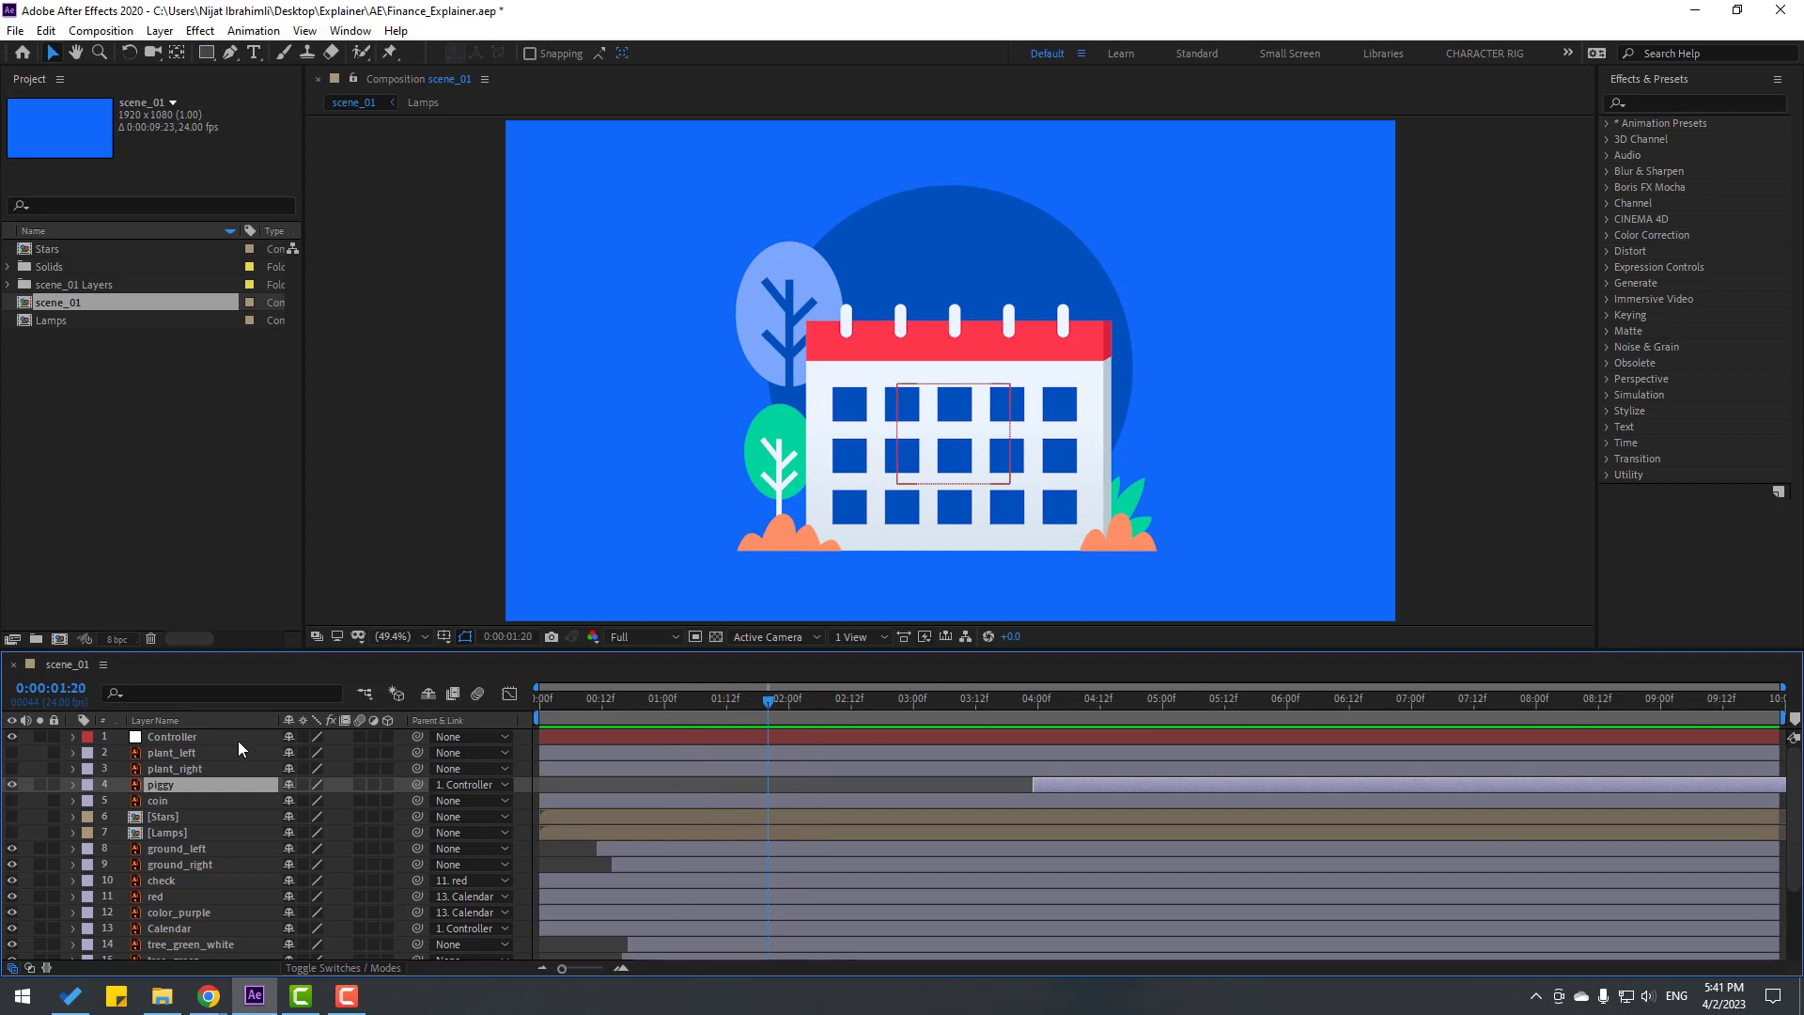
pyautogui.click(193, 736)
pyautogui.press('p')
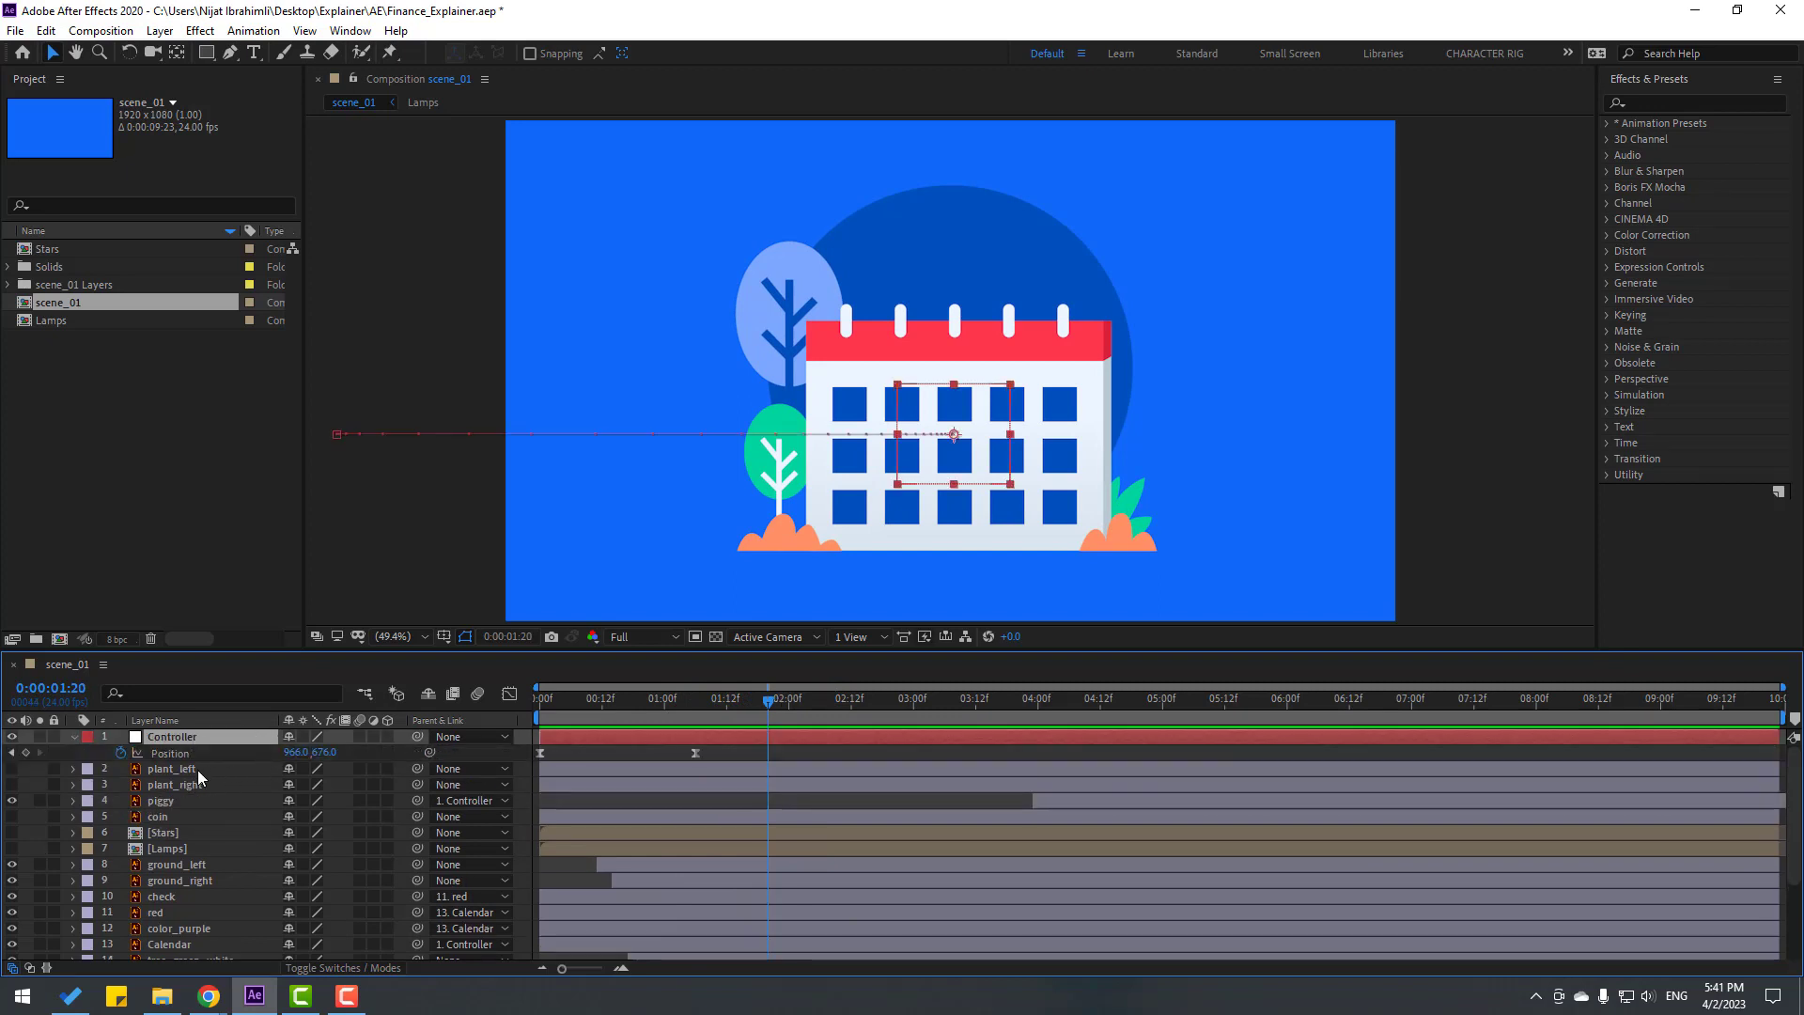
pyautogui.click(27, 752)
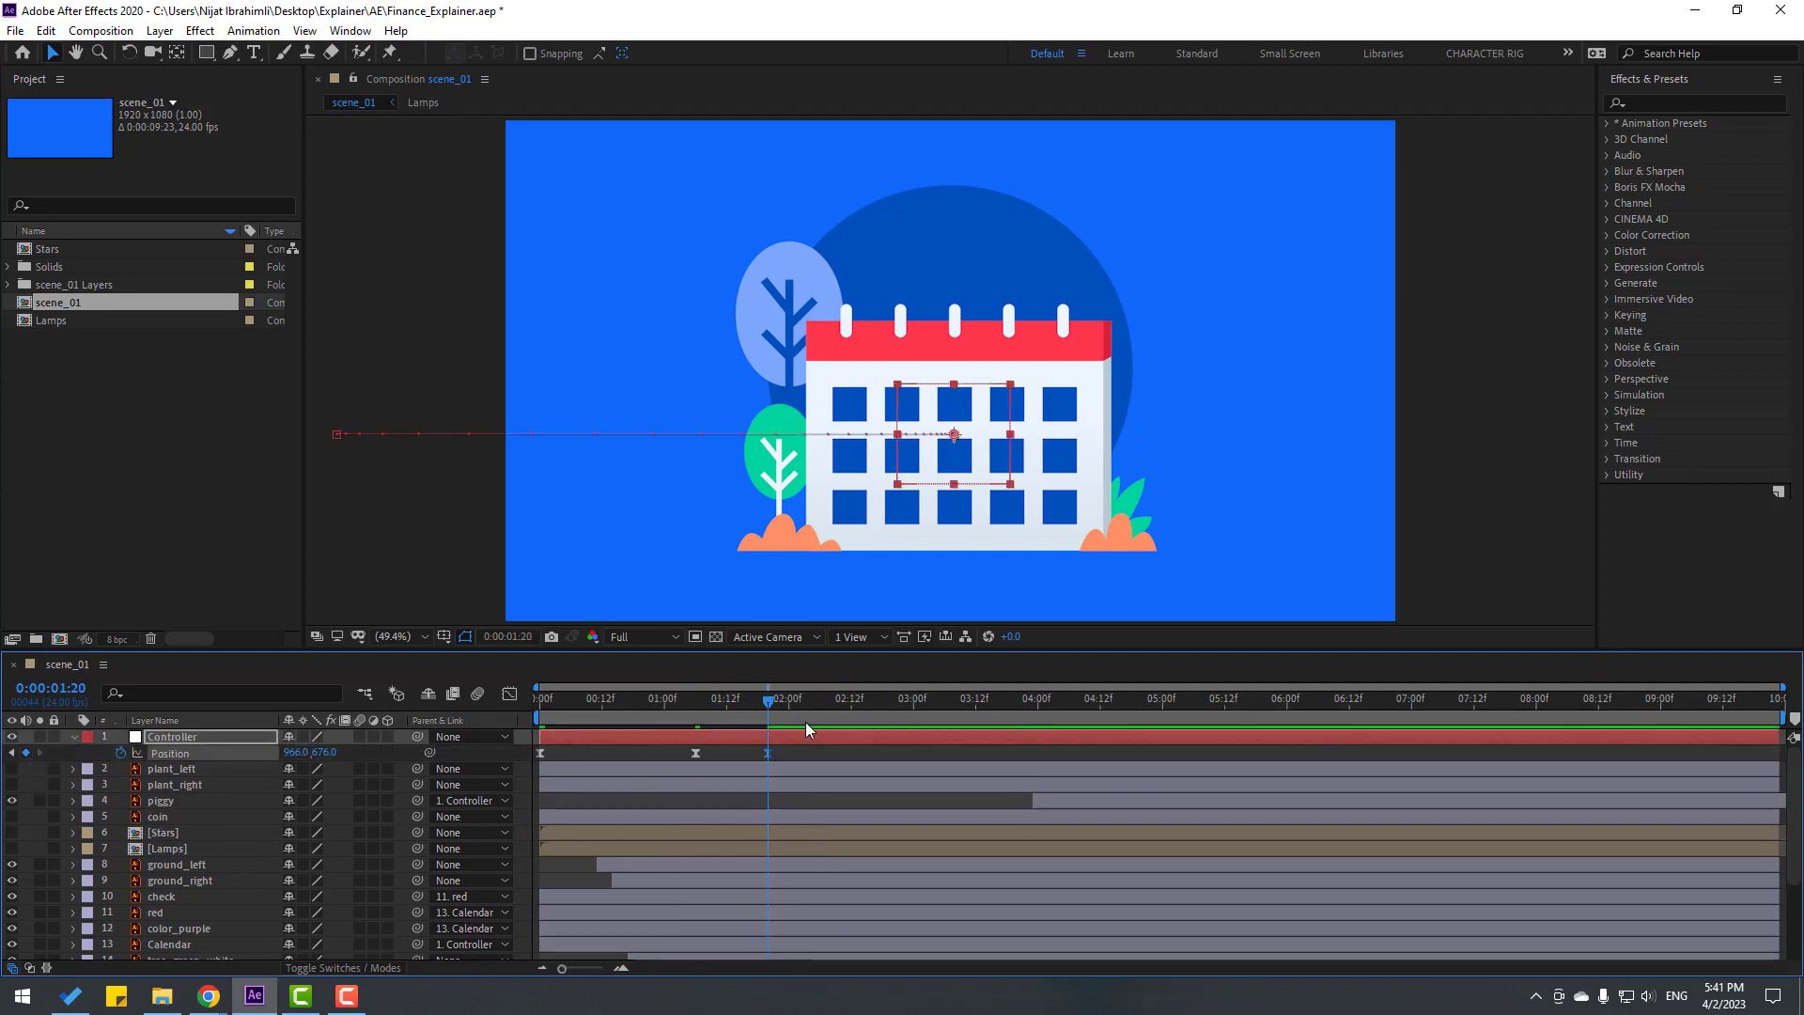
# Advance 10 frames to 0:00:02:06 and set the Controller's Y position to 325 so the calendar jumps up.
pyautogui.click(505, 639)
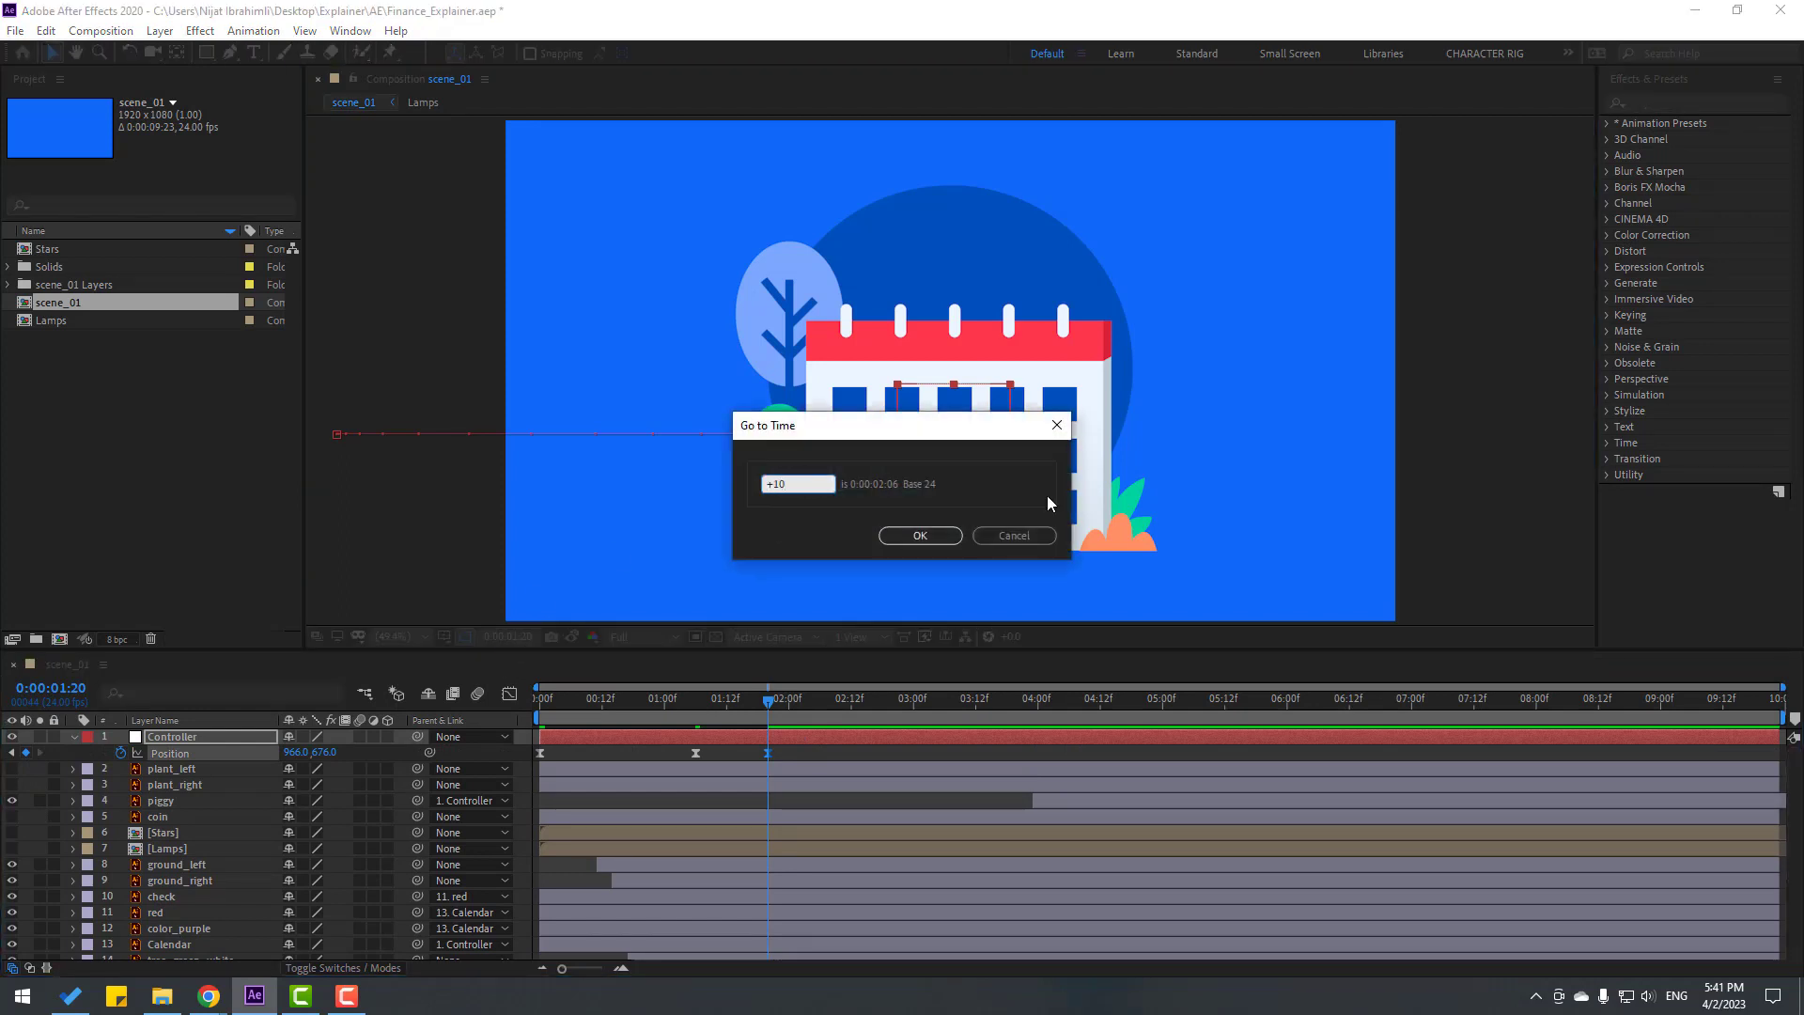
pyautogui.click(939, 533)
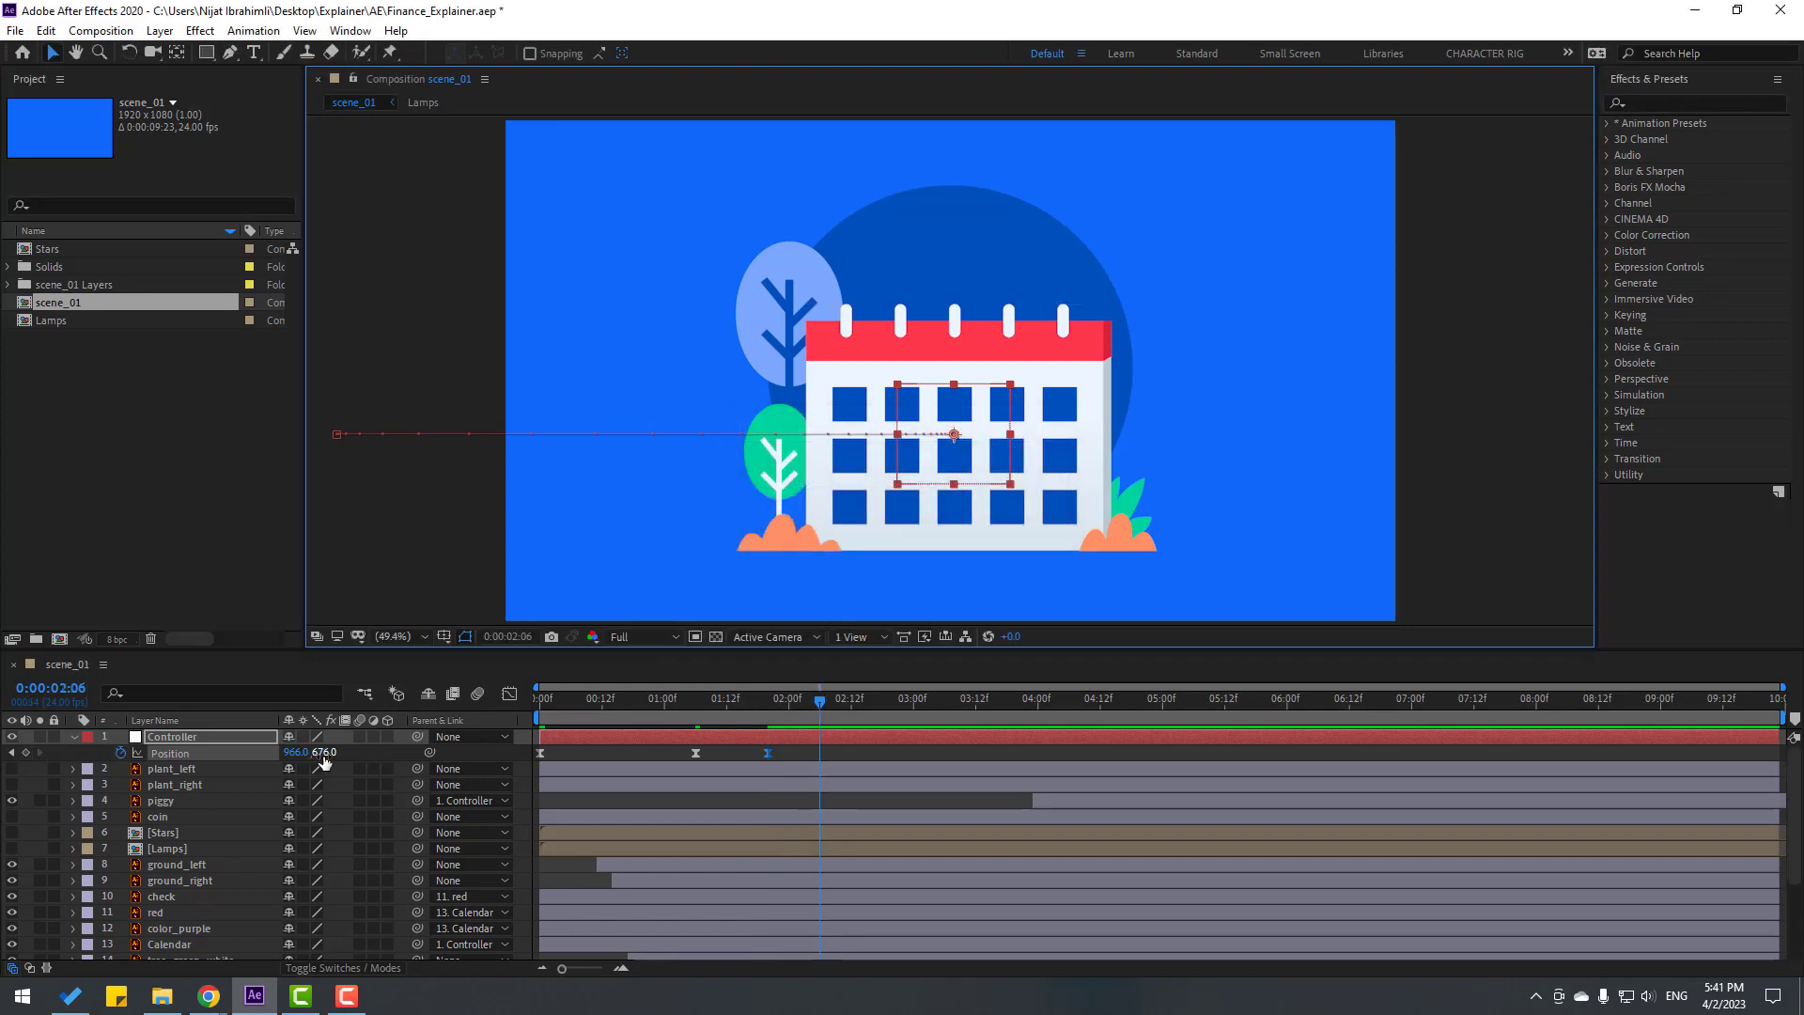
pyautogui.moveTo(323, 757); pyautogui.dragTo(37, 767)
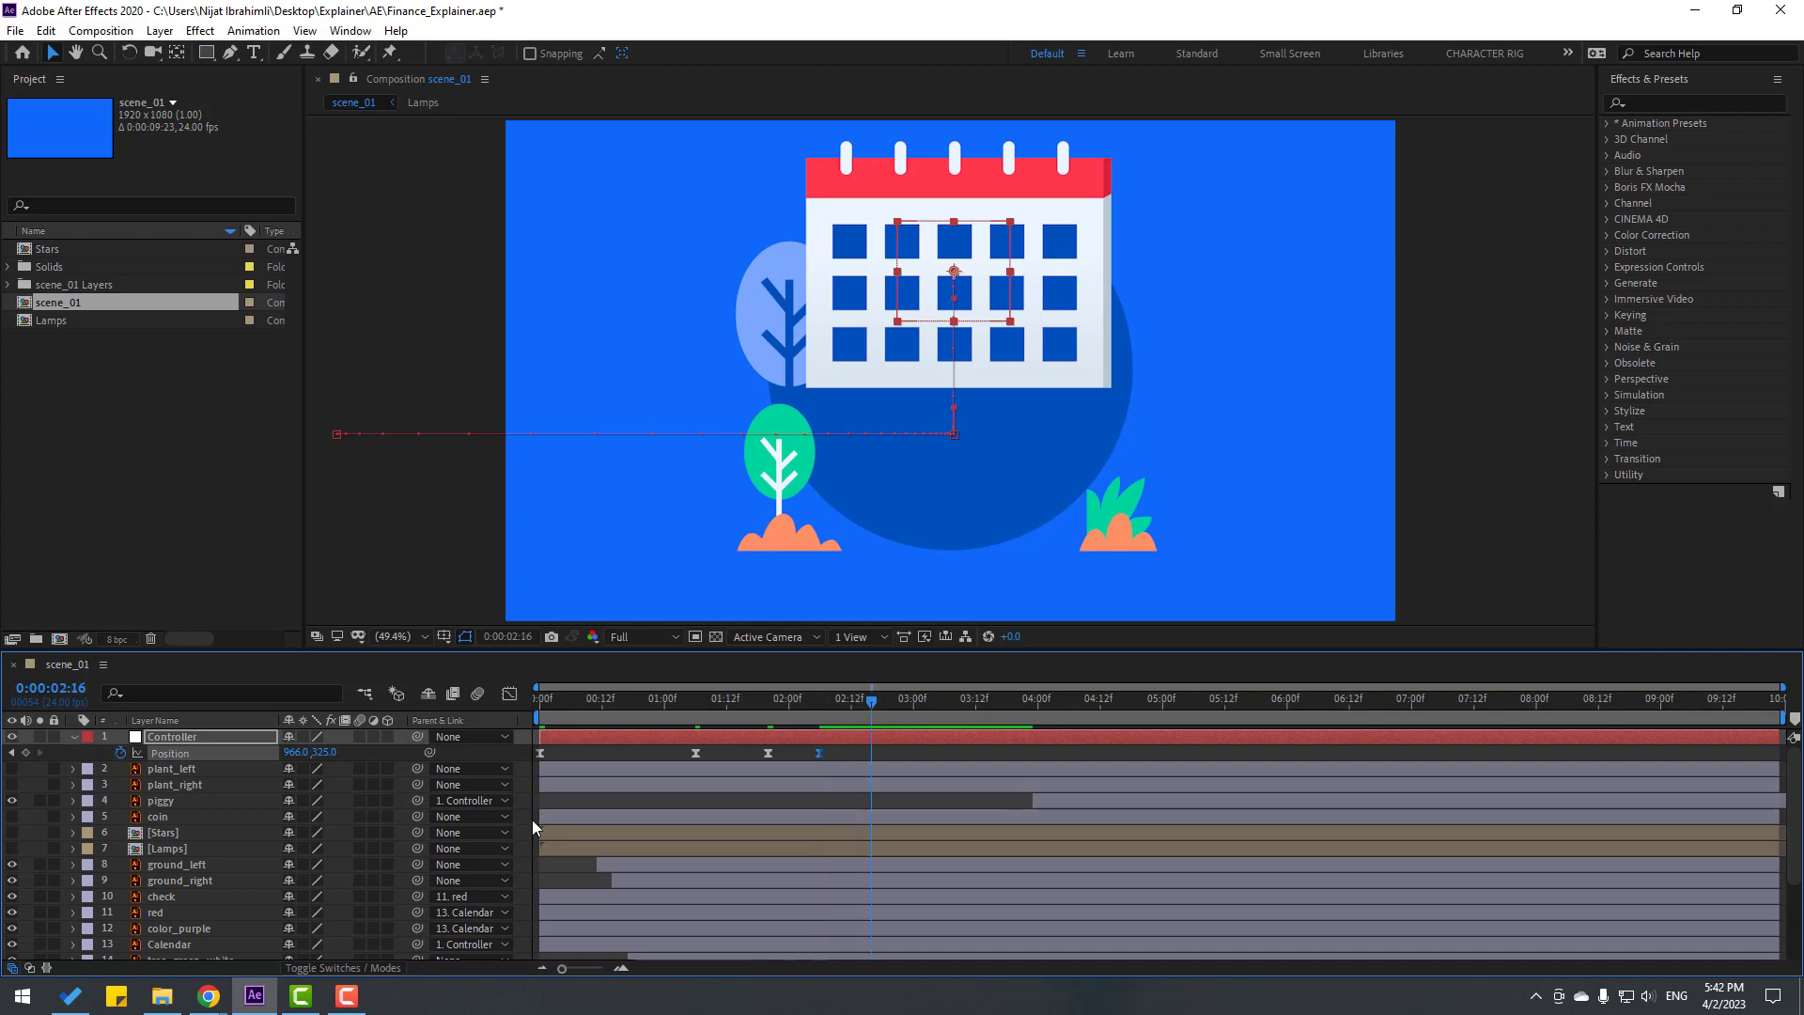
# Copy the 01:20 Position keyframe to 0:00:02:16 and select the three jump keyframes.
pyautogui.click(793, 759)
pyautogui.hotkey('ctrl', 'v')
pyautogui.moveTo(916, 752); pyautogui.dragTo(729, 782)
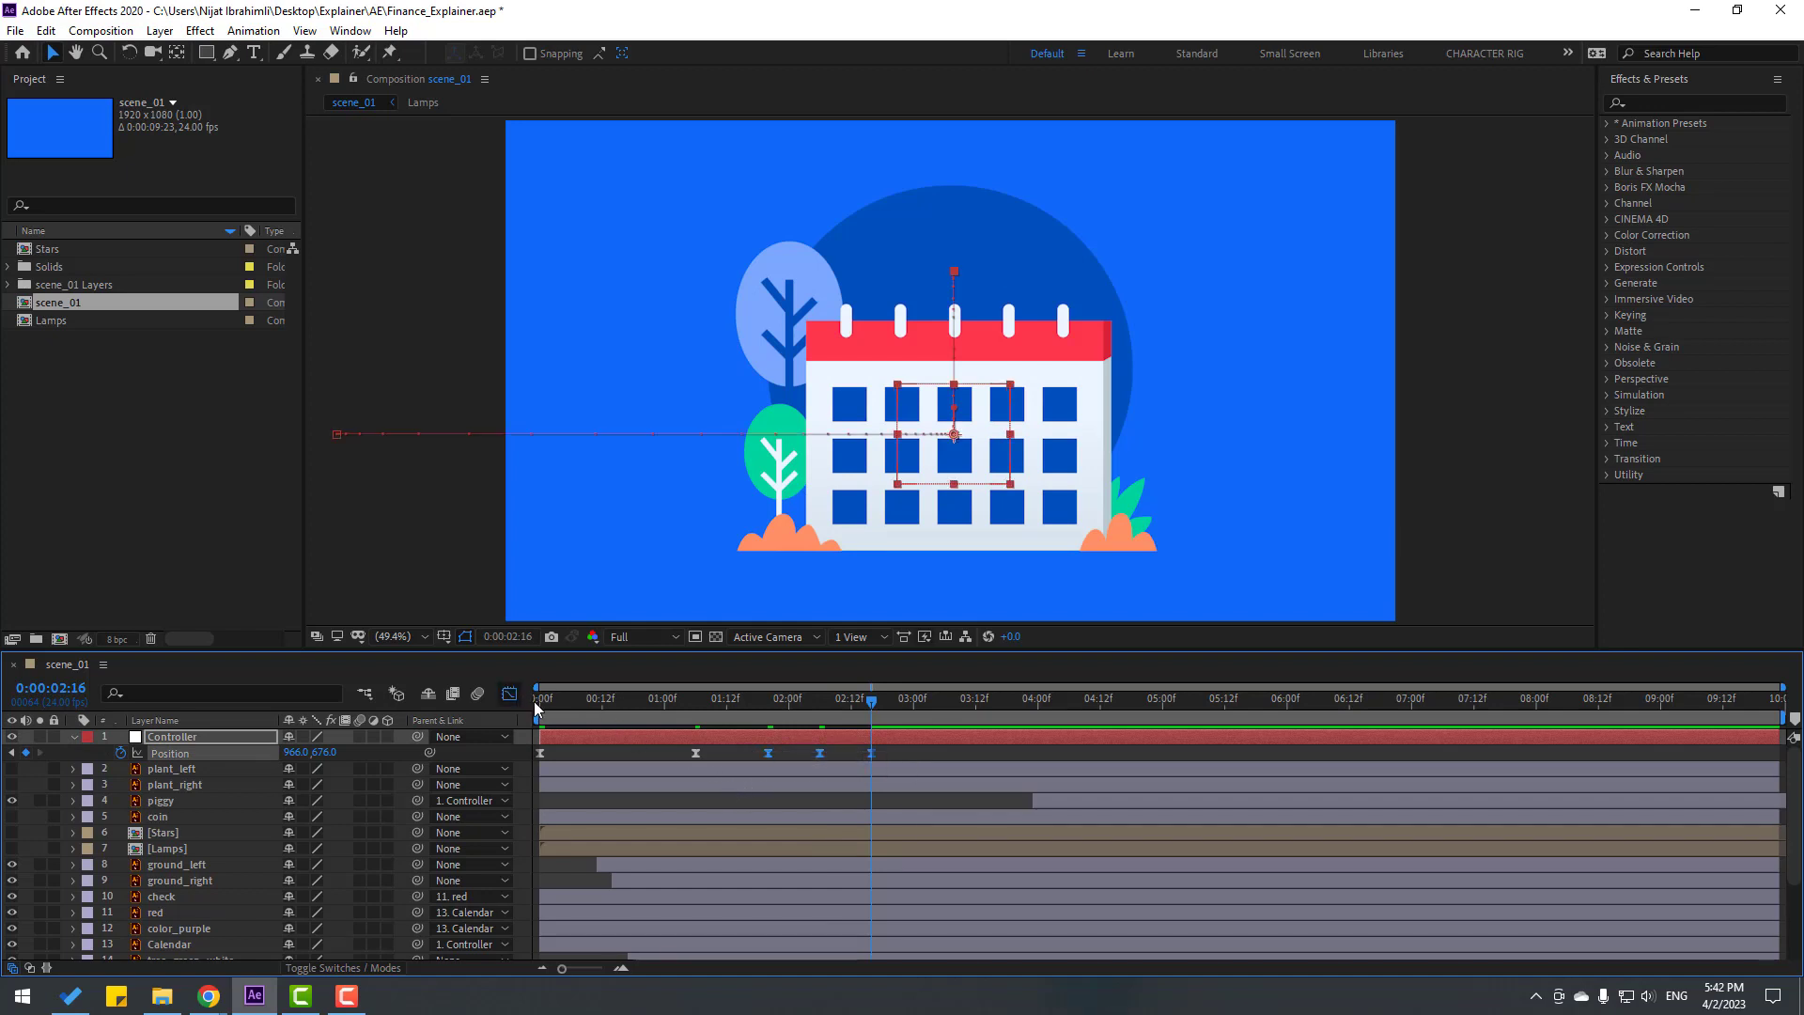
# Open the Controller's Position speed graph and lengthen both easing handles of the 02:06 keyframe.
pyautogui.press('space')
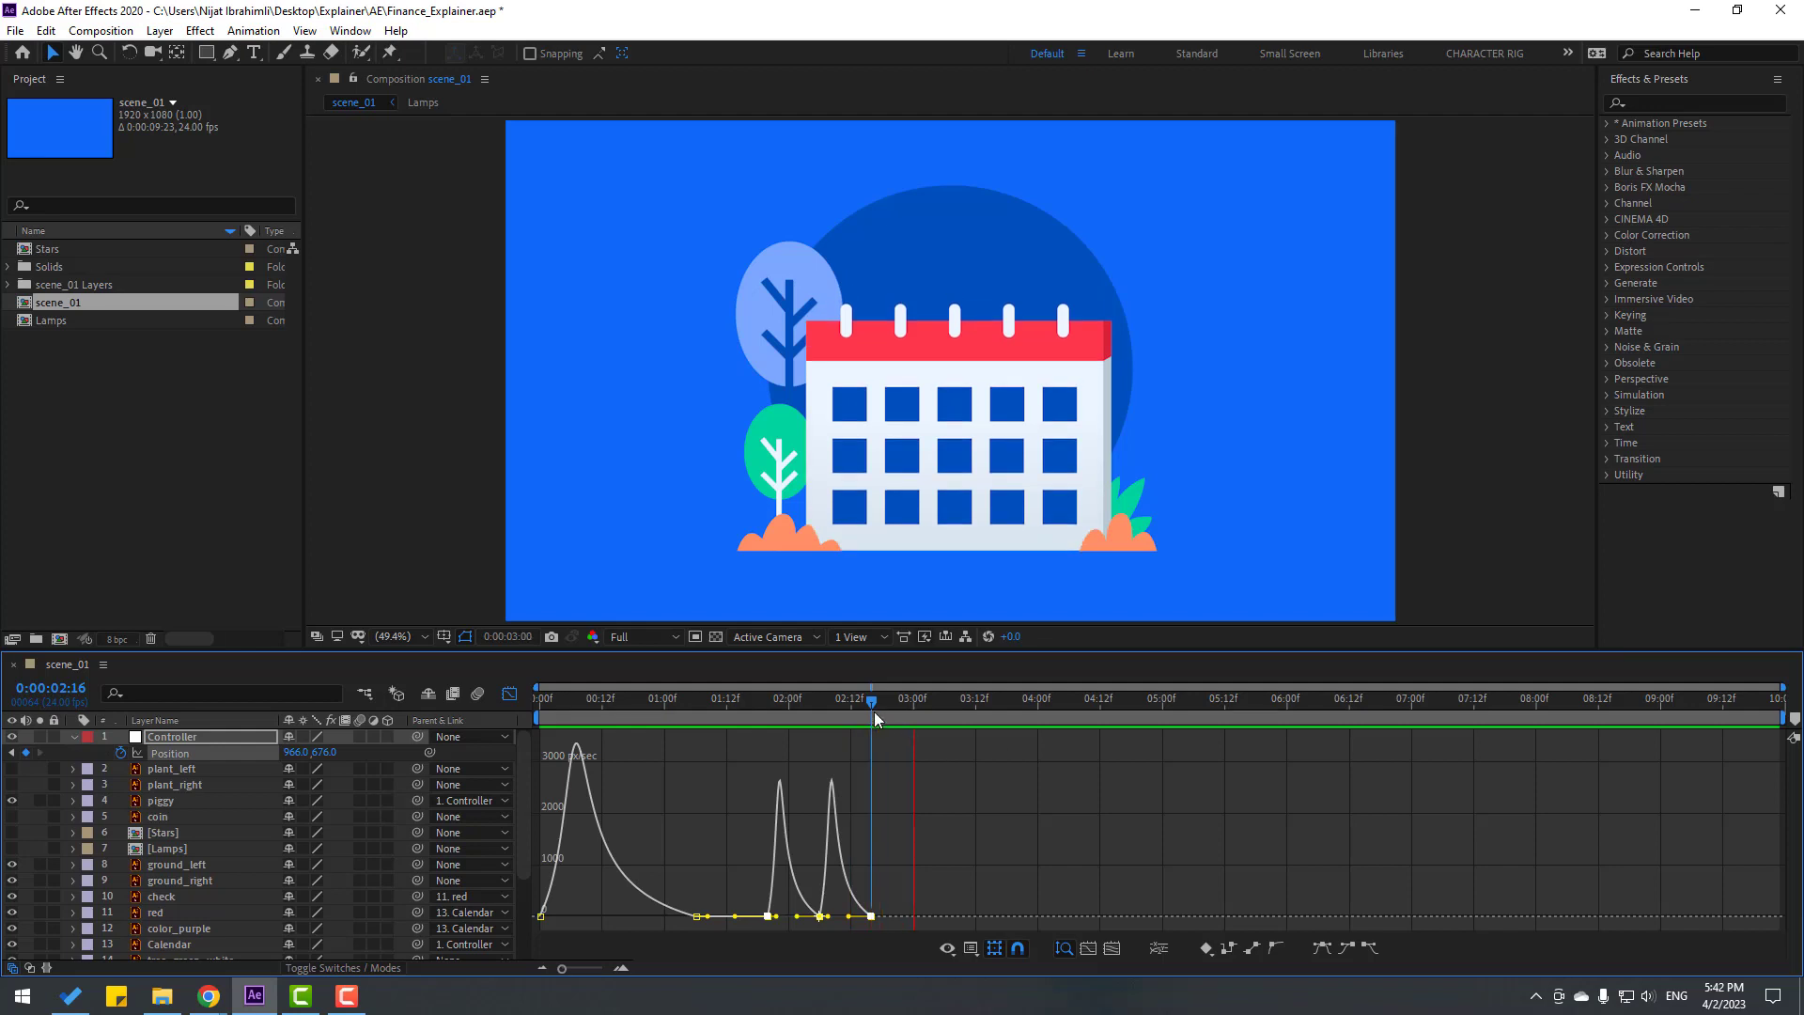
pyautogui.press('space')
pyautogui.press('=')
pyautogui.press('=')
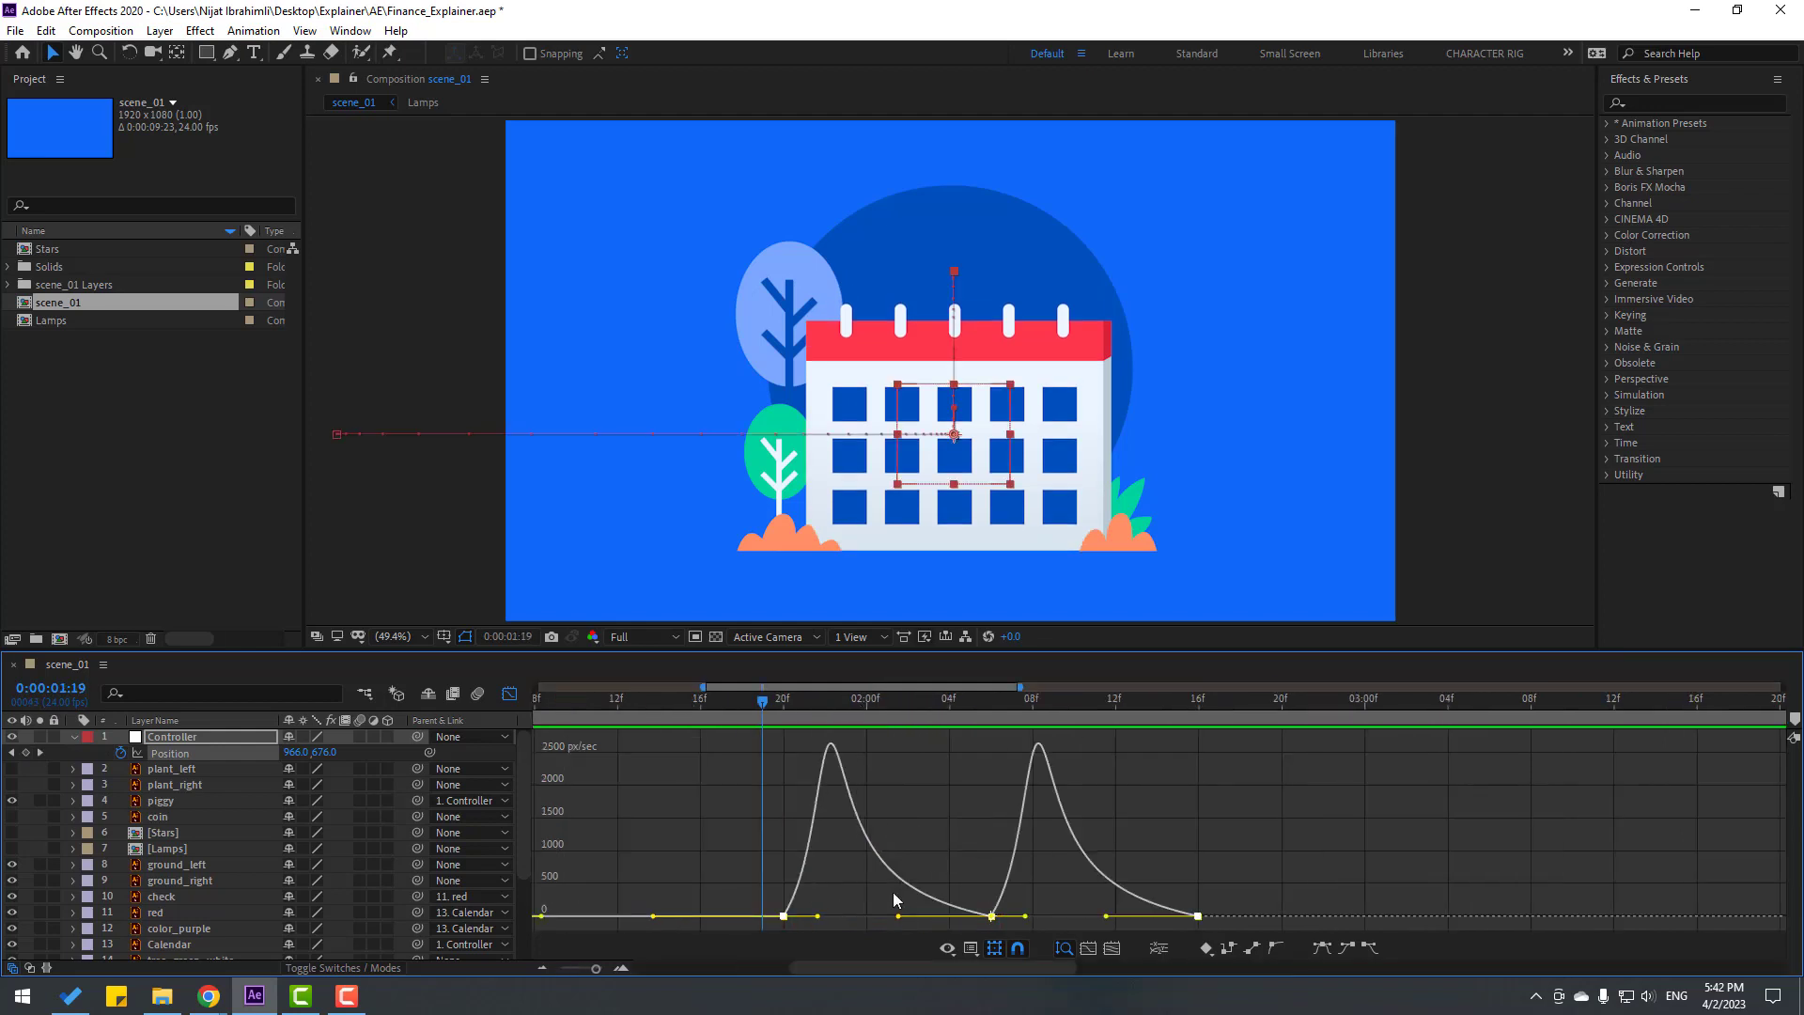
pyautogui.click(853, 895)
pyautogui.moveTo(953, 885); pyautogui.dragTo(1037, 930)
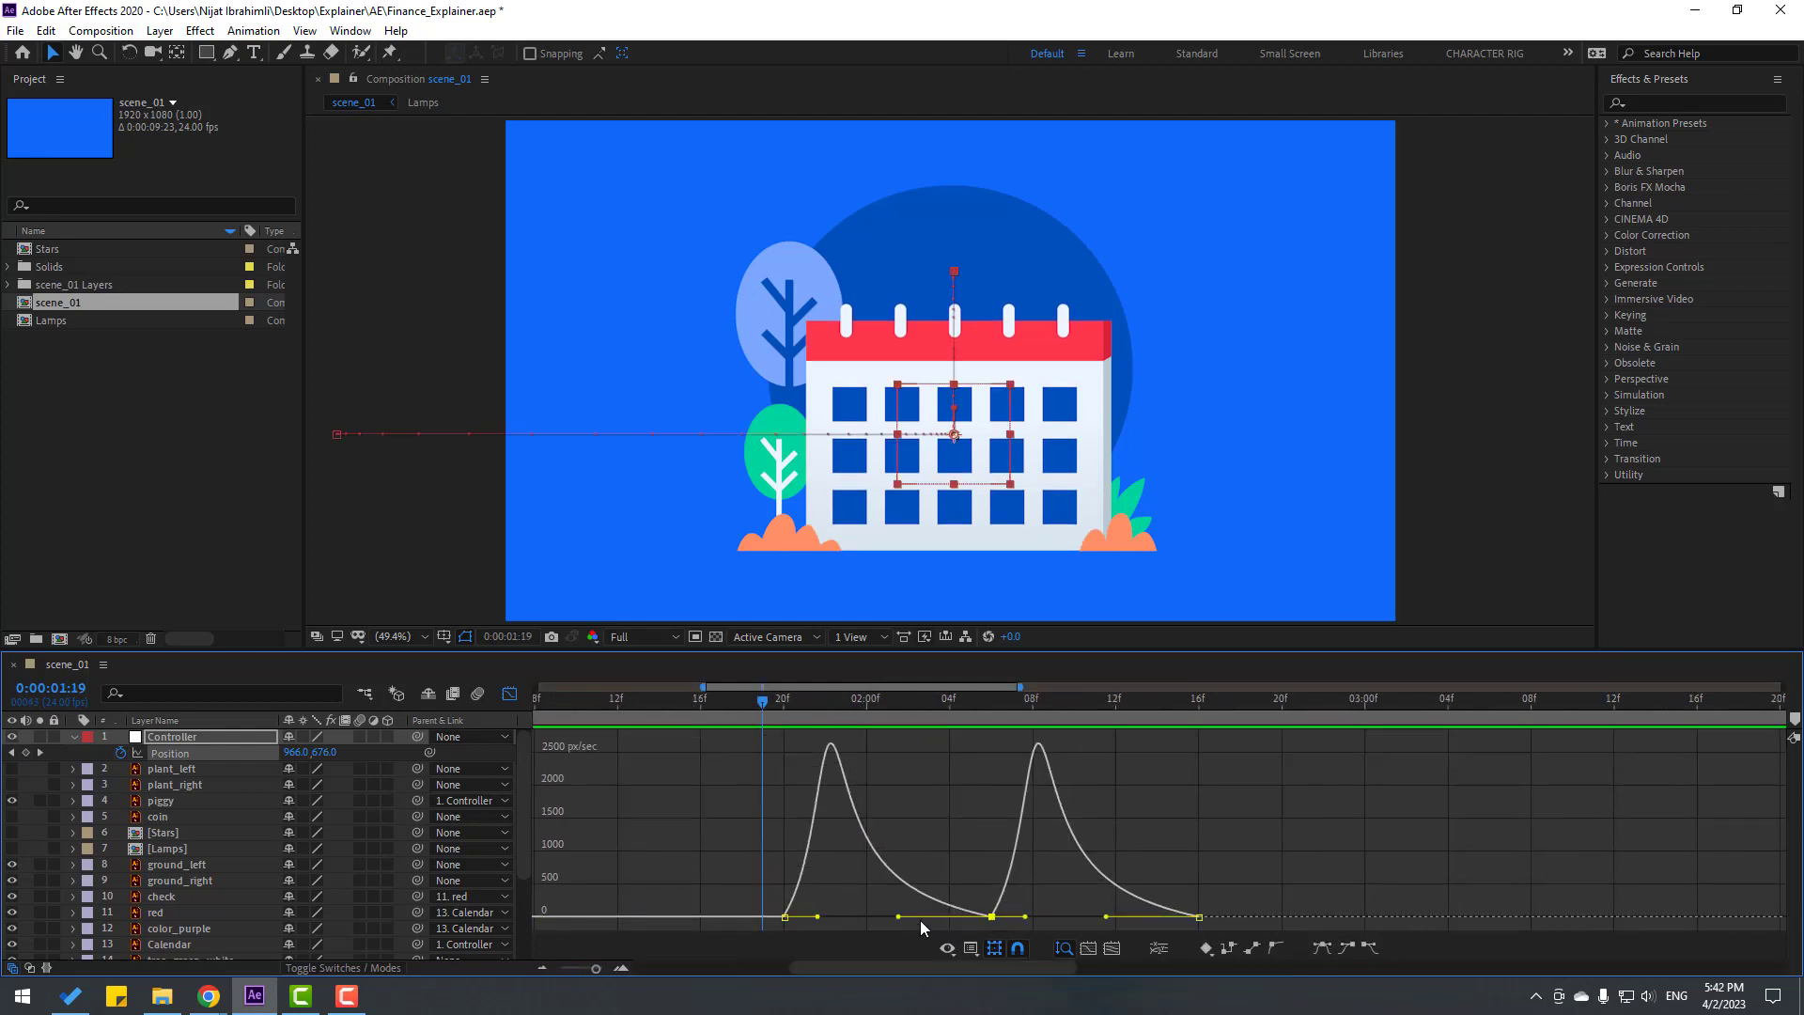
pyautogui.moveTo(899, 917); pyautogui.dragTo(1095, 926)
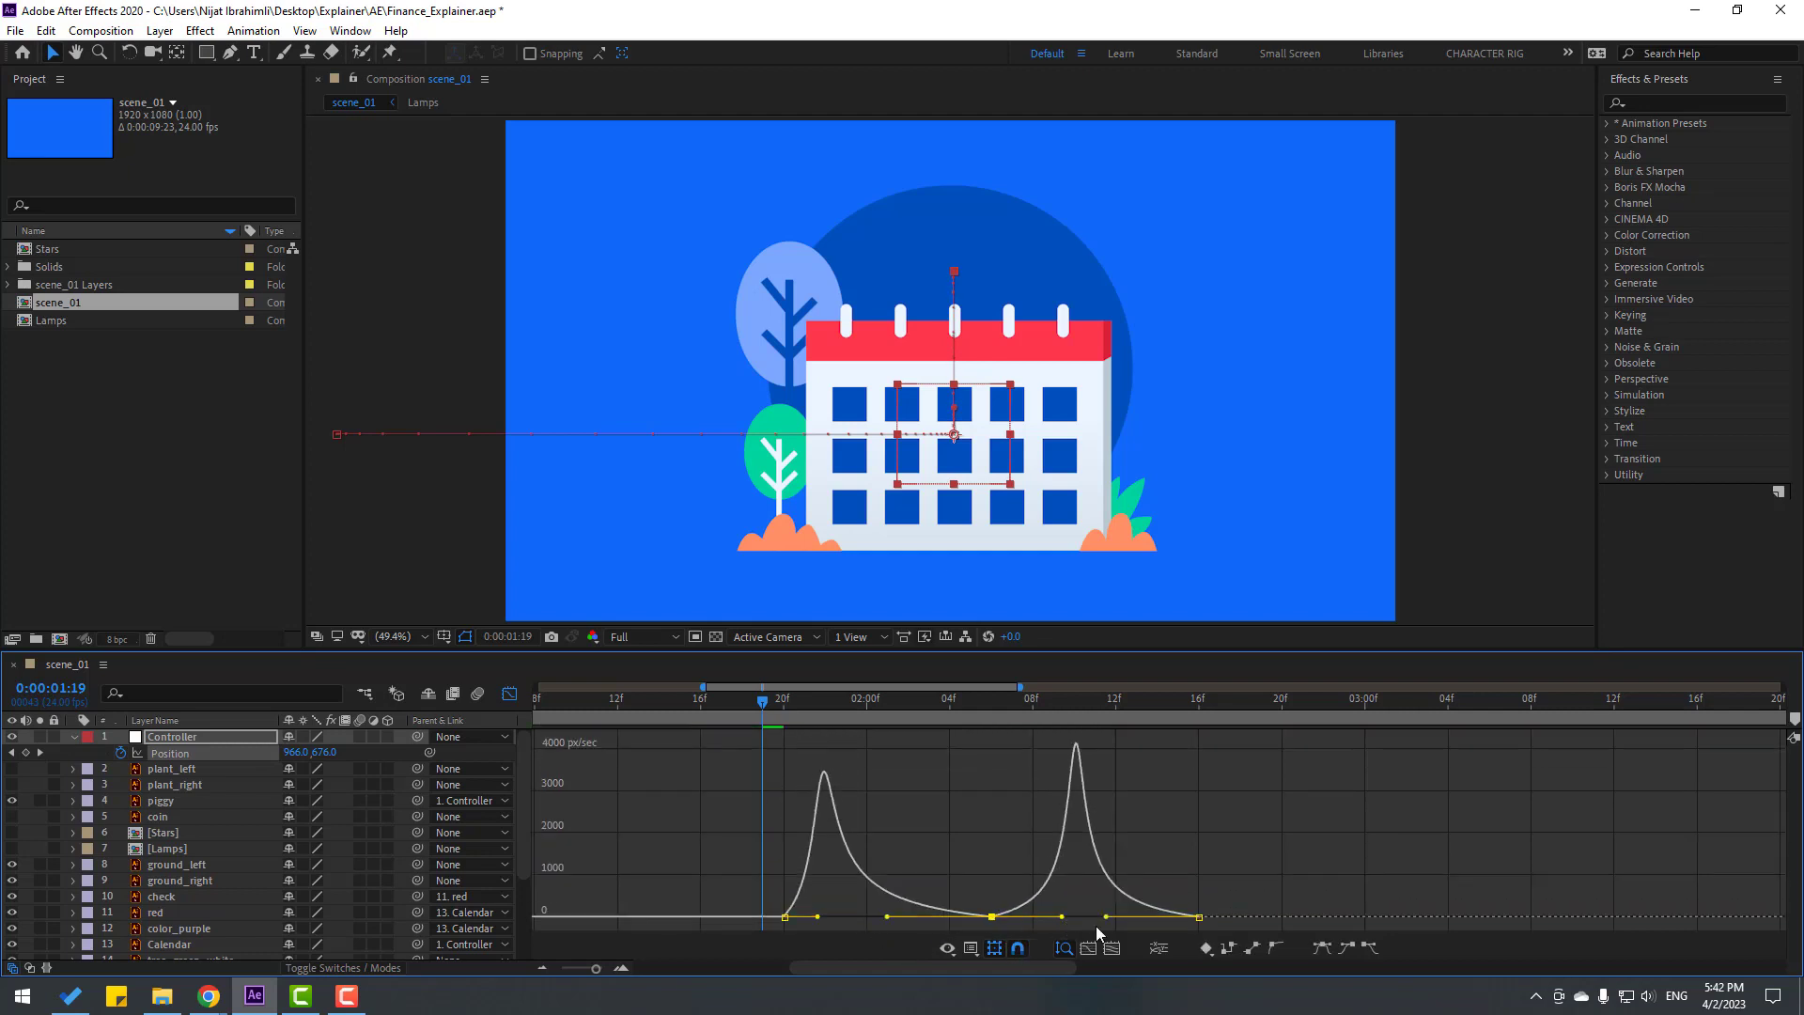
# Shorten the easing handles of the 01:20 and 02:16 keyframes to speed up the takeoff and landing.
pyautogui.click(723, 916)
pyautogui.moveTo(842, 941); pyautogui.dragTo(804, 919)
pyautogui.click(1197, 916)
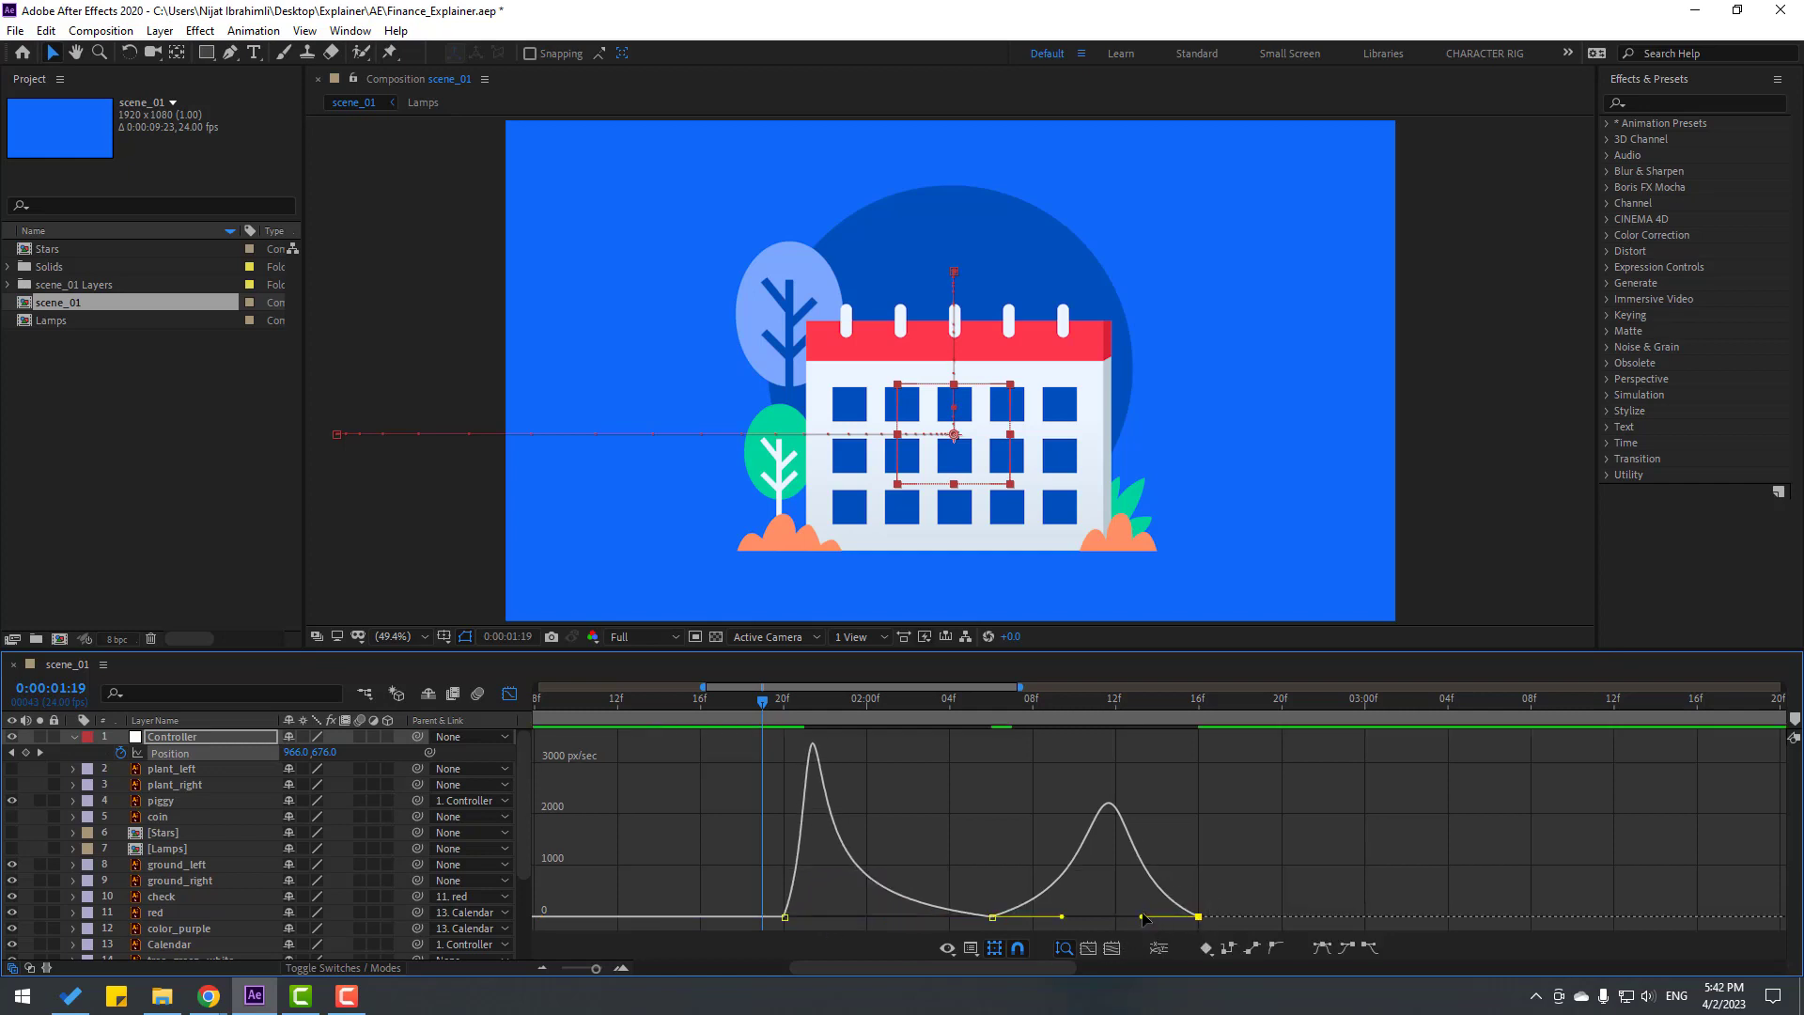
pyautogui.moveTo(1142, 918)
pyautogui.mouseDown()
pyautogui.moveTo(1082, 917)
pyautogui.moveTo(1174, 917)
pyautogui.mouseUp()
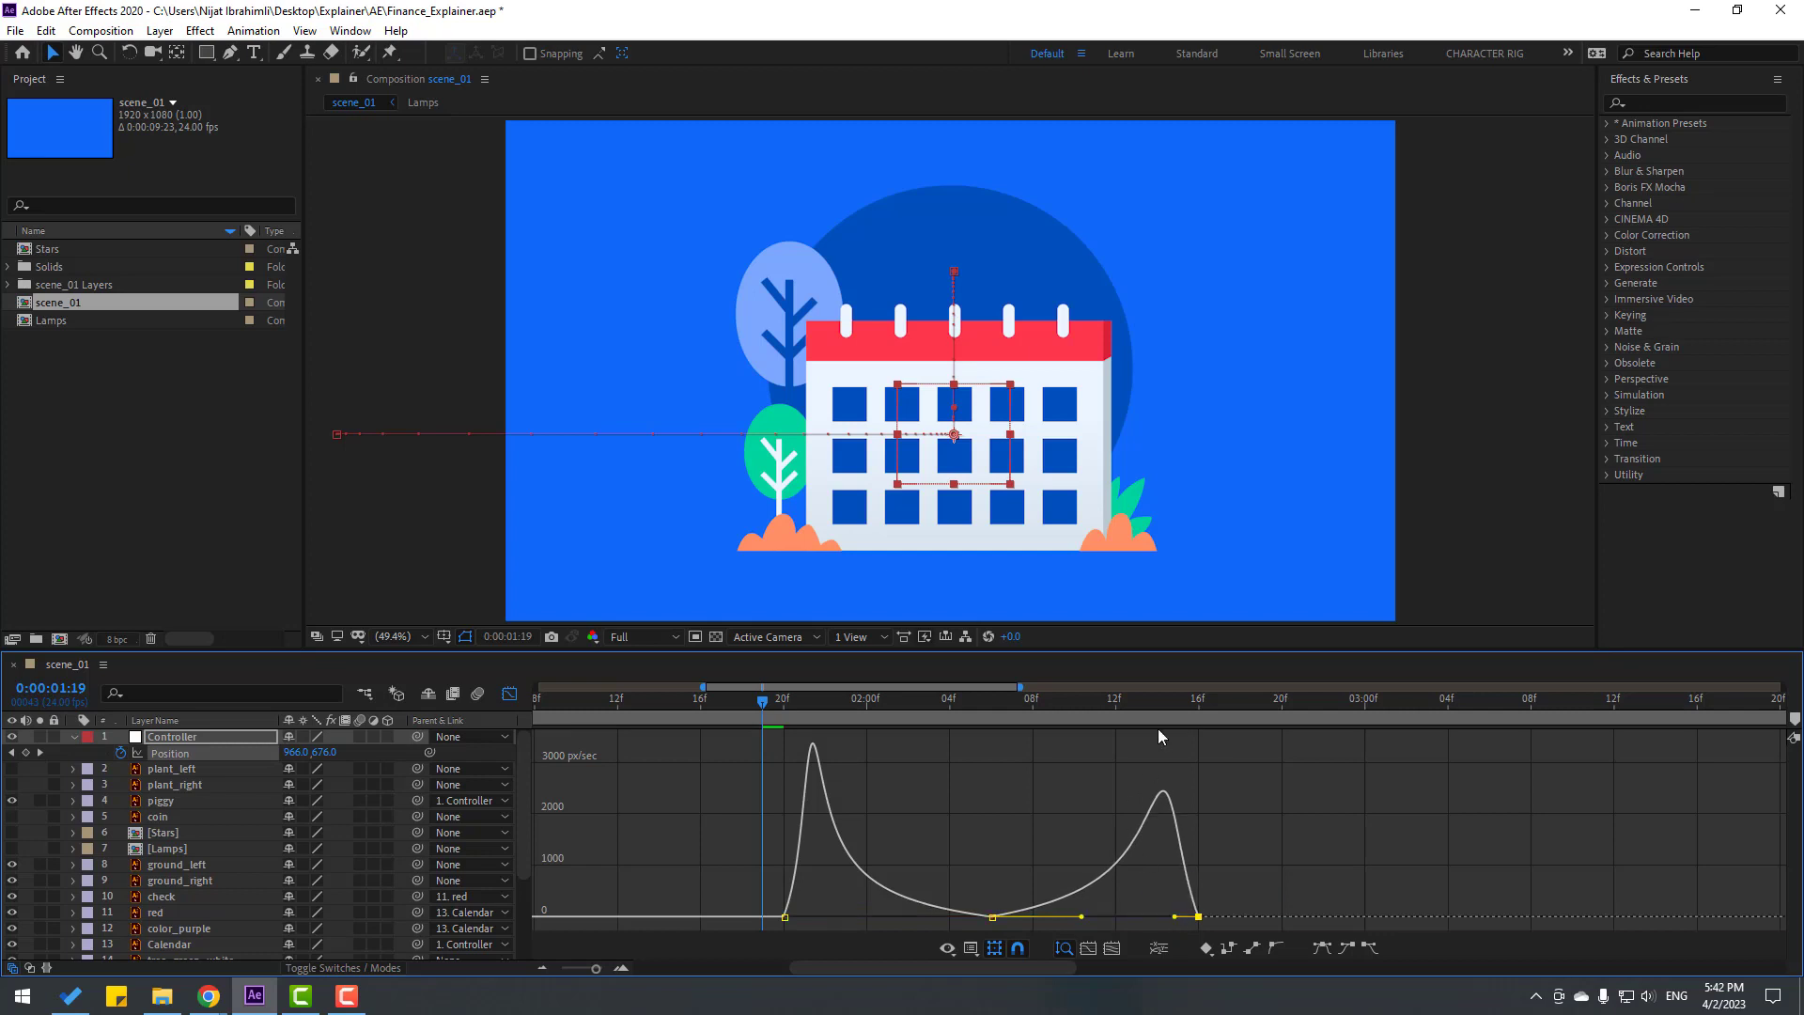
# Set the work area to start at about 01:13 and preview the calendar's jump.
pyautogui.press(';')
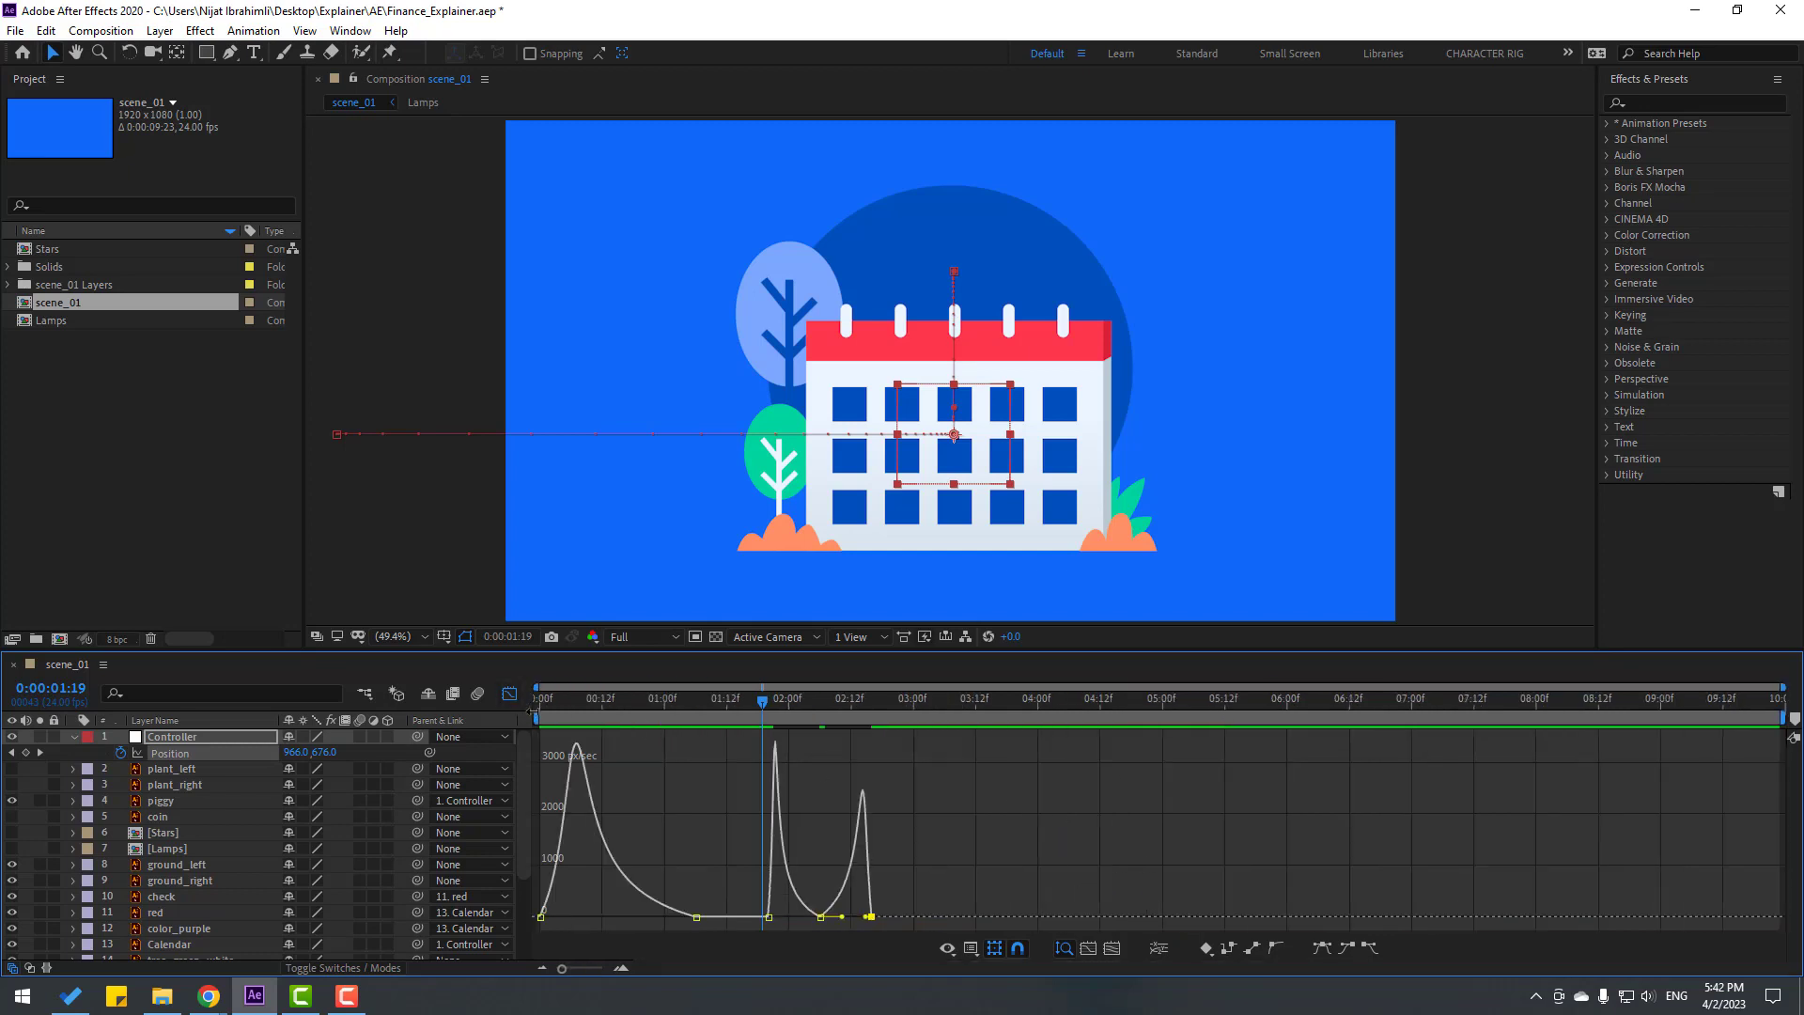
pyautogui.moveTo(535, 716); pyautogui.dragTo(724, 730)
pyautogui.press('space')
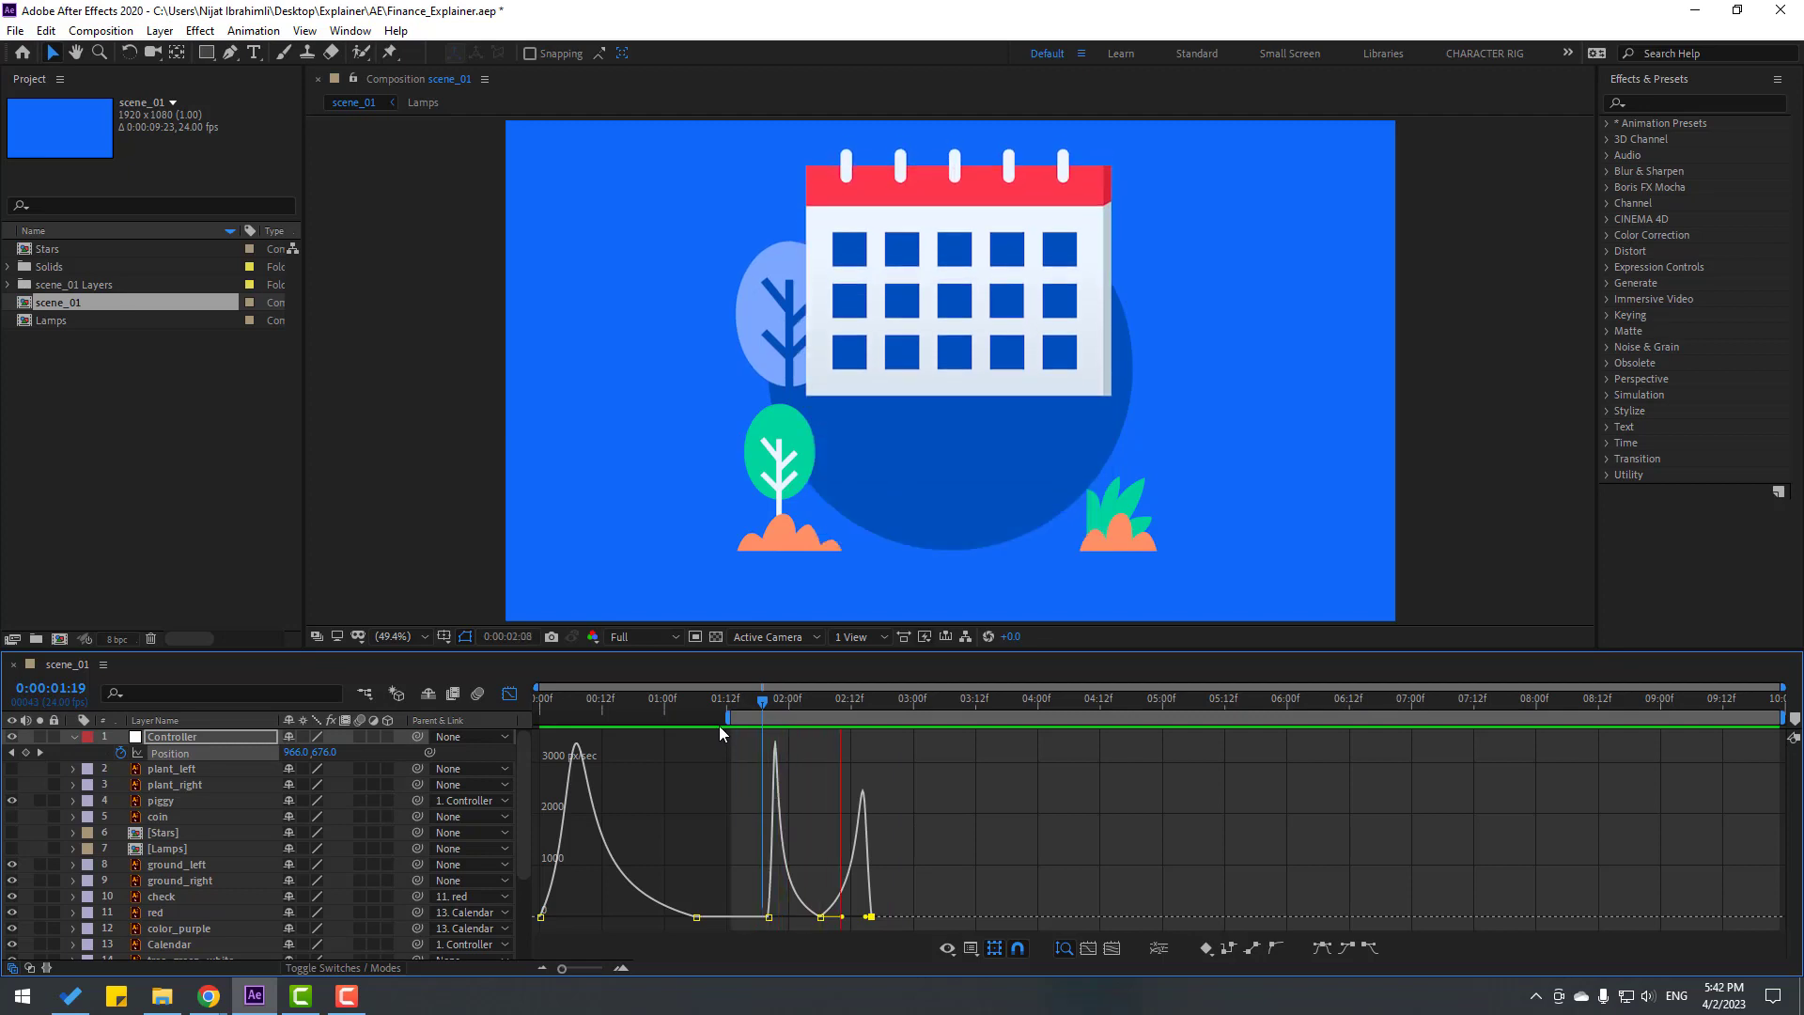
pyautogui.press('=')
pyautogui.press('=')
pyautogui.press('space')
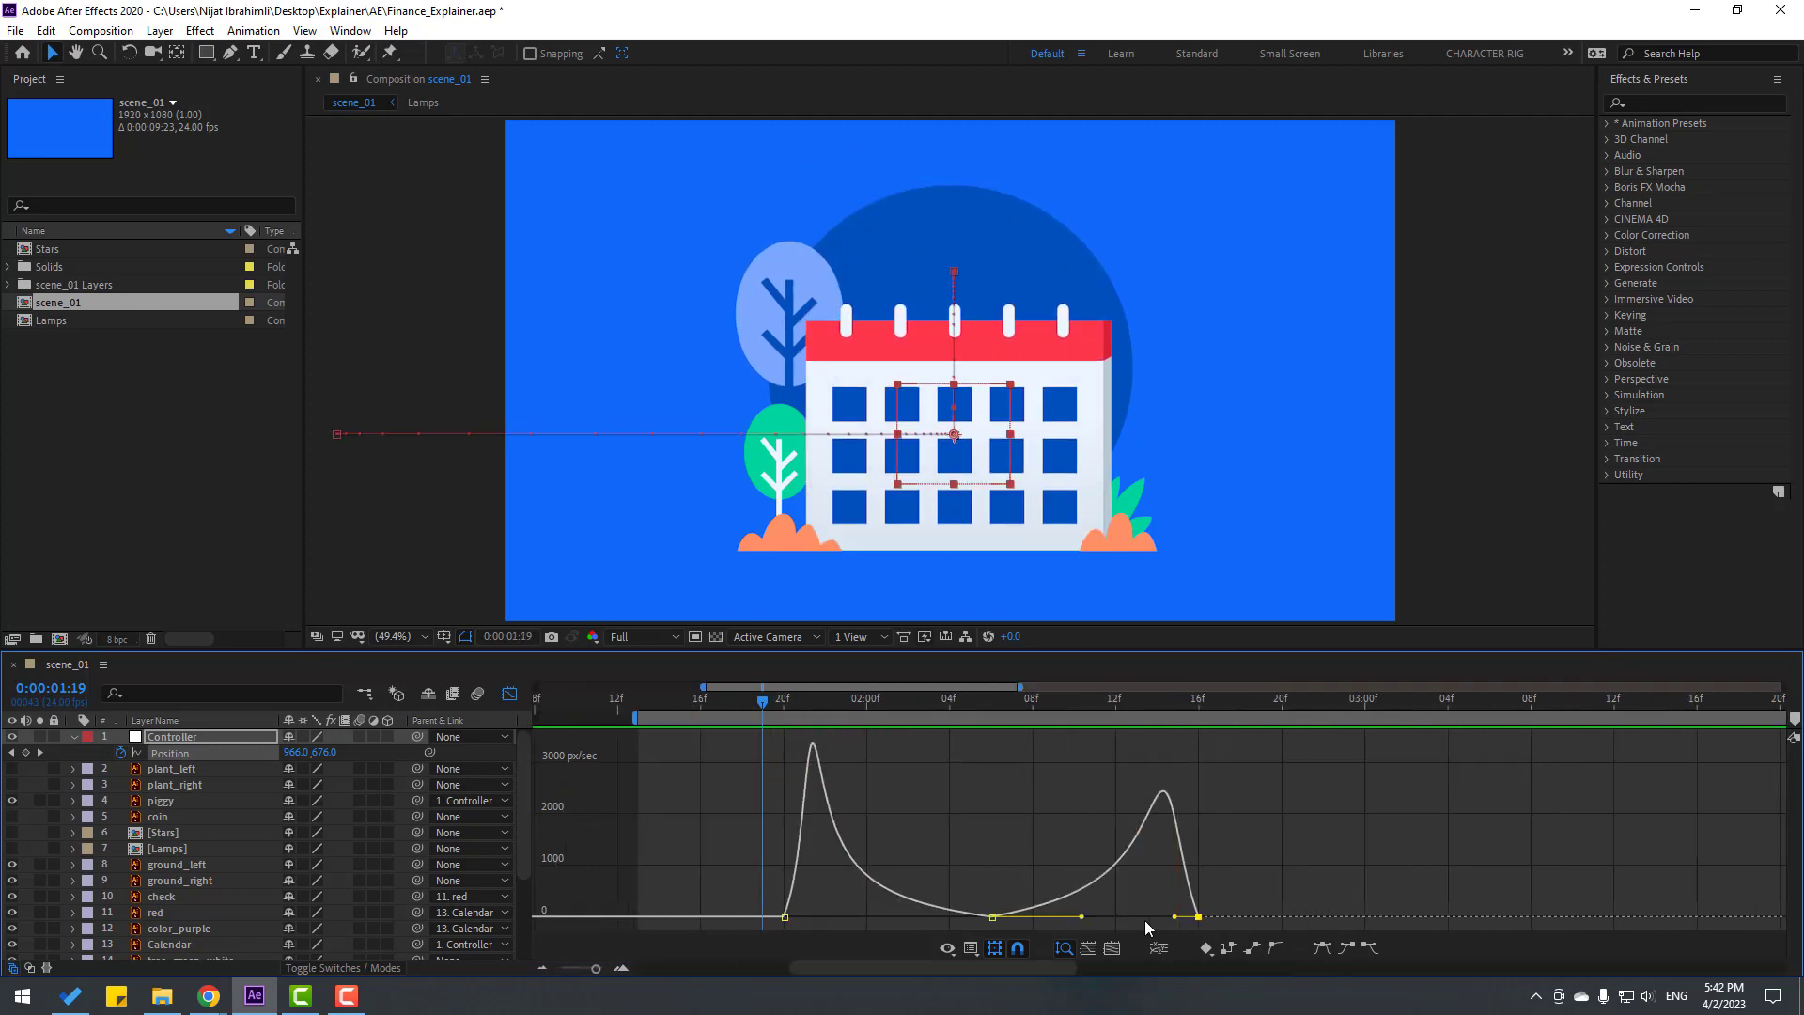
# Sharpen the takeoff and landing easing further, extend the outgoing easing at the 02:06 peak, and preview the jump.
pyautogui.moveTo(729, 906); pyautogui.dragTo(803, 916)
pyautogui.moveTo(1255, 902); pyautogui.dragTo(1099, 919)
pyautogui.press('space')
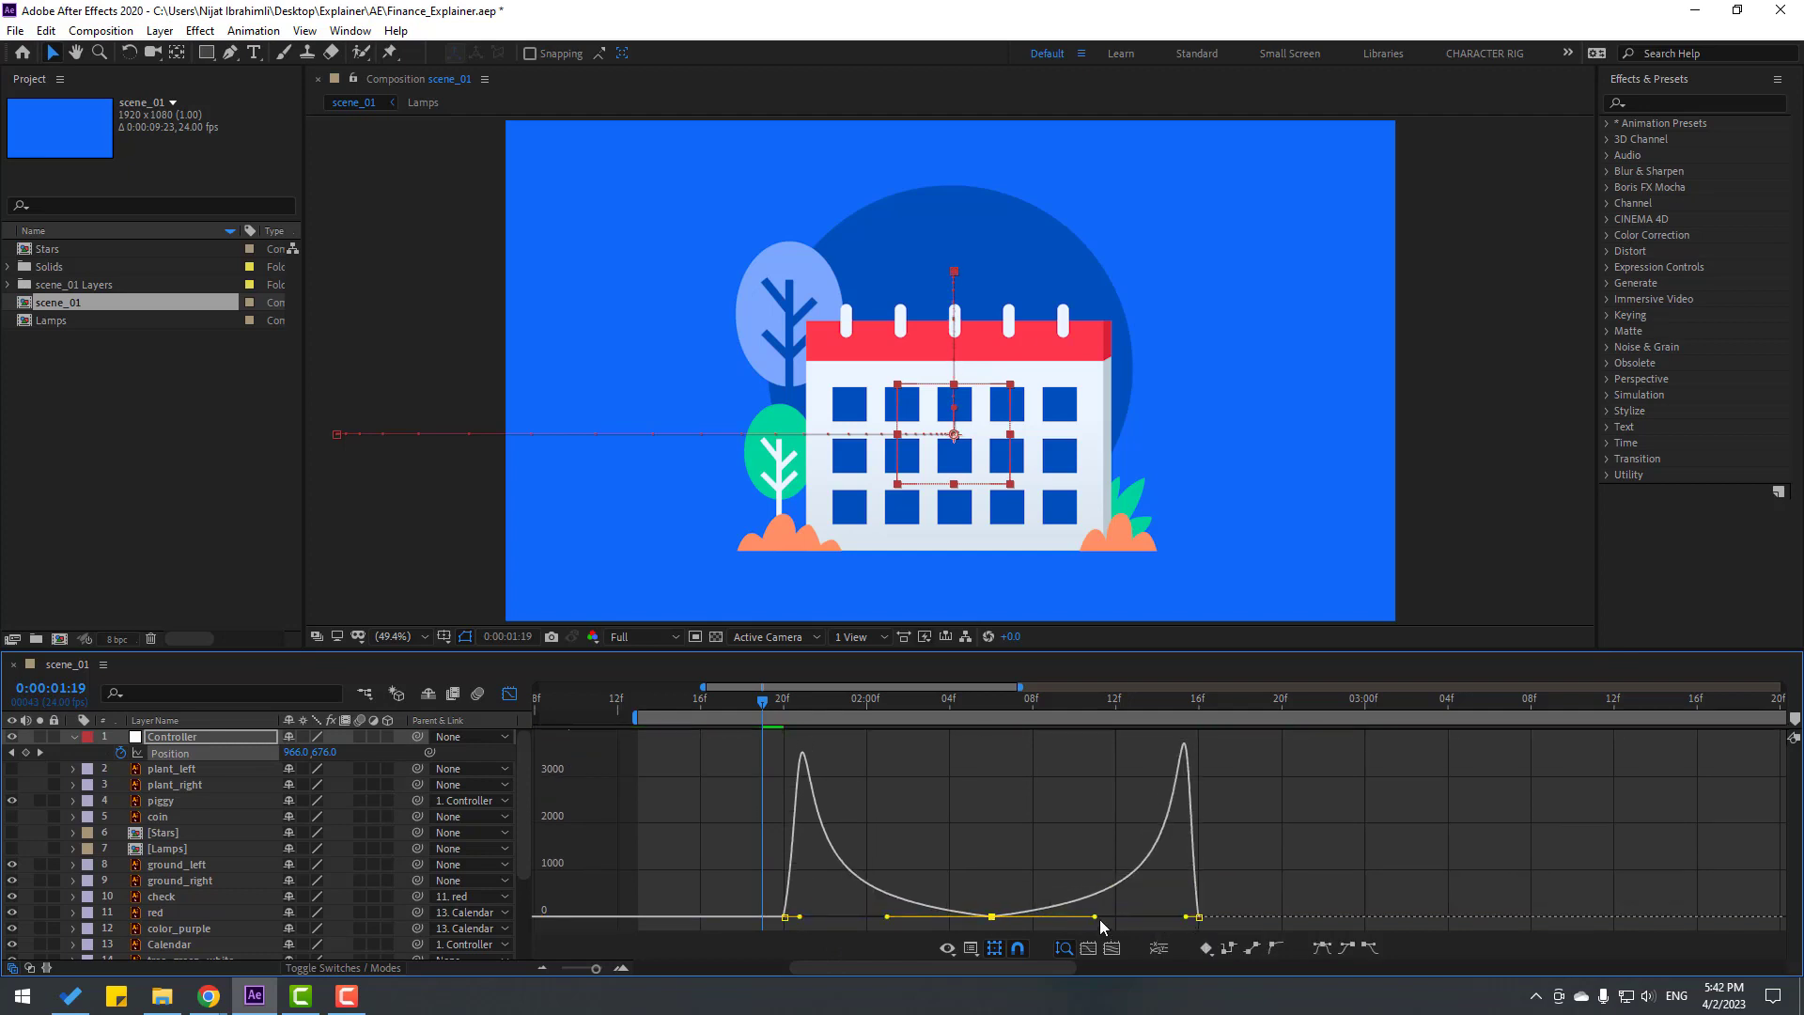
pyautogui.press('space')
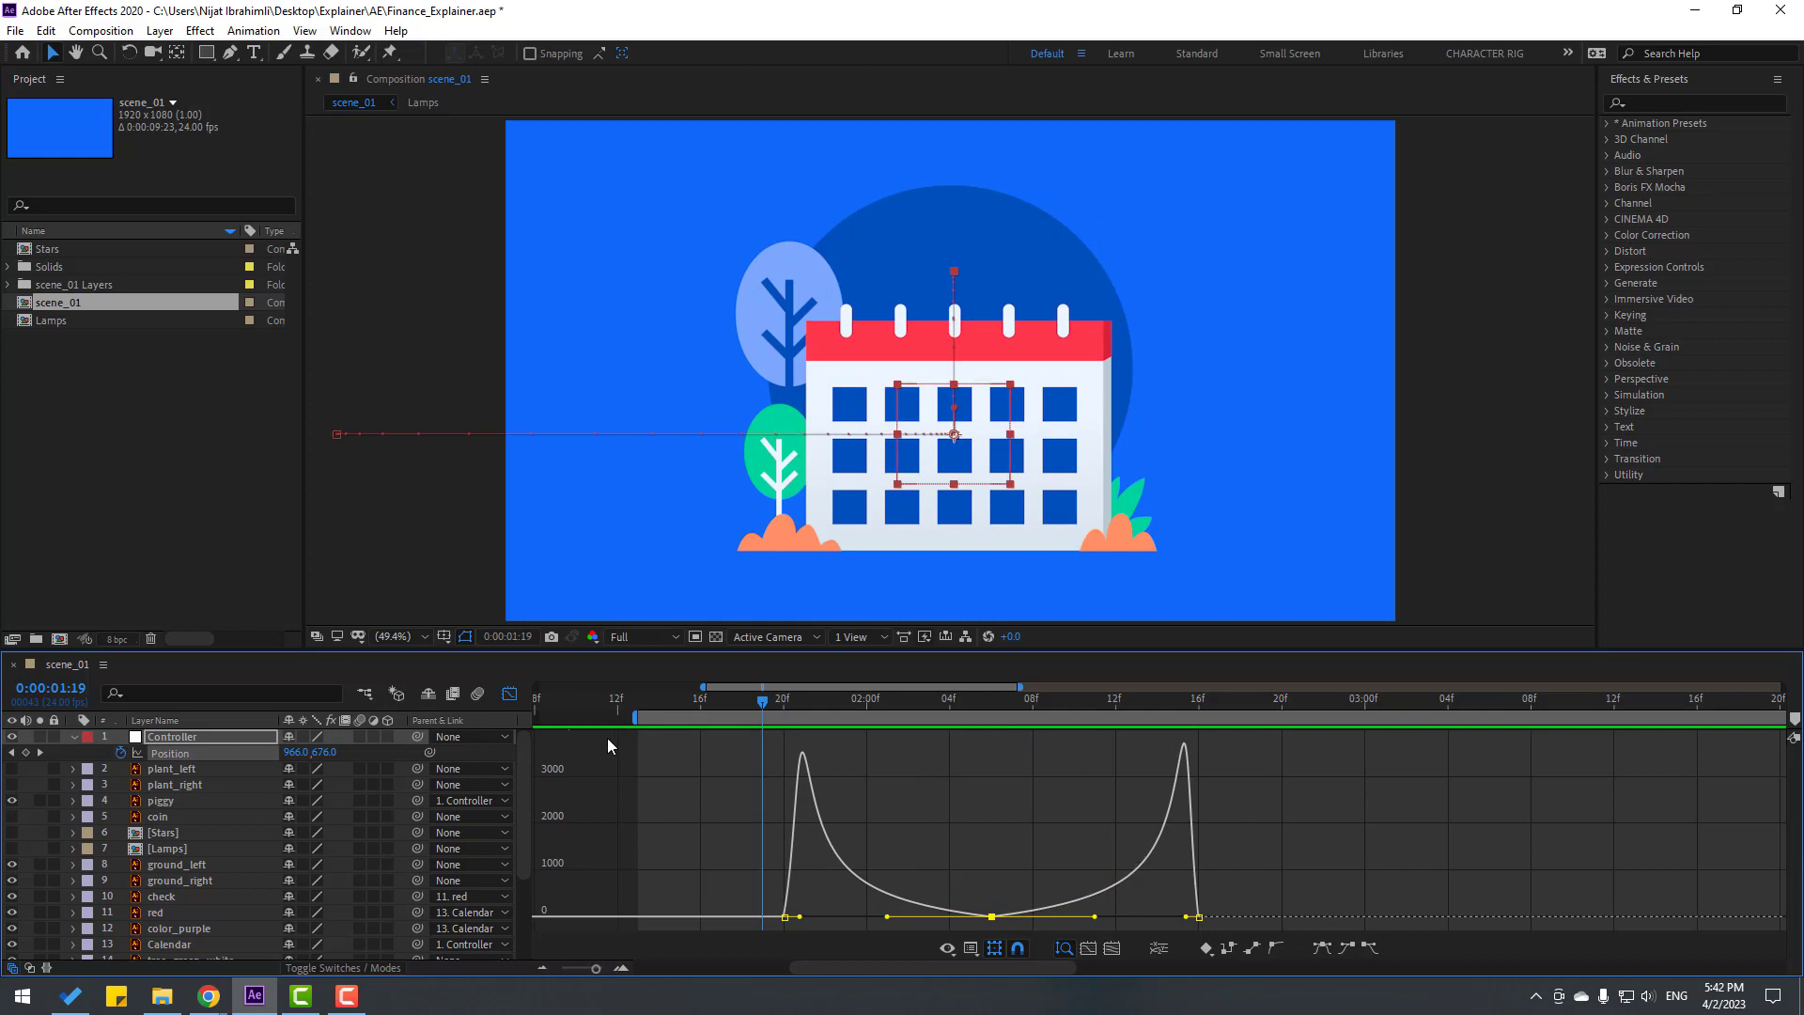
# Leave the speed graph and add a rebound keyframe at 0:00:02:19 with the Controller's Y position at 663.
pyautogui.click(508, 695)
pyautogui.moveTo(969, 704); pyautogui.dragTo(1203, 702)
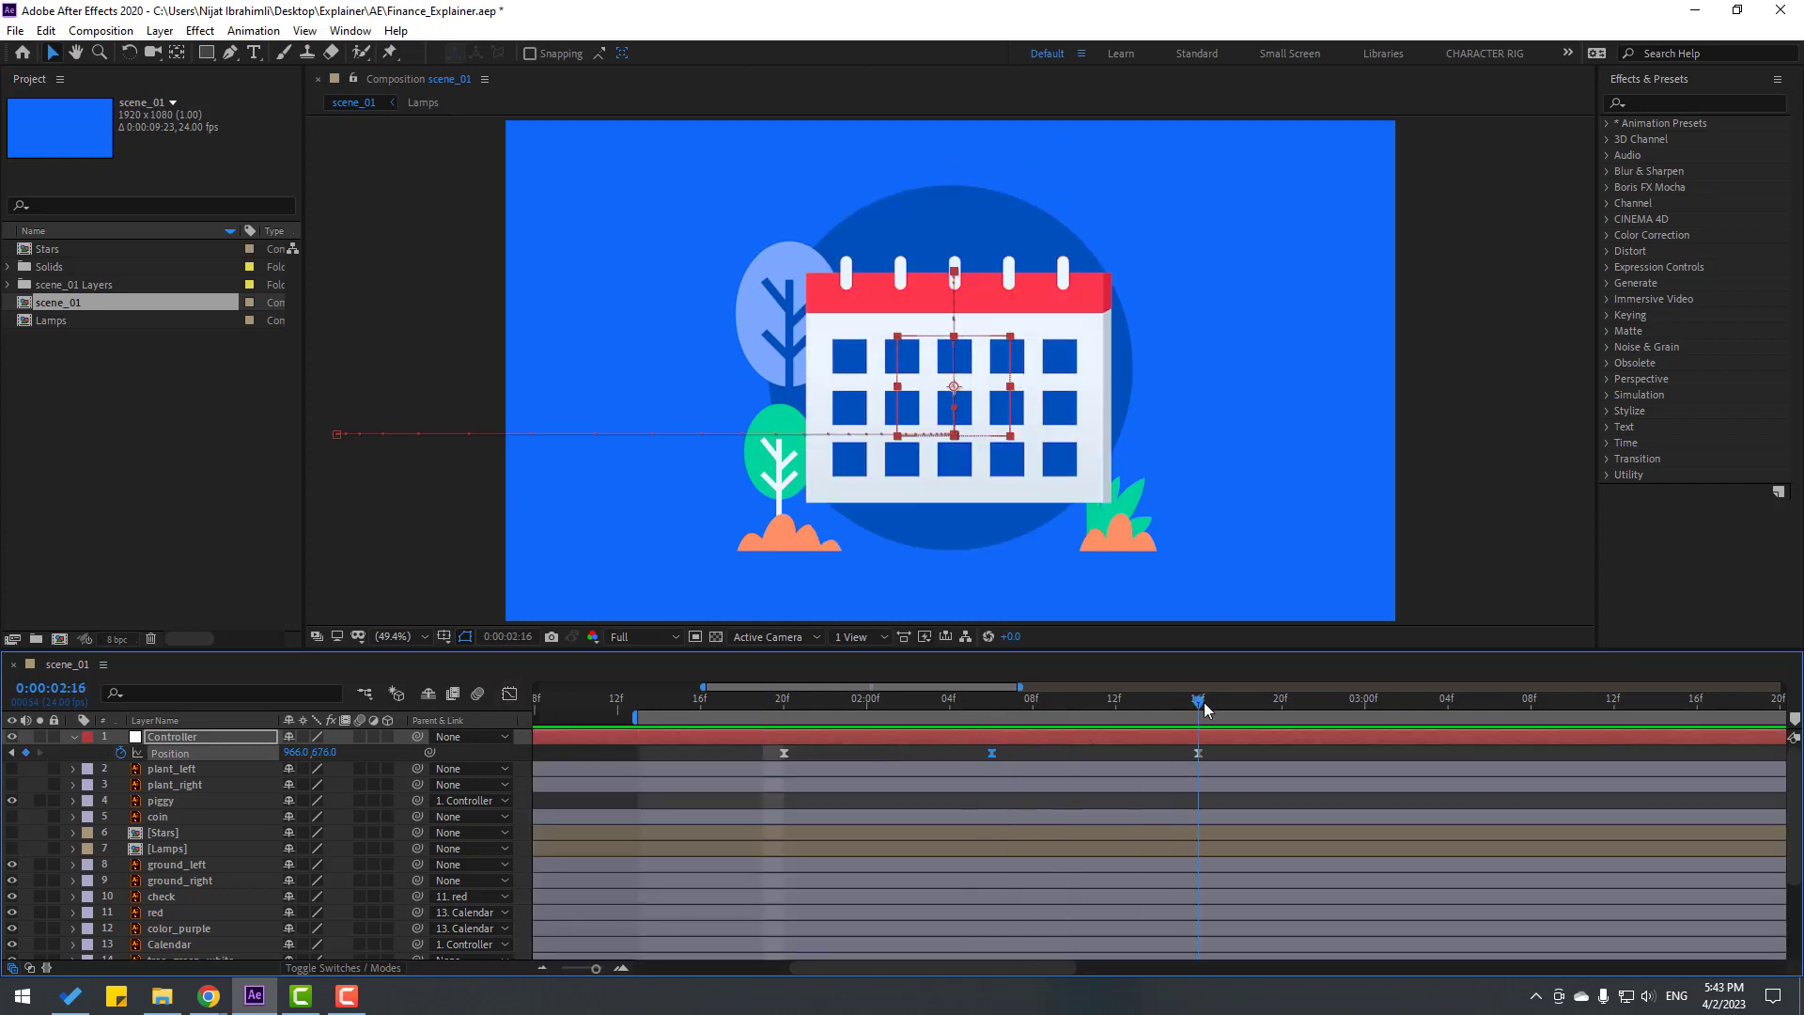
pyautogui.scroll(-3, 1209, 788)
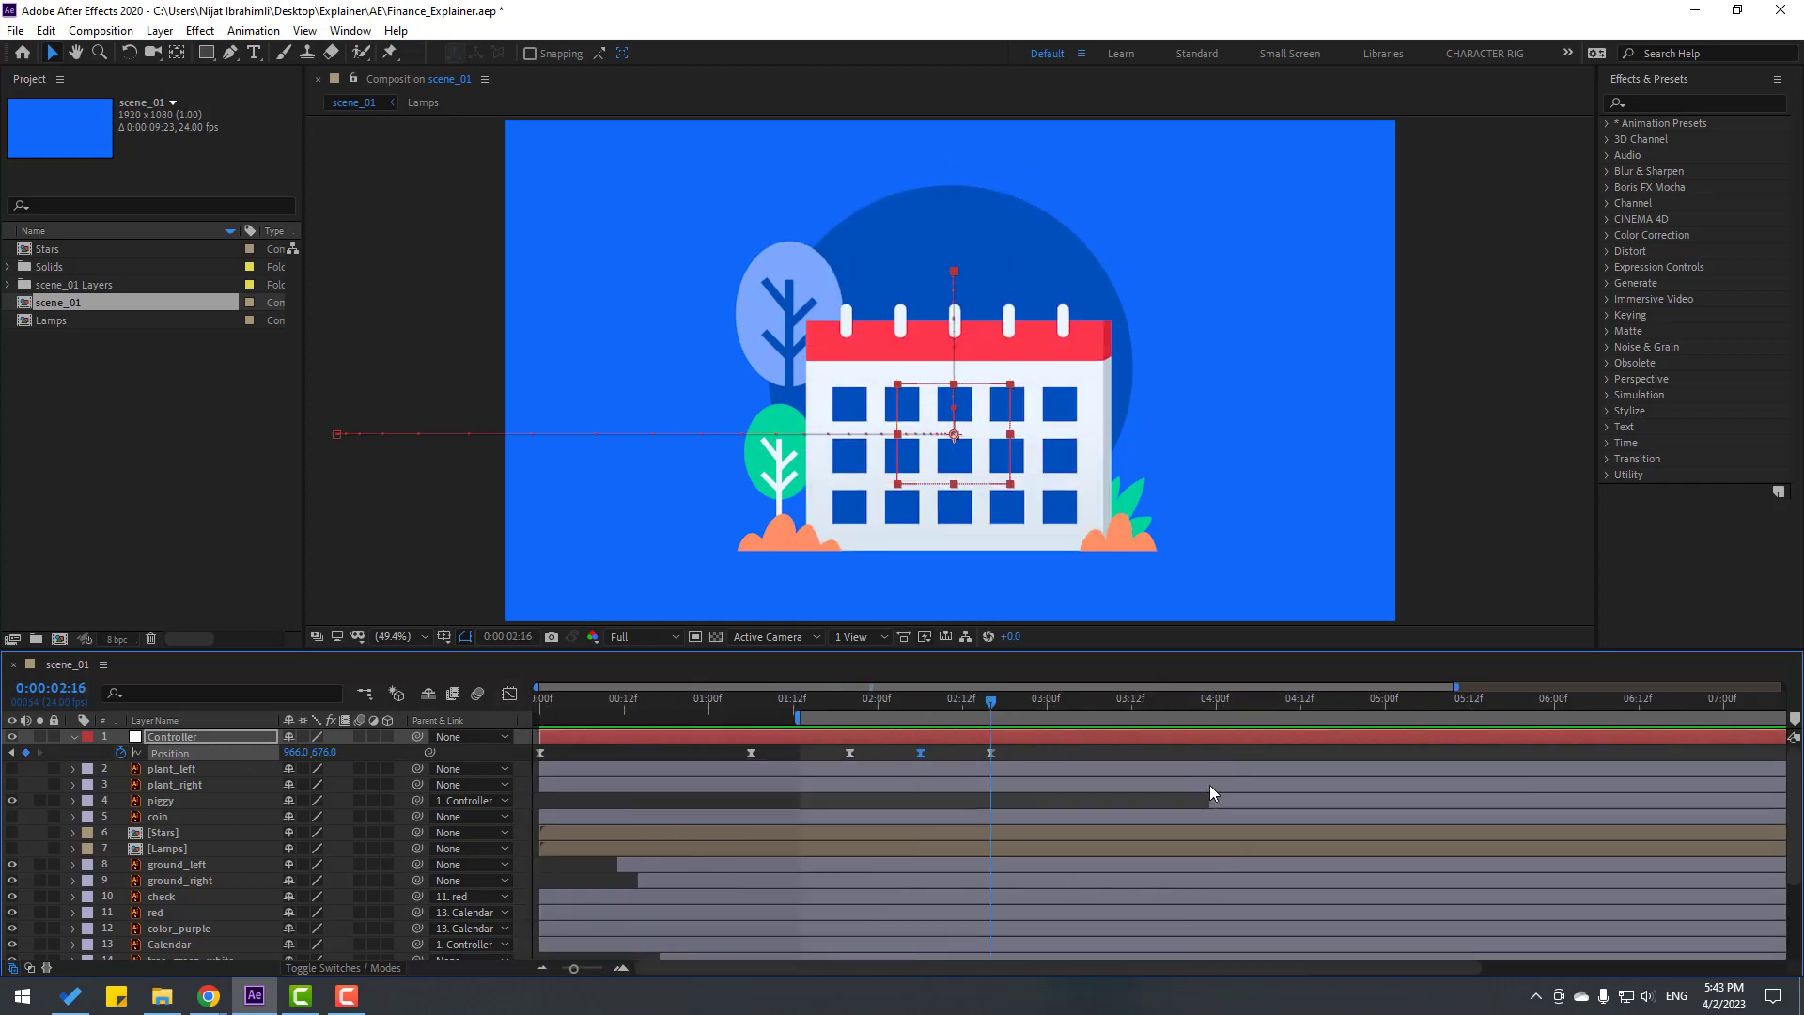
pyautogui.press('=')
pyautogui.press('pagedown')
pyautogui.press('pagedown')
pyautogui.press('pagedown')
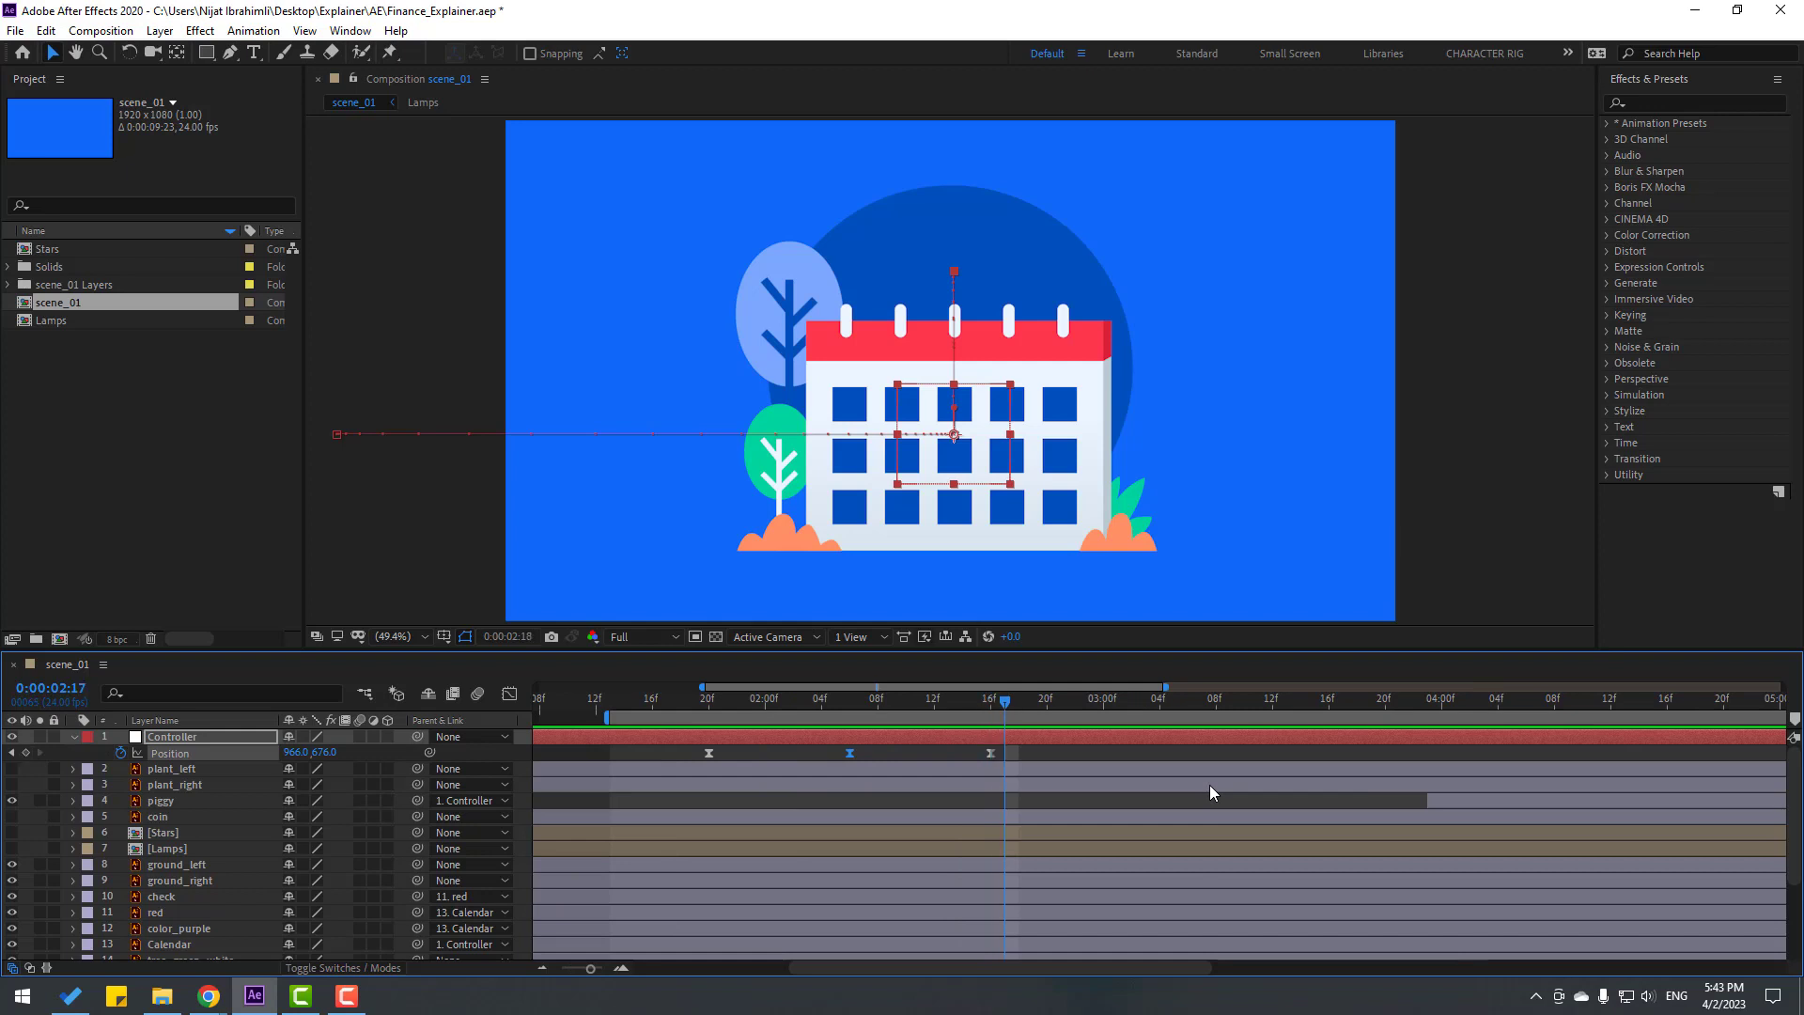
pyautogui.scroll(4, 956, 418)
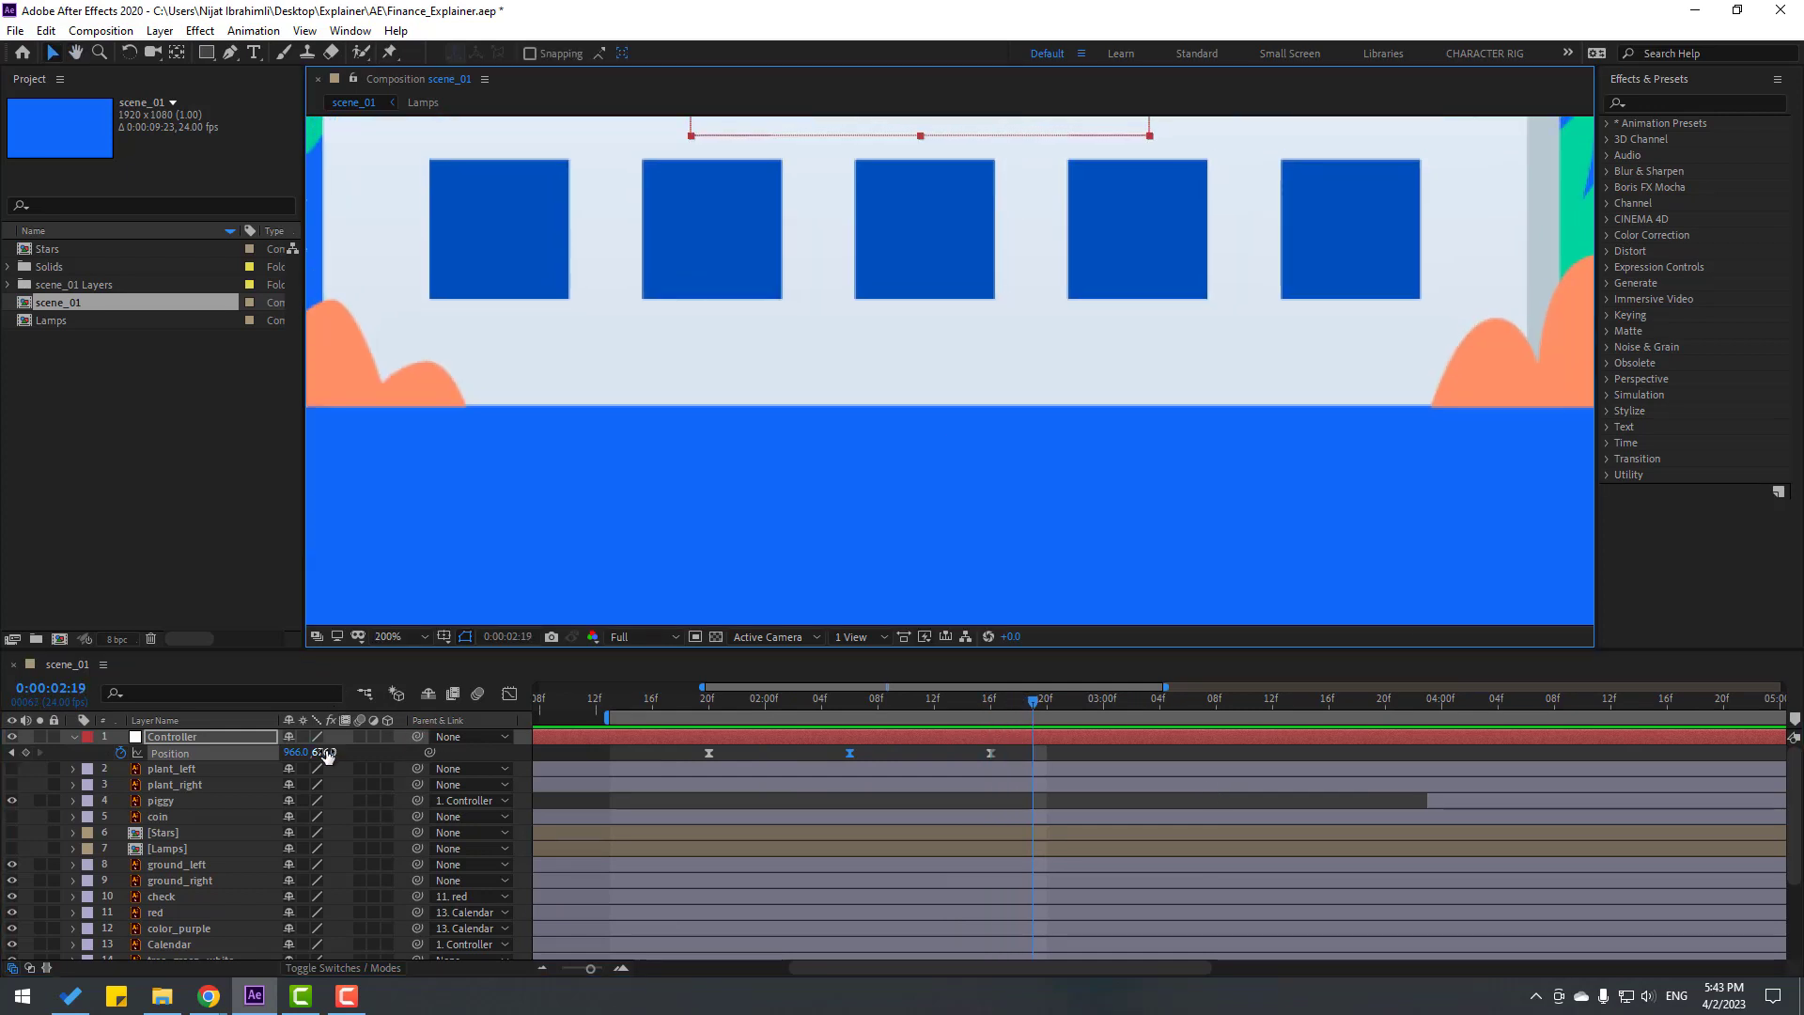
pyautogui.moveTo(328, 755); pyautogui.dragTo(316, 755)
pyautogui.scroll(-1, 925, 471)
pyautogui.moveTo(1081, 427); pyautogui.dragTo(1060, 465)
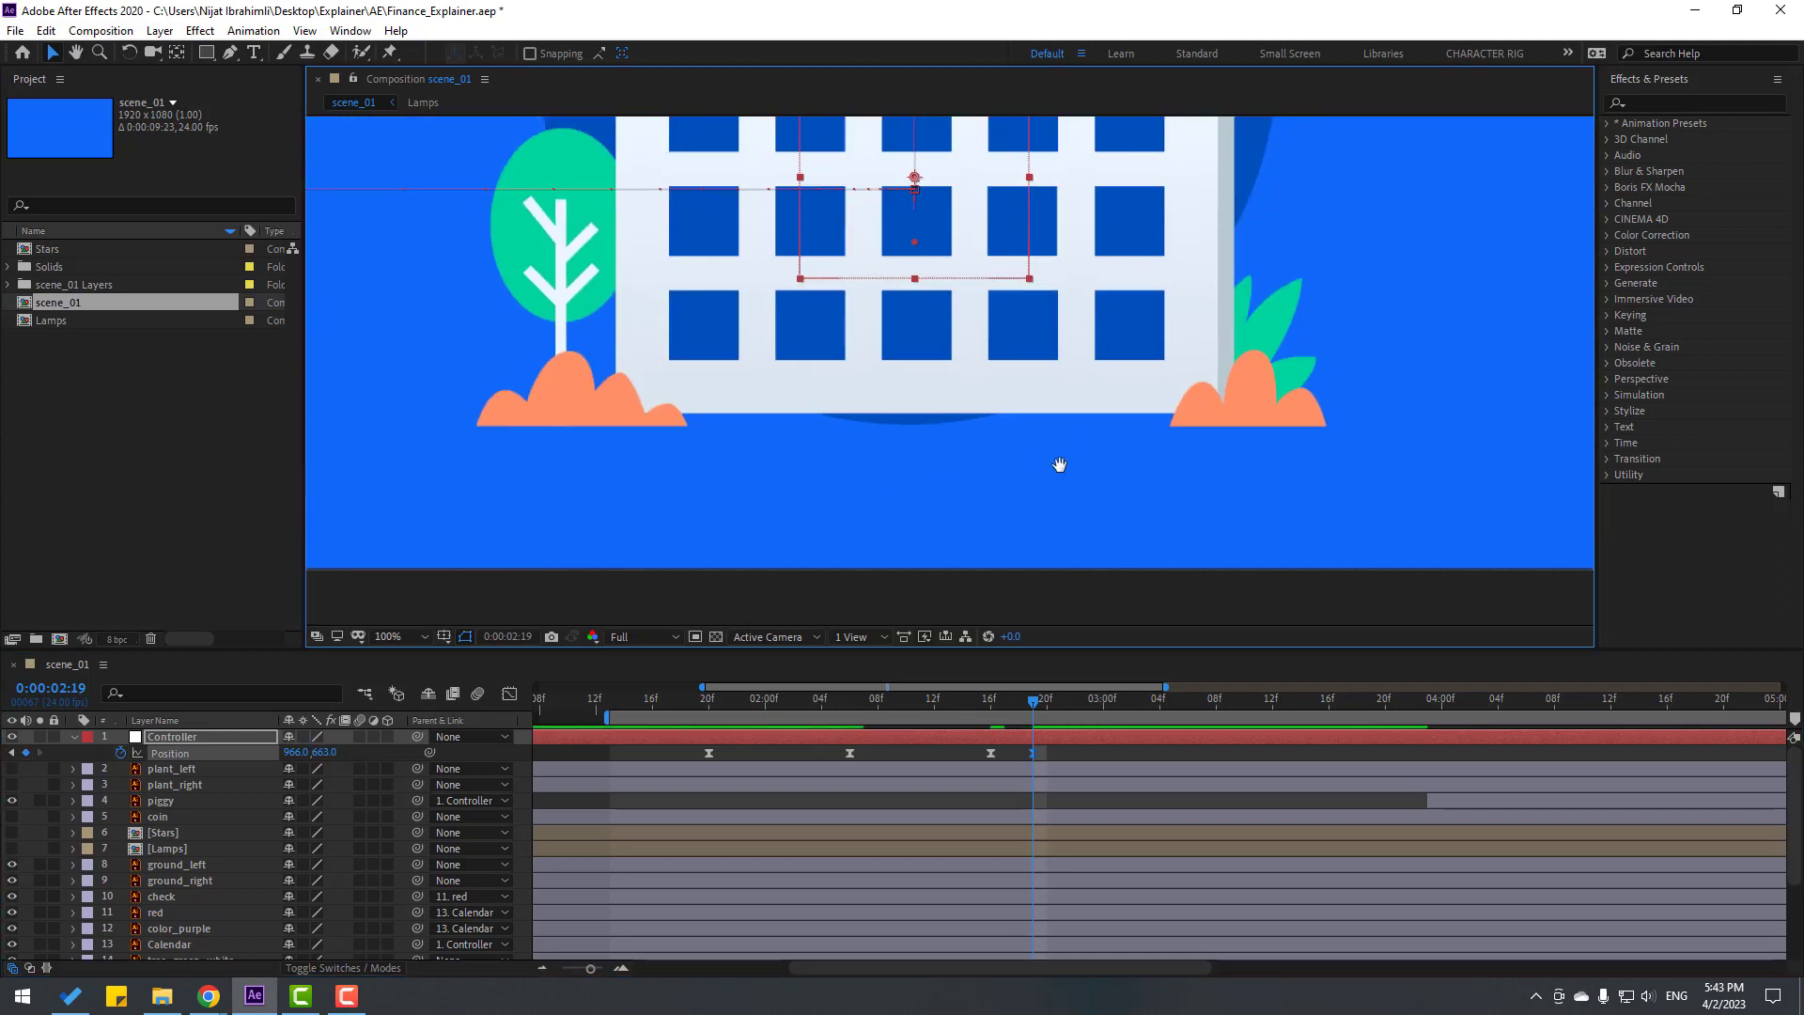
# Copy the 02:16 landing keyframe to 0:00:02:22, three frames after the rebound, and preview the bounce.
pyautogui.press('pagedown')
pyautogui.press('pagedown')
pyautogui.press('pagedown')
pyautogui.moveTo(1006, 754); pyautogui.dragTo(974, 774)
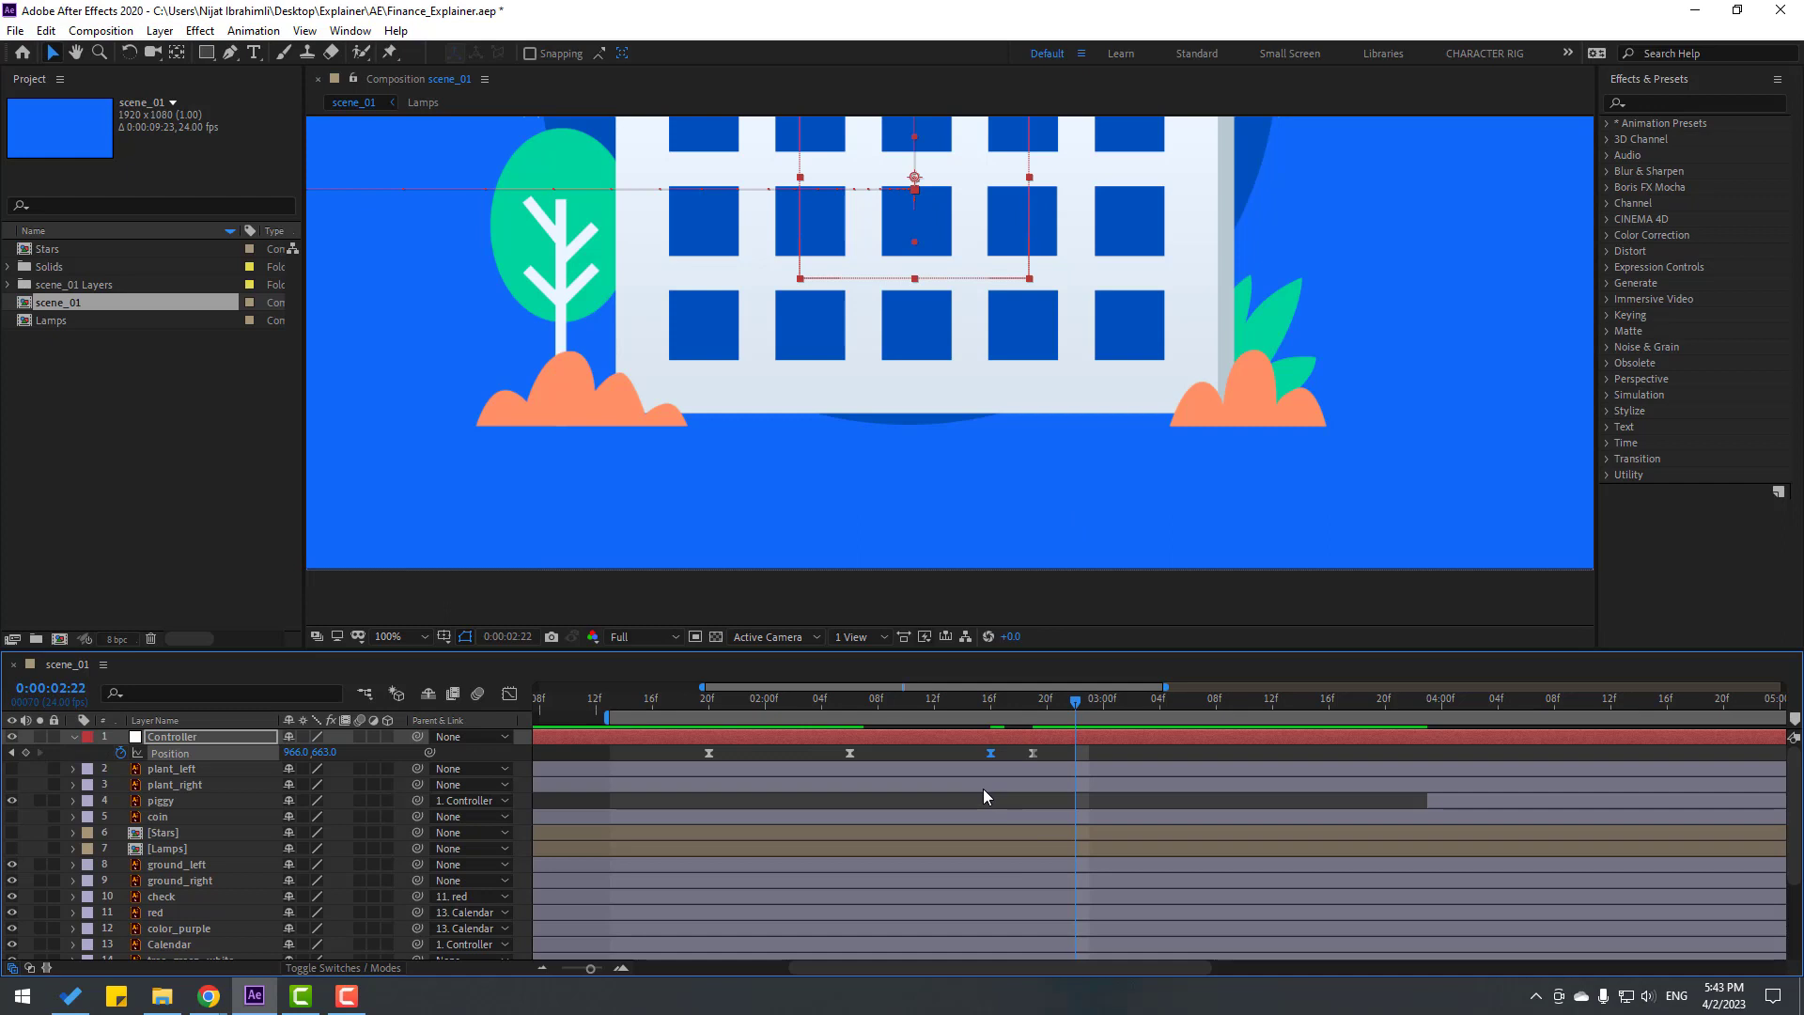
pyautogui.hotkey('ctrl', 'c')
pyautogui.hotkey('ctrl', 'v')
pyautogui.press('-')
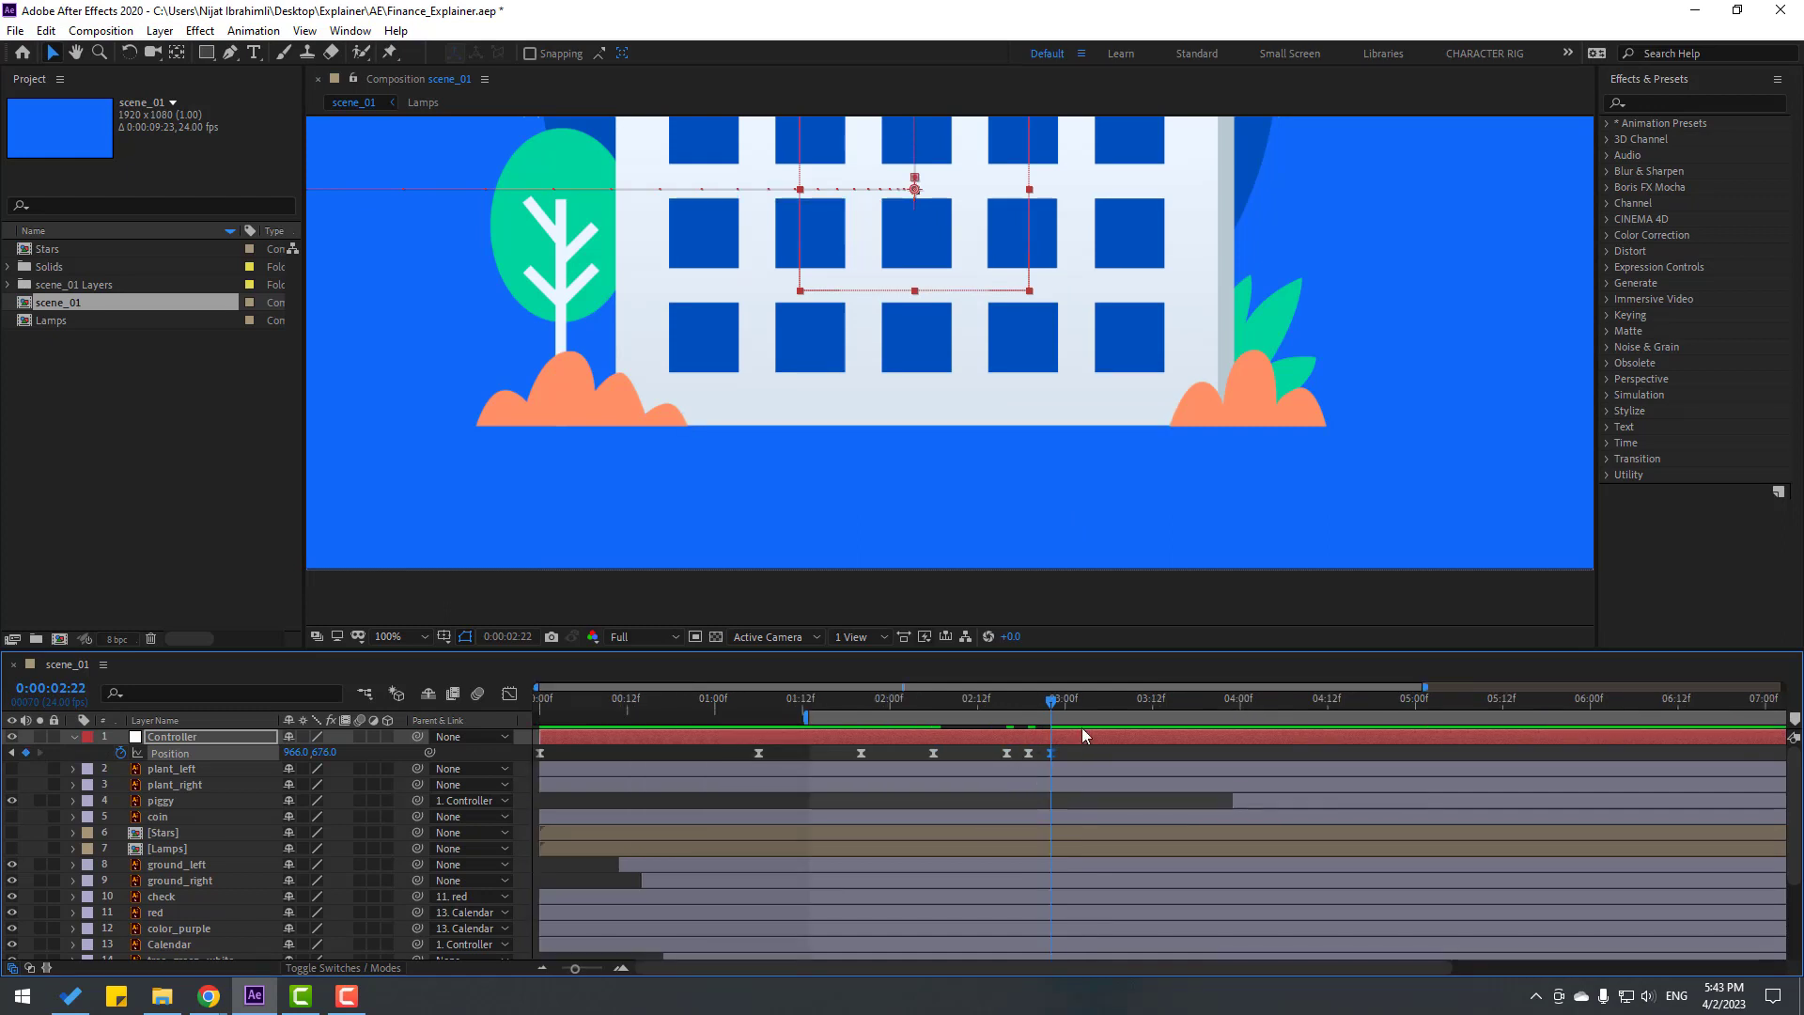
pyautogui.press('space')
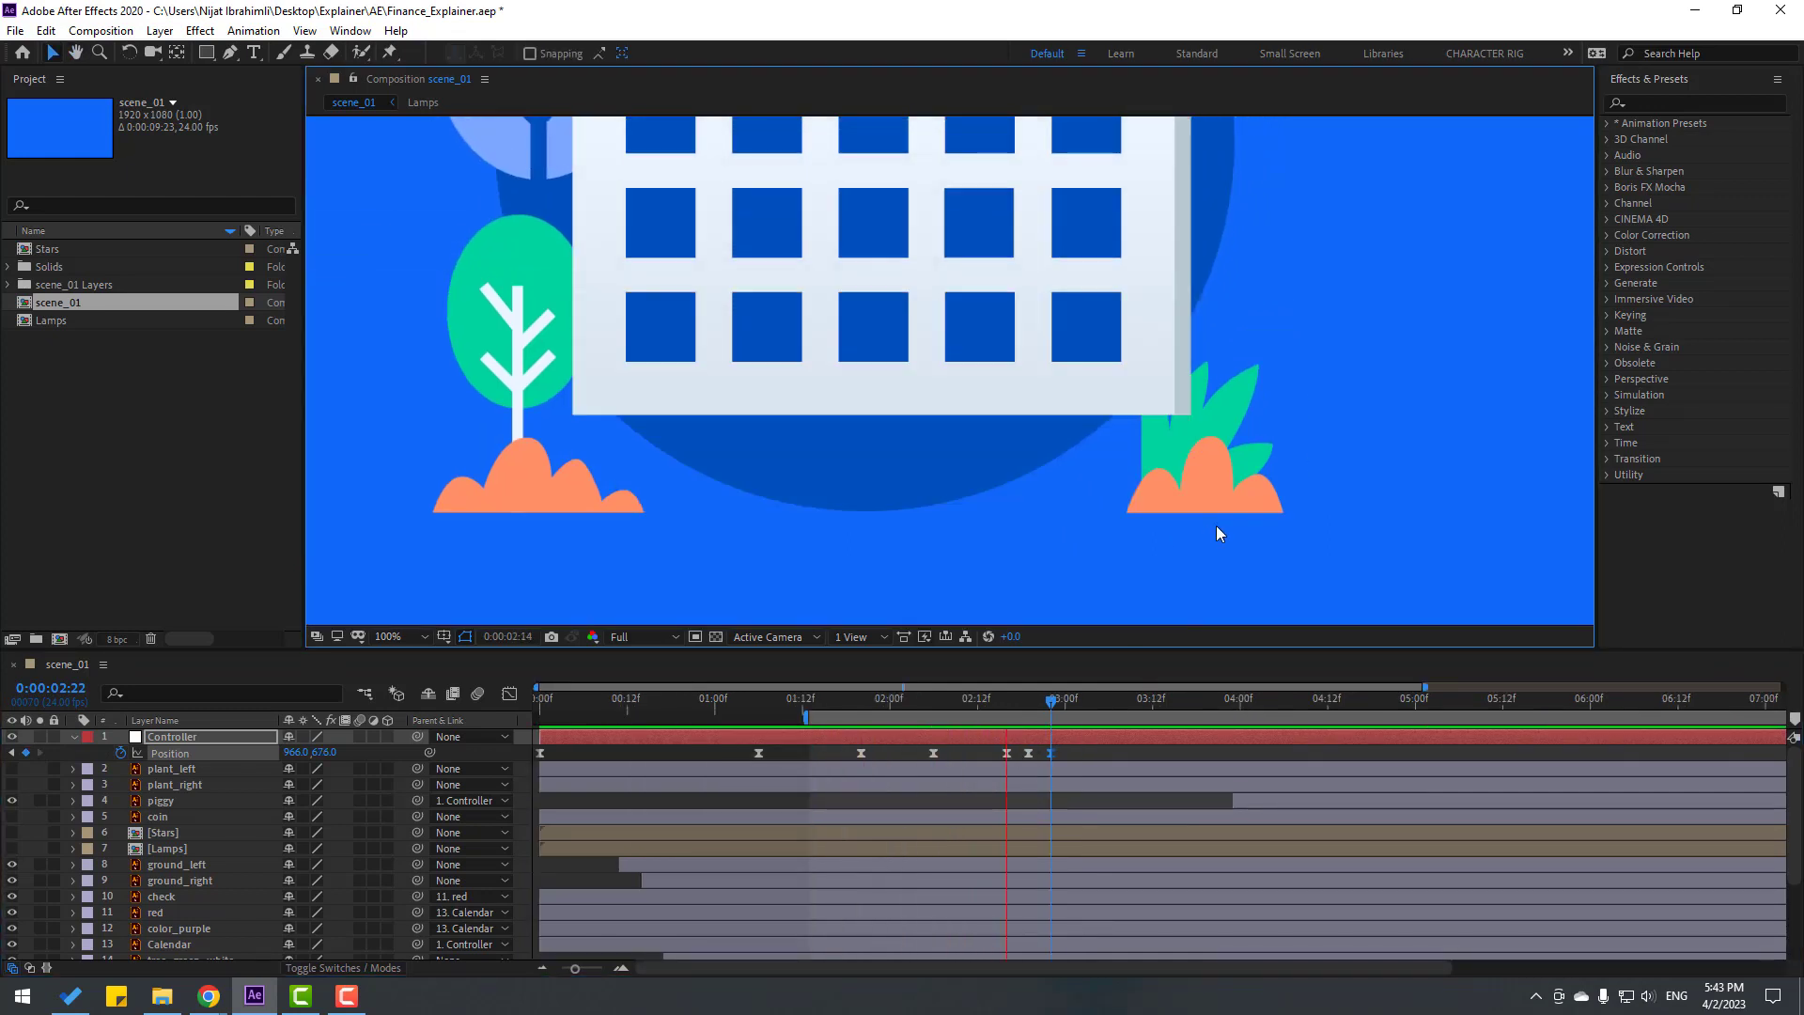
pyautogui.press('space')
# Set the spatial interpolation of the Controller's last three Position keyframes to Linear, then preview the bounce with the whole frame in view.
pyautogui.moveTo(1003, 708); pyautogui.dragTo(1012, 782)
pyautogui.rightClick(1029, 754)
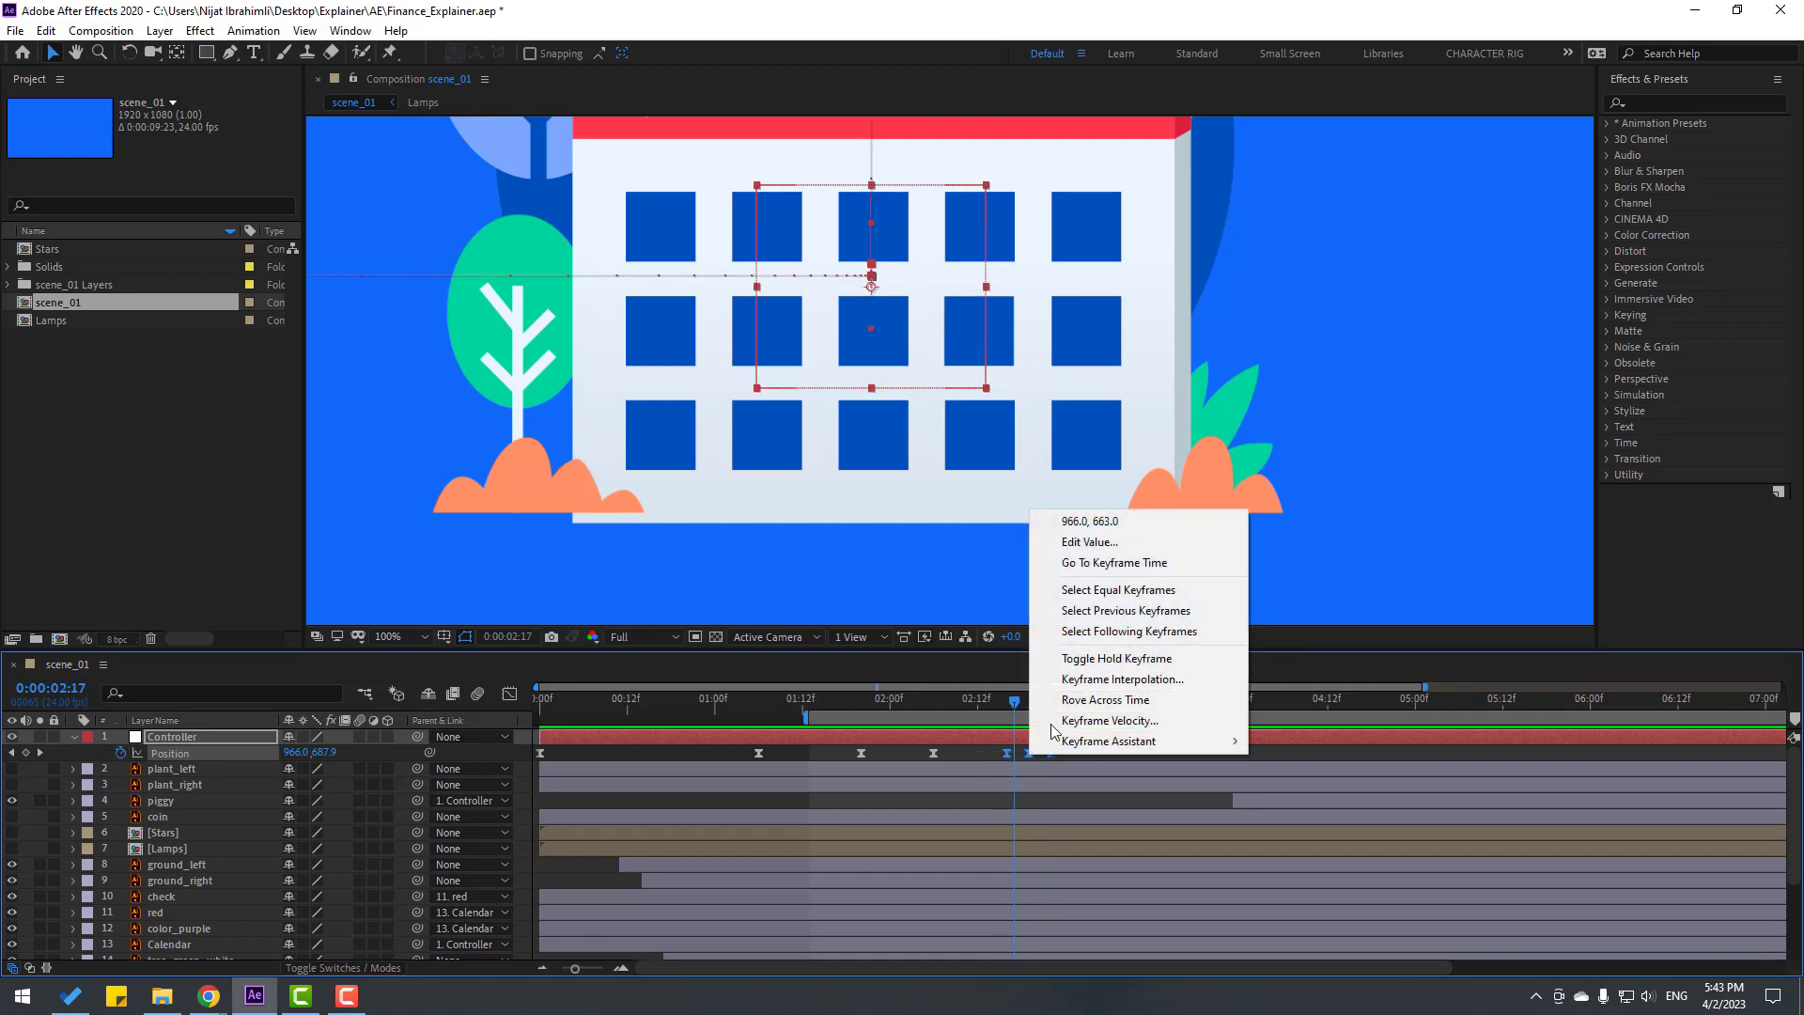
pyautogui.click(1154, 682)
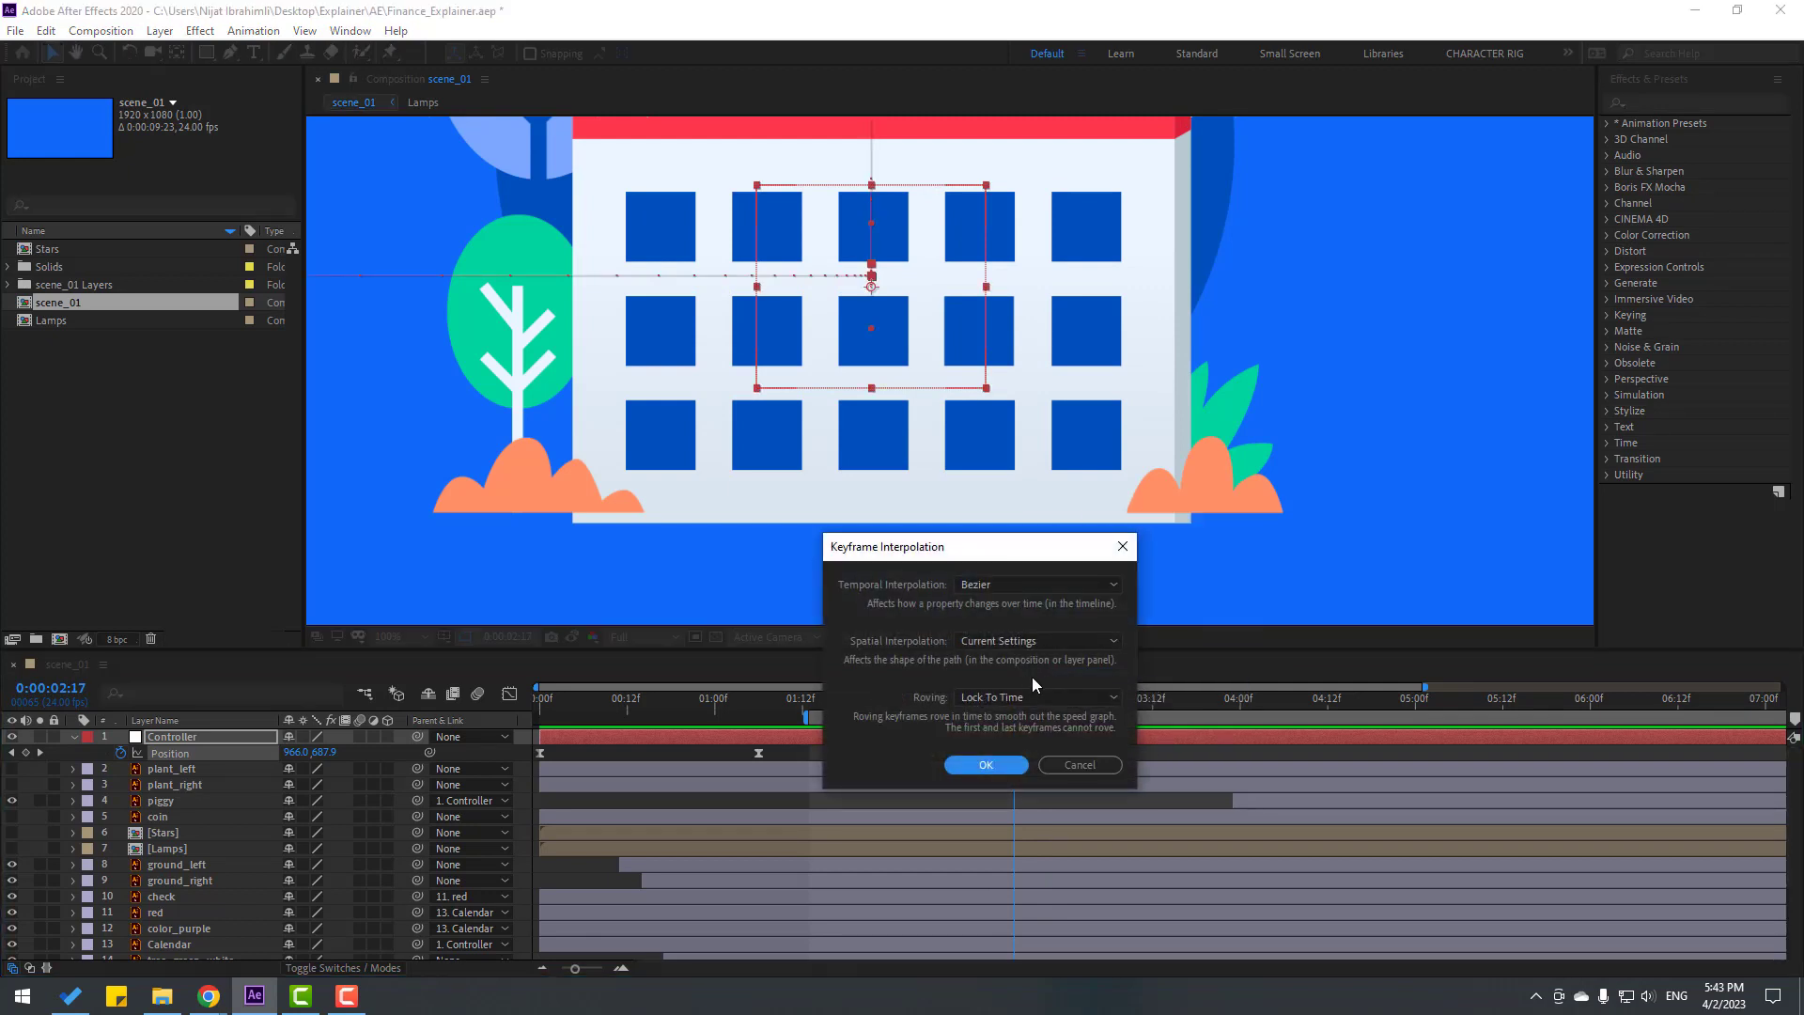
pyautogui.click(988, 648)
pyautogui.click(989, 686)
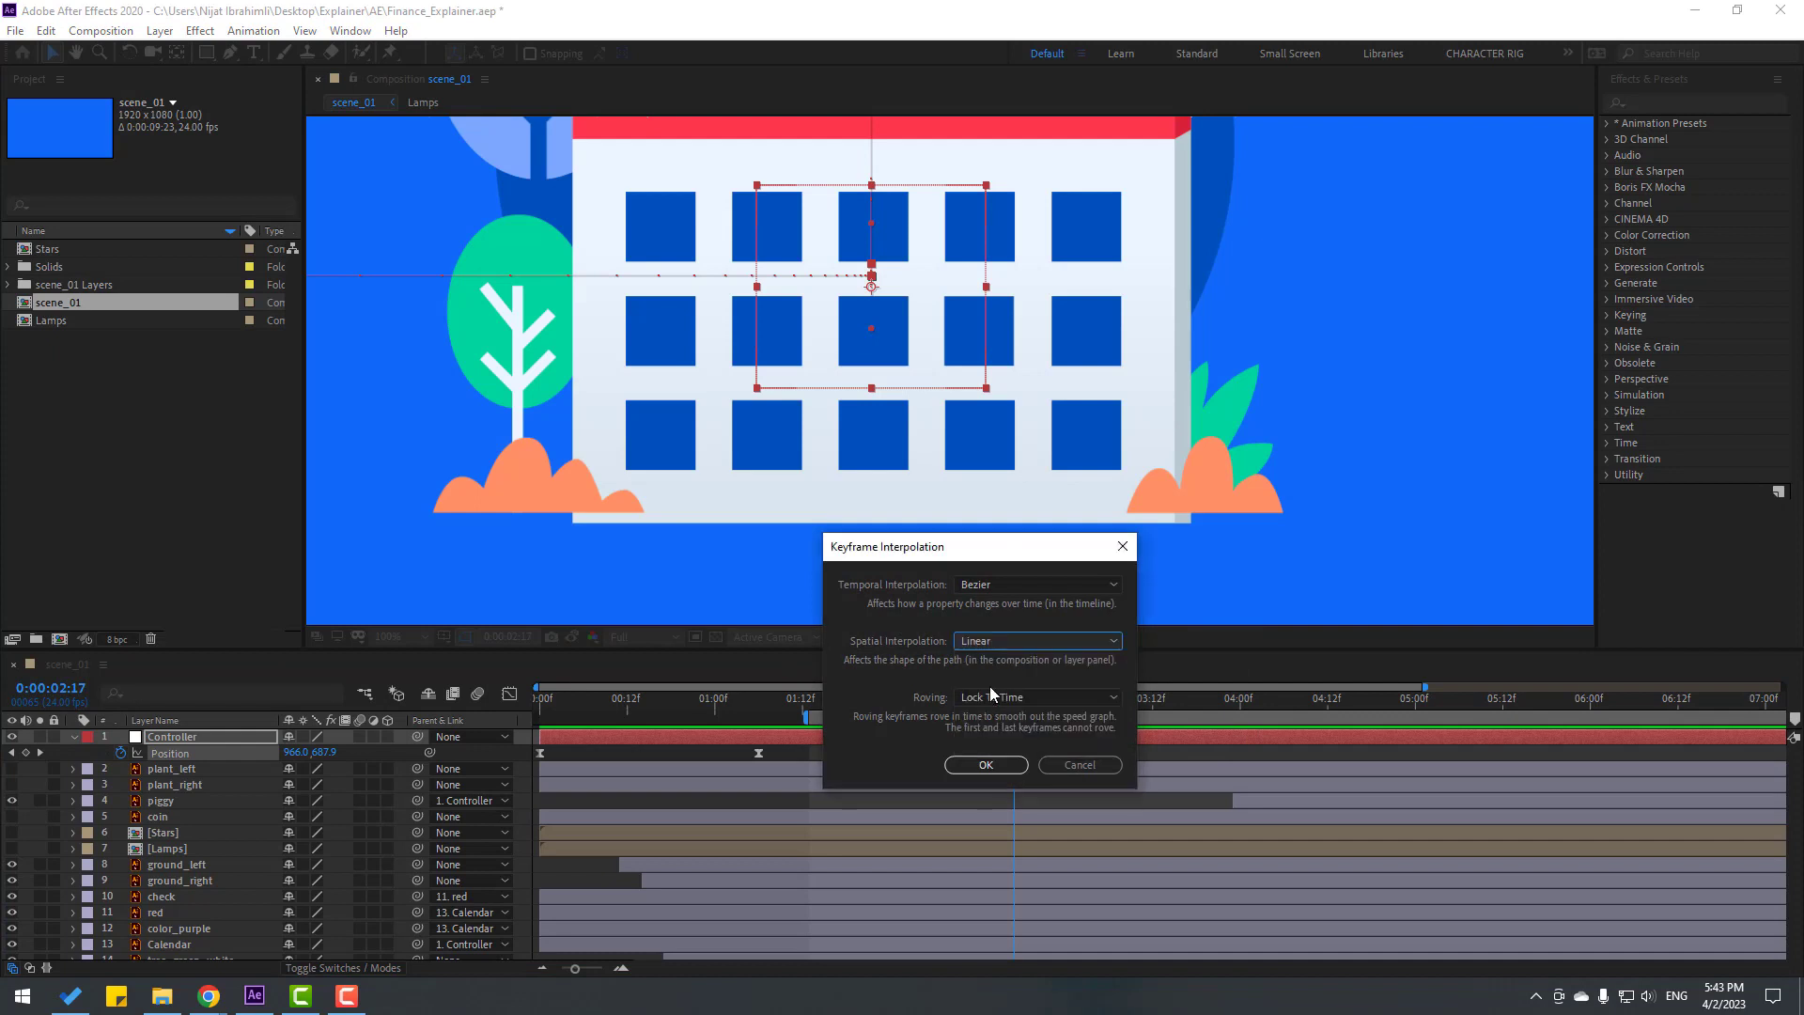
pyautogui.click(986, 765)
pyautogui.click(407, 640)
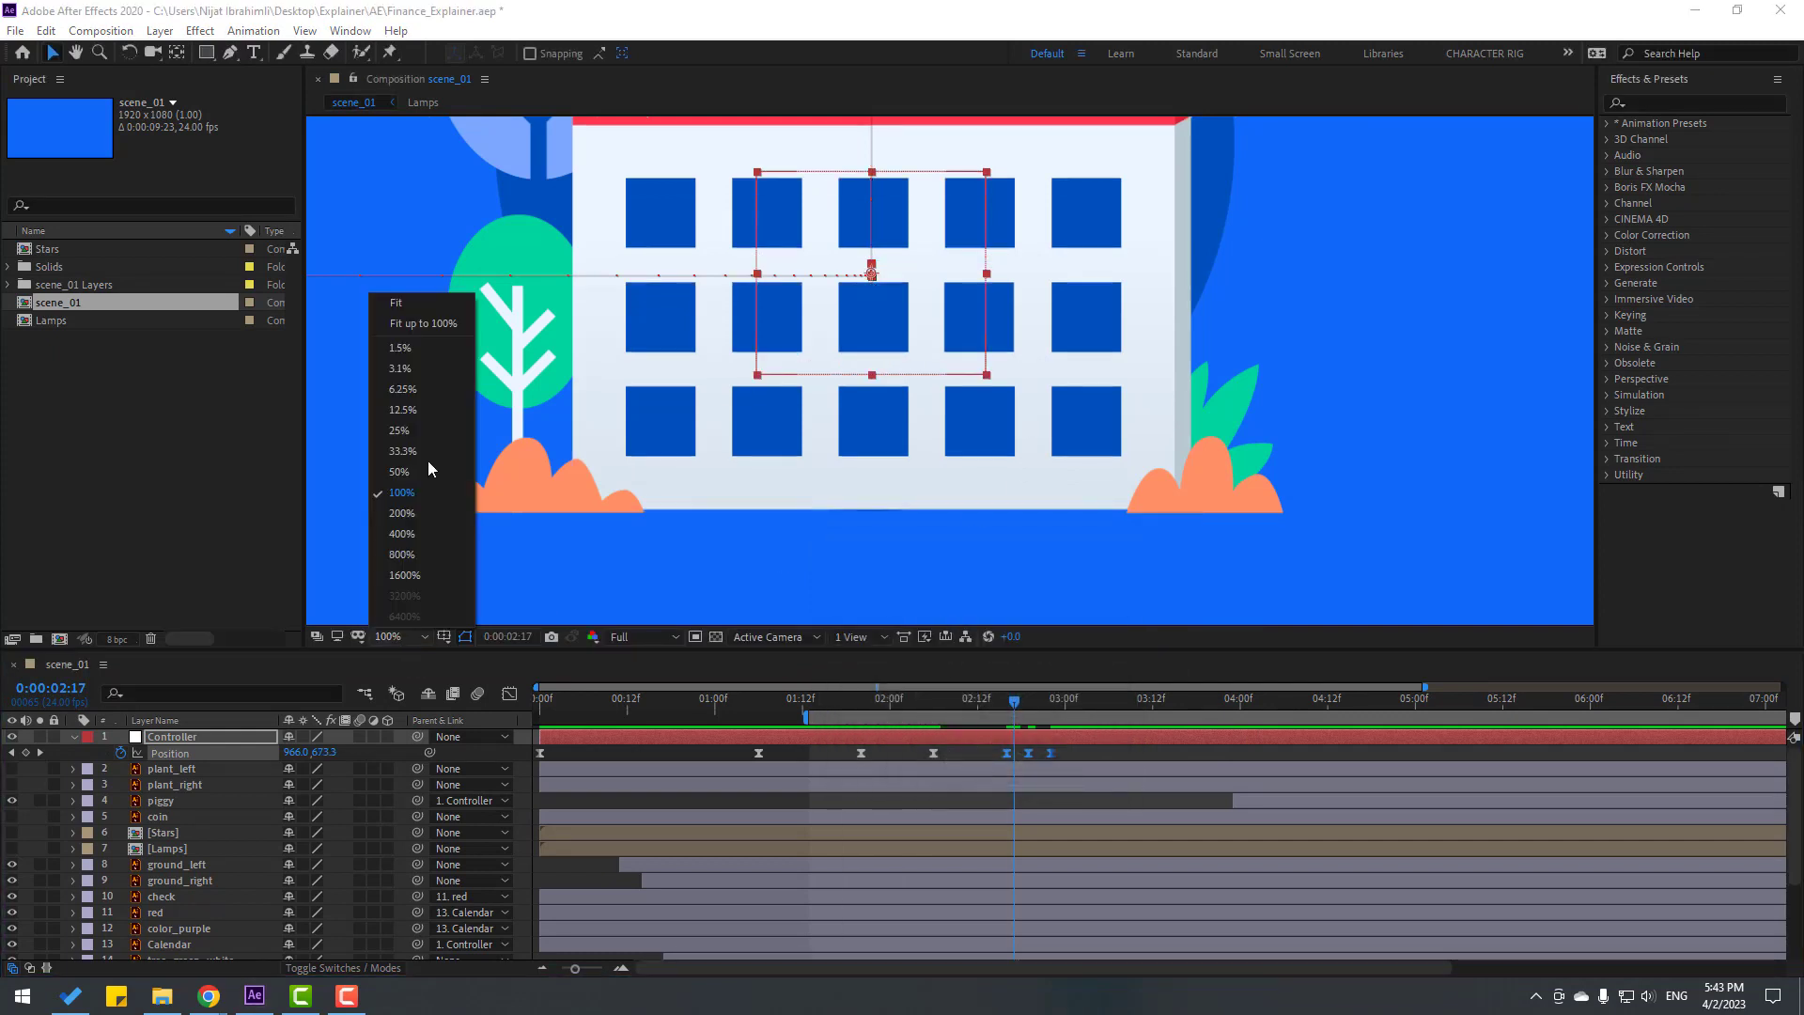
pyautogui.click(420, 318)
pyautogui.press('space')
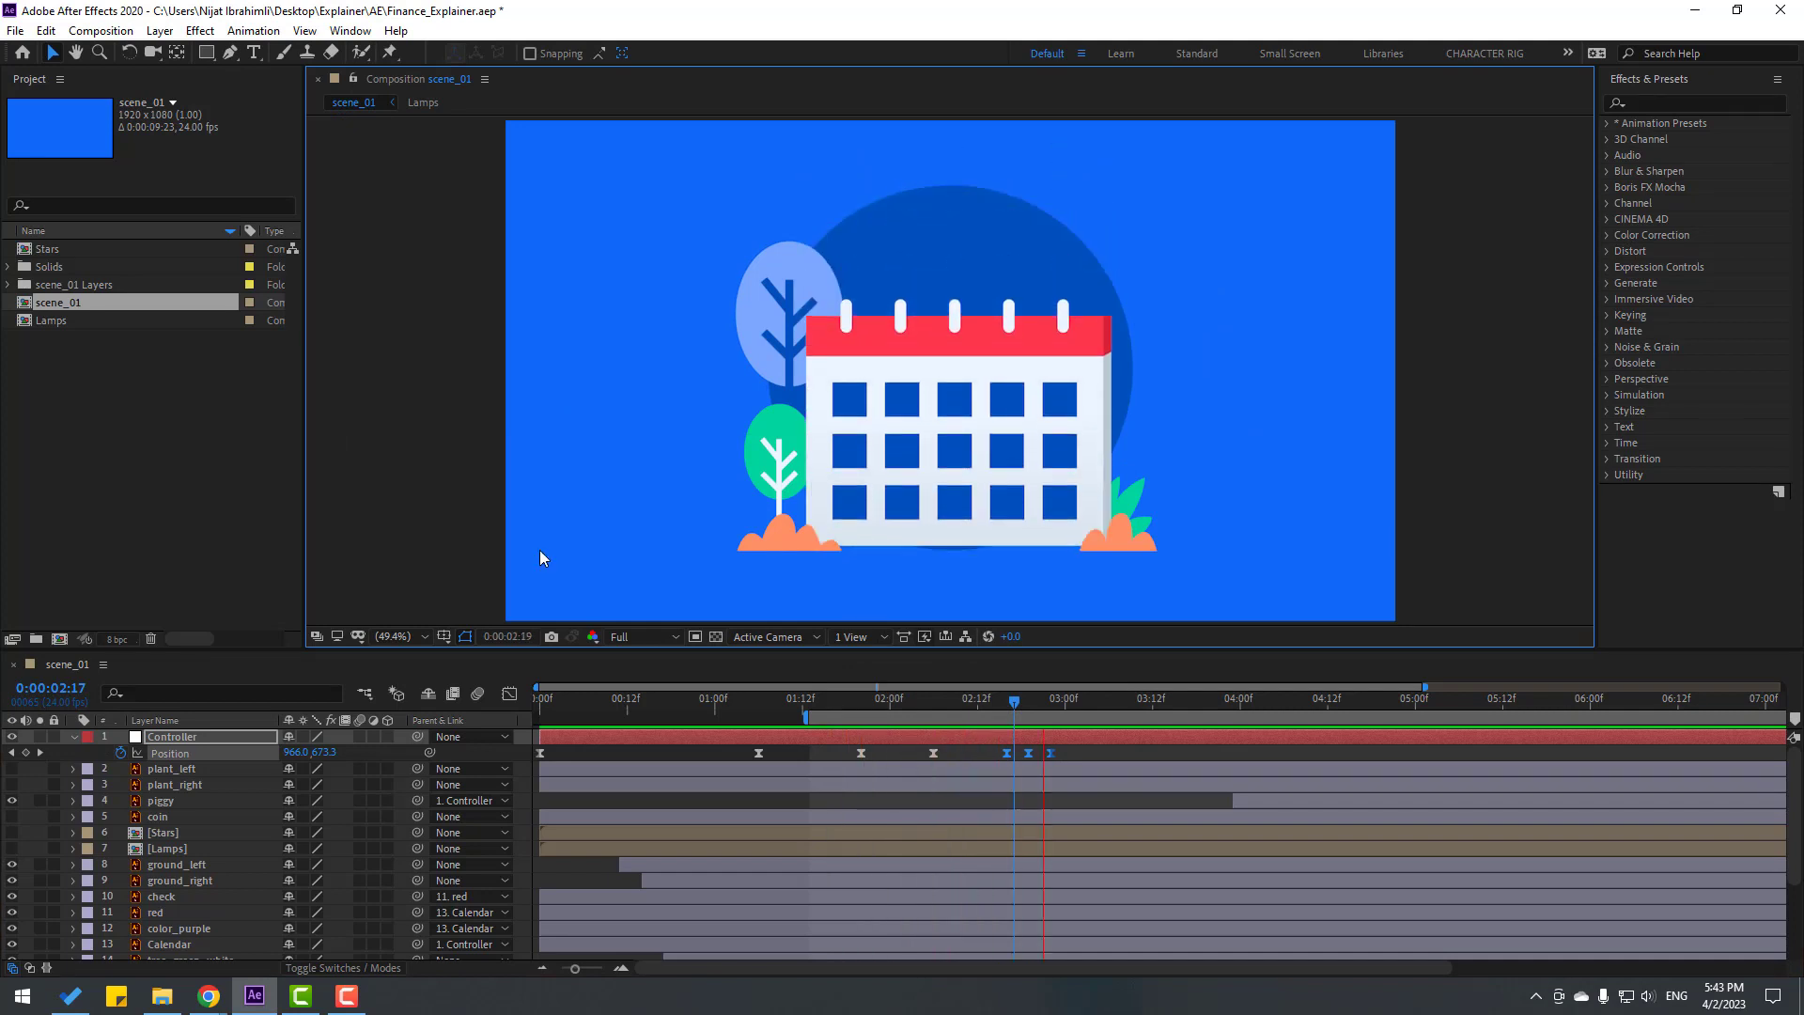
pyautogui.press('space')
# Reveal the Controller's Rotation property and start its animation with a 0° keyframe at 0:00:01:20.
pyautogui.moveTo(807, 716); pyautogui.dragTo(814, 710)
pyautogui.click(832, 705)
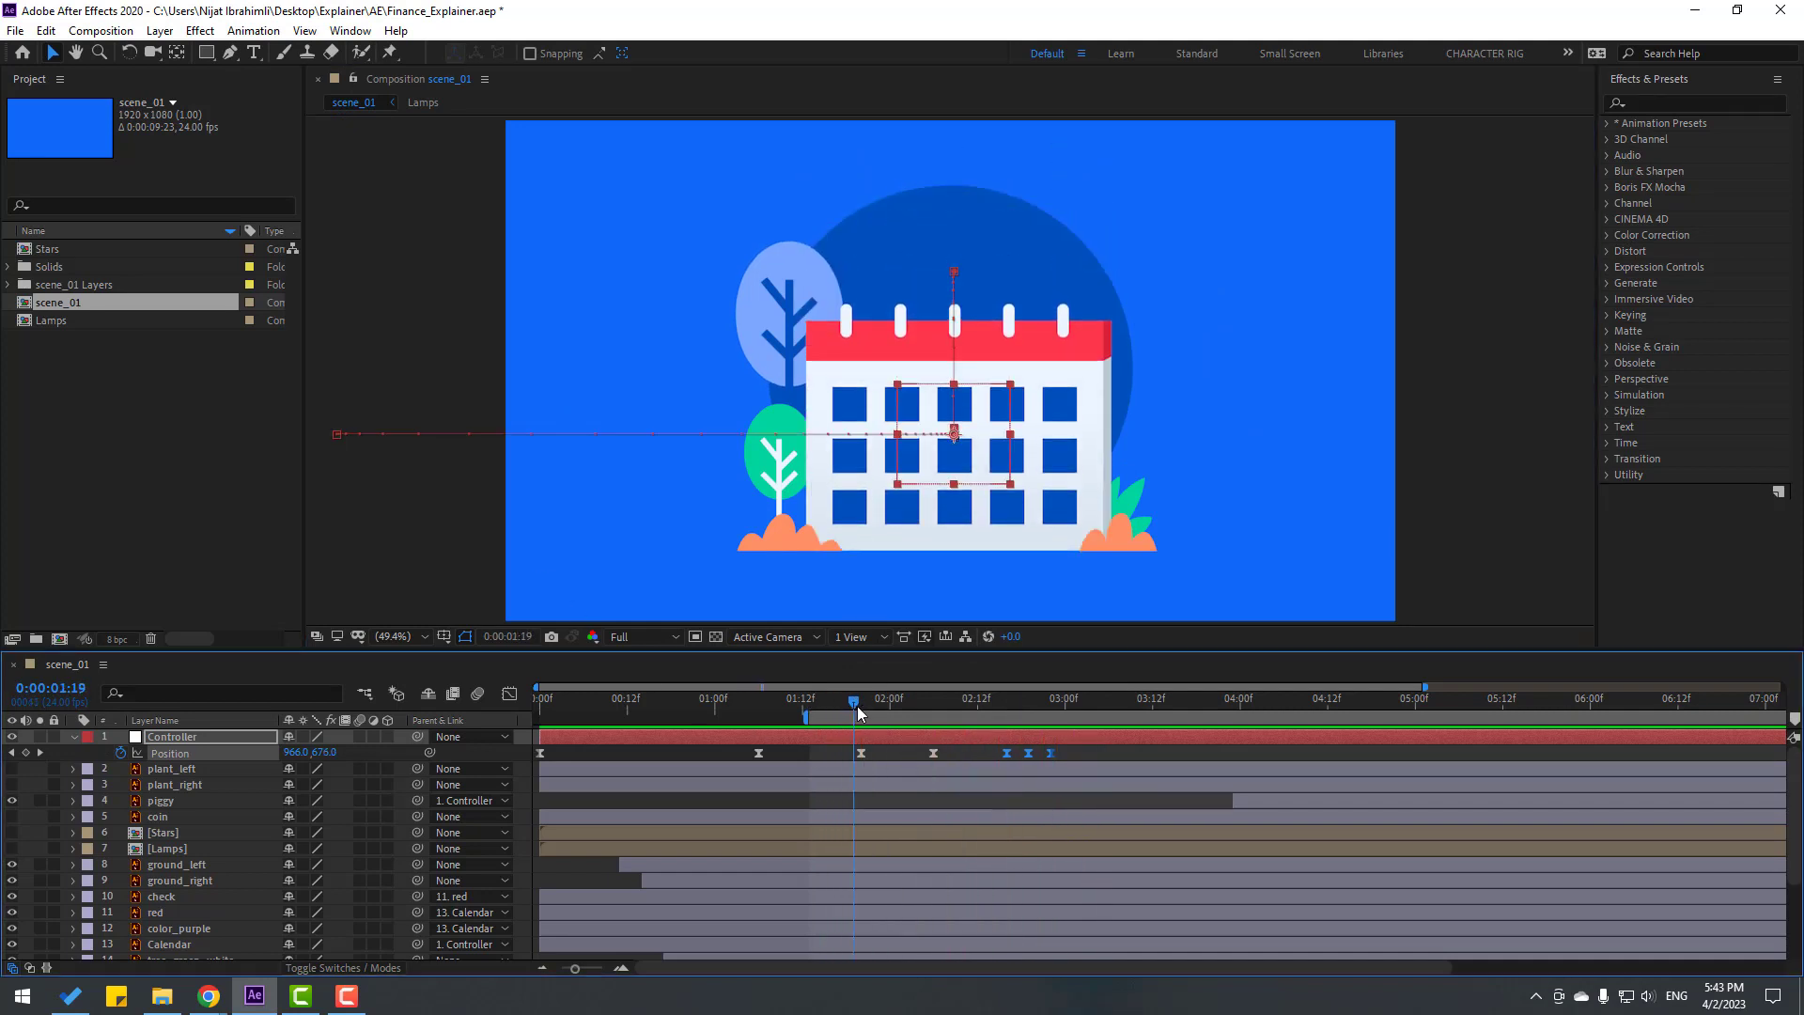
pyautogui.click(154, 739)
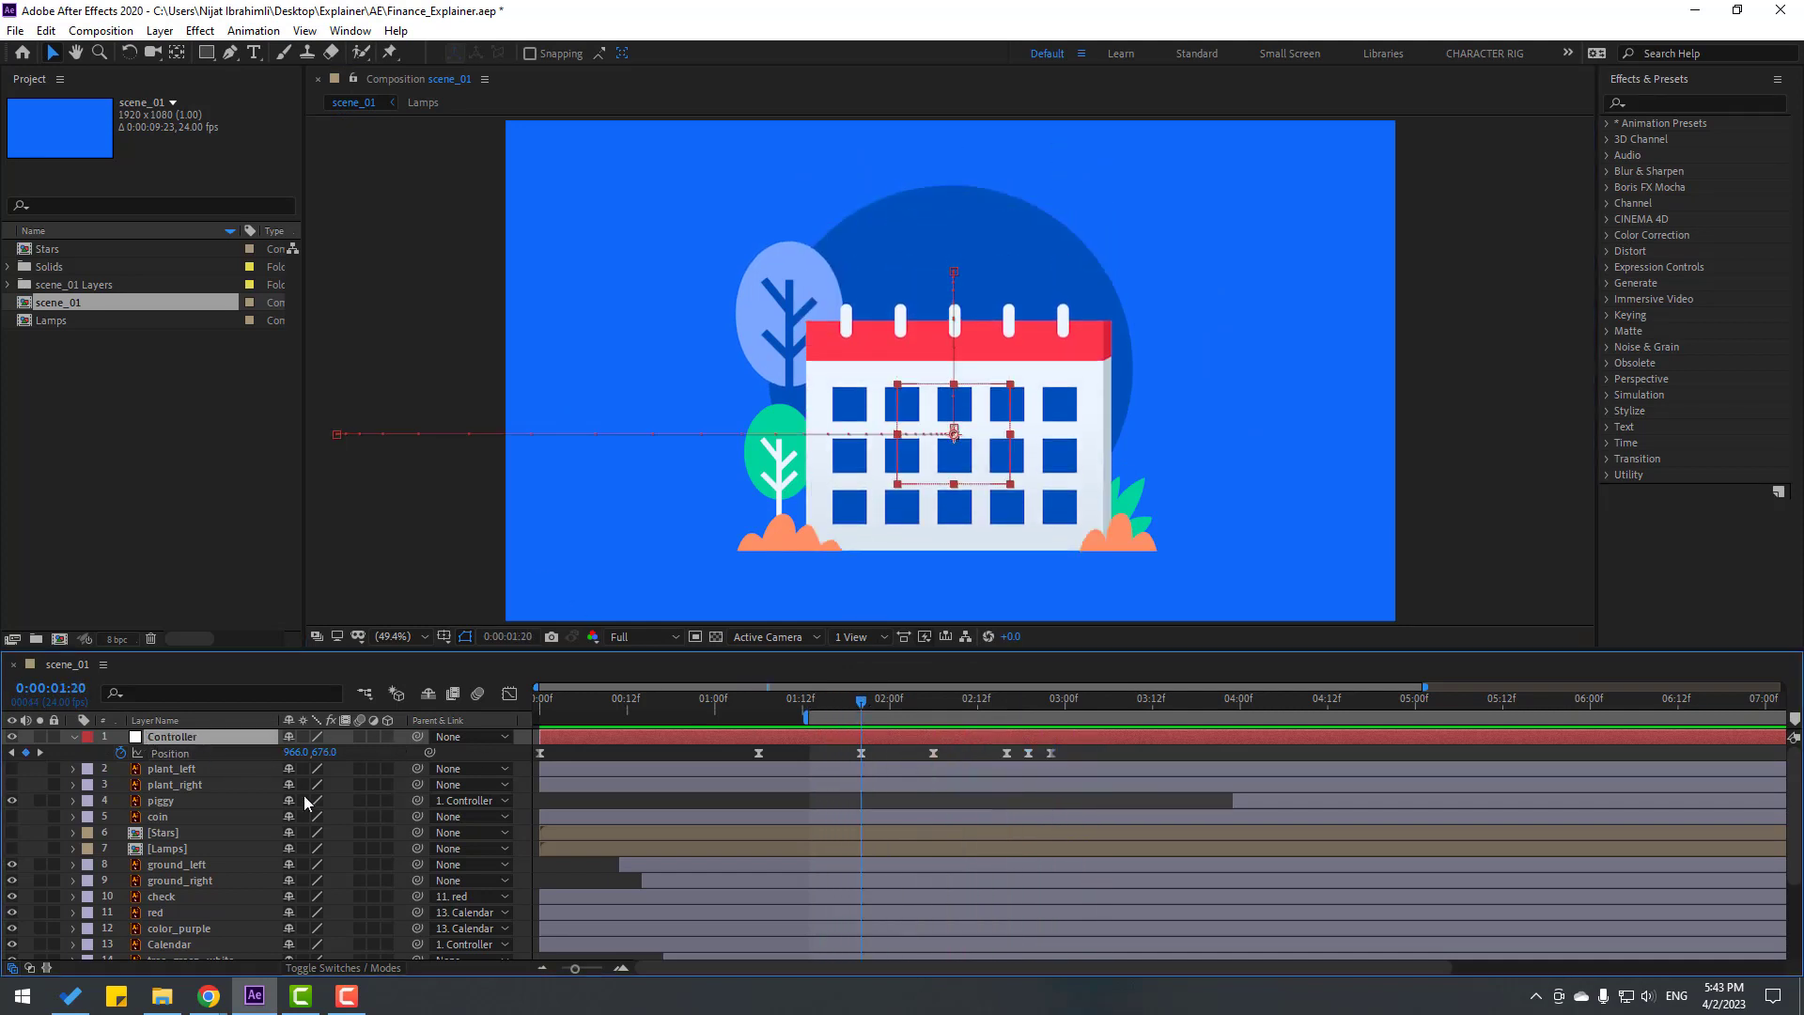
pyautogui.hotkey('shift', 'r')
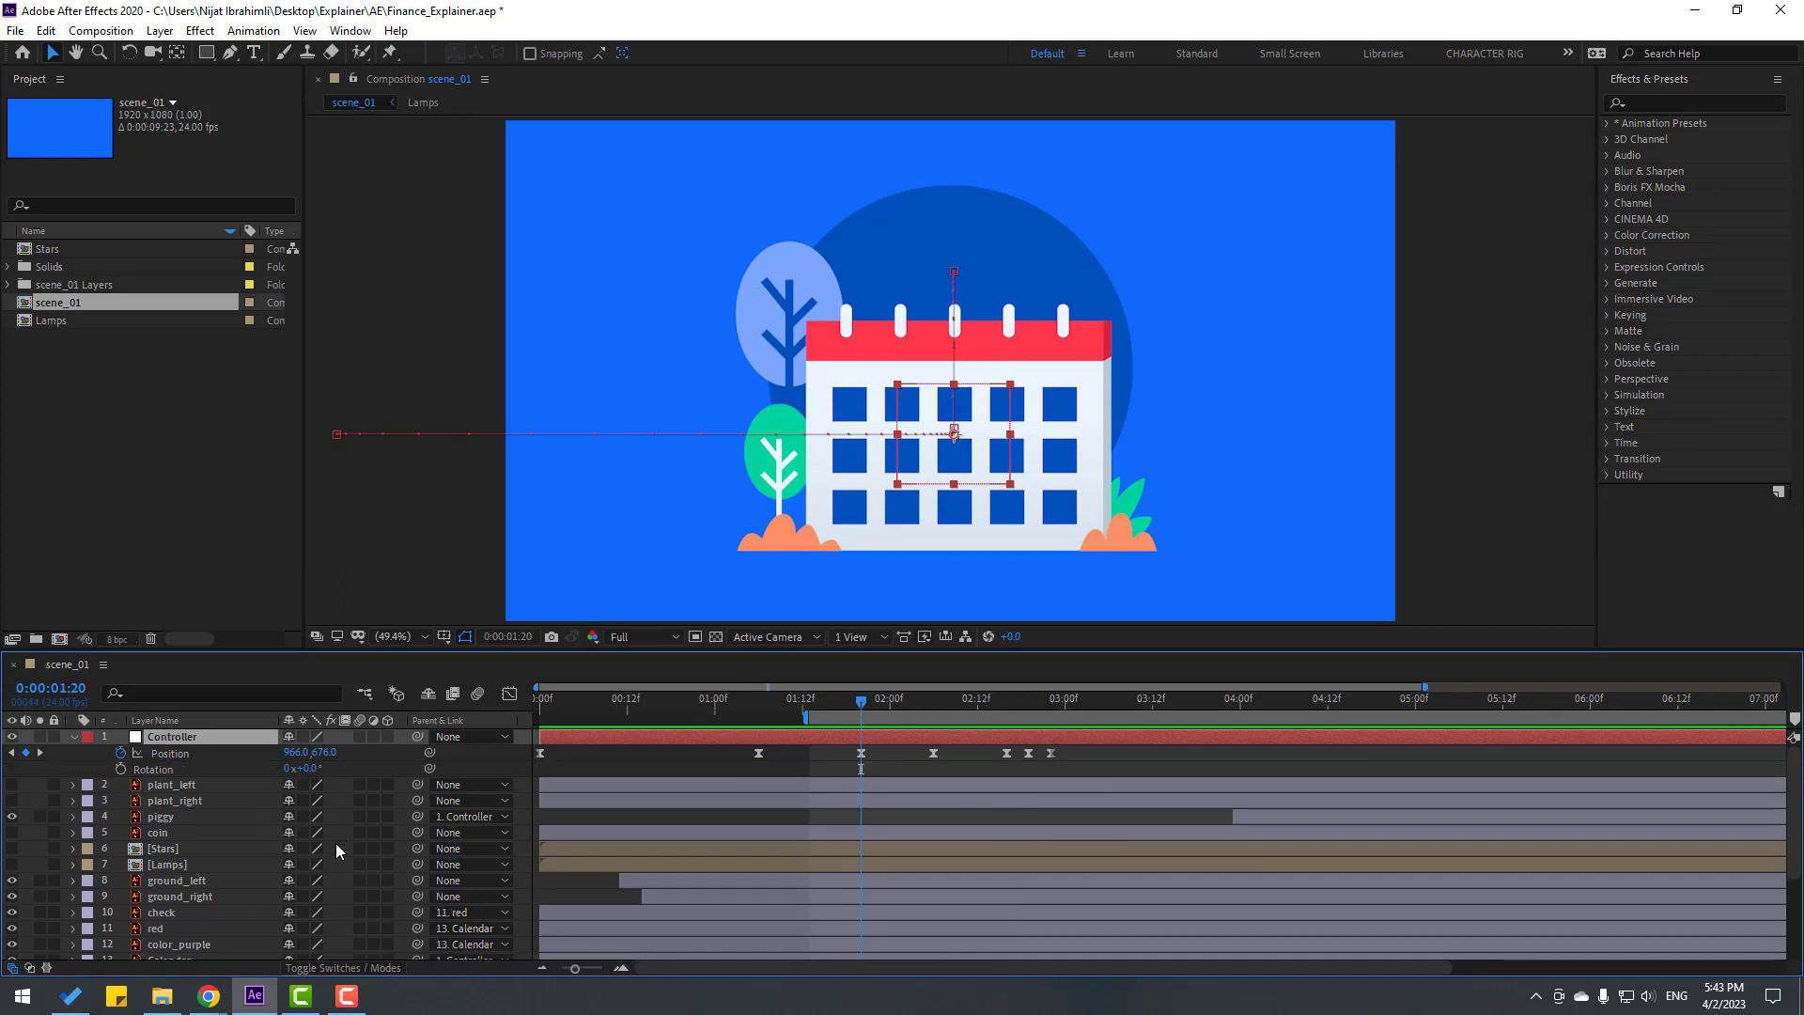
pyautogui.click(121, 768)
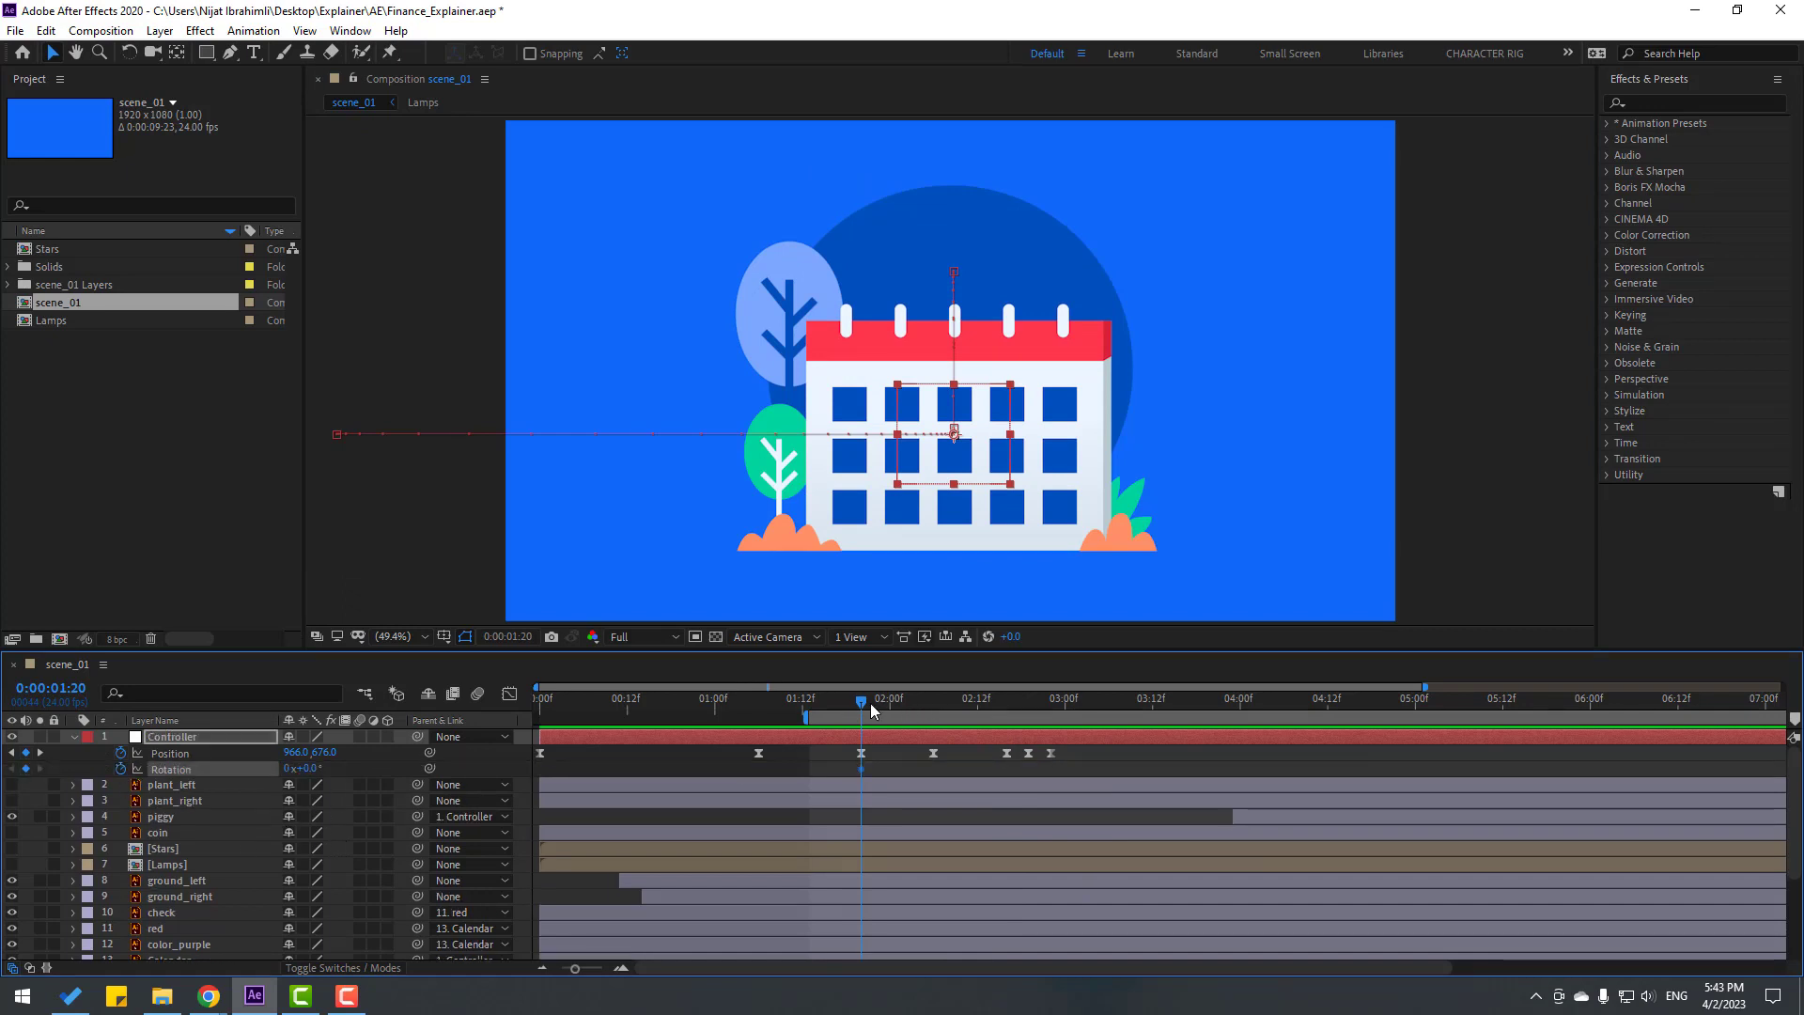
# Add Controller Rotation keyframes of -6° at 0:00:02:02 and 3° at 0:00:02:07.
pyautogui.moveTo(872, 710); pyautogui.dragTo(907, 722)
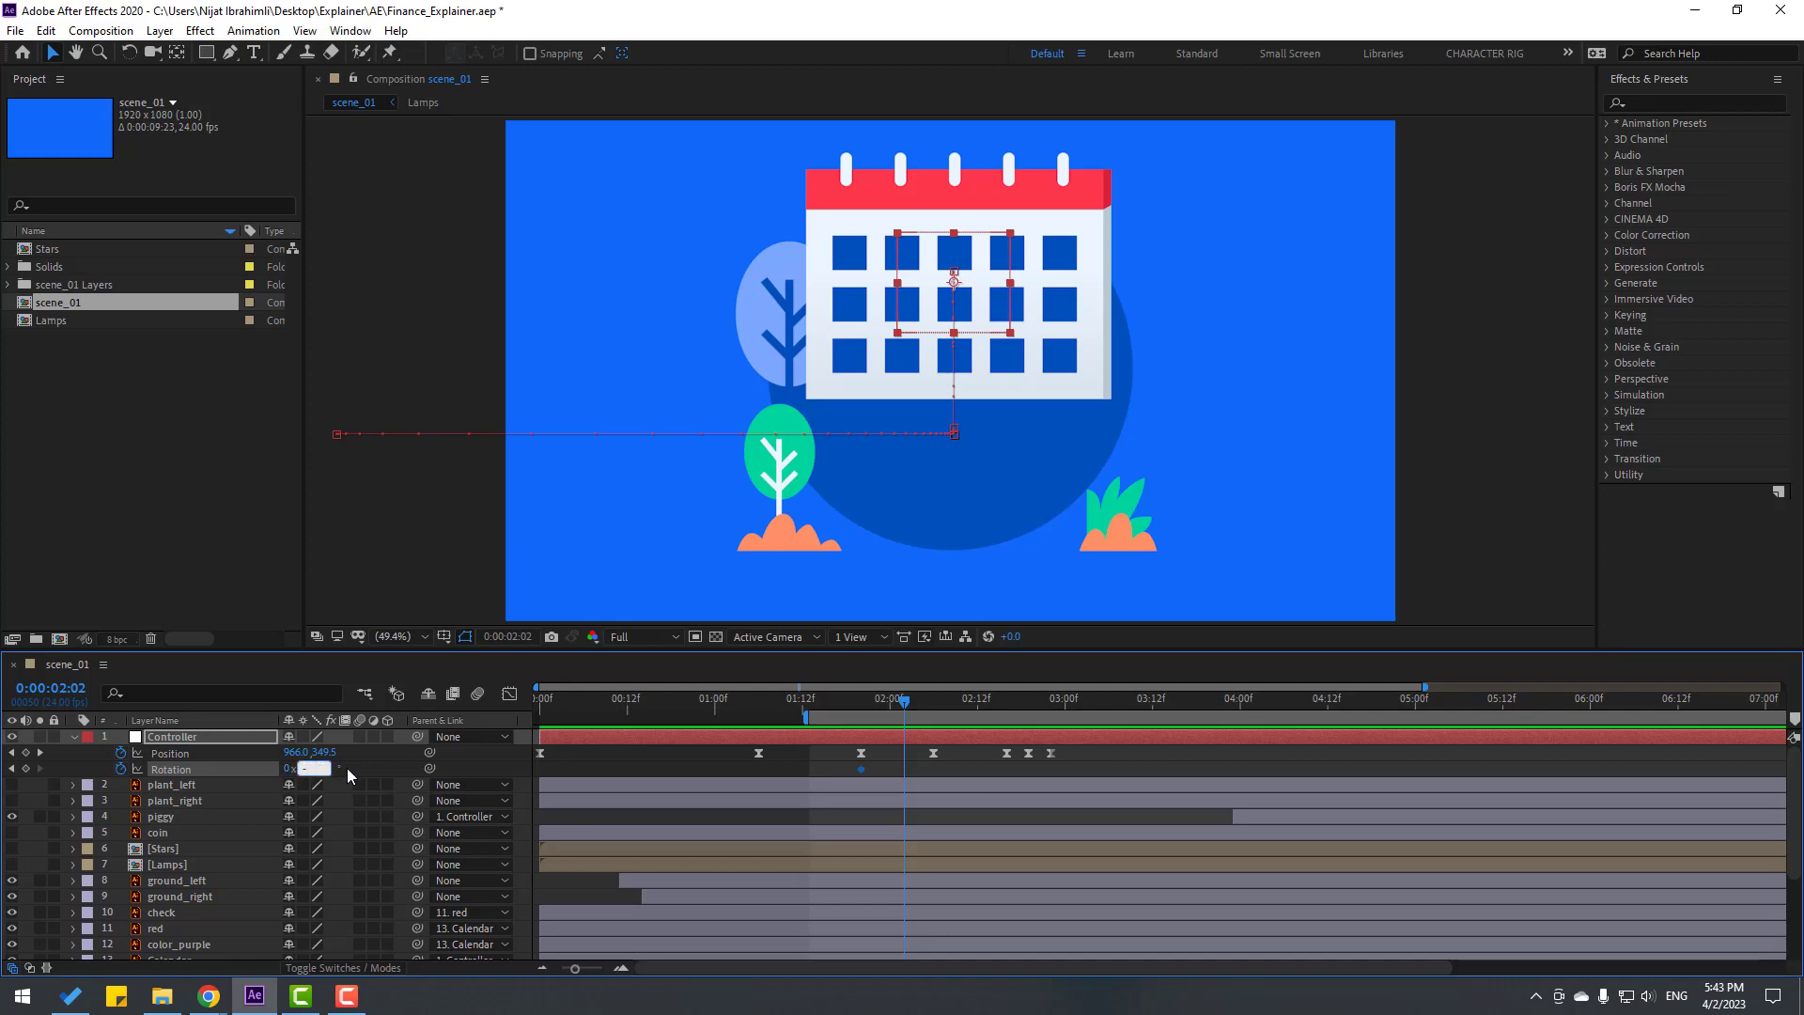
pyautogui.write('6')
pyautogui.press('Return')
pyautogui.moveTo(908, 706); pyautogui.dragTo(946, 716)
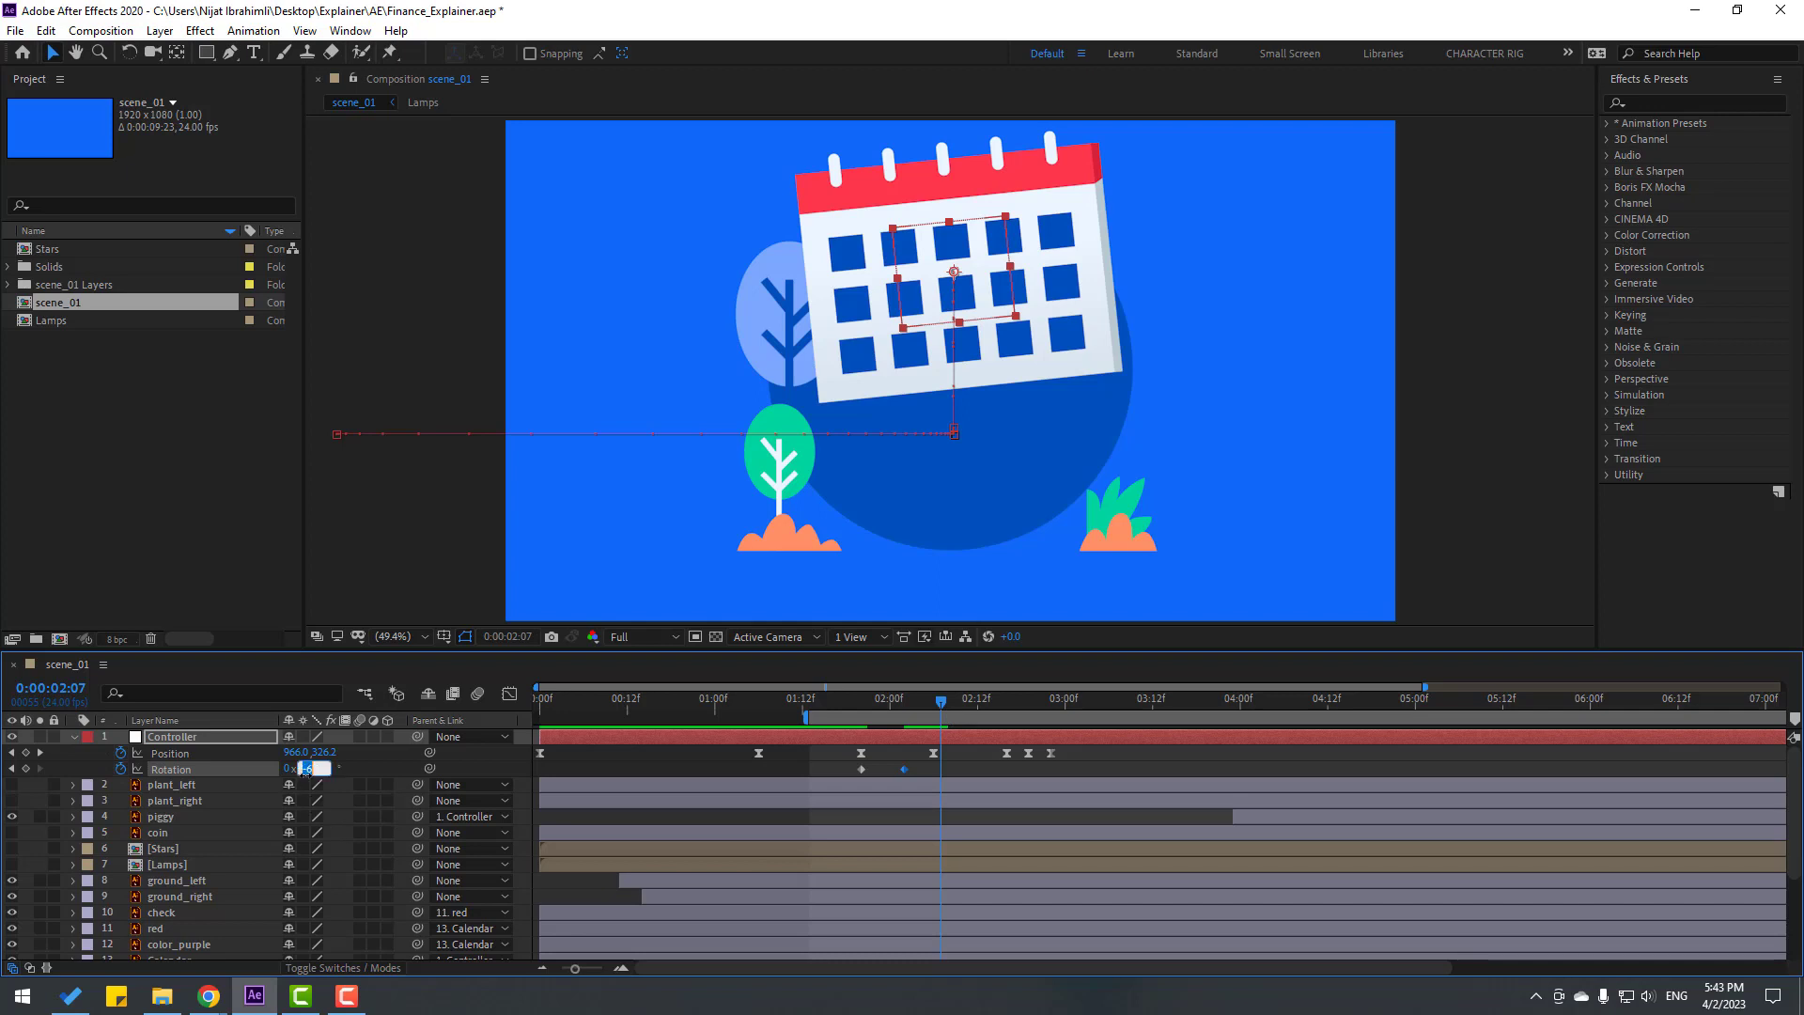
pyautogui.click(305, 771)
pyautogui.write('3')
pyautogui.press('Return')
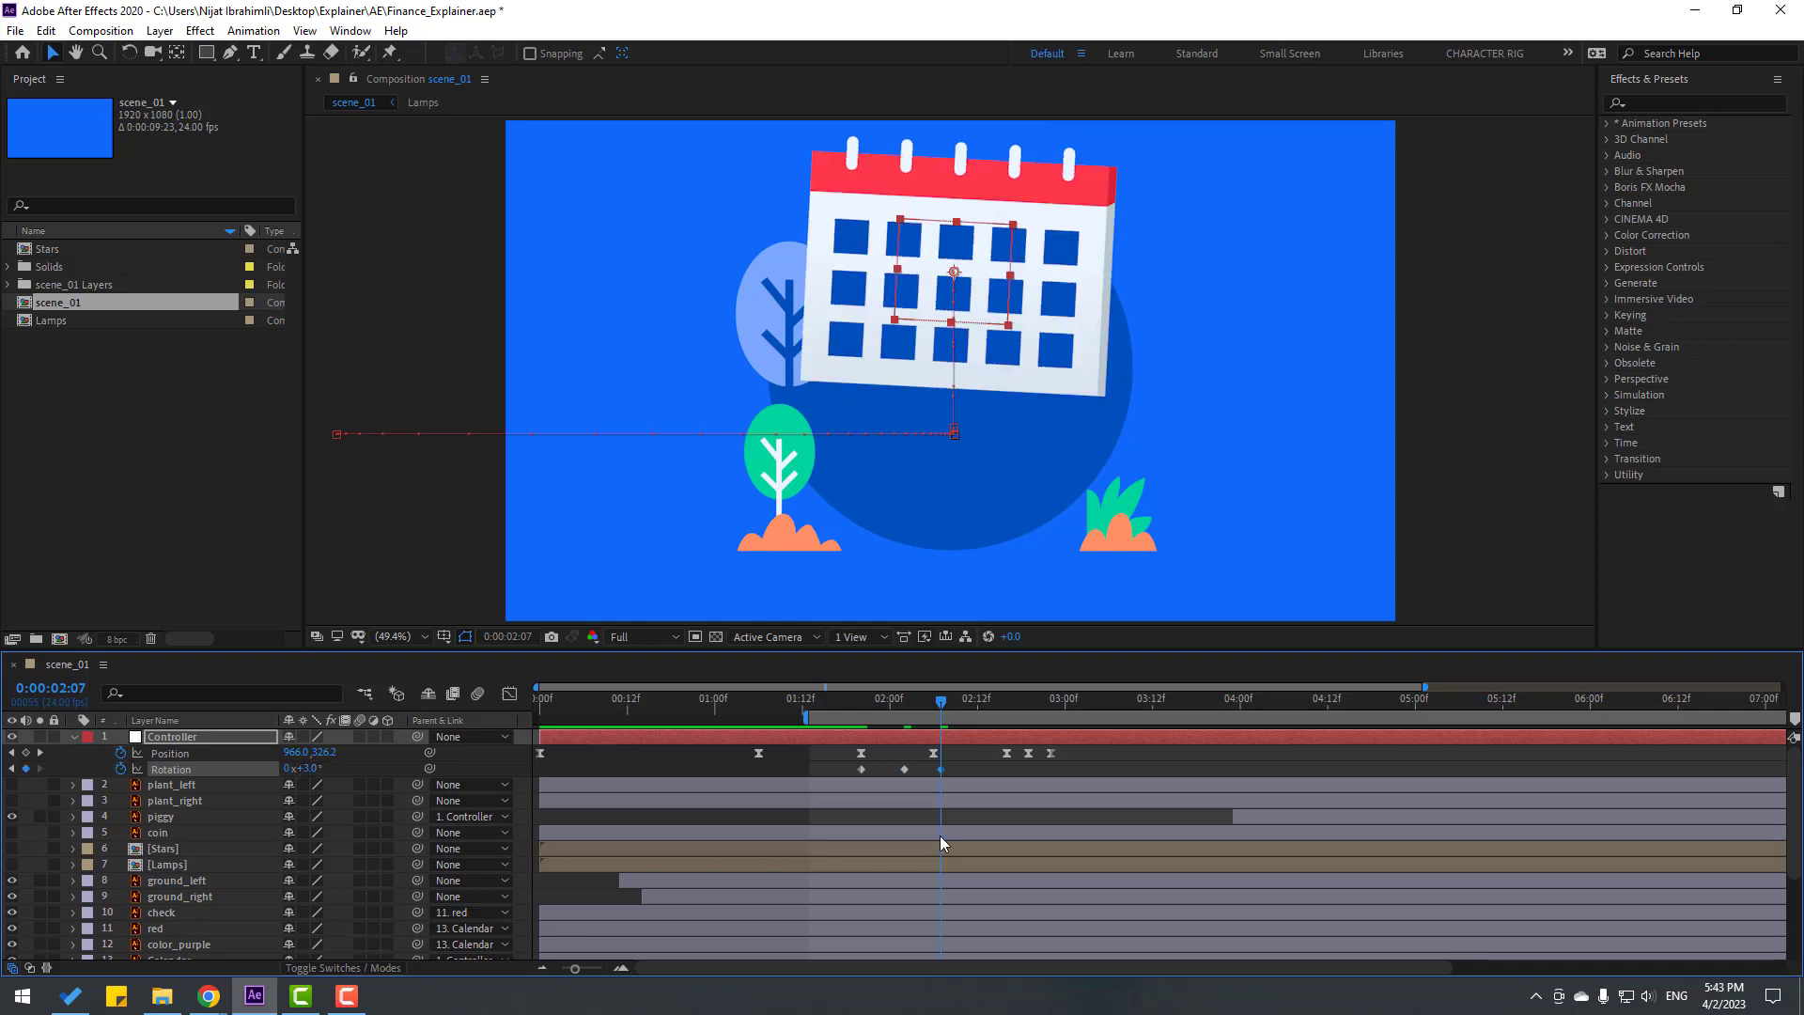
# Add Controller Rotation keyframes of -1° at 0:00:02:15 and 0° at 0:00:02:19.
pyautogui.moveTo(947, 711); pyautogui.dragTo(1005, 719)
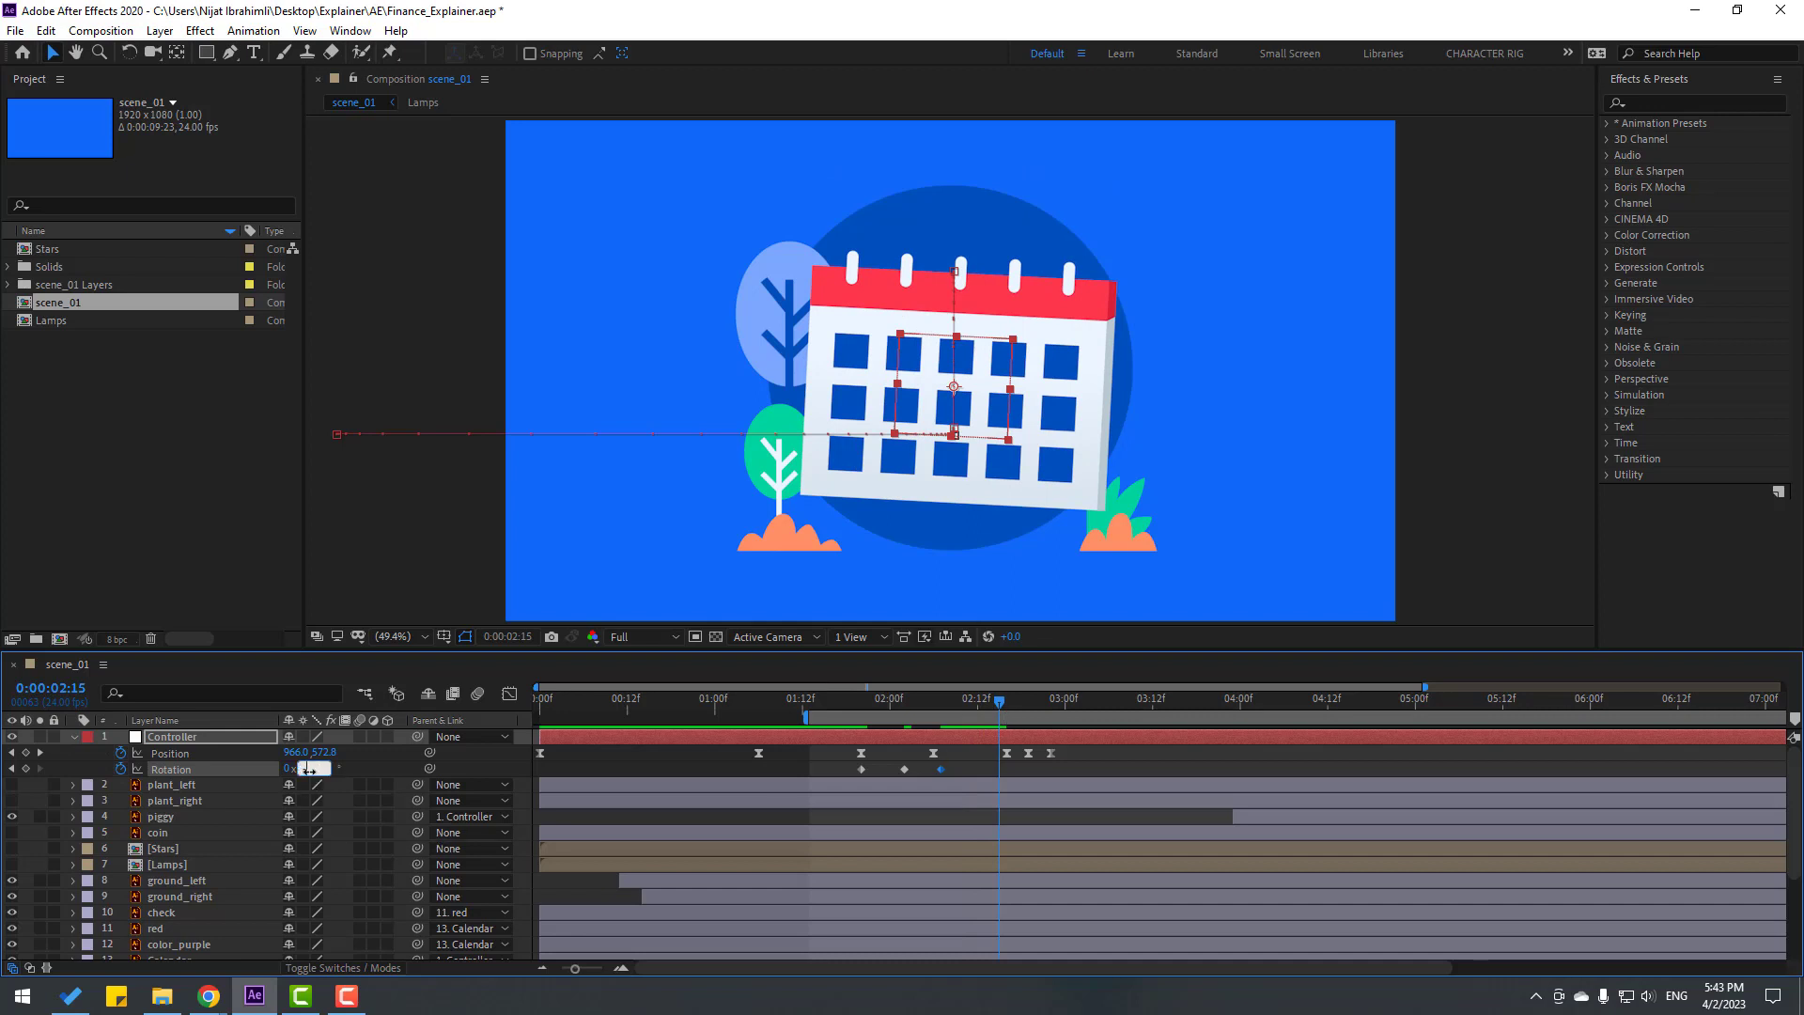
pyautogui.press('Return')
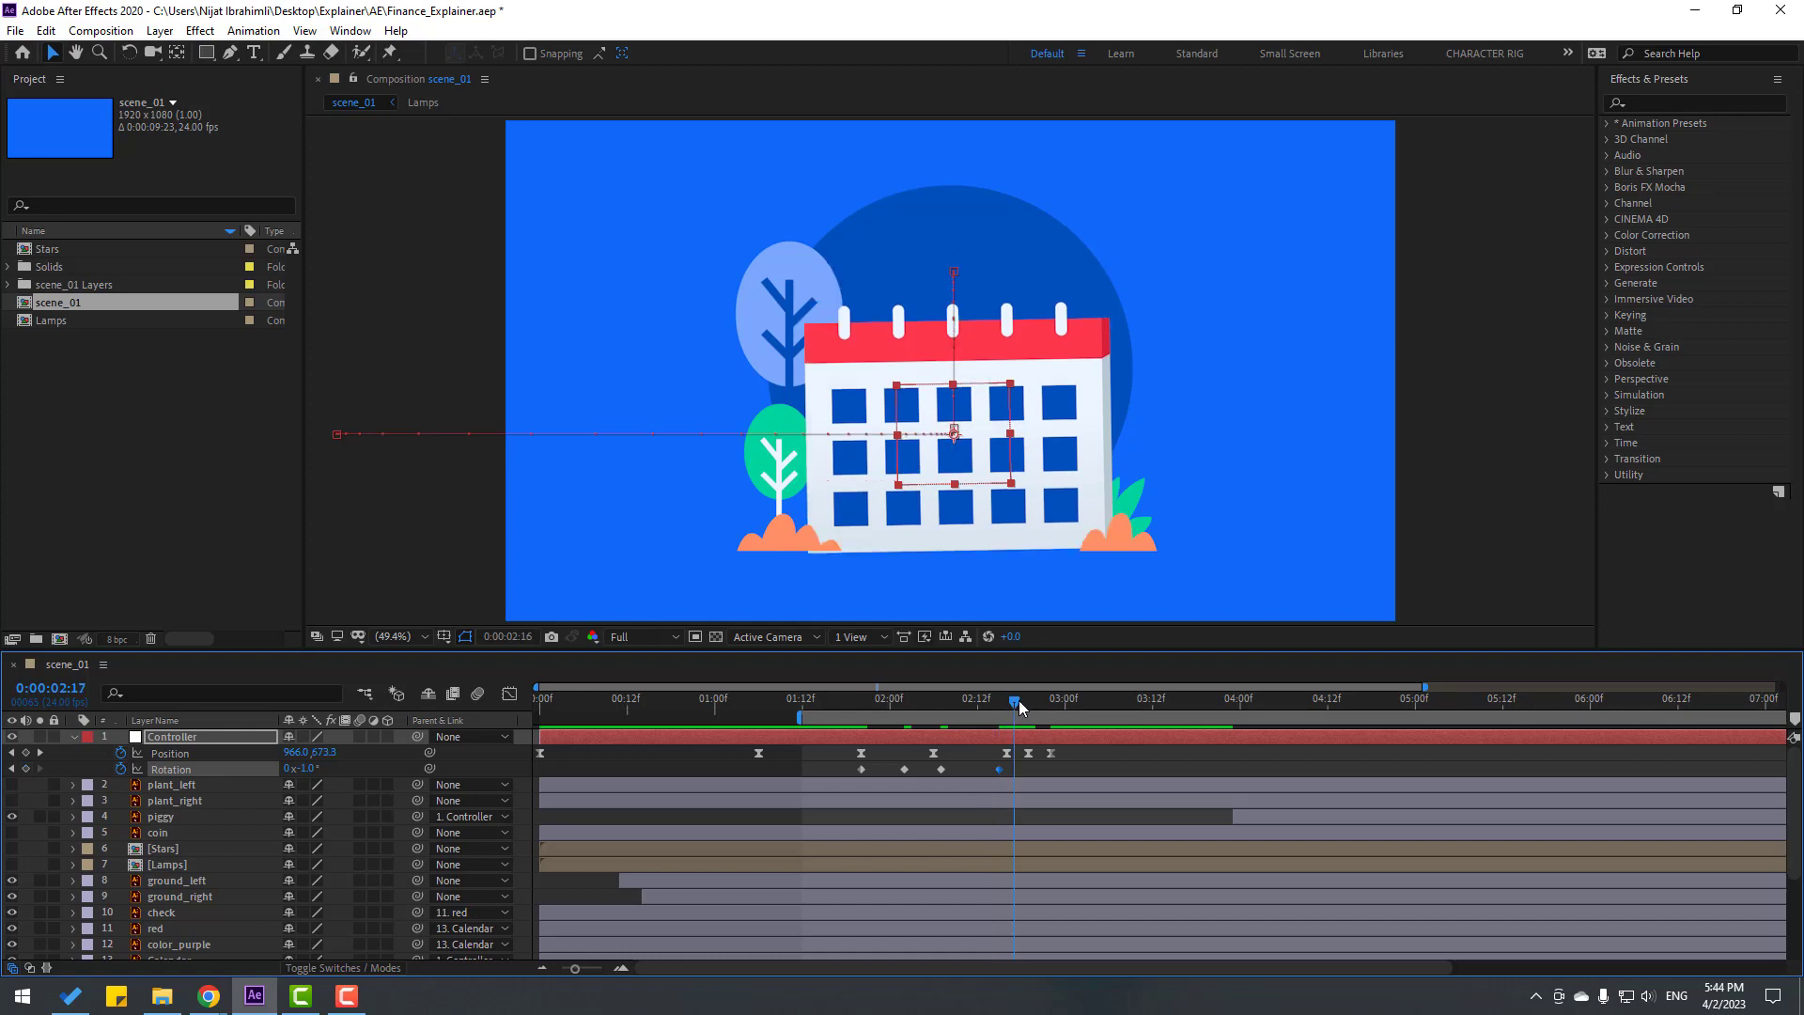
pyautogui.moveTo(1003, 703); pyautogui.dragTo(1033, 707)
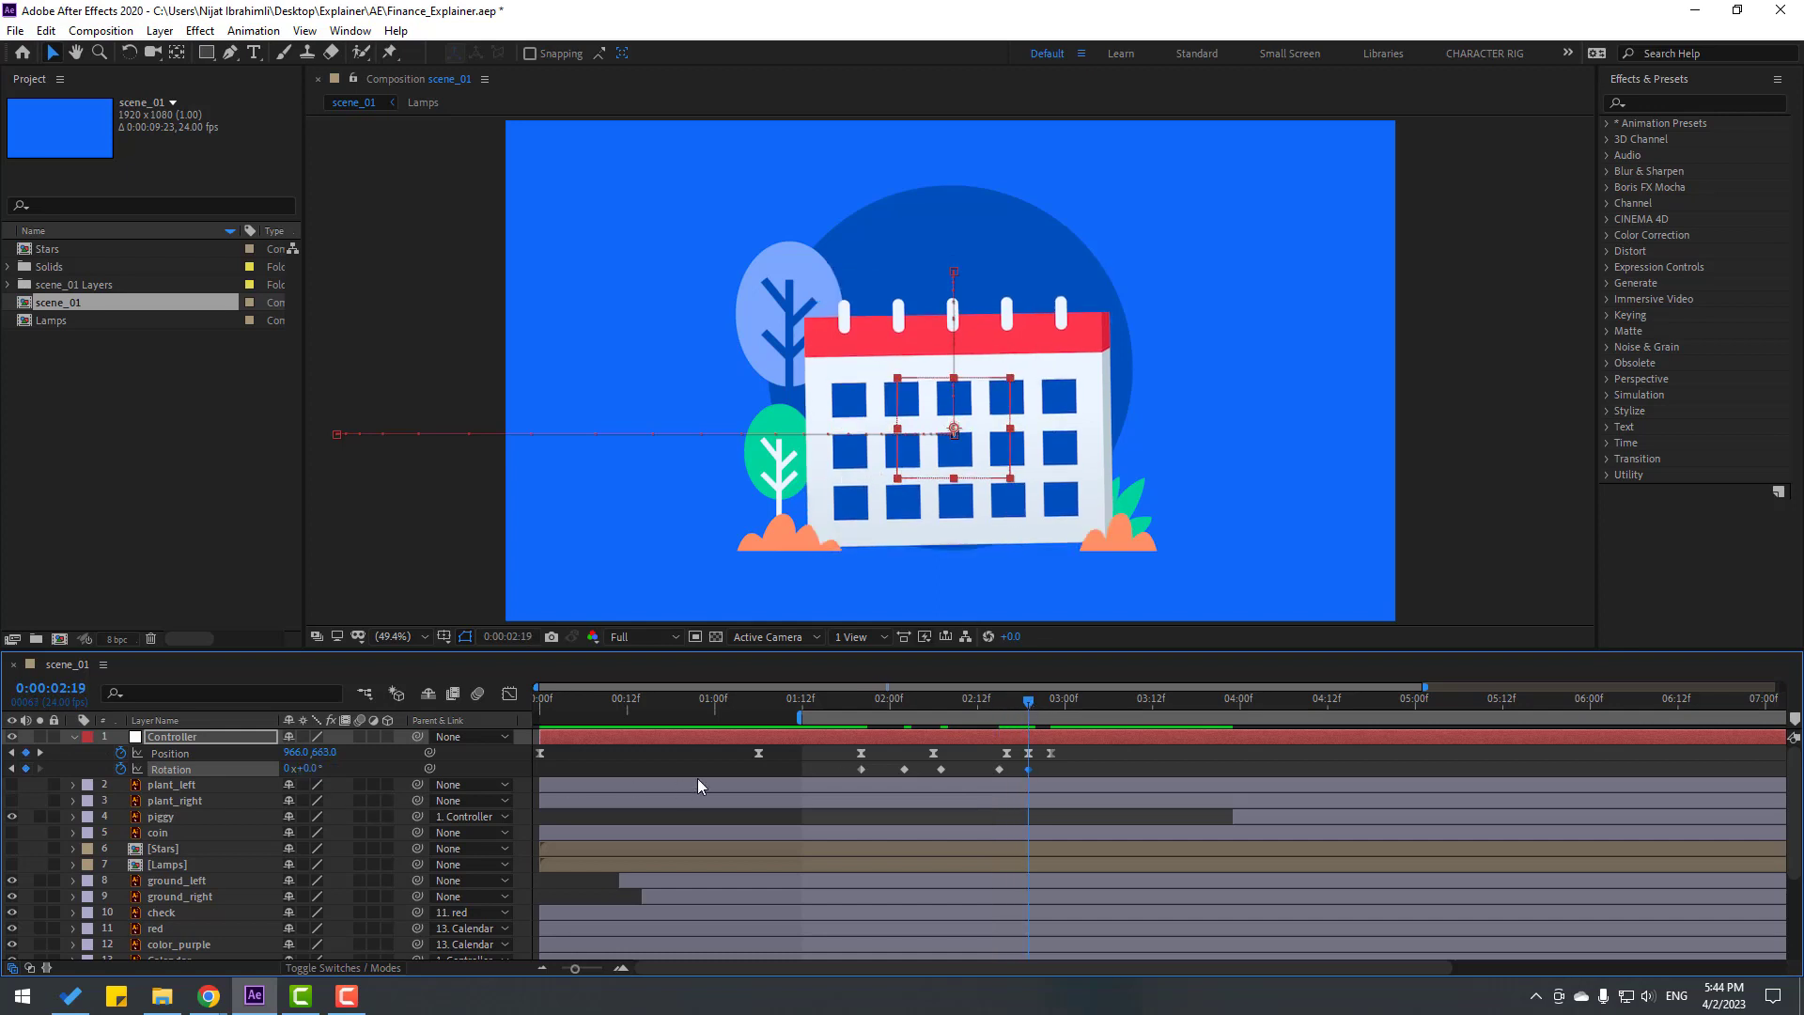
# Apply Easy Ease to all five Controller Rotation keyframes and preview the tilting jump.
pyautogui.moveTo(1050, 793); pyautogui.dragTo(857, 778)
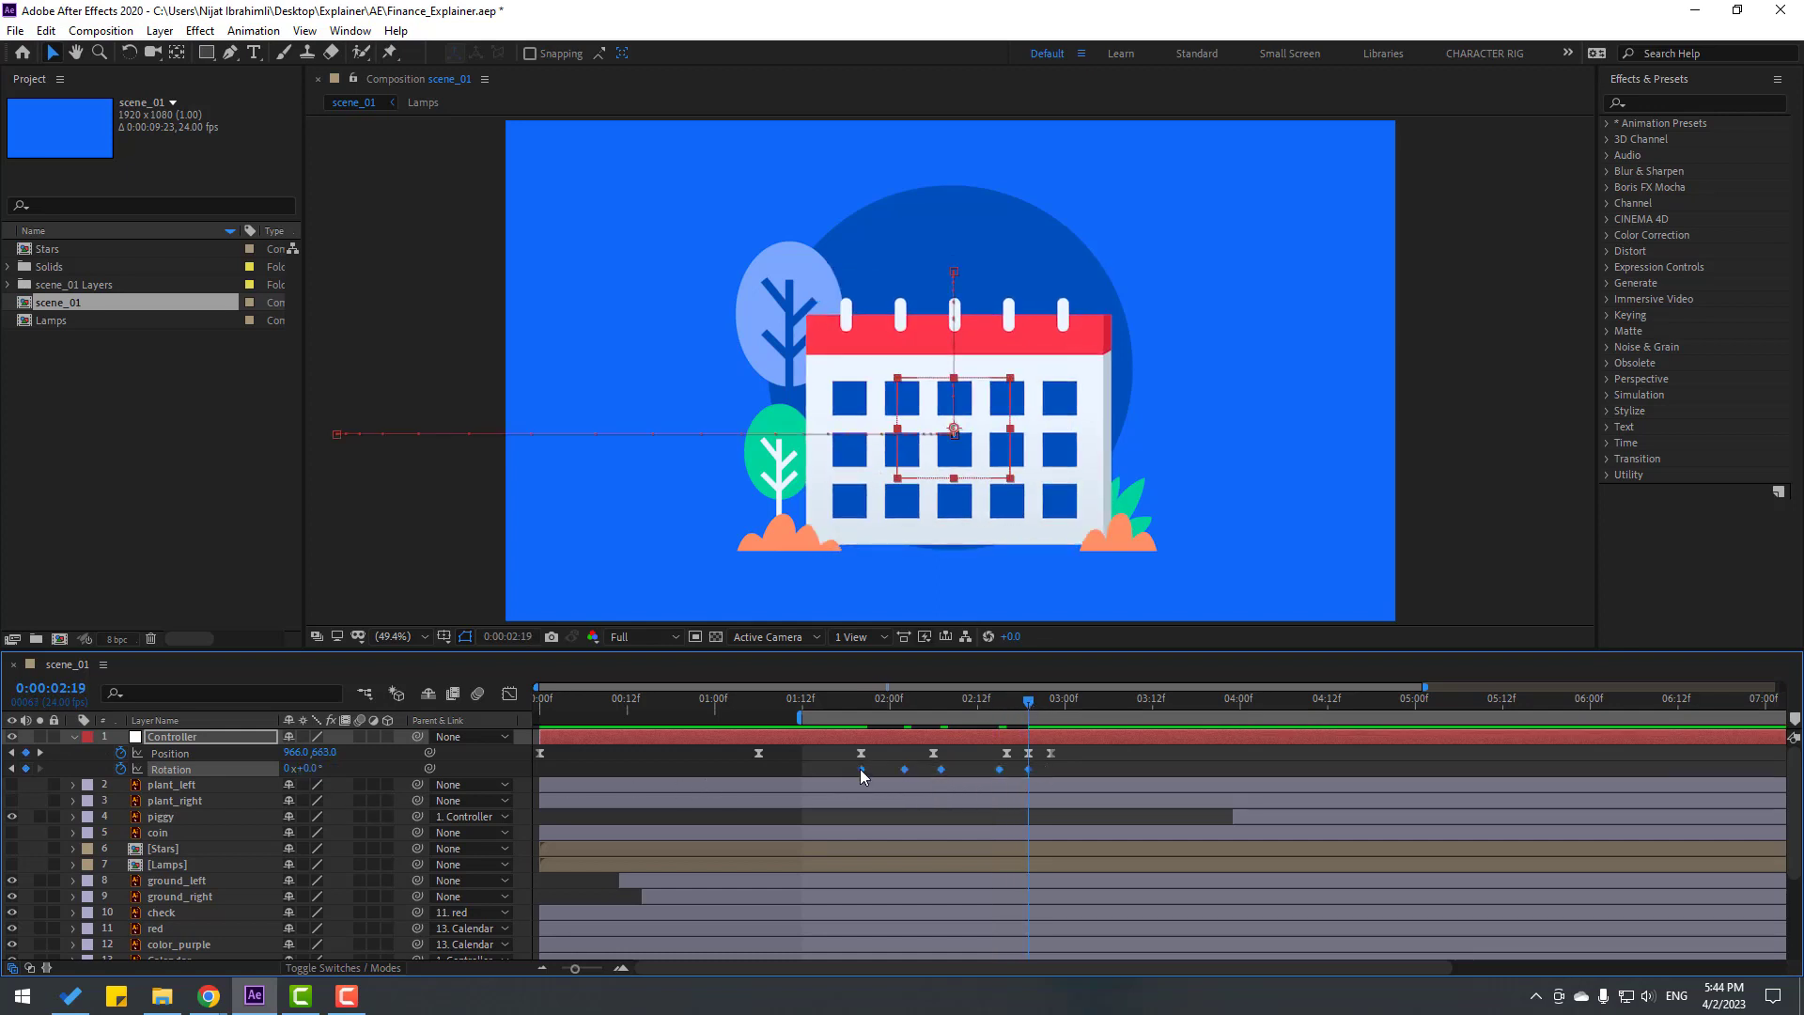
pyautogui.rightClick(863, 772)
pyautogui.moveTo(1014, 757)
pyautogui.click(1148, 806)
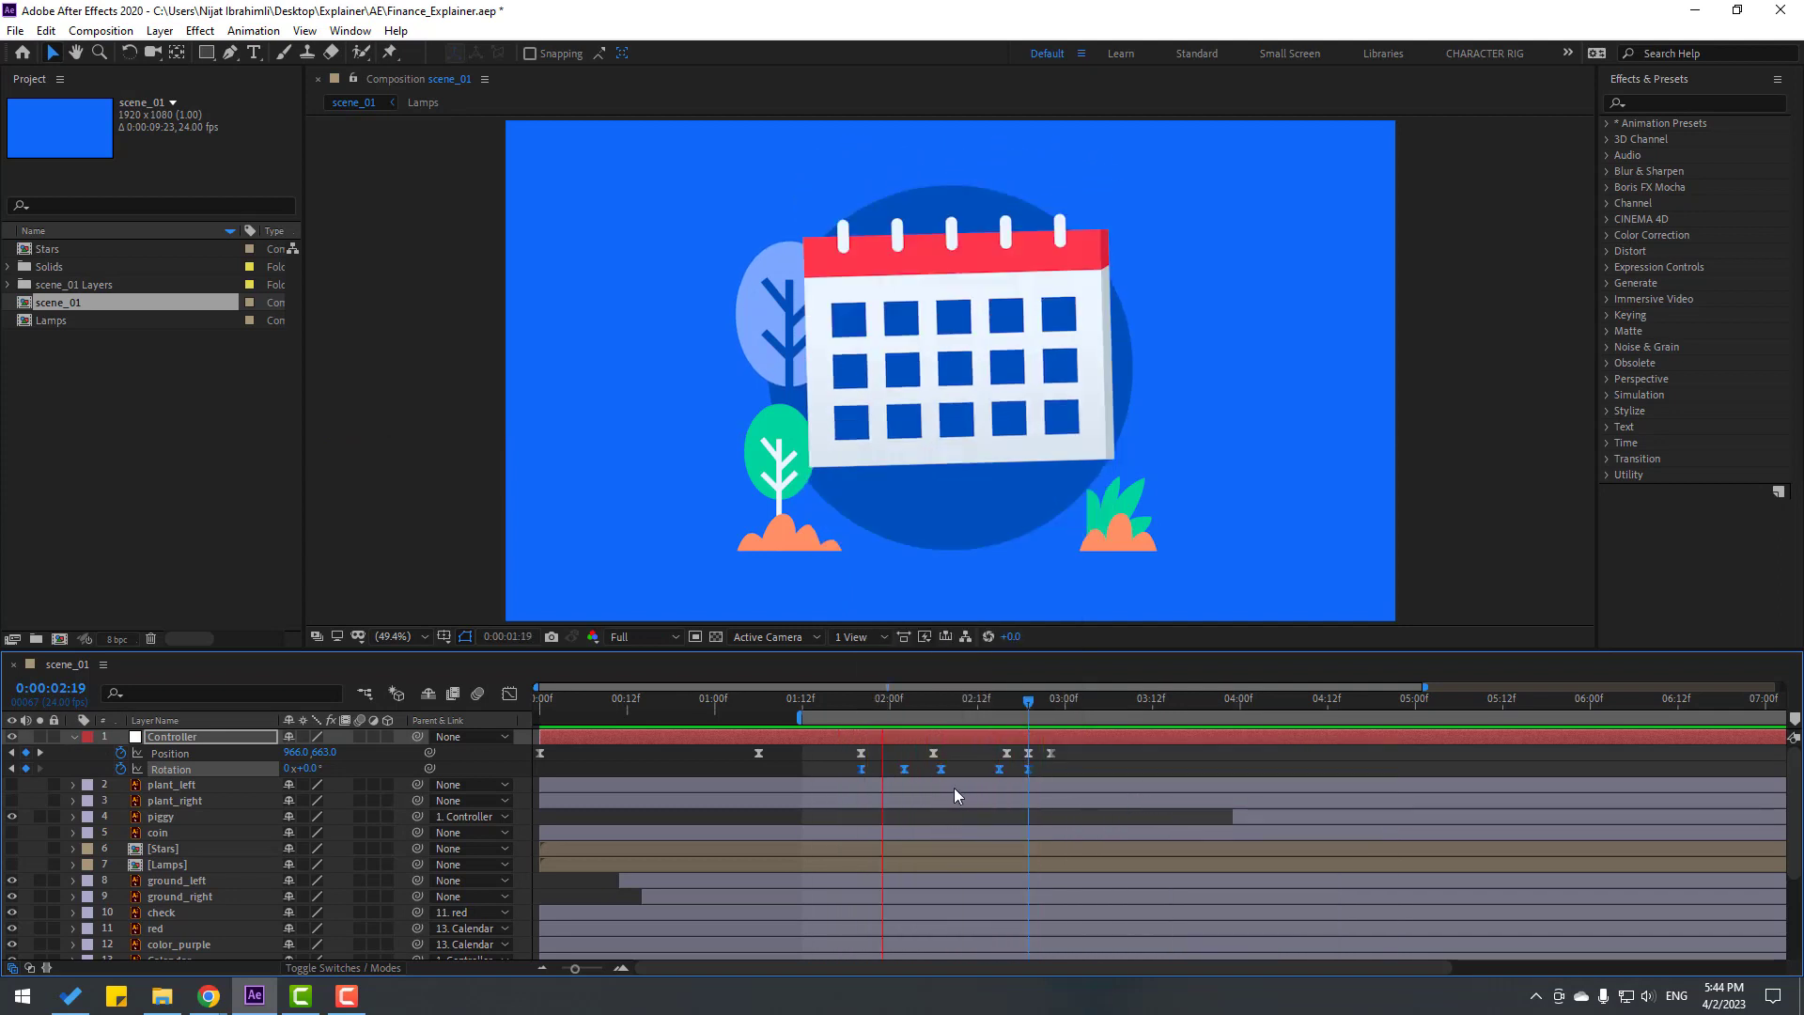
# Show the speed graph for the first Rotation keyframes and extend the incoming easing at the 0:00:02:02 keyframe.
pyautogui.moveTo(955, 795); pyautogui.dragTo(851, 783)
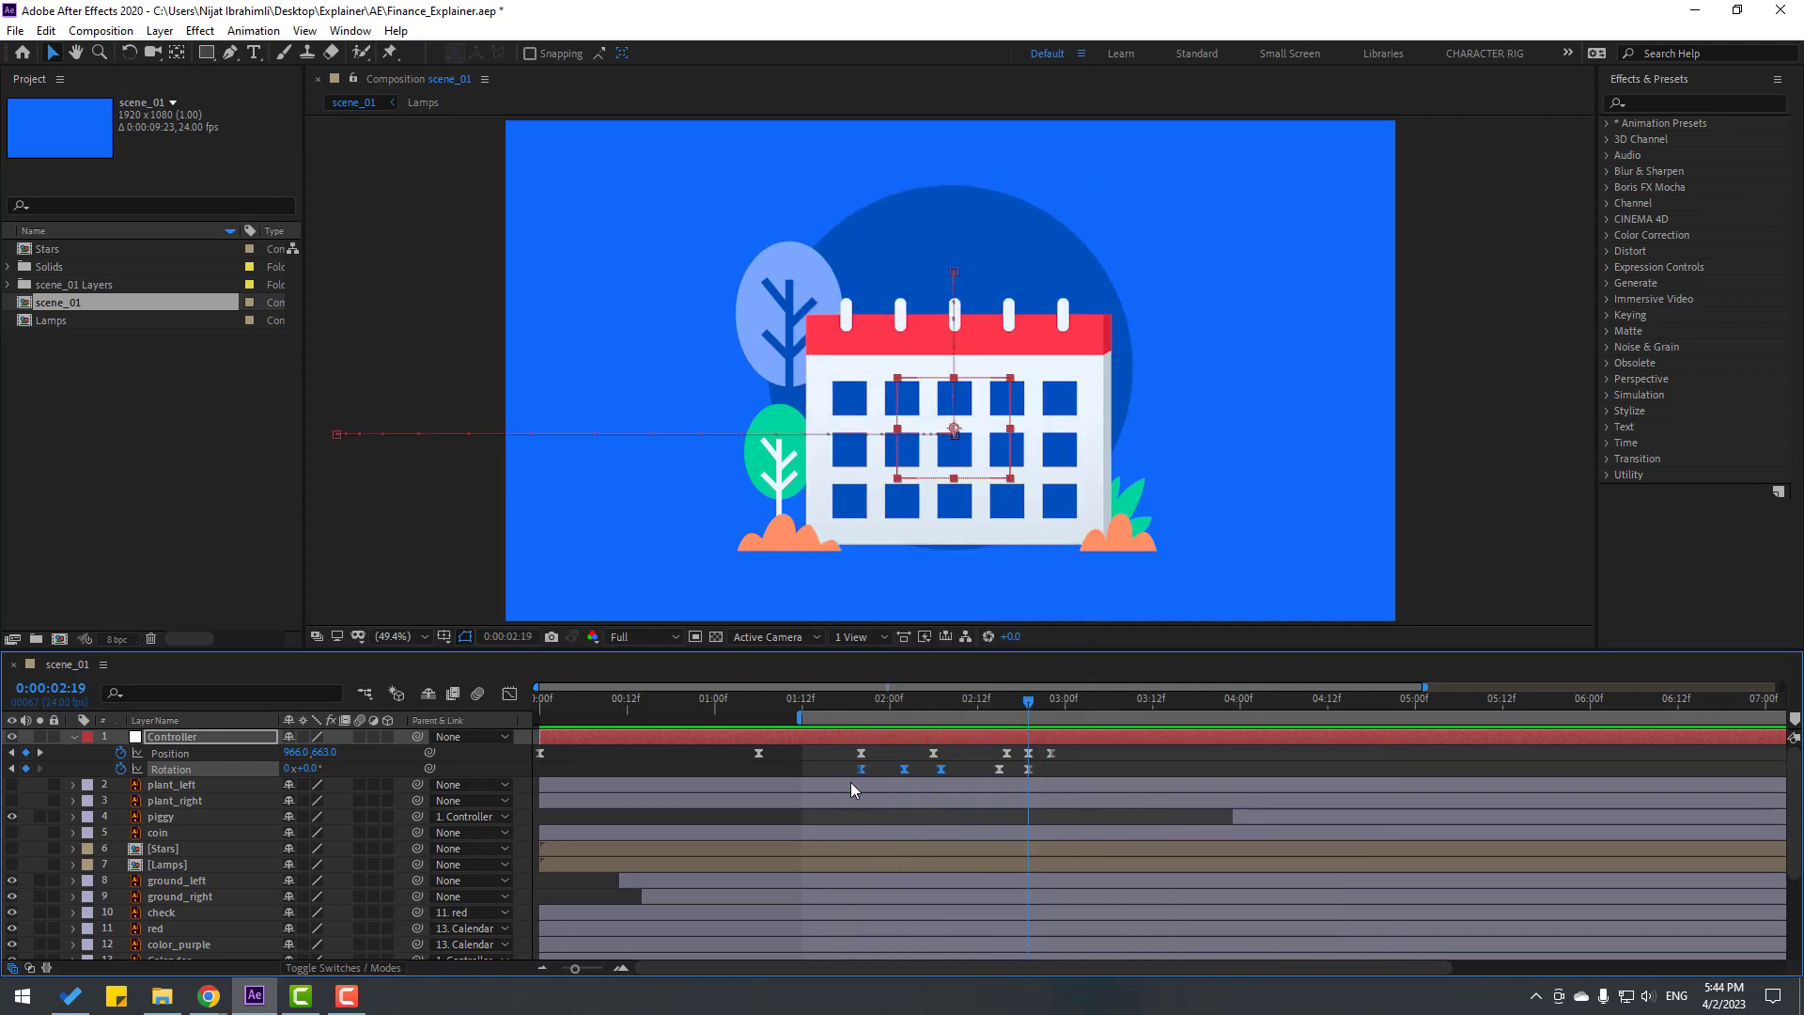
pyautogui.click(511, 694)
pyautogui.press('=')
pyautogui.press('=')
pyautogui.moveTo(706, 853); pyautogui.dragTo(1072, 836)
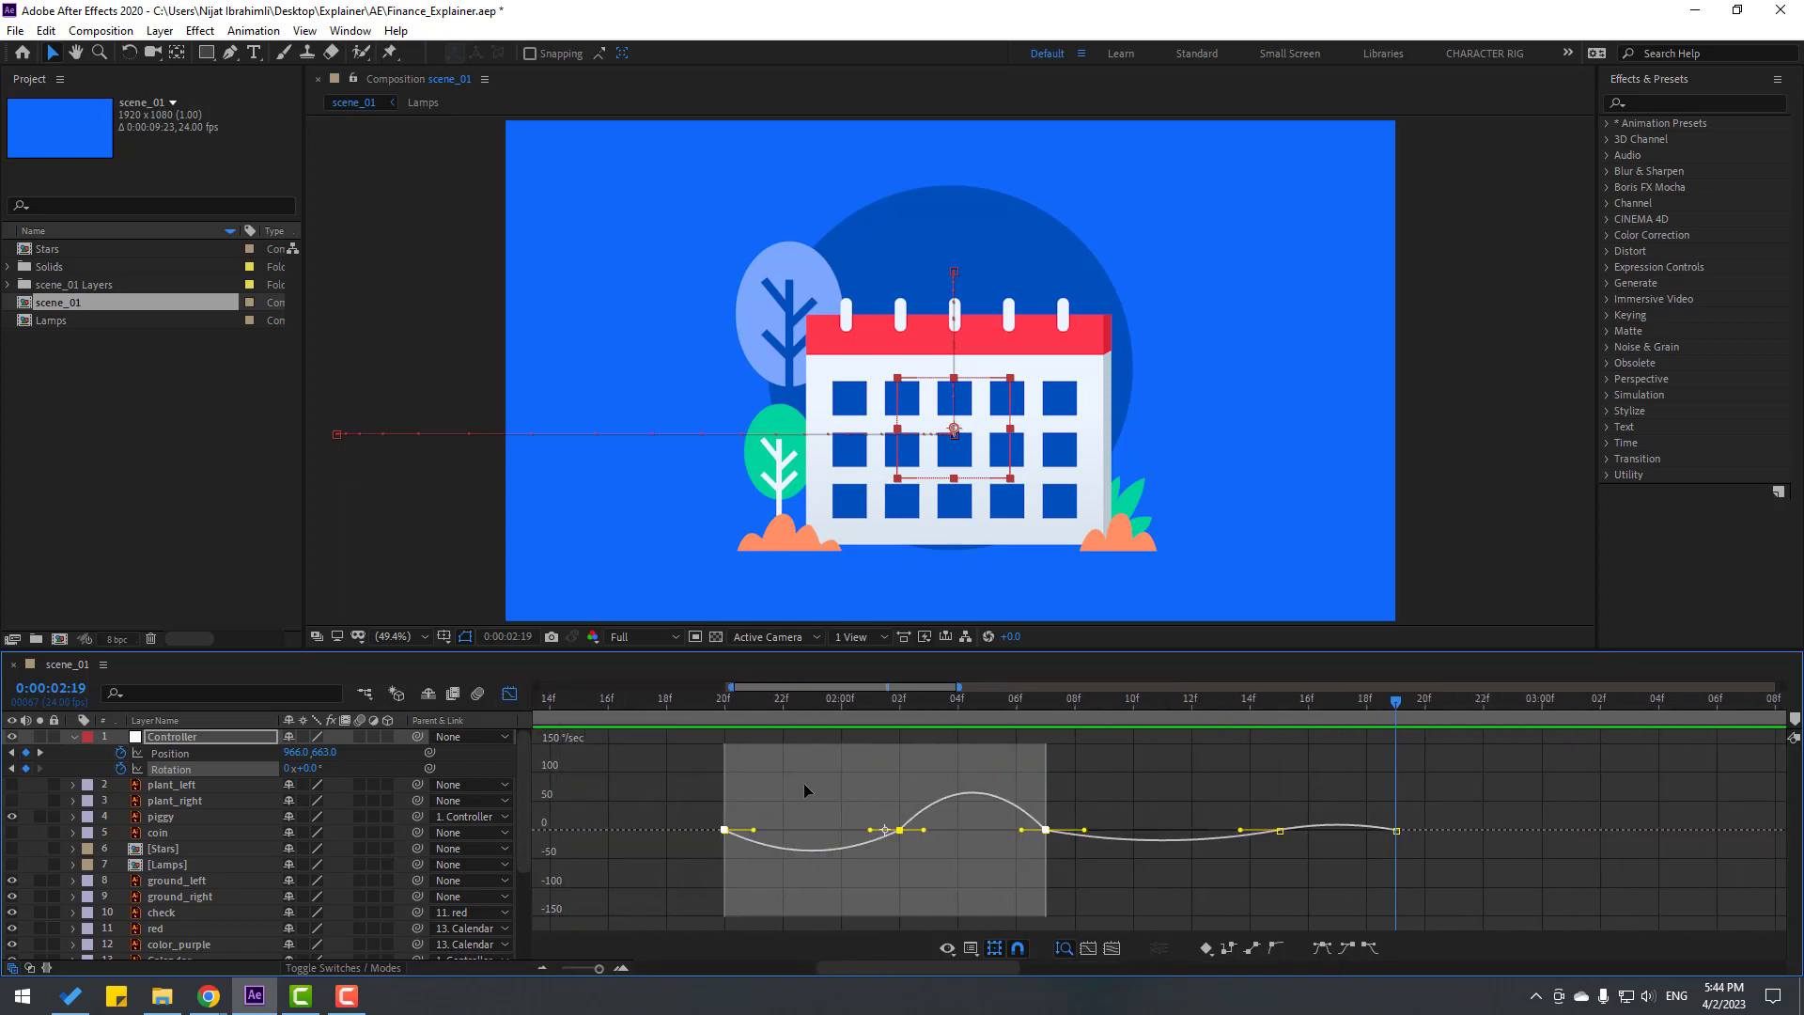
pyautogui.click(783, 702)
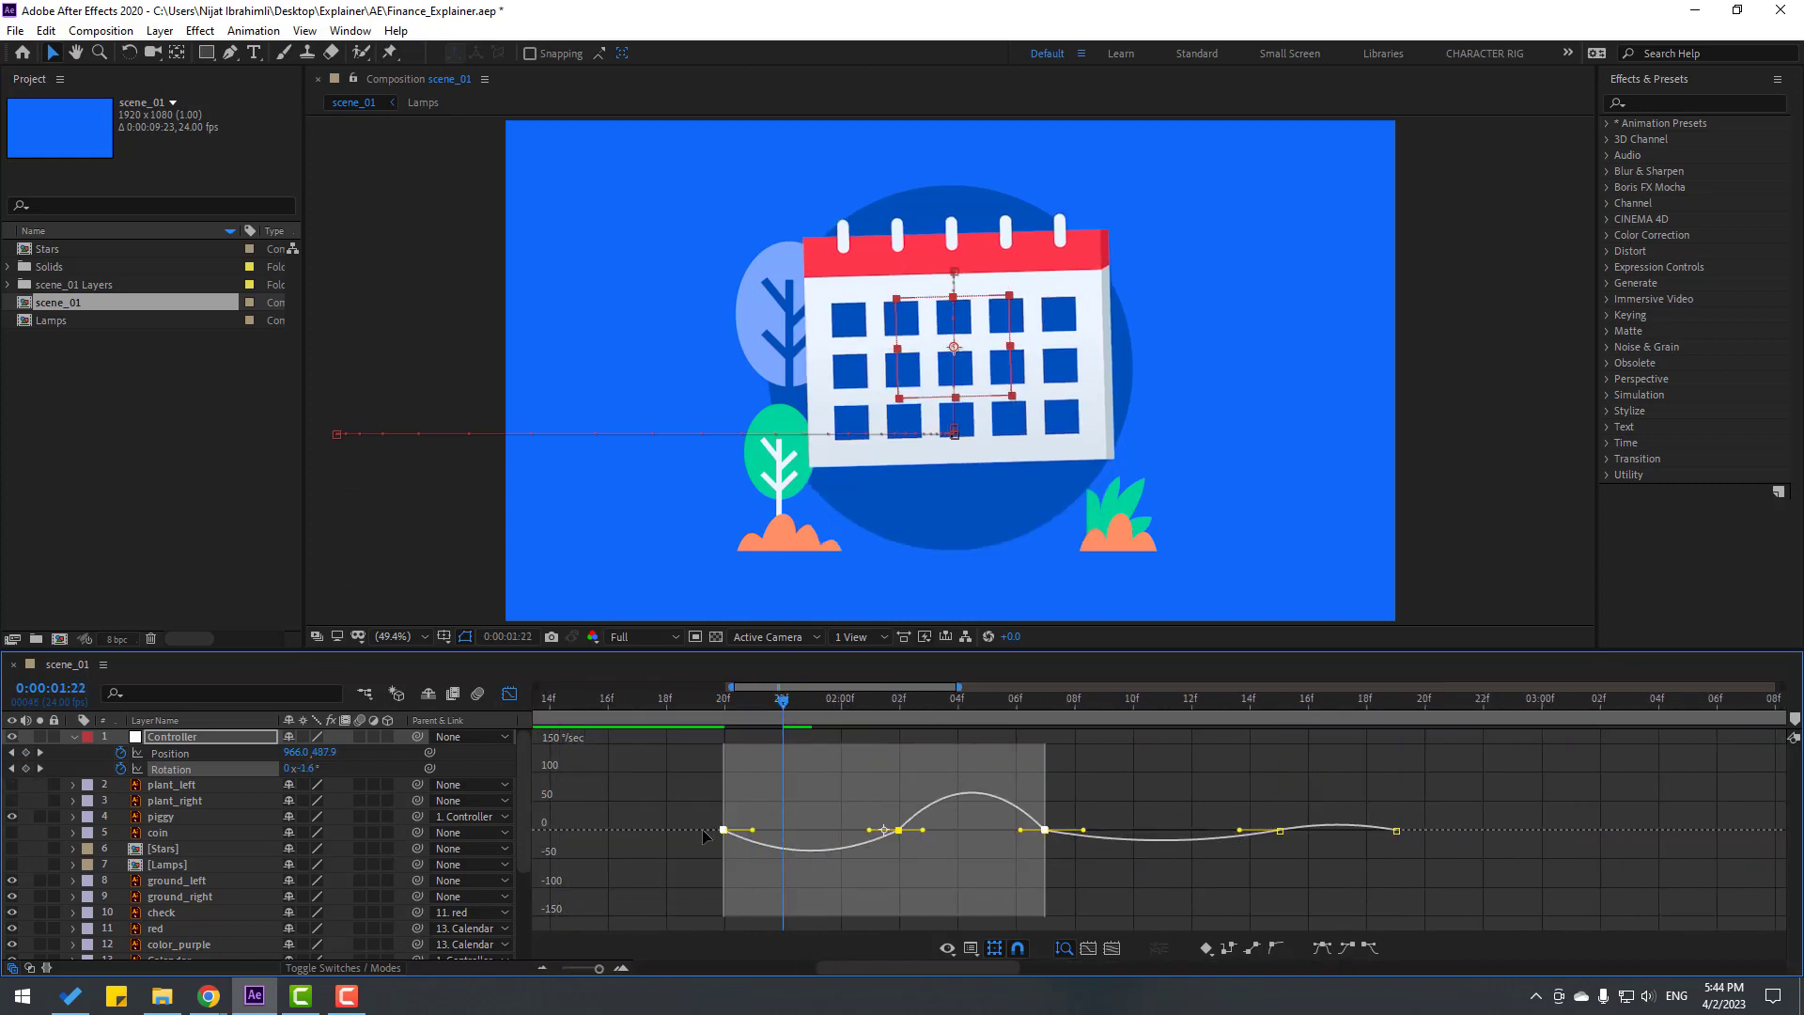
pyautogui.click(691, 804)
pyautogui.moveTo(689, 806); pyautogui.dragTo(767, 872)
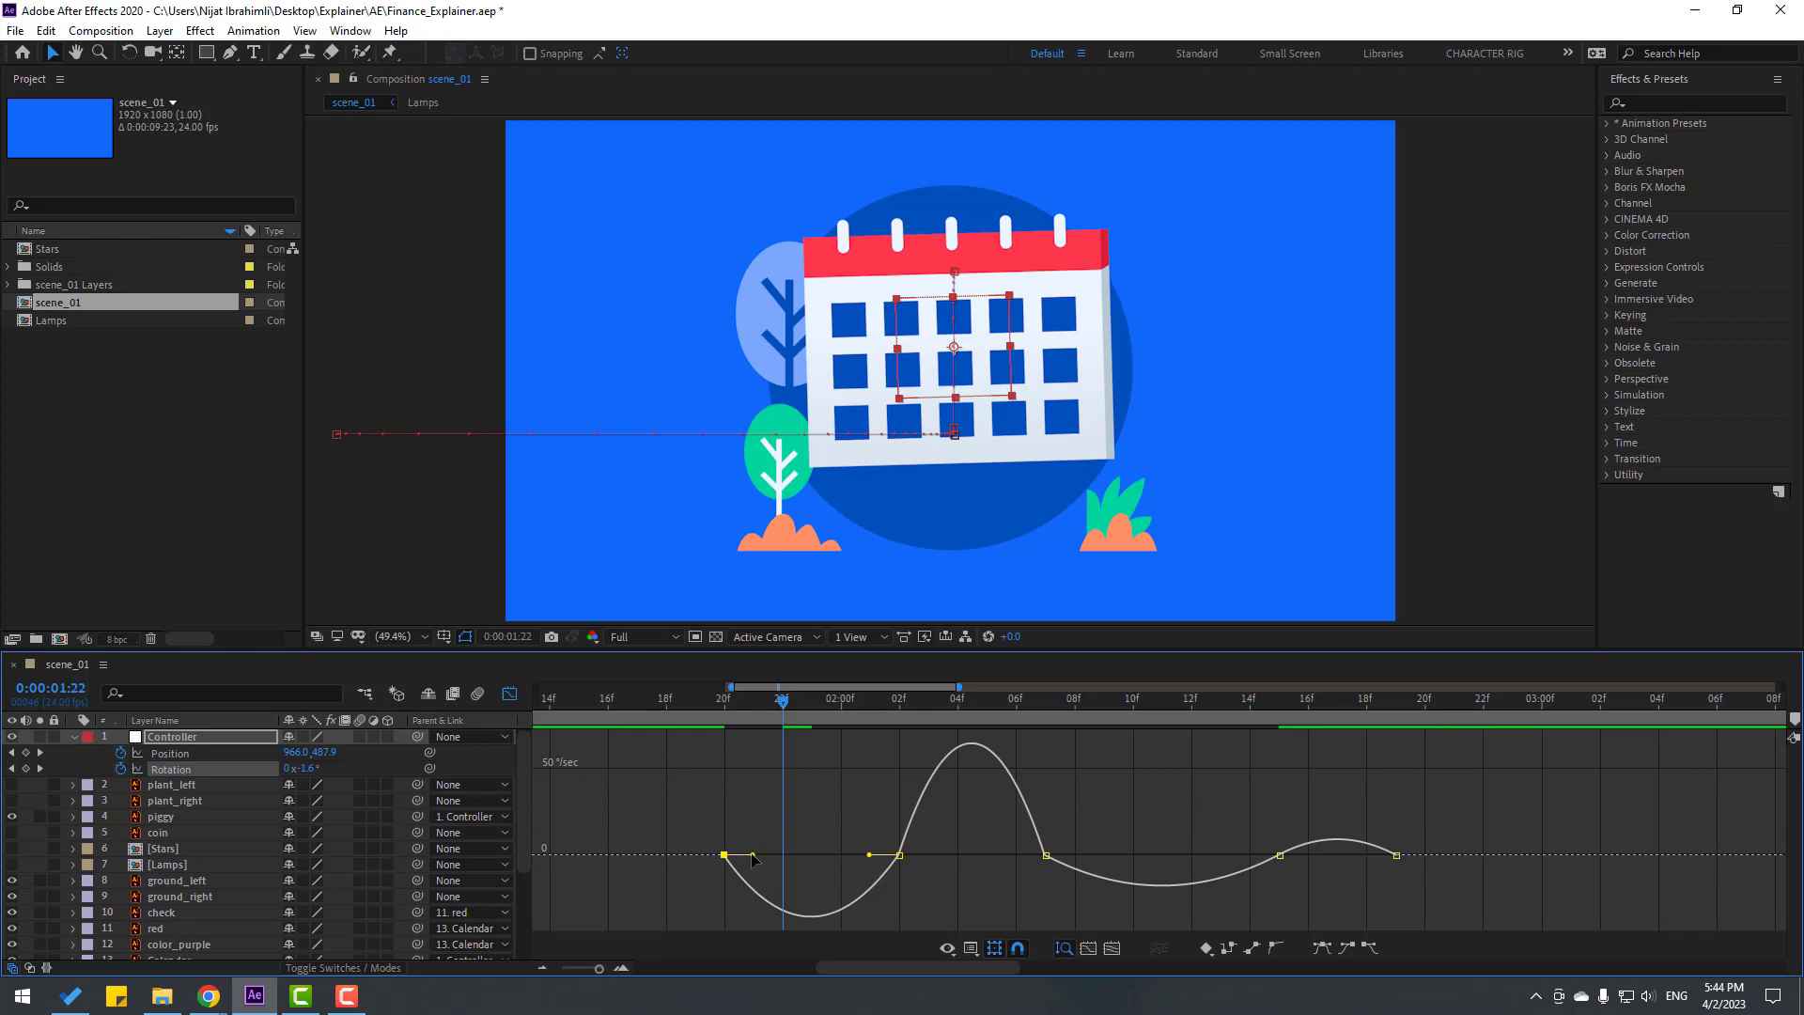
pyautogui.moveTo(877, 855); pyautogui.dragTo(823, 855)
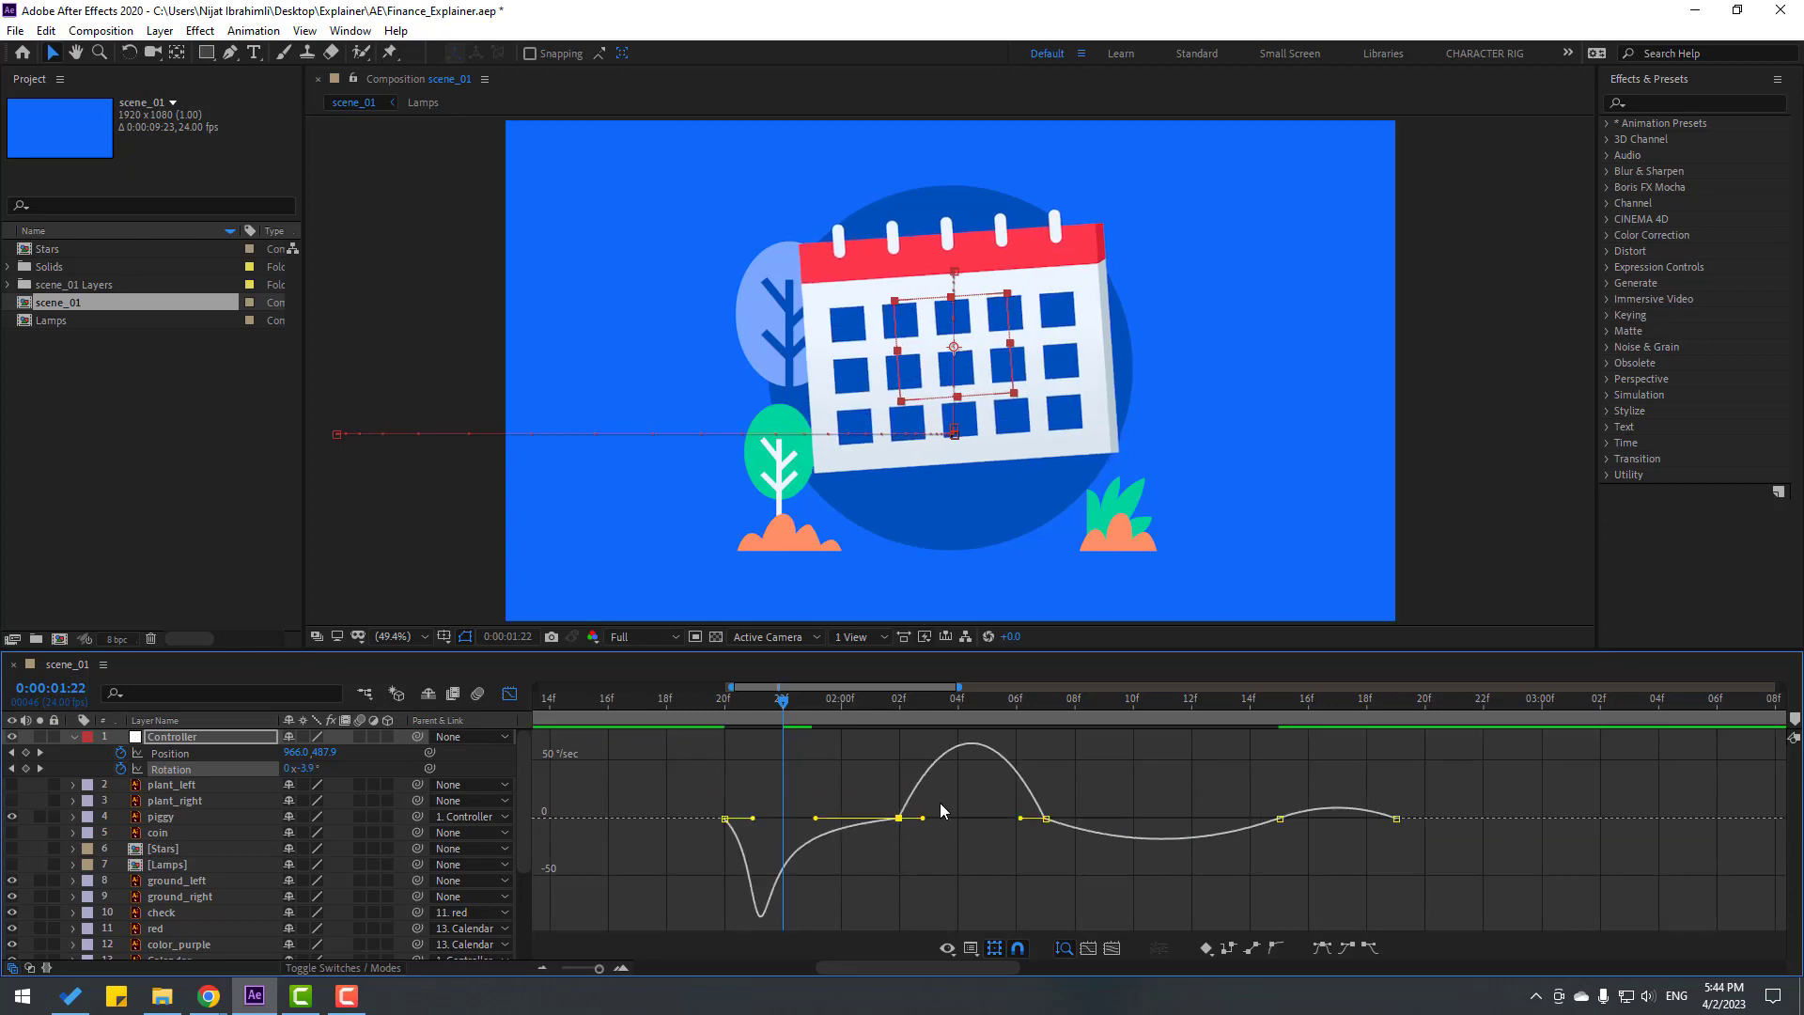
# Extend the outgoing easing of the Rotation keyframes at 0:00:02:02 and 0:00:02:07, and preview the tilt.
pyautogui.moveTo(922, 818); pyautogui.dragTo(966, 819)
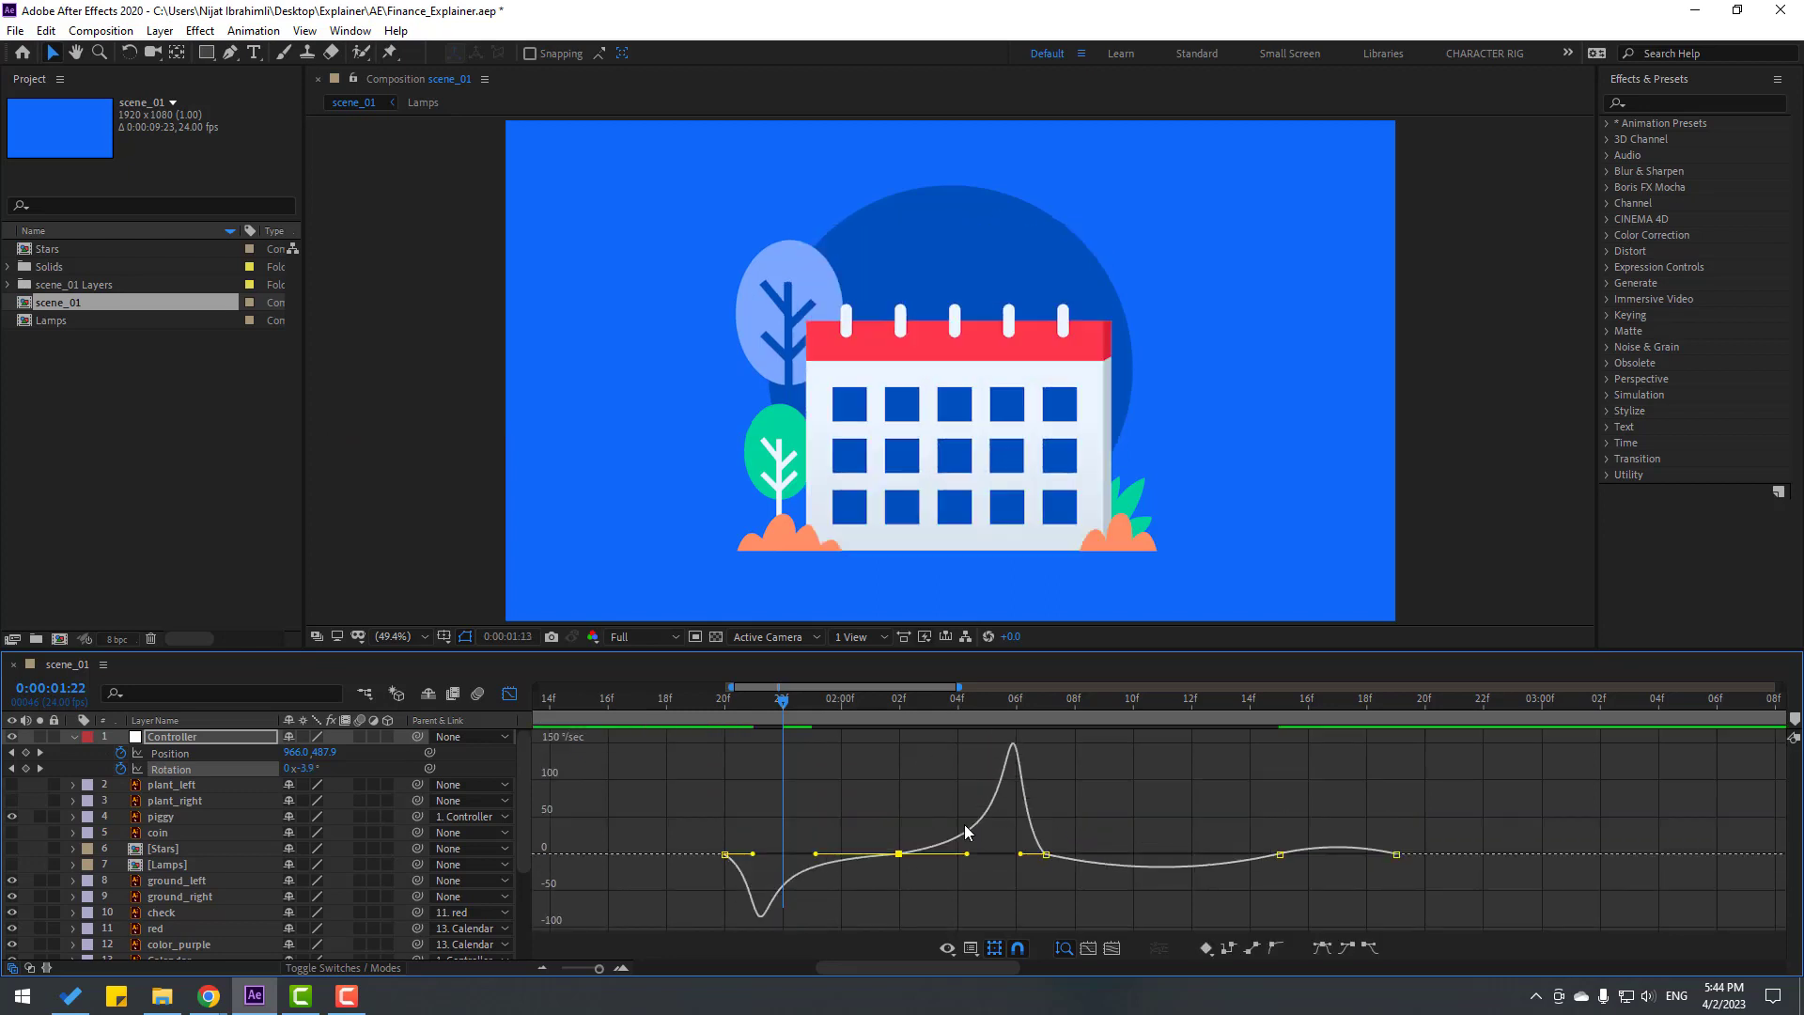
pyautogui.moveTo(1090, 835); pyautogui.dragTo(1023, 866)
pyautogui.moveTo(1103, 860); pyautogui.dragTo(1114, 861)
pyautogui.press('space')
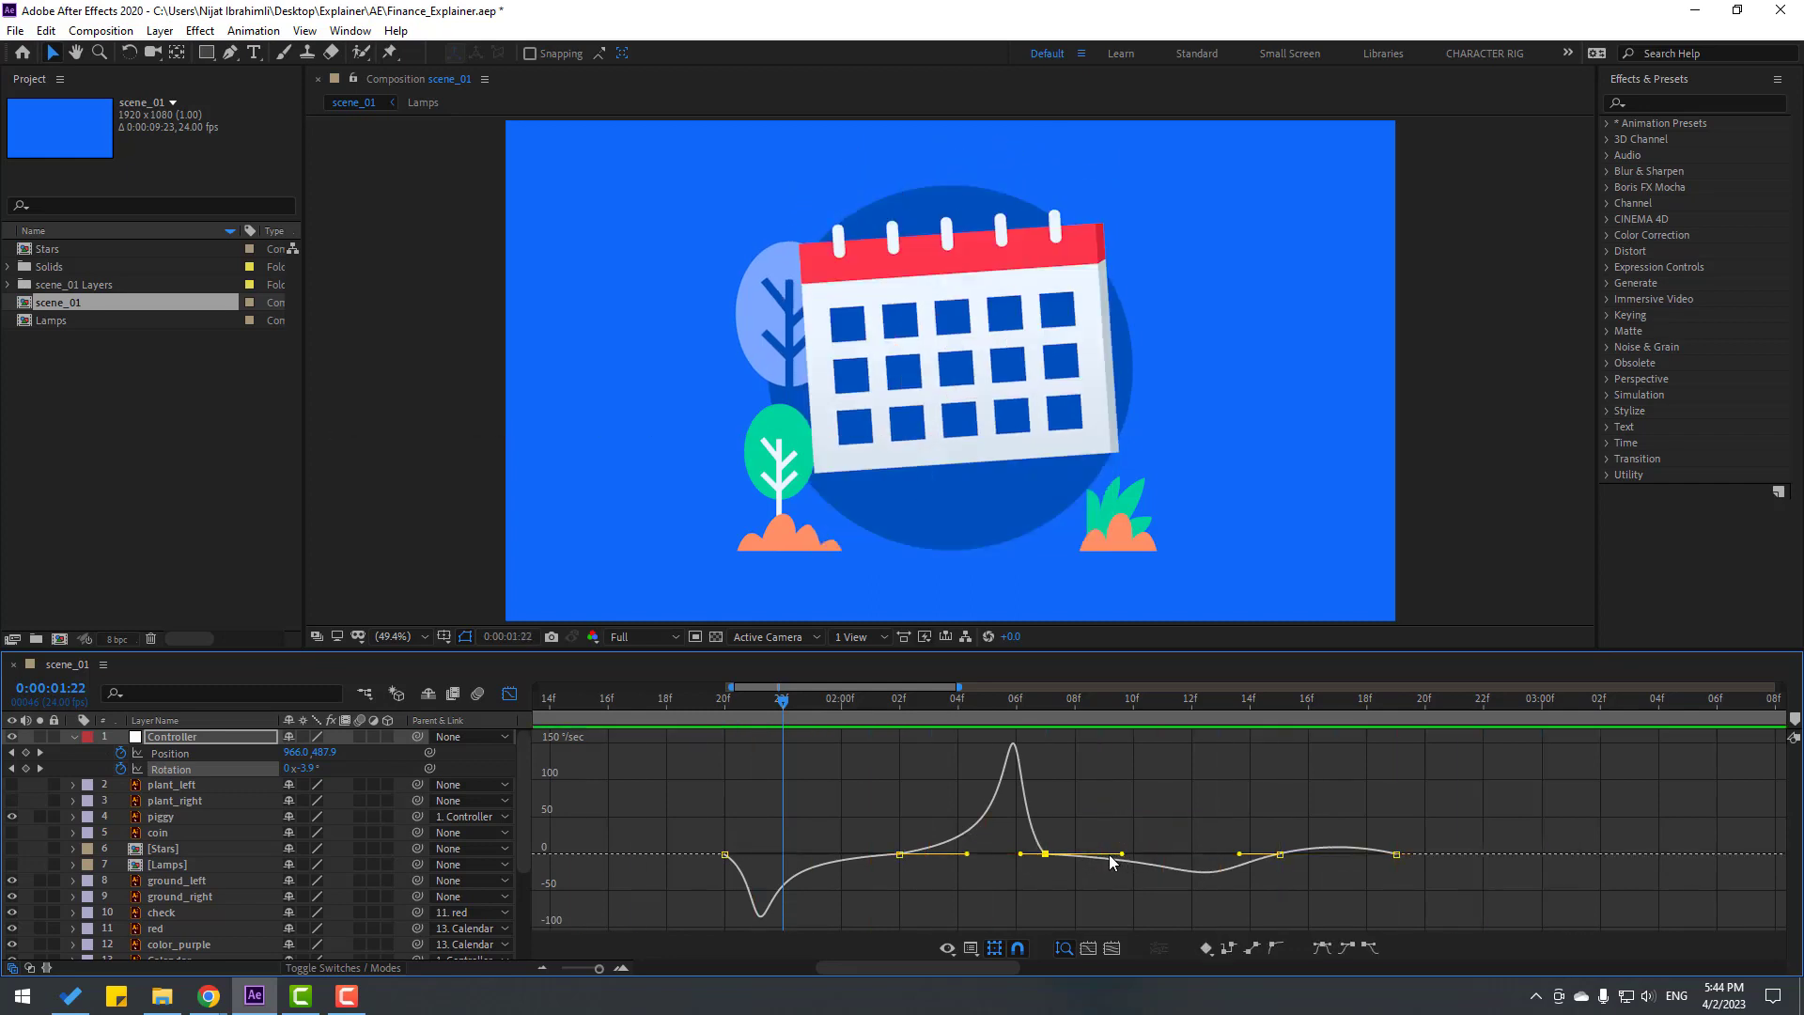
pyautogui.press('-')
pyautogui.press('-')
pyautogui.press('space')
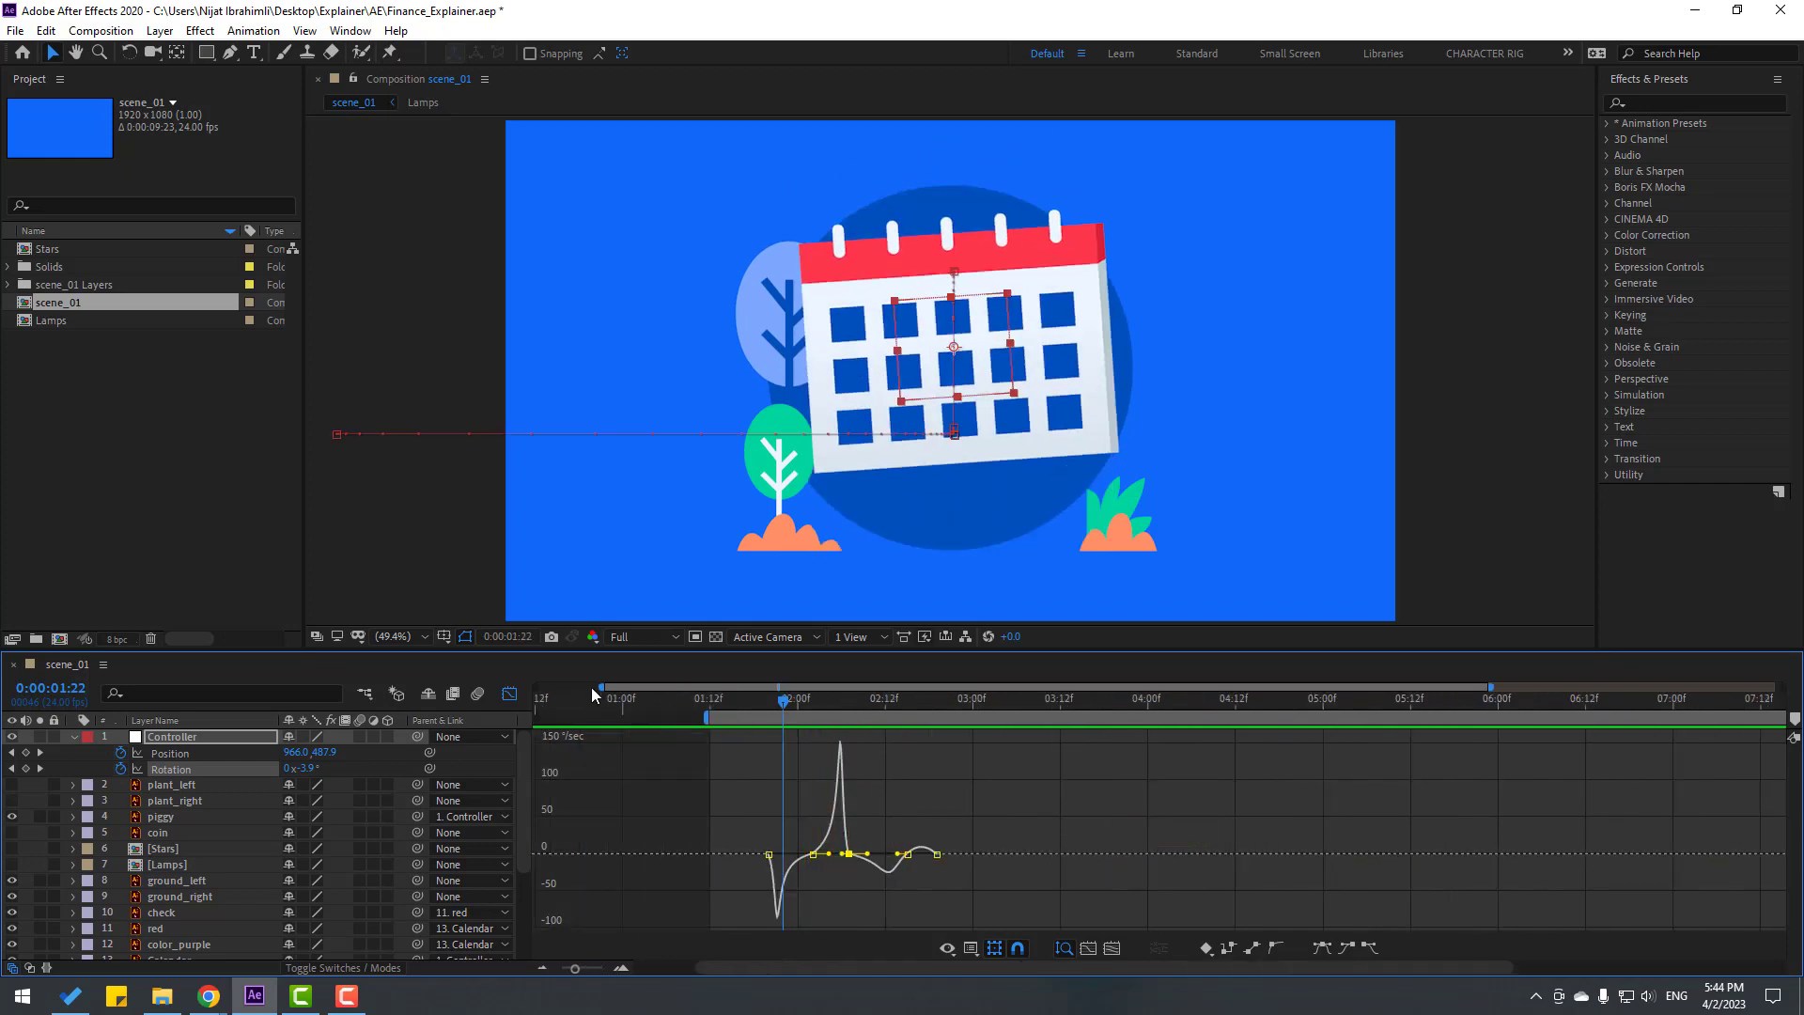
# Leave the speed graph, collapse the Controller, make the piggy layer start at 0:00:02:08, and preview its appearance.
pyautogui.click(509, 693)
pyautogui.moveTo(776, 707); pyautogui.dragTo(856, 704)
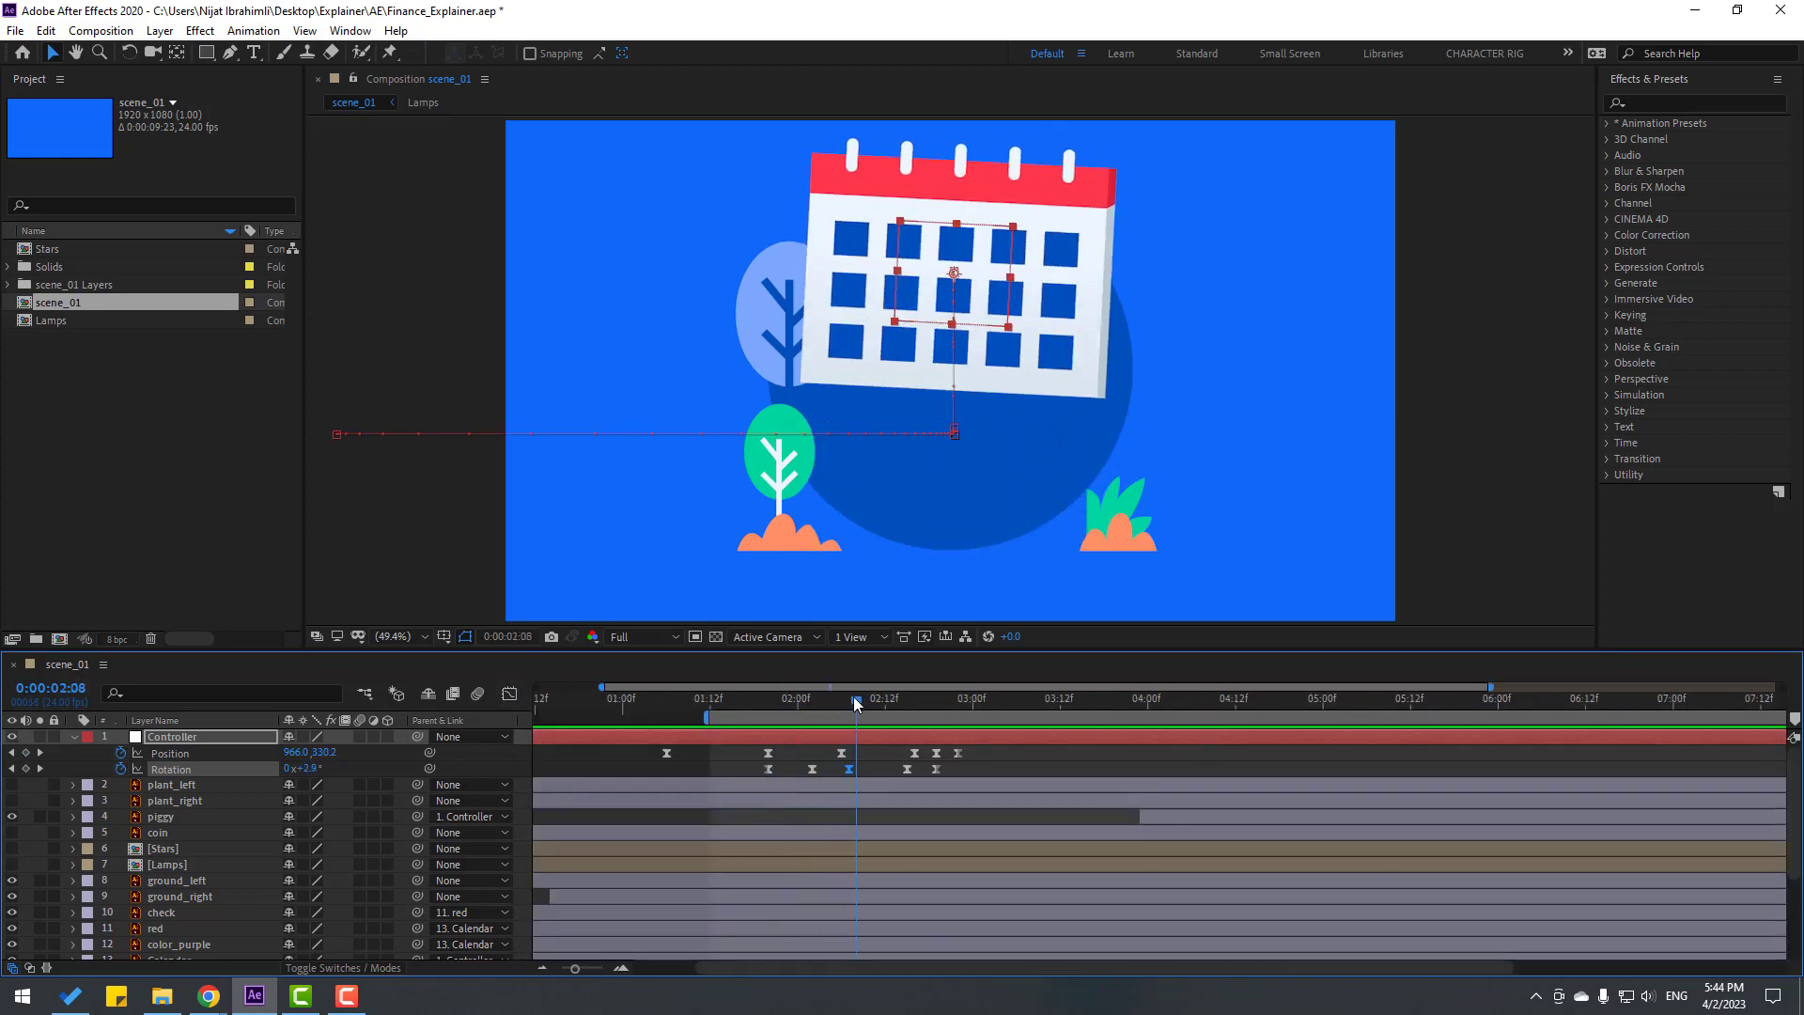
pyautogui.click(75, 737)
pyautogui.click(164, 787)
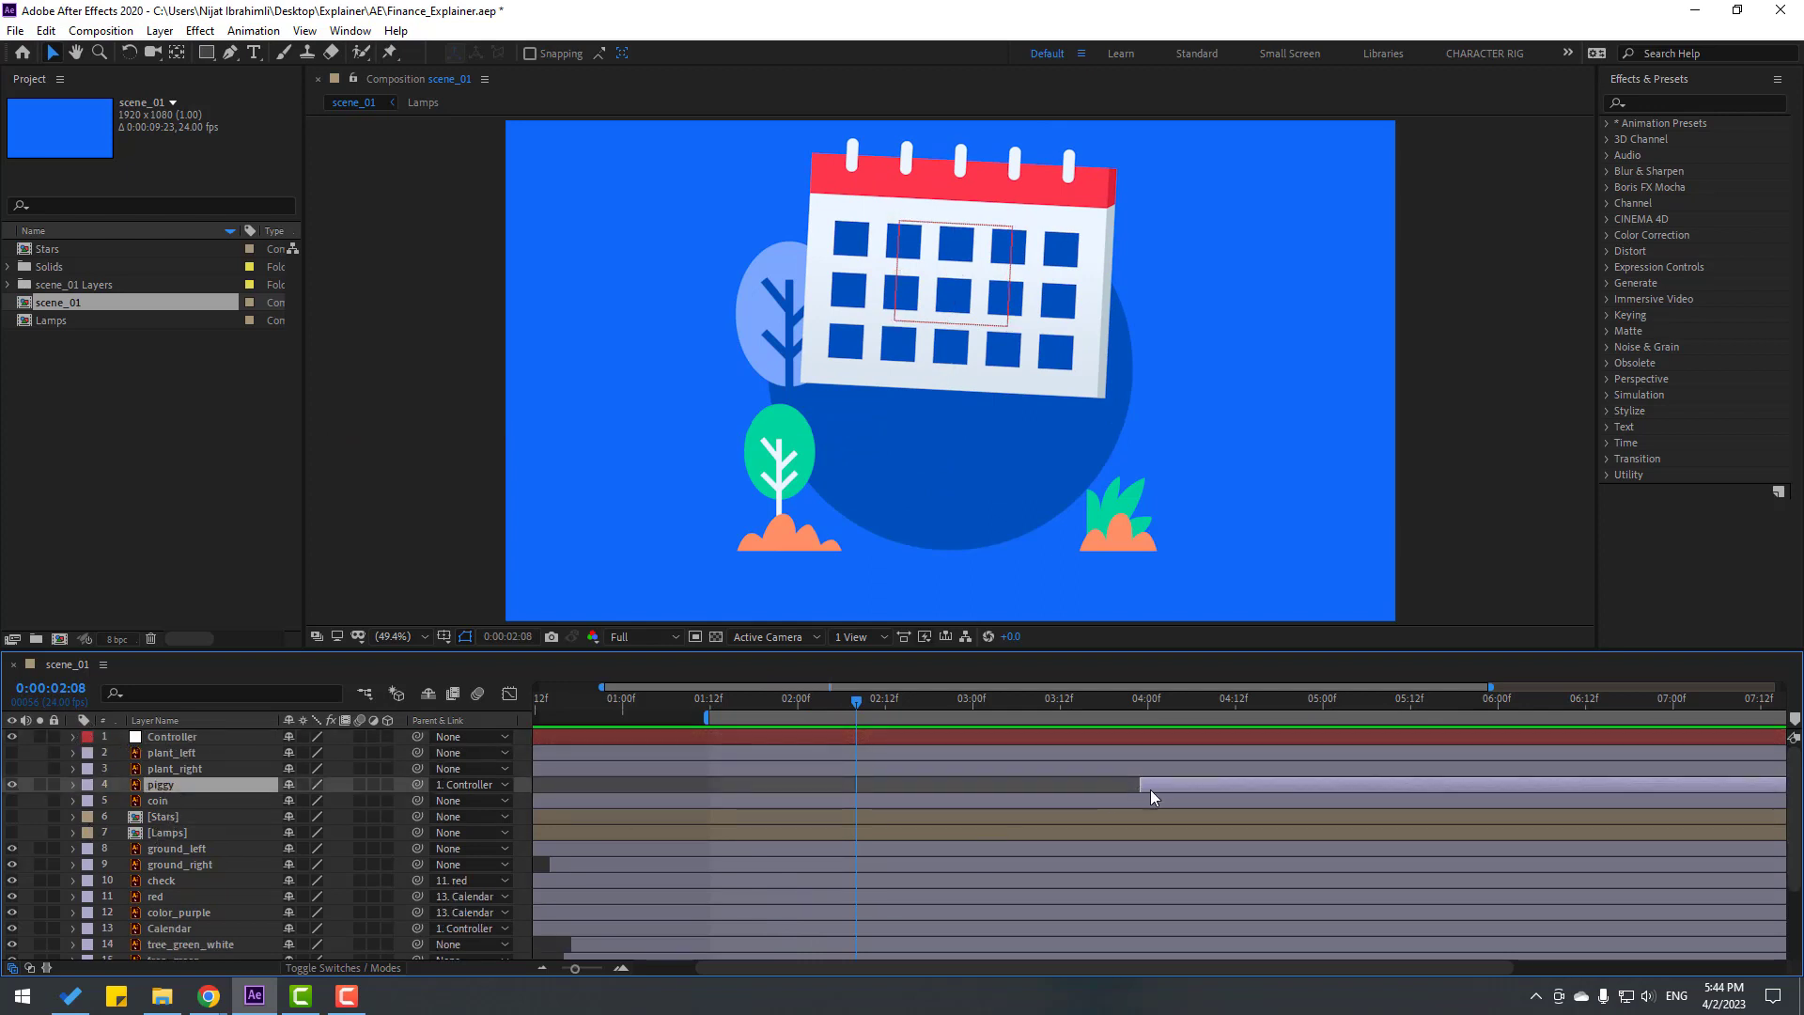
pyautogui.moveTo(1152, 797); pyautogui.dragTo(865, 769)
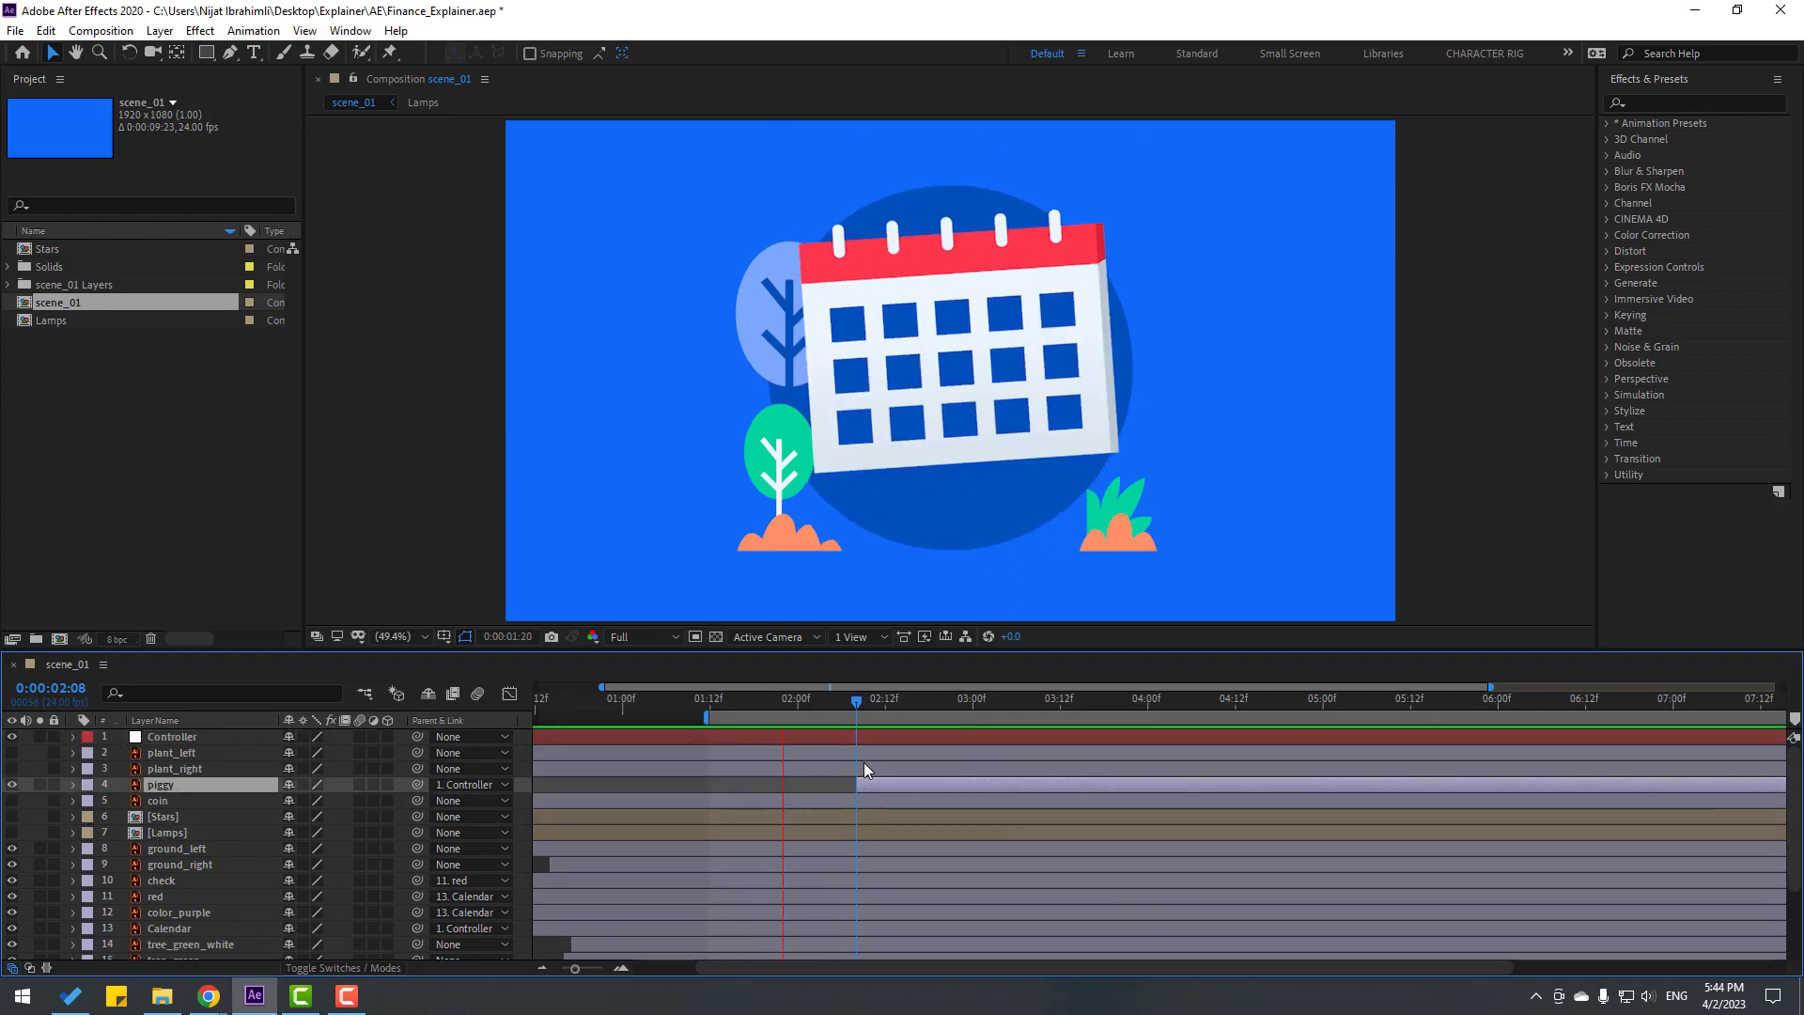
pyautogui.press('space')
# Move the piggy layer's start earlier to 0:00:02:03 and preview the swap.
pyautogui.moveTo(855, 701); pyautogui.dragTo(804, 704)
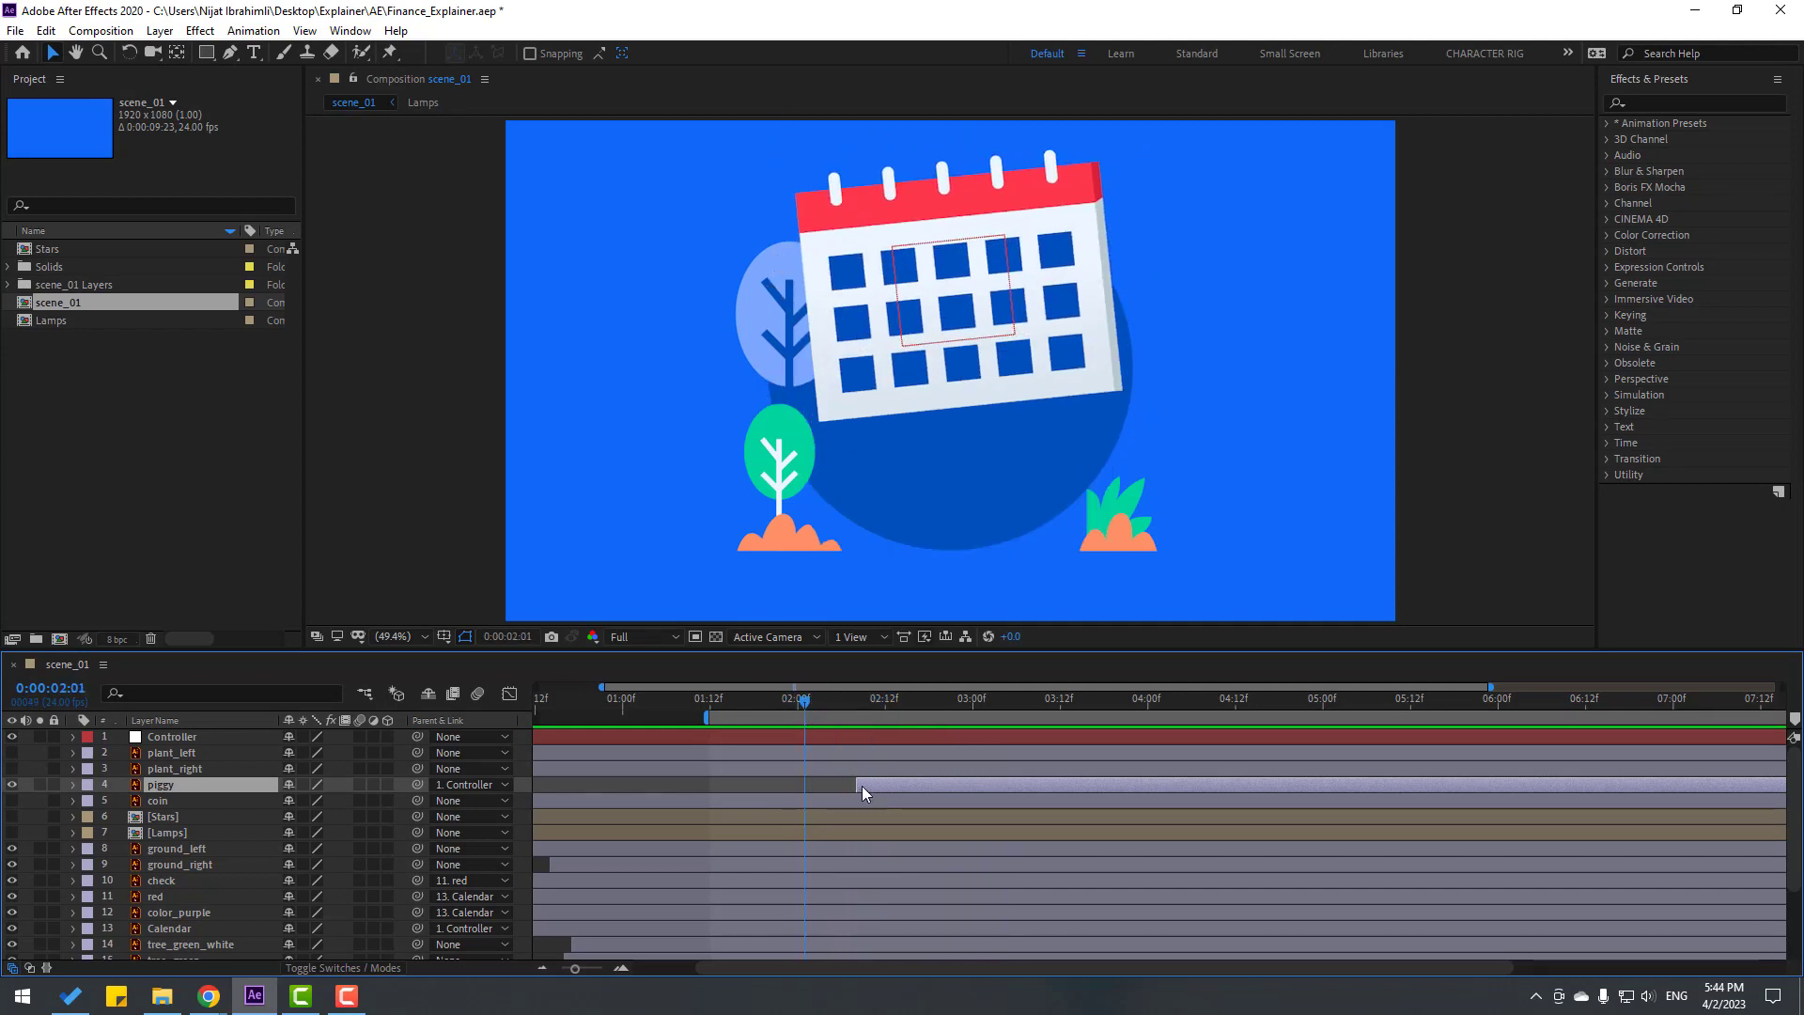
pyautogui.moveTo(872, 785); pyautogui.dragTo(841, 786)
pyautogui.press('space')
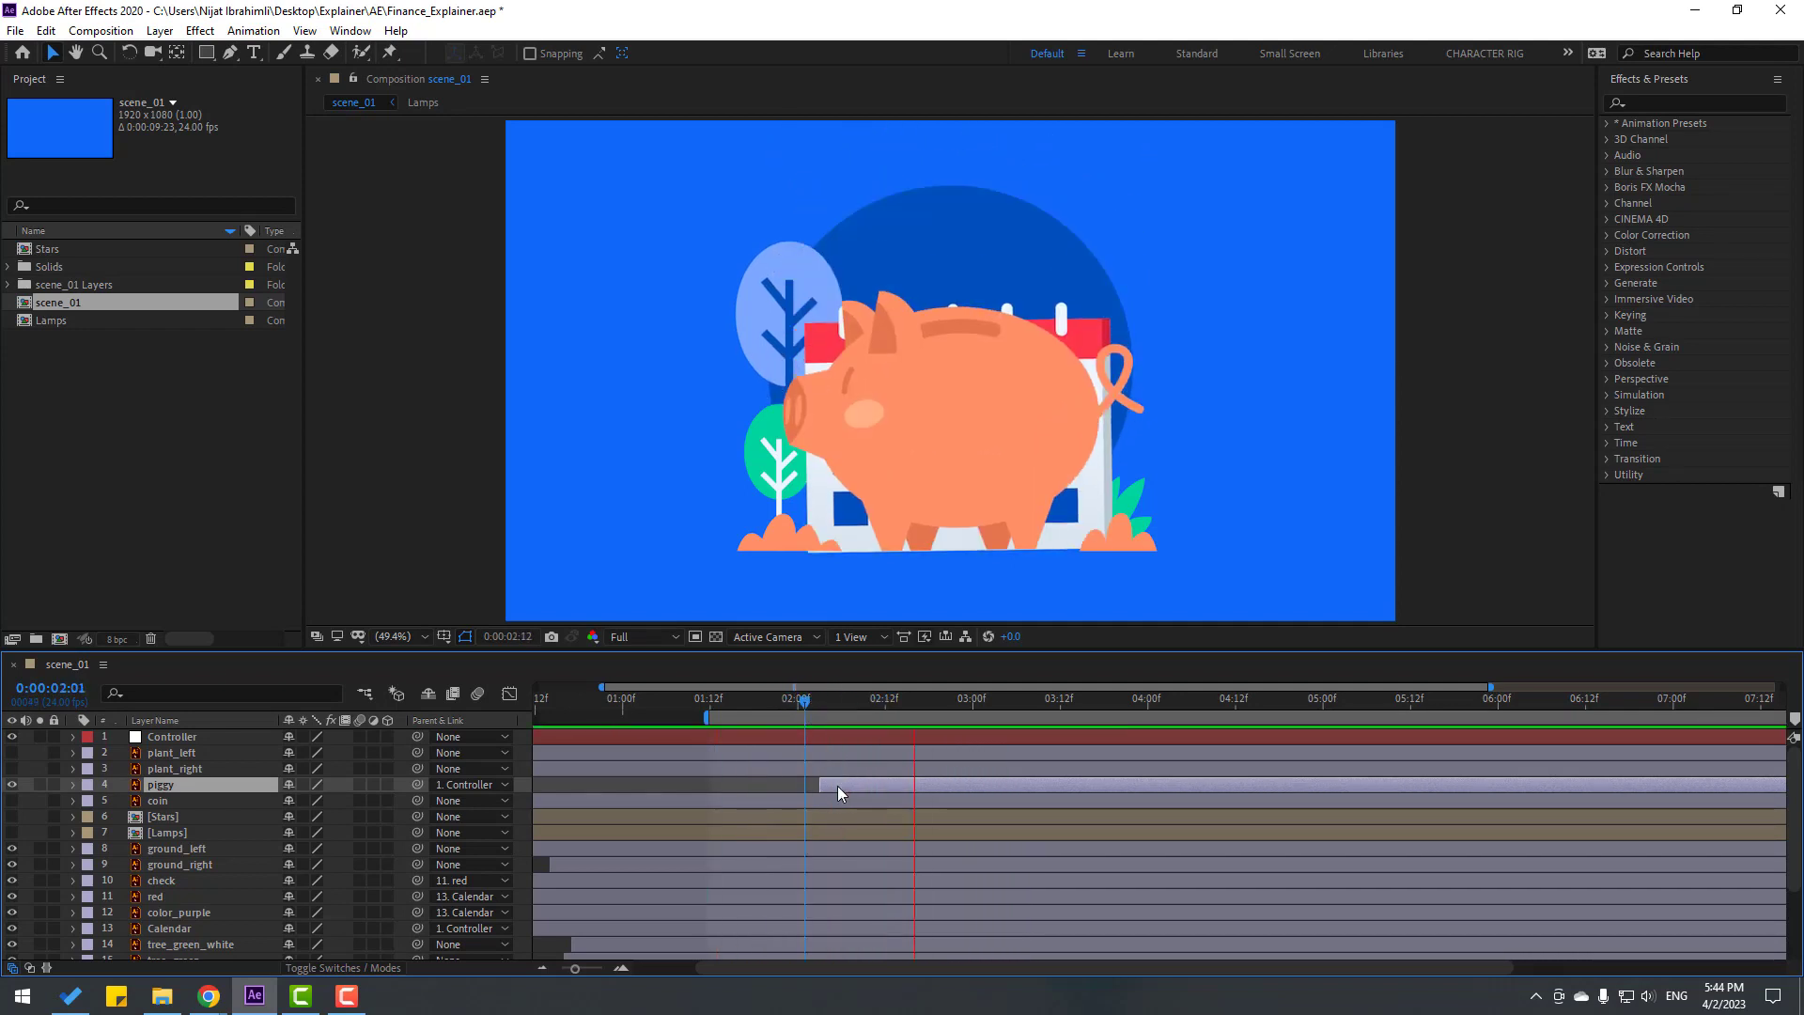
pyautogui.press('space')
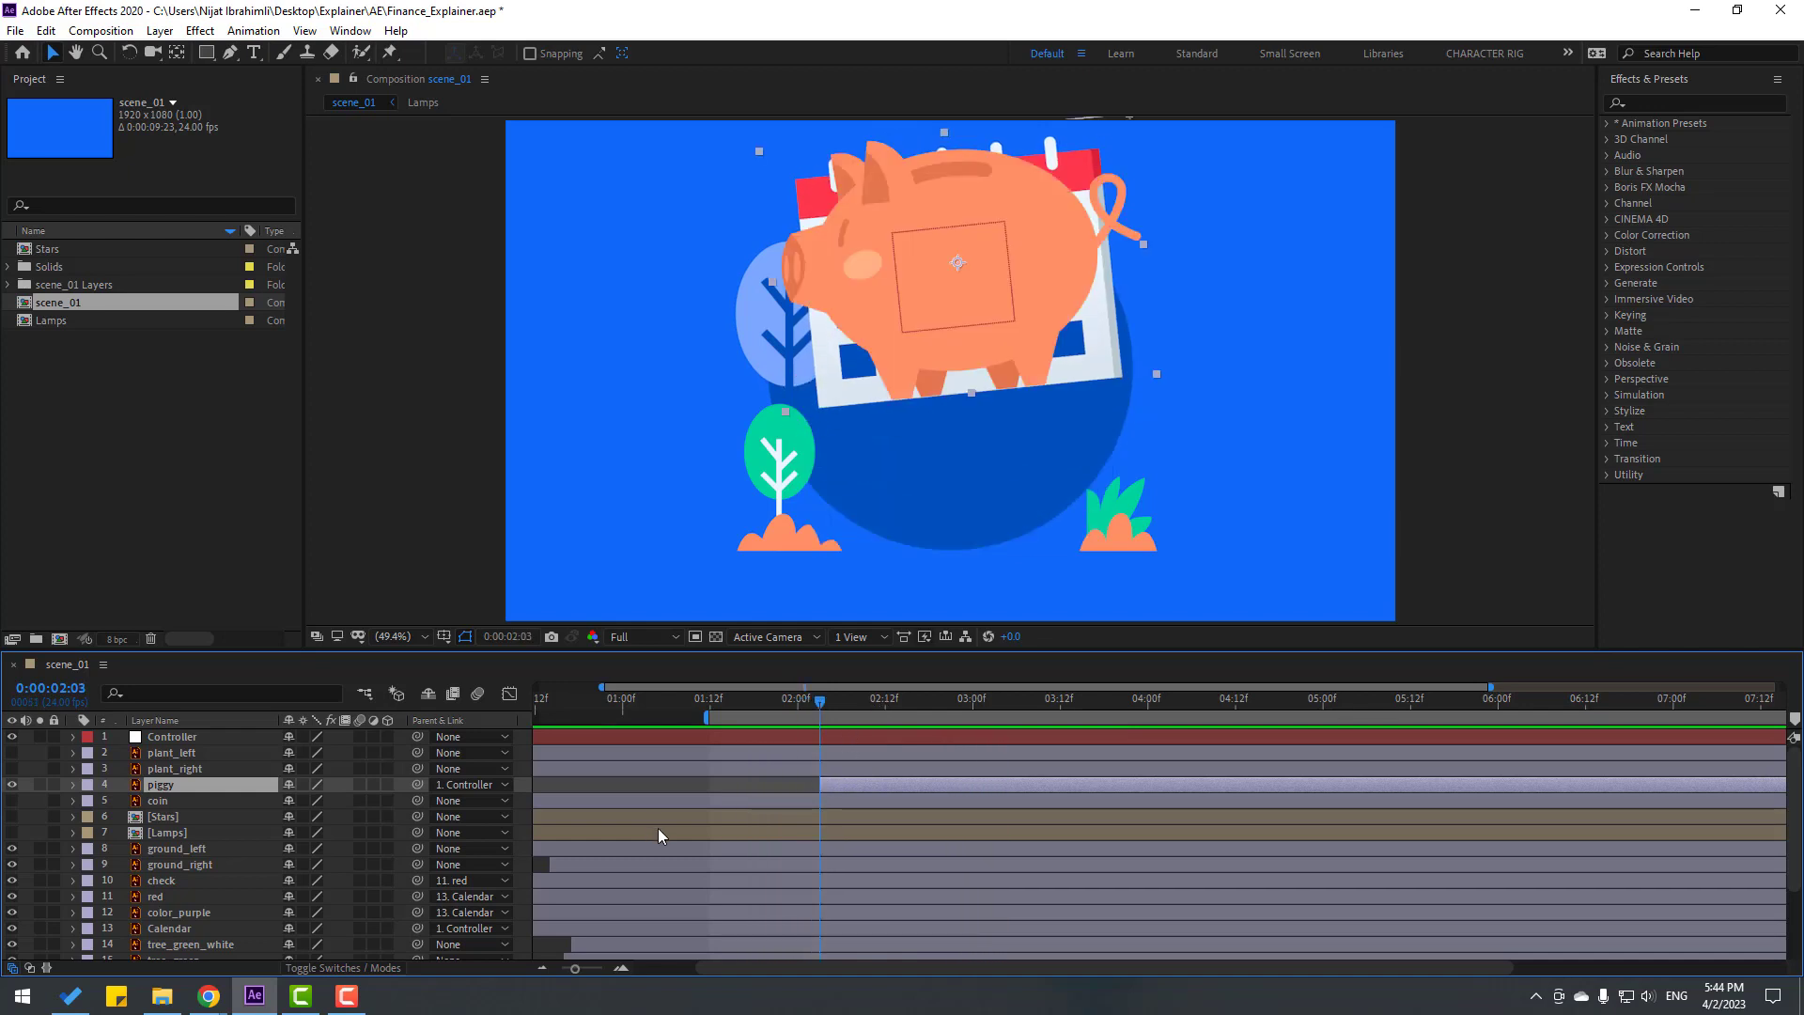
# Split the Calendar layer at 0:00:02:03 and delete the part after the split.
pyautogui.scroll(-1, 149, 944)
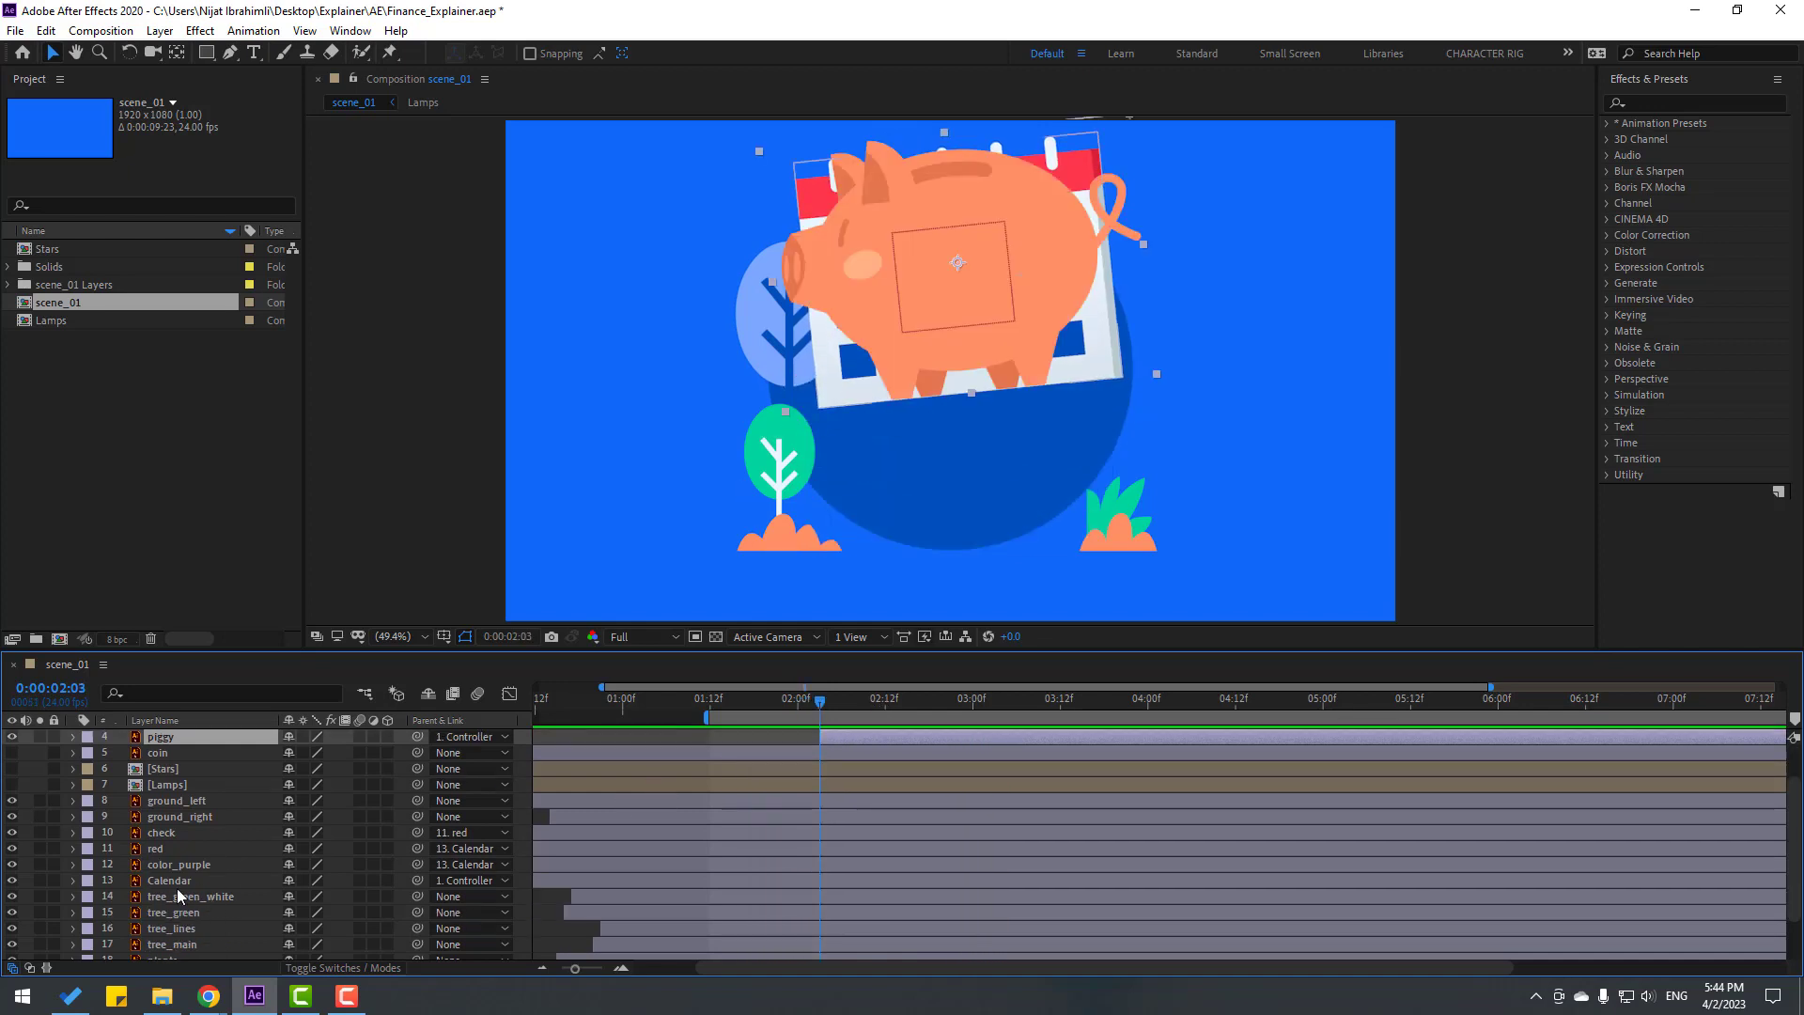
pyautogui.click(170, 881)
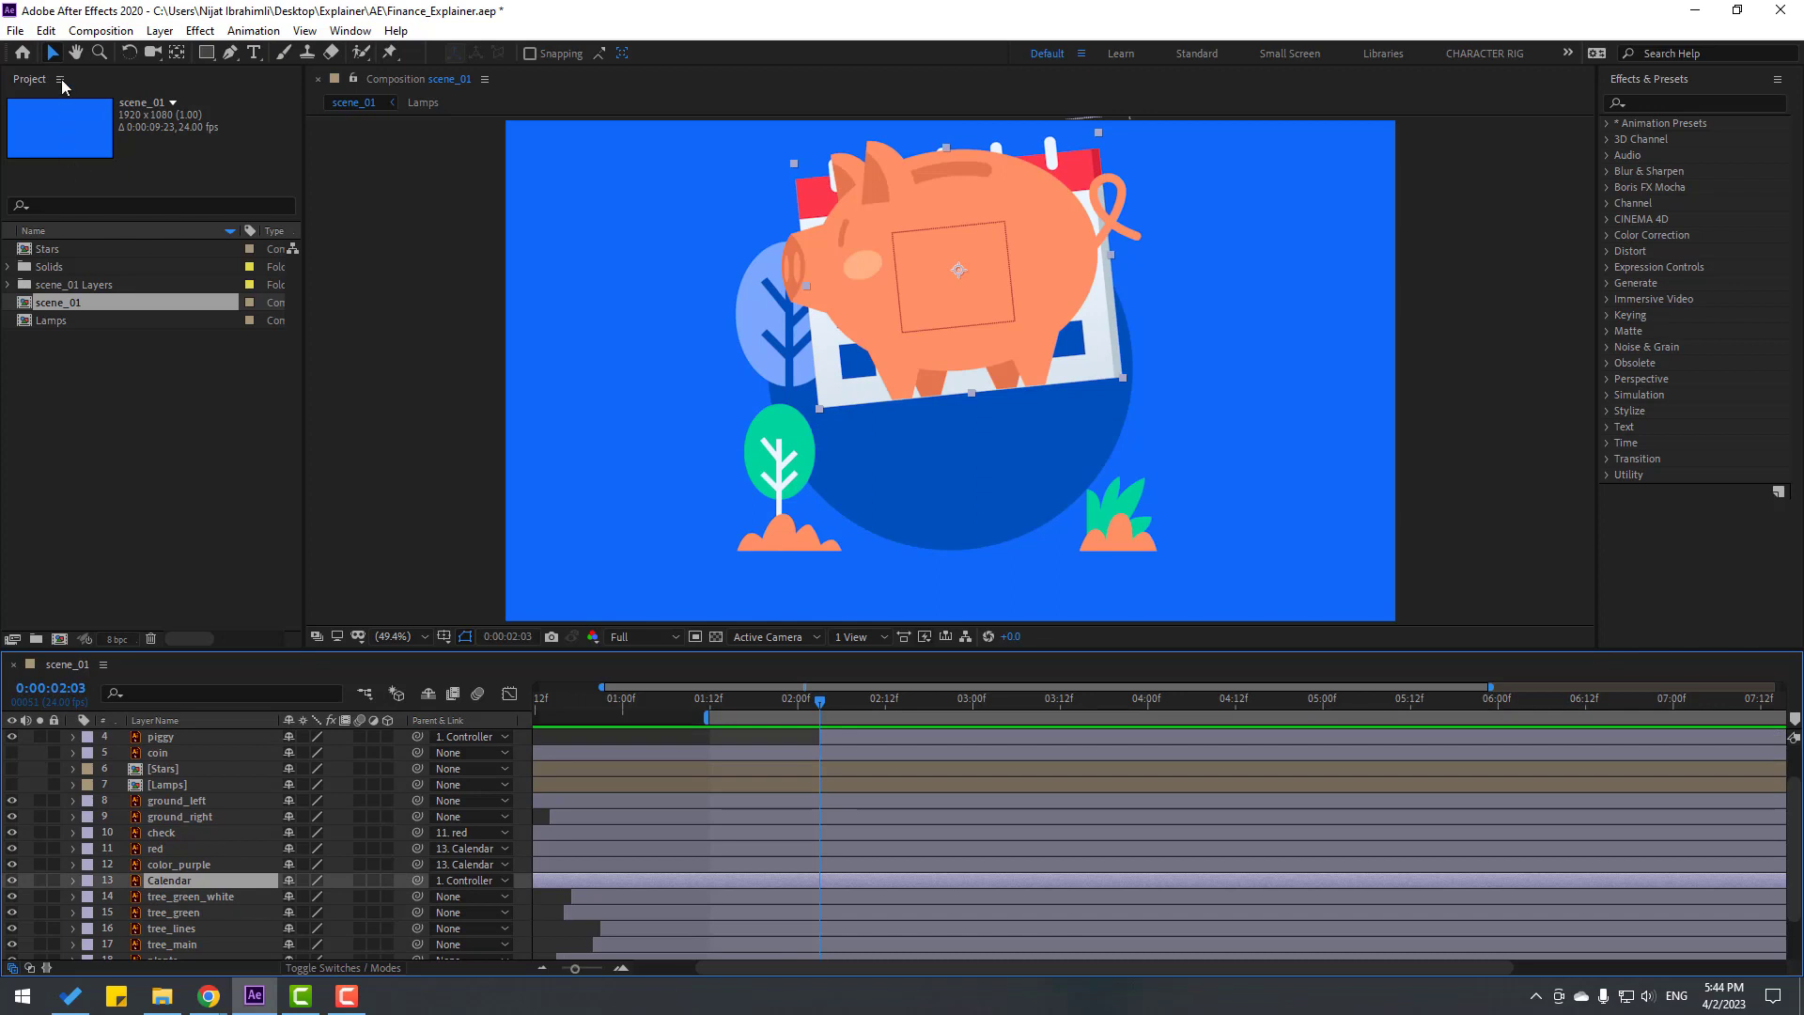
pyautogui.click(45, 30)
pyautogui.click(84, 291)
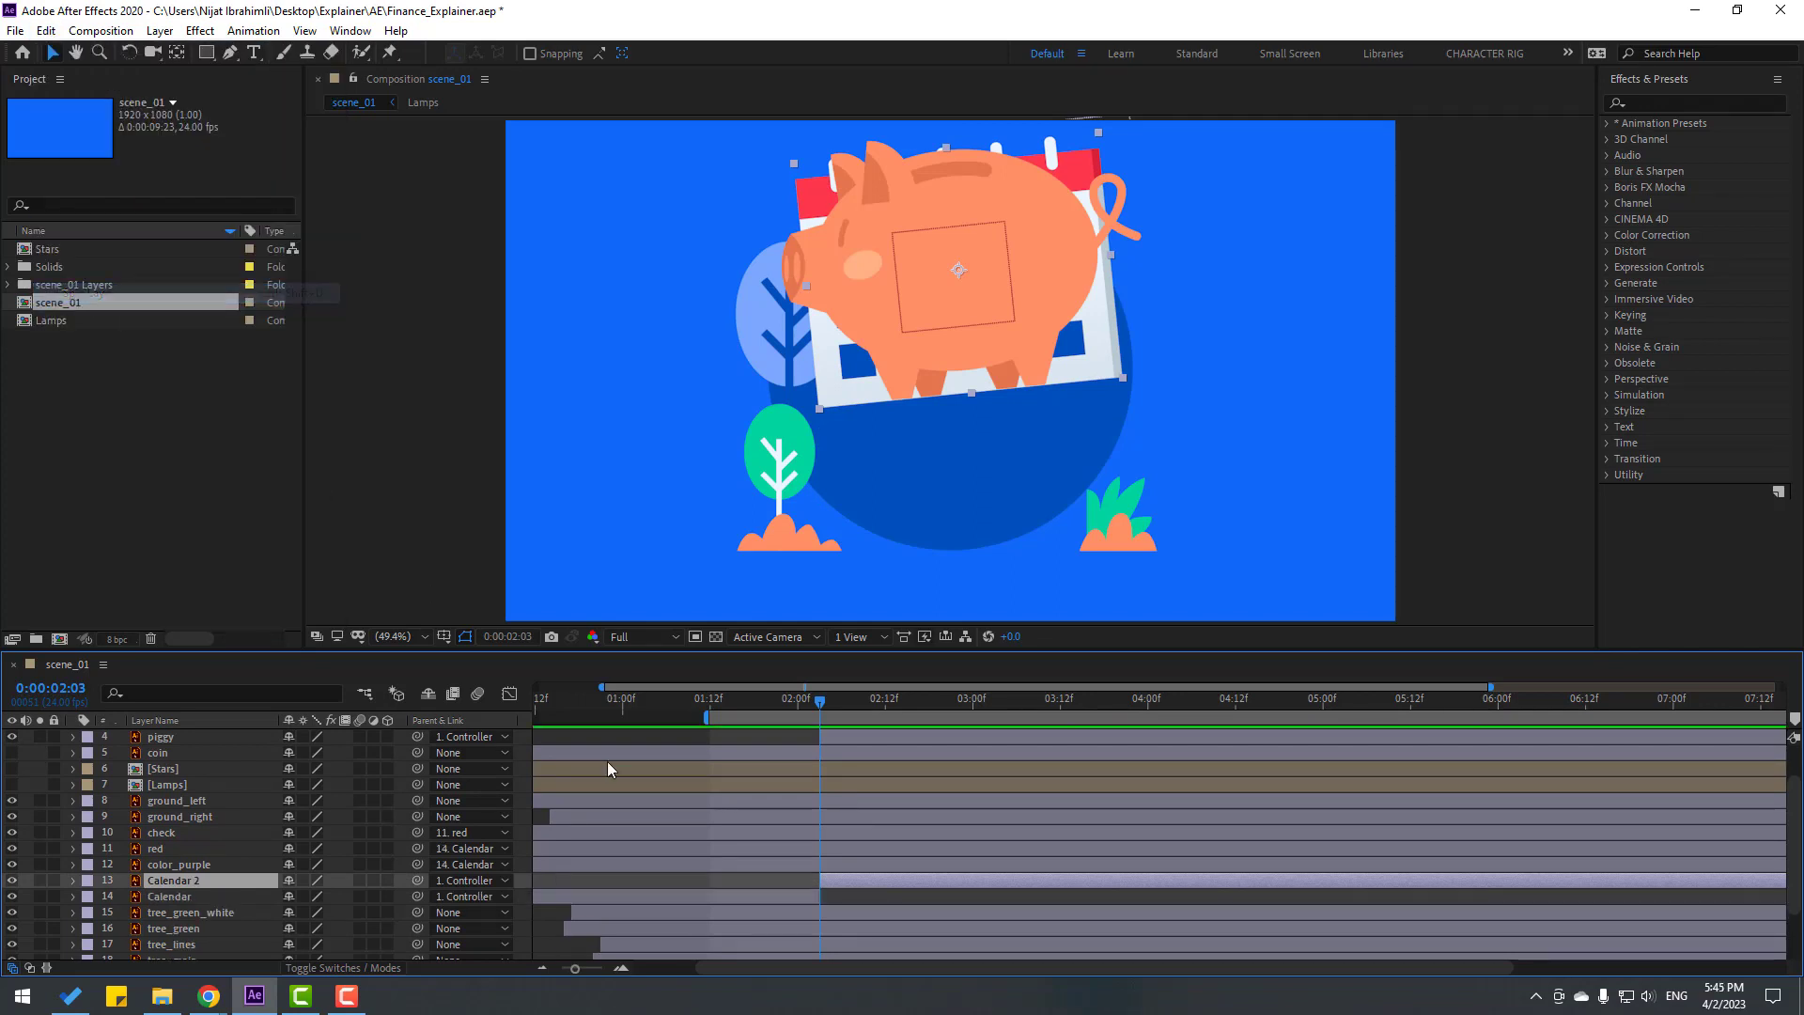
pyautogui.press('Delete')
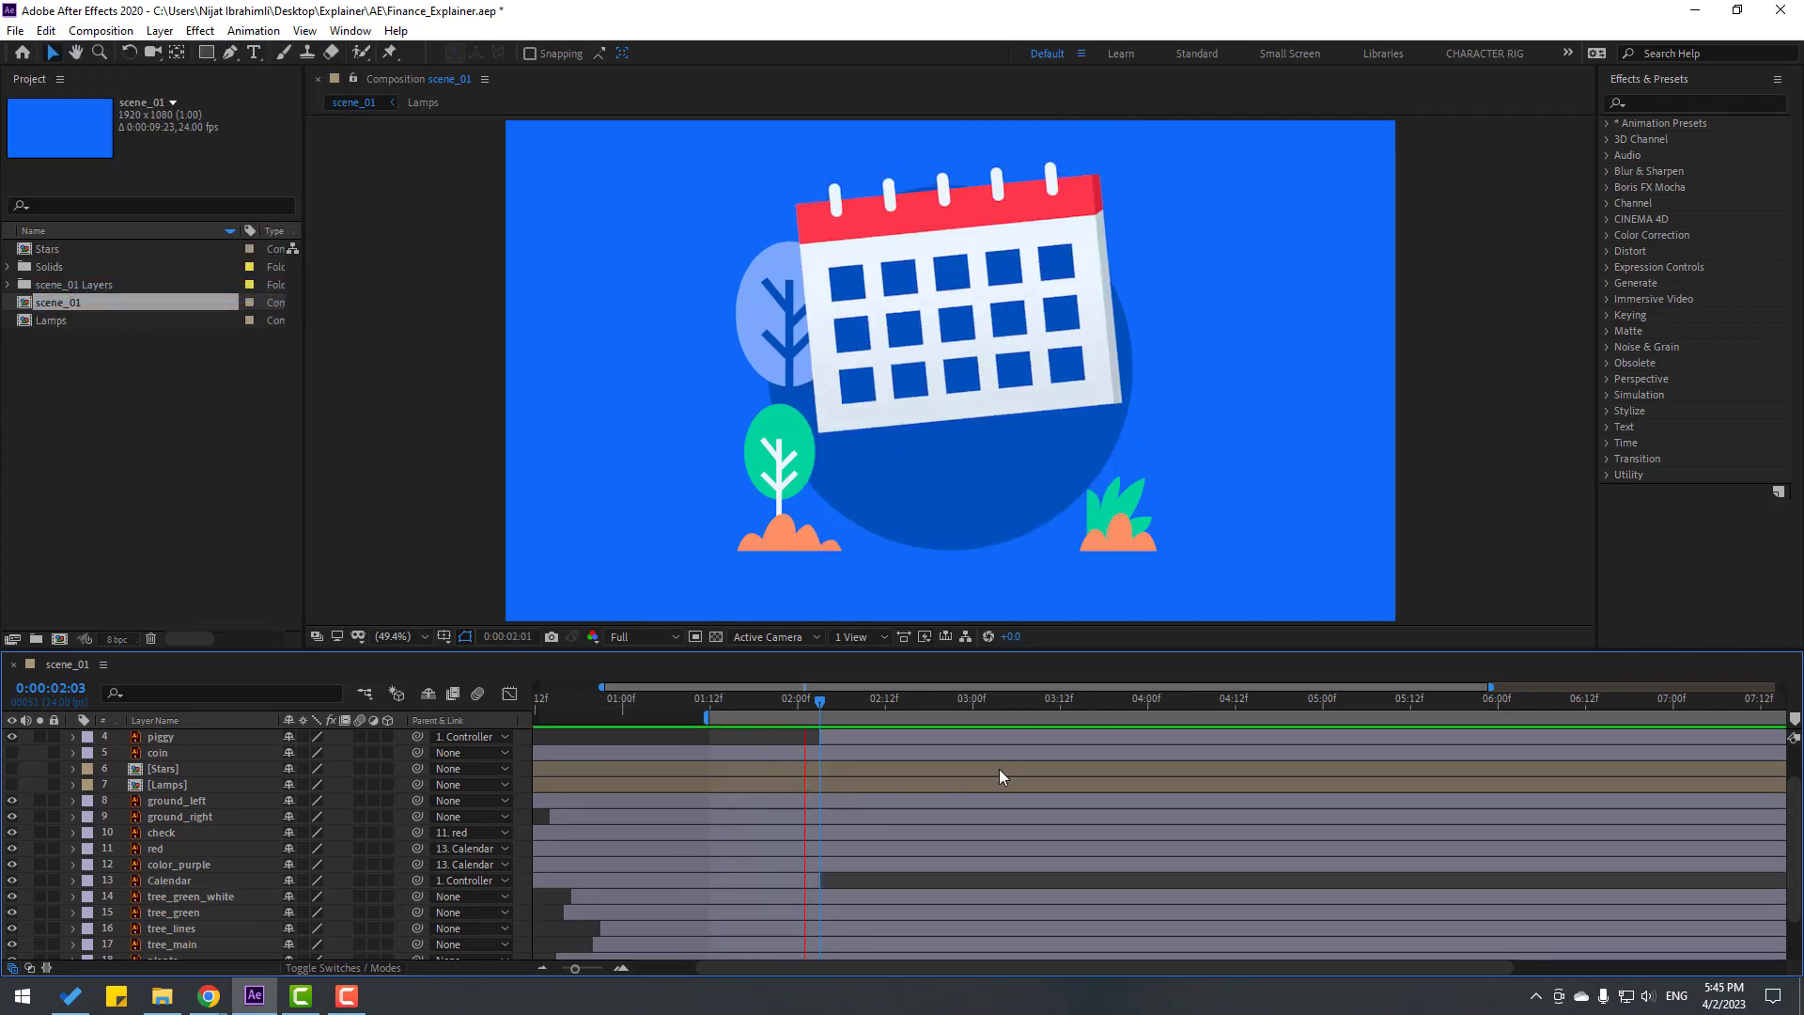
# Preview the calendar-to-piggy swap around 0:00:02:03.
pyautogui.scroll(-4, 1123, 483)
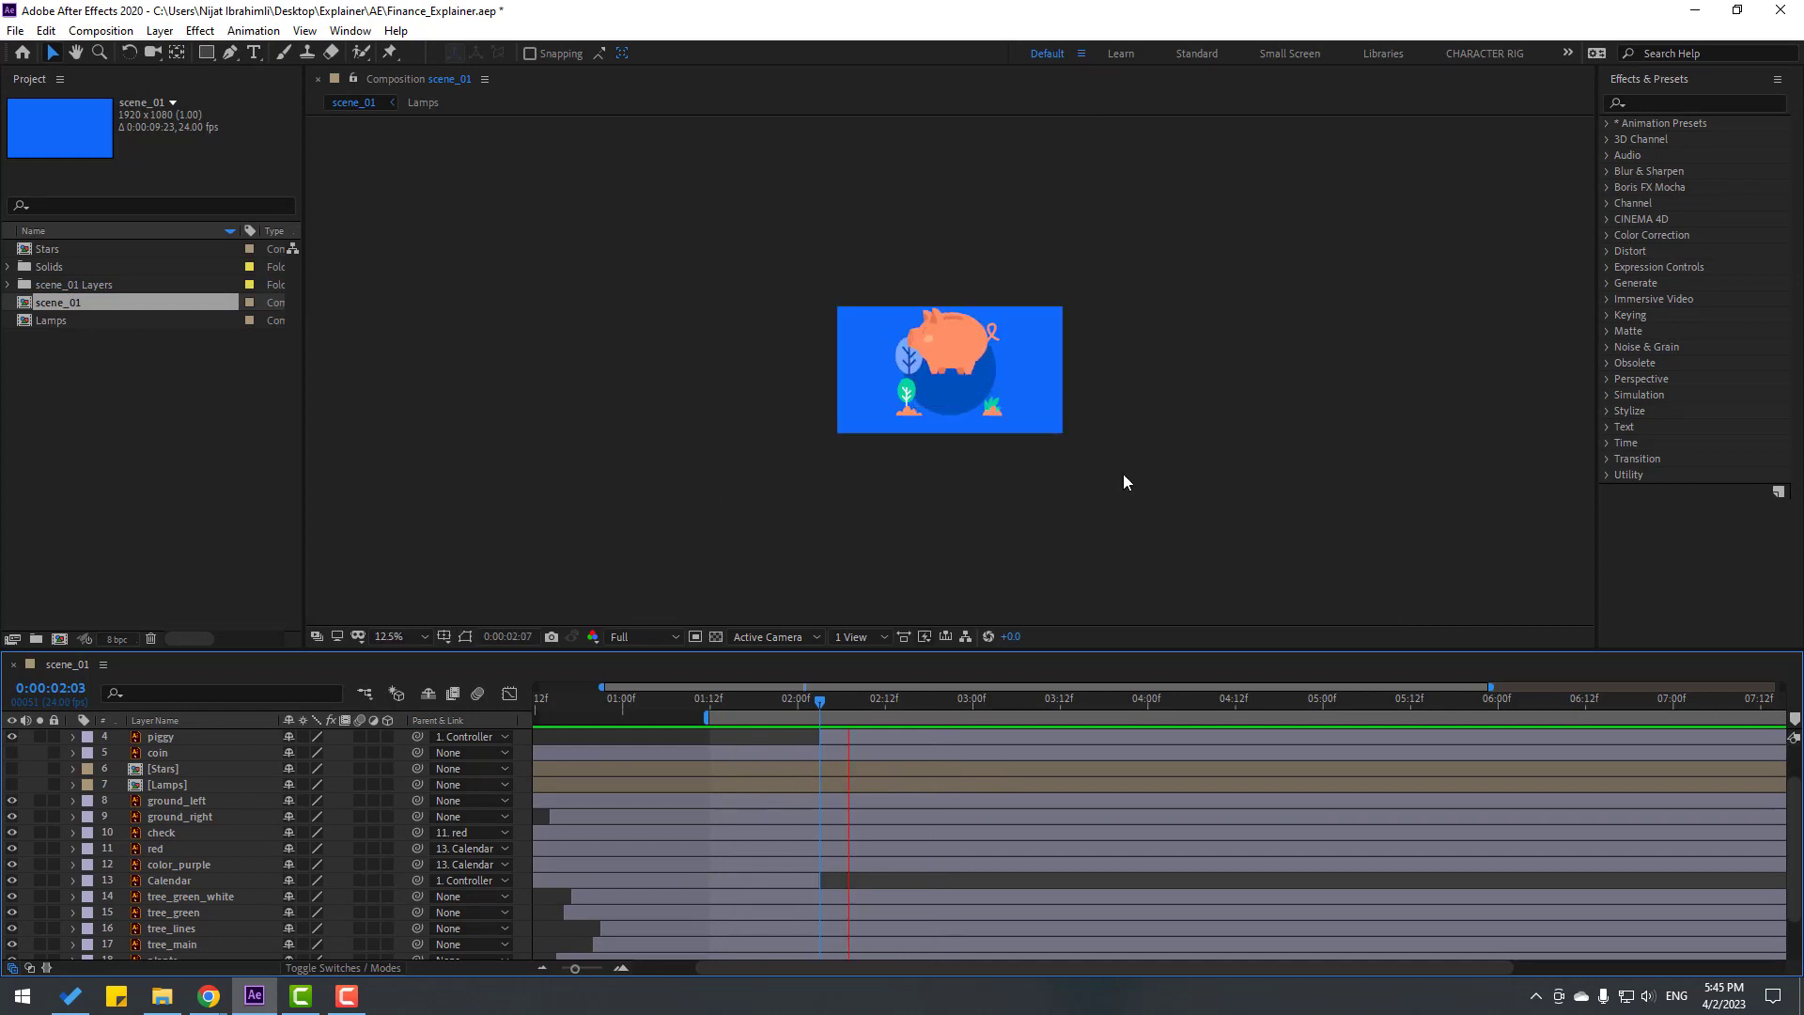
pyautogui.scroll(4, 1124, 483)
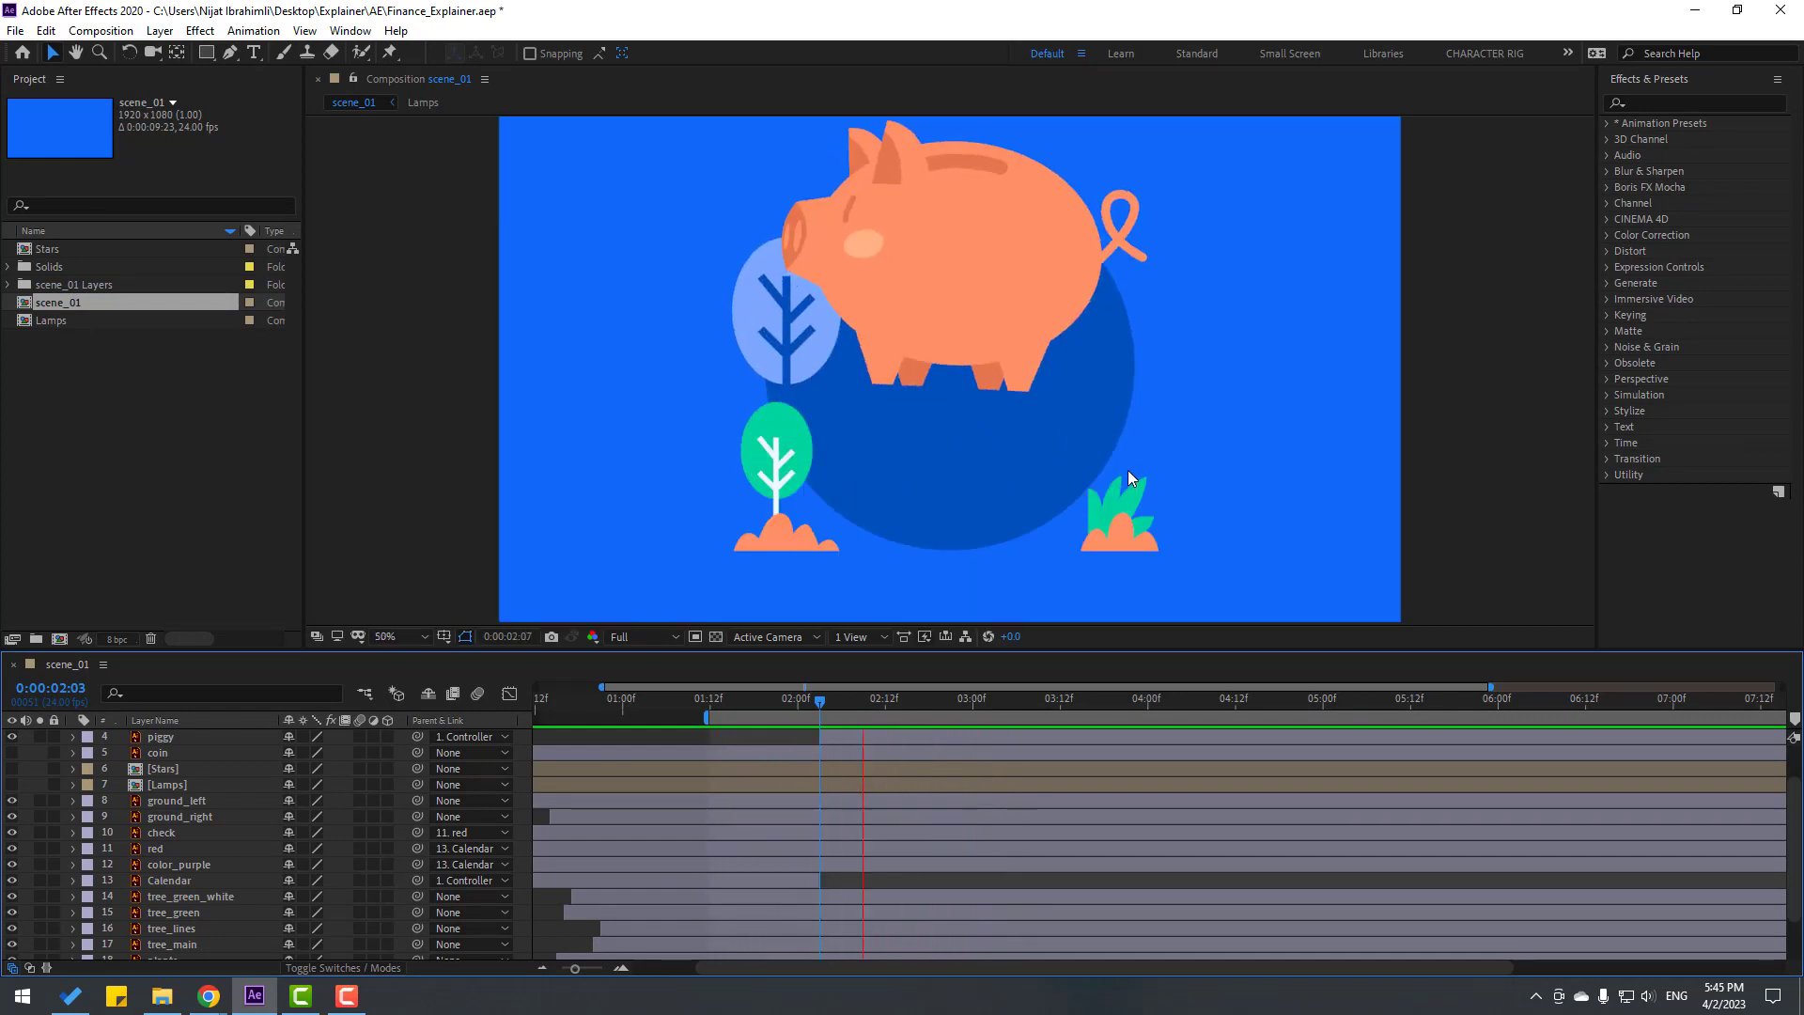
pyautogui.press('space')
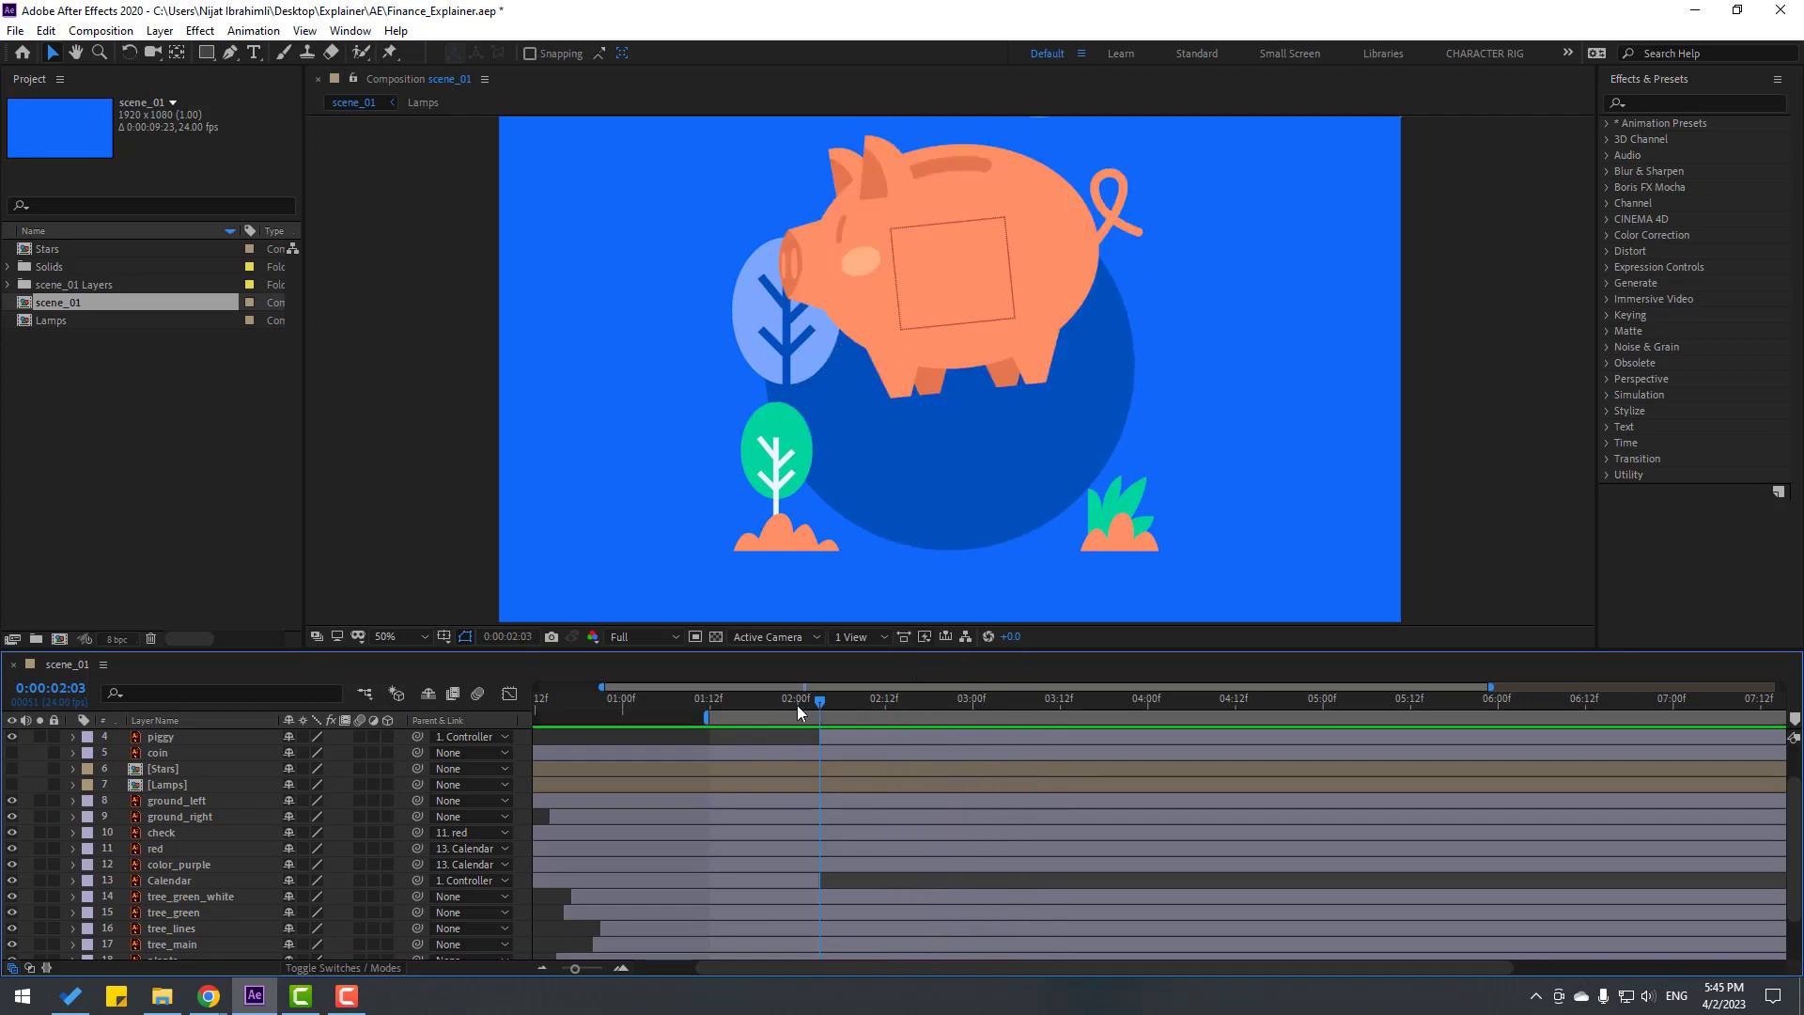
pyautogui.moveTo(798, 706)
pyautogui.mouseDown()
pyautogui.moveTo(748, 718)
pyautogui.moveTo(815, 712)
pyautogui.mouseUp()
# Show the plant_right layer and make it start at 0:00:02:15.
pyautogui.scroll(1, 664, 809)
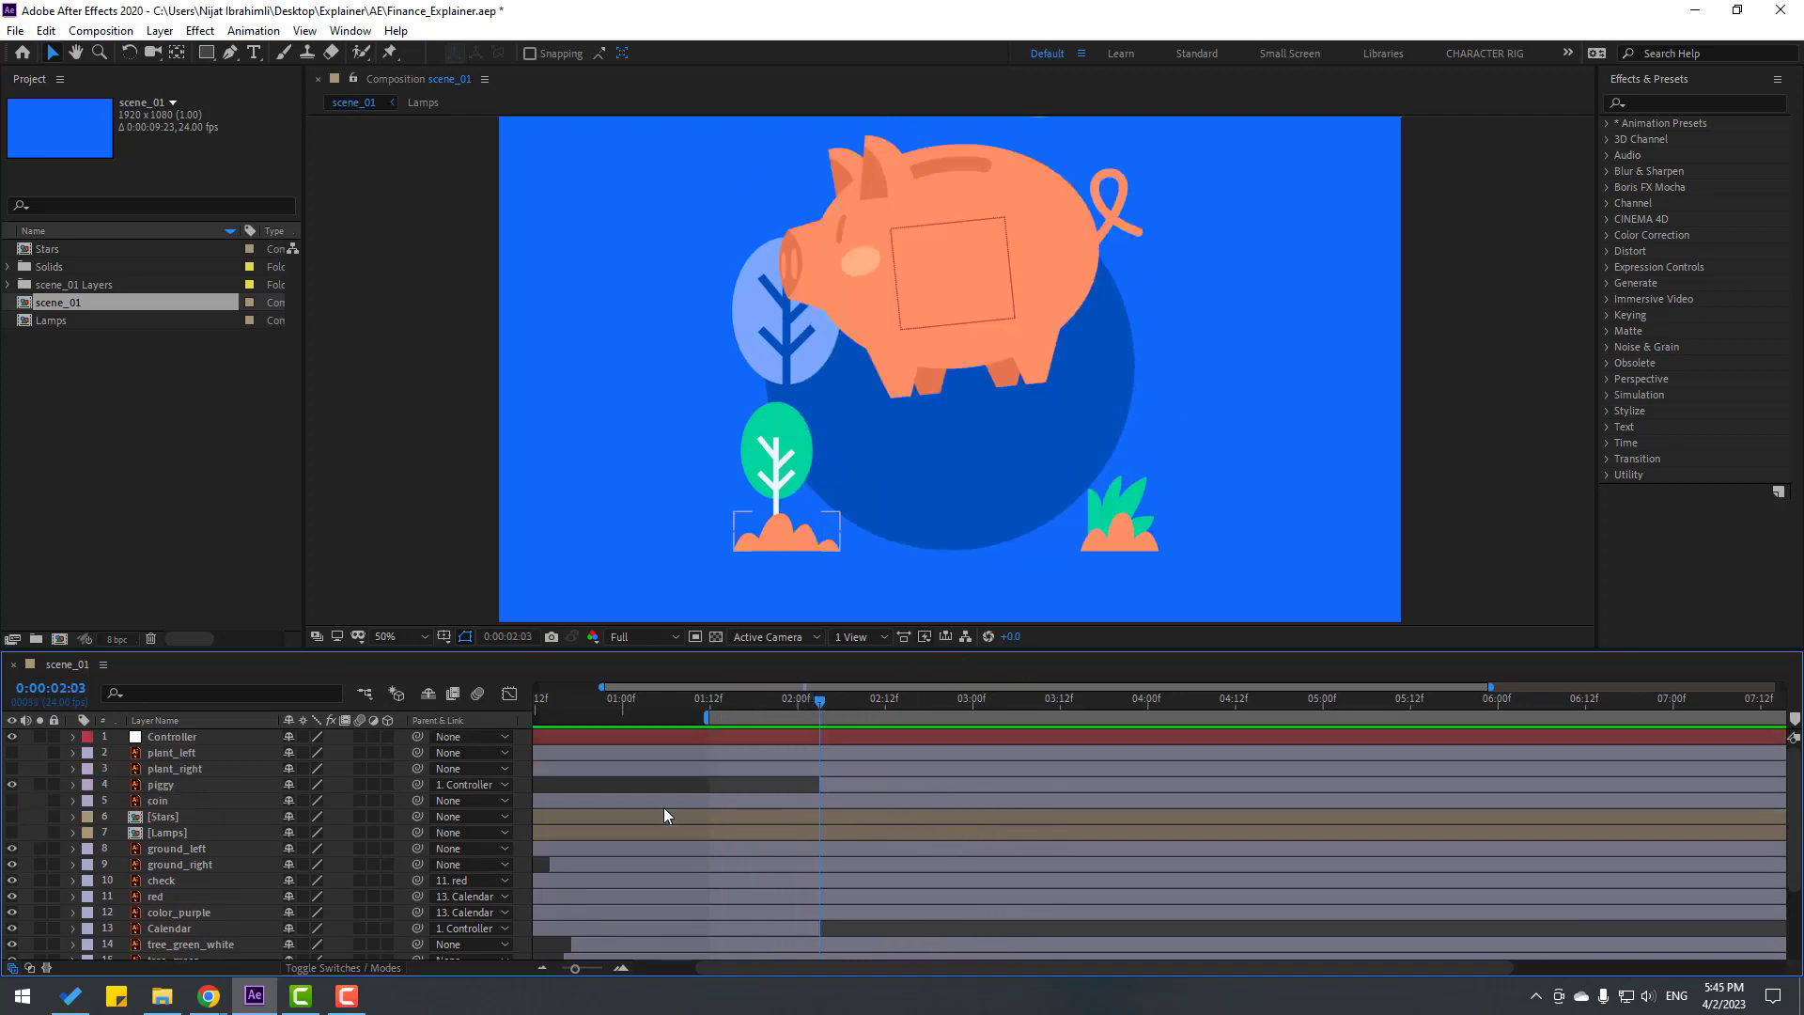
pyautogui.click(172, 768)
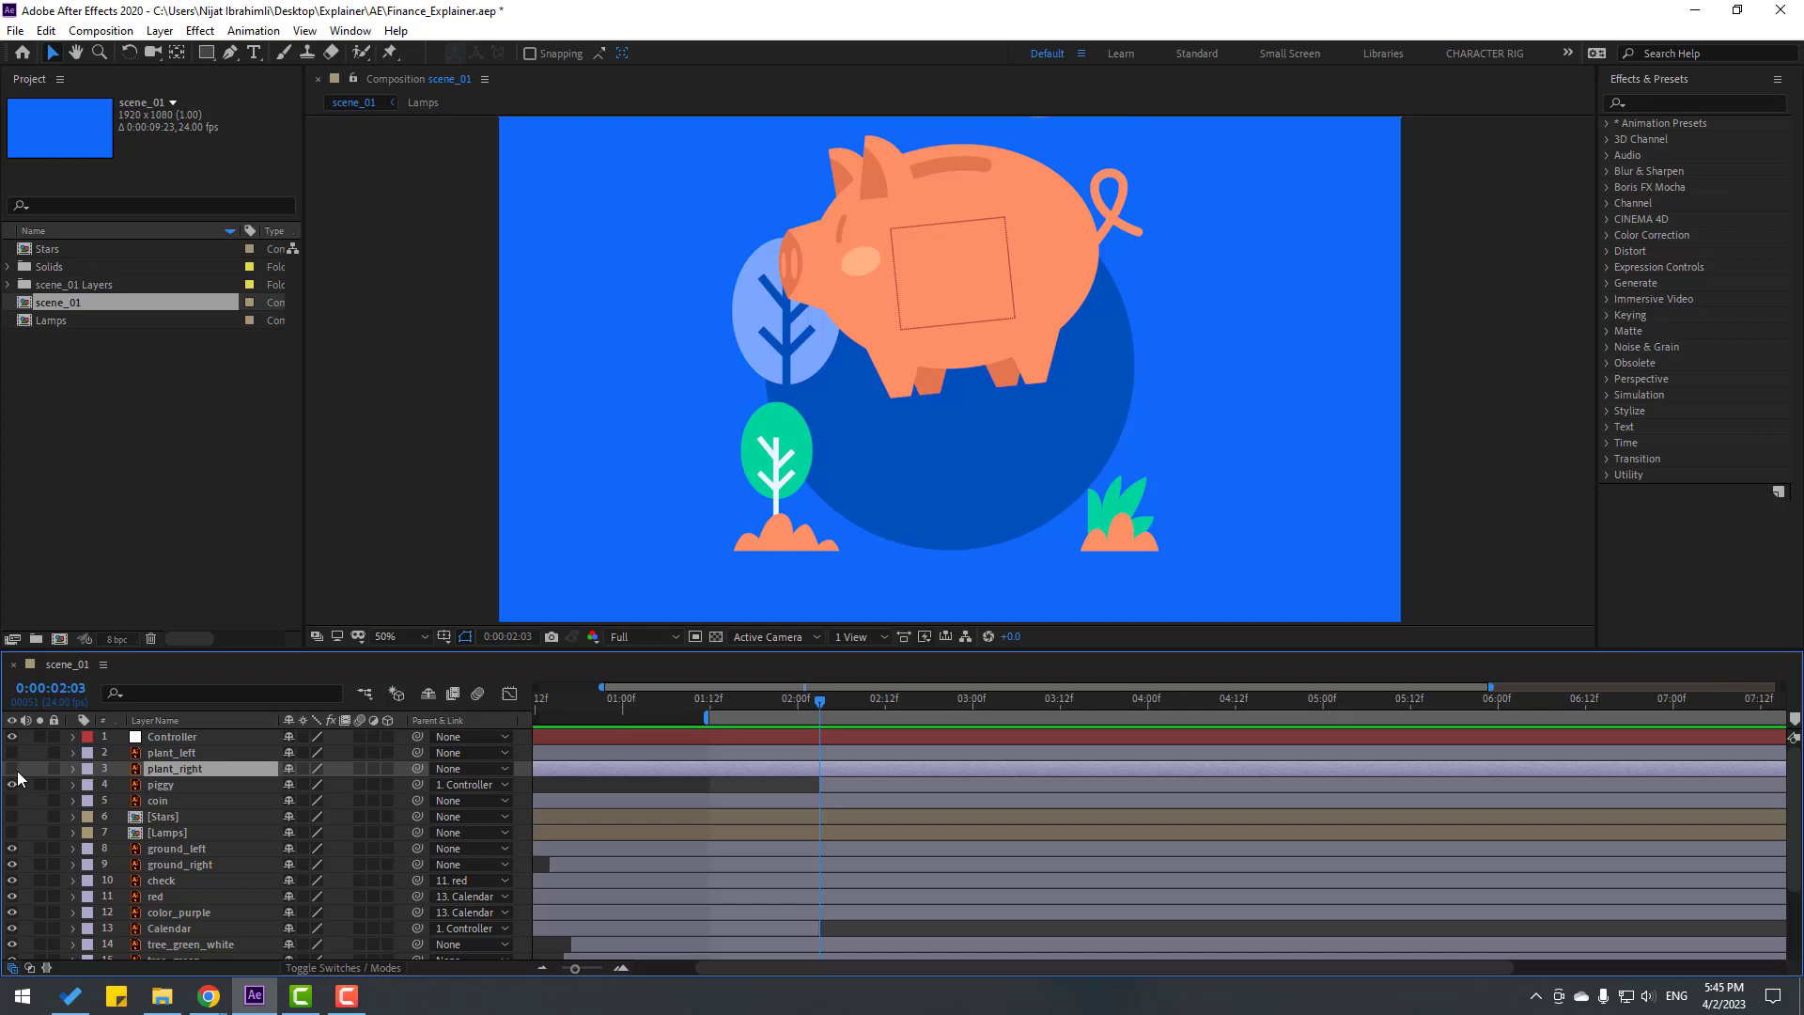
pyautogui.moveTo(772, 706); pyautogui.dragTo(908, 714)
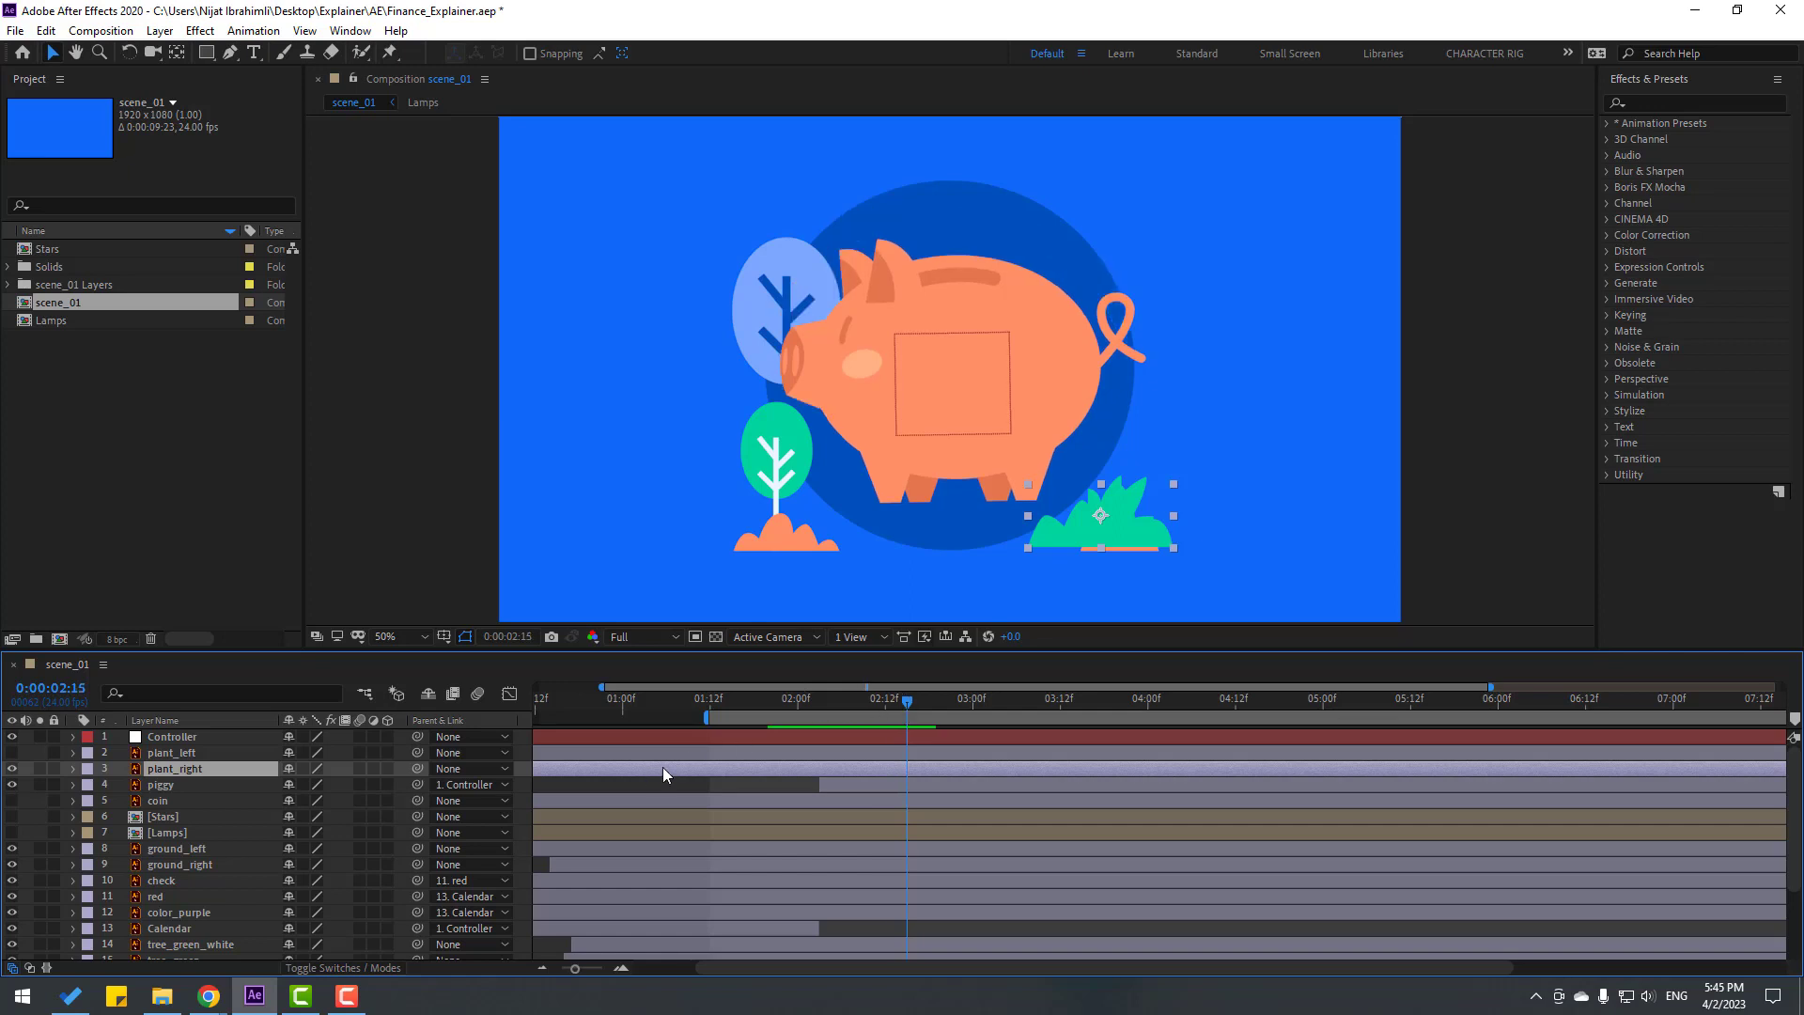
pyautogui.moveTo(622, 775); pyautogui.dragTo(1020, 775)
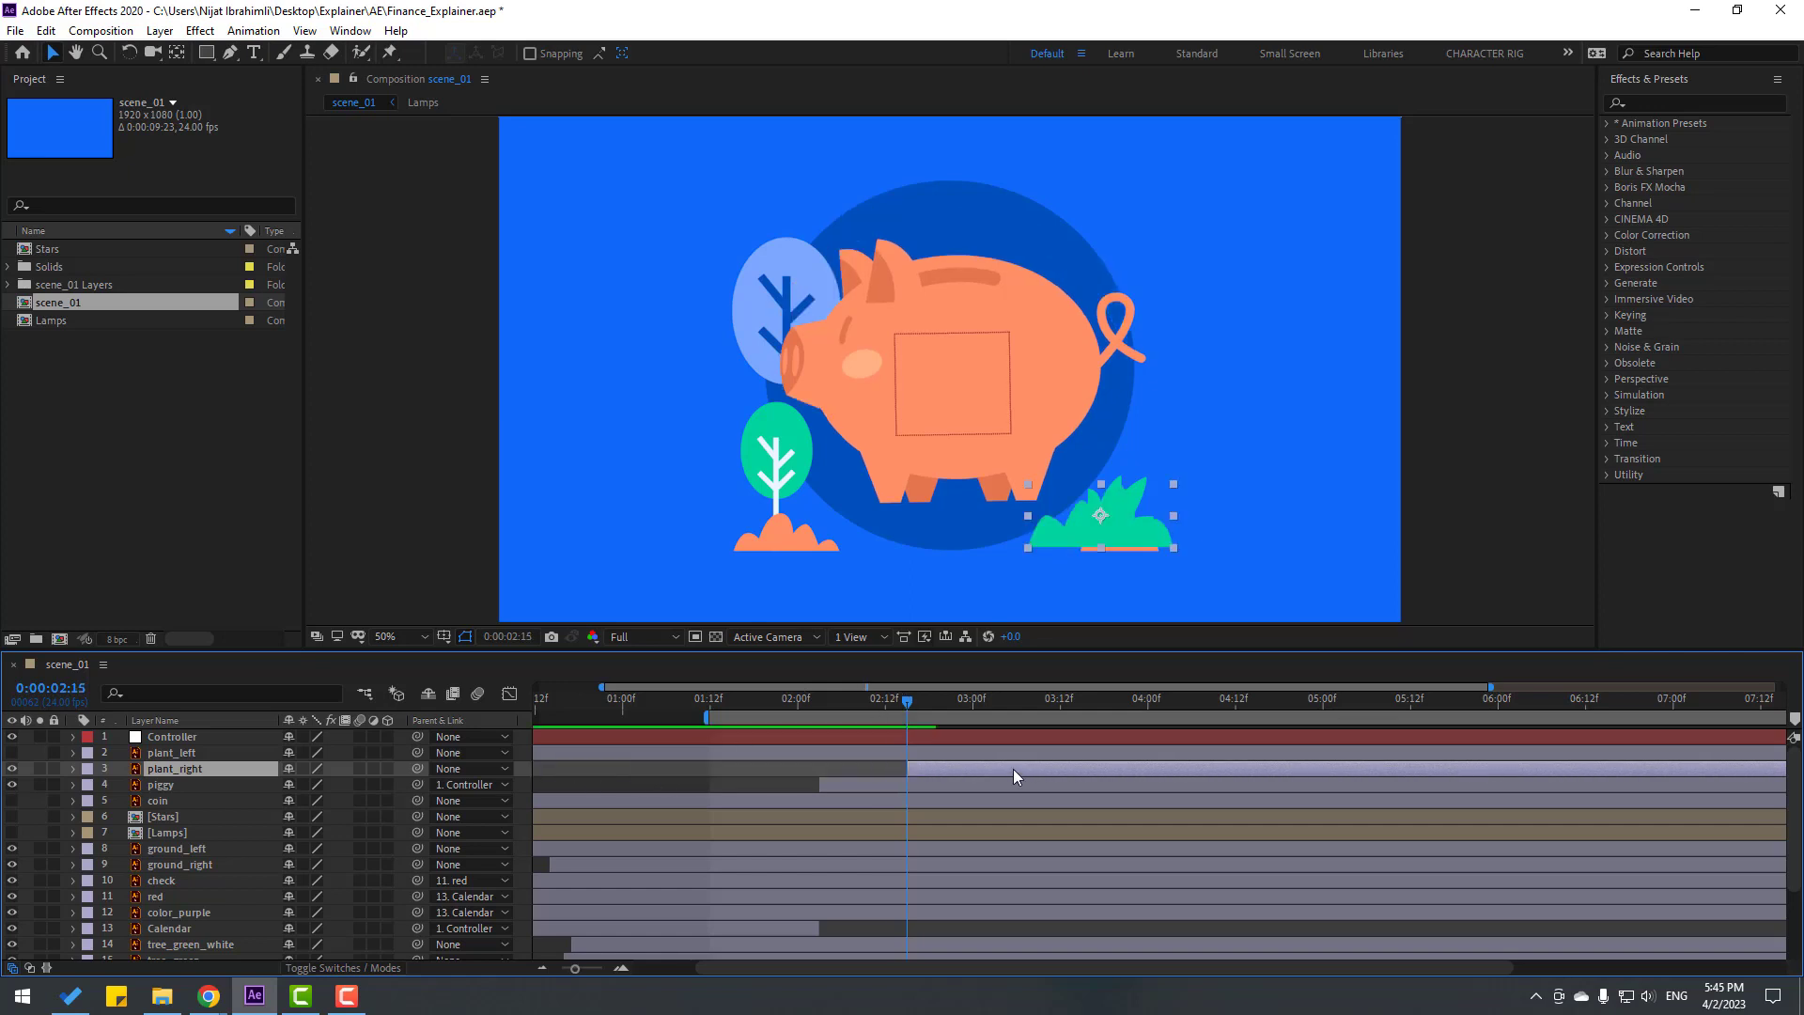
# Keyframe plant_right's vertical Position at 1003 on 0:00:02:15, 782 on 0:00:03:01, and 864 on 0:00:03:11.
pyautogui.hotkey('alt', 'shift', 'p')
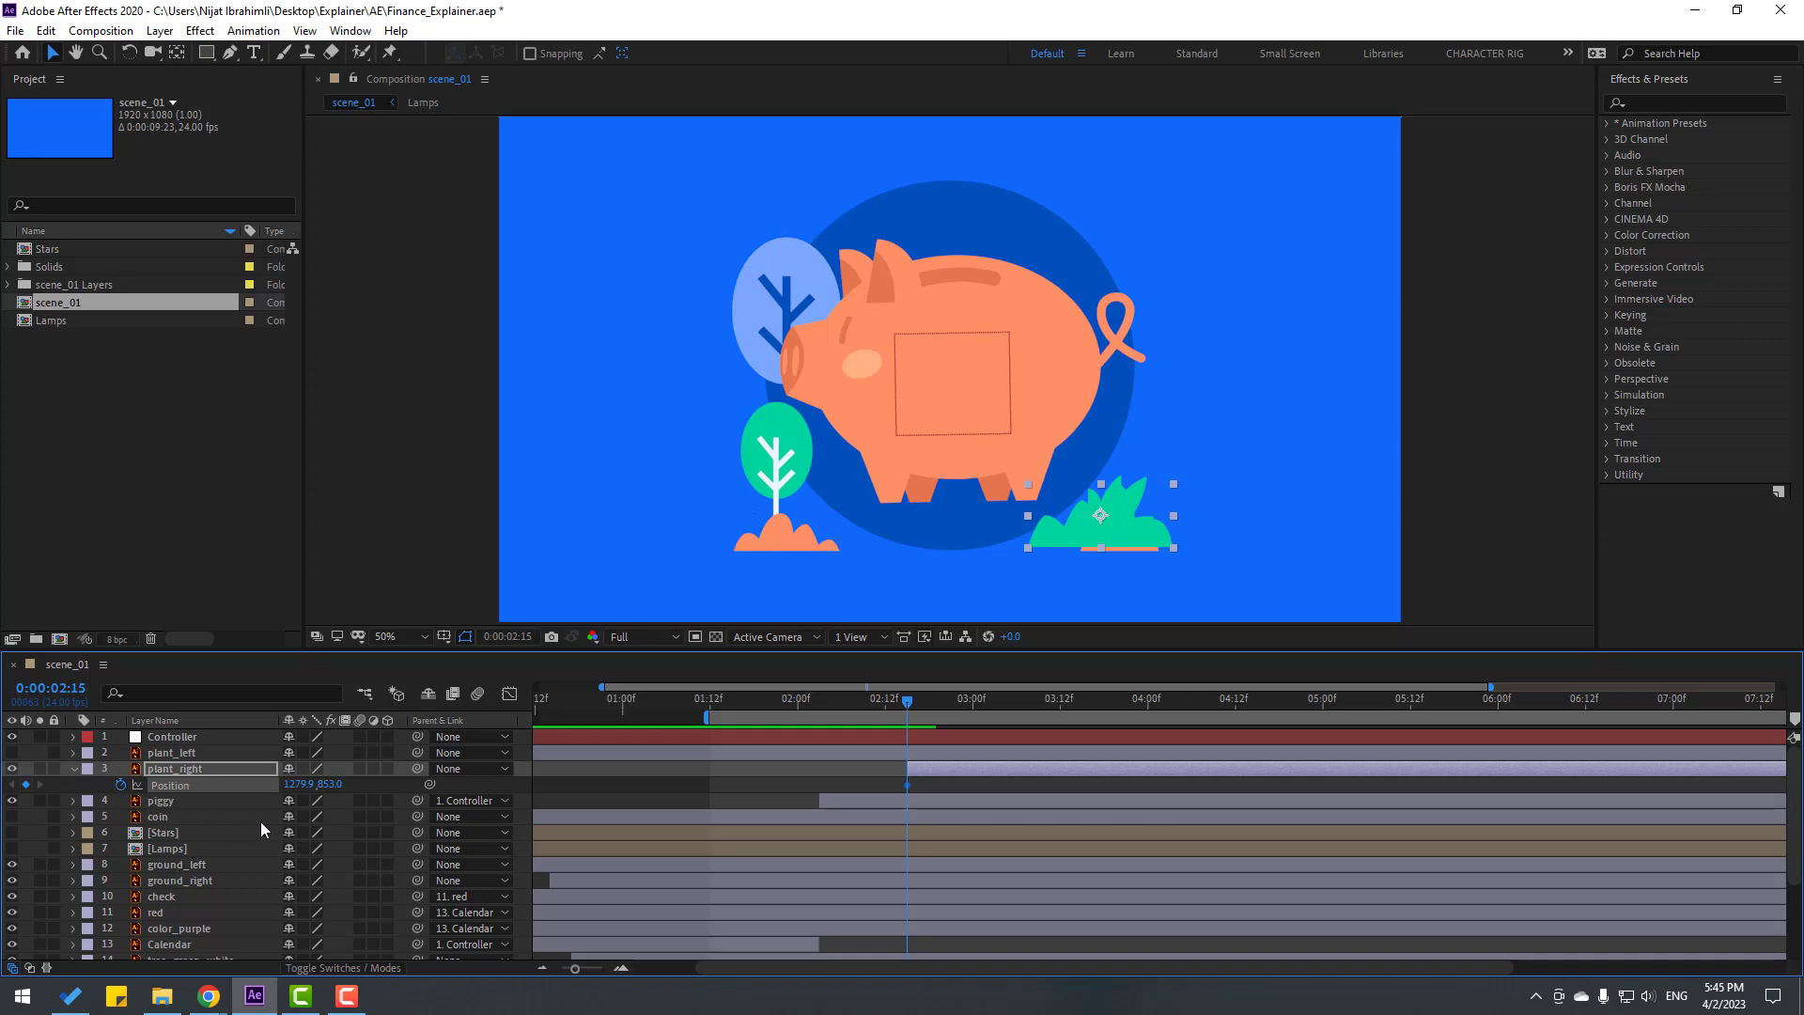
pyautogui.moveTo(331, 784); pyautogui.dragTo(467, 791)
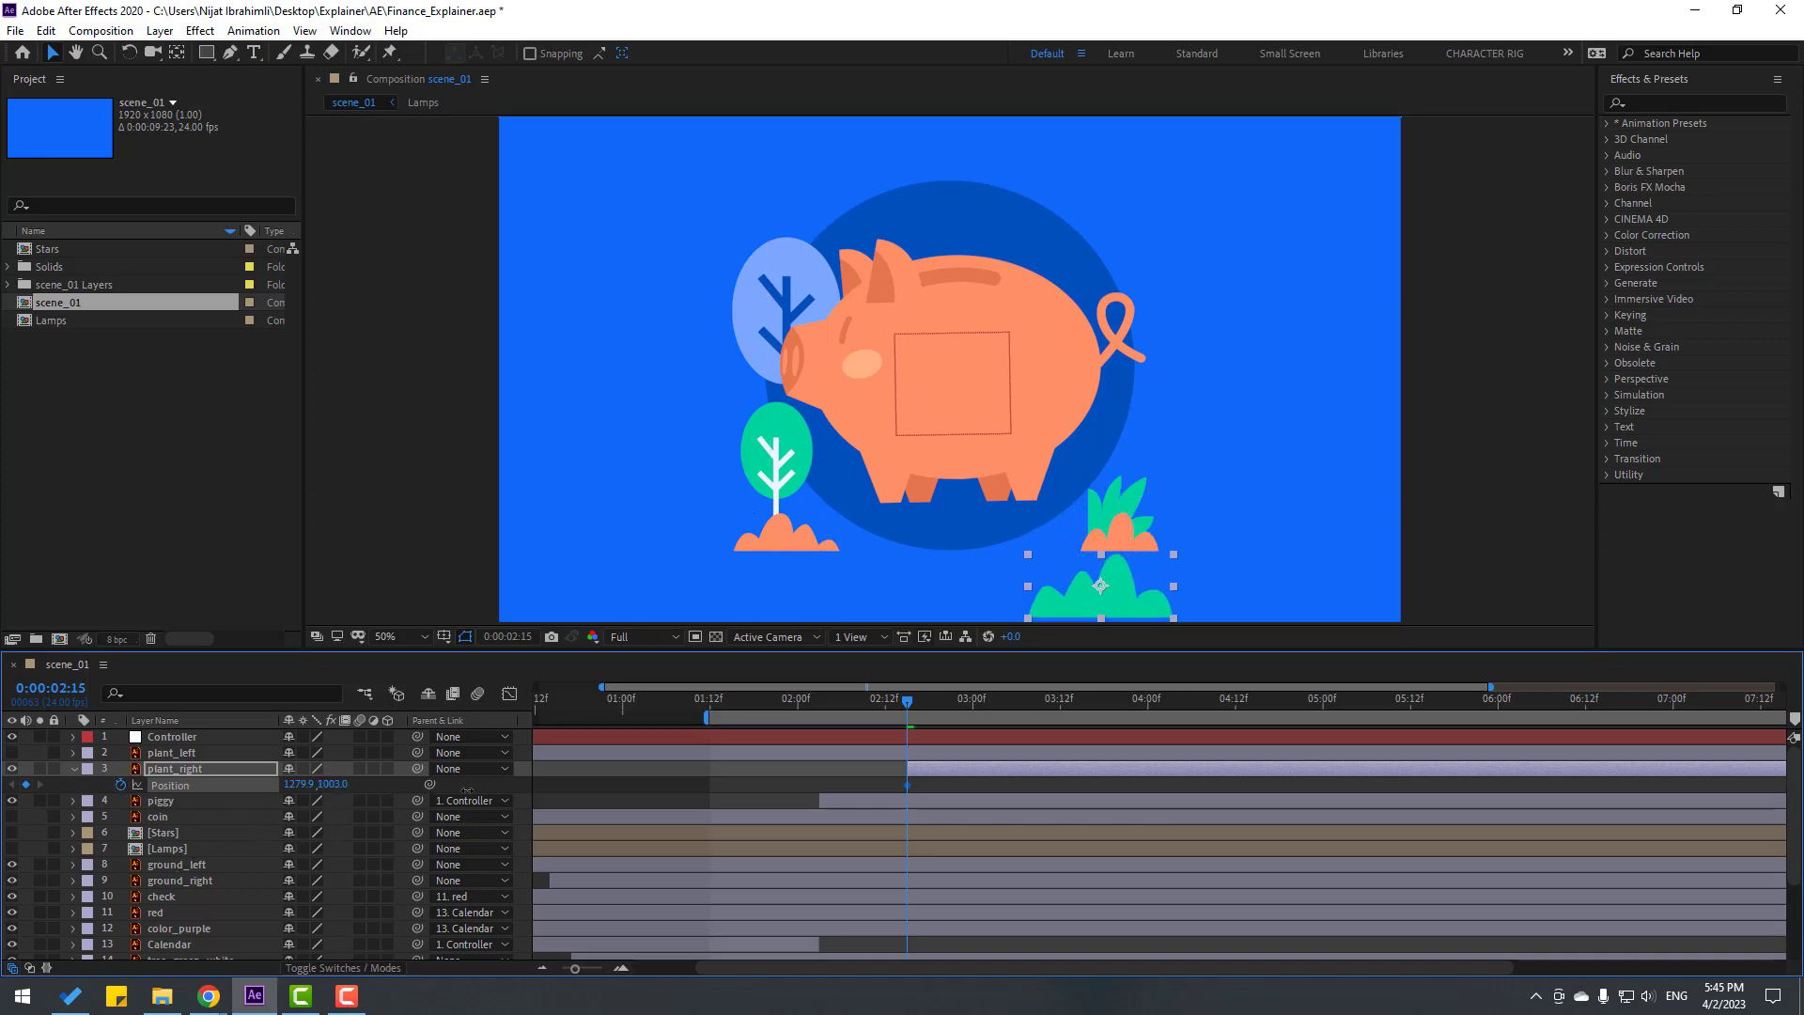
pyautogui.hotkey('shift', 'pagedown')
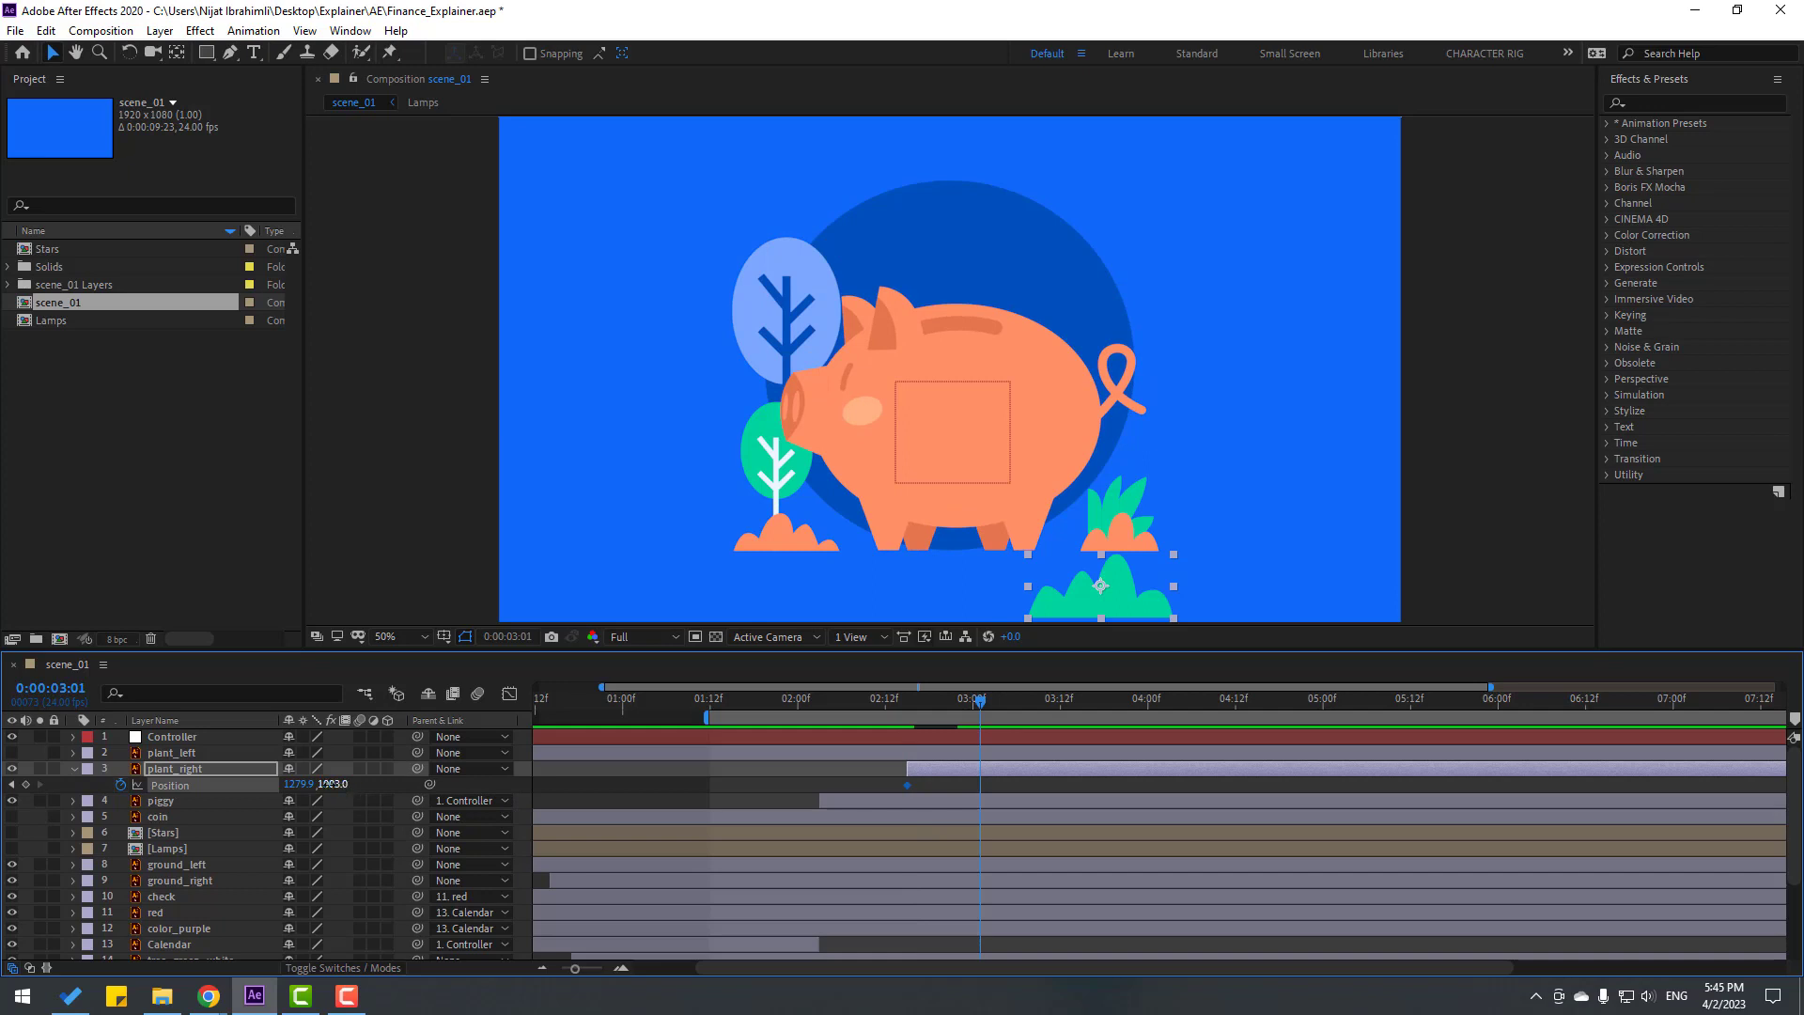
pyautogui.moveTo(330, 783); pyautogui.dragTo(124, 826)
pyautogui.hotkey('shift', 'pagedown')
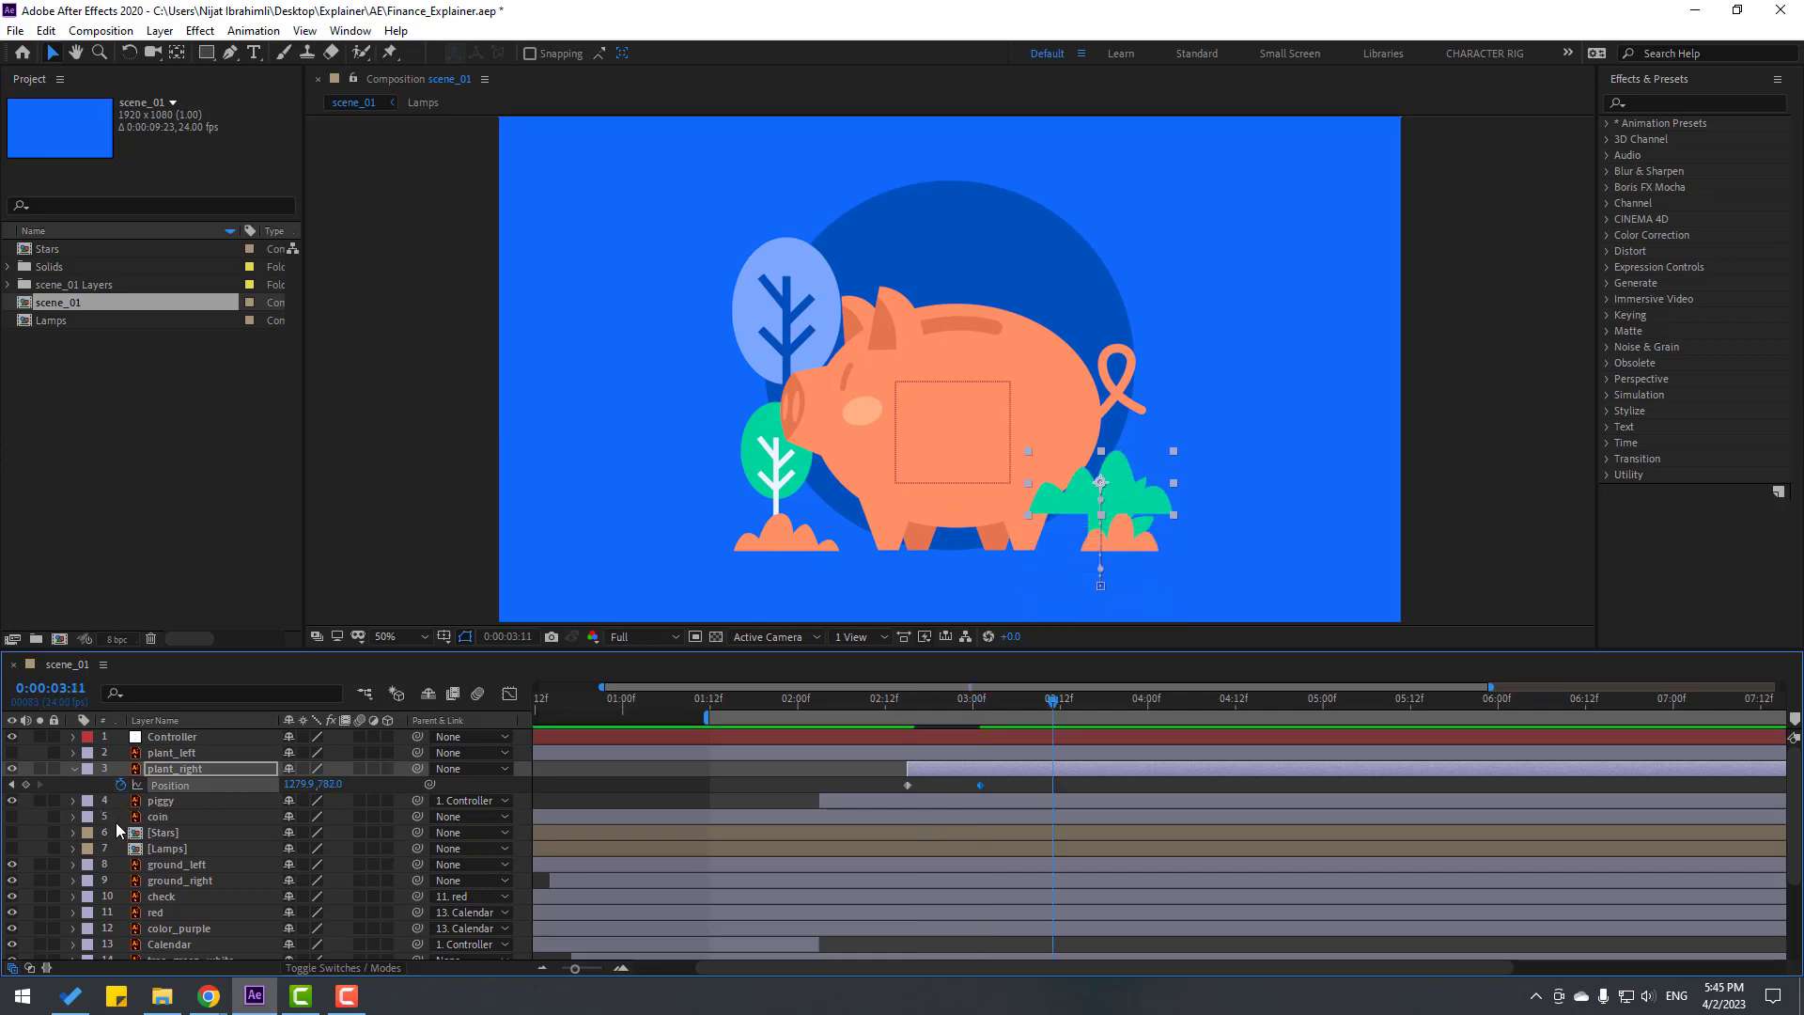
pyautogui.moveTo(331, 783); pyautogui.dragTo(414, 799)
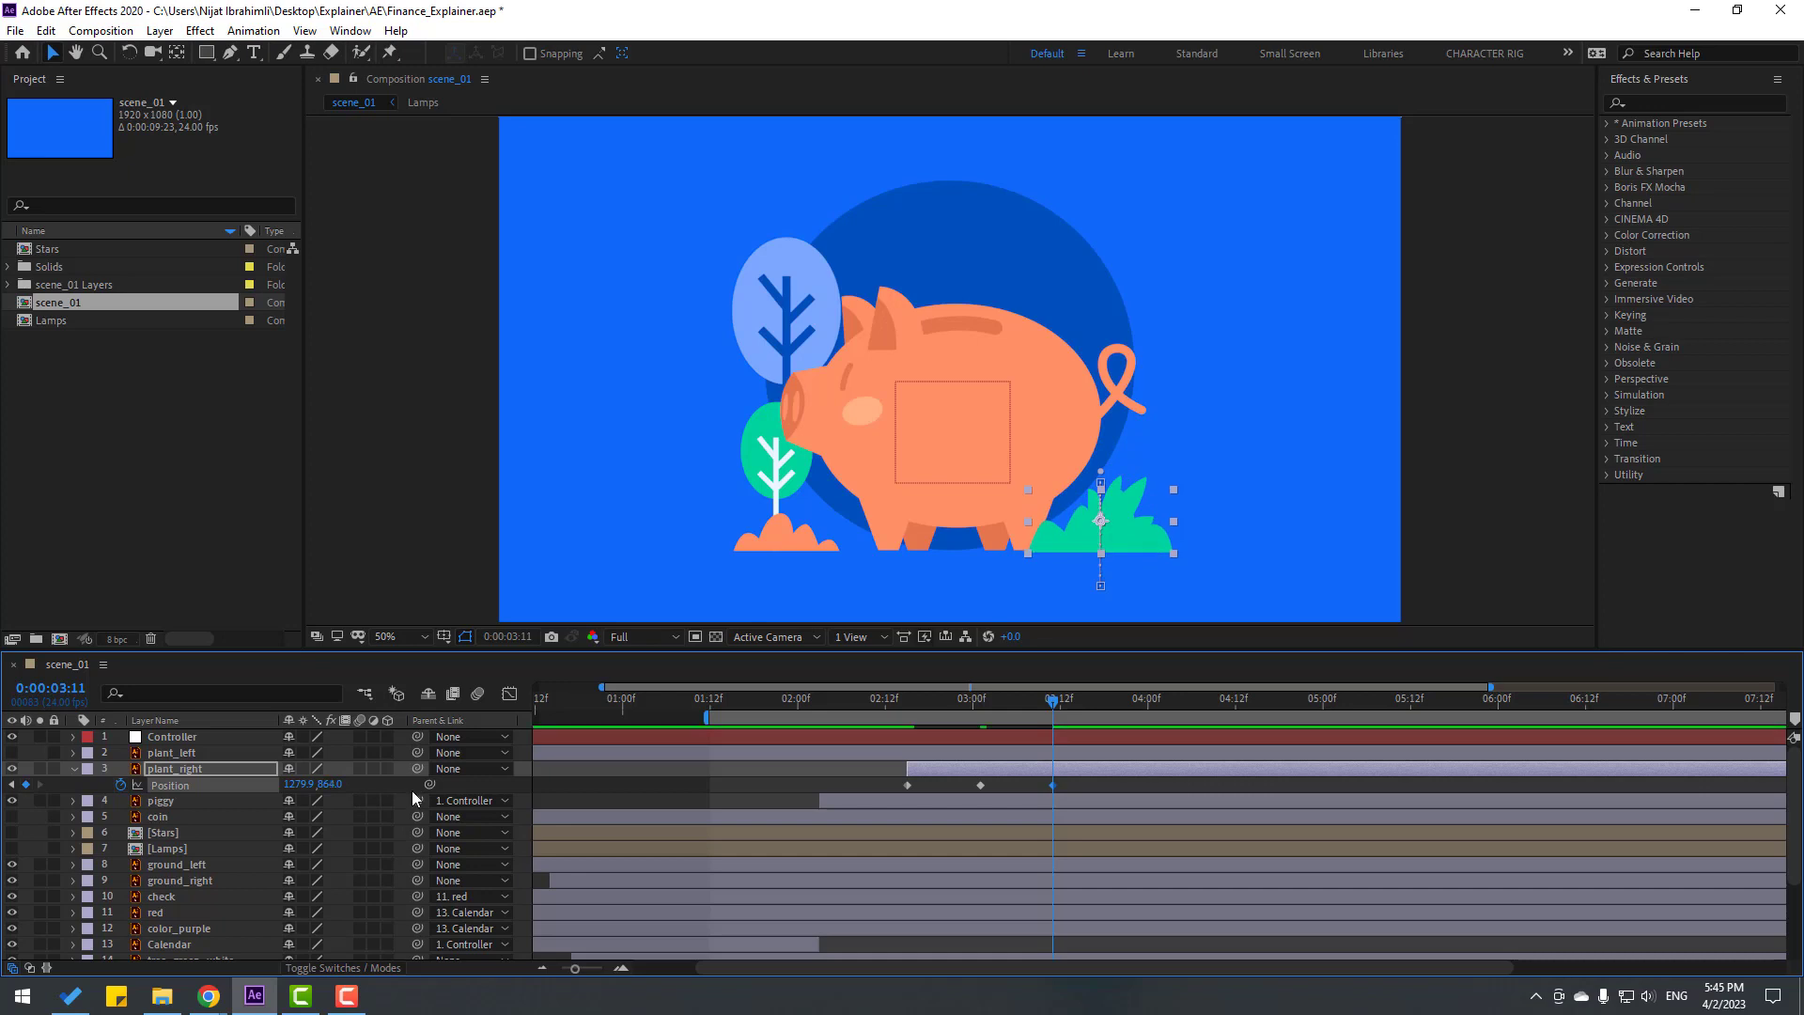
# Add small settle keyframes to plant_right's vertical Position: 856 at 0:00:03:14 and 864 at 0:00:03:17.
pyautogui.press('pagedown')
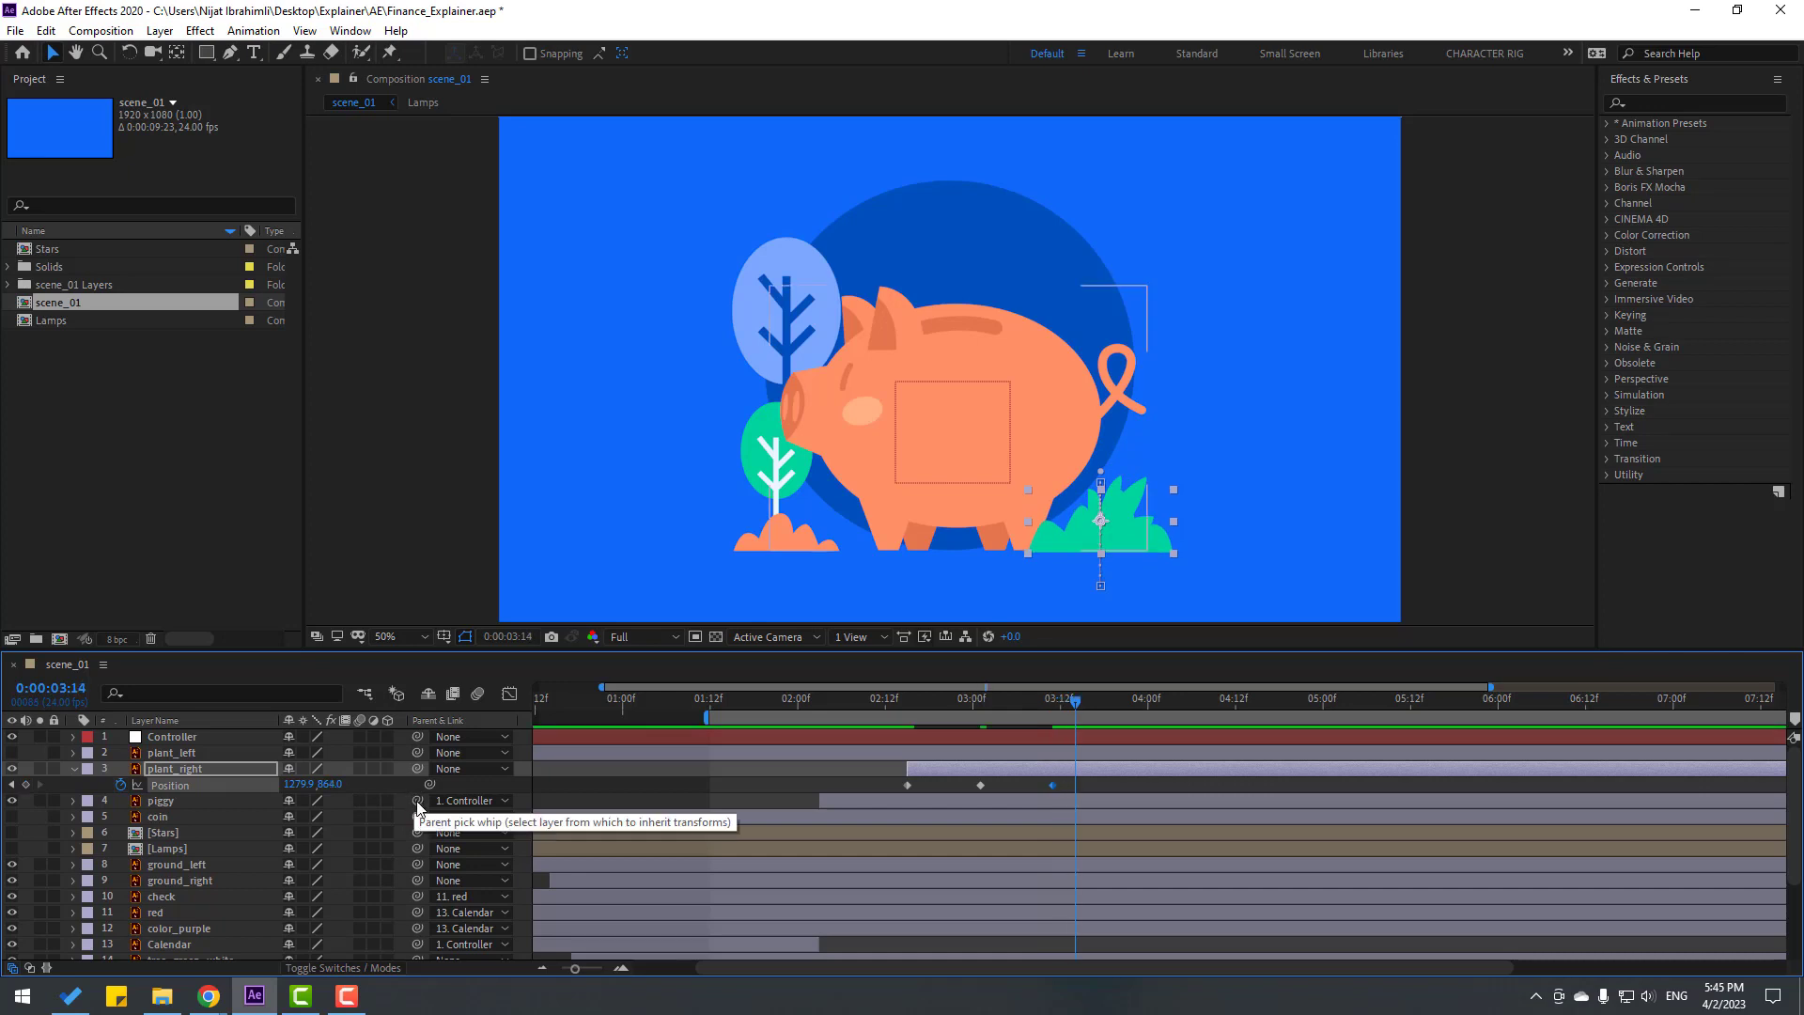
pyautogui.press('Up')
pyautogui.press('Up')
pyautogui.press('Up')
pyautogui.press('Up')
pyautogui.press('pagedown')
pyautogui.press('pagedown')
pyautogui.press('pagedown')
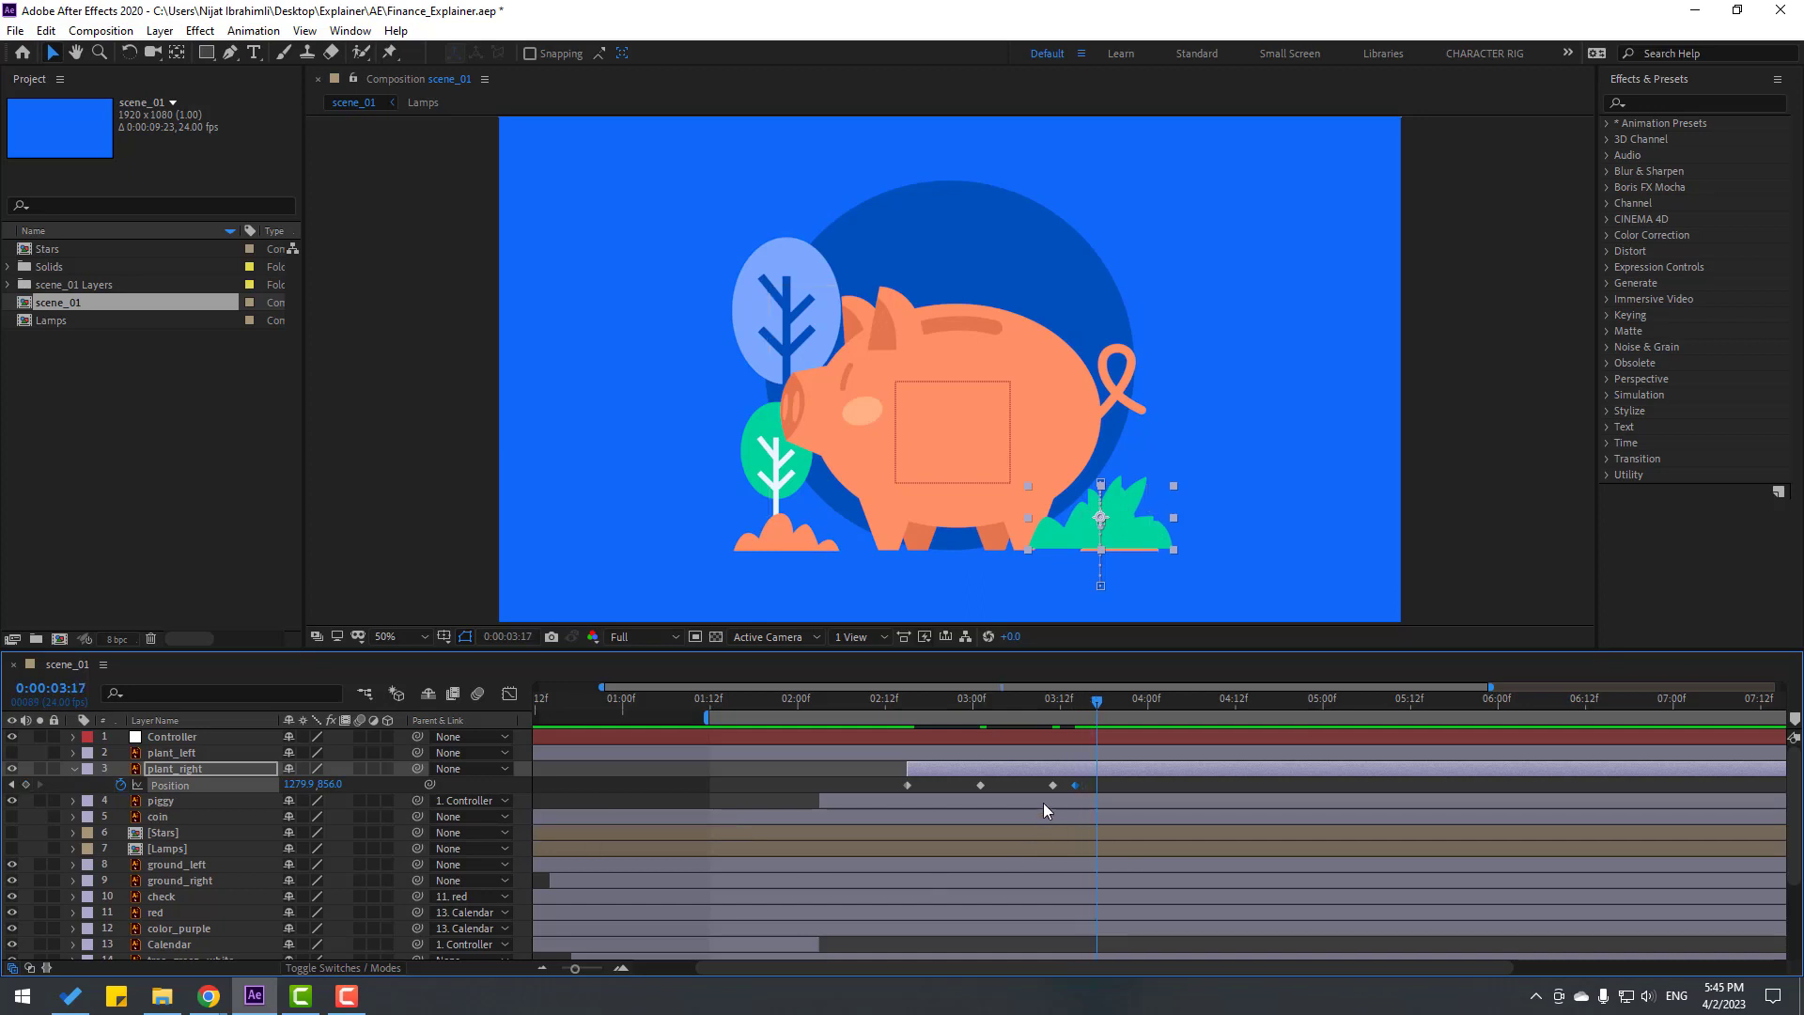
pyautogui.press('Down')
pyautogui.press('Down')
pyautogui.press('Down')
pyautogui.press('Down')
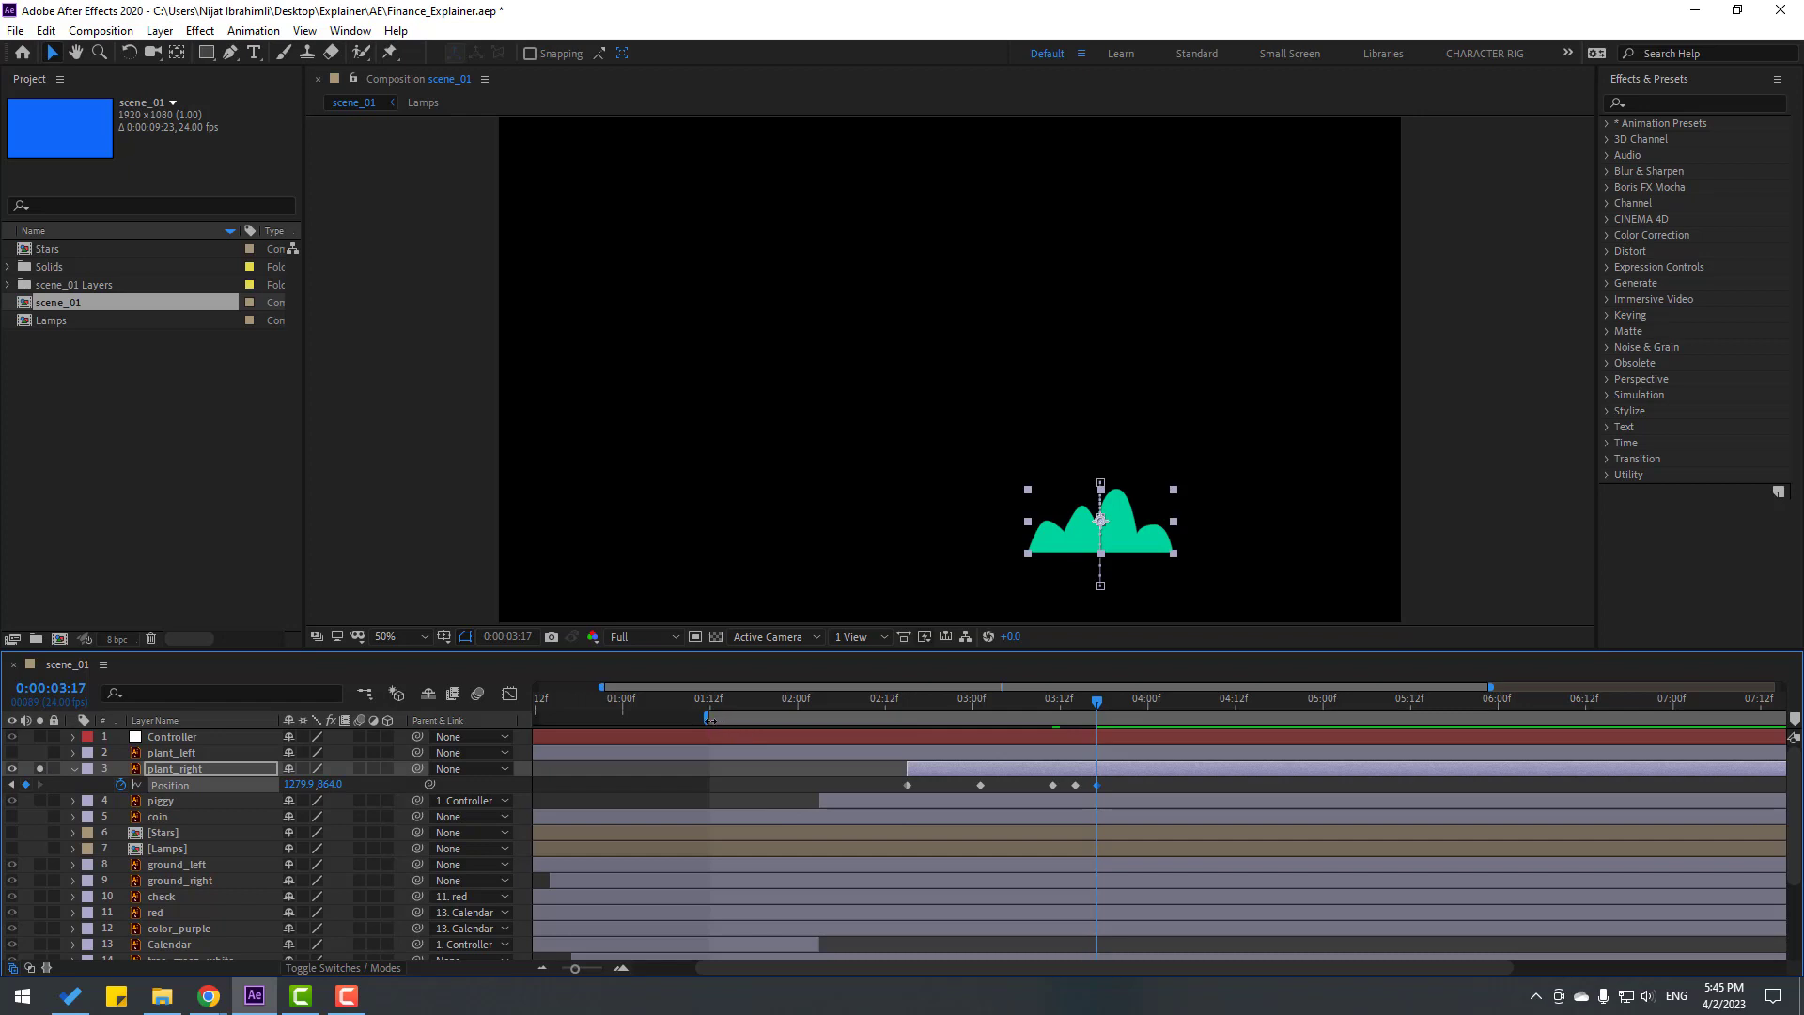
# Preview plant_right alone with the work area starting at 0:00:02:12, and apply Easy Ease to all its Position keyframes.
pyautogui.moveTo(709, 719); pyautogui.dragTo(883, 719)
pyautogui.press('space')
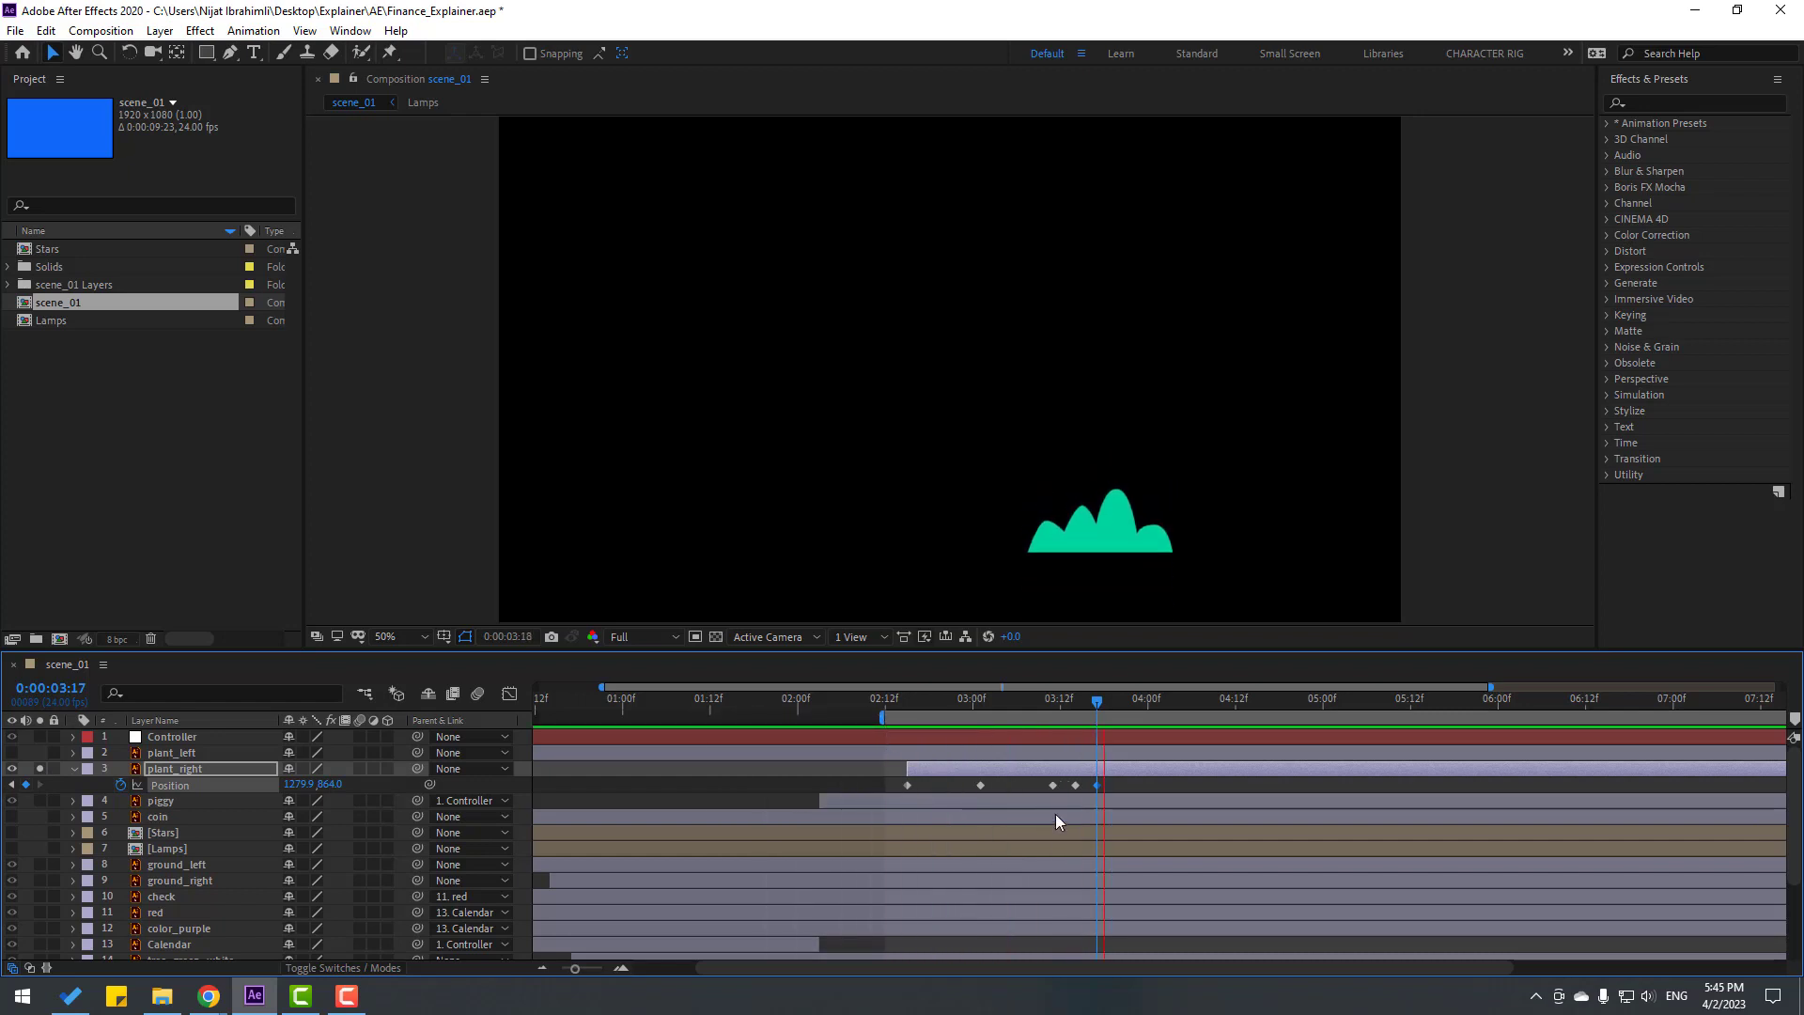
pyautogui.moveTo(1131, 789); pyautogui.dragTo(897, 794)
pyautogui.rightClick(907, 784)
pyautogui.moveTo(1076, 772)
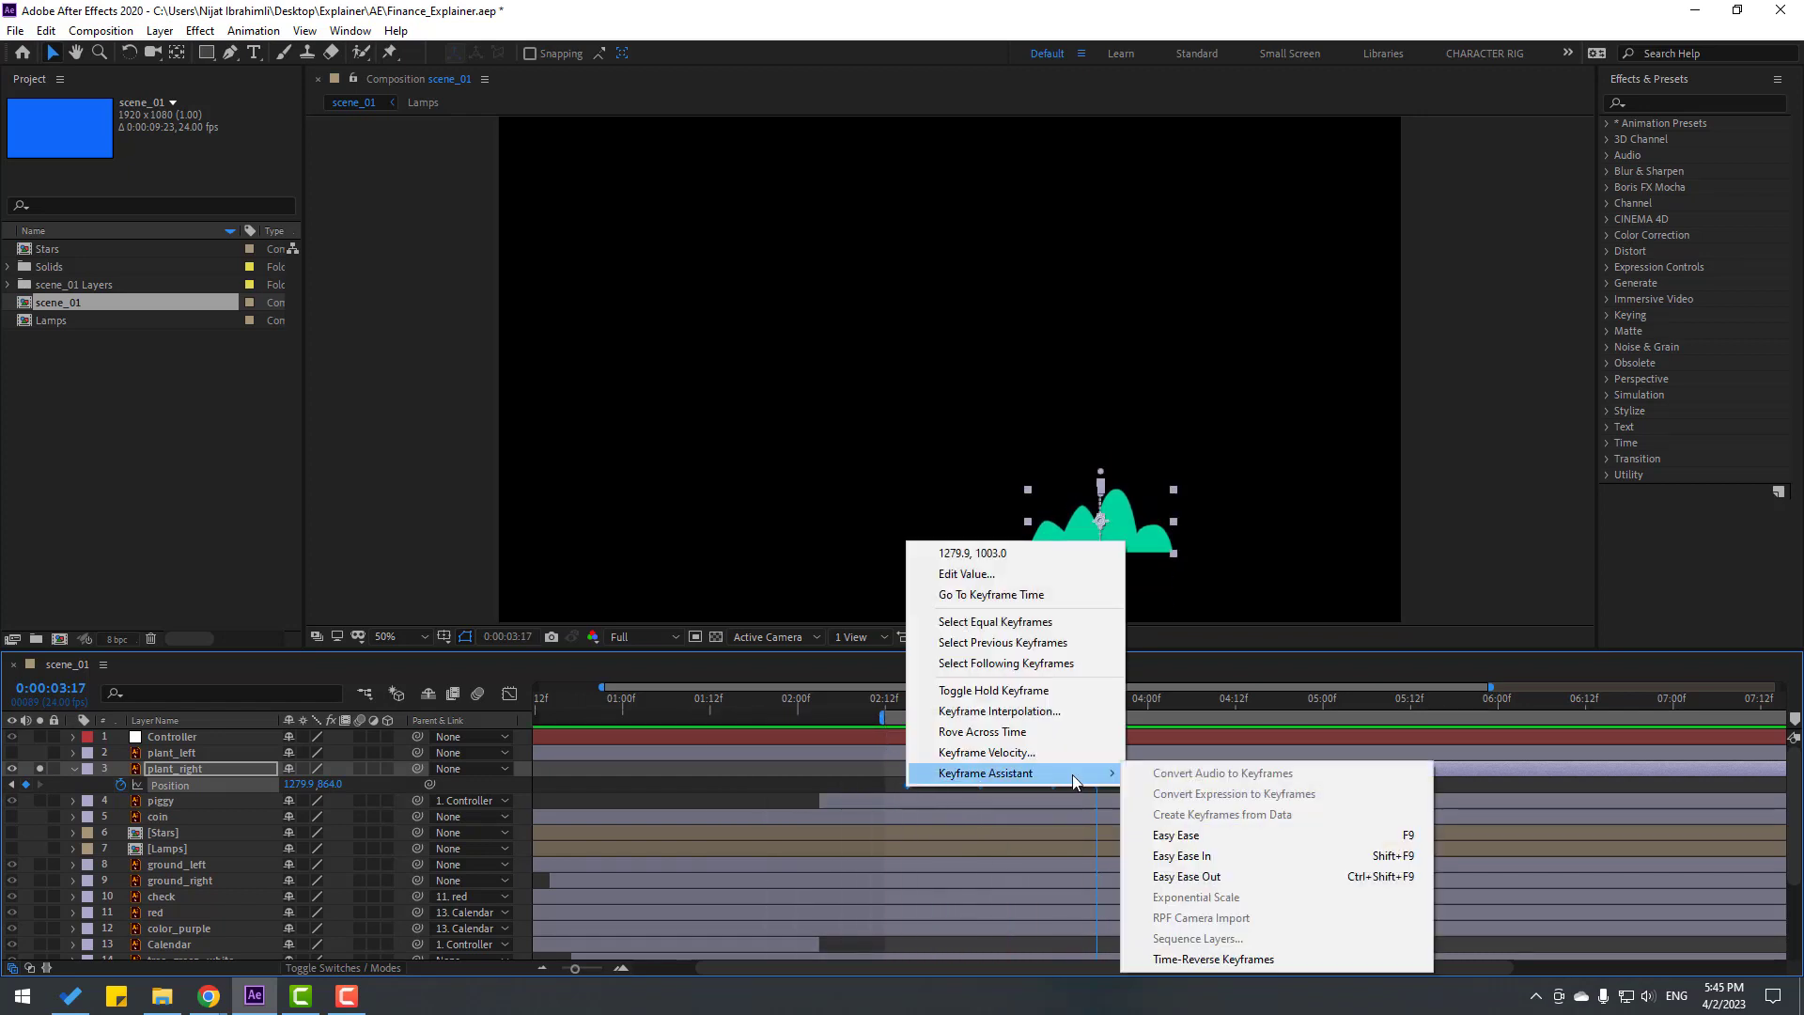
pyautogui.click(1191, 836)
# Compress plant_right's Position keyframes to end at 0:00:03:09, and reshape the speed curve to peak just before 0:00:02:21.
pyautogui.moveTo(1129, 786); pyautogui.dragTo(884, 809)
pyautogui.click(510, 694)
pyautogui.click(929, 703)
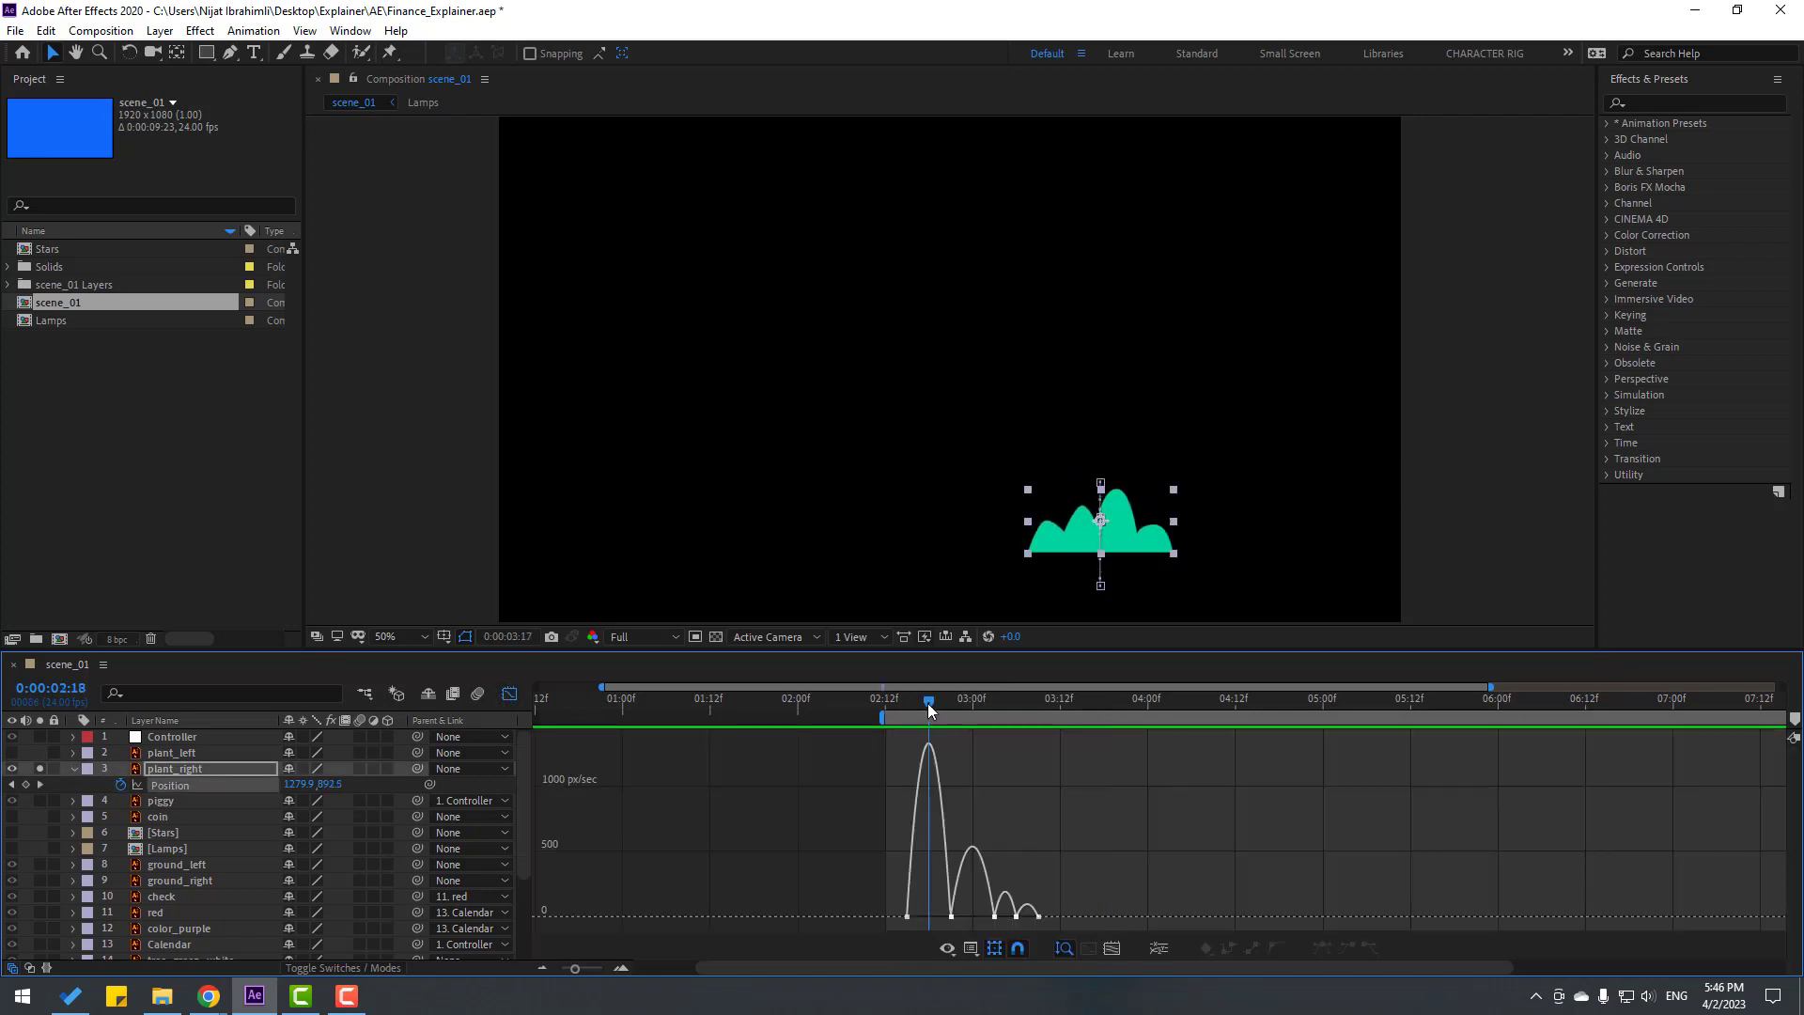
pyautogui.press('=')
pyautogui.press('=')
pyautogui.press('=')
pyautogui.press('-')
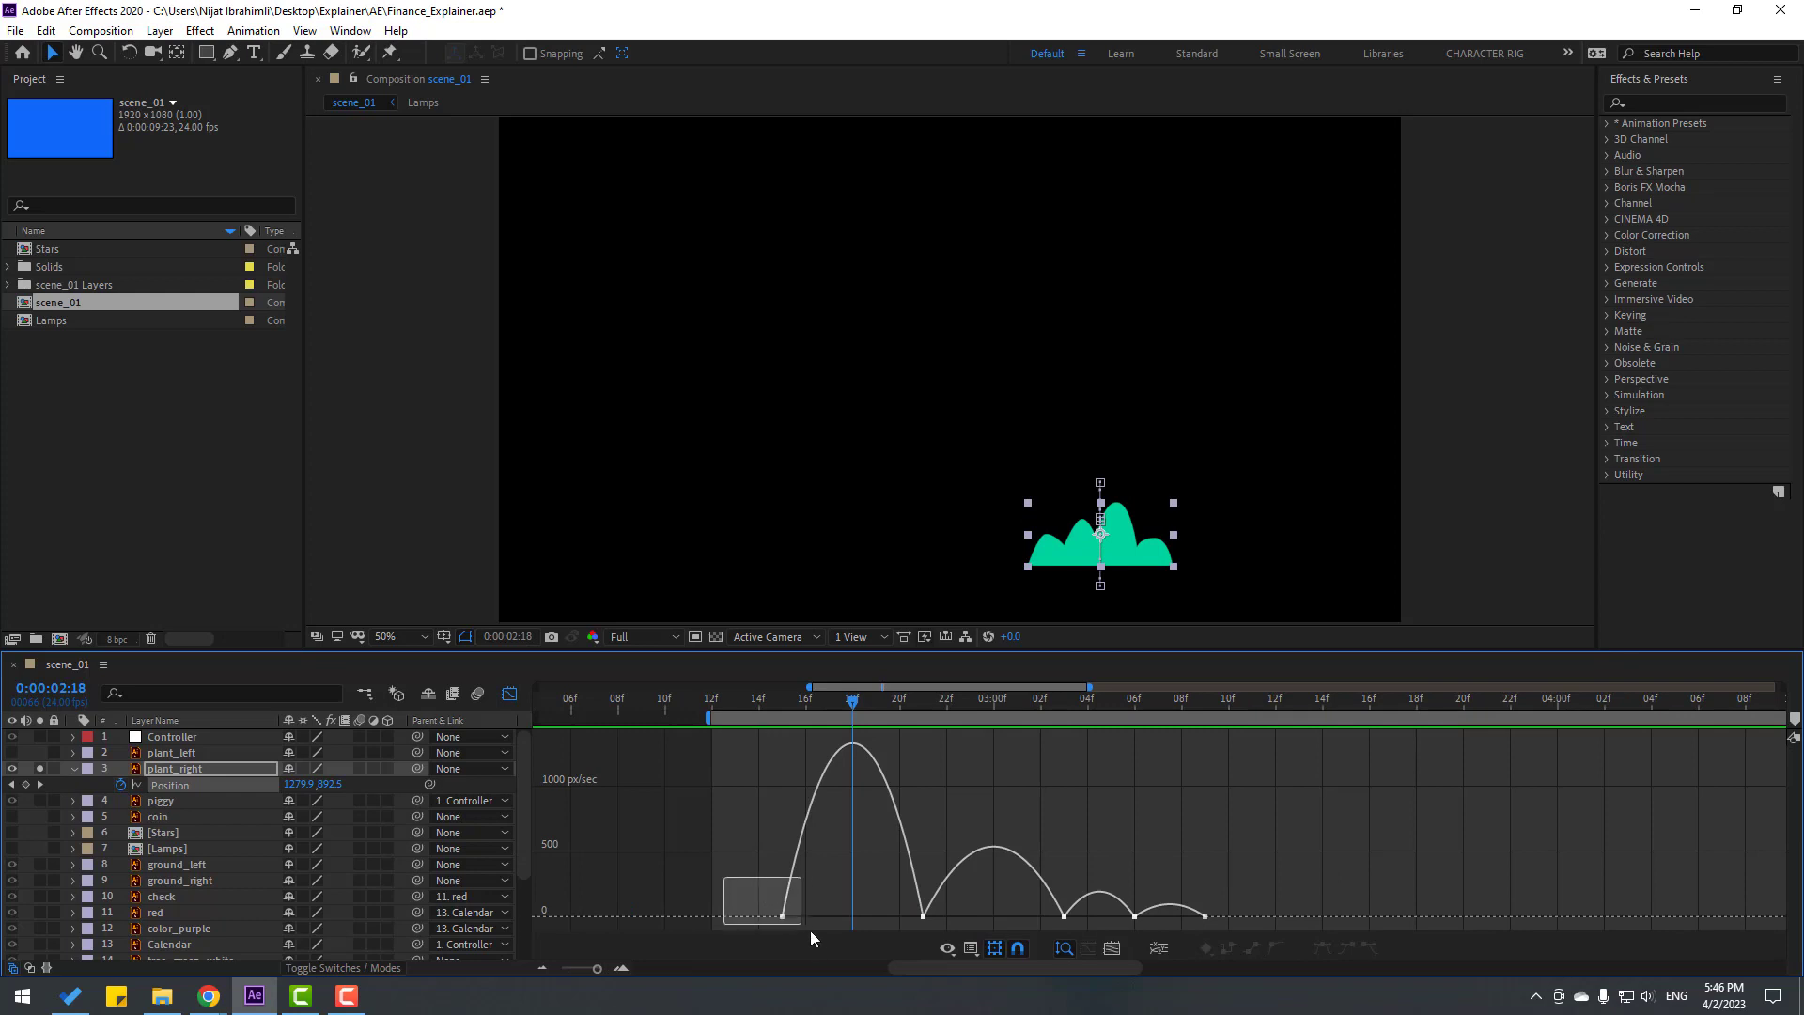
pyautogui.moveTo(810, 933); pyautogui.dragTo(911, 917)
pyautogui.press('space')
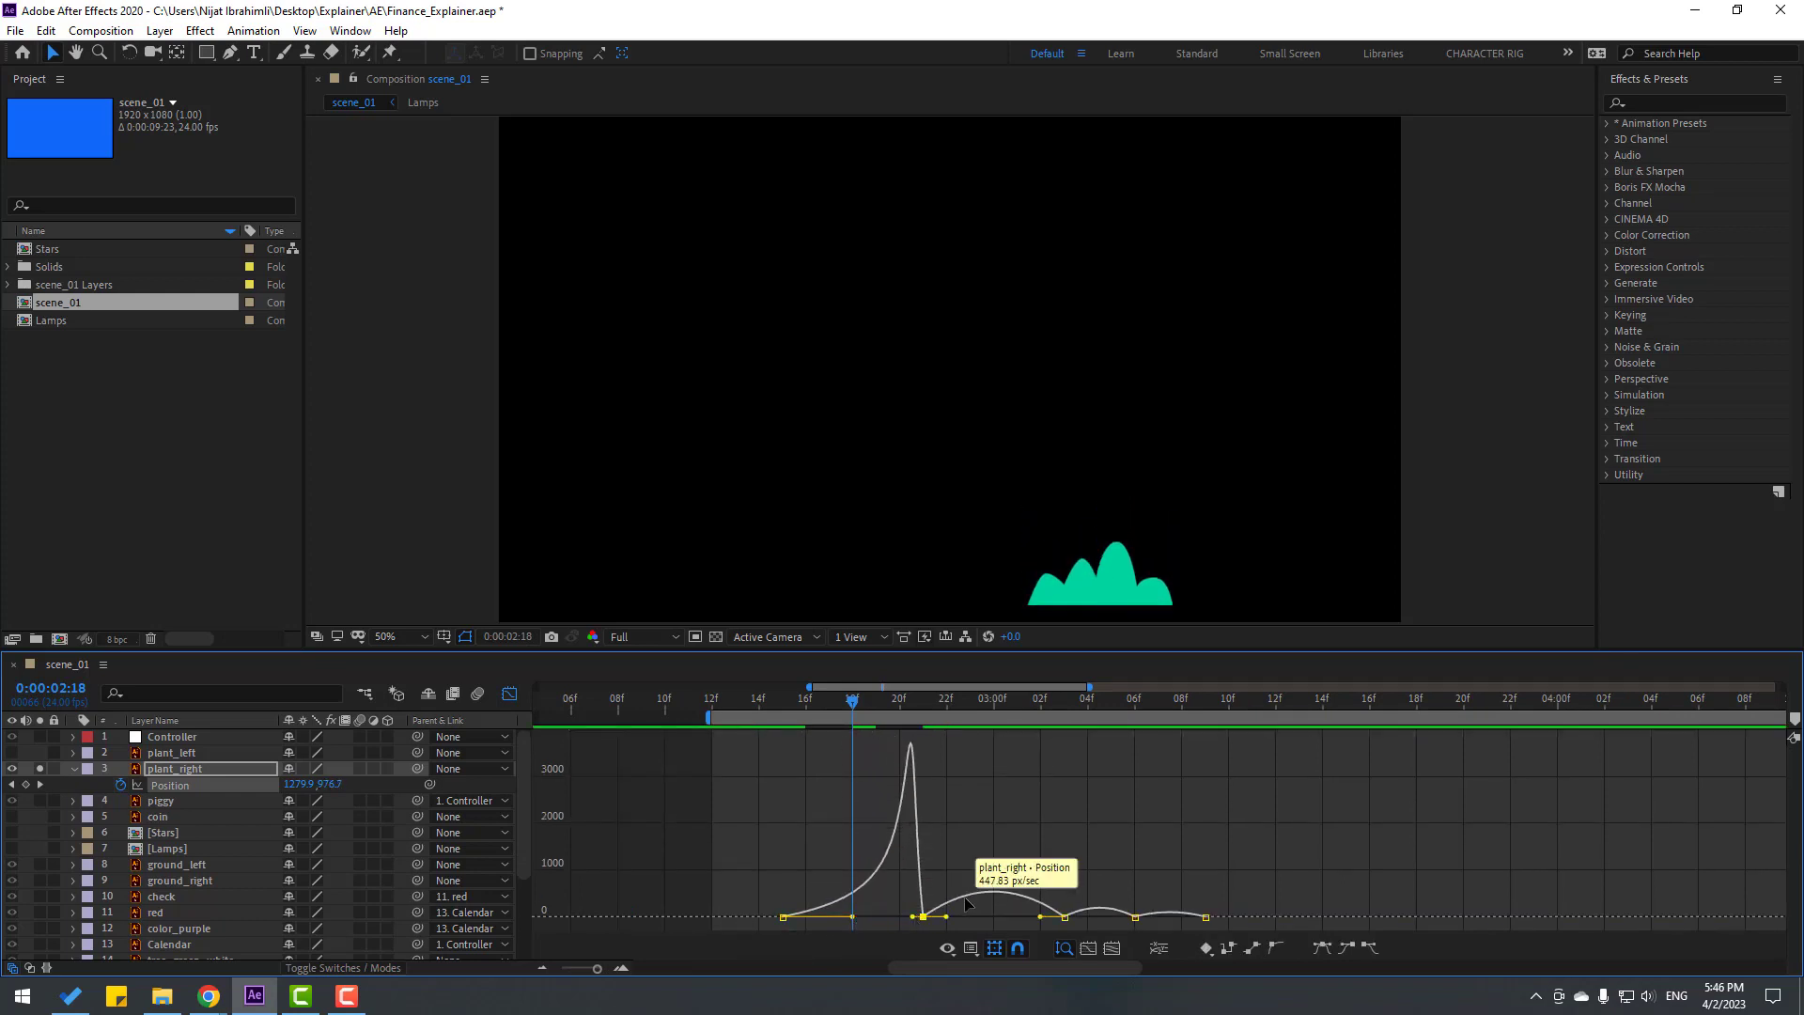
pyautogui.press('space')
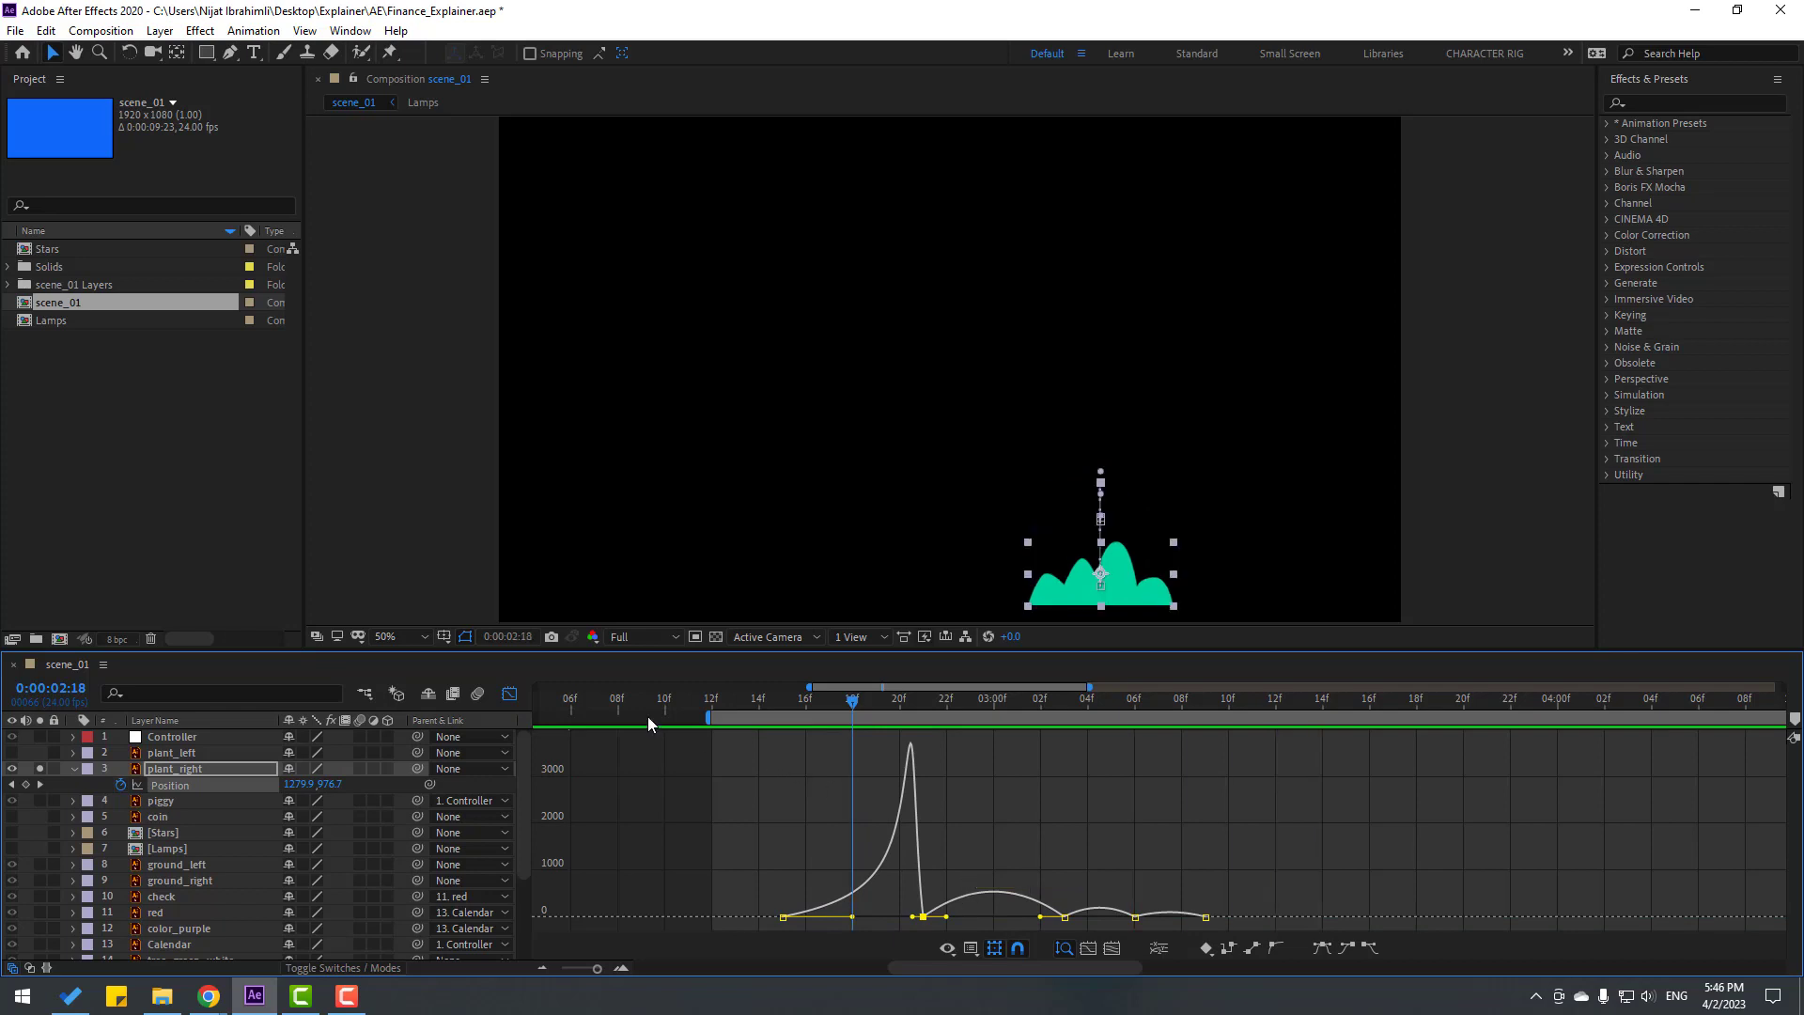
# Set the spatial interpolation of plant_right's Position keyframes at 0:00:03:03, 0:00:03:06 and 0:00:03:09 to Linear.
pyautogui.click(509, 693)
pyautogui.press('-')
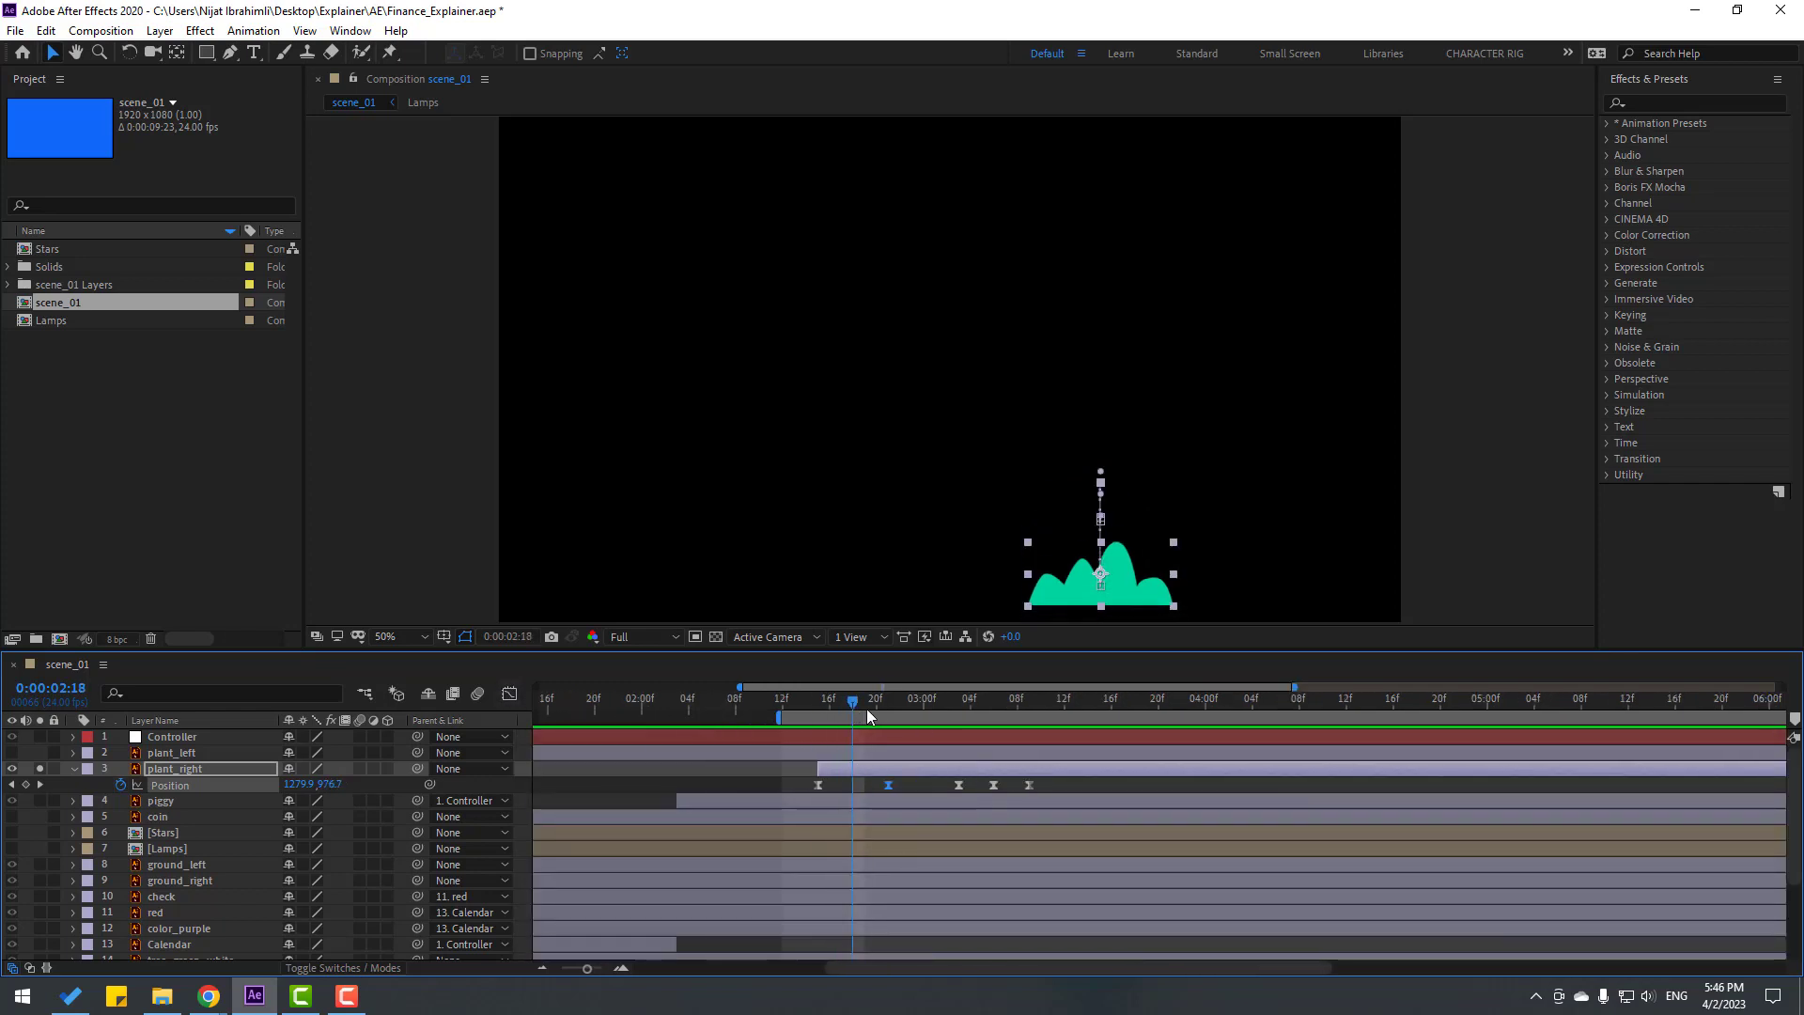
pyautogui.moveTo(867, 714); pyautogui.dragTo(960, 724)
pyautogui.scroll(4, 1071, 564)
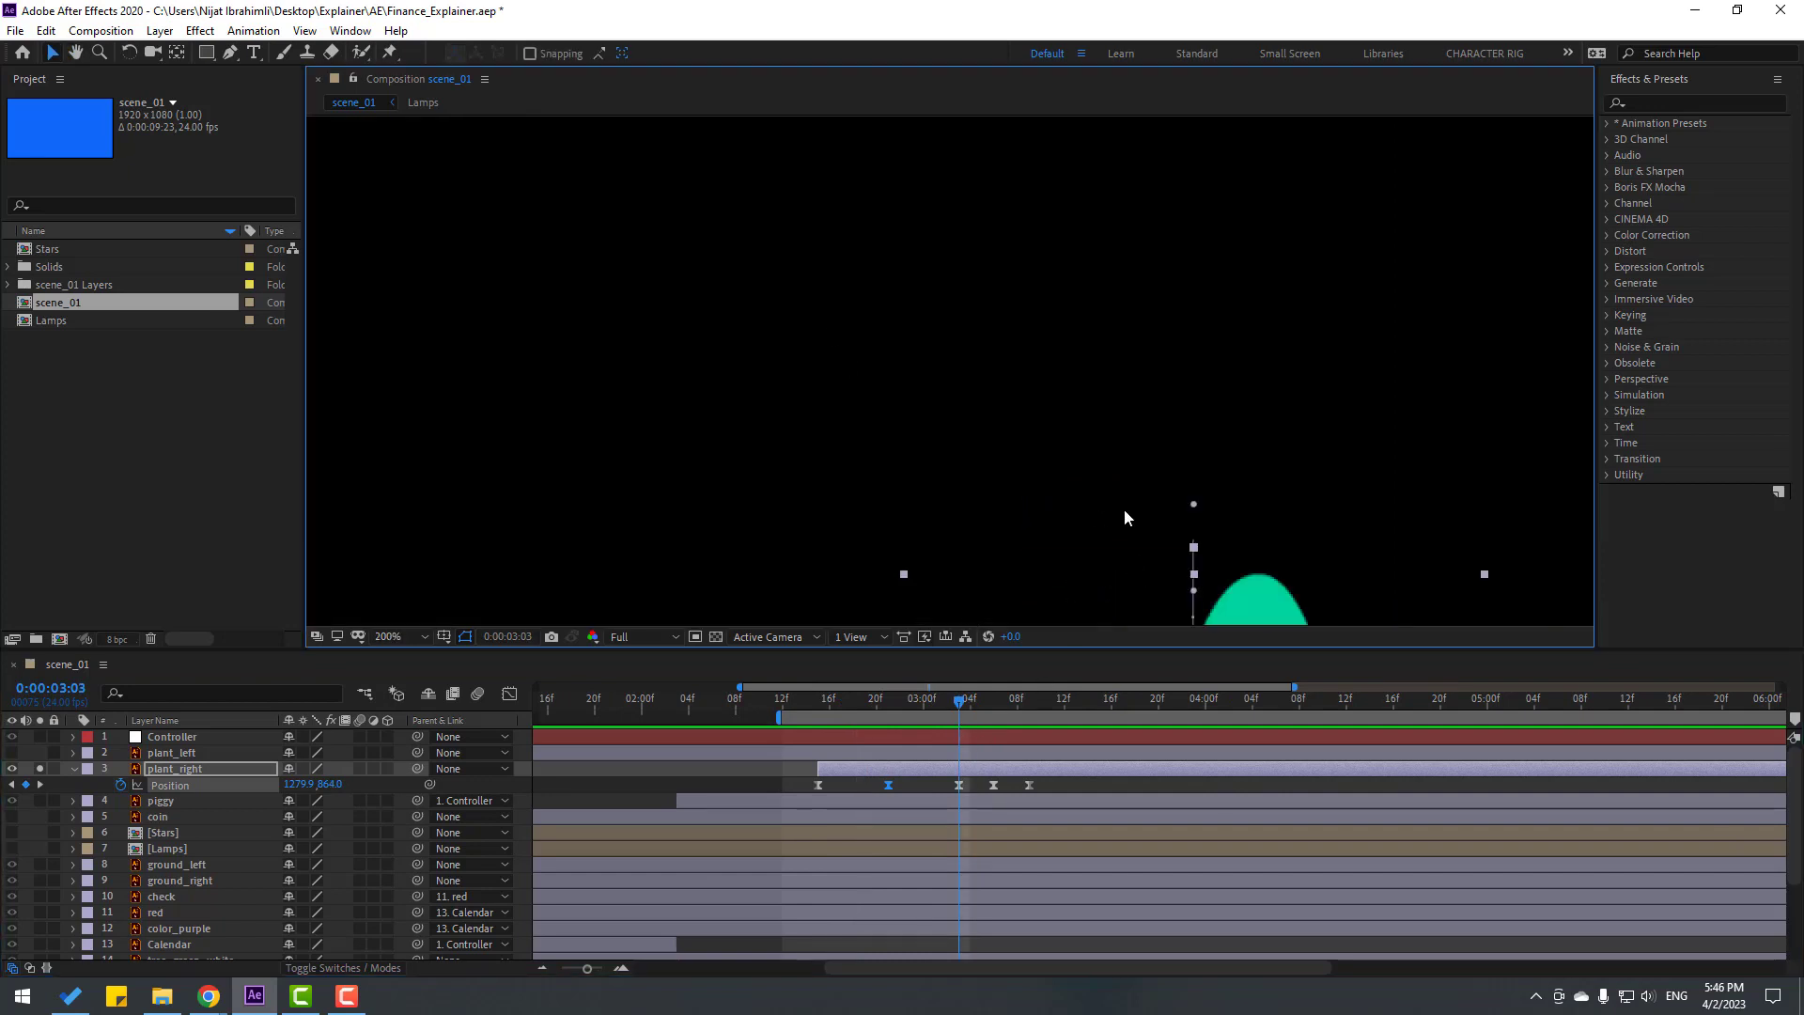
pyautogui.moveTo(1124, 510); pyautogui.dragTo(936, 461)
pyautogui.moveTo(889, 703); pyautogui.dragTo(1033, 697)
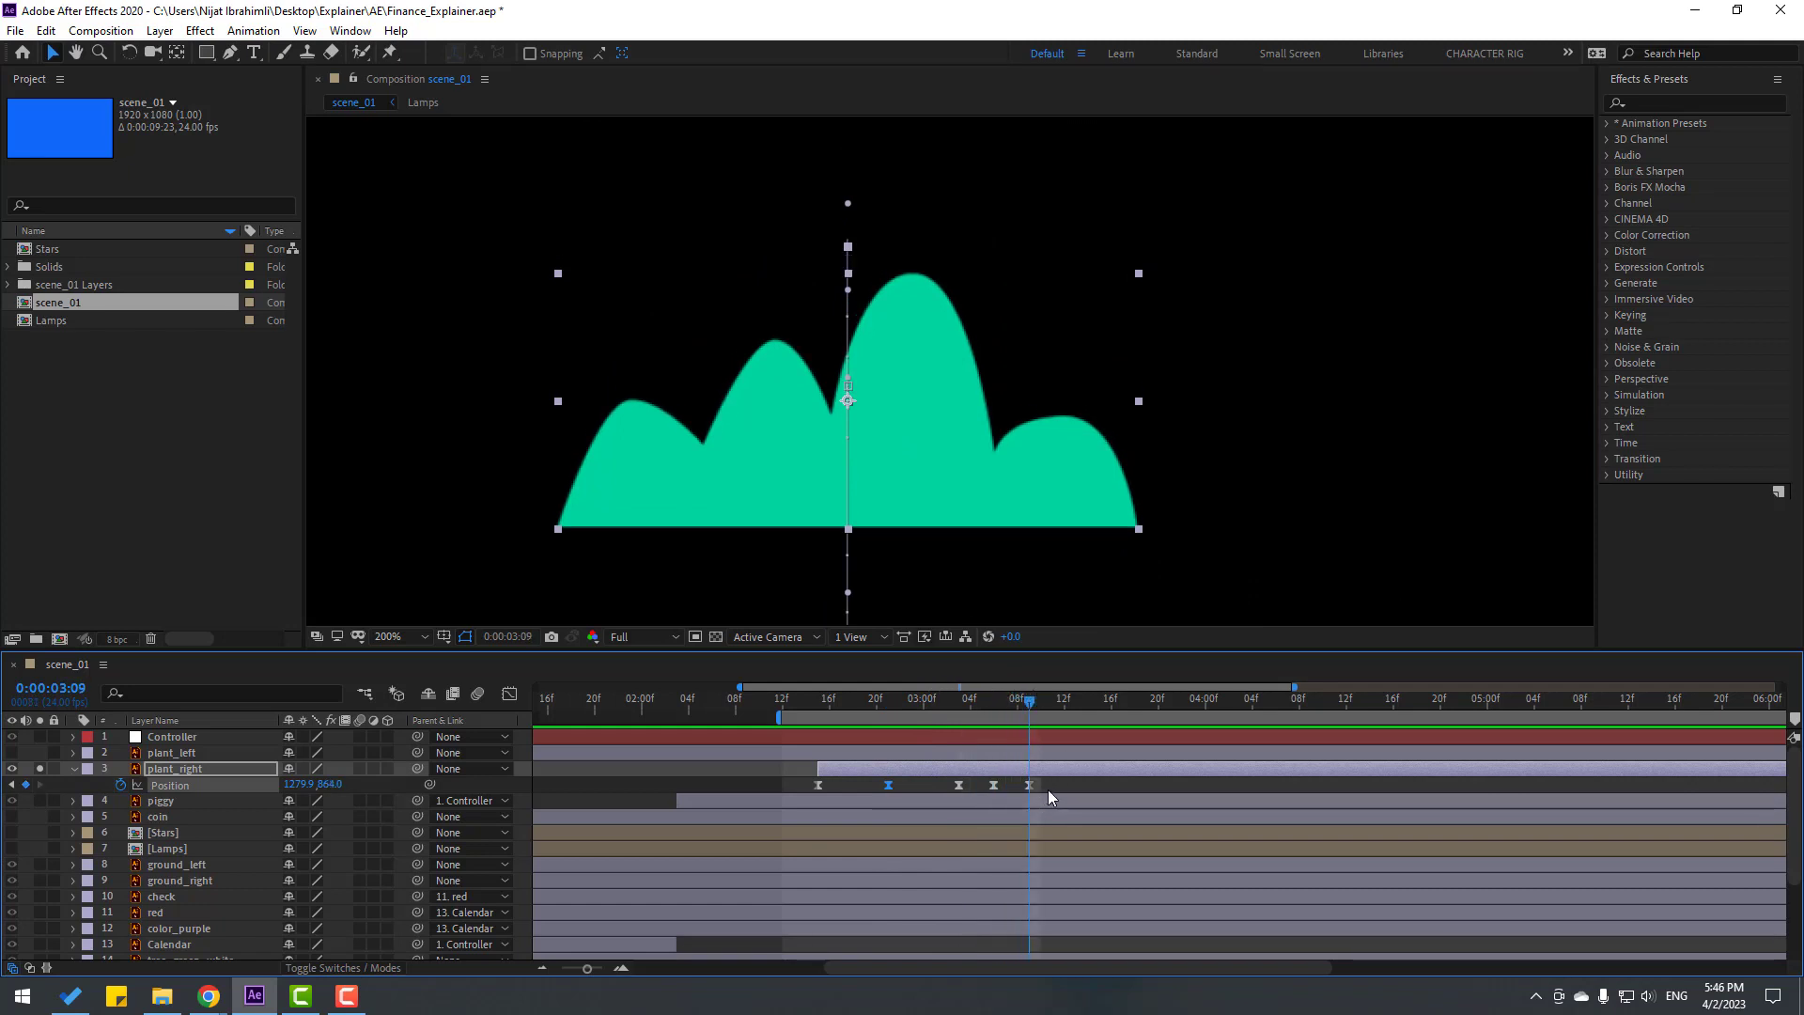
pyautogui.moveTo(1048, 791); pyautogui.dragTo(960, 787)
pyautogui.rightClick(961, 787)
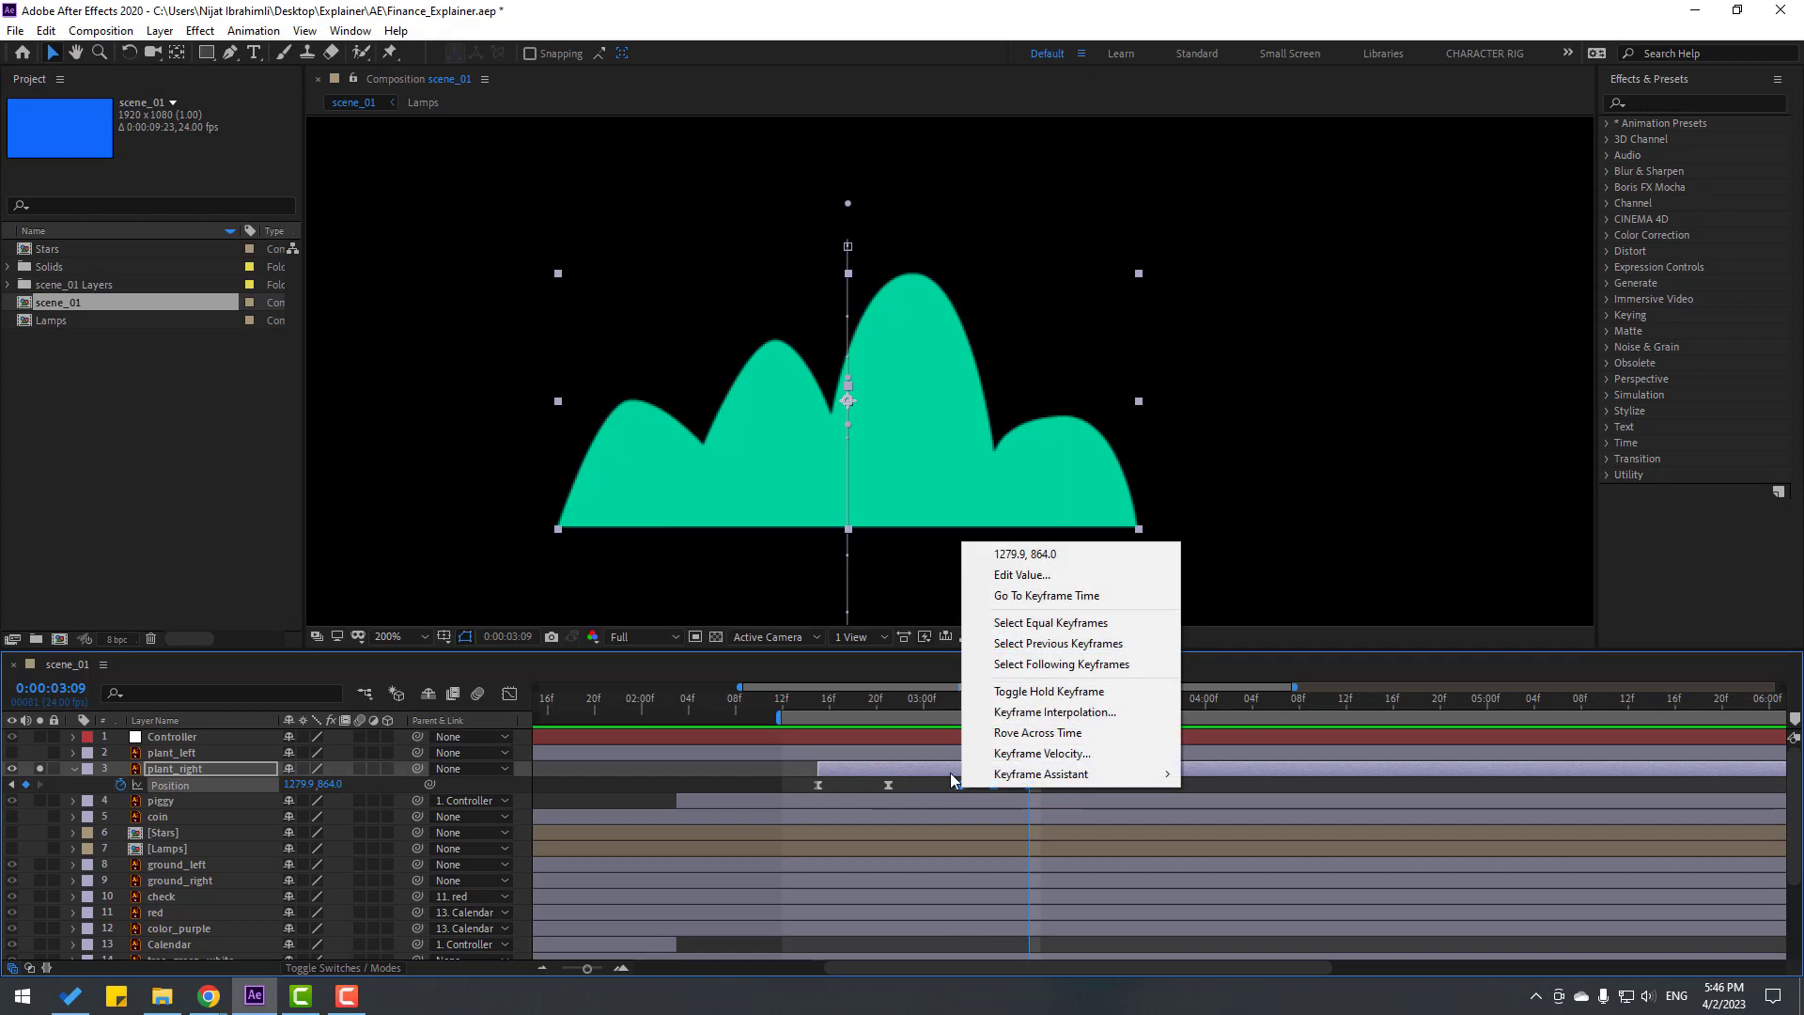
pyautogui.click(1013, 710)
pyautogui.click(1001, 640)
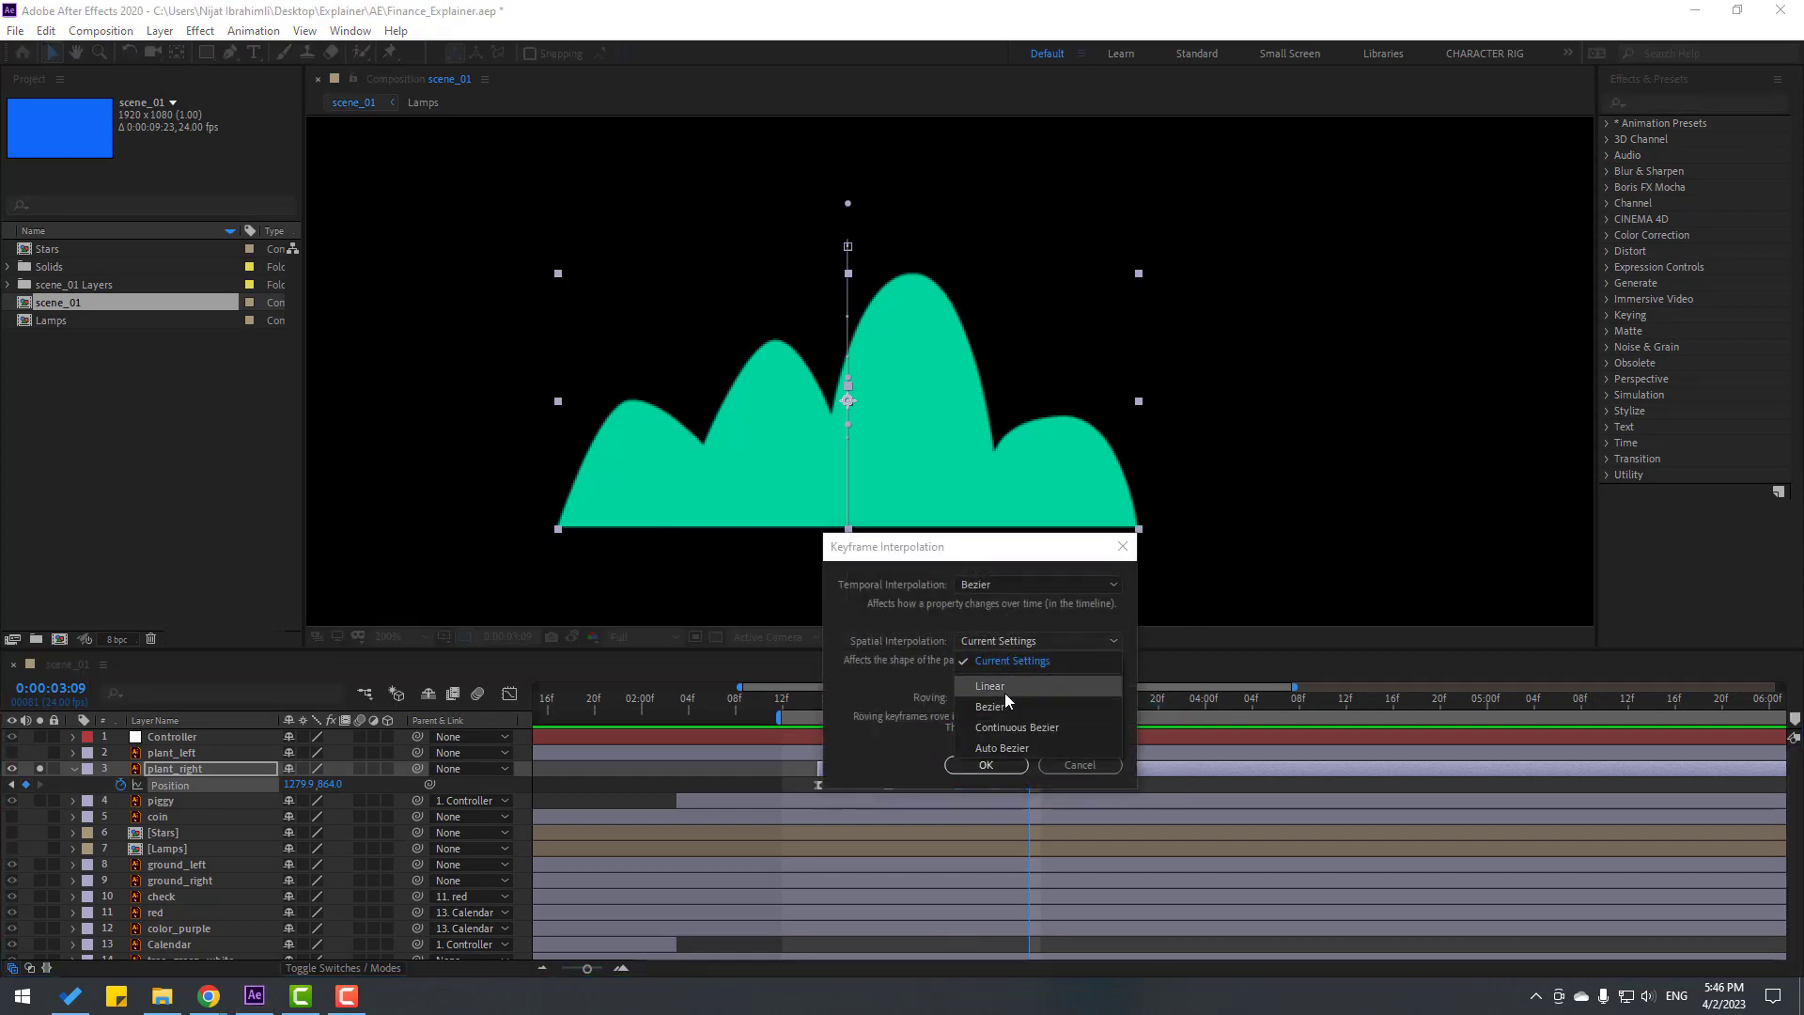
pyautogui.click(1005, 692)
pyautogui.click(986, 765)
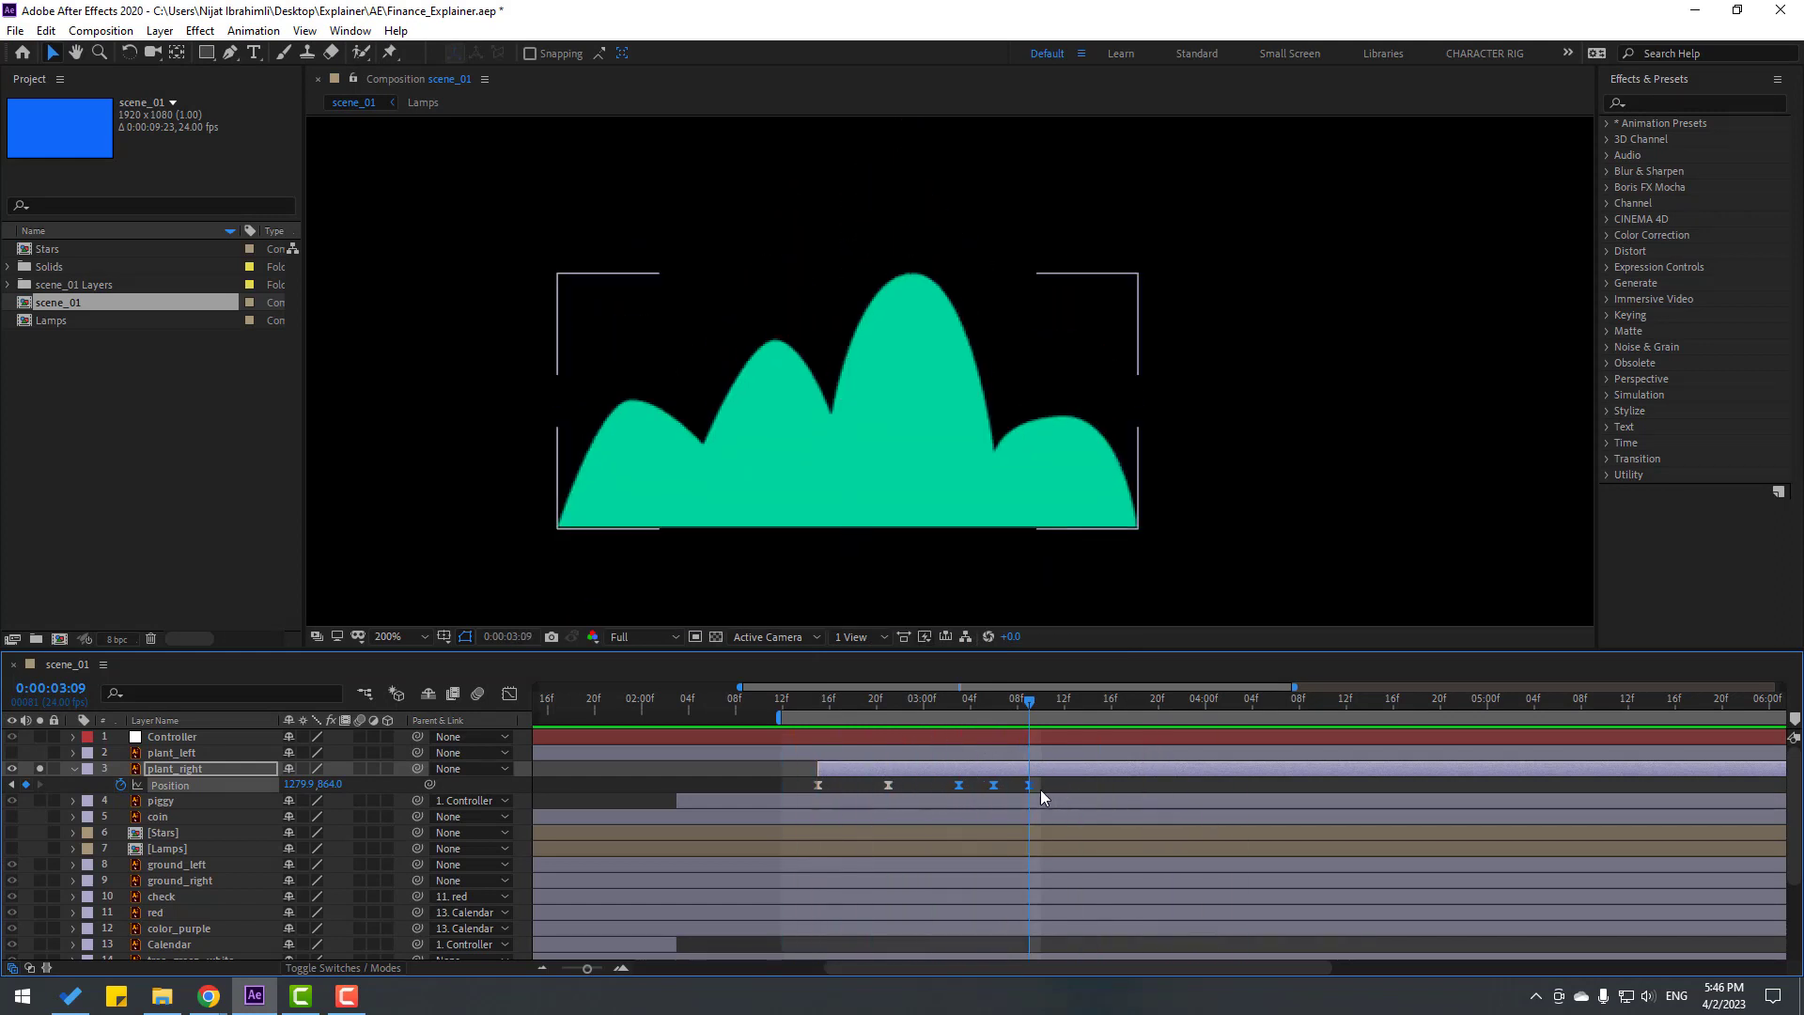
# Lengthen the incoming easing of plant_right's Position keyframe at 0:00:02:21 in the speed graph, and preview the motion.
pyautogui.moveTo(1040, 789); pyautogui.dragTo(770, 806)
pyautogui.click(510, 693)
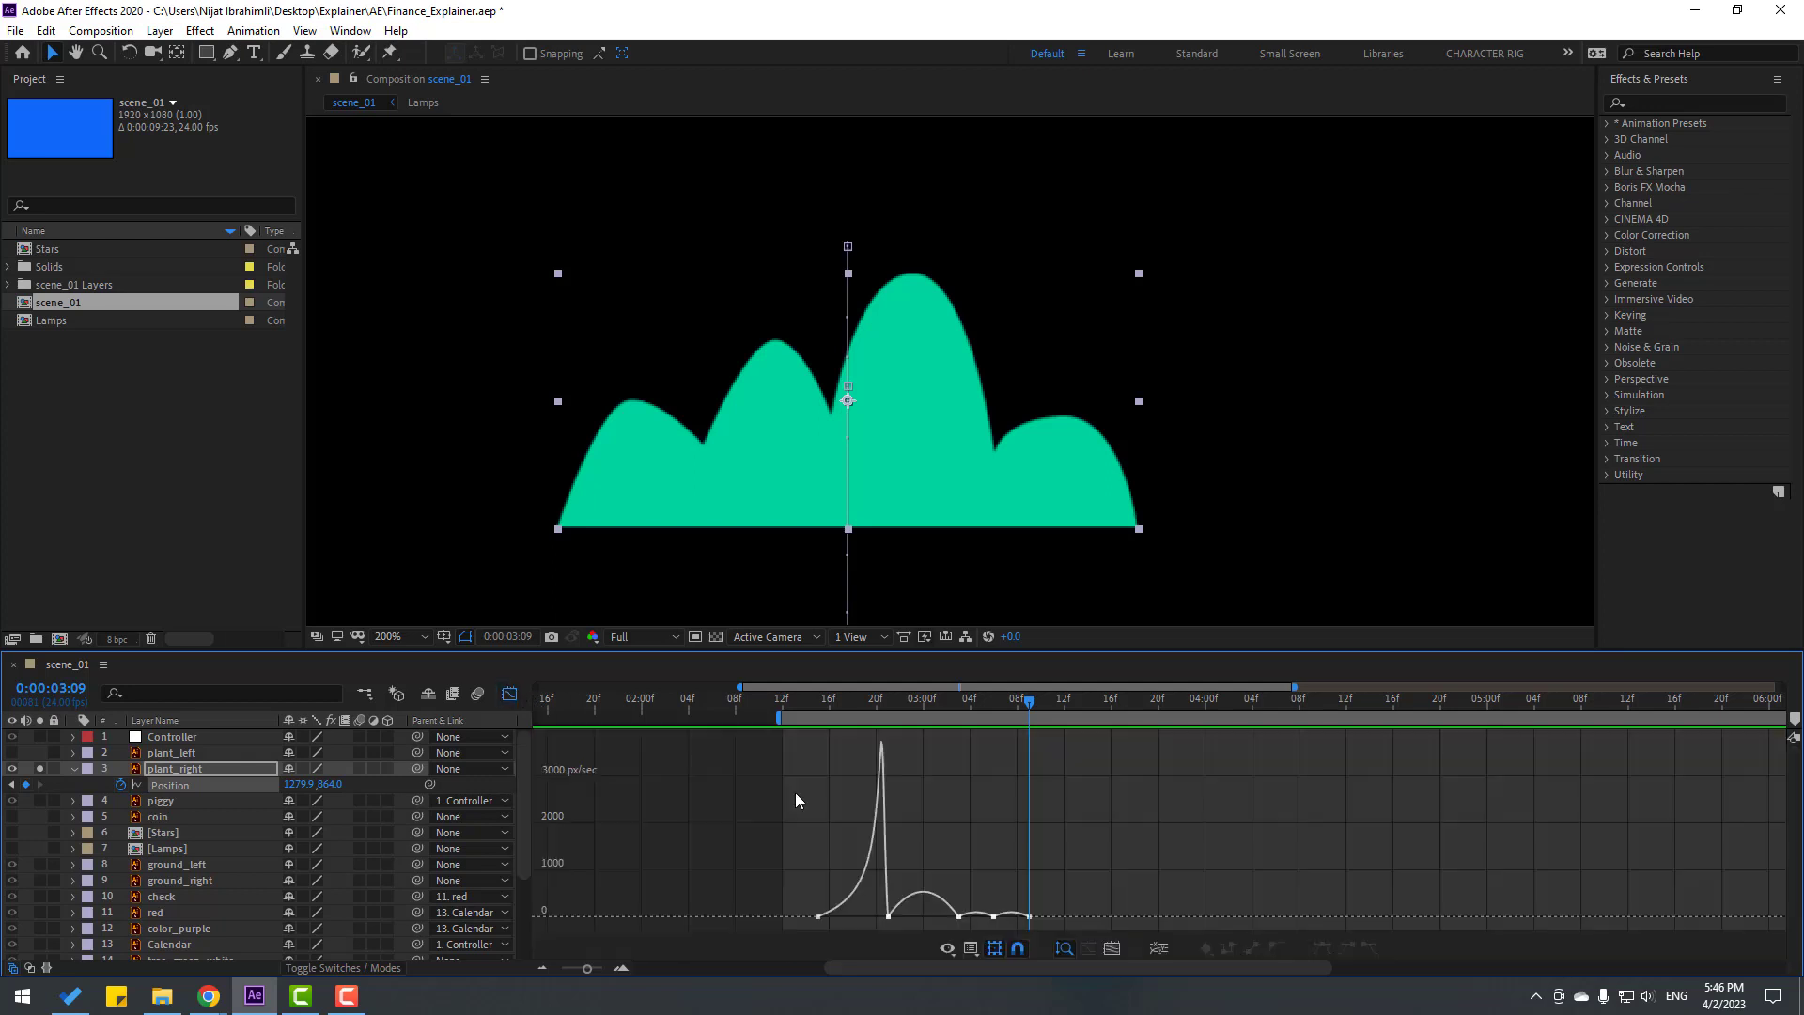
pyautogui.click(836, 706)
pyautogui.scroll(2, 837, 700)
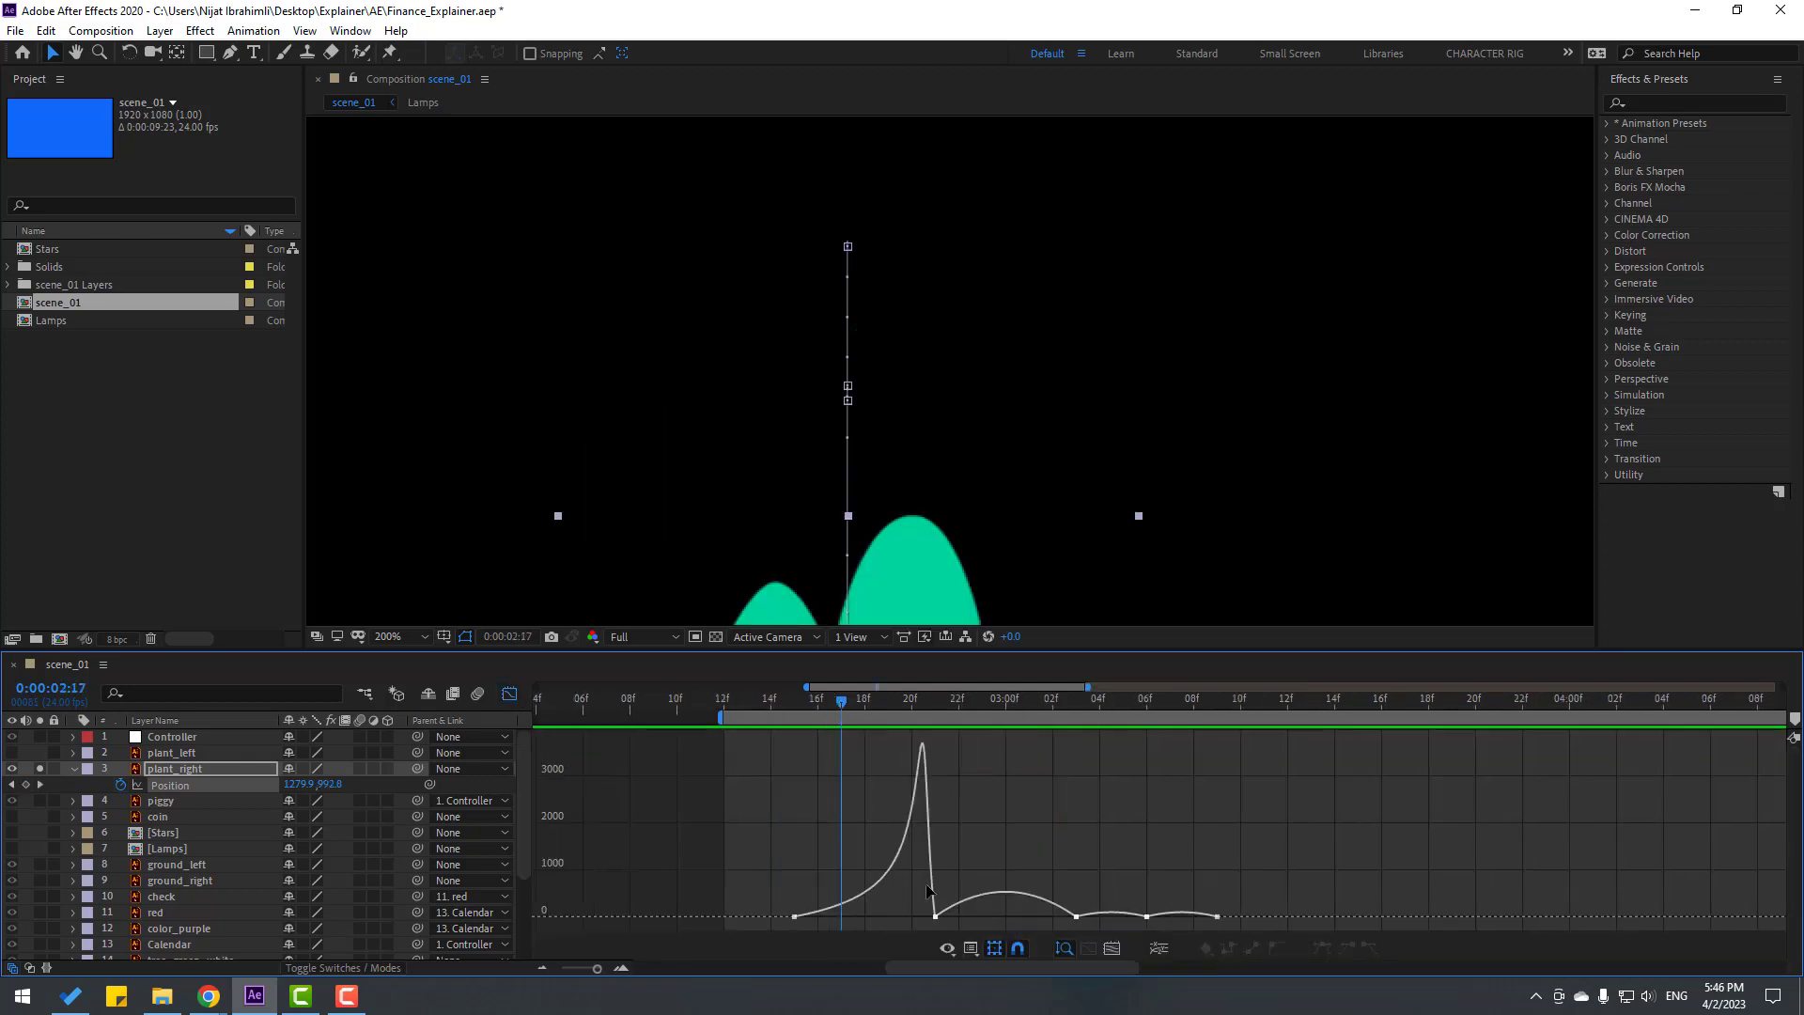
pyautogui.doubleClick(960, 909)
pyautogui.moveTo(925, 917)
pyautogui.mouseDown()
pyautogui.moveTo(904, 939)
pyautogui.moveTo(926, 944)
pyautogui.moveTo(877, 927)
pyautogui.moveTo(907, 920)
pyautogui.mouseUp()
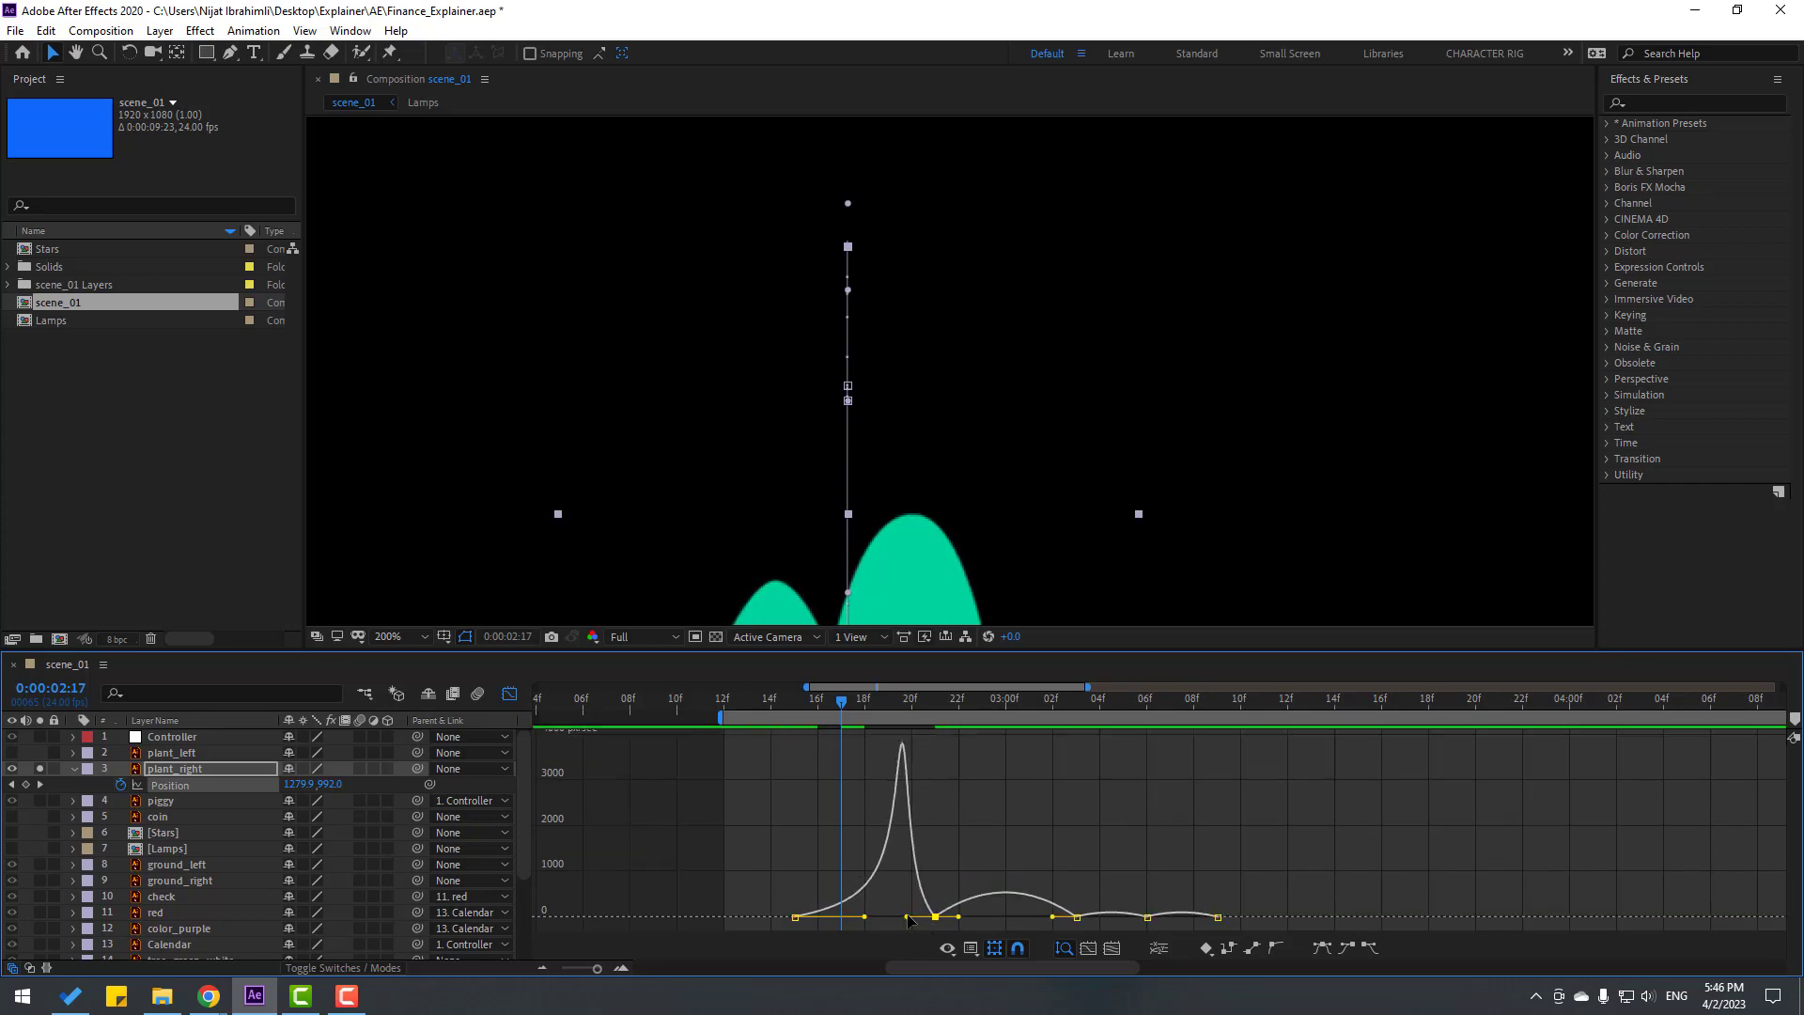
pyautogui.press('space')
pyautogui.press('space')
# Fit the composition in view, move all plant_right Position keyframes later to begin at 0:00:02:18, and reveal its Scale property.
pyautogui.click(393, 634)
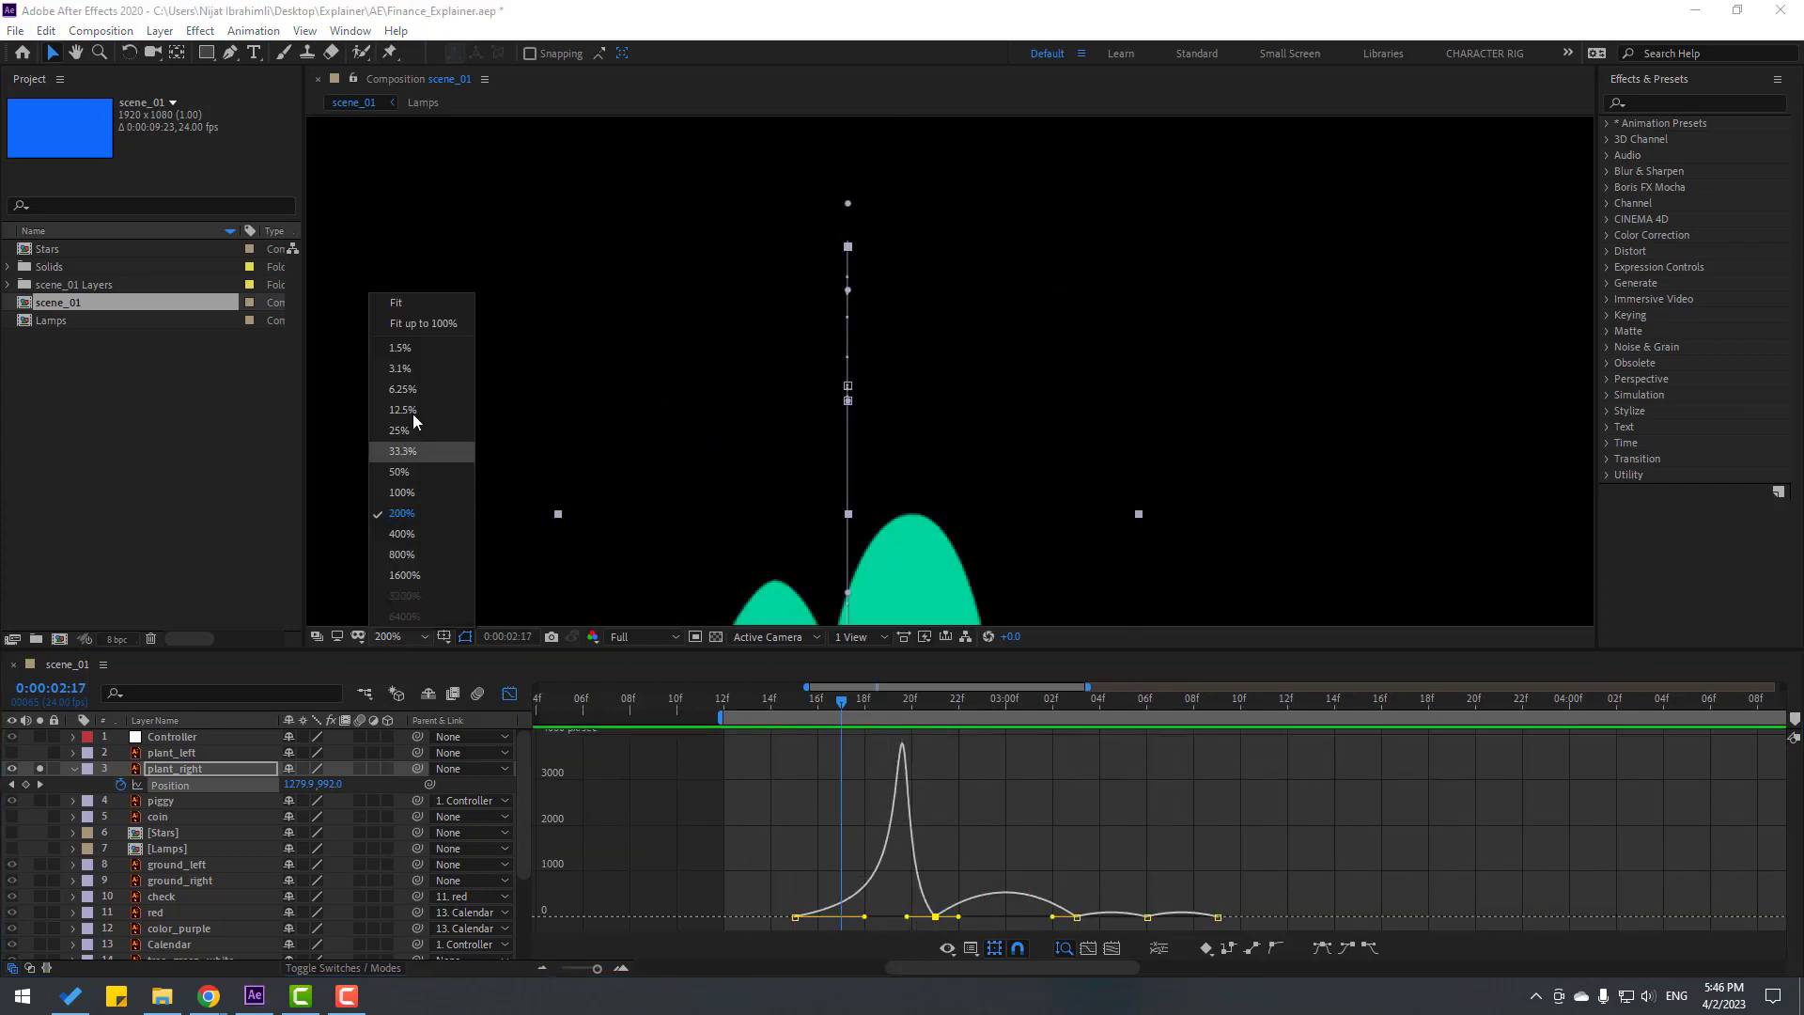
pyautogui.click(419, 324)
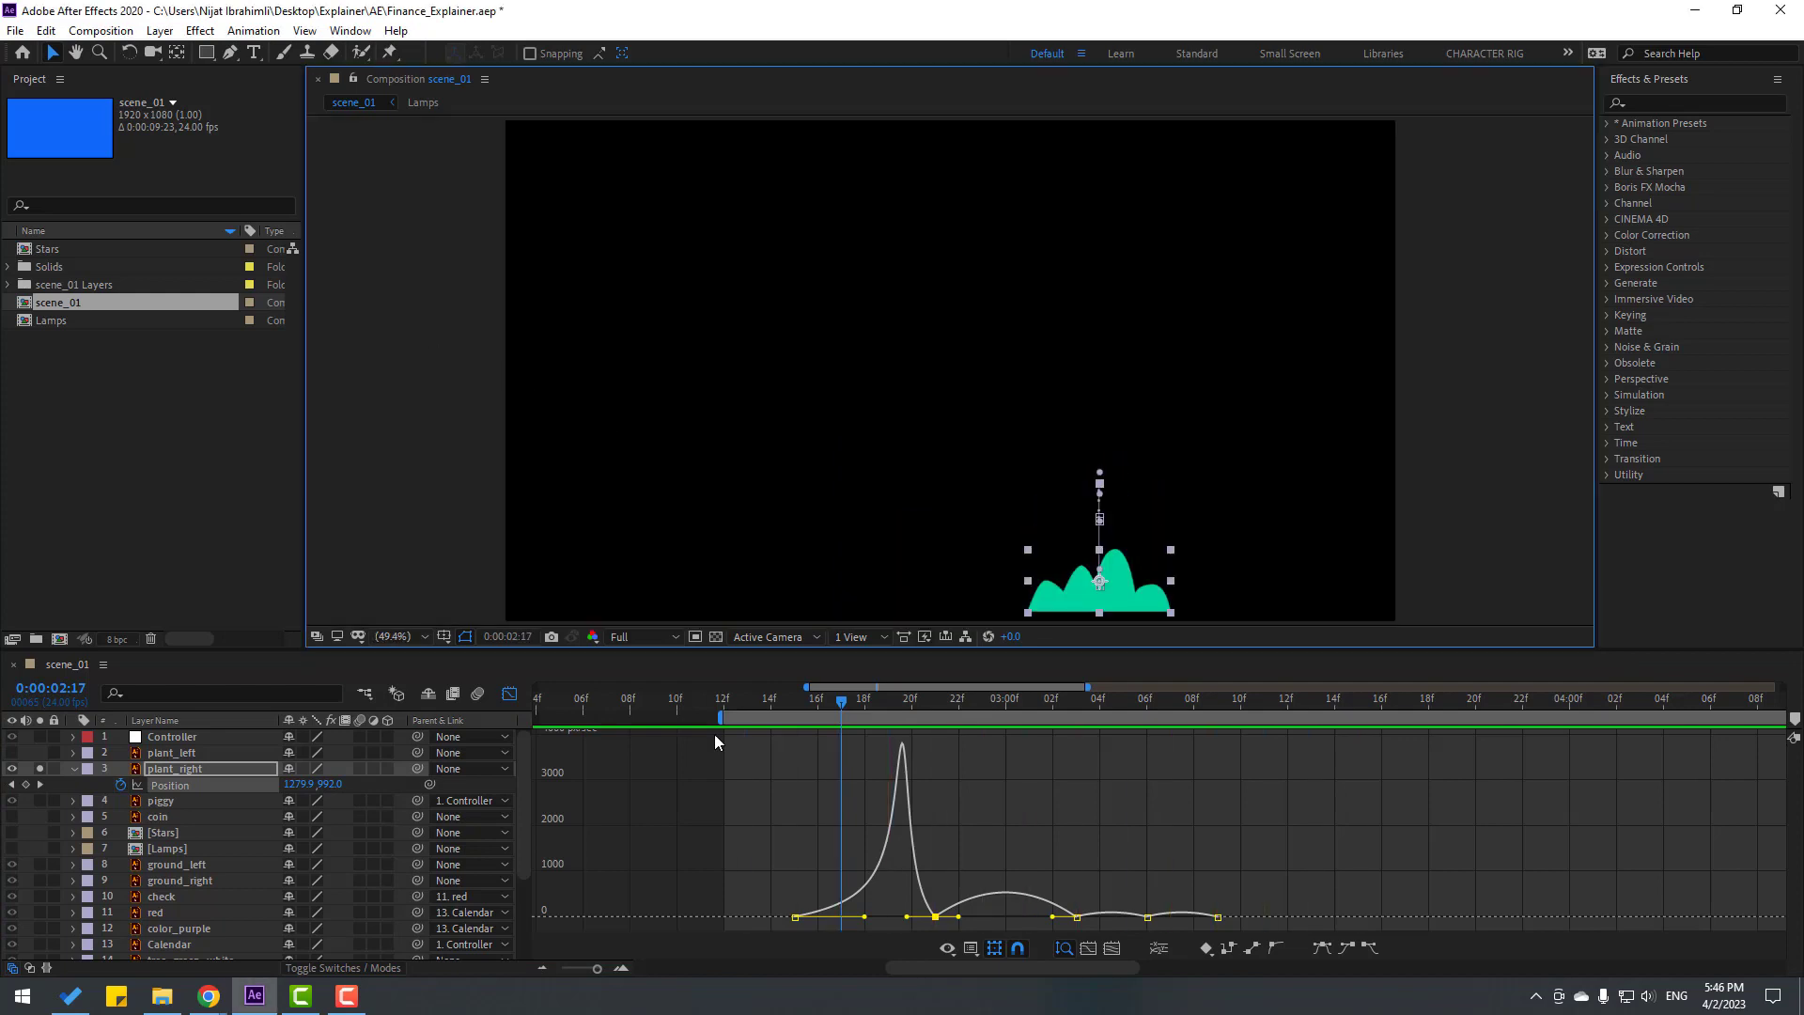
pyautogui.click(508, 695)
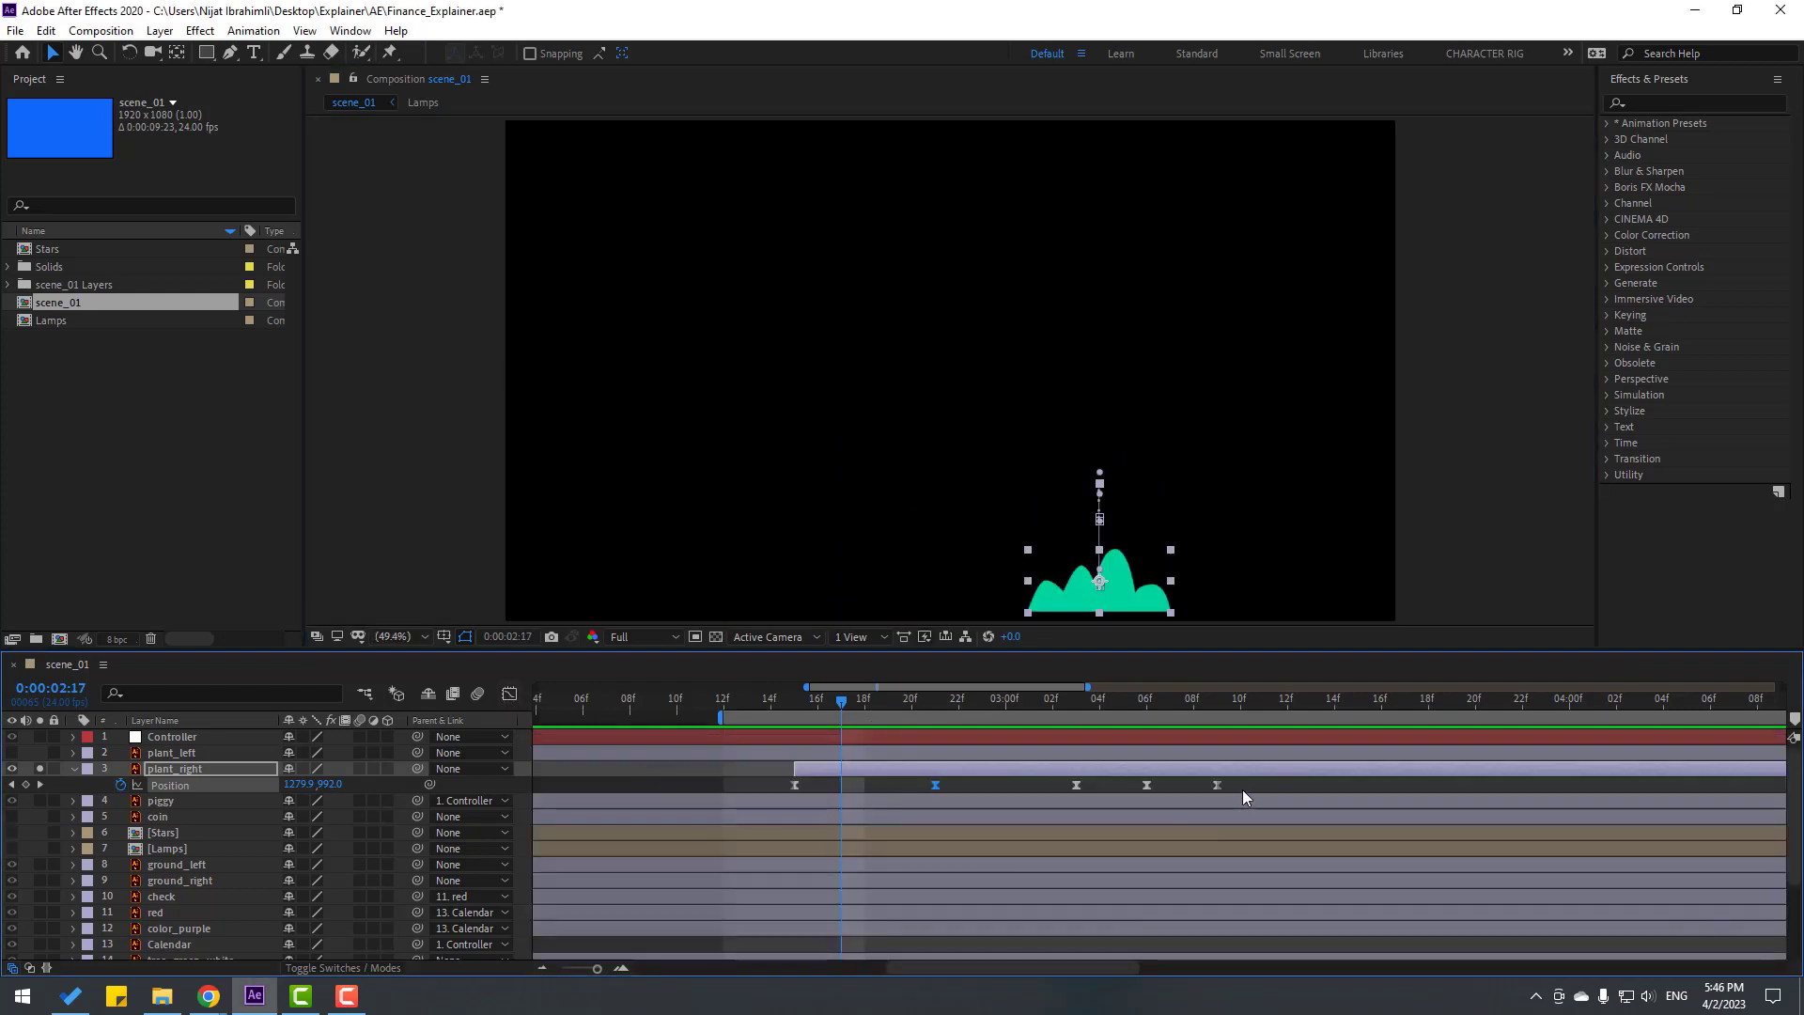
pyautogui.moveTo(1242, 791); pyautogui.dragTo(852, 794)
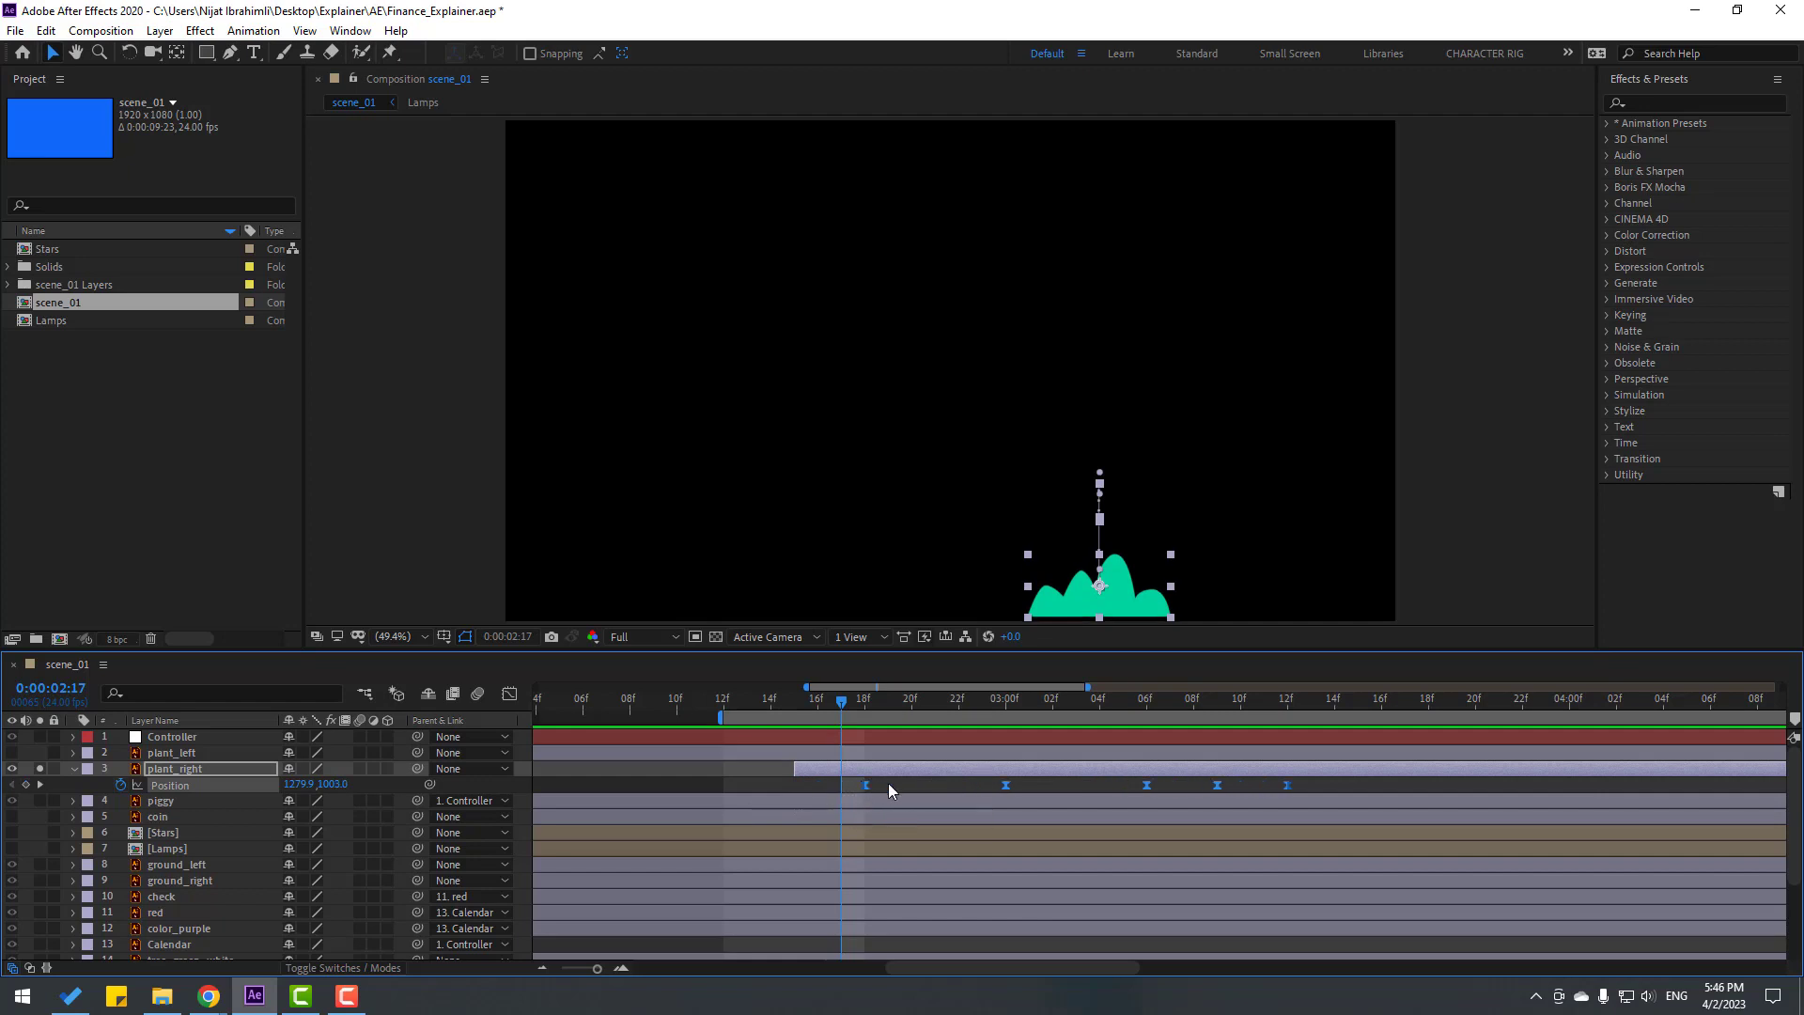
pyautogui.hotkey('shift', 's')
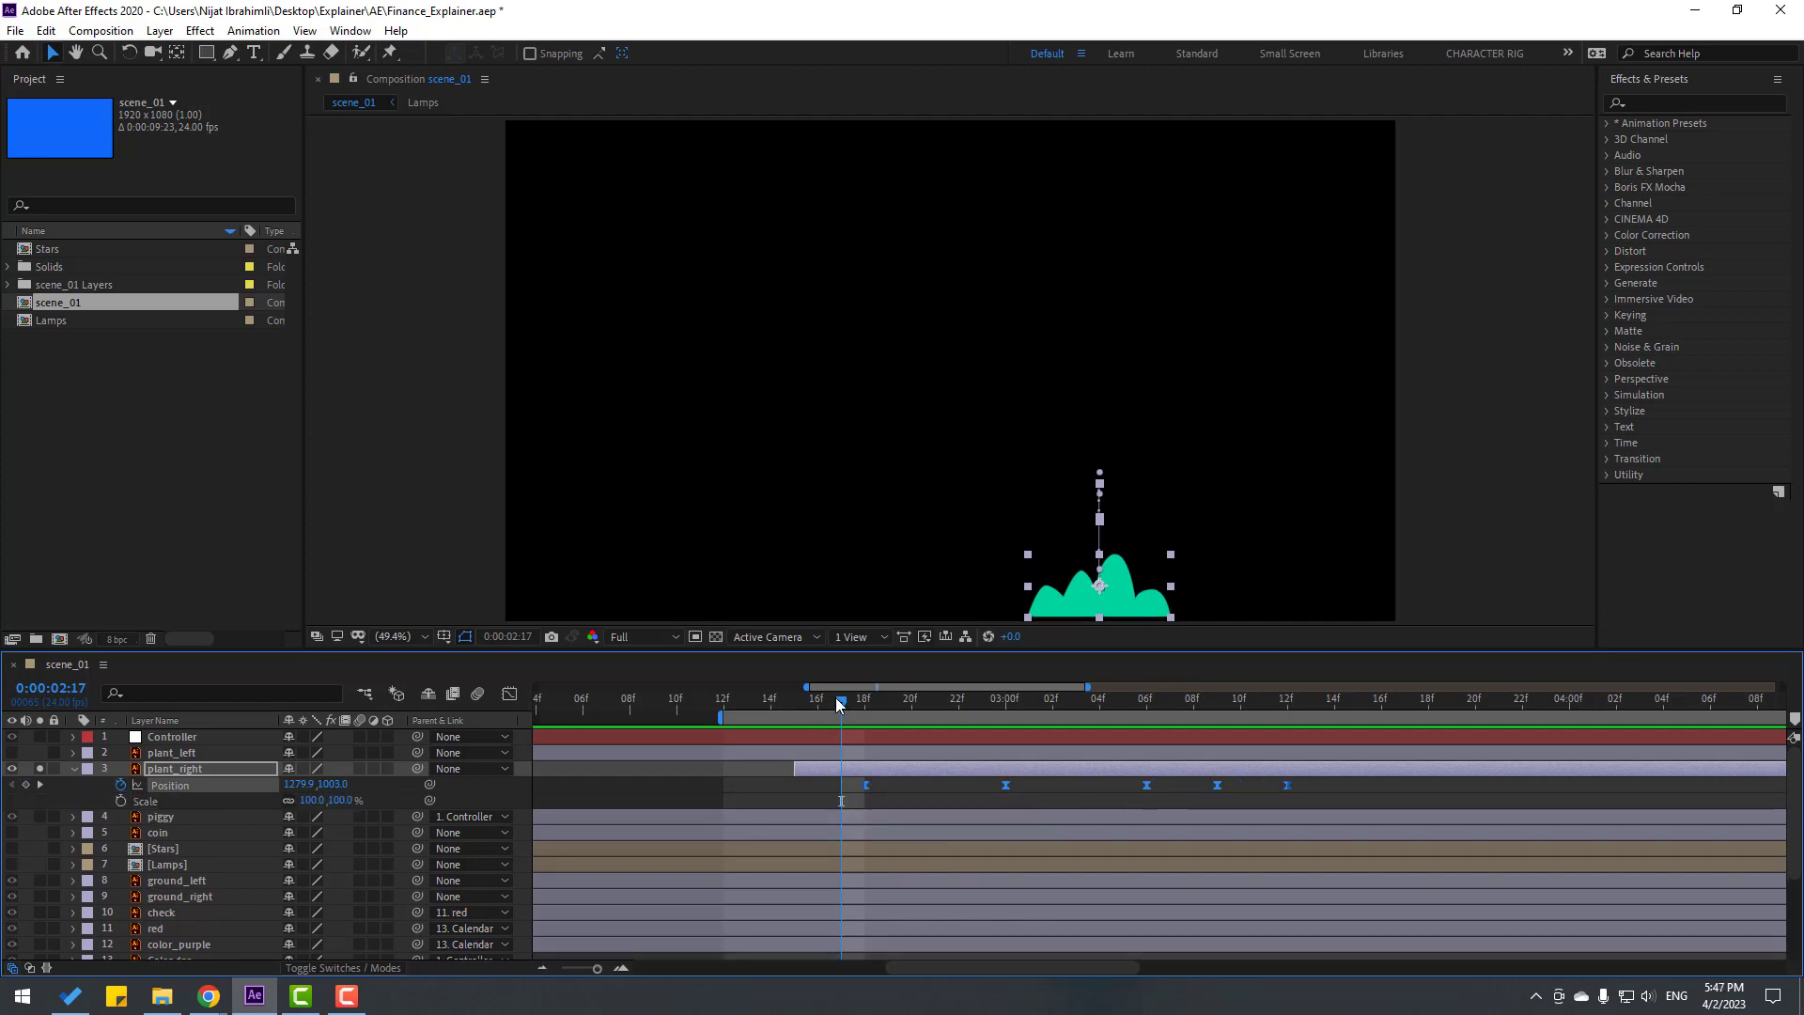
# Keyframe plant_right's Scale at 100% at 0:00:02:18 and at 0% at 0:00:02:15.
pyautogui.click(121, 801)
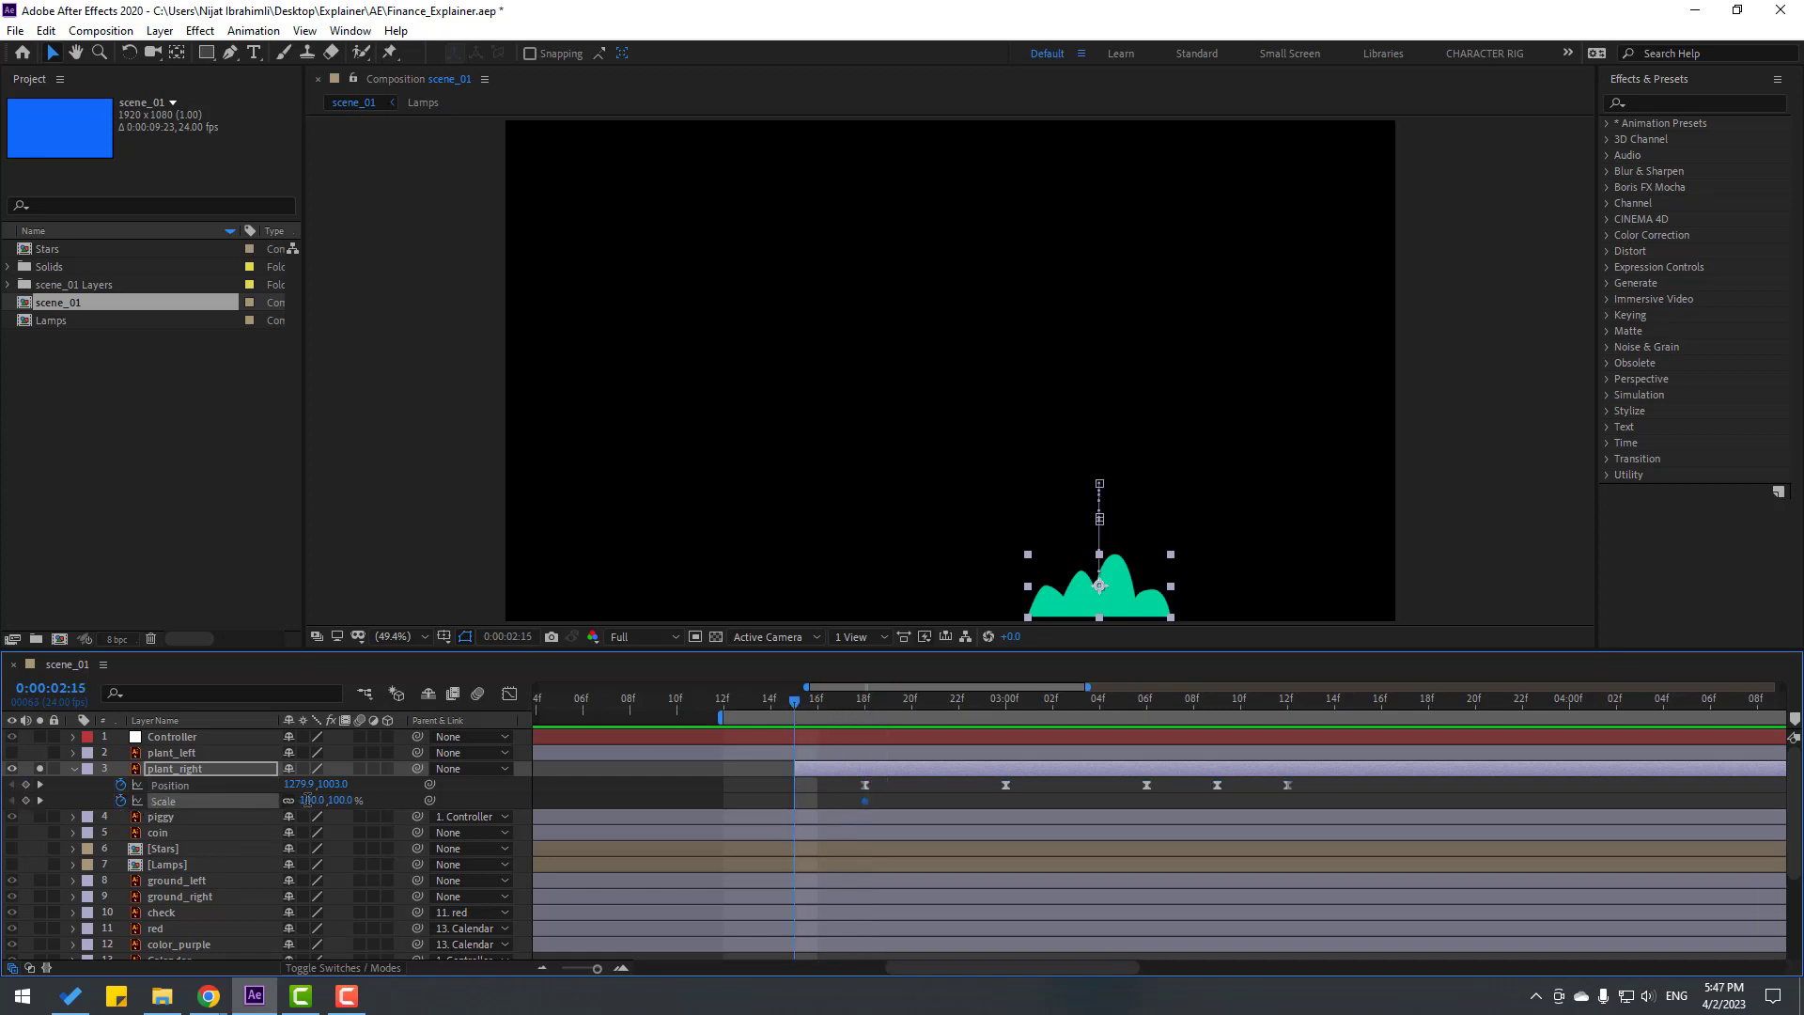
pyautogui.click(309, 800)
pyautogui.write('0')
pyautogui.press('Return')
pyautogui.moveTo(753, 810); pyautogui.dragTo(746, 807)
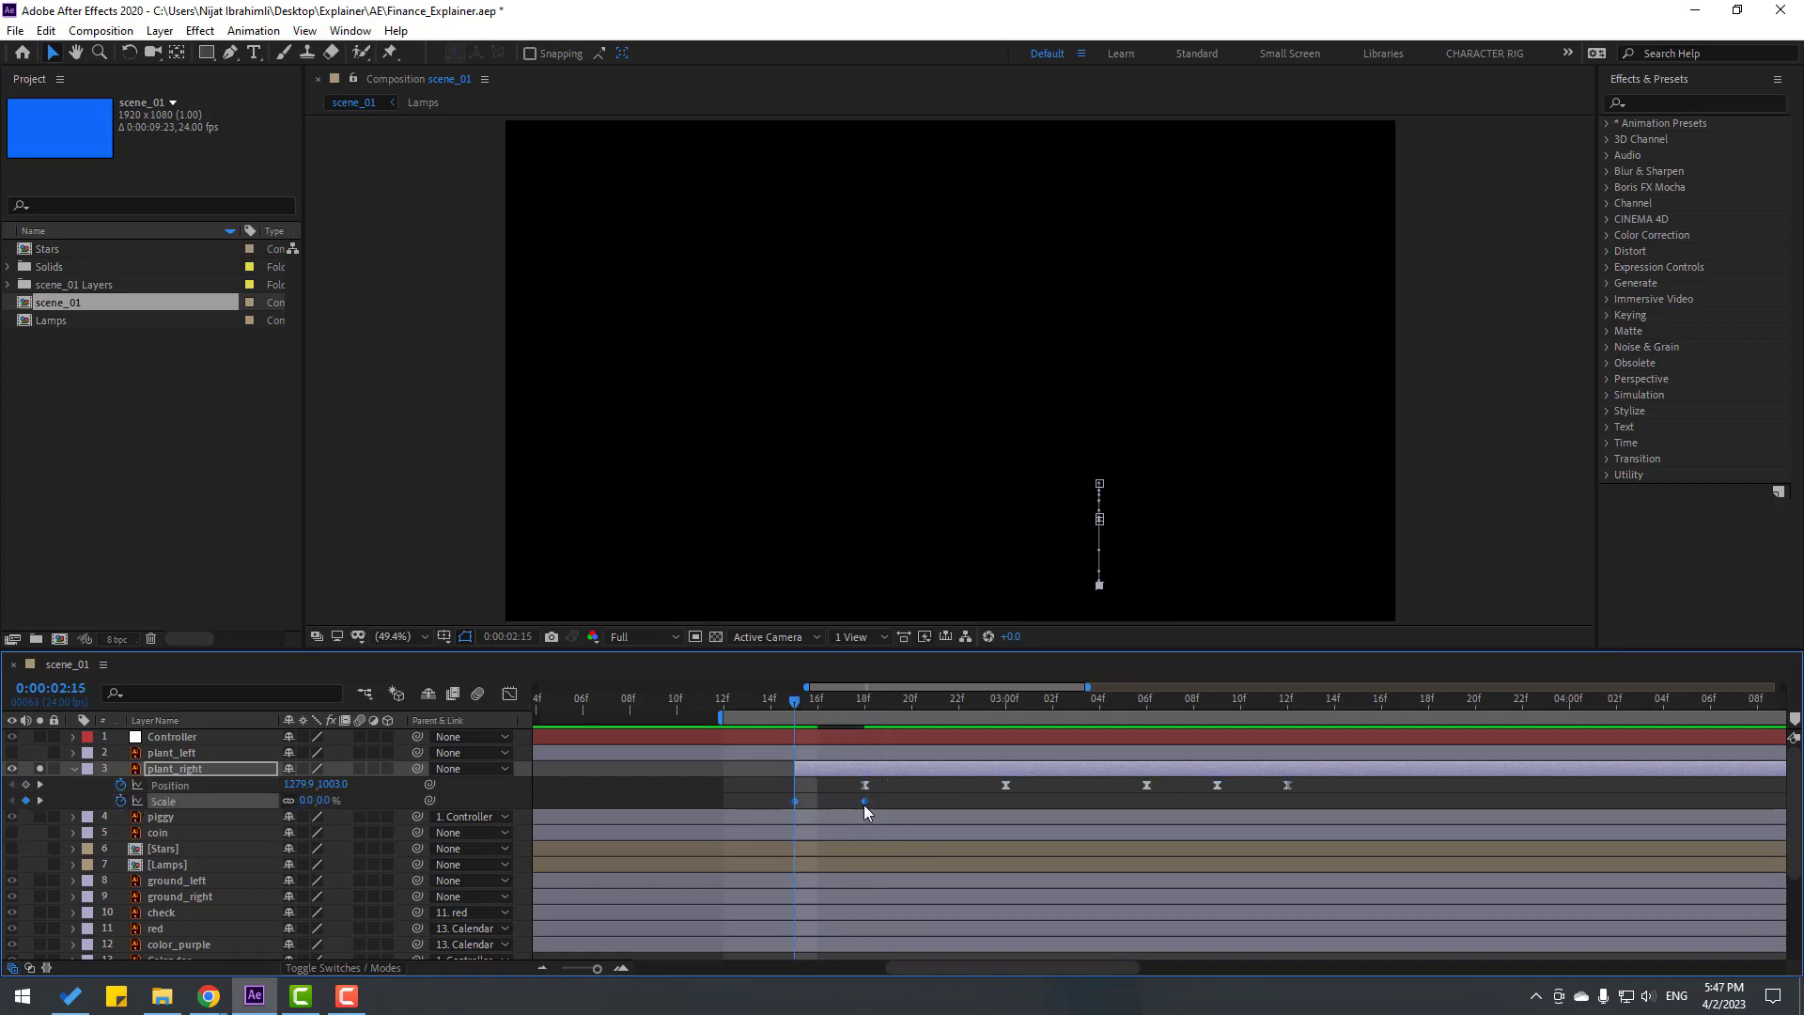
# Move both plant_right Scale keyframes later to 0:00:02:18 and 0:00:02:21, previewing the growth.
pyautogui.moveTo(864, 802); pyautogui.dragTo(912, 804)
pyautogui.scroll(-2, 1086, 544)
pyautogui.press('space')
pyautogui.press('space')
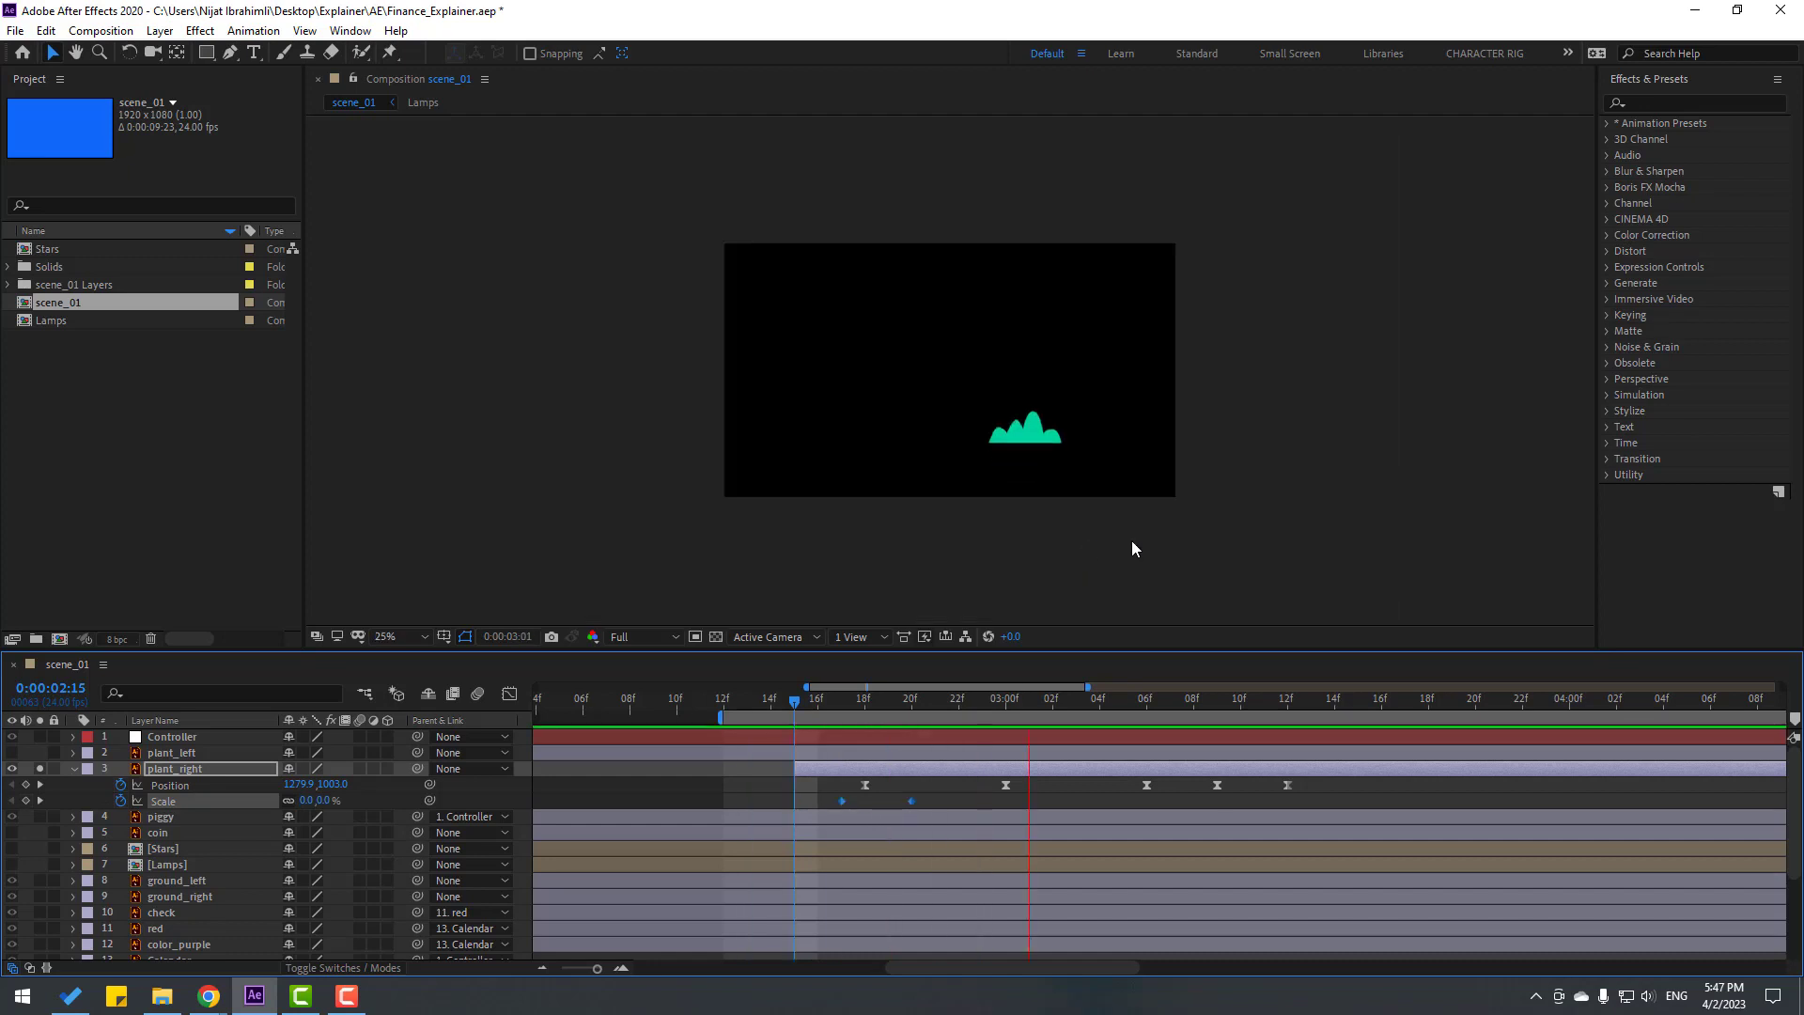
pyautogui.press('space')
pyautogui.moveTo(918, 803); pyautogui.dragTo(925, 802)
pyautogui.press('space')
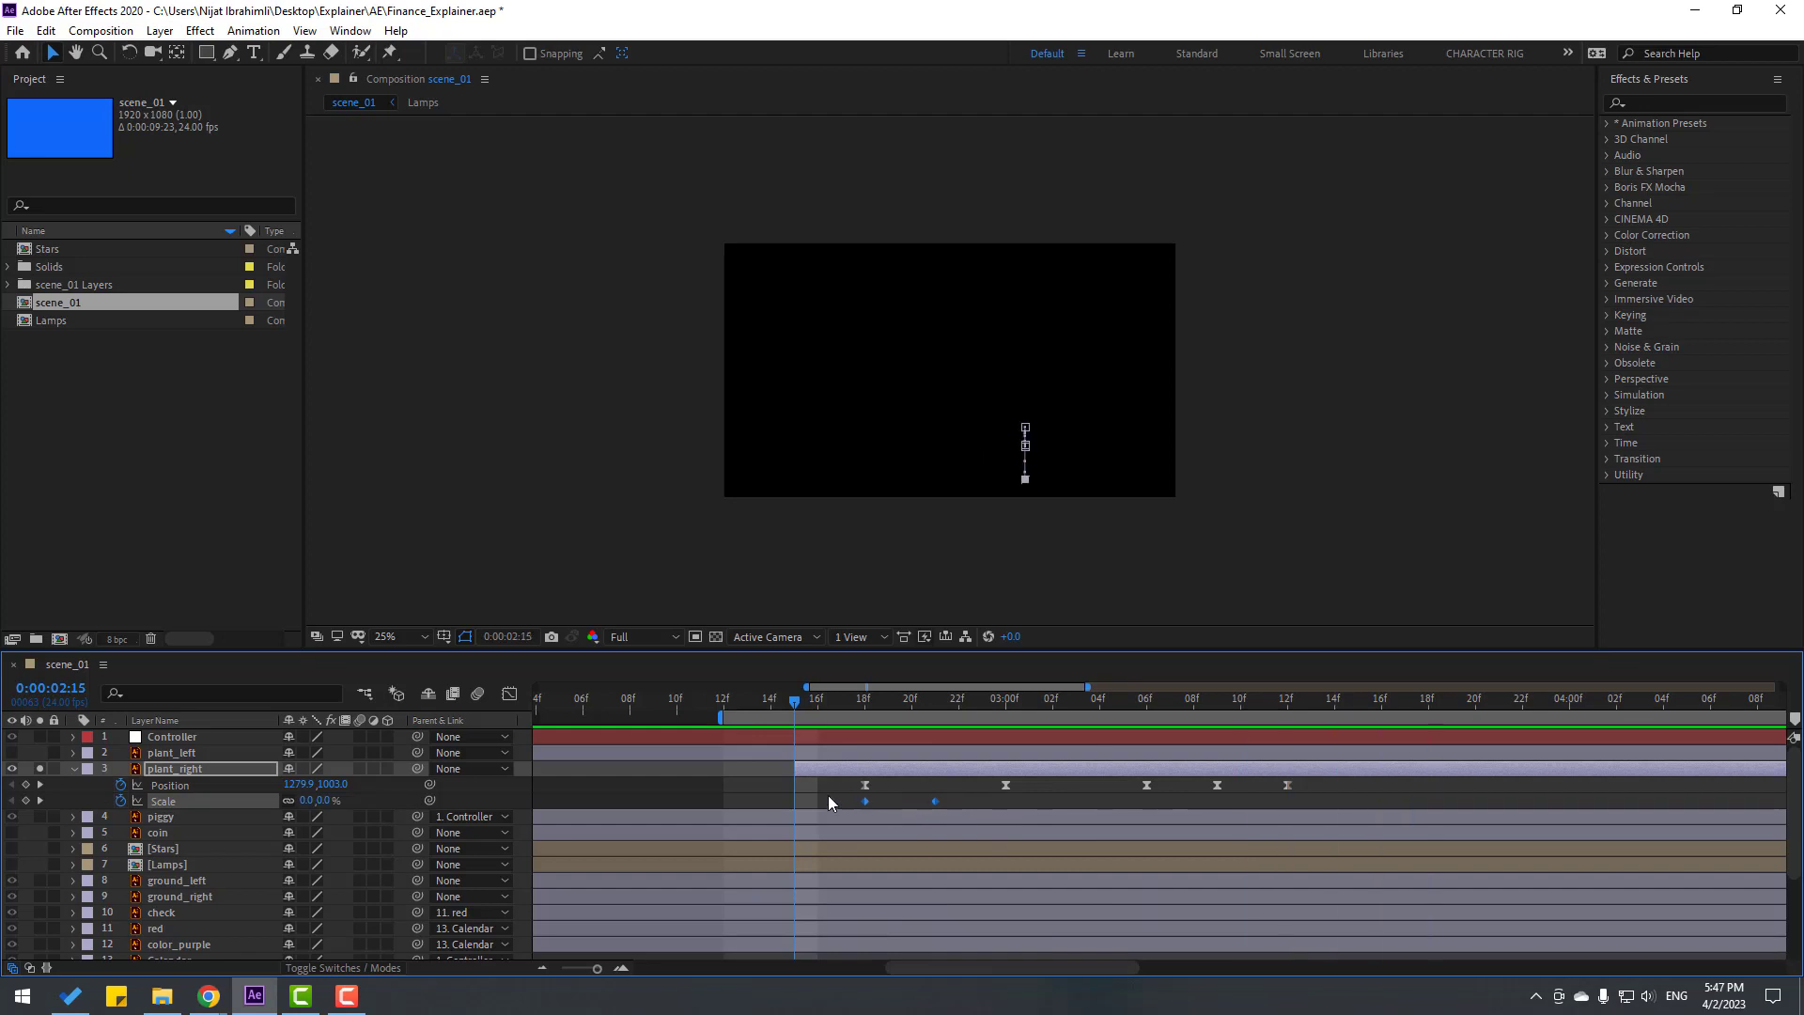
pyautogui.press('space')
# Unsolo plant_right, copy all its Position and Scale keyframes, and collapse the layer.
pyautogui.click(40, 768)
pyautogui.press('-')
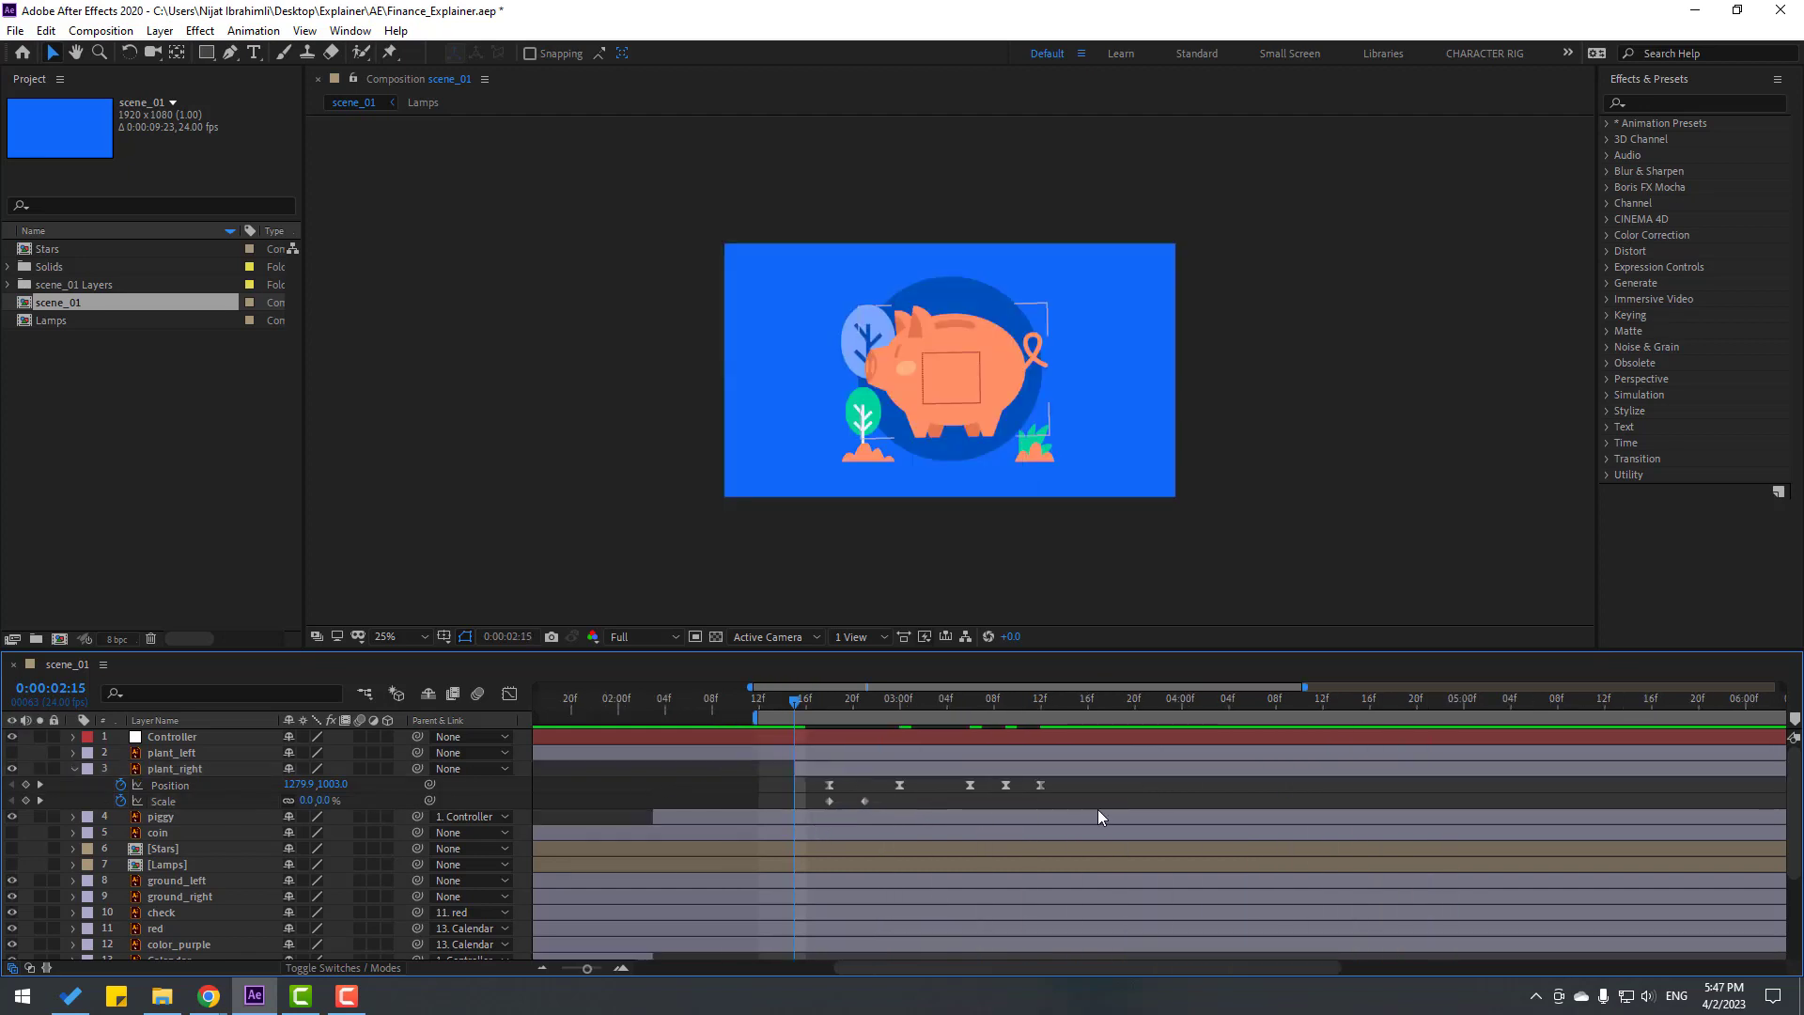
pyautogui.moveTo(1082, 779); pyautogui.dragTo(827, 813)
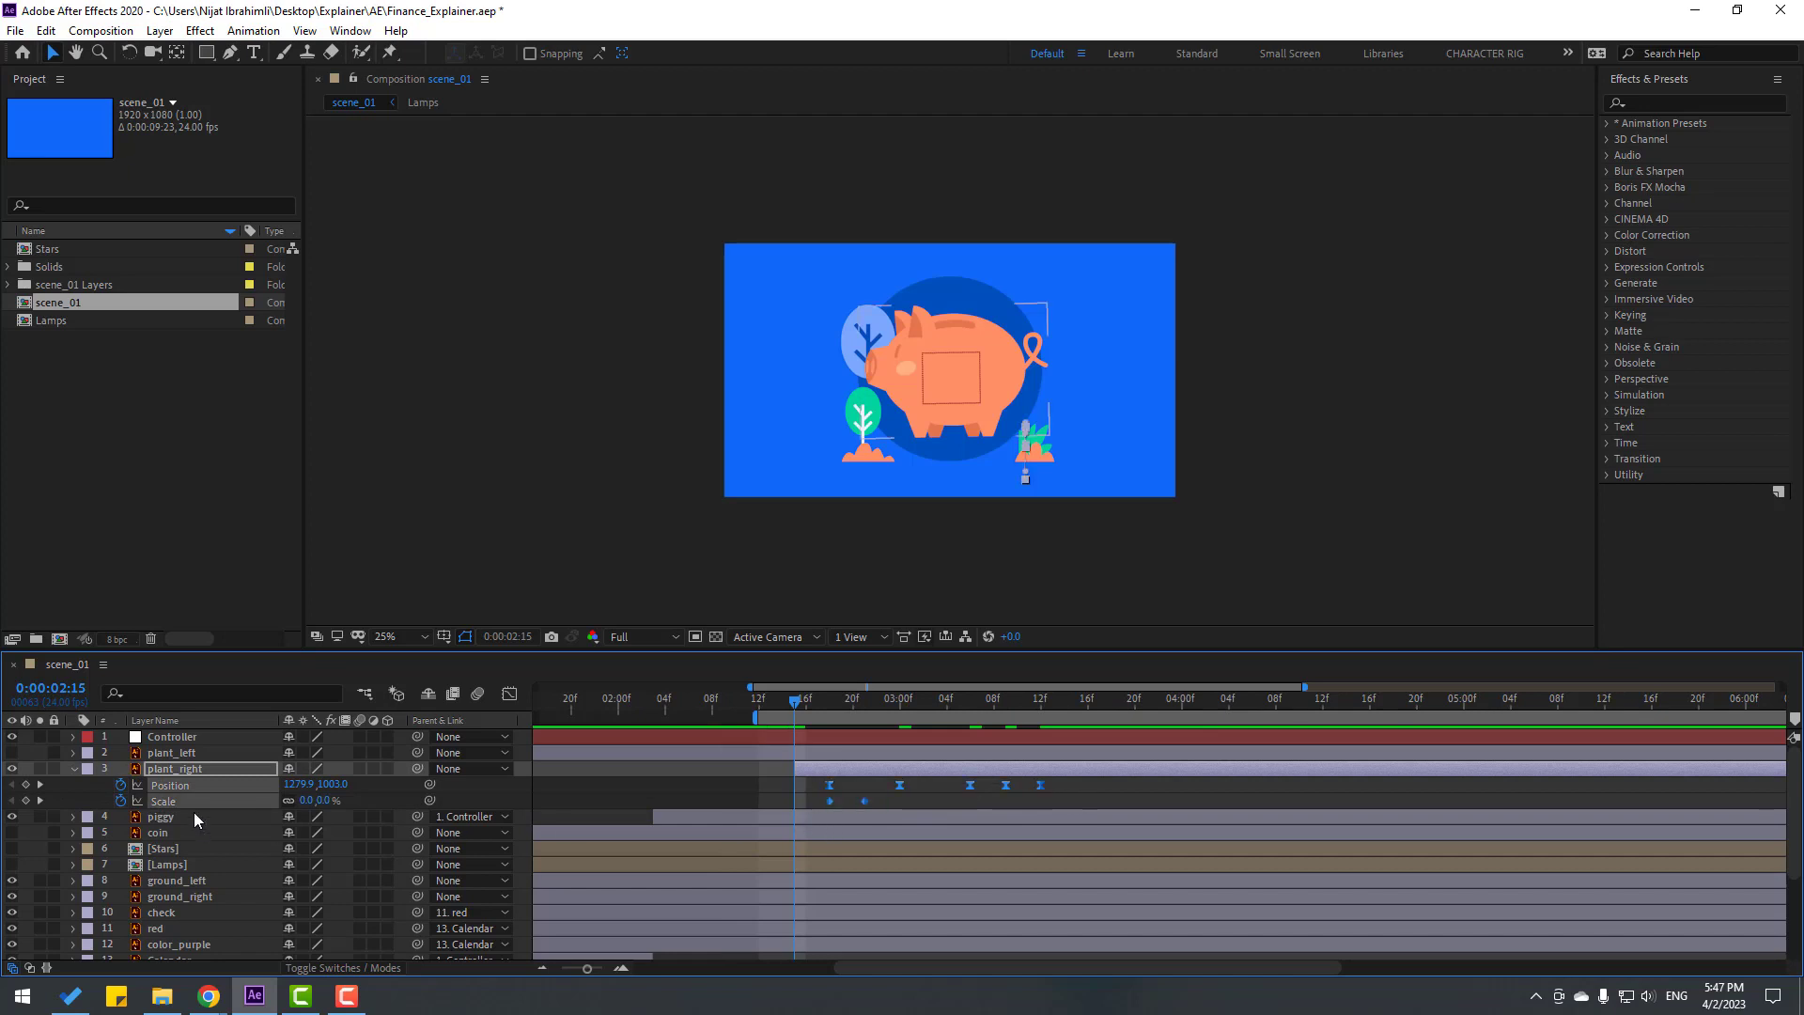
pyautogui.click(74, 769)
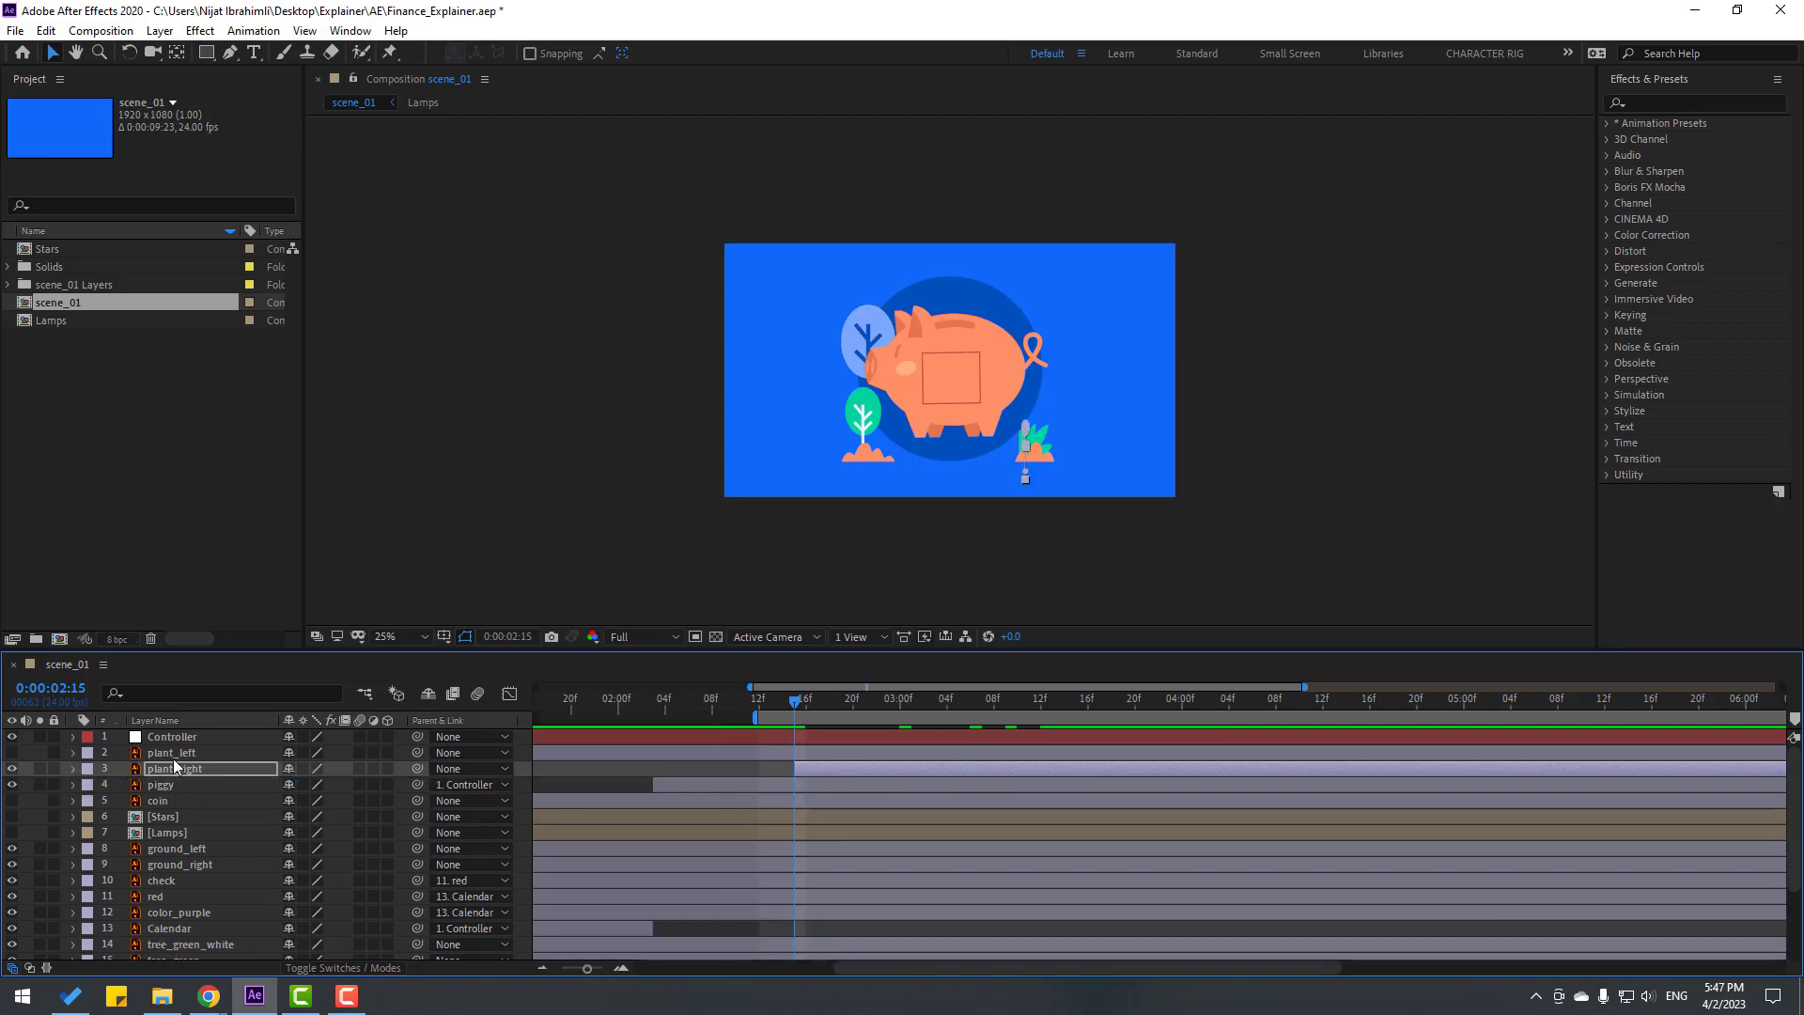
# Show plant_left, start its layer at 0:00:02:15, and paste the copied plant_right keyframes onto it.
pyautogui.click(107, 755)
pyautogui.click(11, 753)
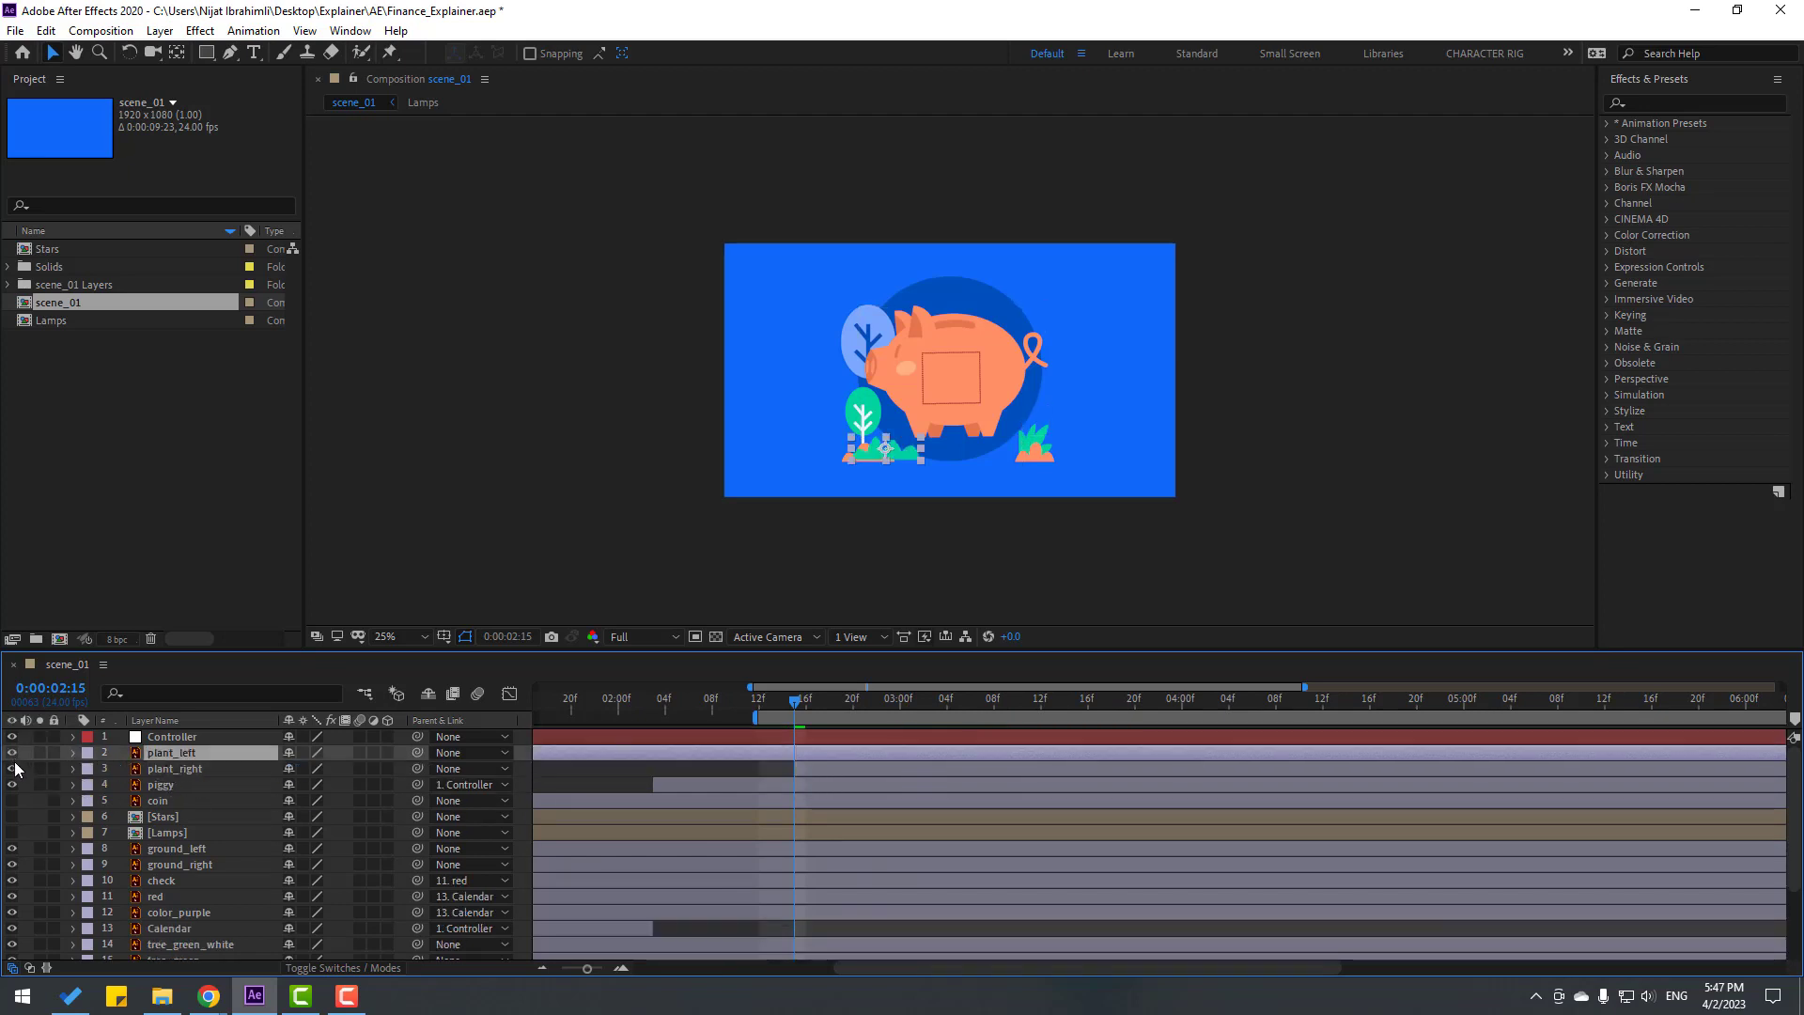
pyautogui.press('.')
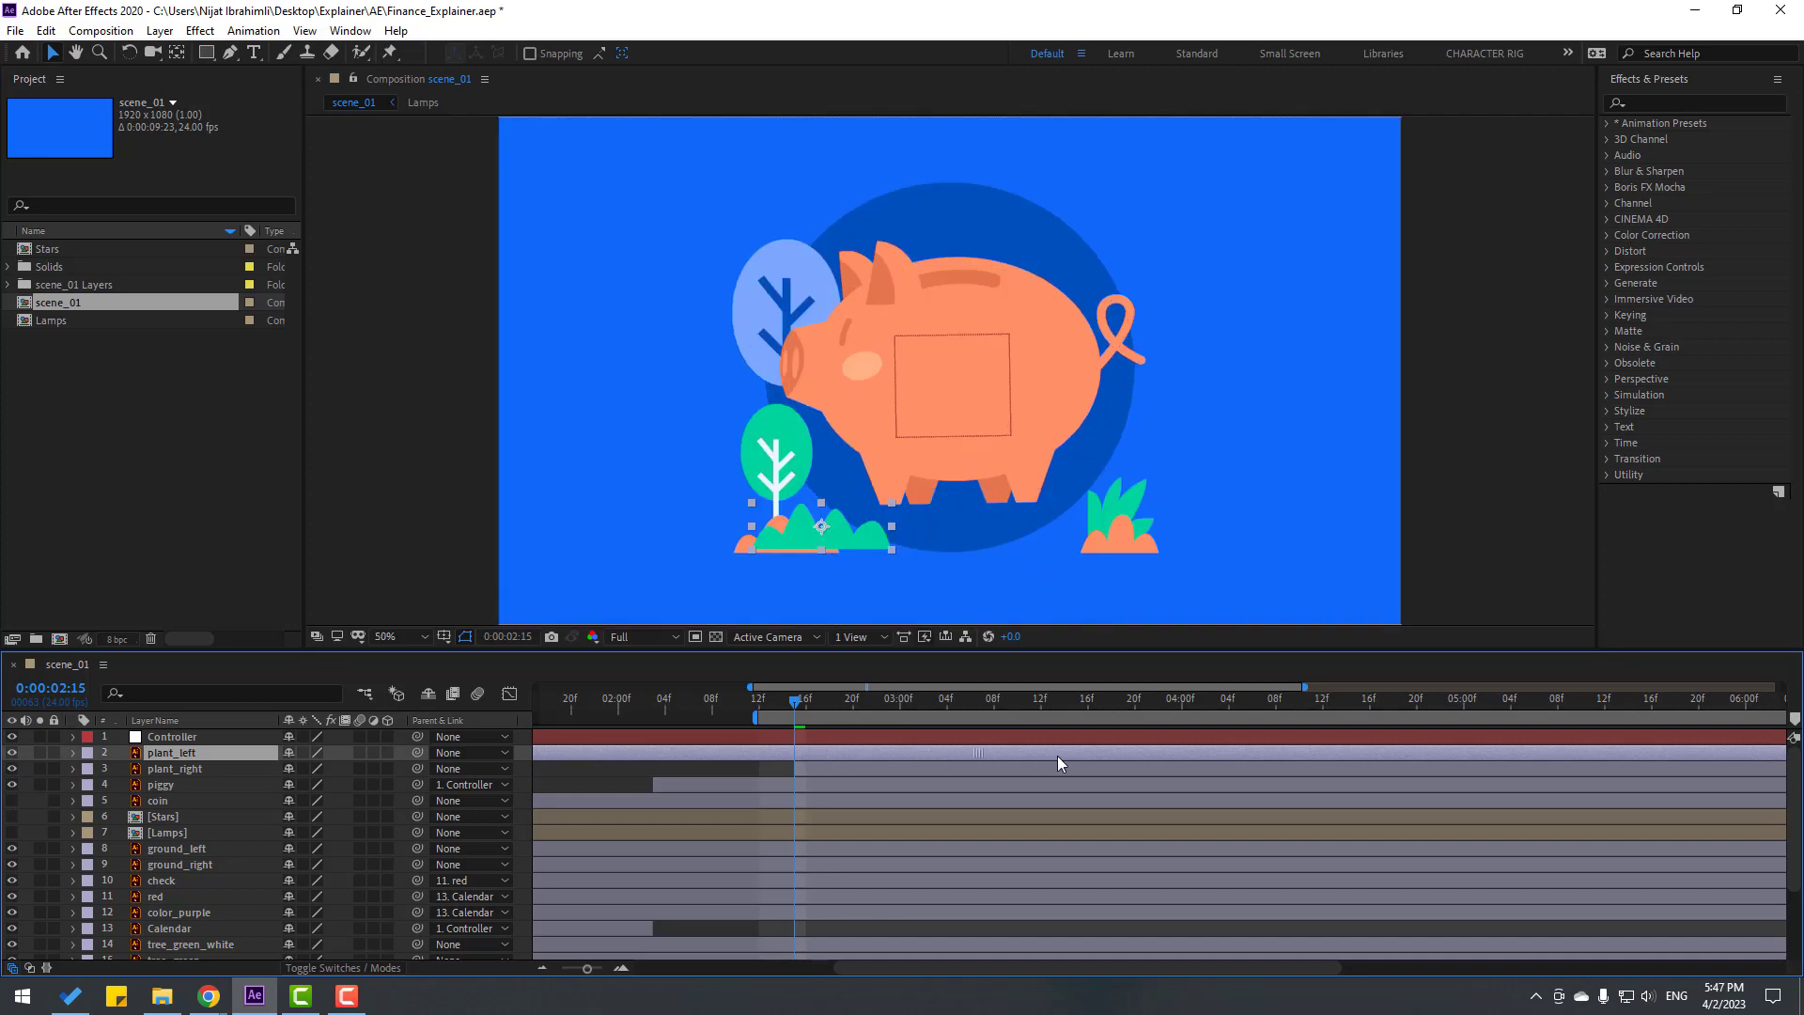
pyautogui.moveTo(1058, 757); pyautogui.dragTo(1301, 757)
pyautogui.press('p')
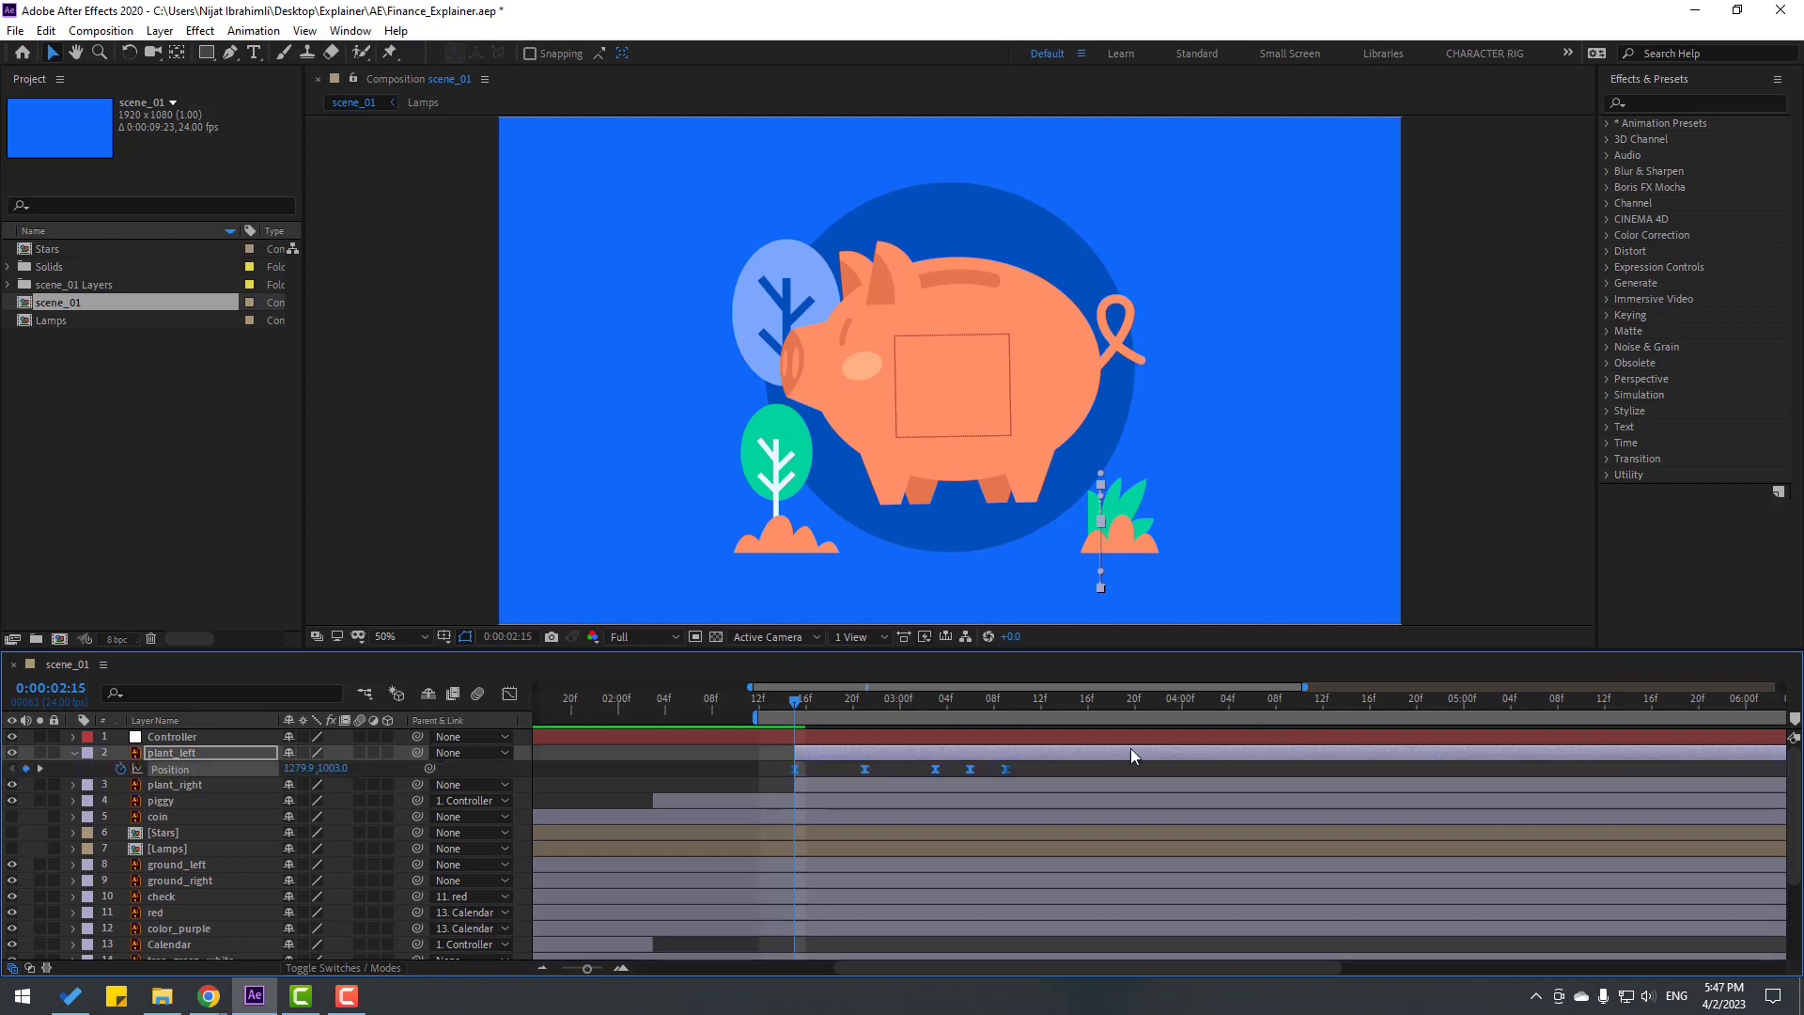
# Shift all plant_left Position keyframes horizontally to X 593.9, and preview the plant beside the piggy bank.
pyautogui.moveTo(808, 792); pyautogui.dragTo(785, 789)
pyautogui.moveTo(820, 701); pyautogui.dragTo(1012, 707)
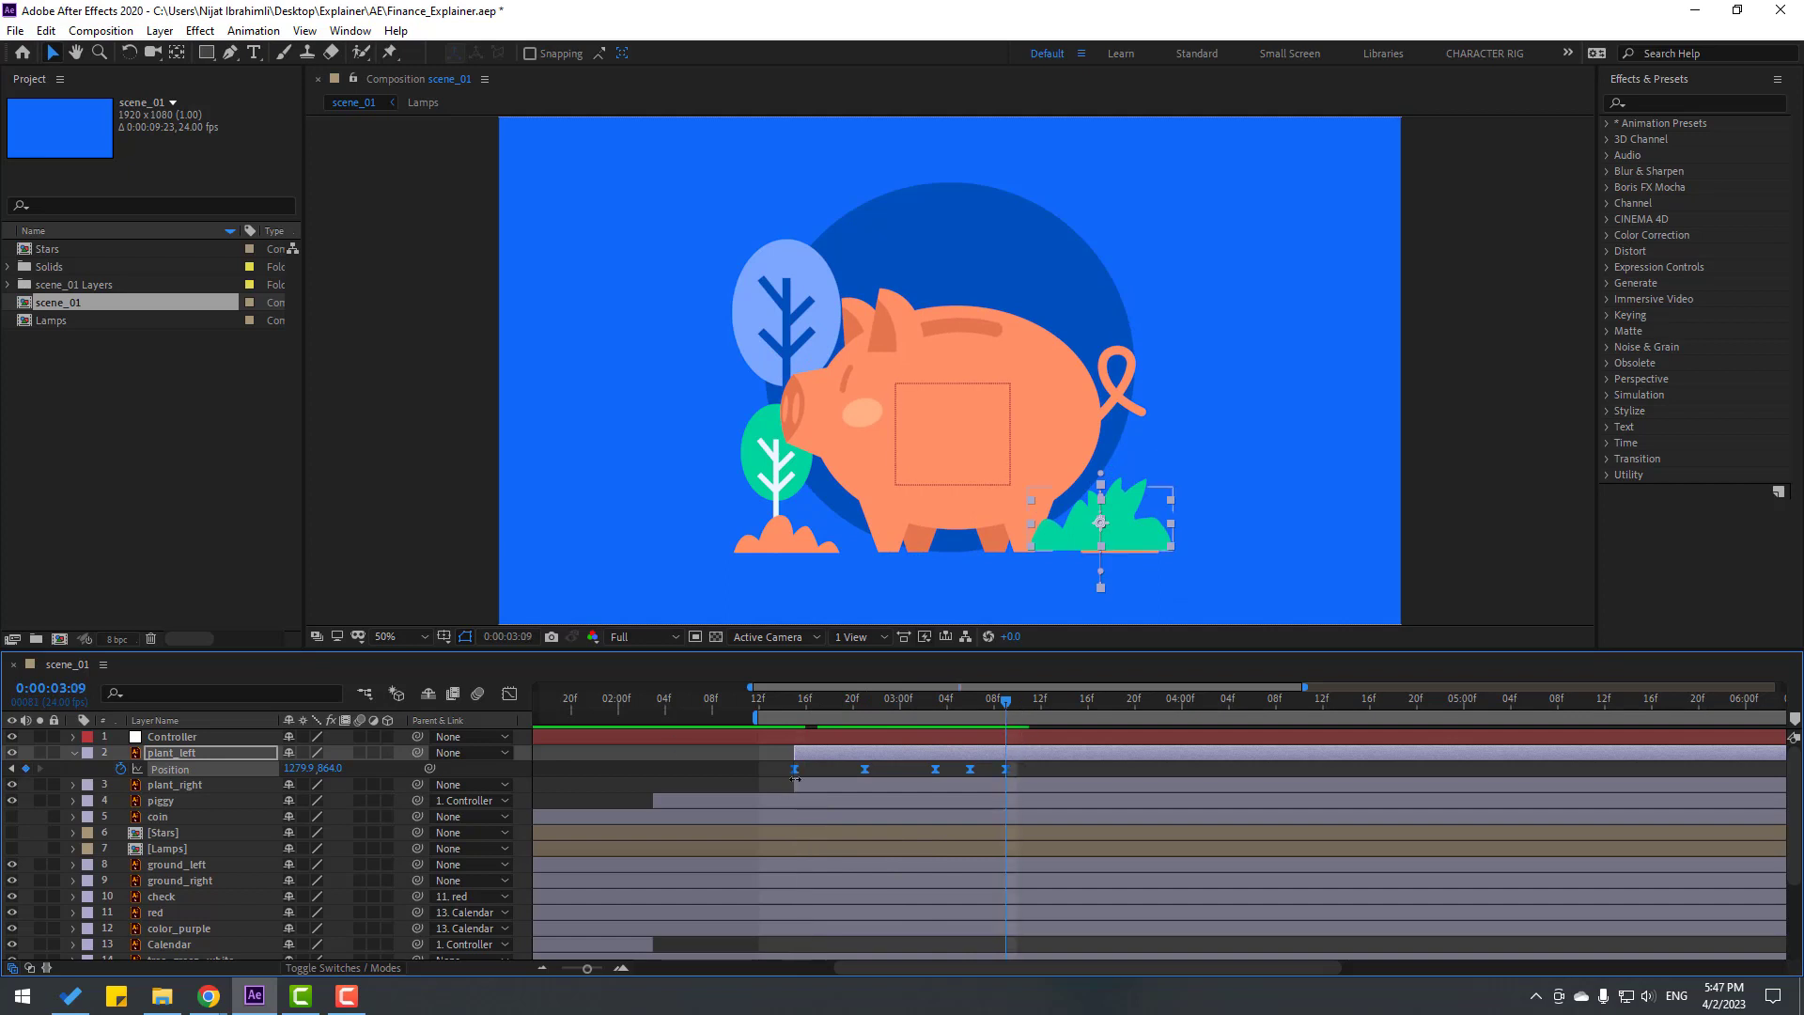
pyautogui.moveTo(310, 769); pyautogui.dragTo(108, 768)
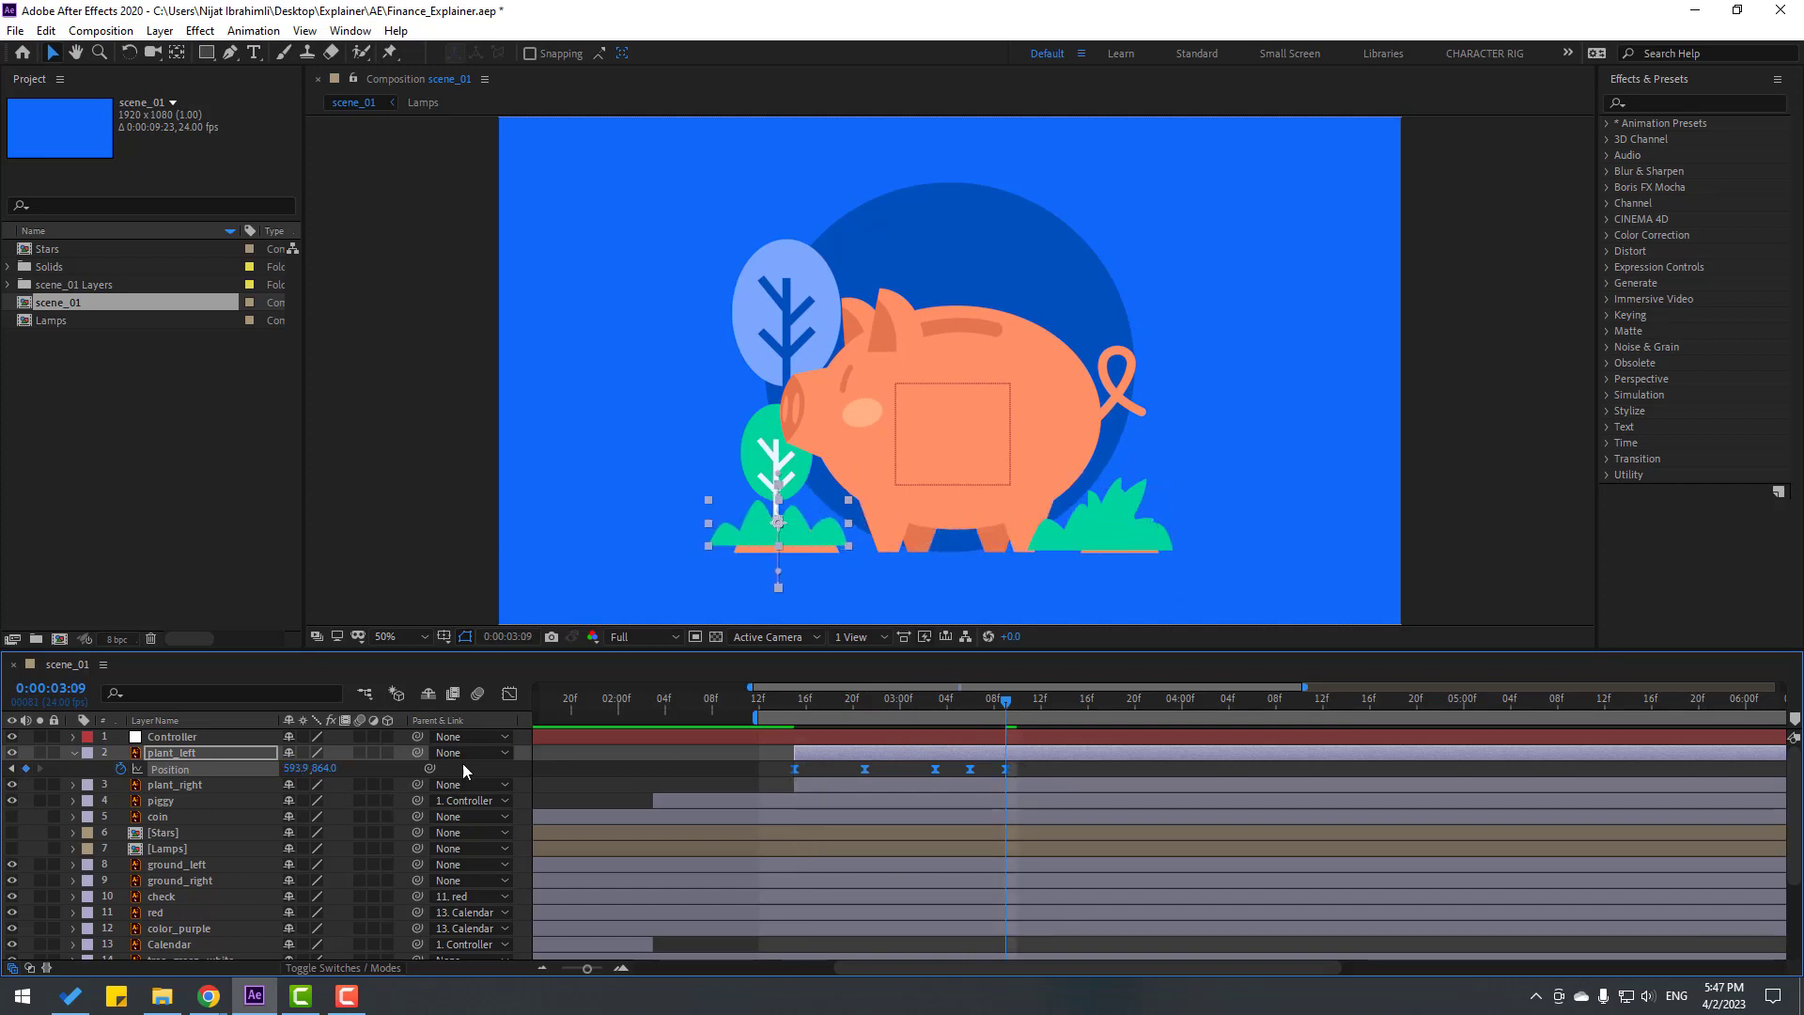
pyautogui.press('space')
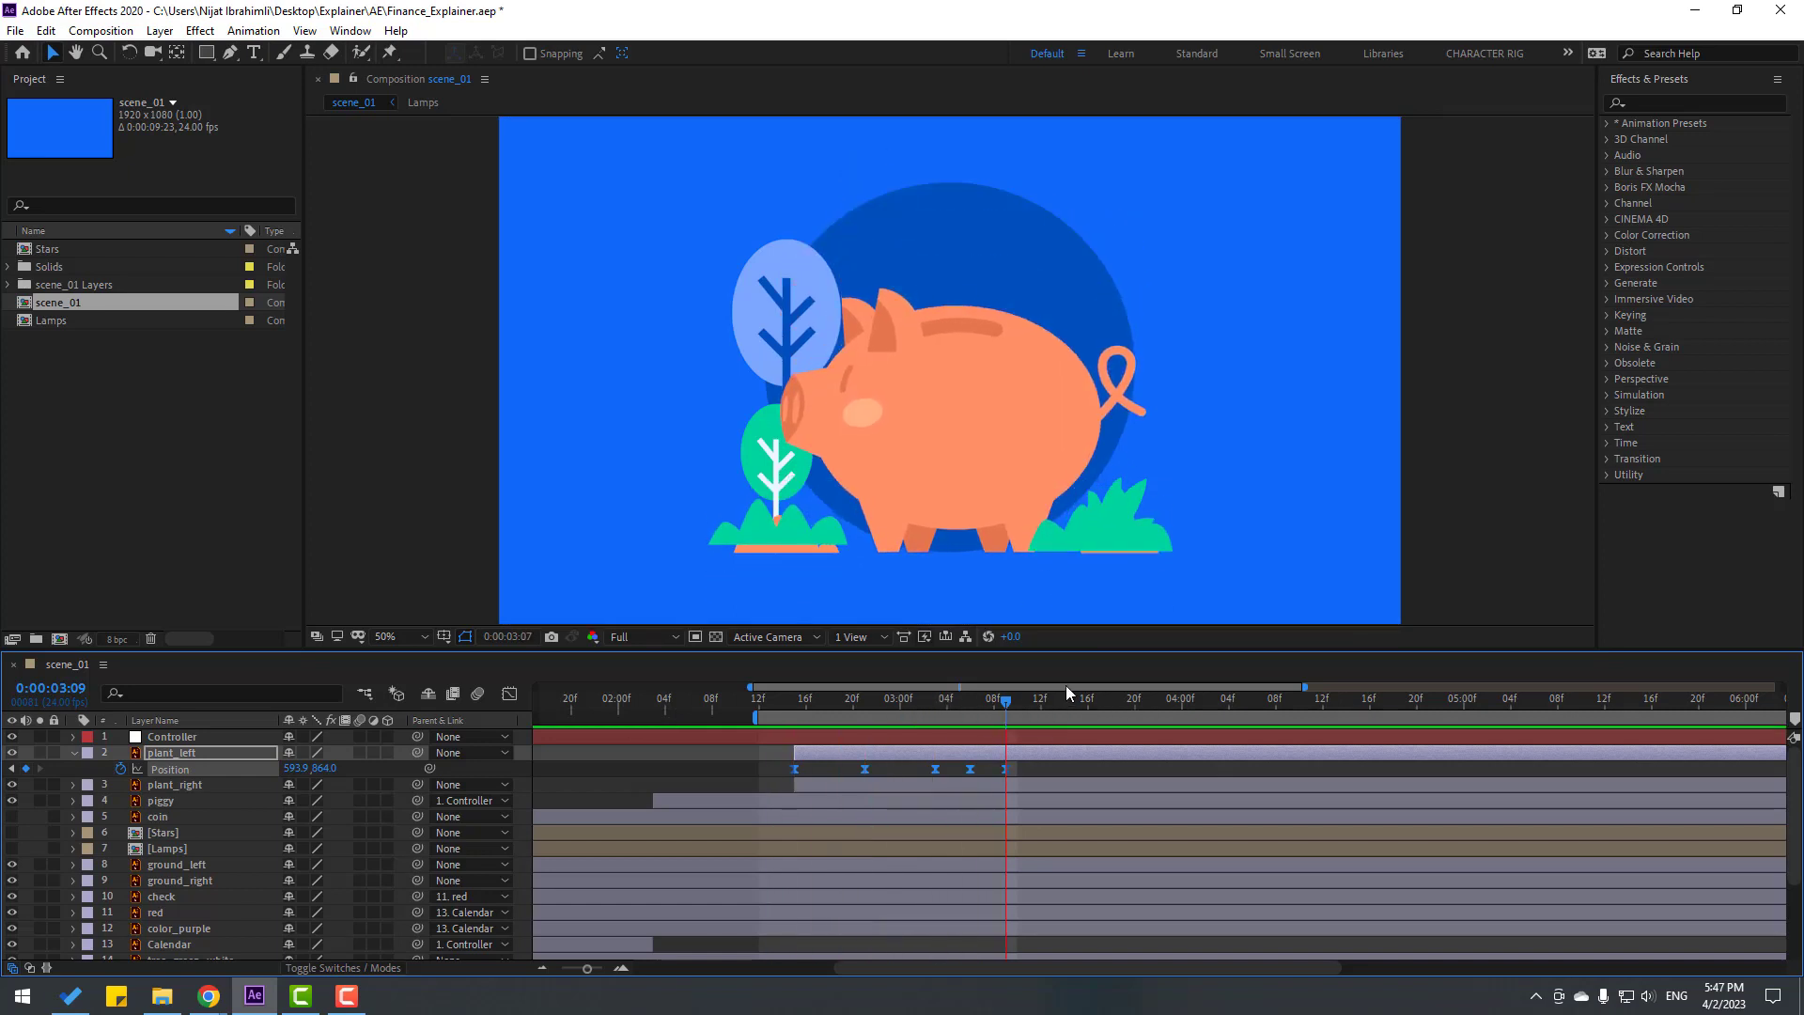
pyautogui.press('space')
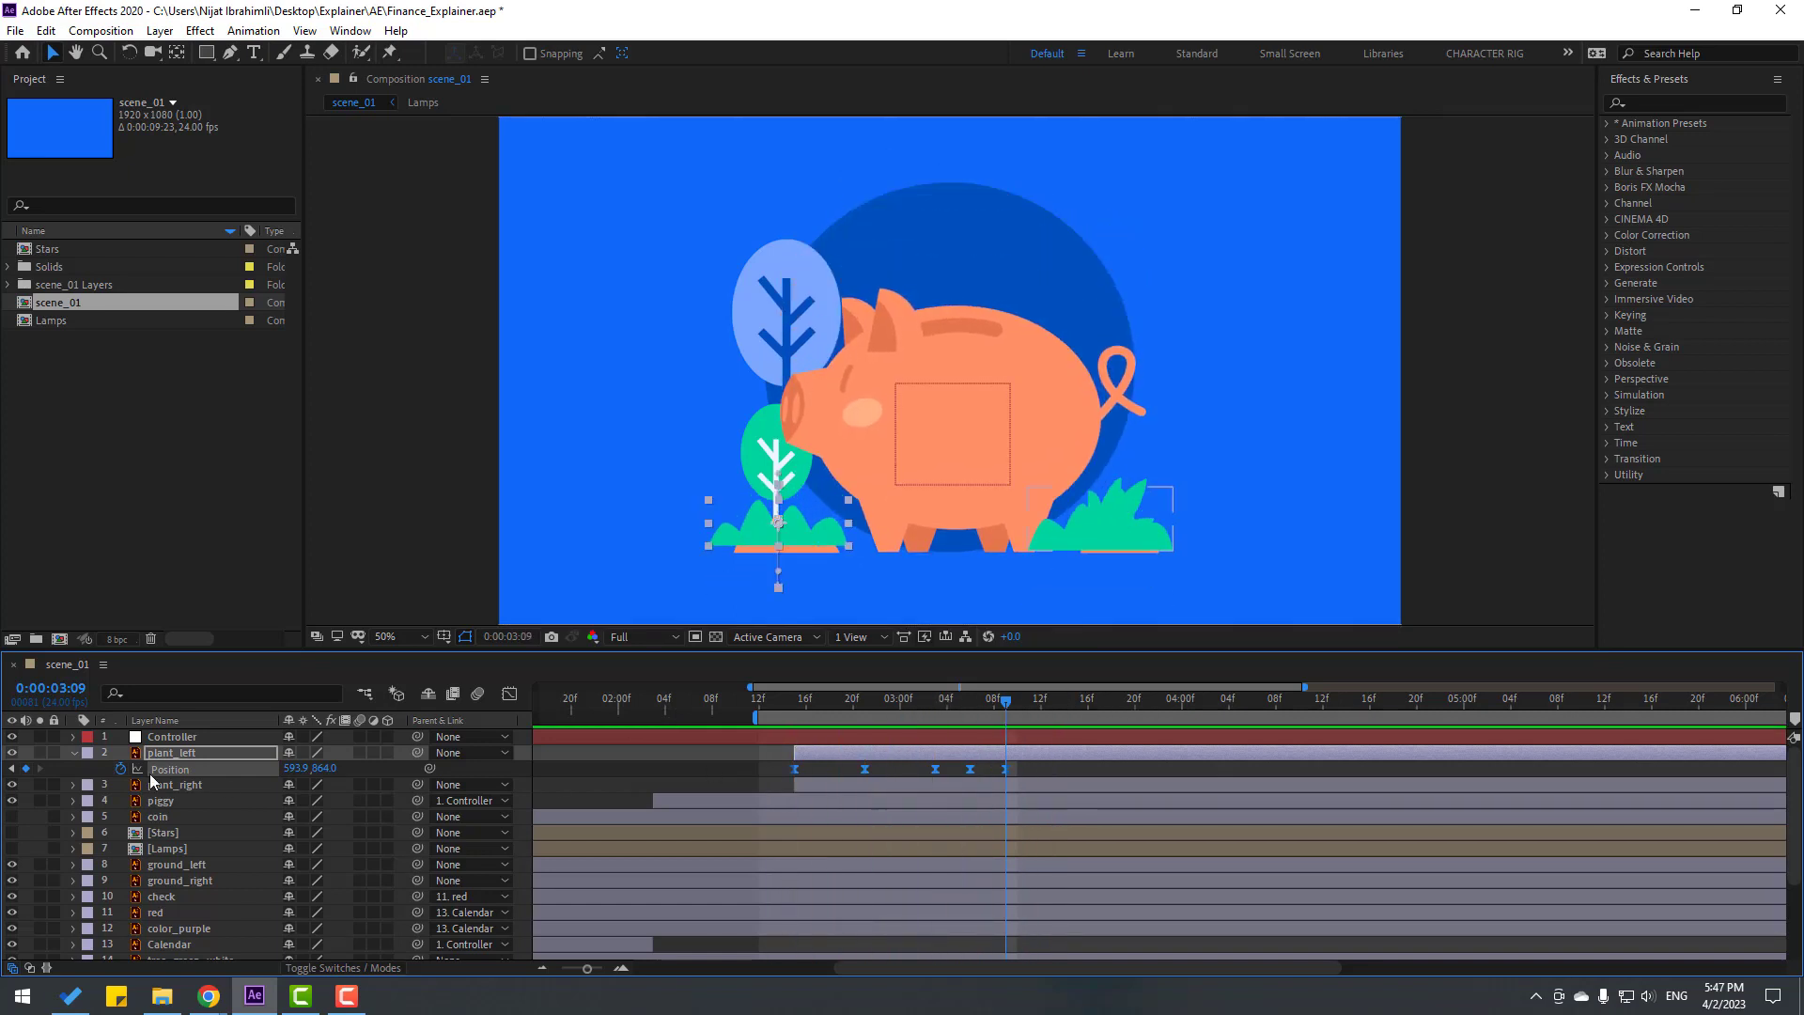
pyautogui.press('u')
# Split the ground_left, ground_right, check, red, color_purple, four tree and plants layers at 0:00:02:03, and delete their second halves.
pyautogui.moveTo(741, 705); pyautogui.dragTo(650, 716)
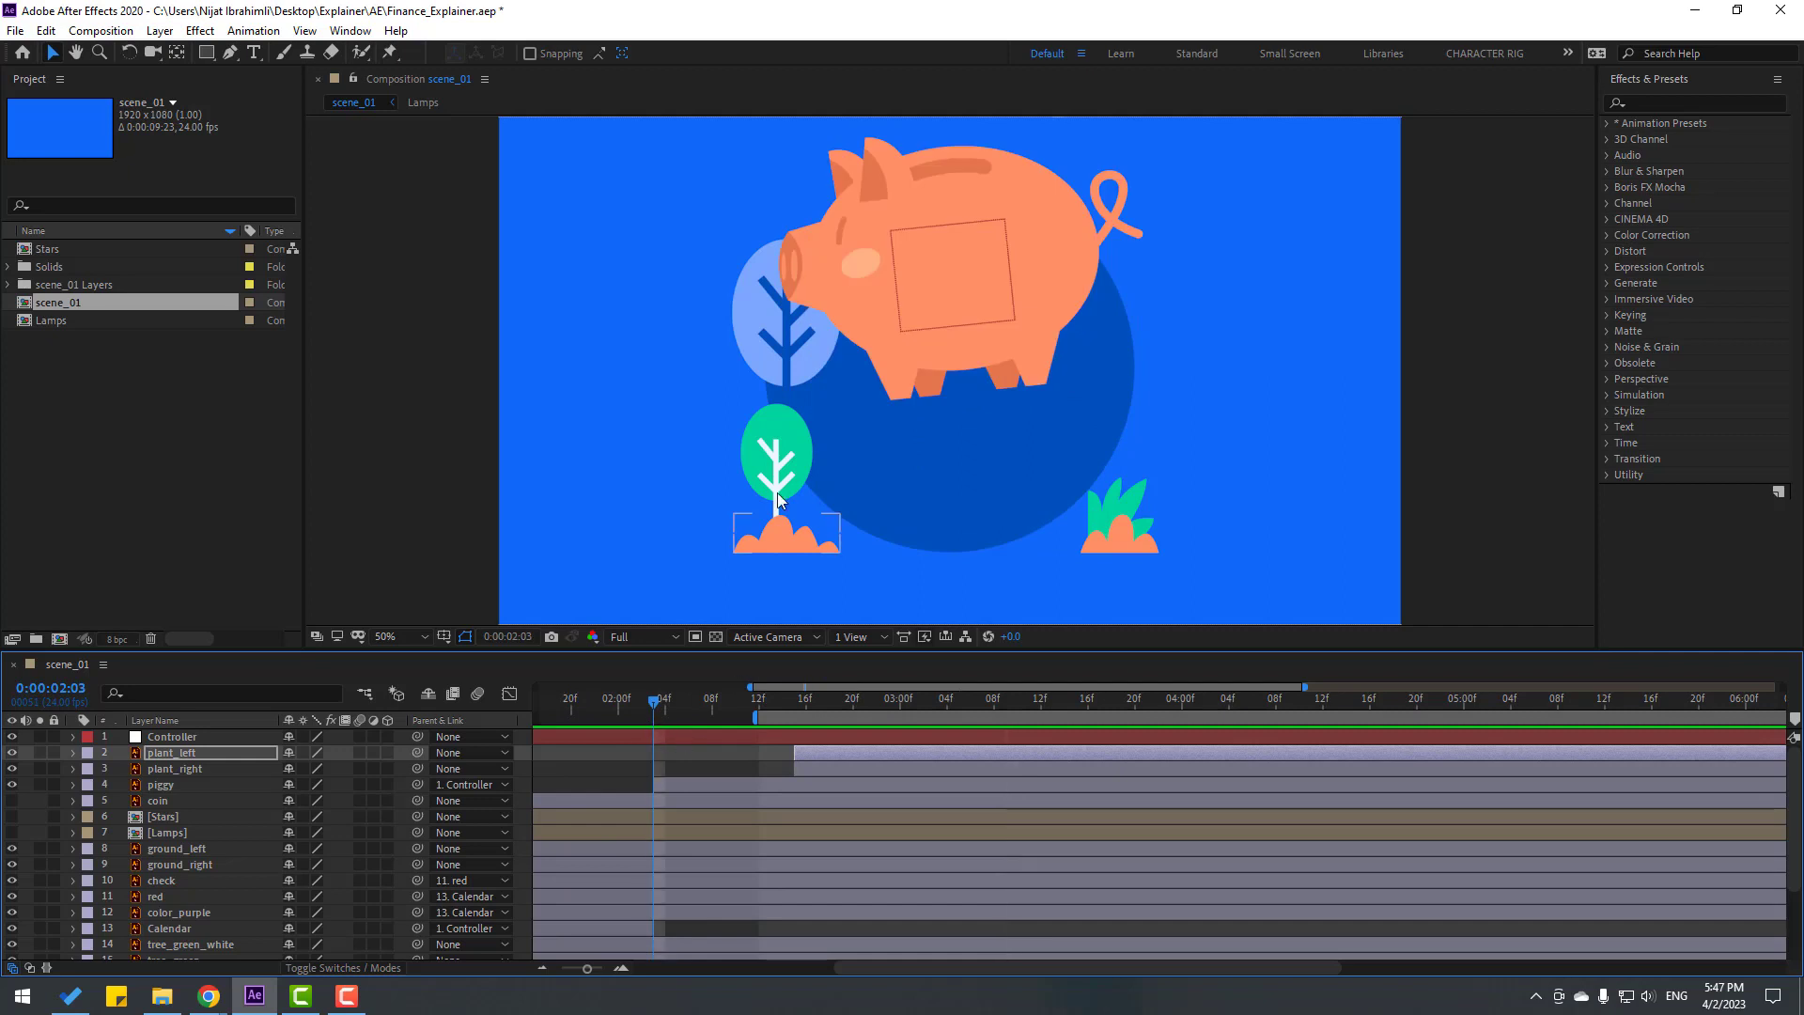
pyautogui.click(785, 444)
pyautogui.scroll(-1, 243, 909)
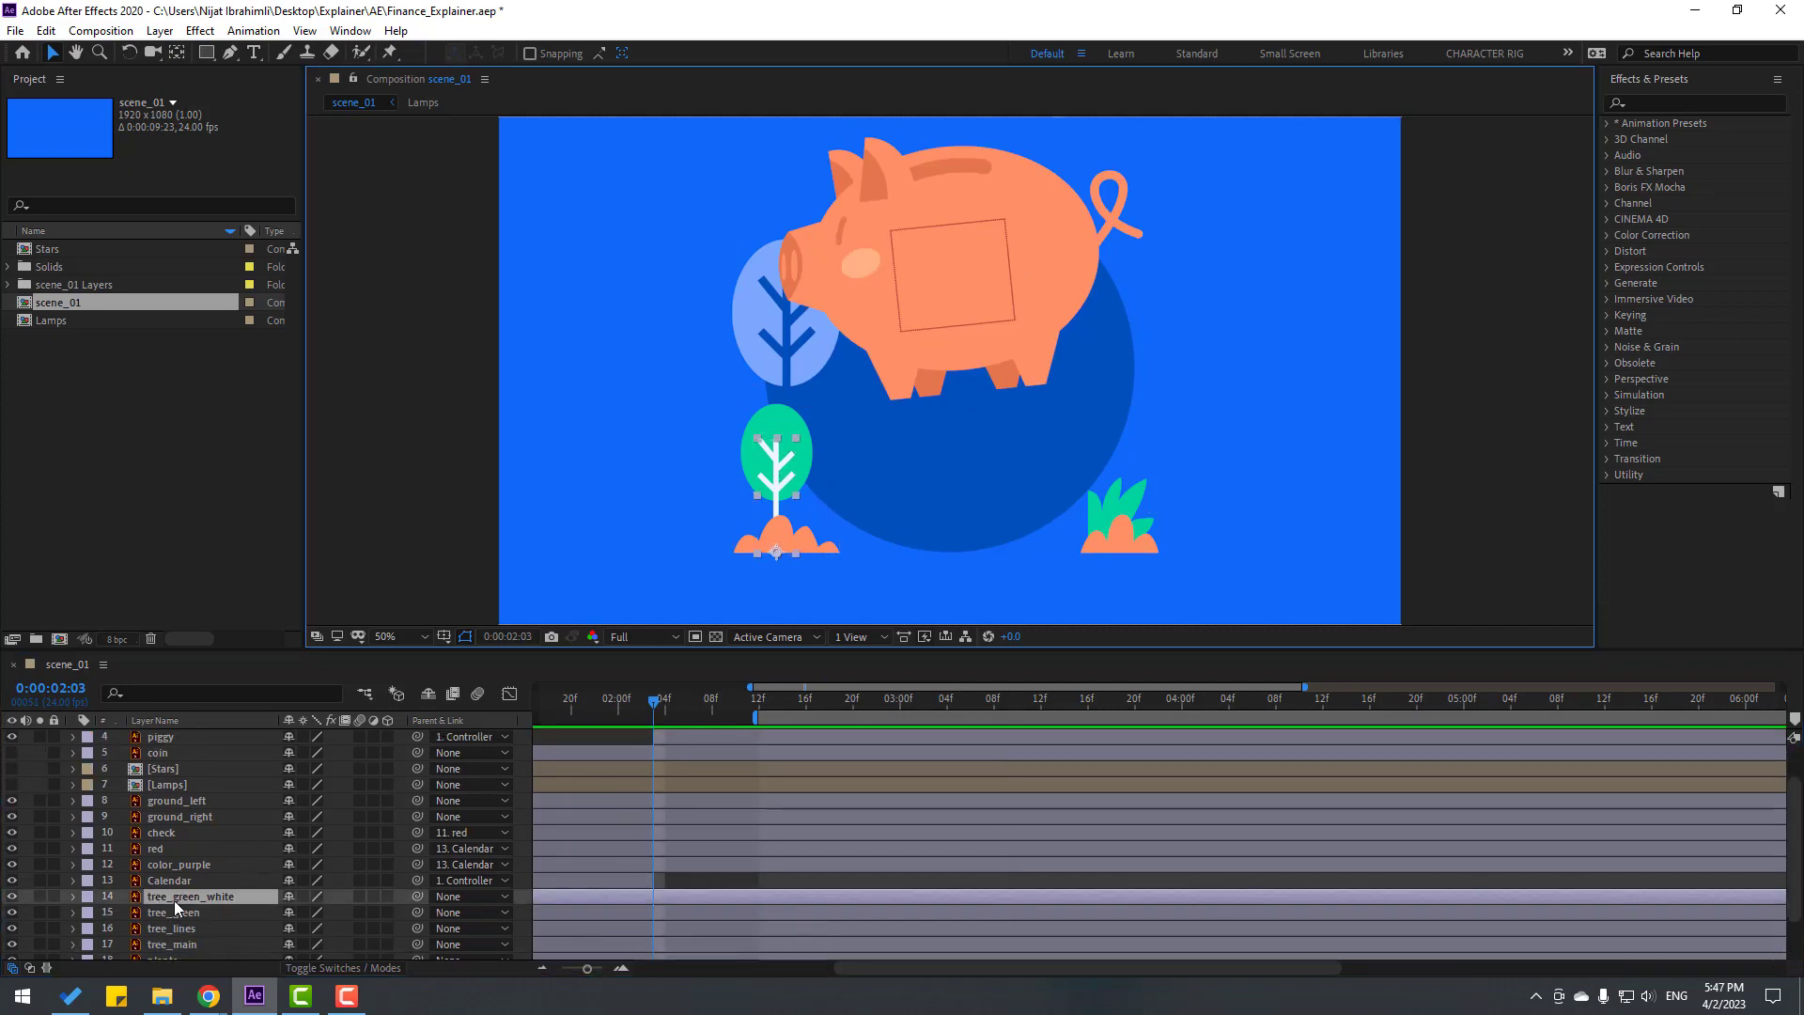
pyautogui.keyDown('ctrl'); pyautogui.click(183, 922); pyautogui.keyUp('ctrl')
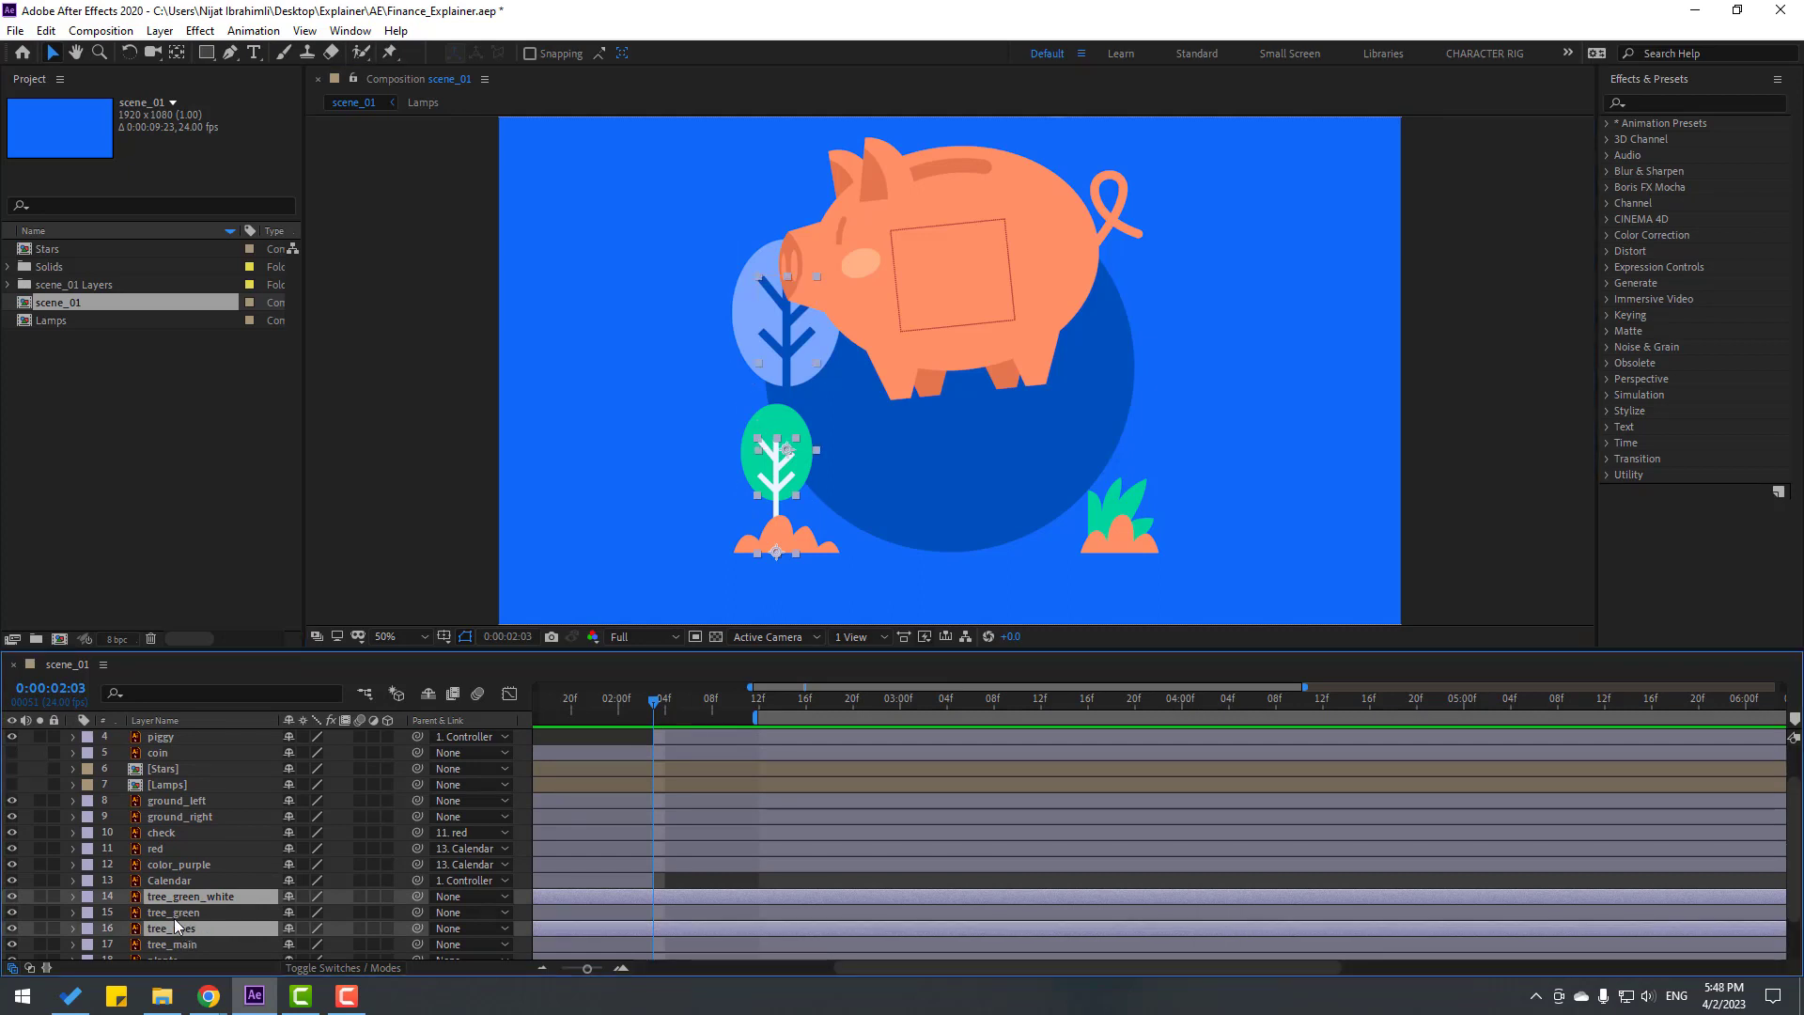
pyautogui.keyDown('ctrl'); pyautogui.click(174, 913); pyautogui.keyUp('ctrl')
pyautogui.scroll(-1, 216, 910)
pyautogui.keyDown('ctrl'); pyautogui.click(173, 899); pyautogui.keyUp('ctrl')
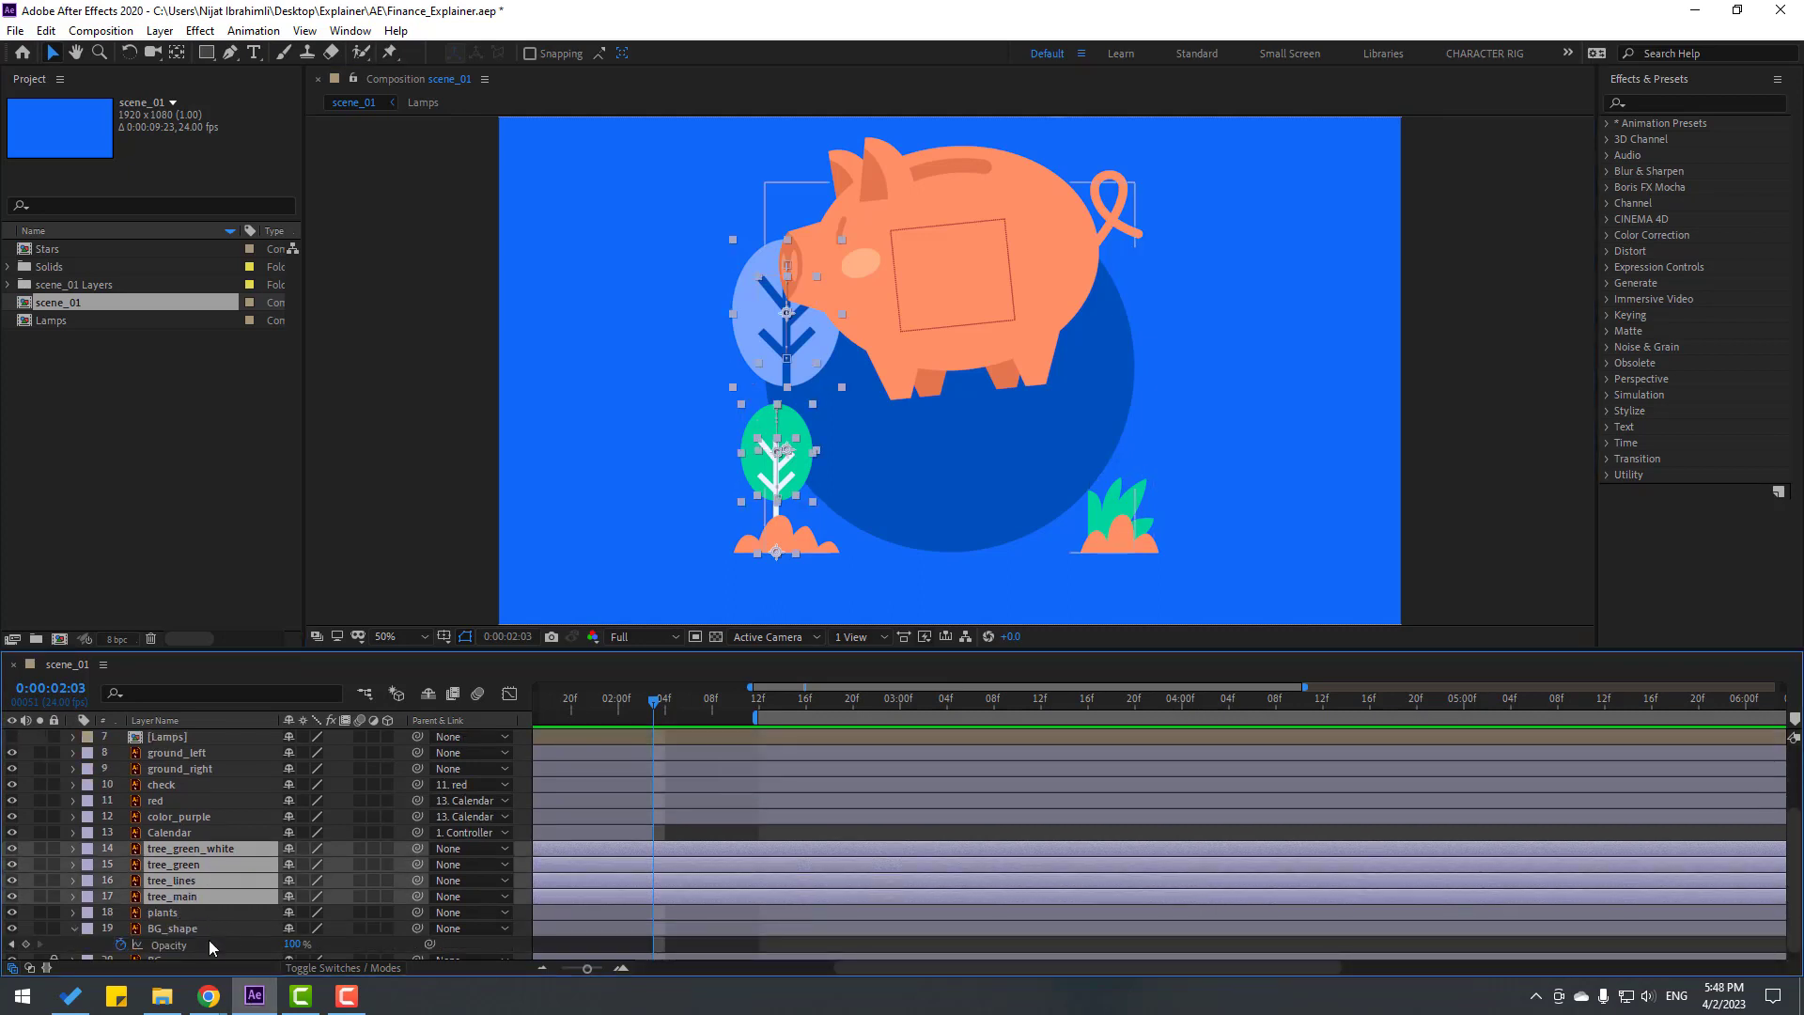
pyautogui.keyDown('ctrl'); pyautogui.click(172, 915); pyautogui.keyUp('ctrl')
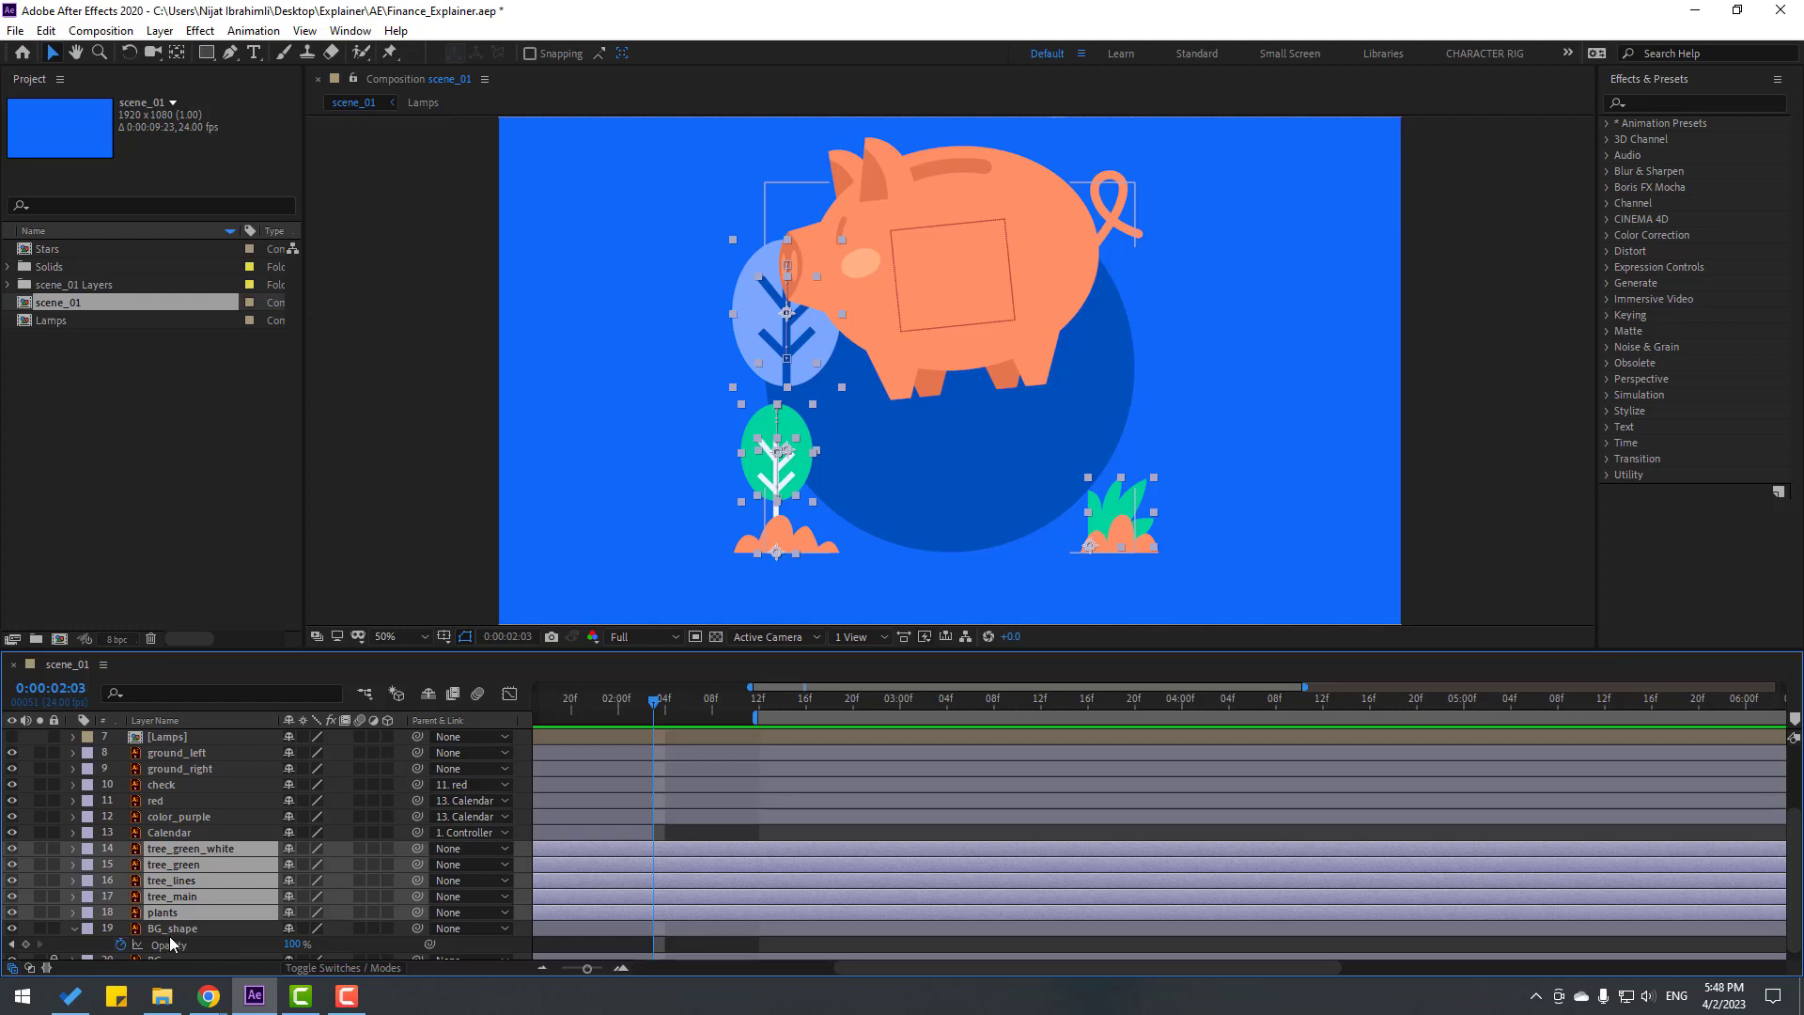
pyautogui.keyDown('ctrl'); pyautogui.click(177, 818); pyautogui.keyUp('ctrl')
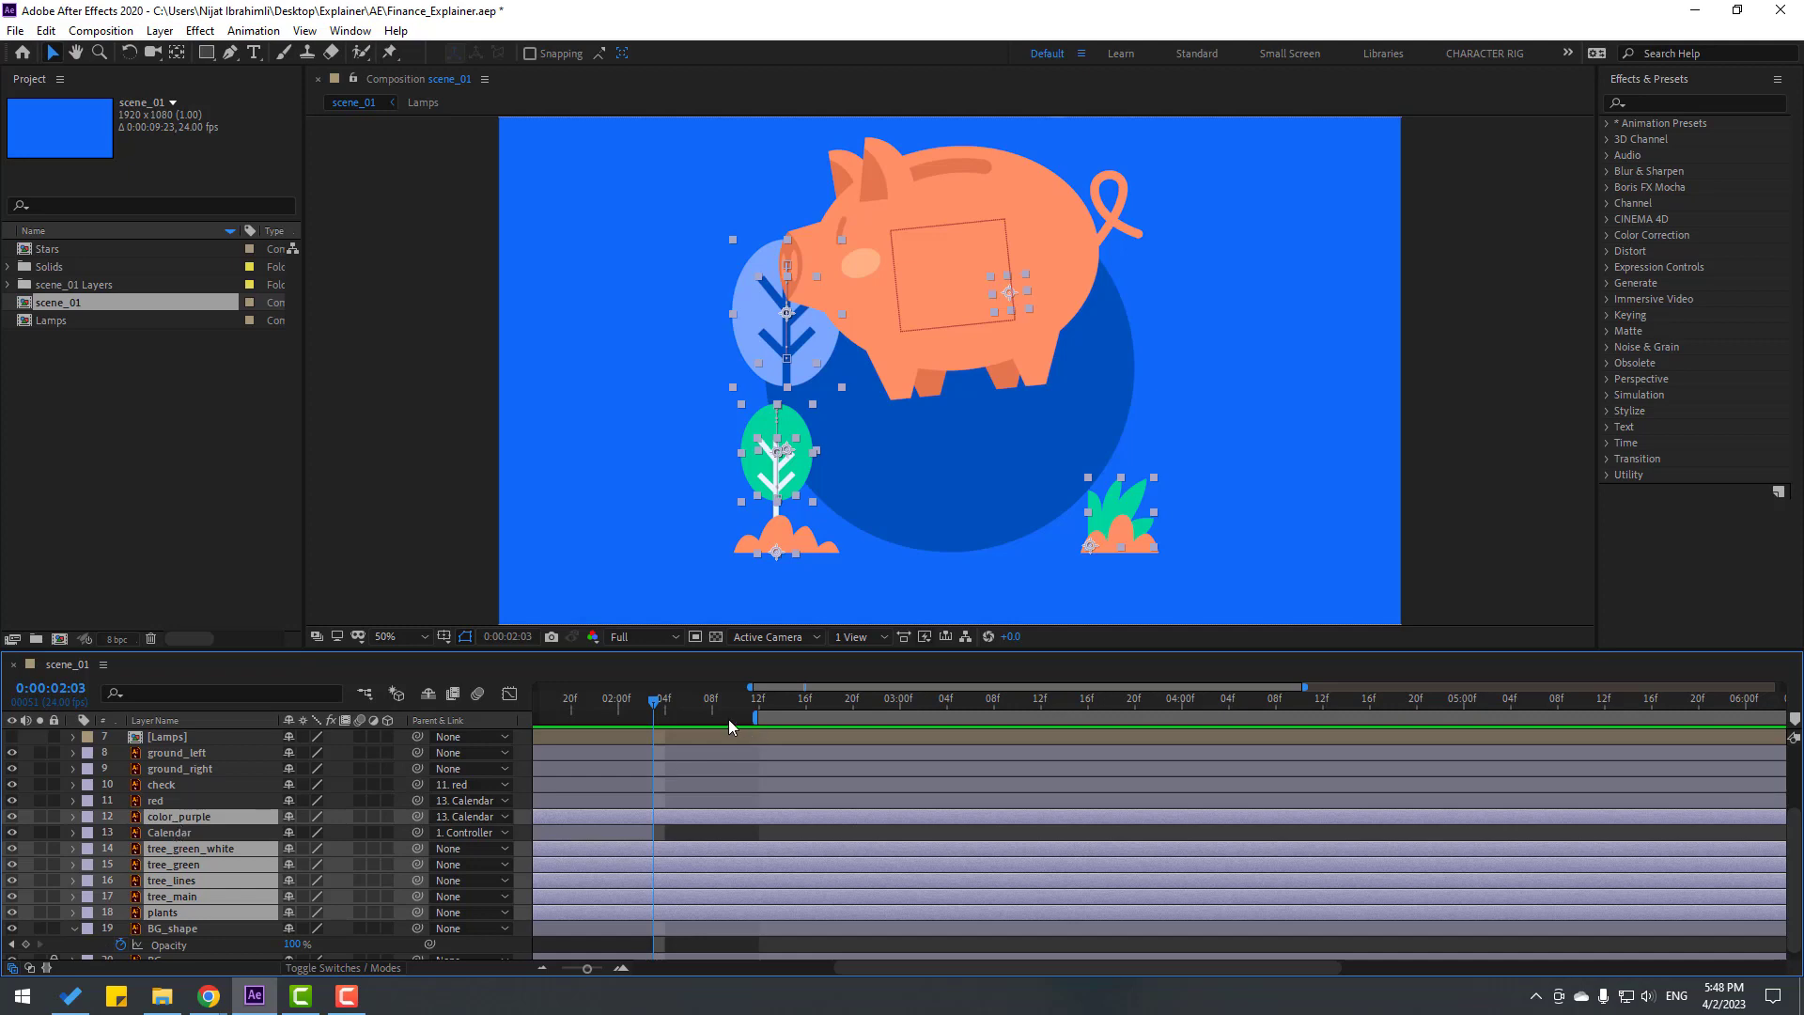
pyautogui.moveTo(655, 706)
pyautogui.mouseDown()
pyautogui.moveTo(563, 708)
pyautogui.moveTo(651, 707)
pyautogui.mouseUp()
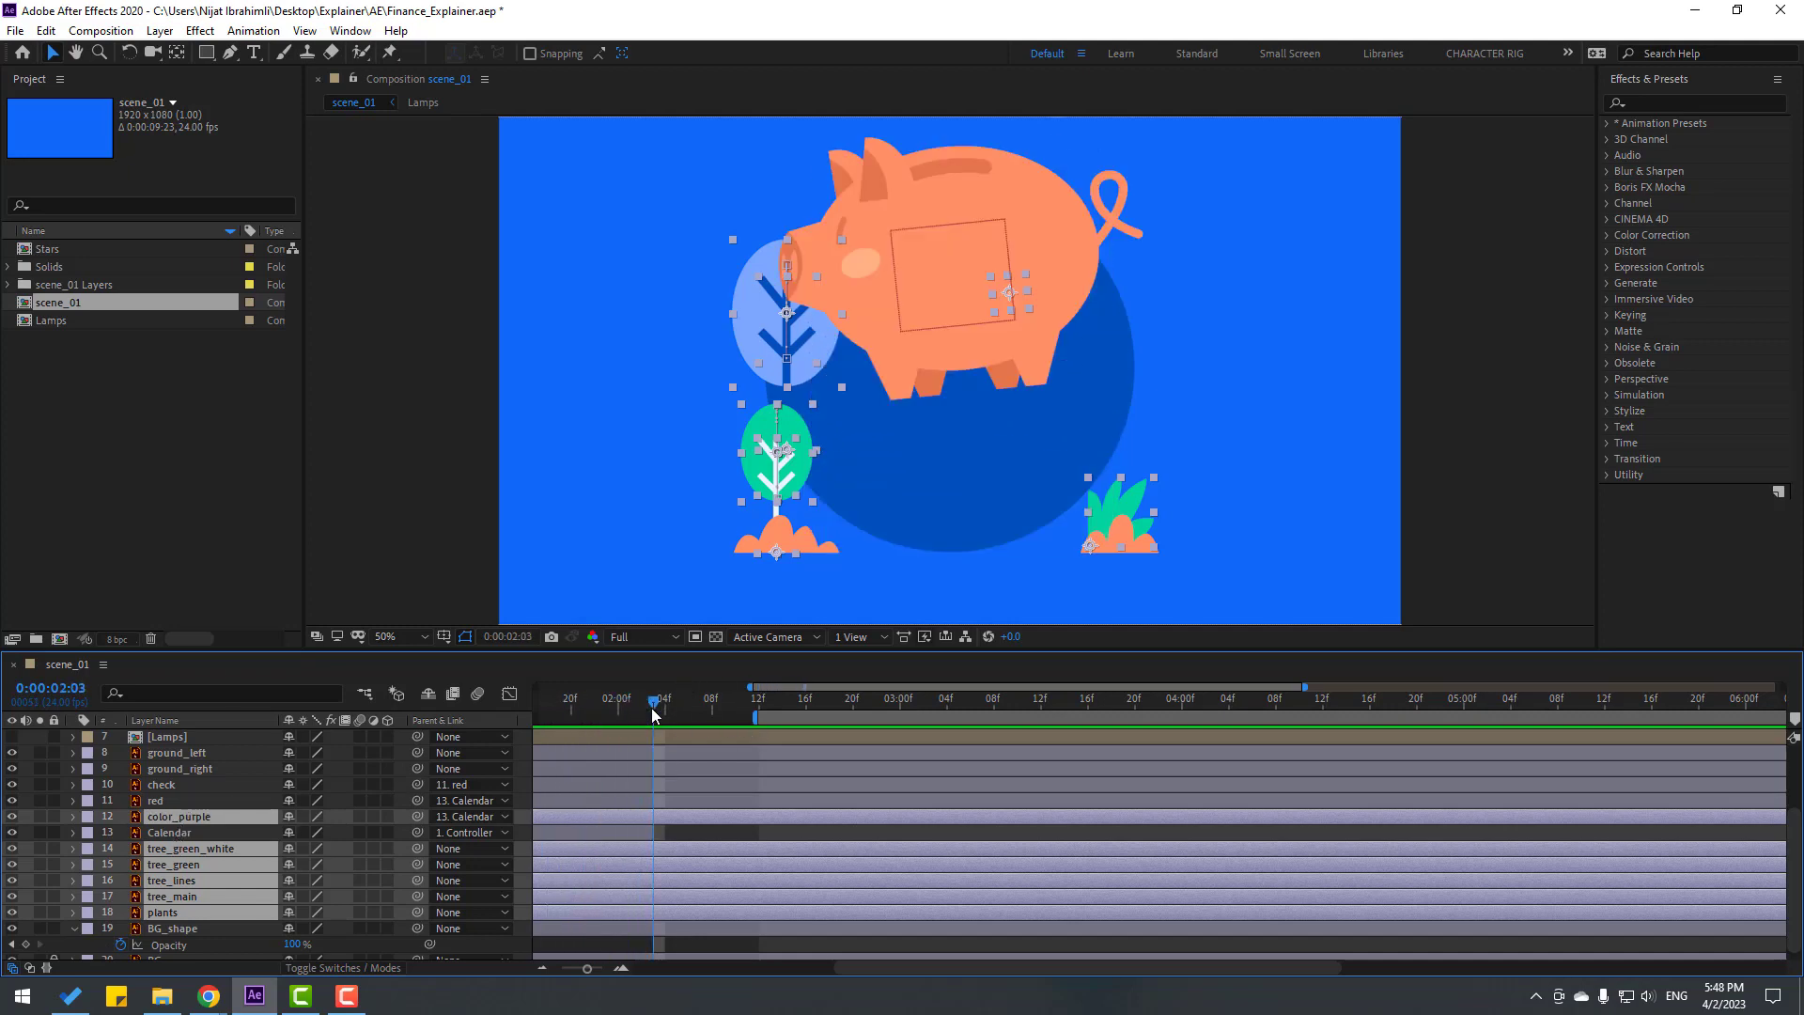
pyautogui.keyDown('ctrl'); pyautogui.click(155, 803); pyautogui.keyUp('ctrl')
pyautogui.keyDown('ctrl'); pyautogui.click(171, 783); pyautogui.keyUp('ctrl')
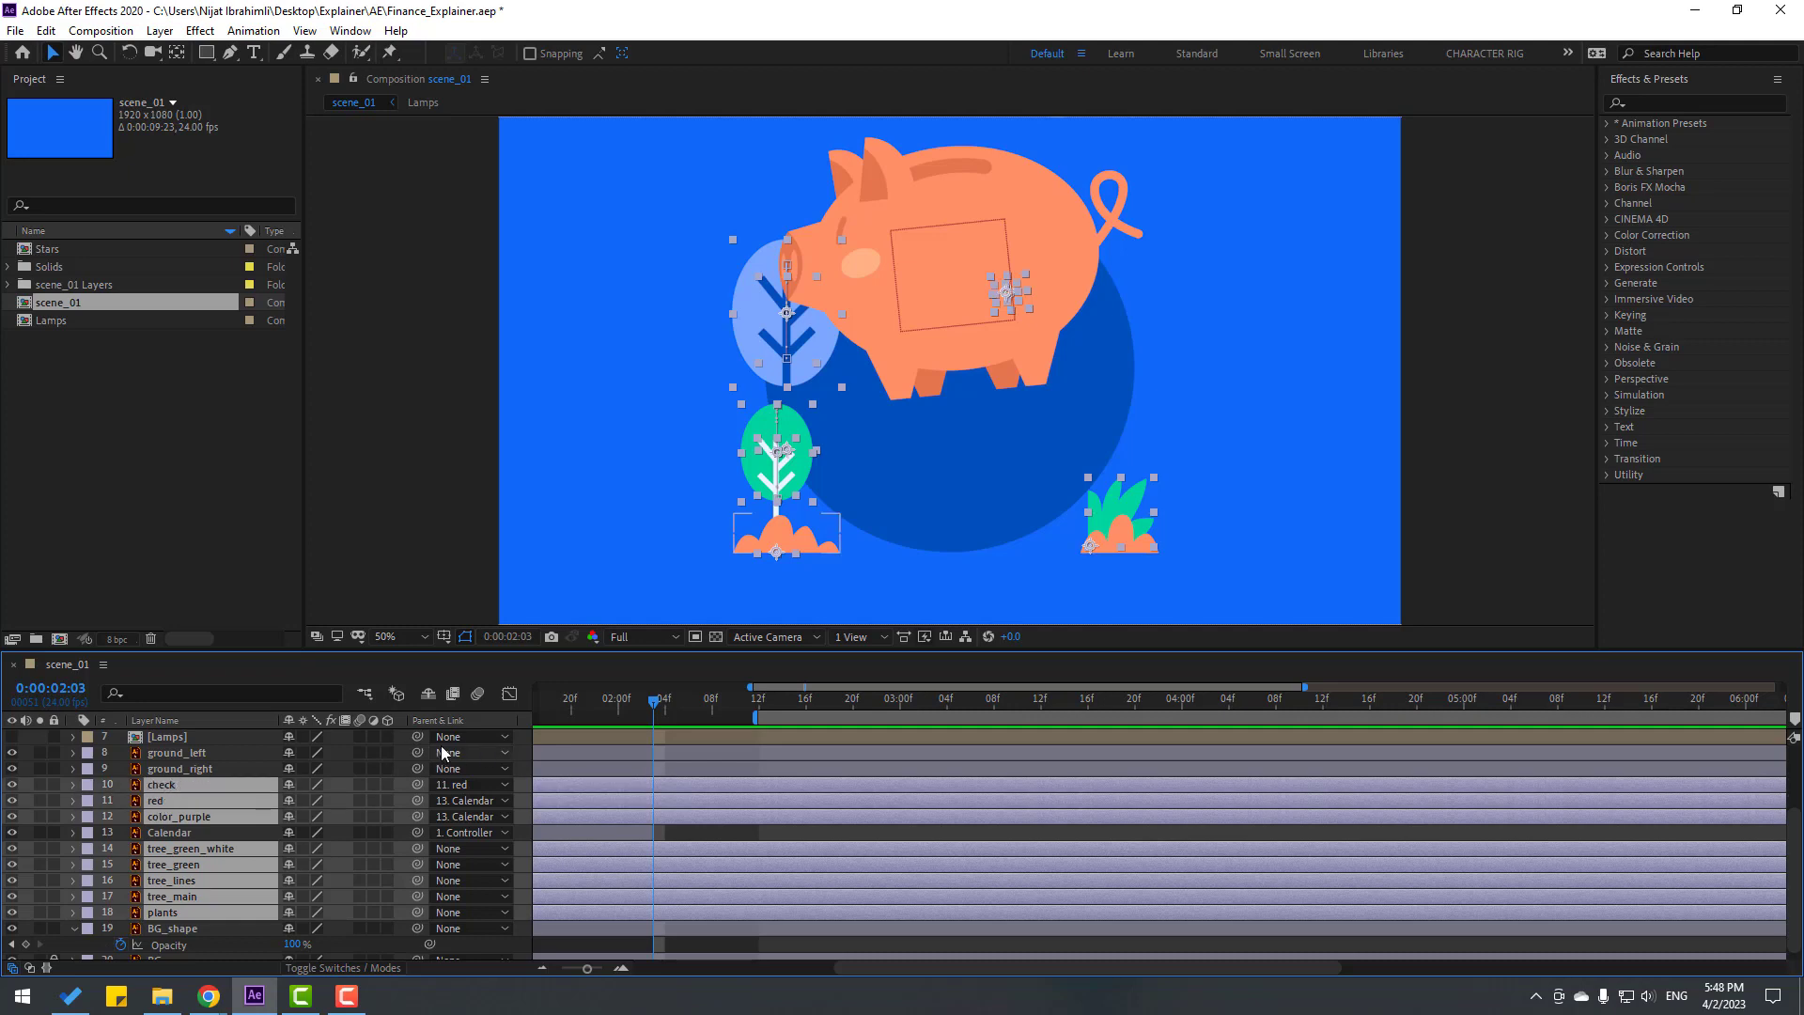
pyautogui.keyDown('ctrl'); pyautogui.click(184, 771); pyautogui.keyUp('ctrl')
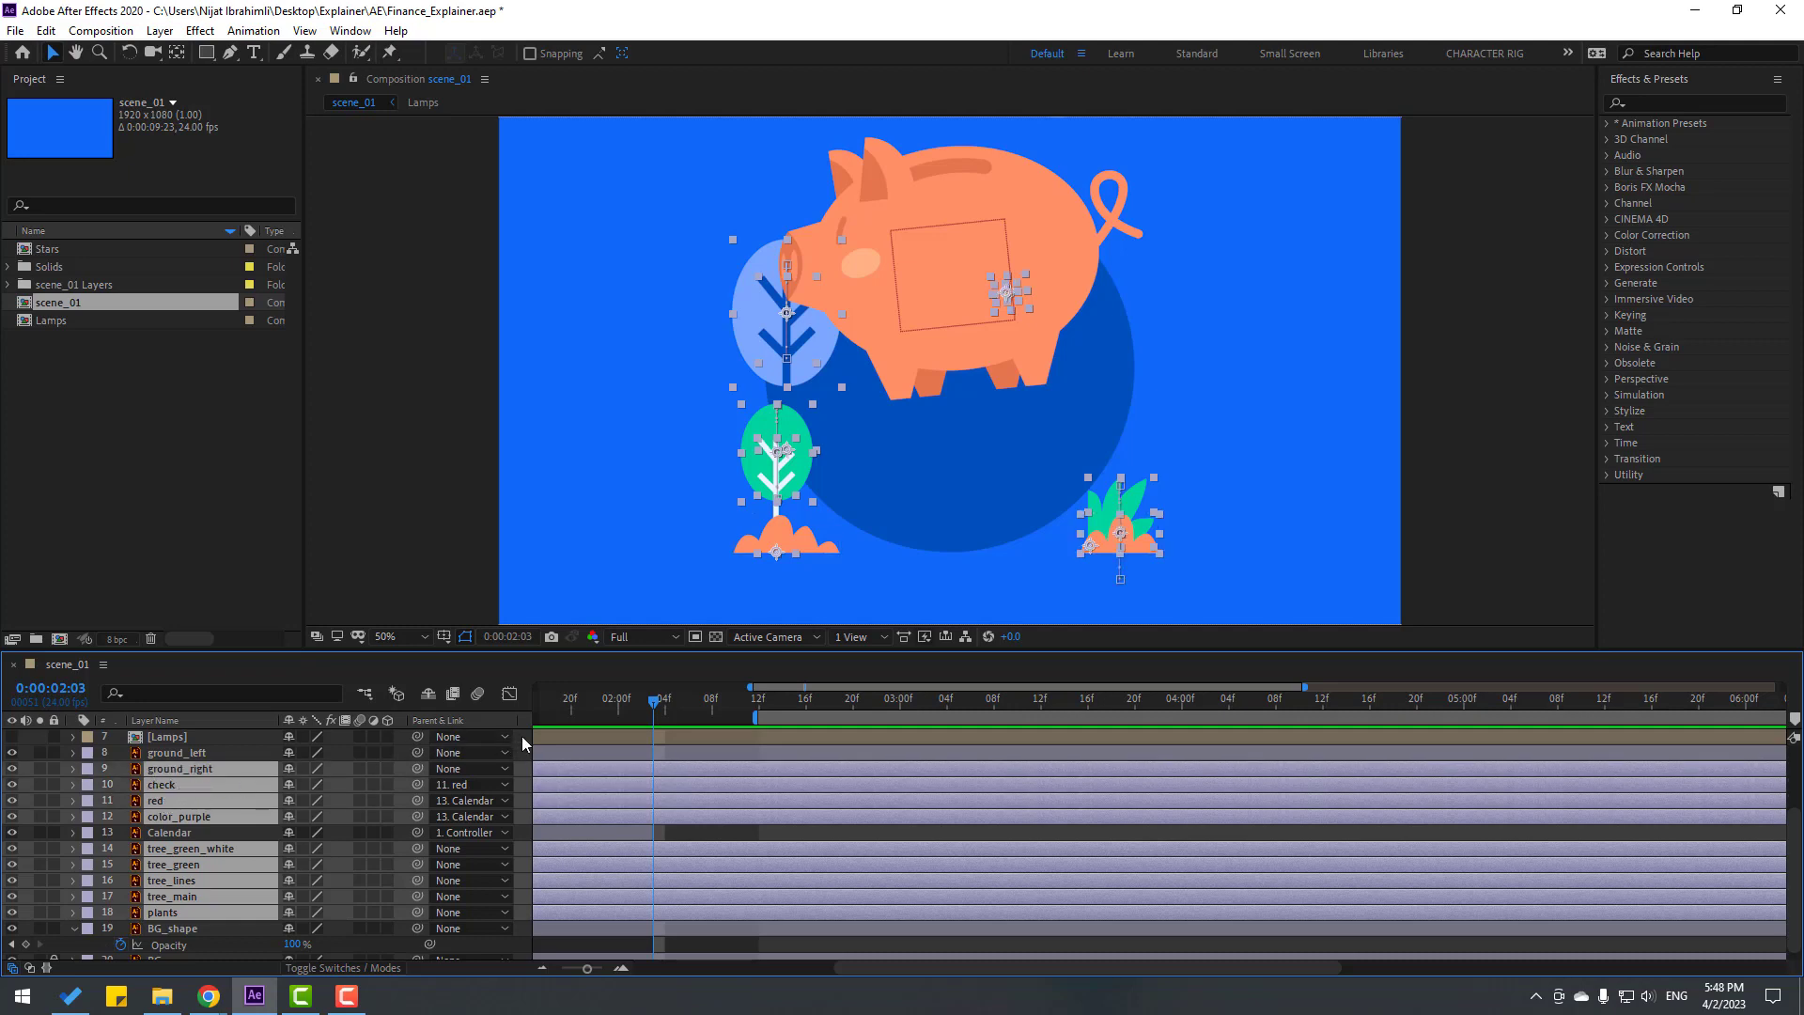
pyautogui.keyDown('ctrl'); pyautogui.click(178, 756); pyautogui.keyUp('ctrl')
pyautogui.keyDown('ctrl'); pyautogui.click(178, 771); pyautogui.keyUp('ctrl')
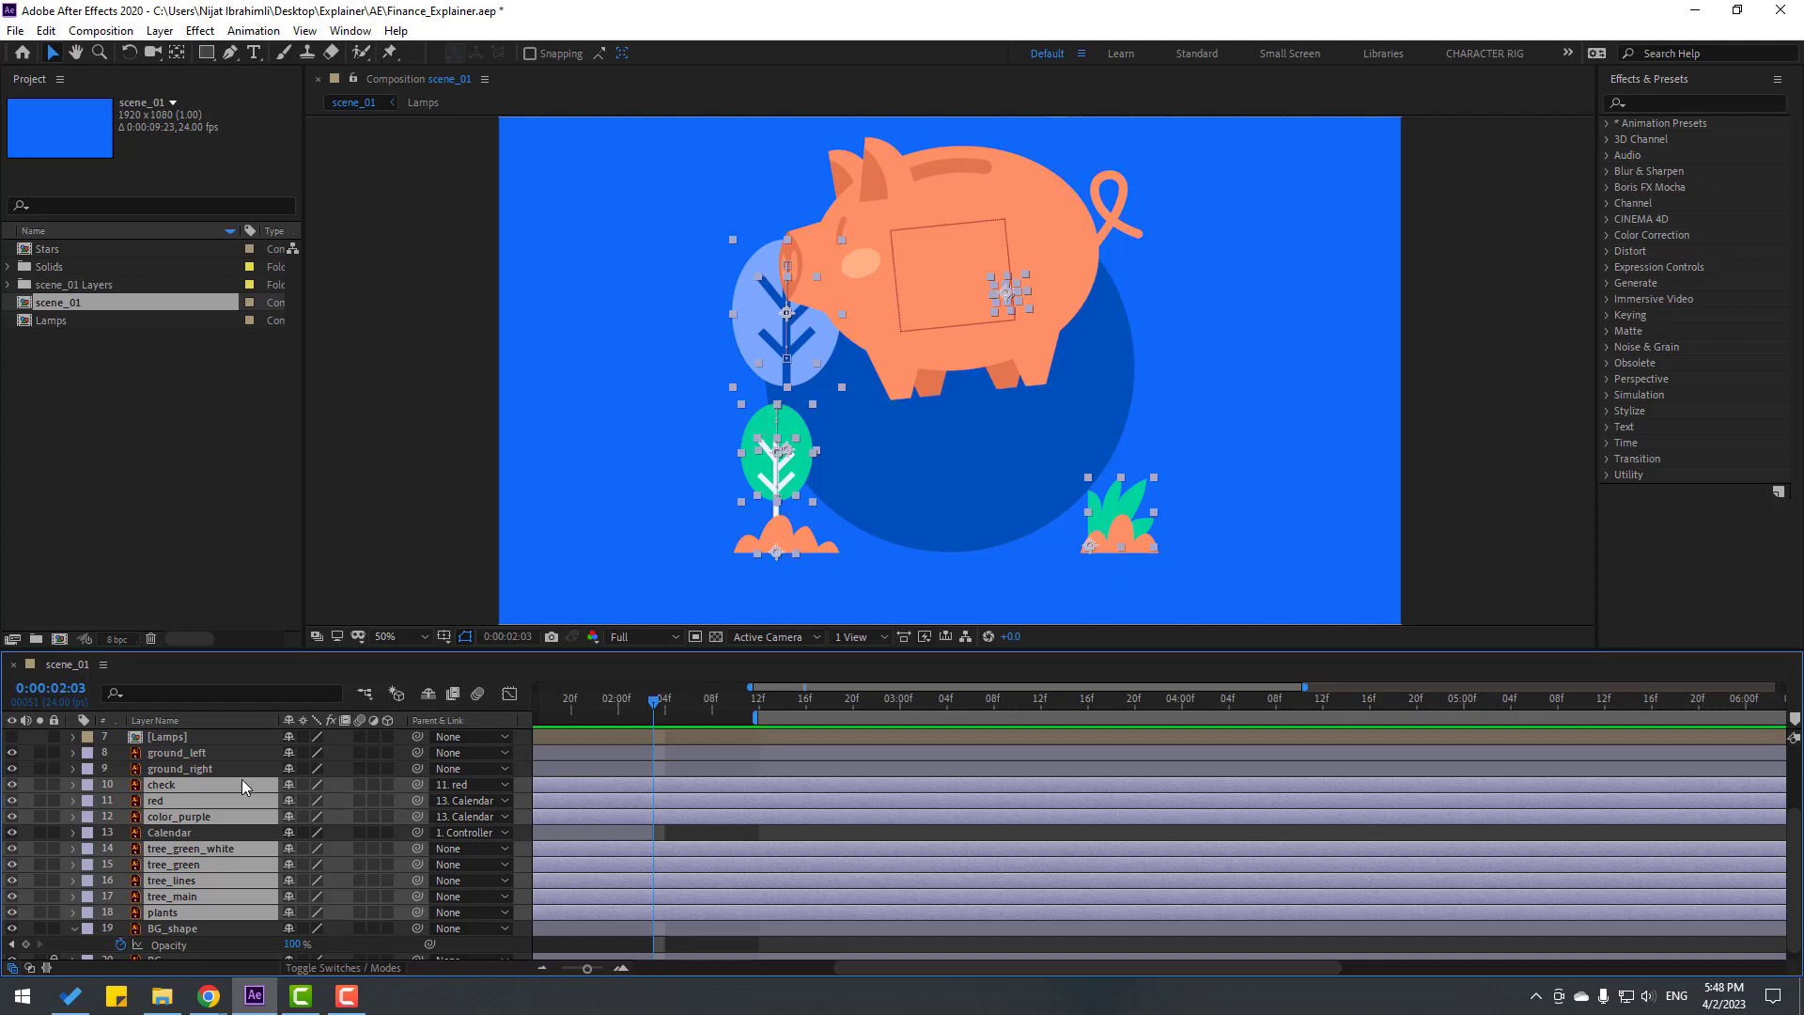
pyautogui.moveTo(931, 806); pyautogui.dragTo(1081, 848)
pyautogui.press('-')
pyautogui.press('-')
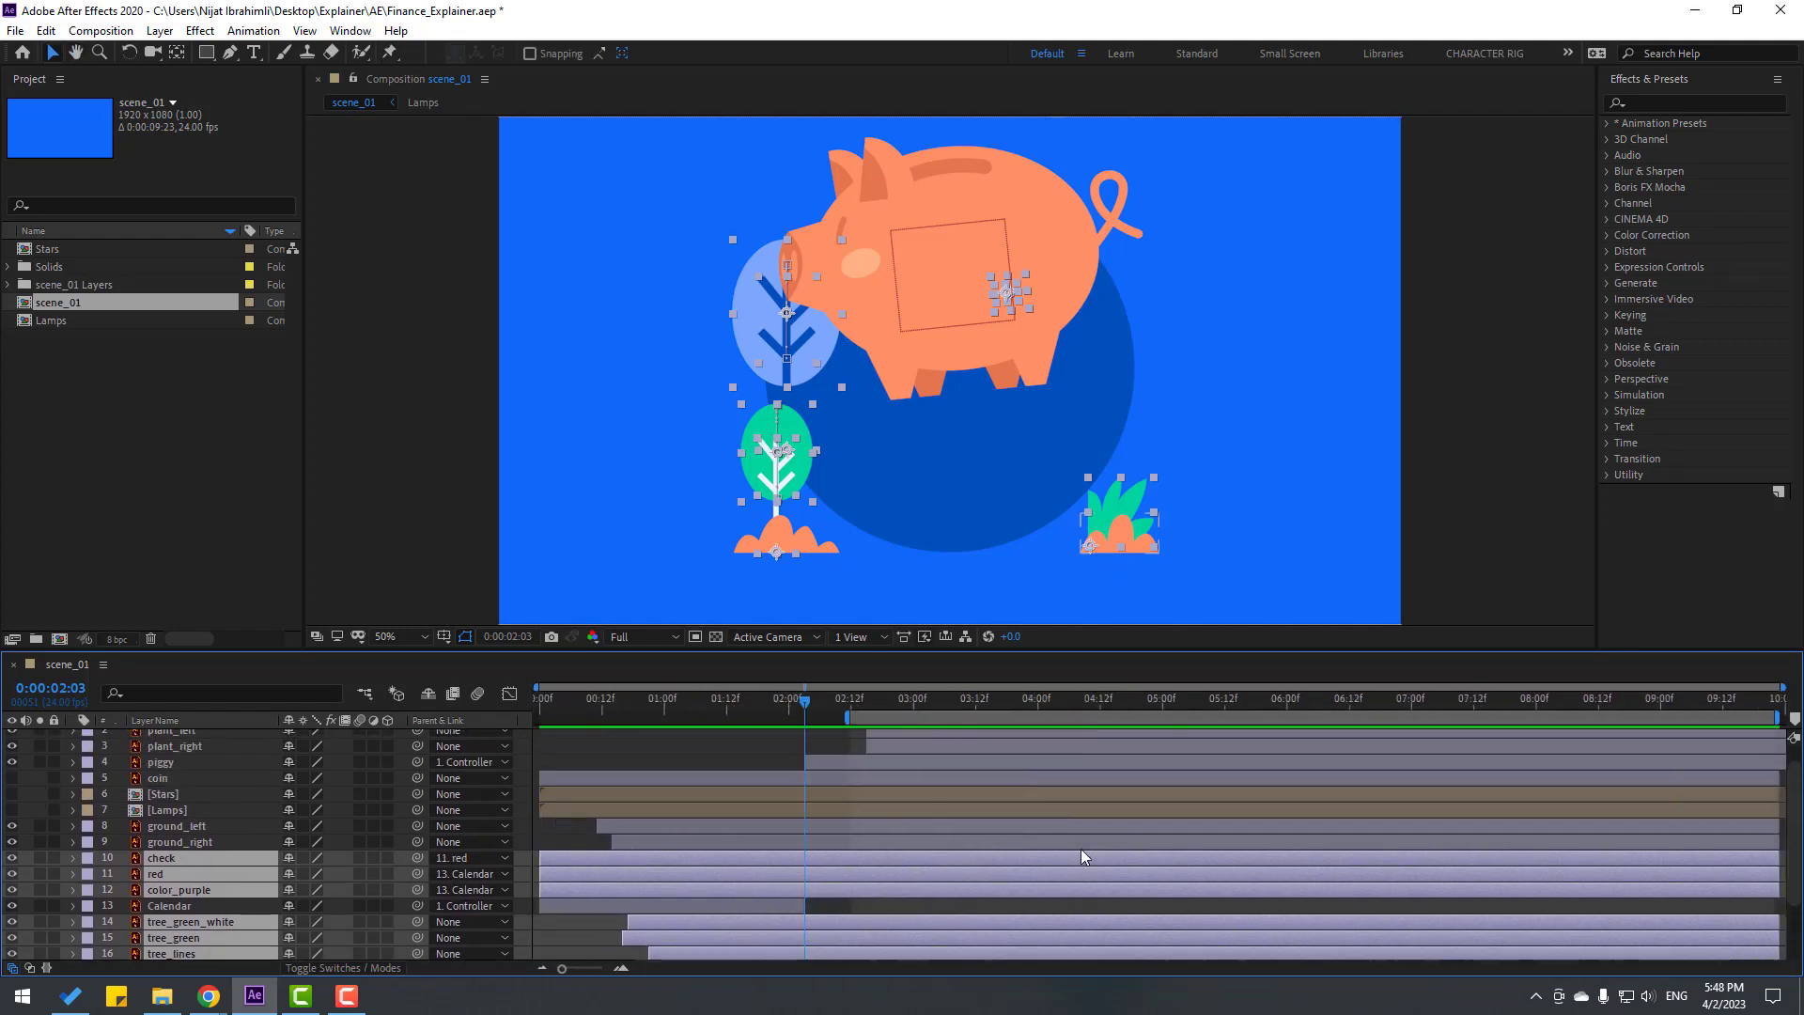
pyautogui.keyDown('ctrl'); pyautogui.click(165, 846); pyautogui.keyUp('ctrl')
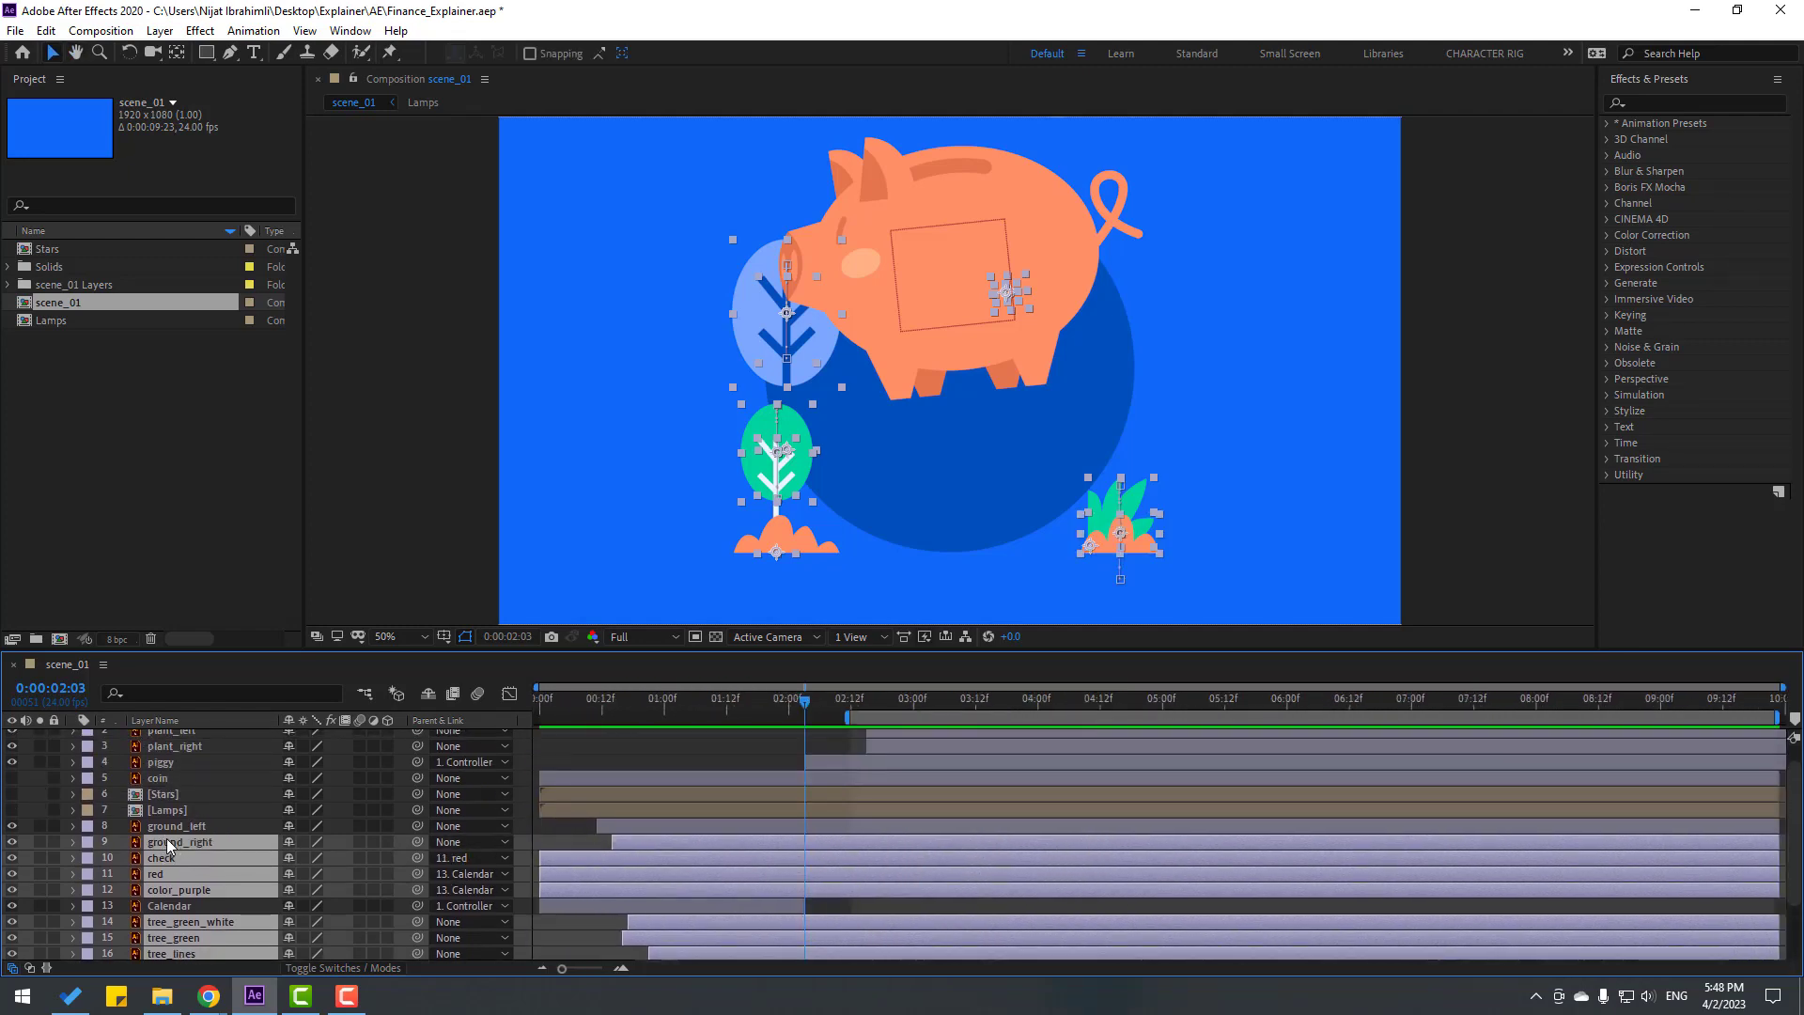
pyautogui.keyDown('ctrl'); pyautogui.click(177, 827); pyautogui.keyUp('ctrl')
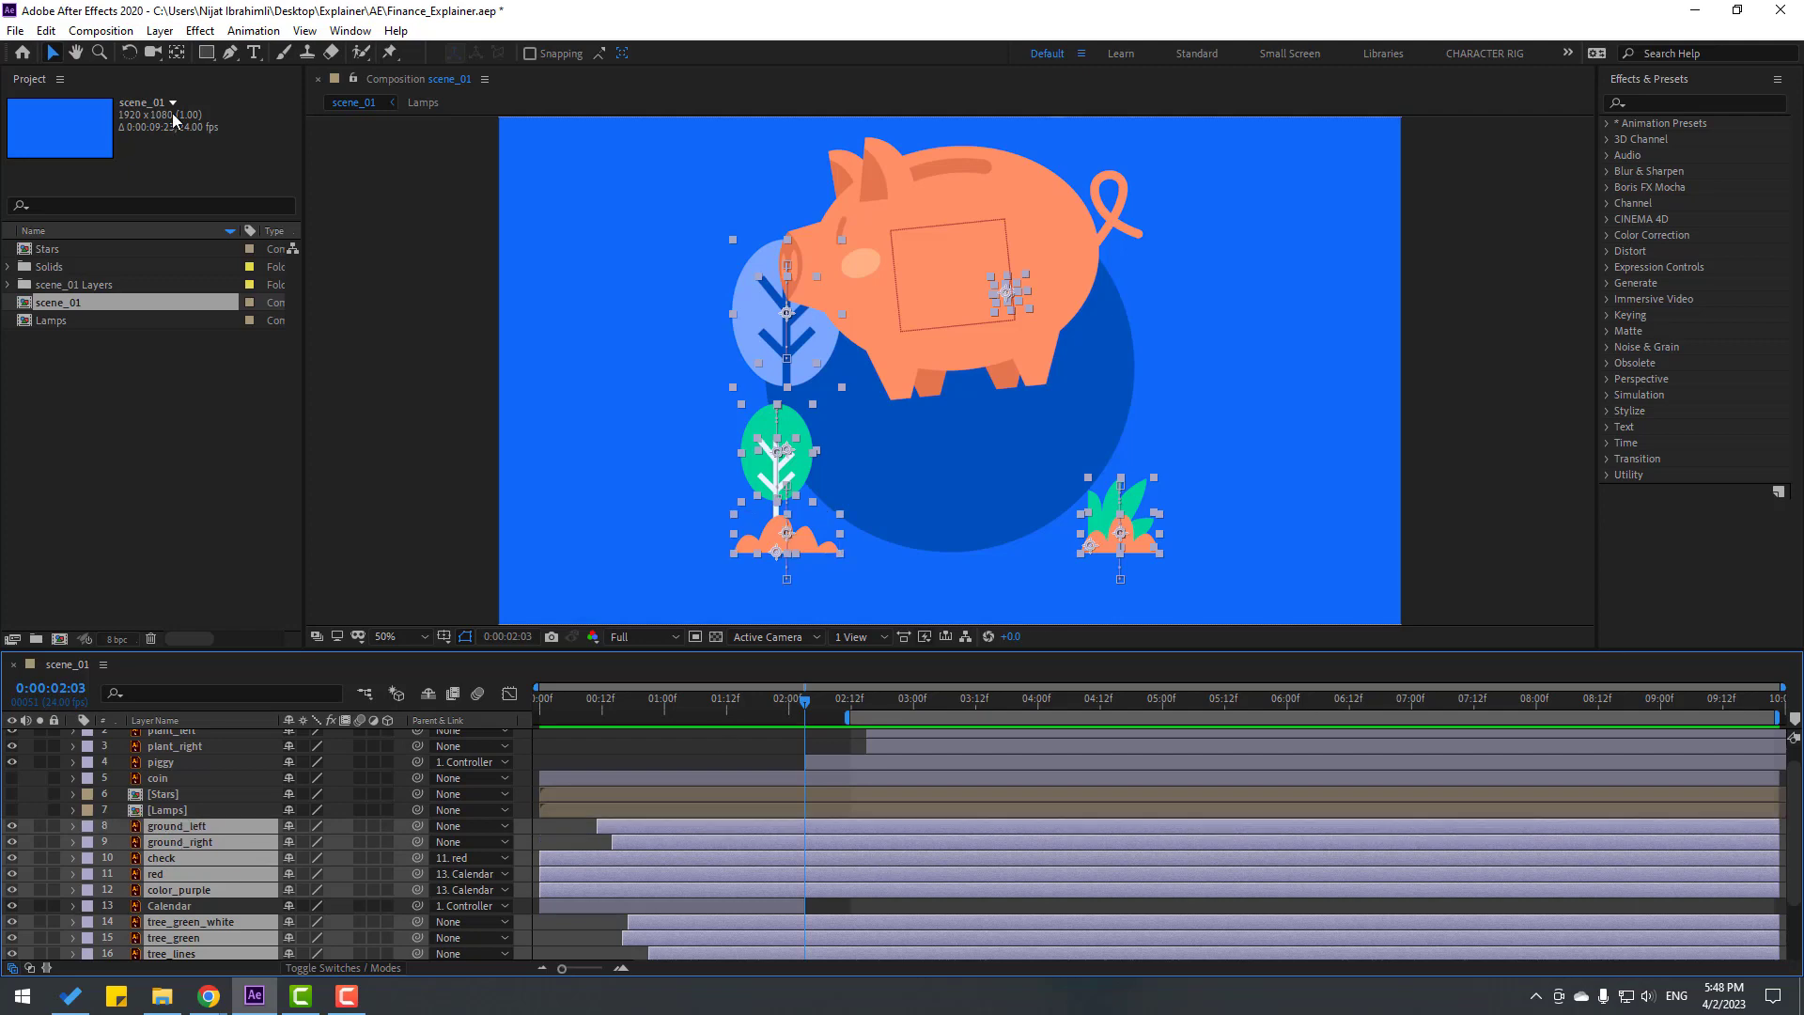
pyautogui.click(47, 31)
pyautogui.click(85, 293)
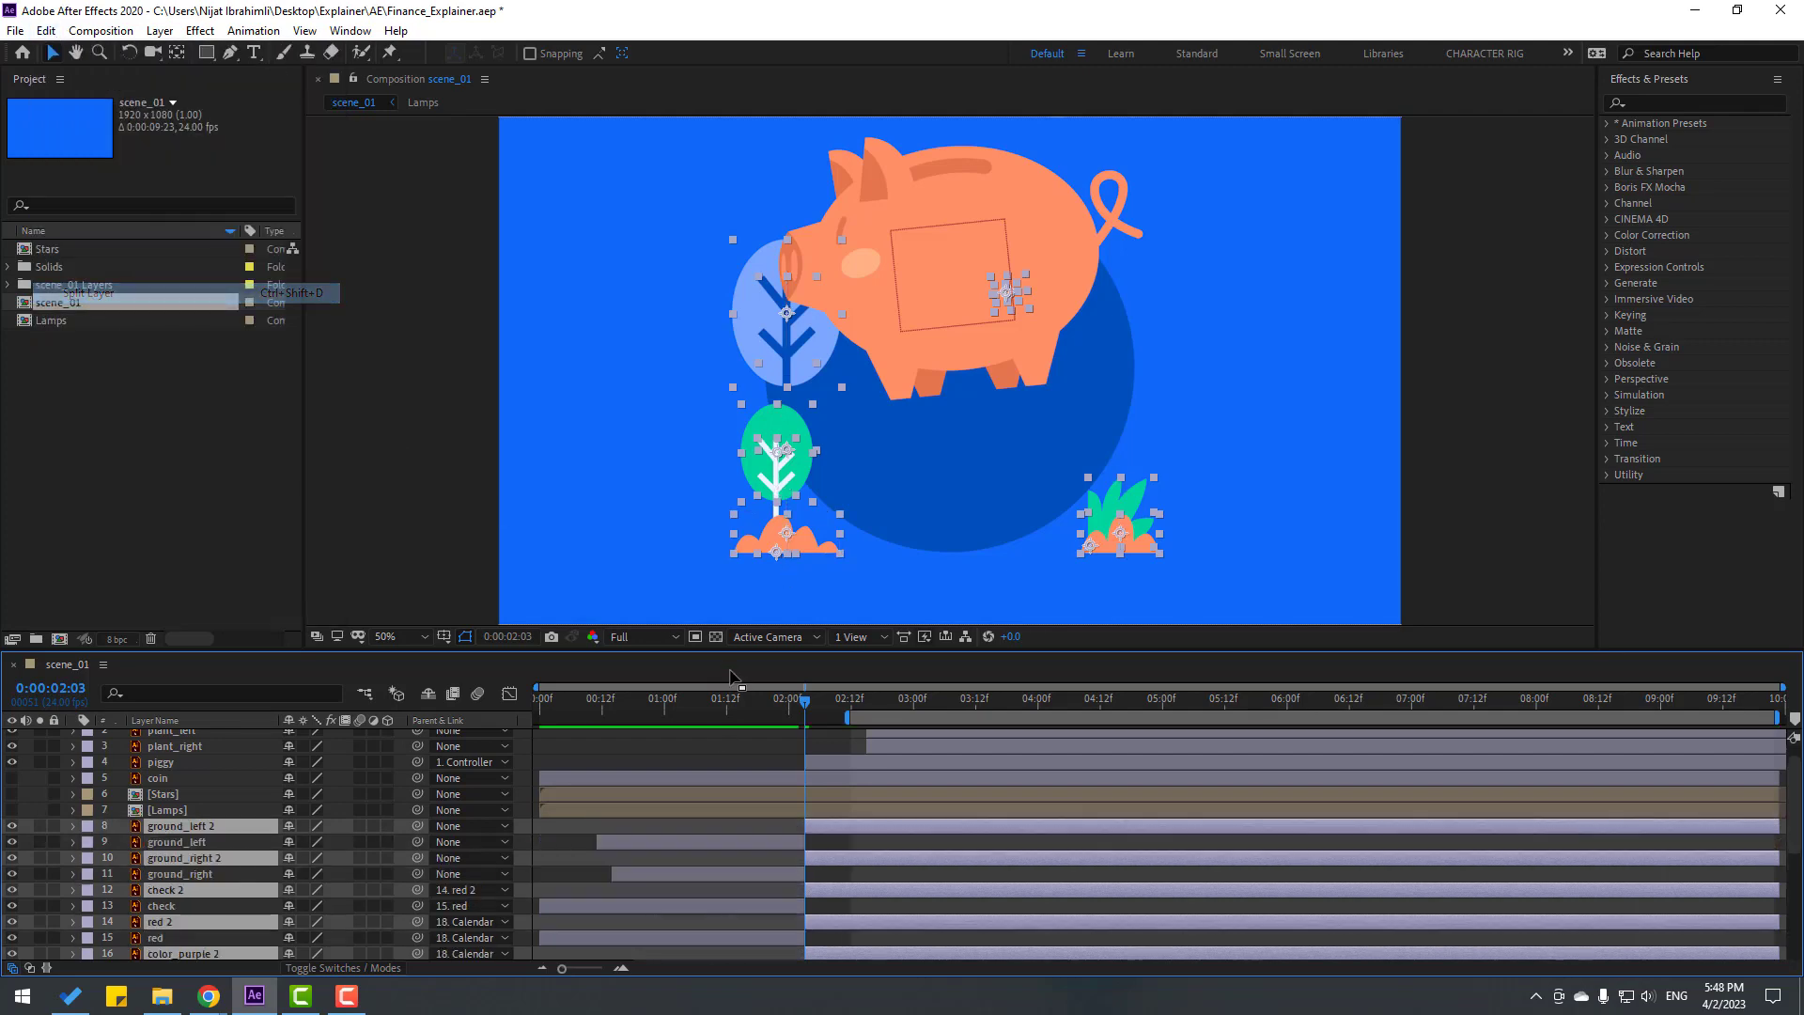
# Extend the work area's start back to about 0:00:00:07 and preview the scene.
pyautogui.moveTo(848, 718); pyautogui.dragTo(572, 717)
pyautogui.press('space')
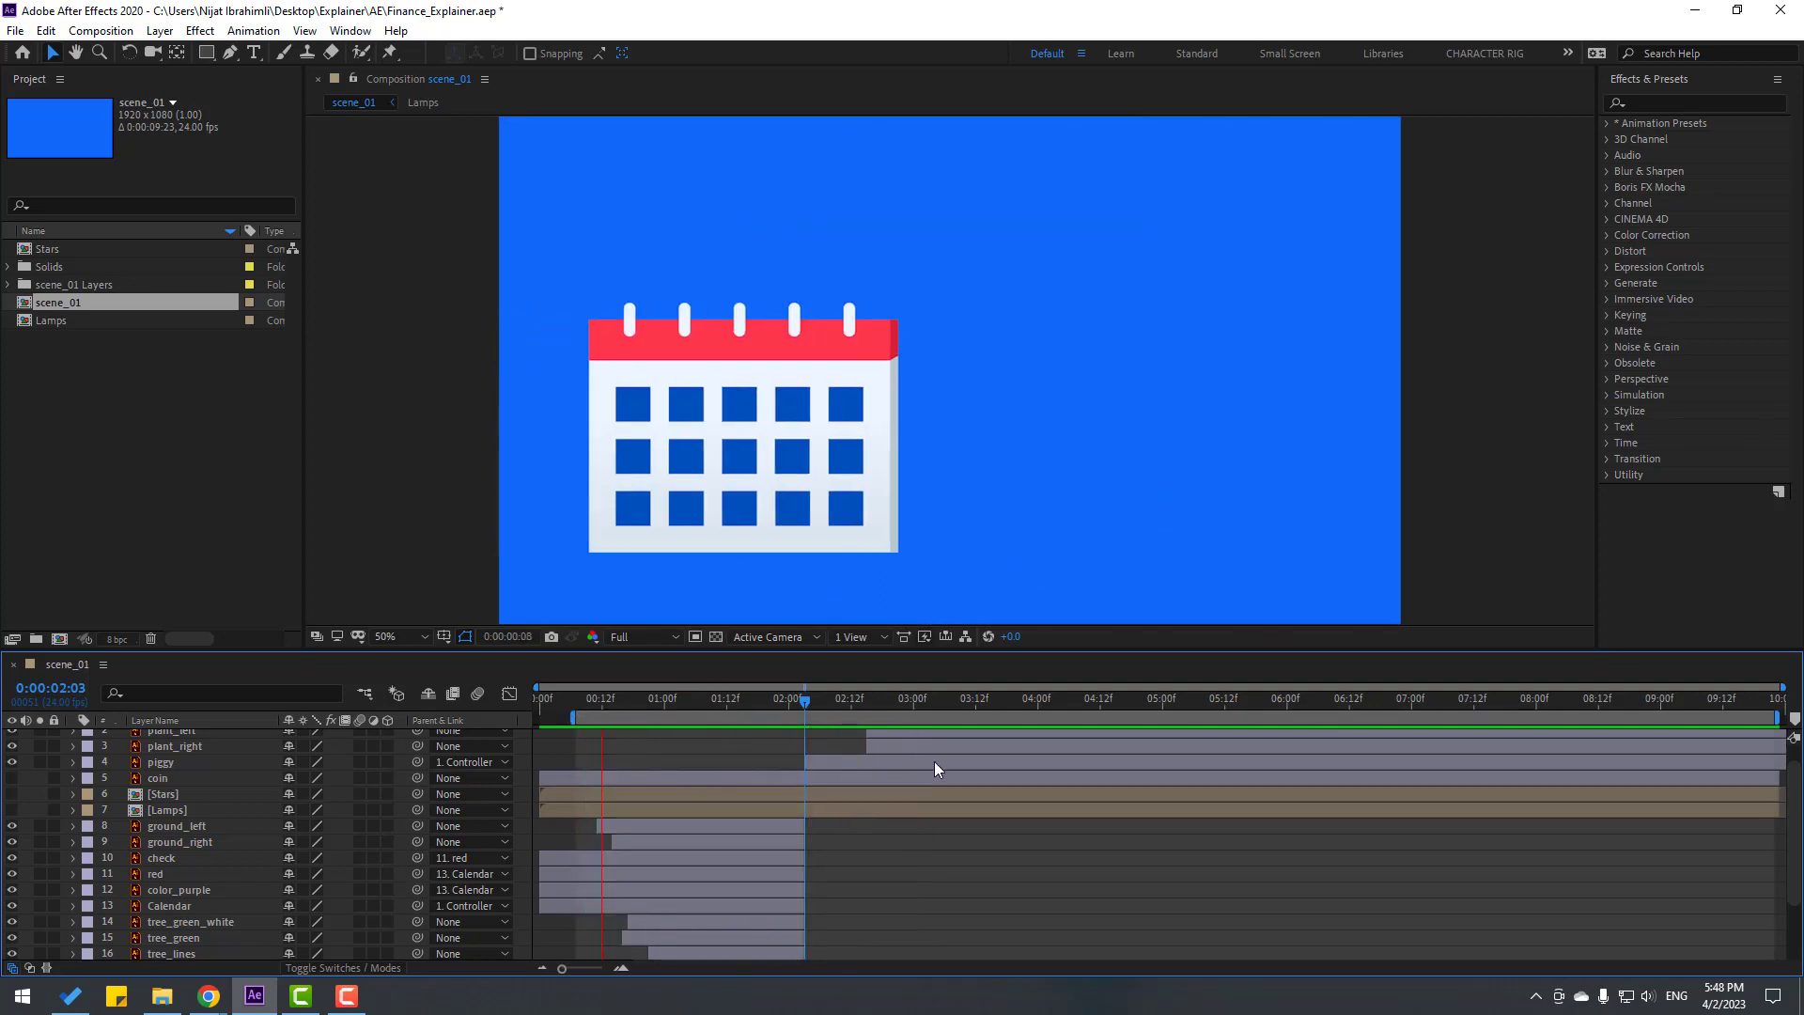
pyautogui.press('space')
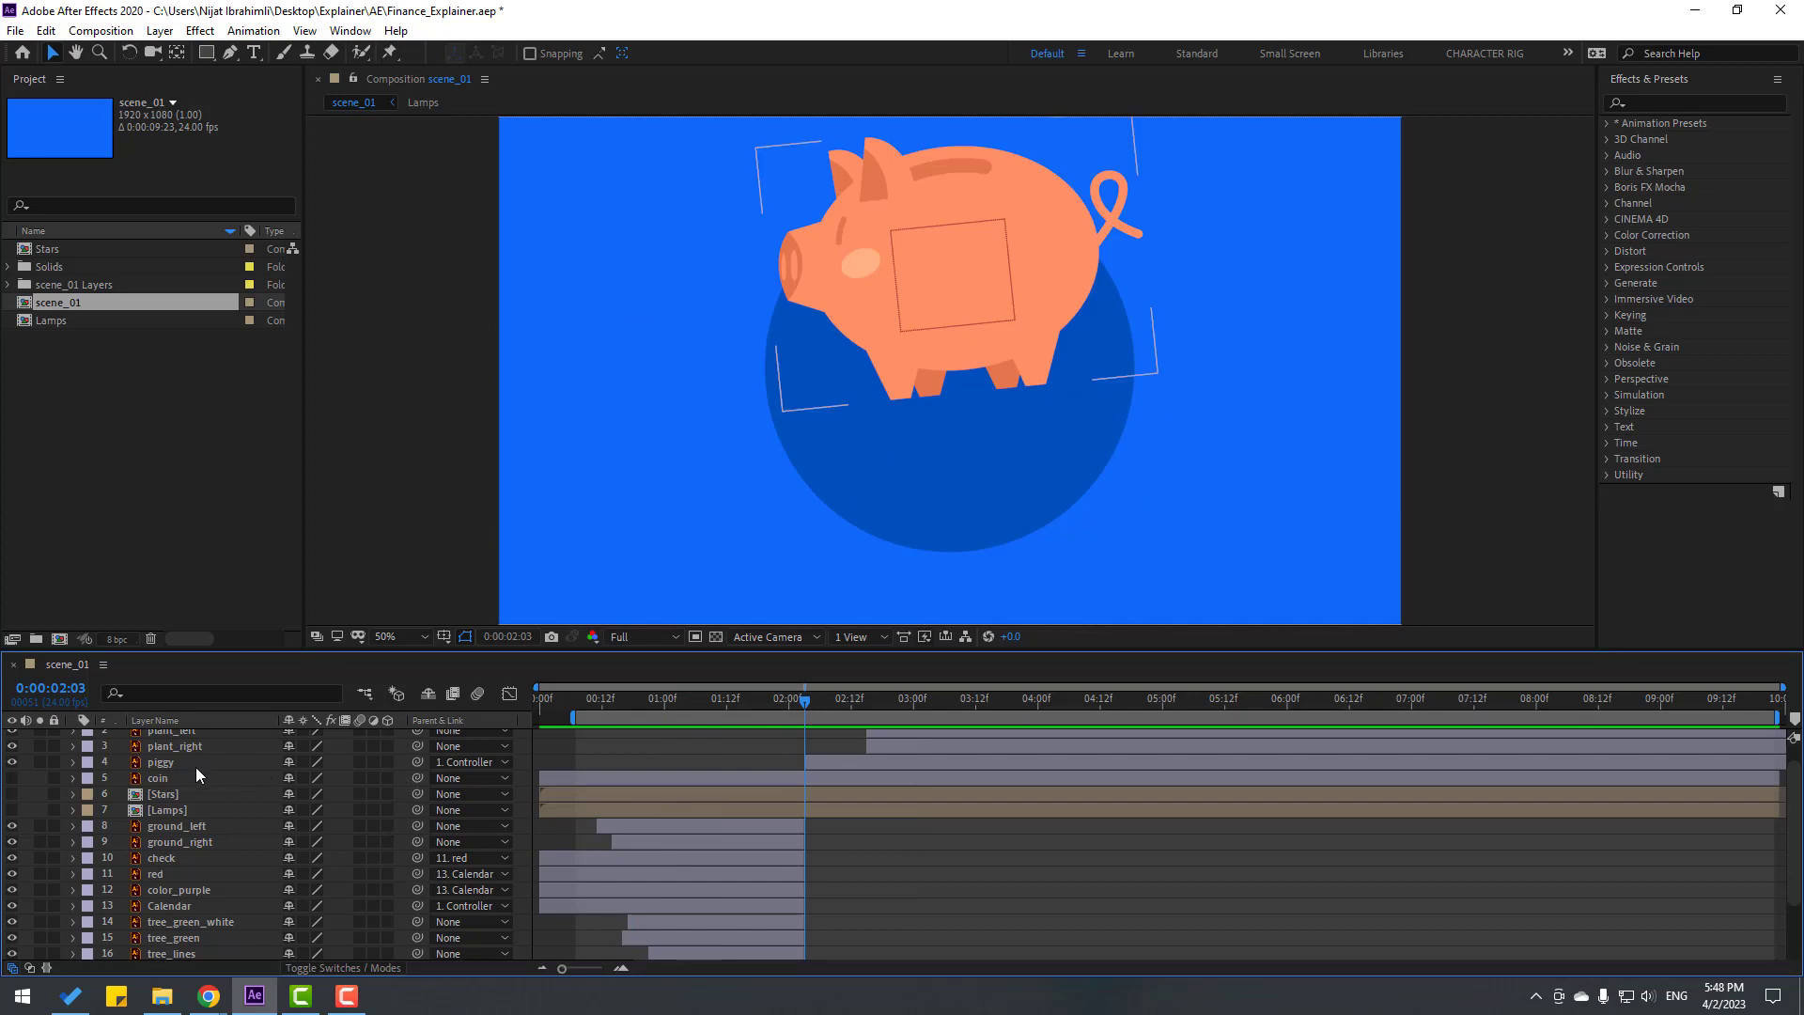
# Move the plant_left and plant_right layers earlier to start at about 0:00:02:07, and scrub through their entrance.
pyautogui.scroll(1, 196, 766)
pyautogui.click(185, 772)
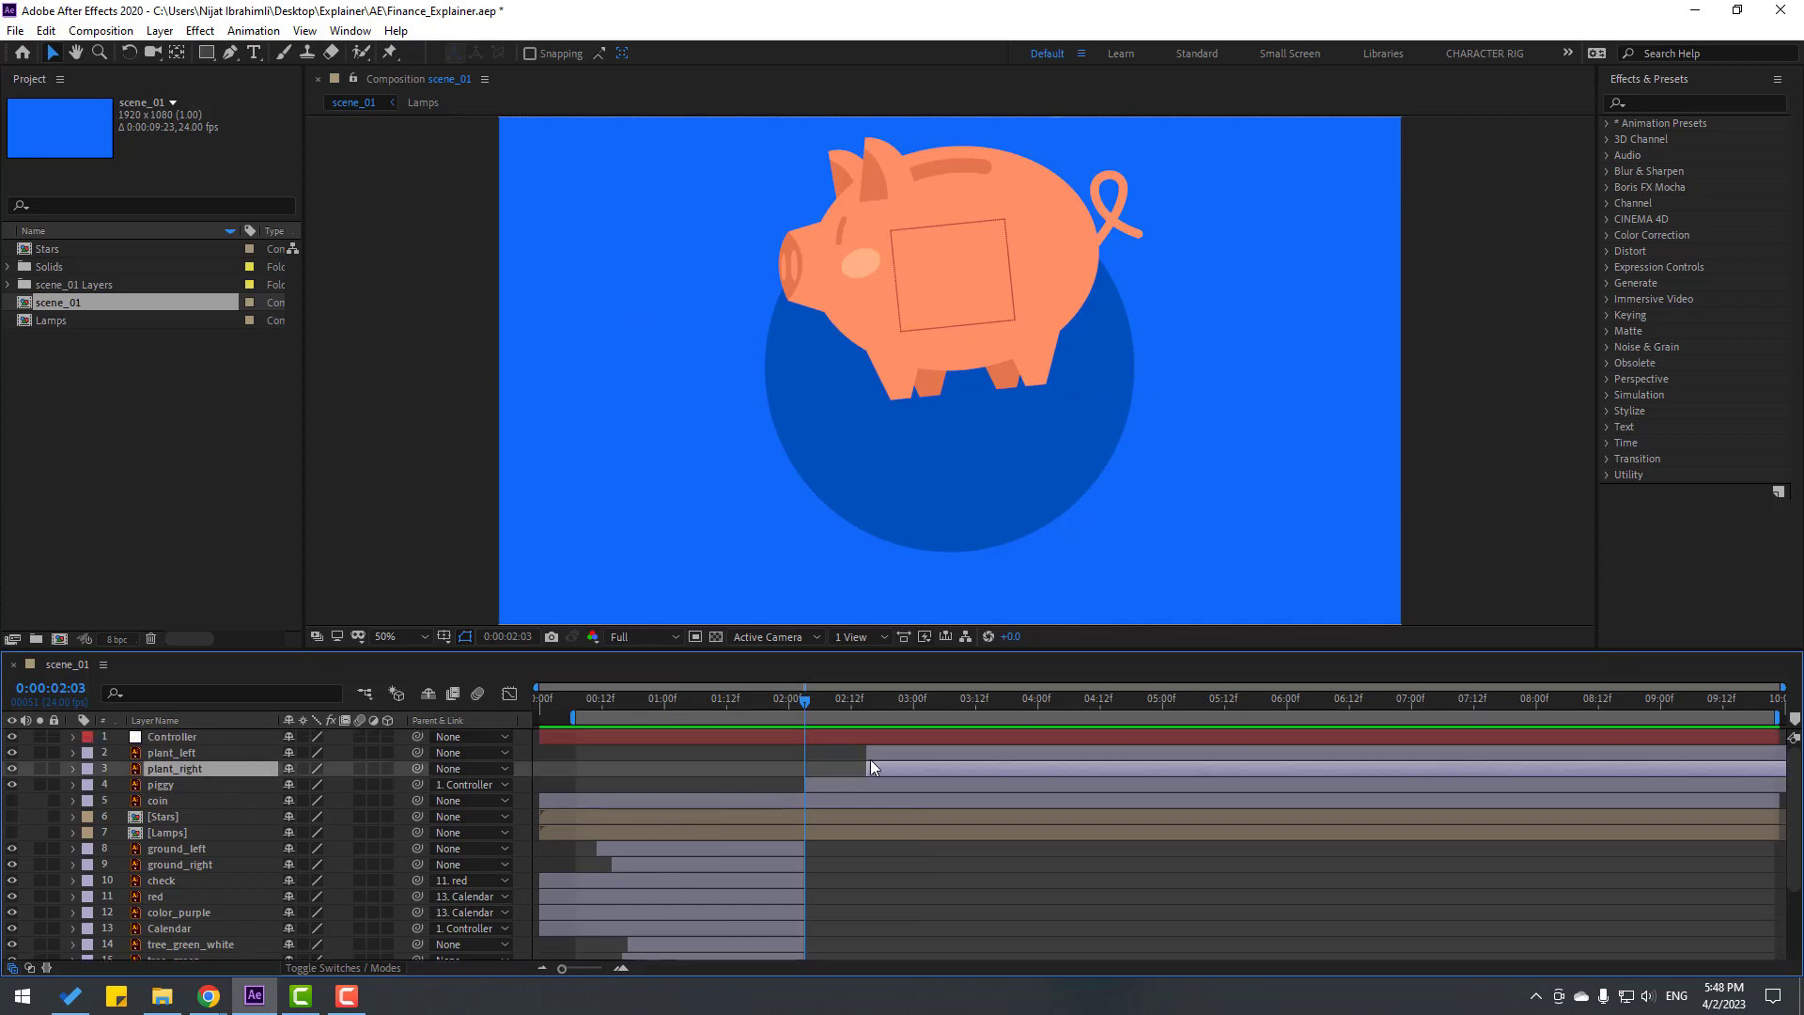
pyautogui.keyDown('shift'); pyautogui.click(904, 756); pyautogui.keyUp('shift')
pyautogui.moveTo(915, 757); pyautogui.dragTo(877, 758)
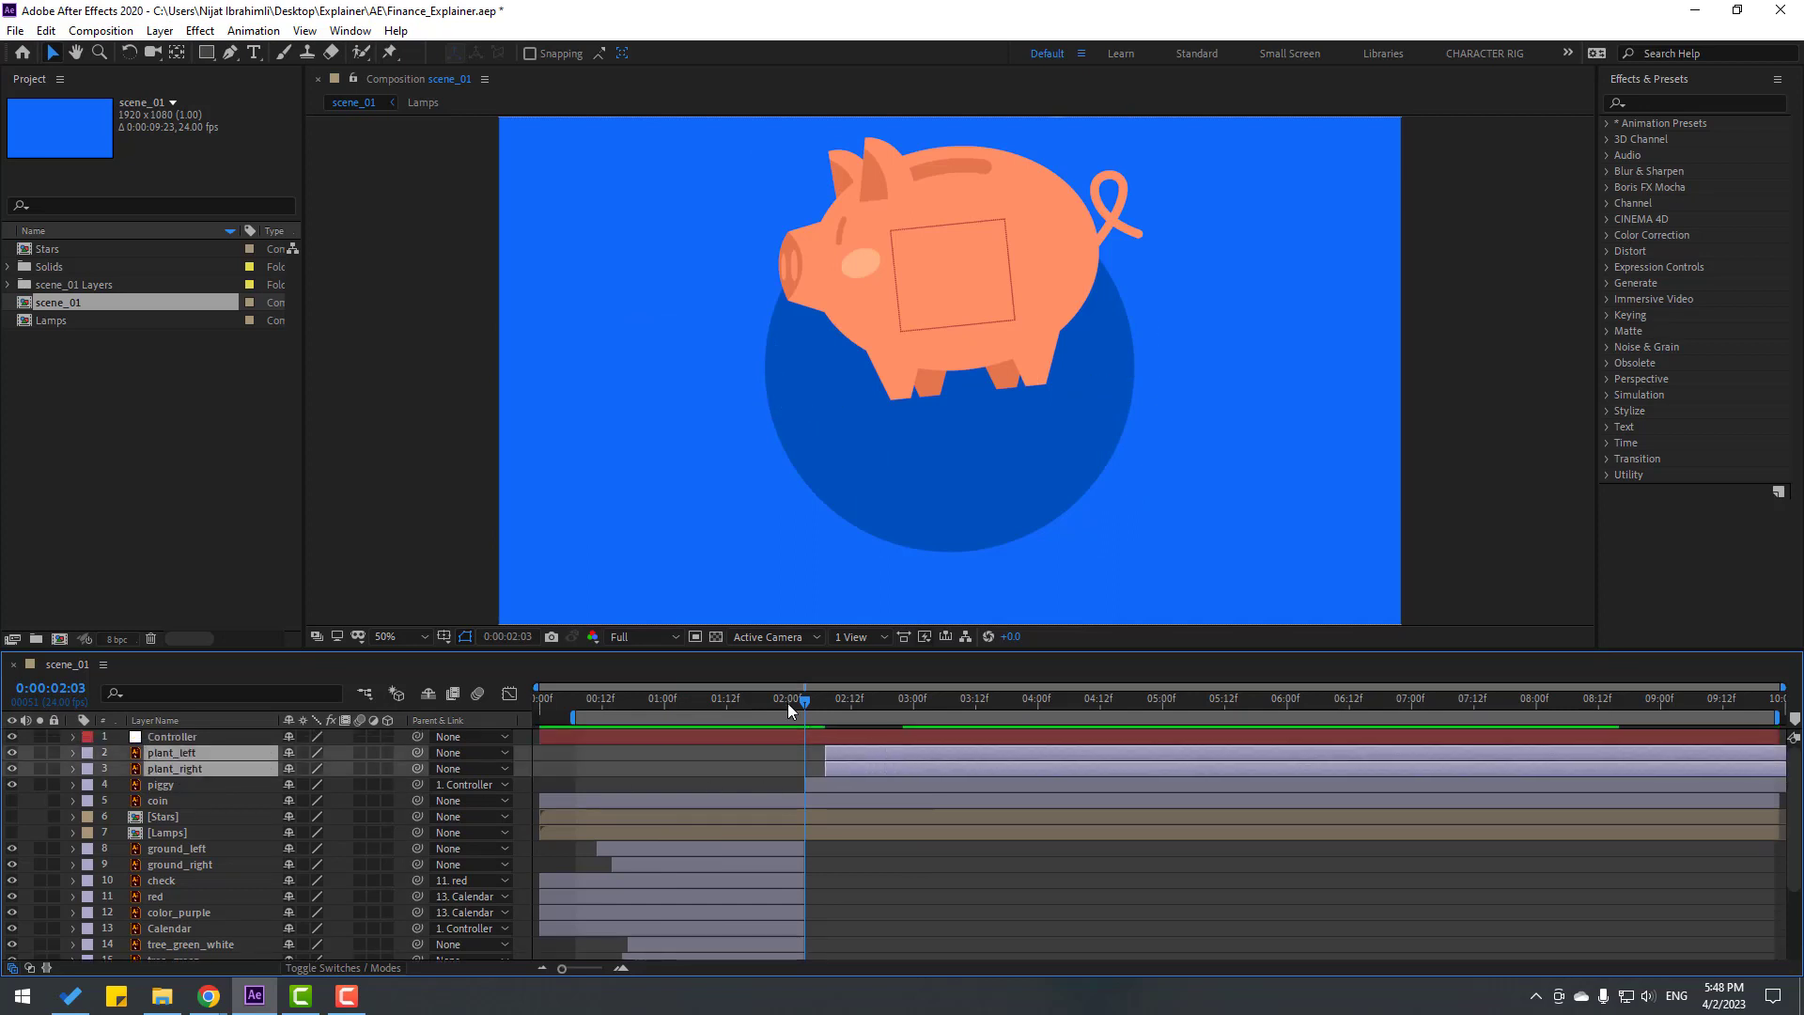
pyautogui.moveTo(788, 701); pyautogui.dragTo(850, 701)
# Stagger the plants by starting plant_right at about 0:00:02:01 and plant_left at about 0:00:02:04, and preview the timing.
pyautogui.moveTo(844, 763)
pyautogui.mouseDown()
pyautogui.moveTo(825, 759)
pyautogui.moveTo(859, 759)
pyautogui.mouseUp()
pyautogui.click(746, 768)
pyautogui.click(830, 768)
pyautogui.keyDown('shift'); pyautogui.click(872, 756); pyautogui.keyUp('shift')
pyautogui.moveTo(768, 703); pyautogui.dragTo(866, 703)
pyautogui.press('space')
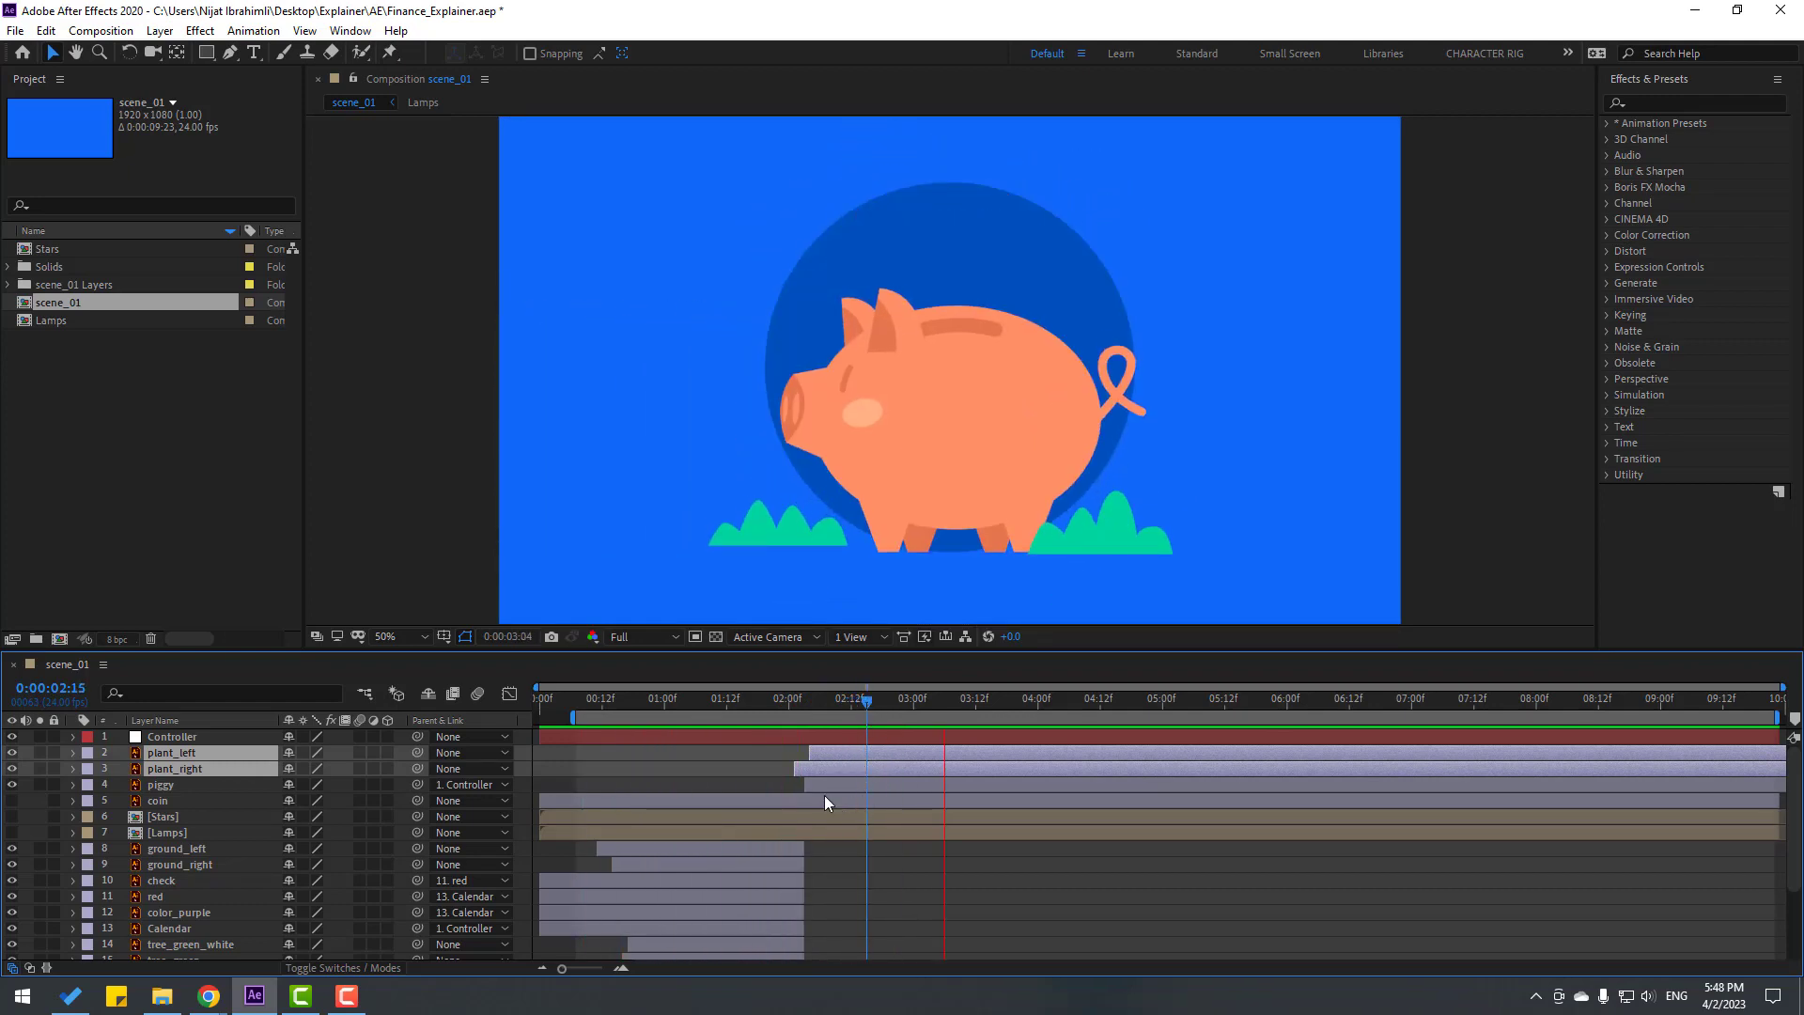
pyautogui.press('space')
# Move the plant_left layer later to start at about 0:00:02:11, and preview the transition.
pyautogui.moveTo(761, 697); pyautogui.dragTo(934, 708)
pyautogui.click(773, 751)
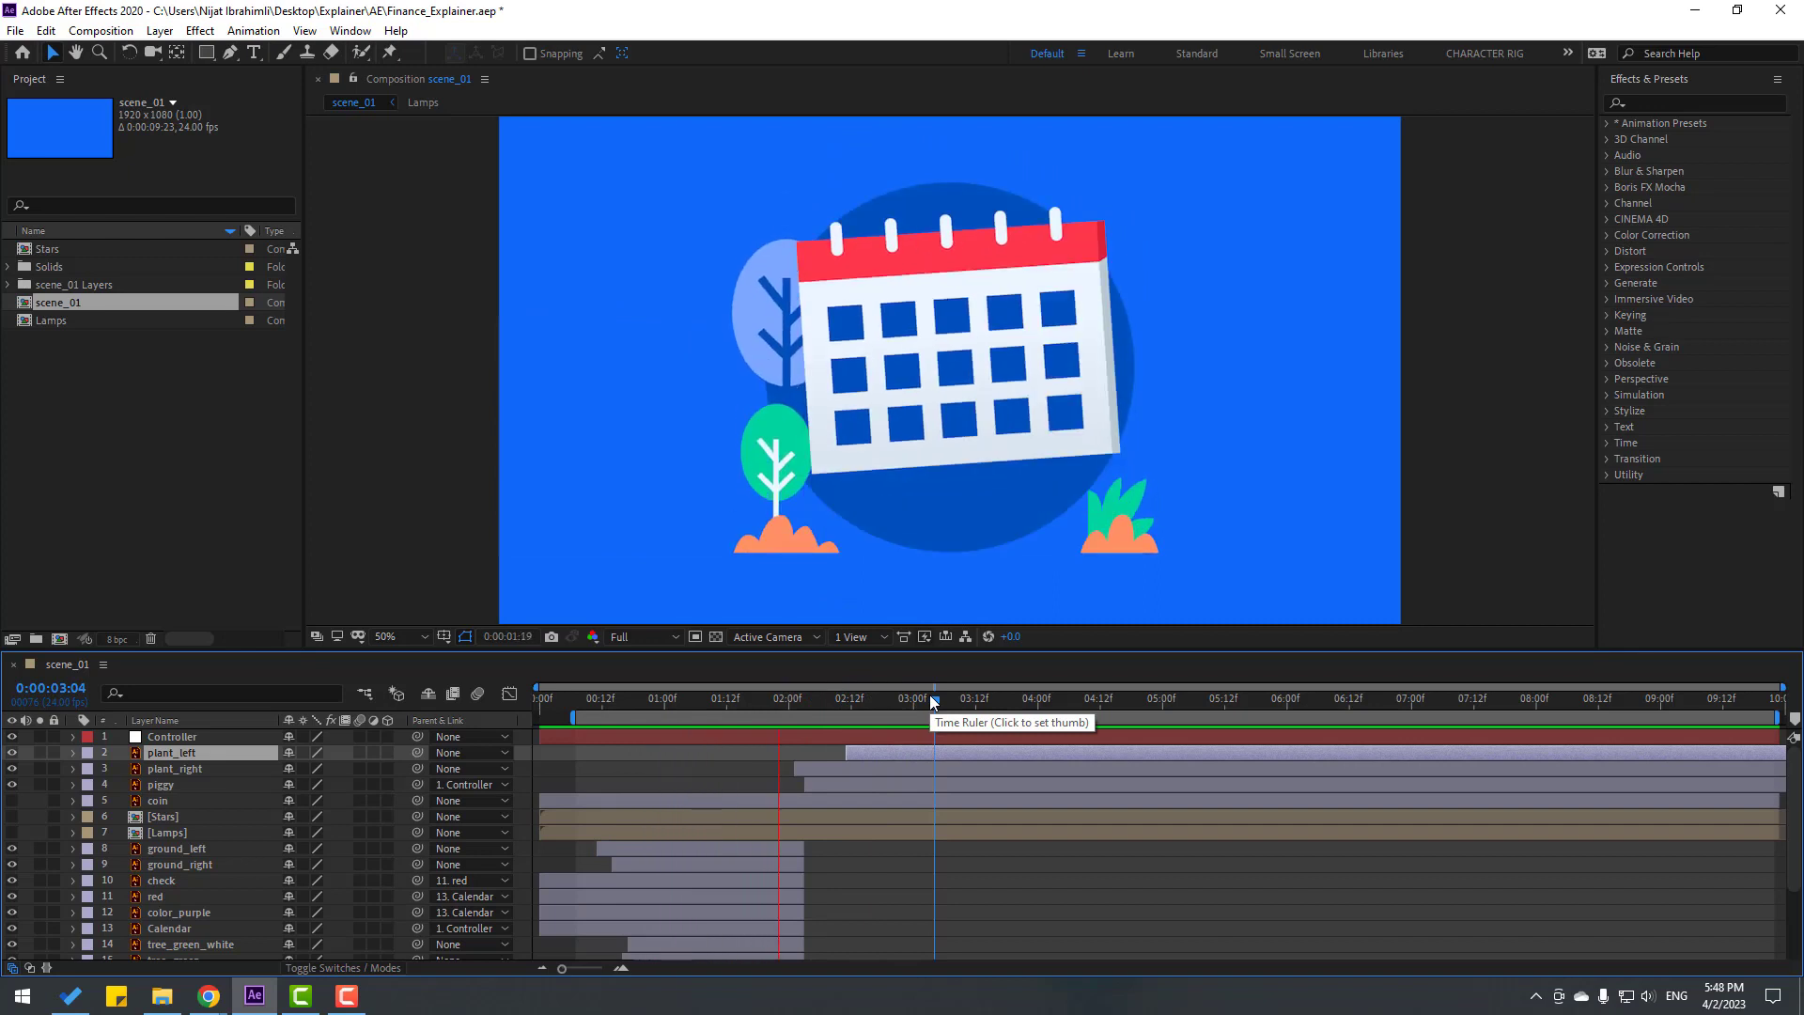
pyautogui.moveTo(846, 705); pyautogui.dragTo(893, 704)
pyautogui.press('space')
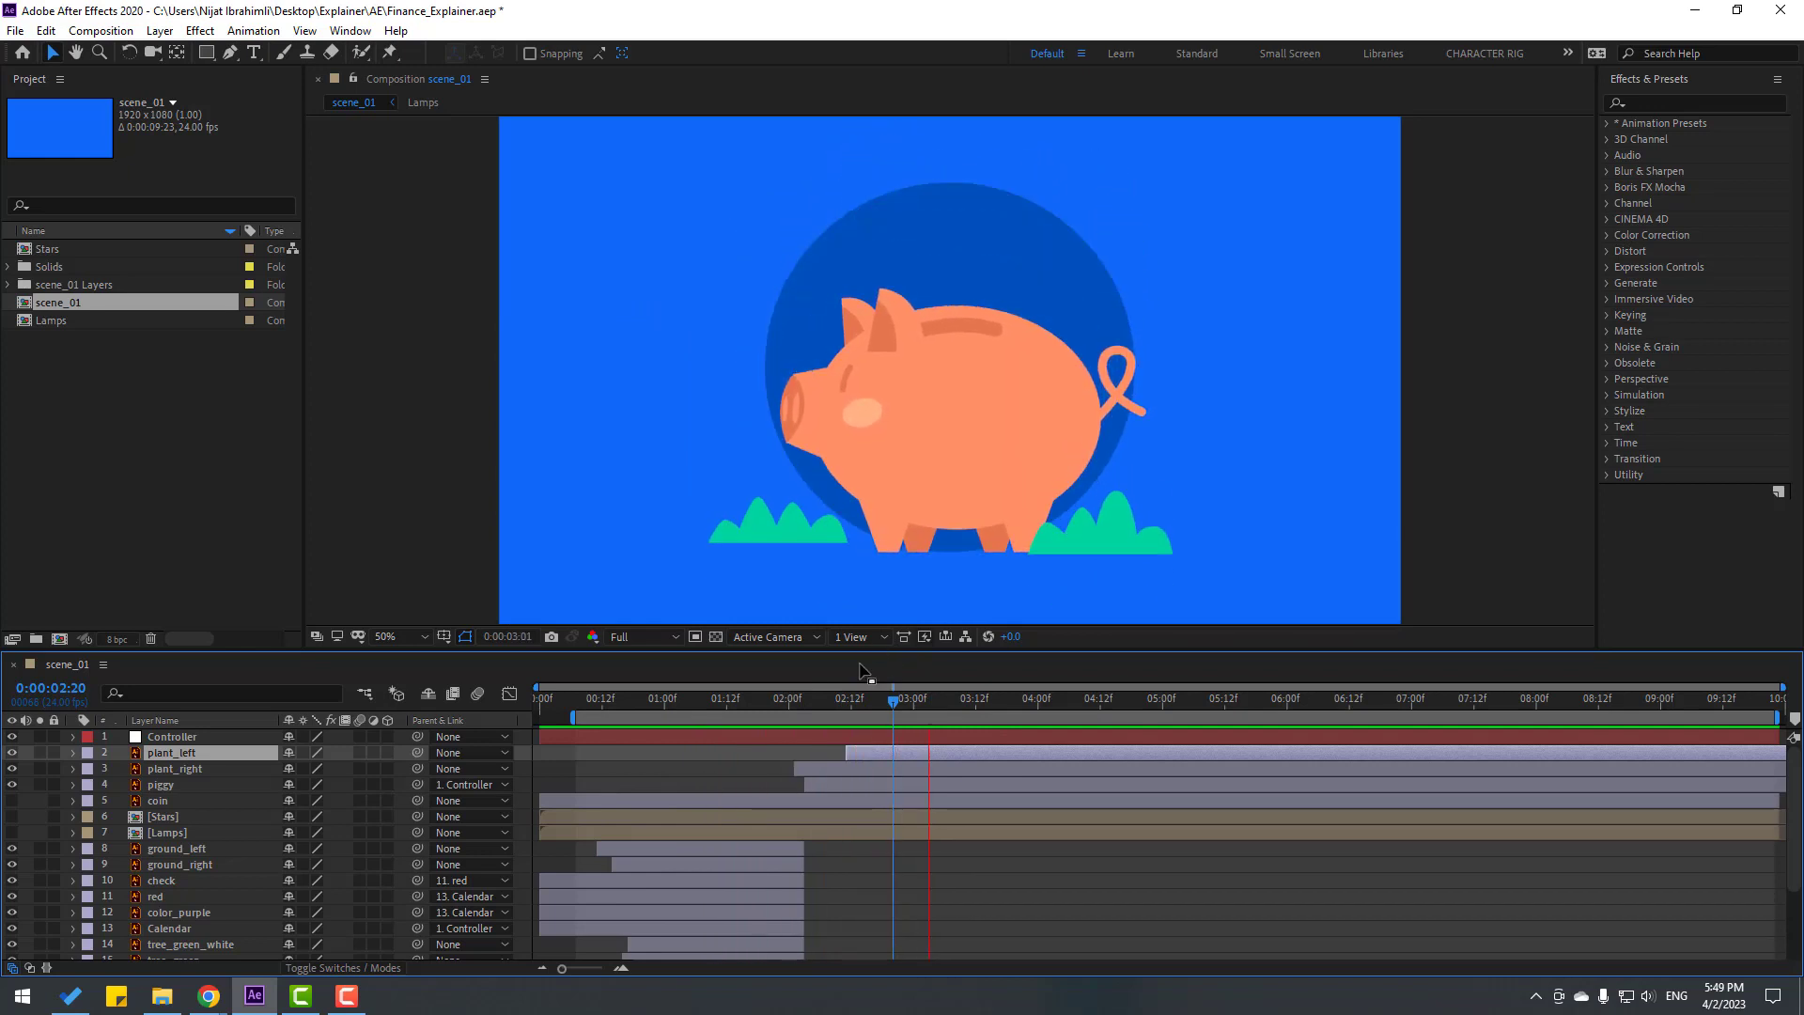
# At 0:00:03:02, show the coin layer directly below Controller in the stack and place the coin above the piggy bank's slot.
pyautogui.press('space')
pyautogui.moveTo(765, 711); pyautogui.dragTo(923, 702)
pyautogui.click(157, 802)
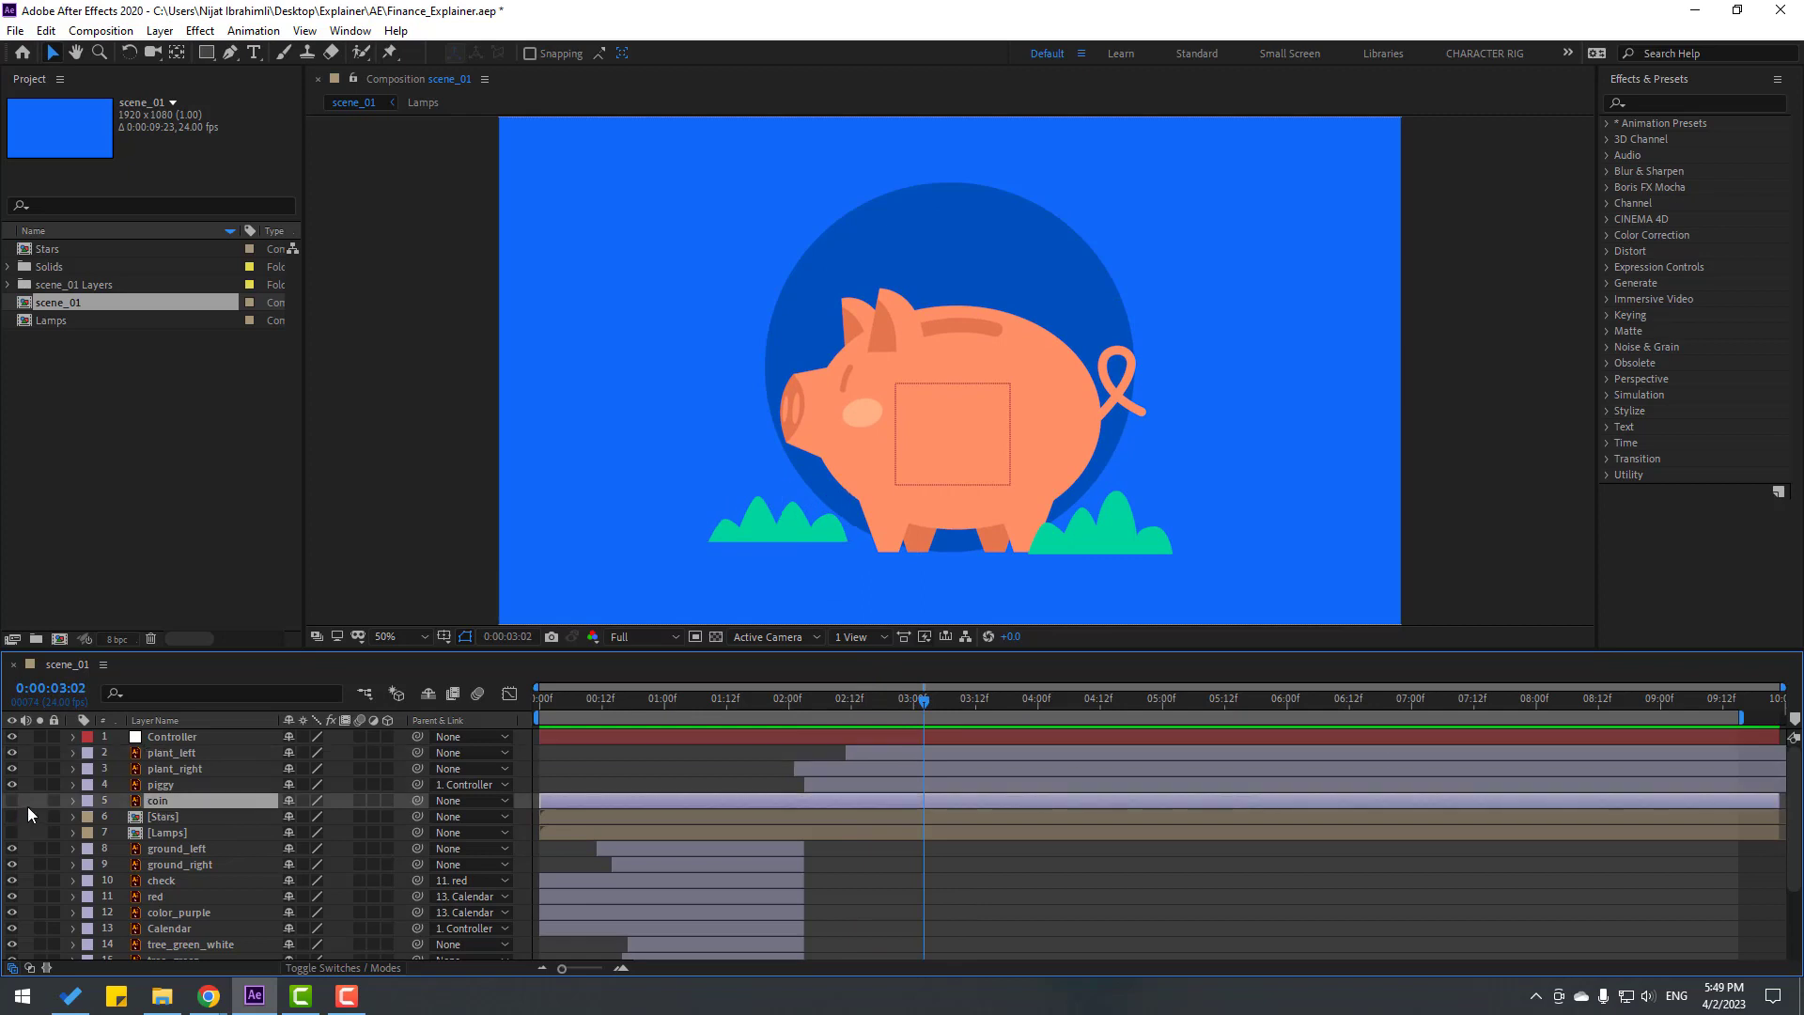
pyautogui.click(13, 800)
pyautogui.moveTo(149, 802); pyautogui.dragTo(184, 749)
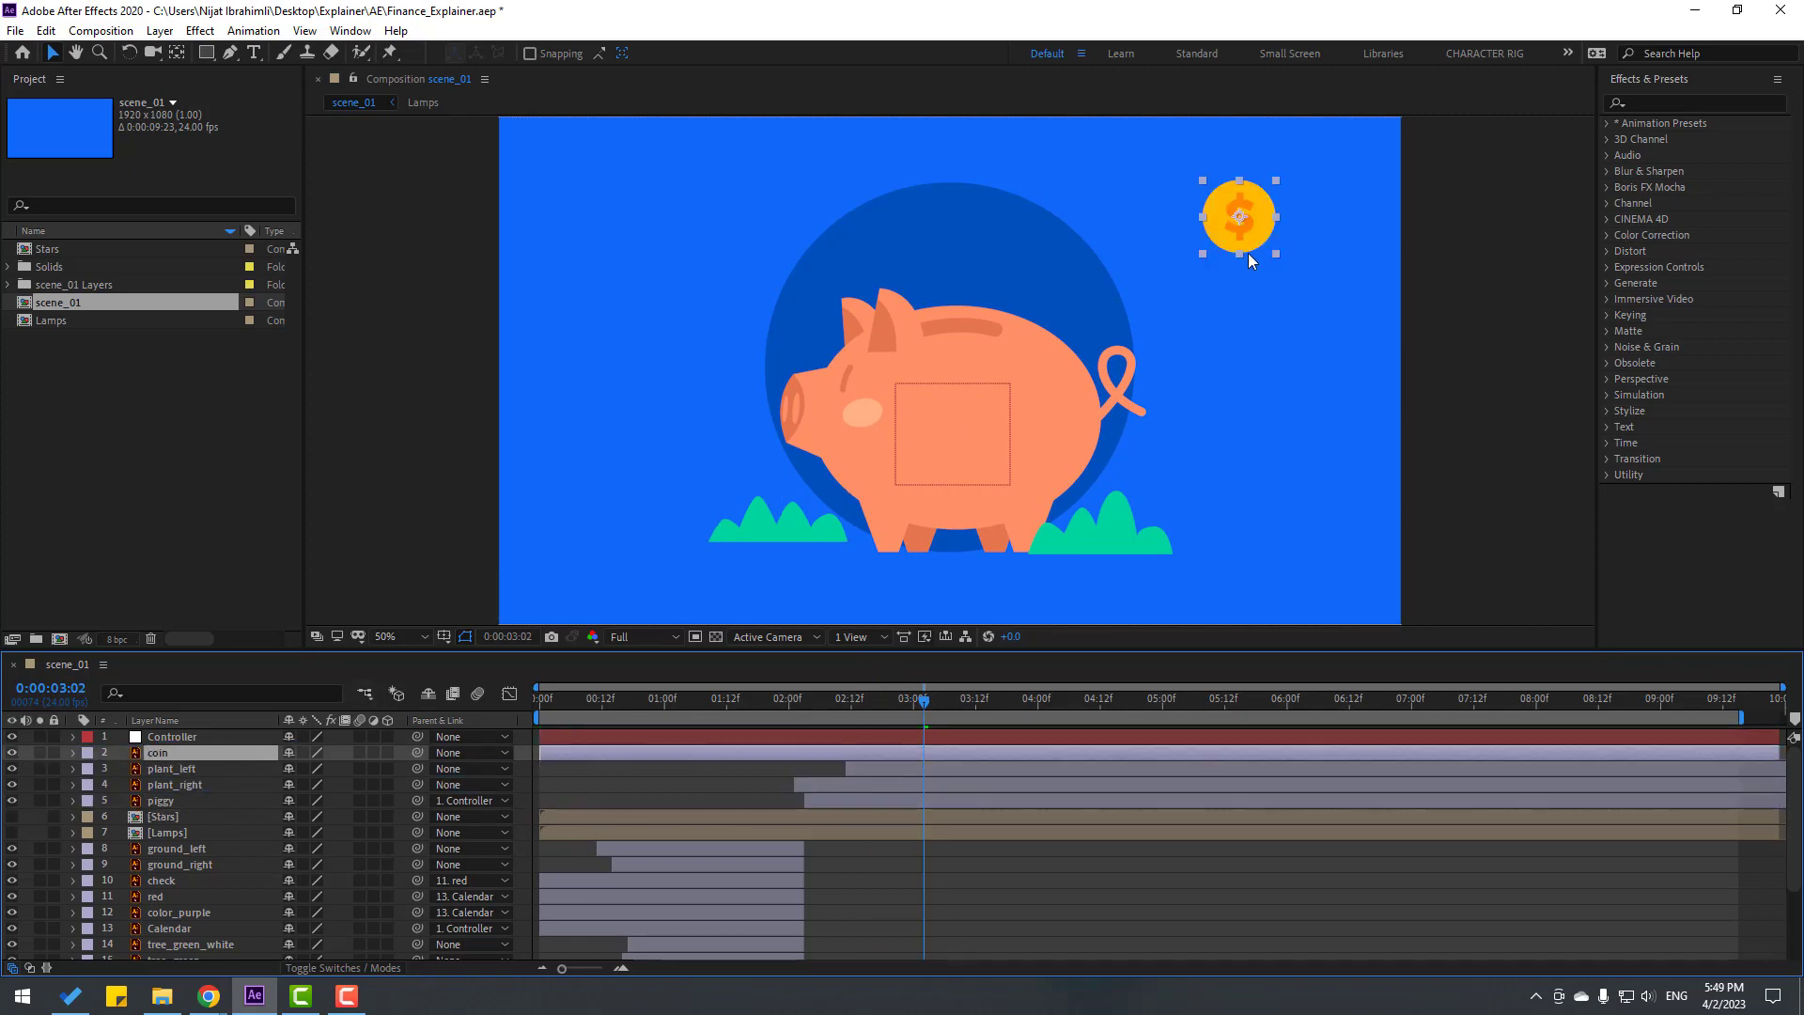
pyautogui.moveTo(1252, 231); pyautogui.dragTo(986, 191)
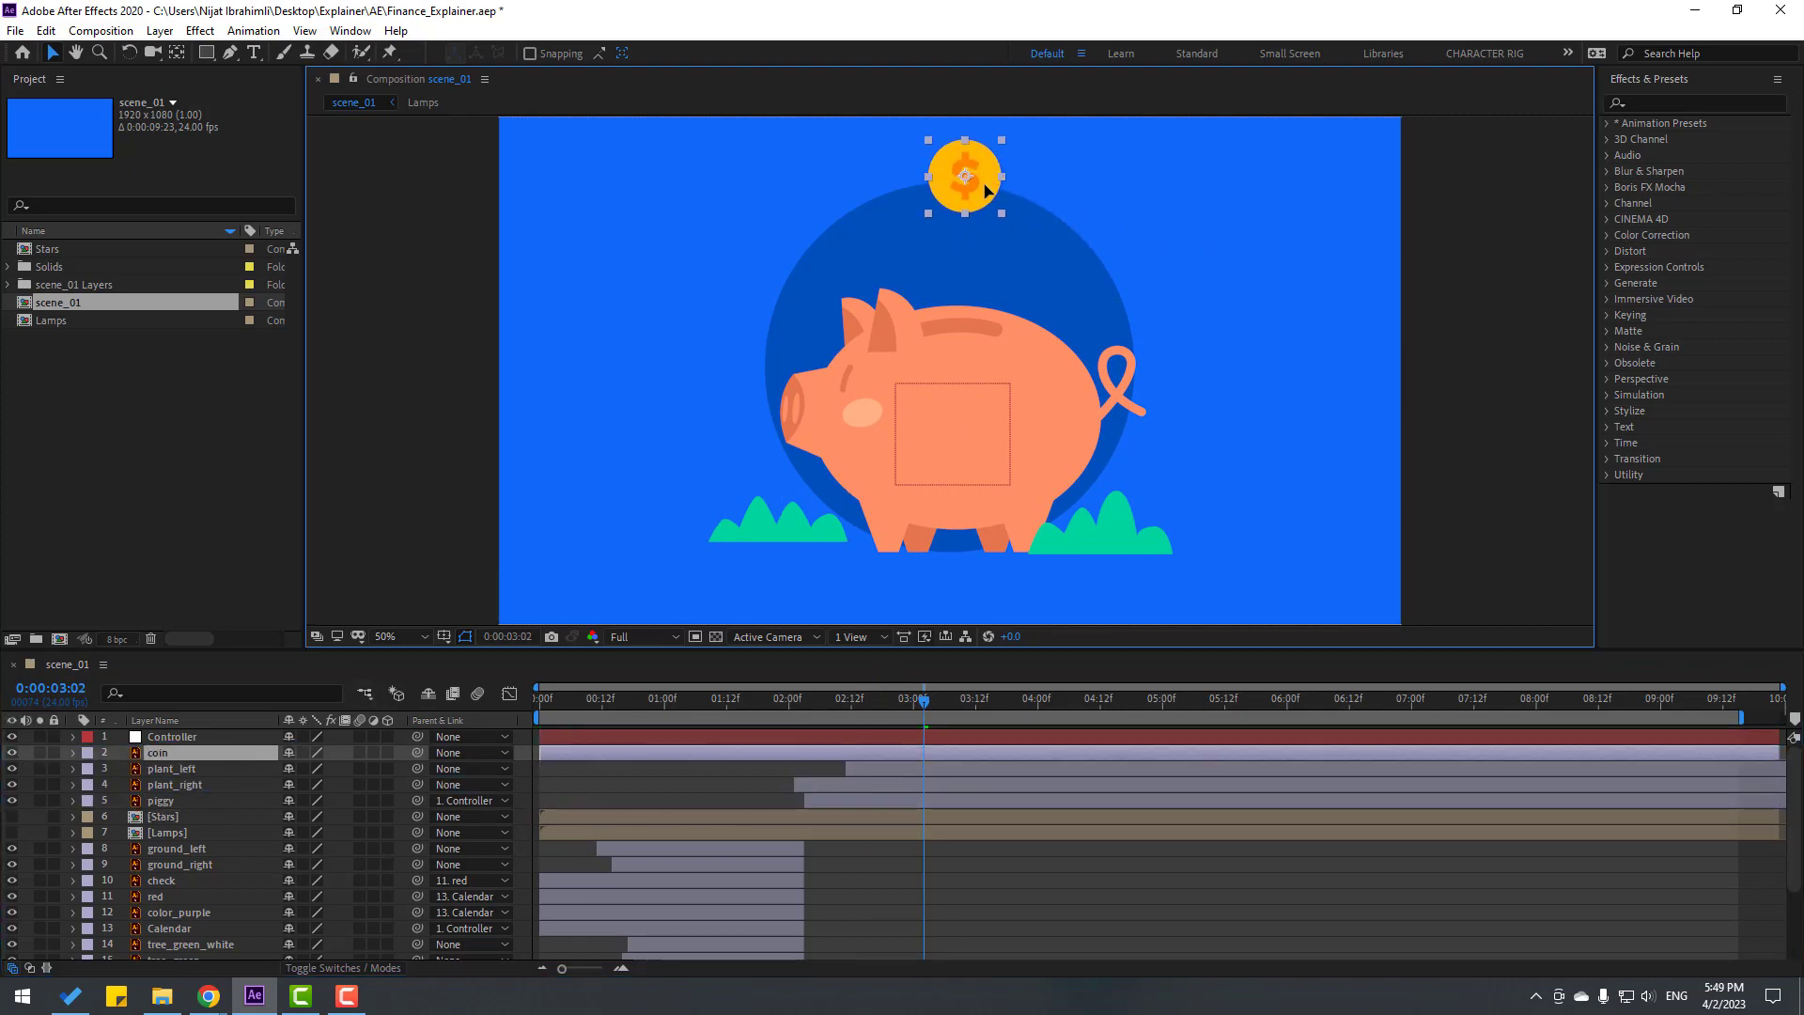
# Start the soloed coin layer at 0:00:03:02 and keyframe its Scale from 0% there to 100% at 0:00:03:06.
pyautogui.moveTo(563, 752); pyautogui.dragTo(947, 757)
pyautogui.click(39, 753)
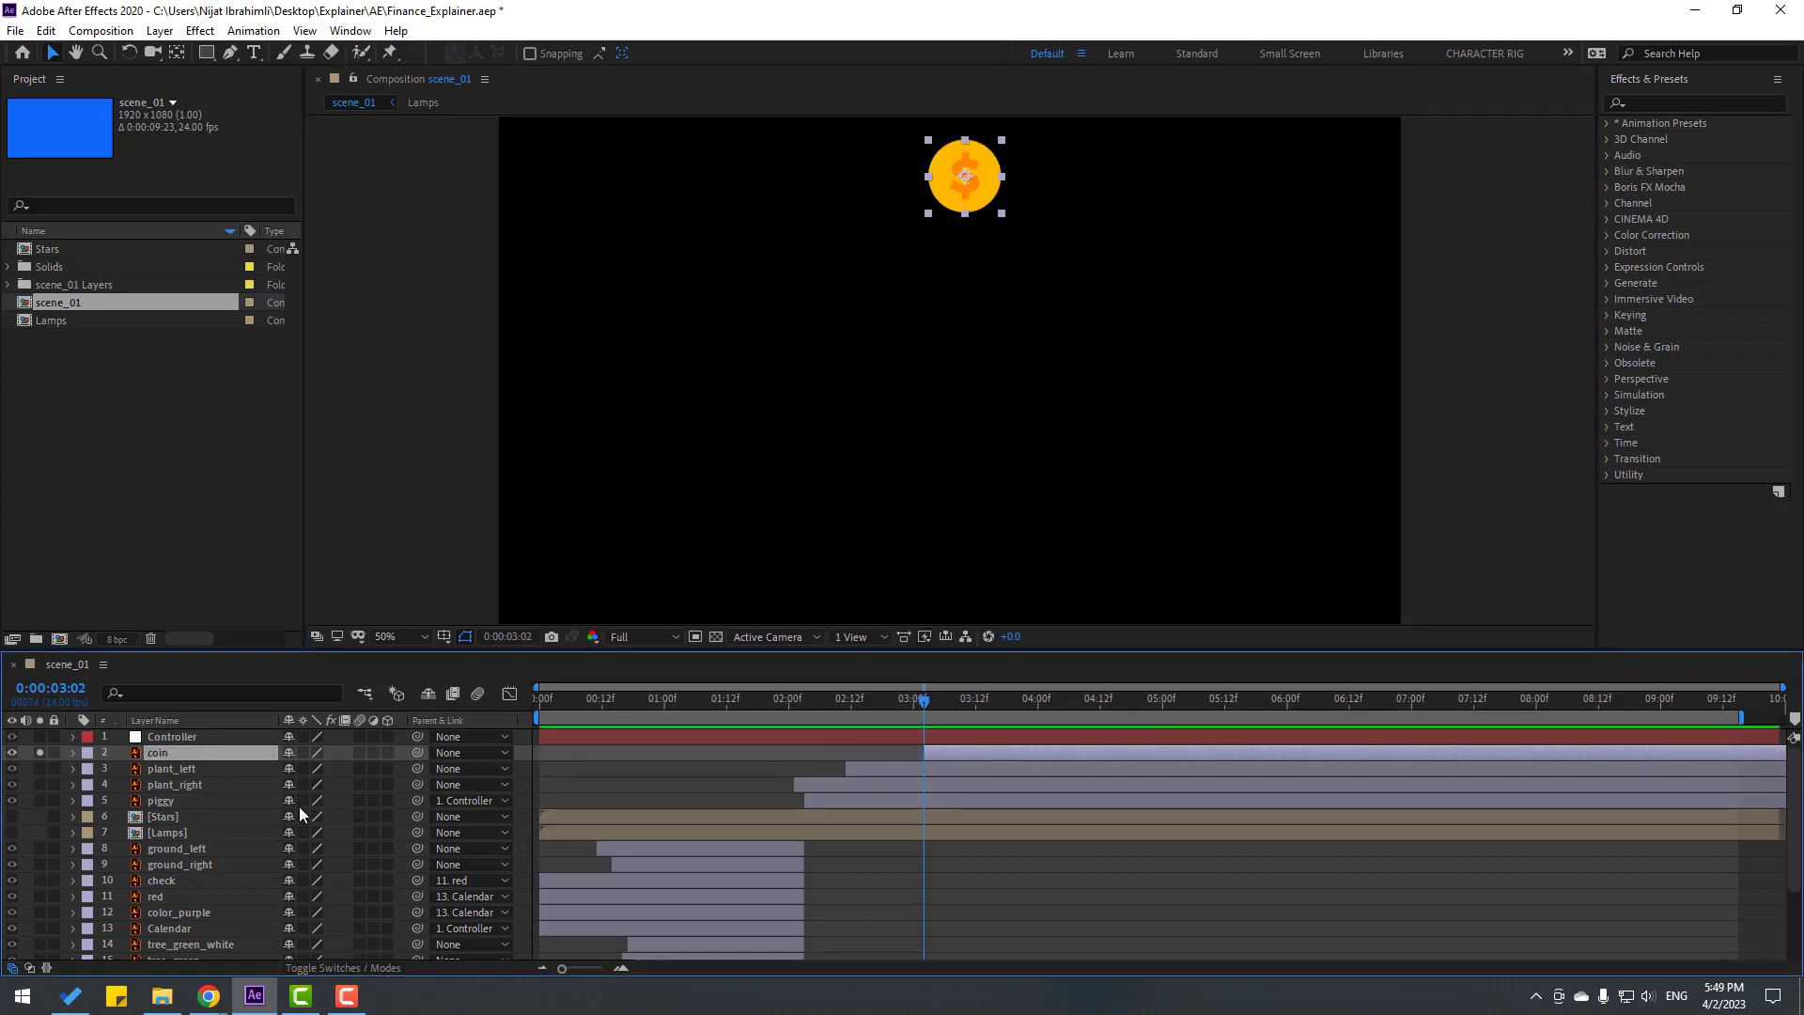
pyautogui.write('s')
pyautogui.write('0.0,0.0')
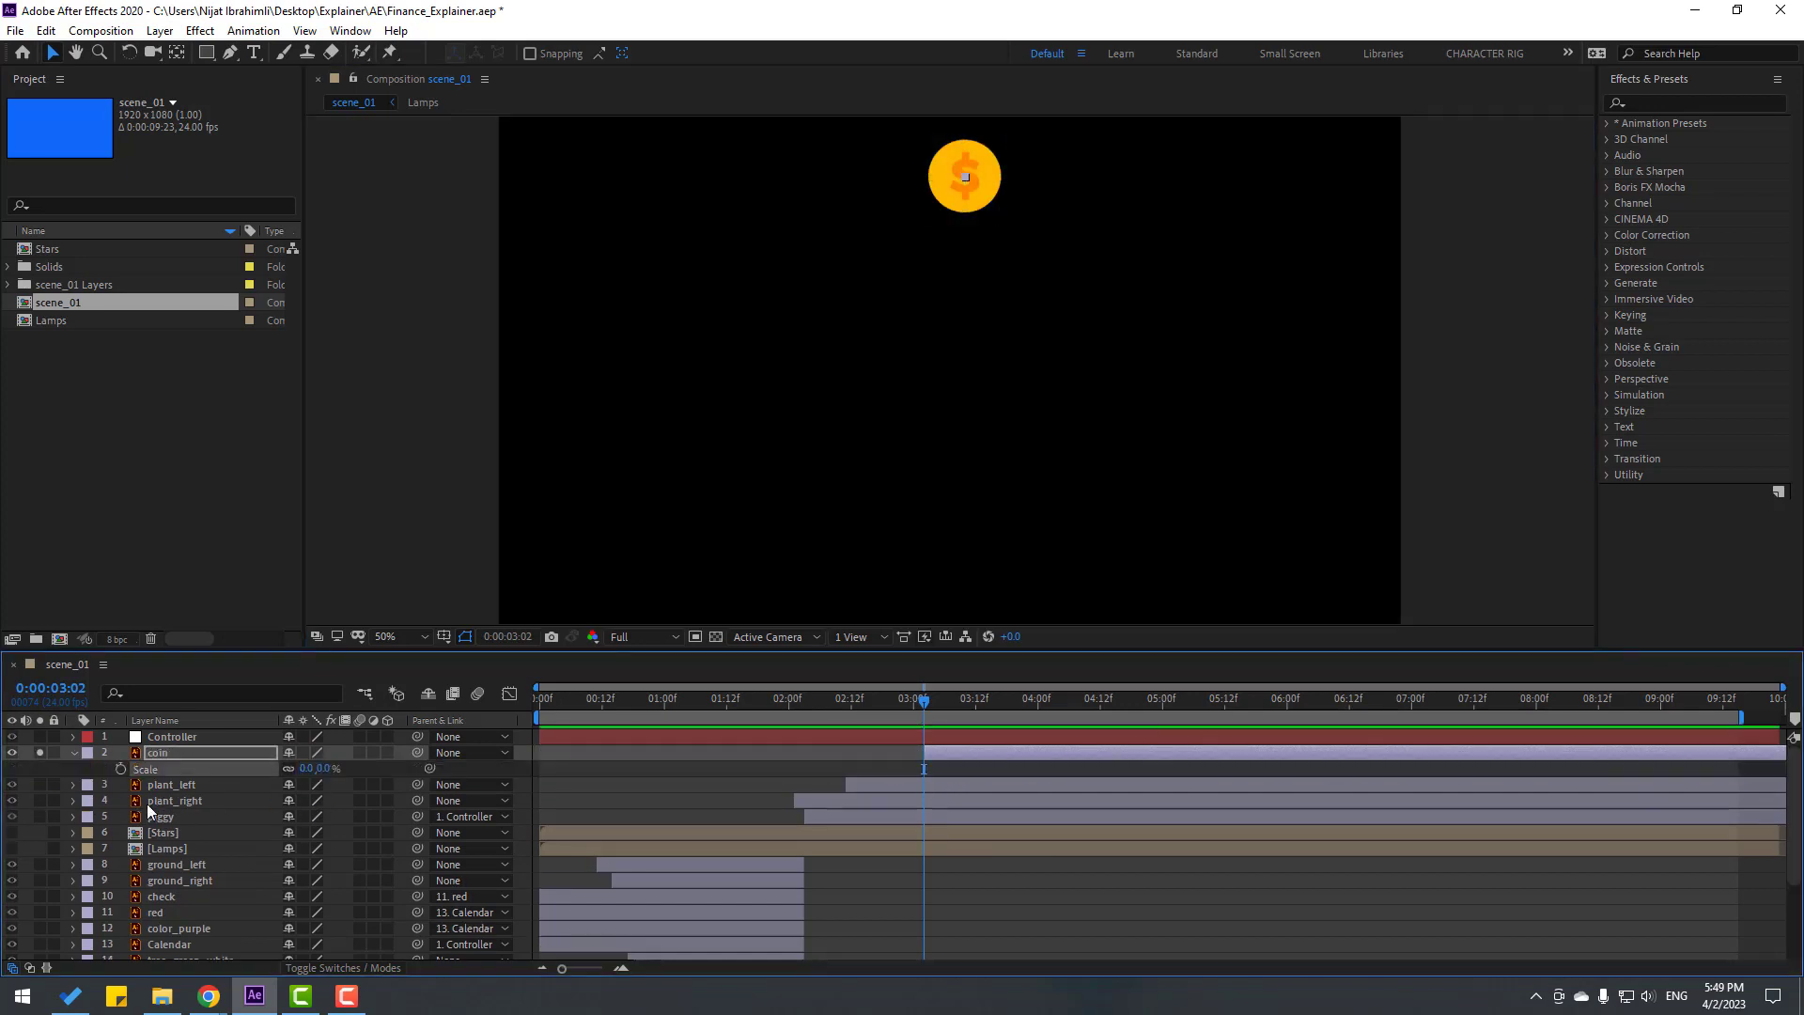
pyautogui.press('Return')
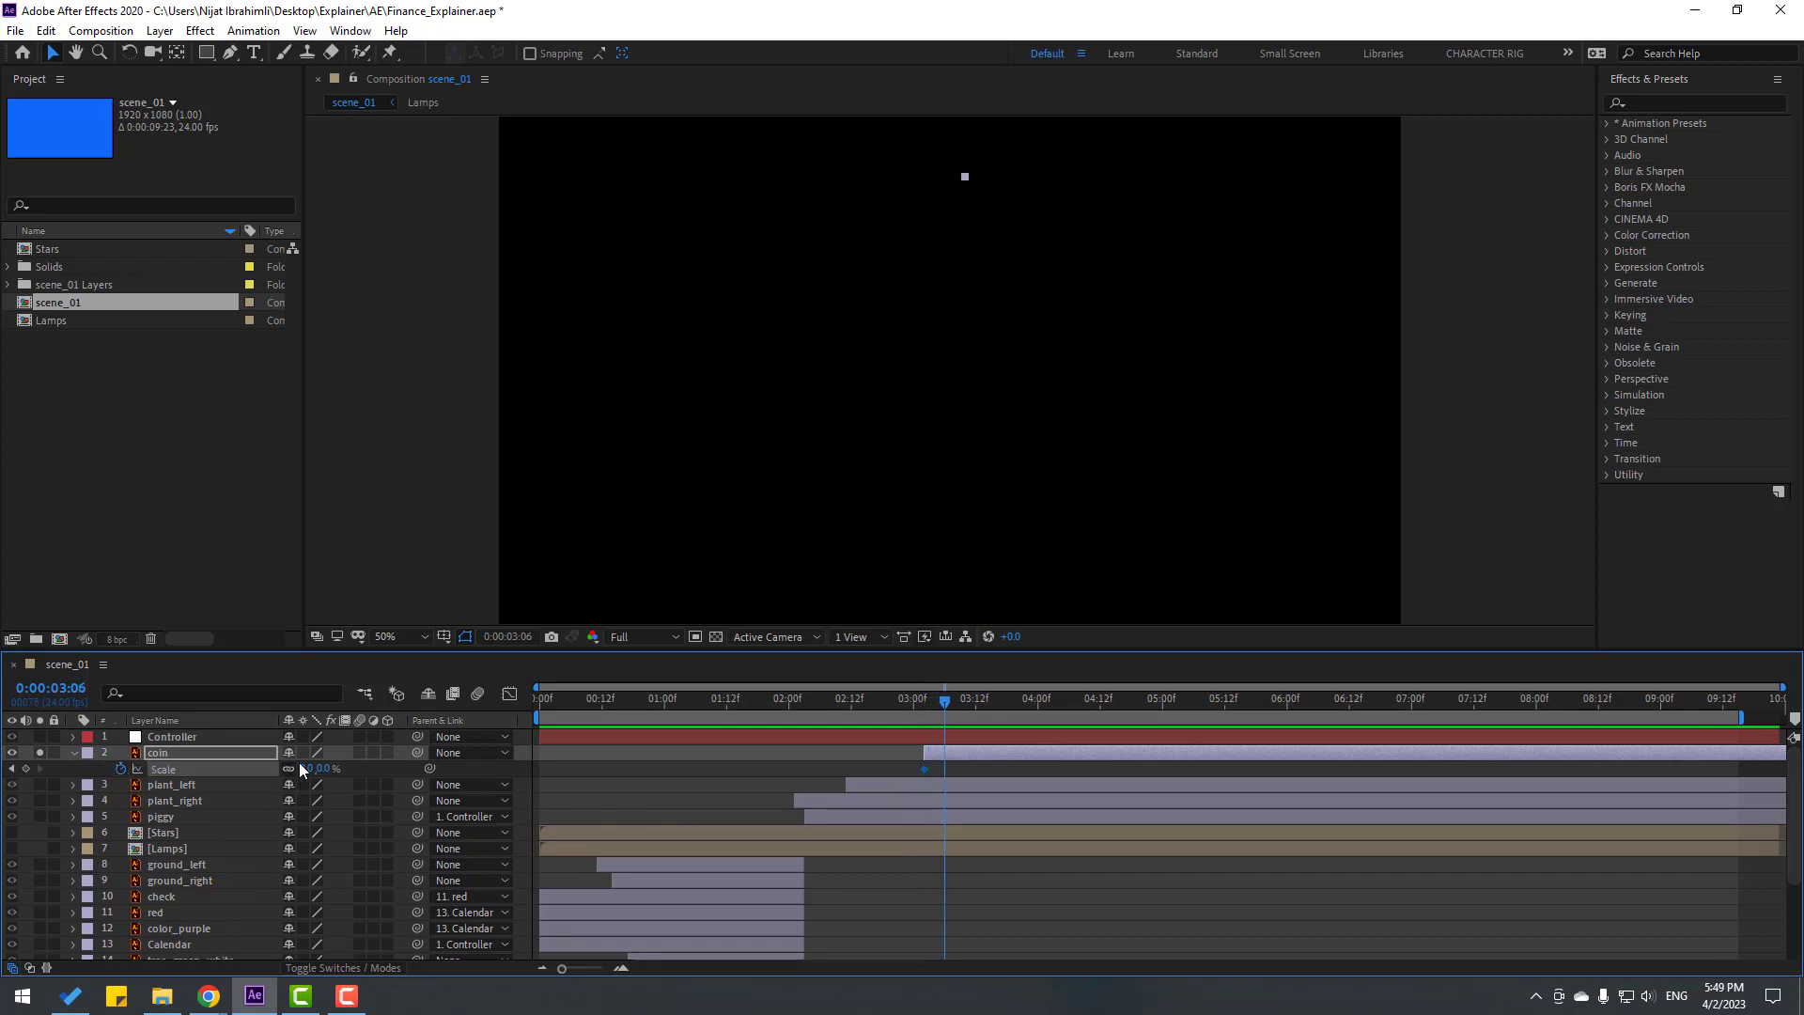
pyautogui.click(307, 769)
pyautogui.write('100')
pyautogui.press('Return')
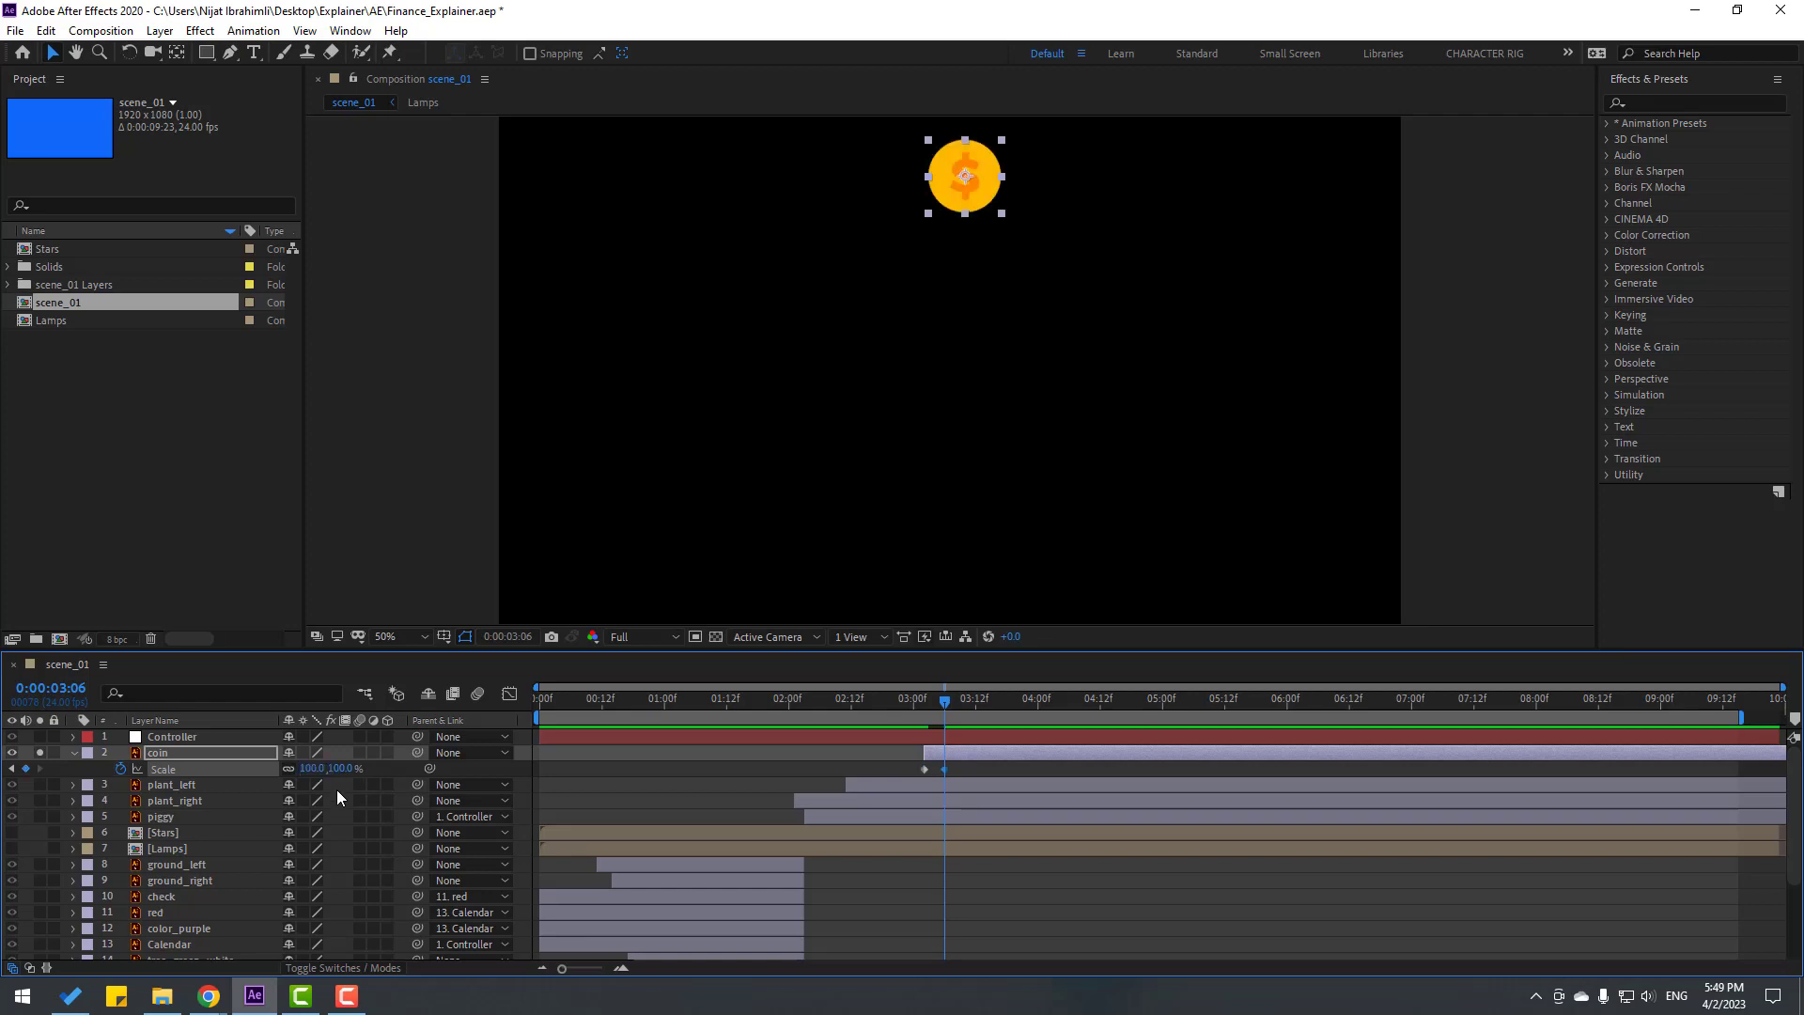
# Apply Easy Ease to the coin's Scale keyframes and set the work area's start to about 0:00:03:00.
pyautogui.rightClick(945, 770)
pyautogui.moveTo(973, 764)
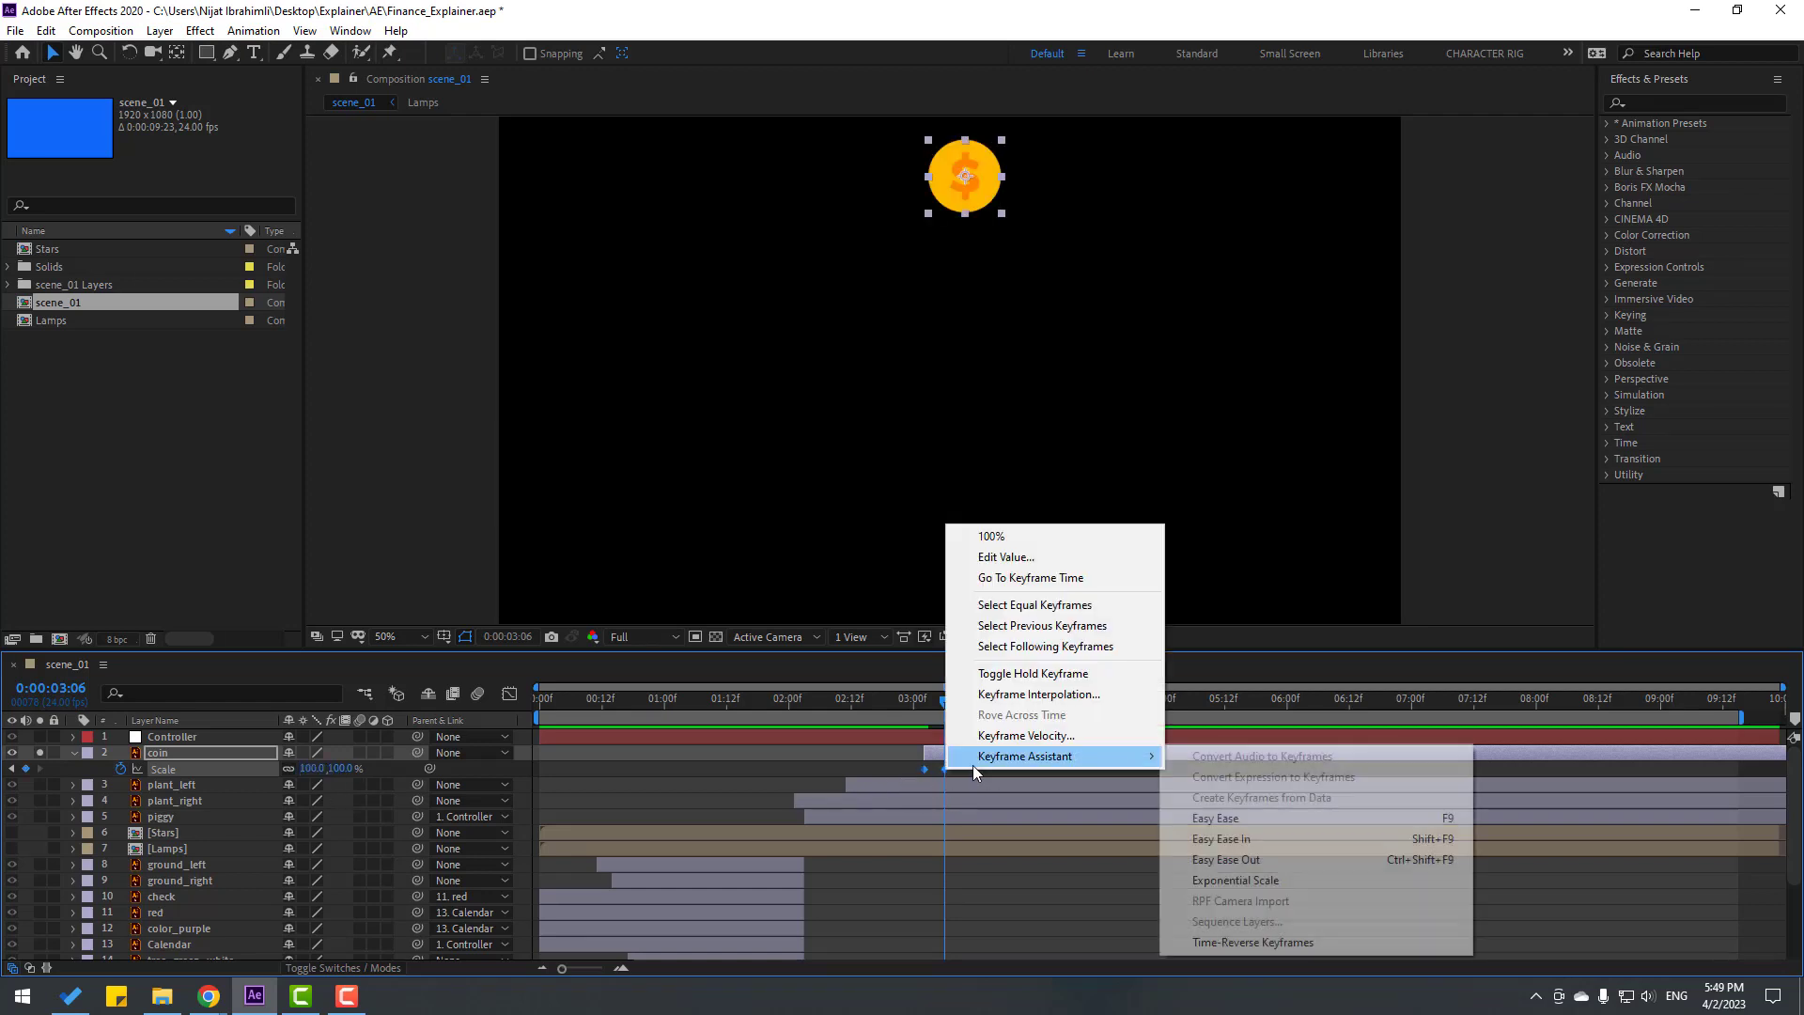
pyautogui.click(1203, 818)
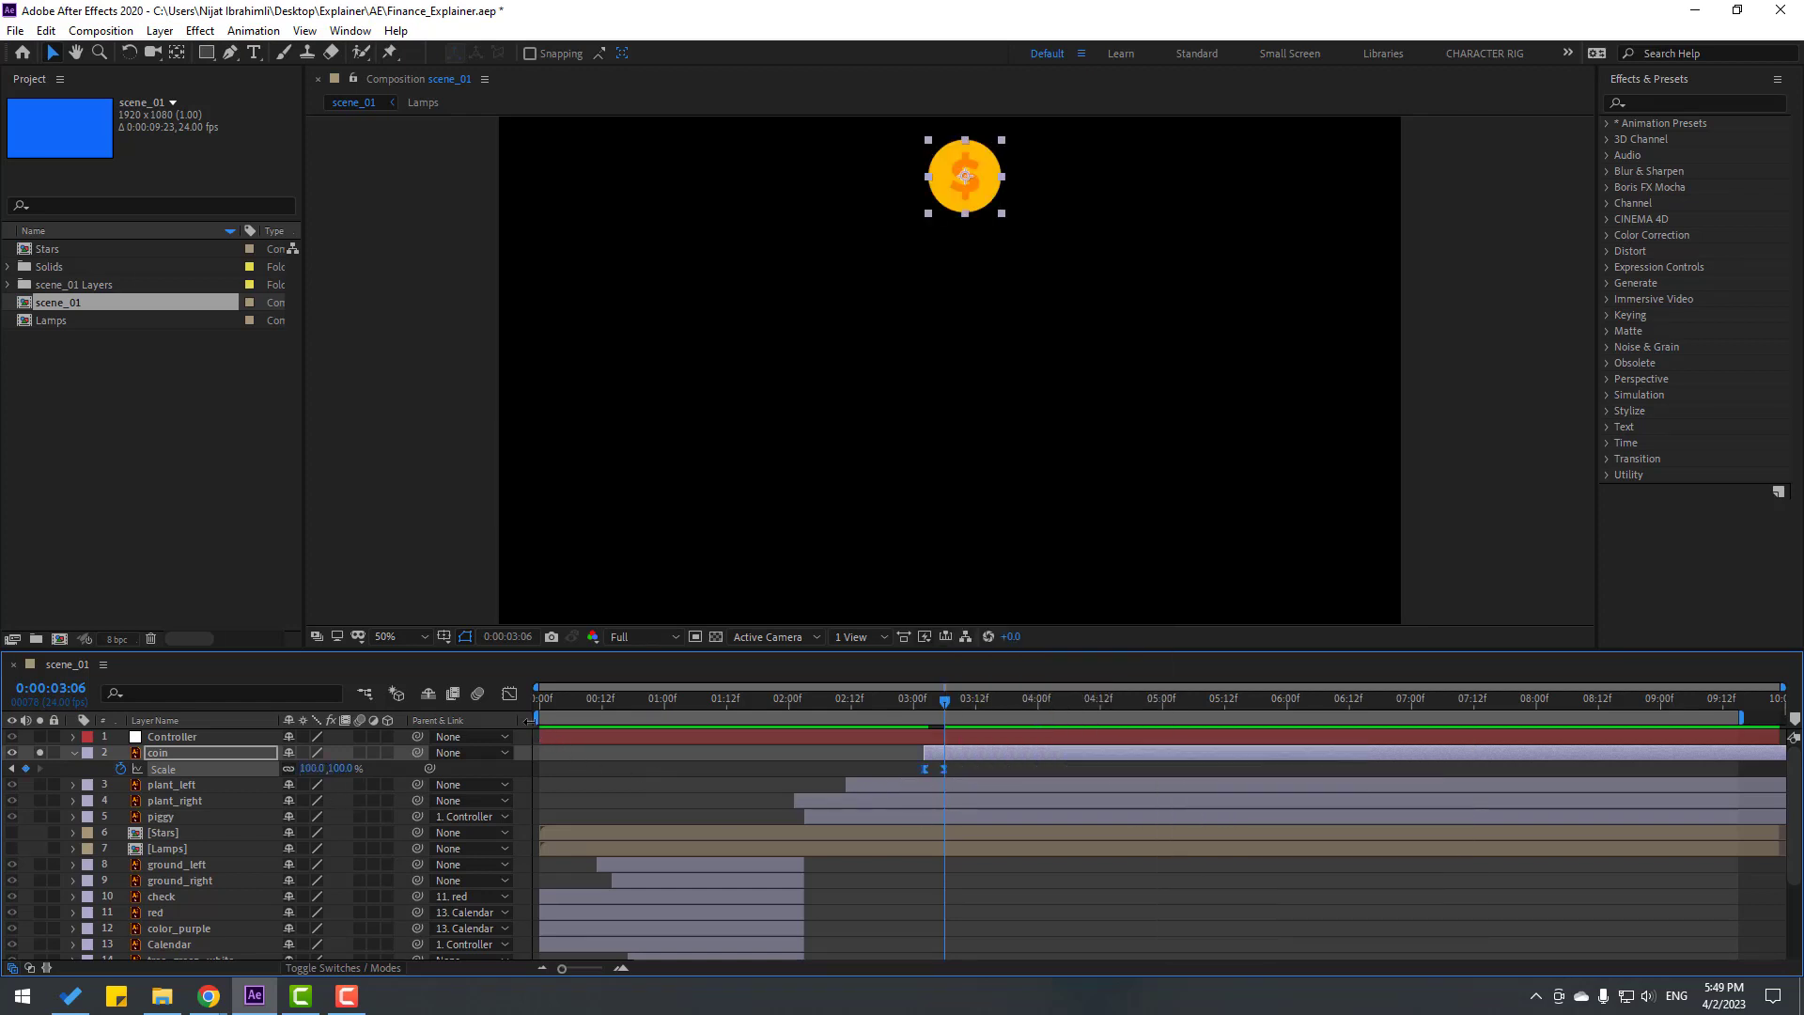
pyautogui.moveTo(535, 719); pyautogui.dragTo(916, 719)
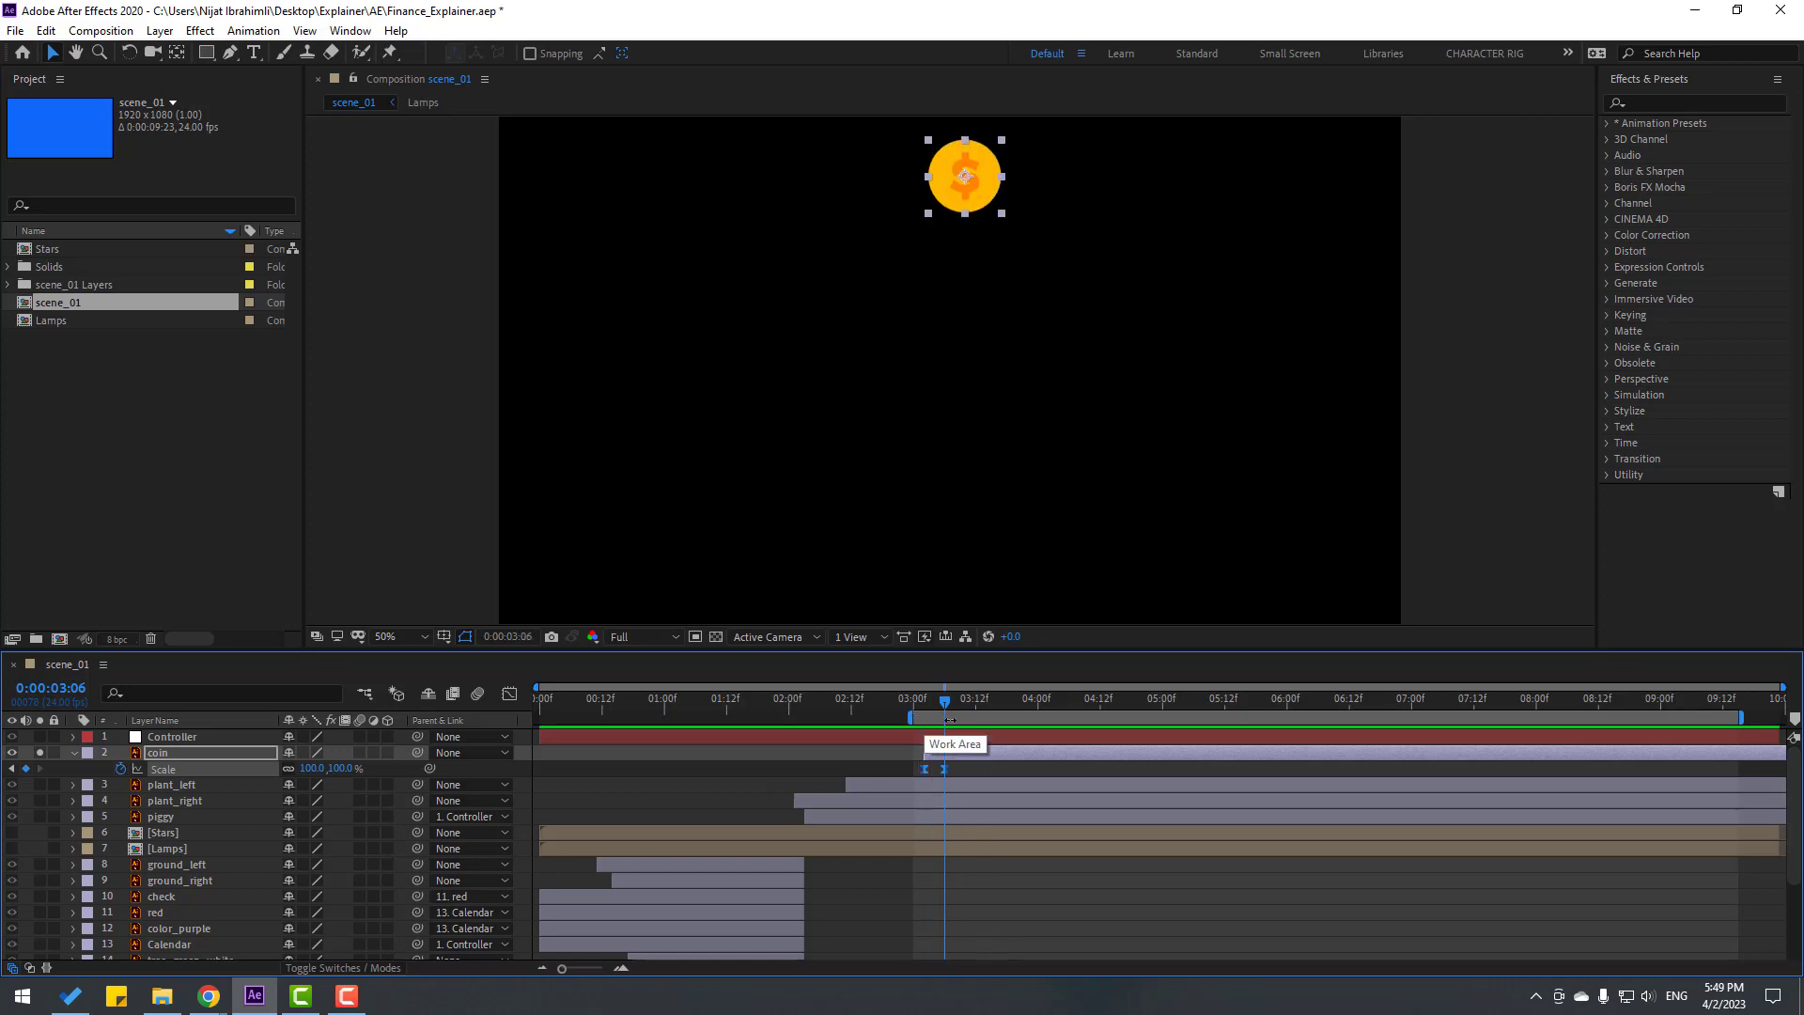
# Unsolo the coin and keyframe its Position from 0:00:03:06 to a drop into the piggy's body at 991.4, 669.7 at 0:00:03:18.
pyautogui.click(162, 768)
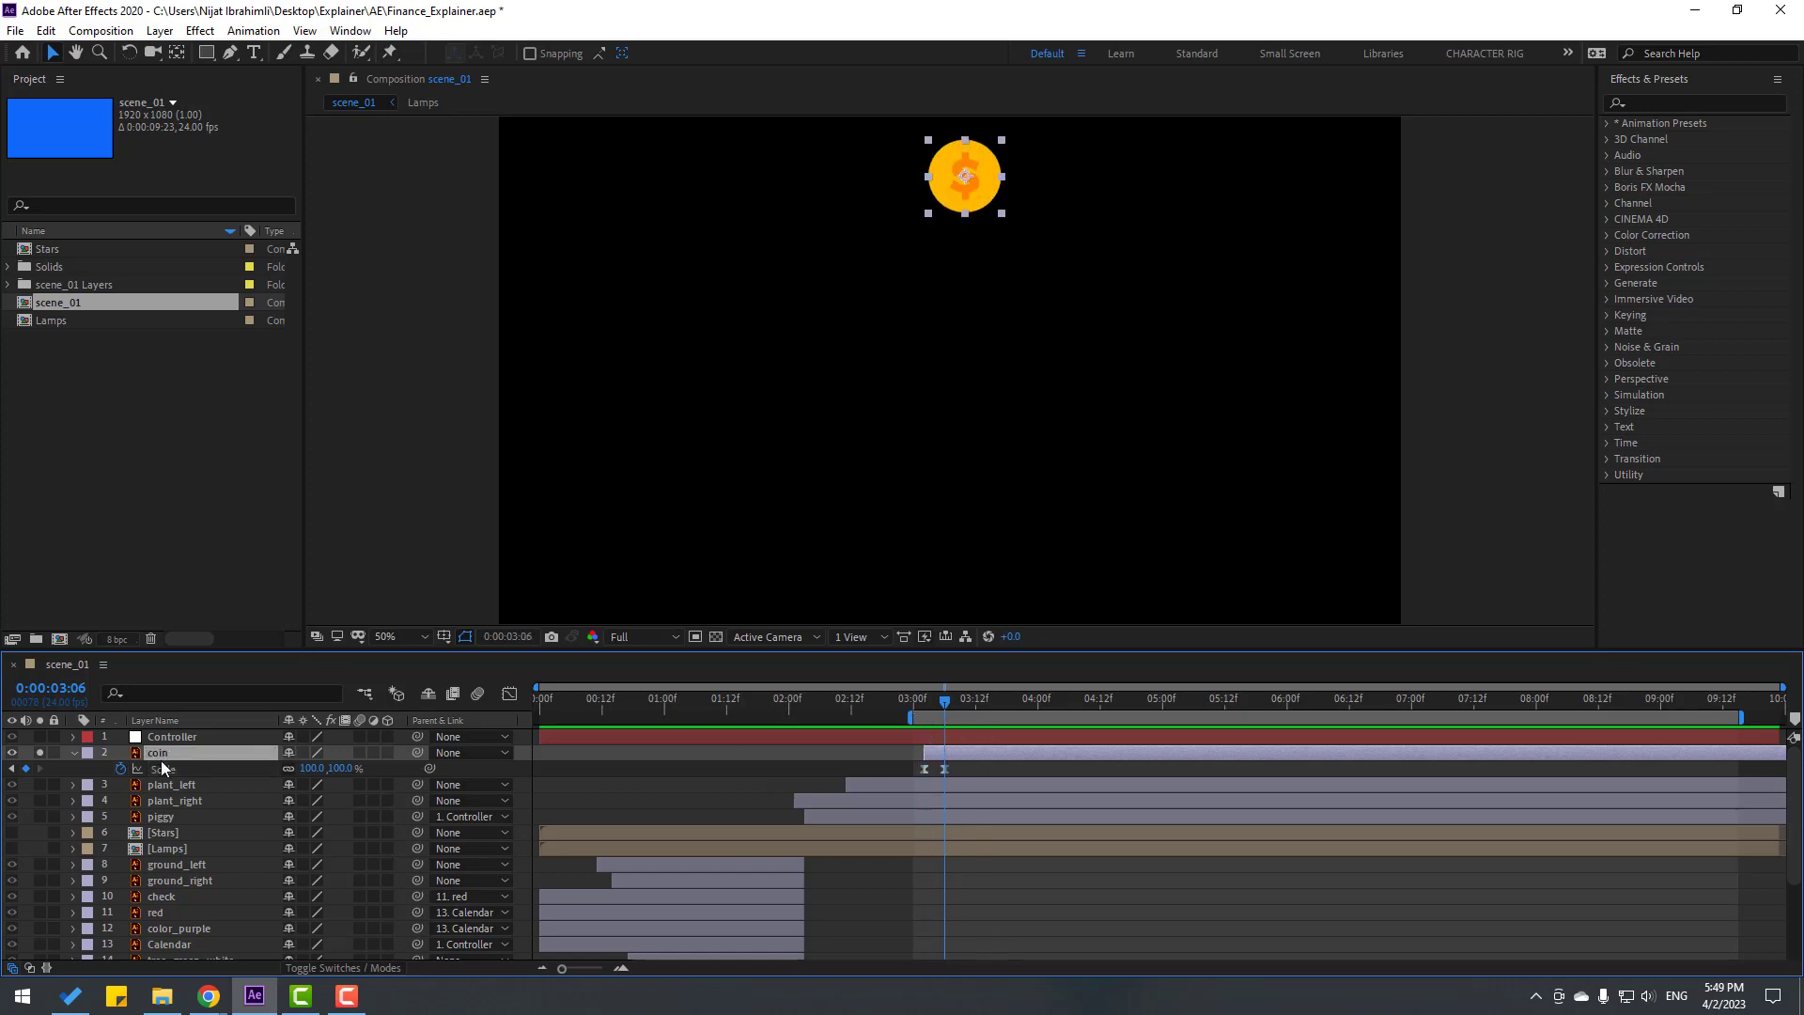
pyautogui.hotkey('shift', 'p')
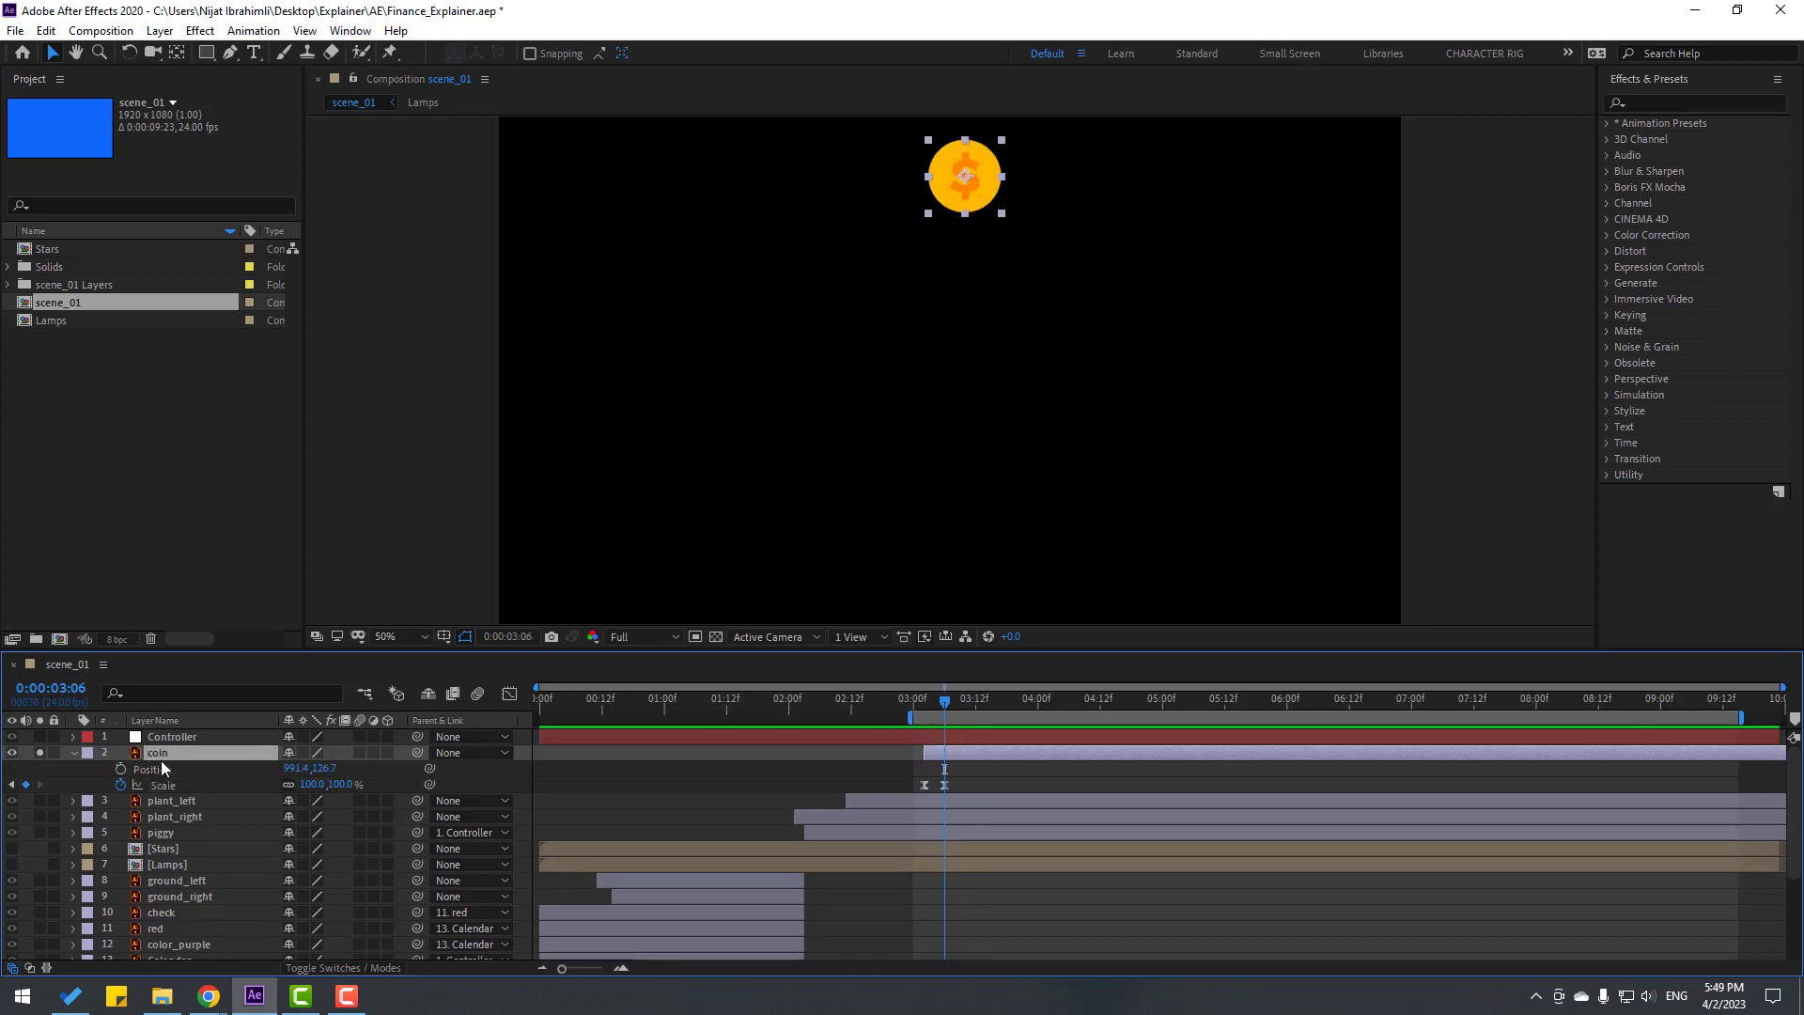
pyautogui.click(121, 768)
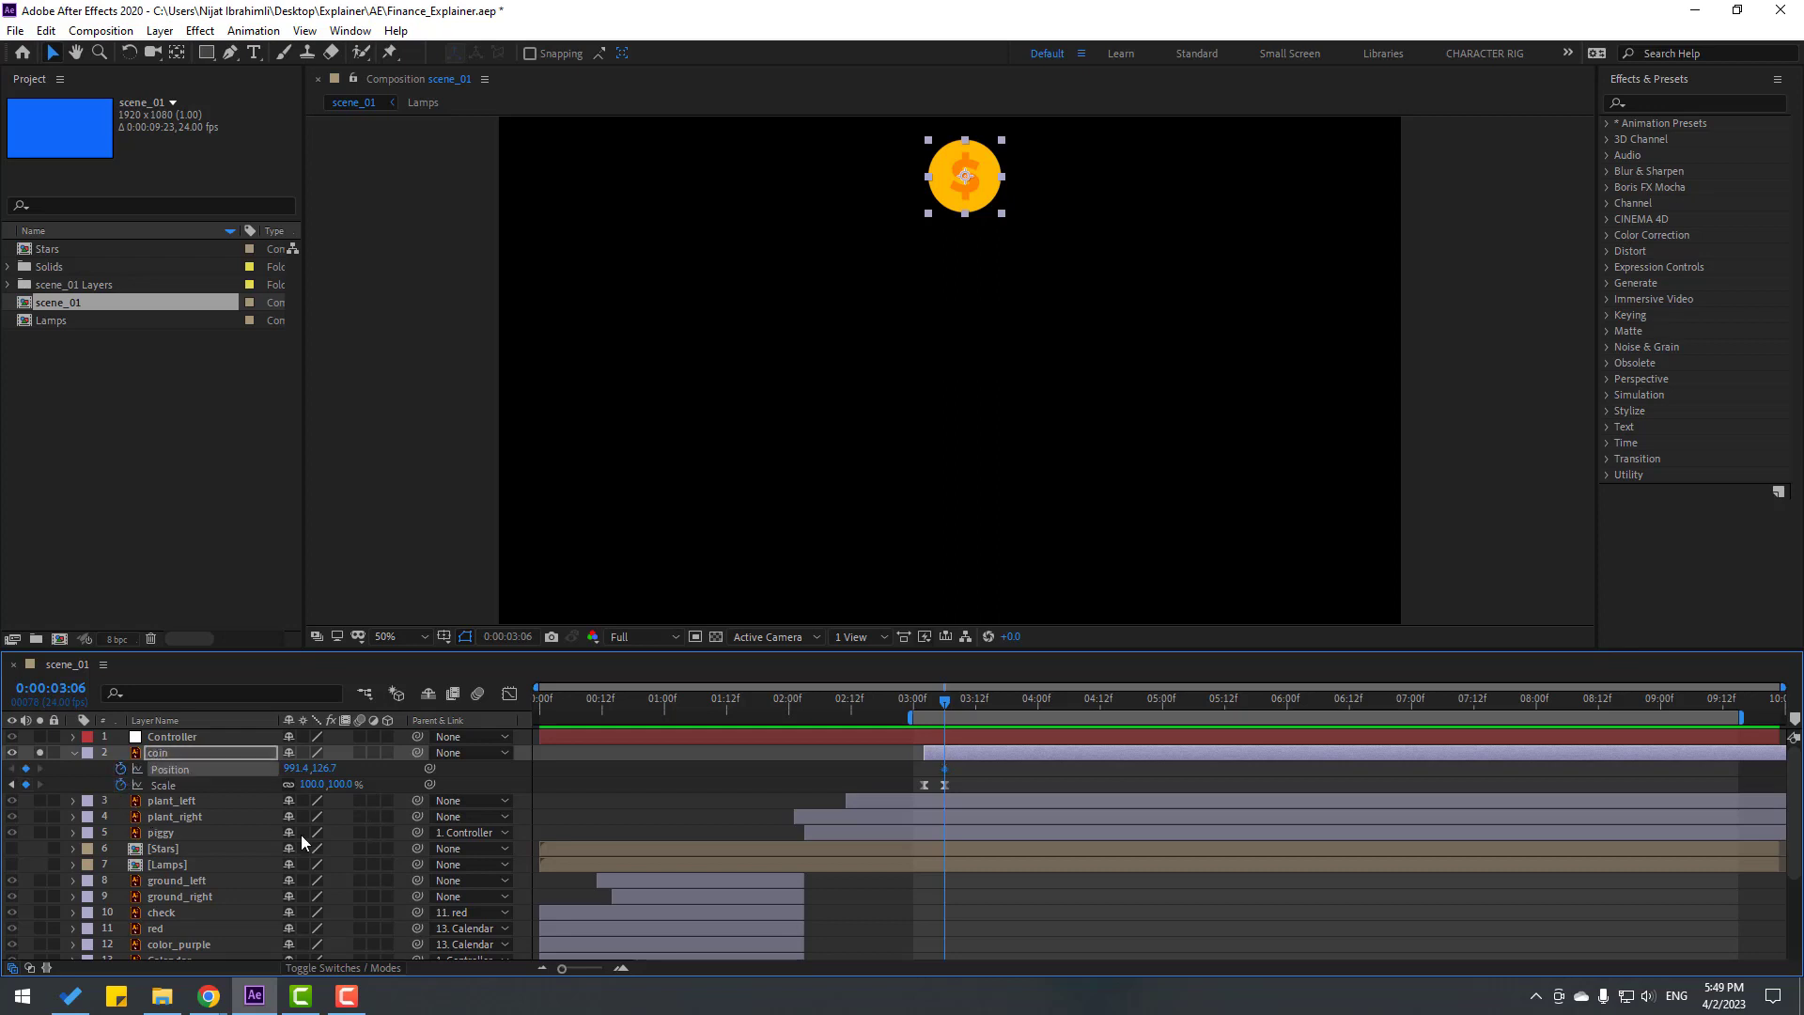
pyautogui.click(41, 753)
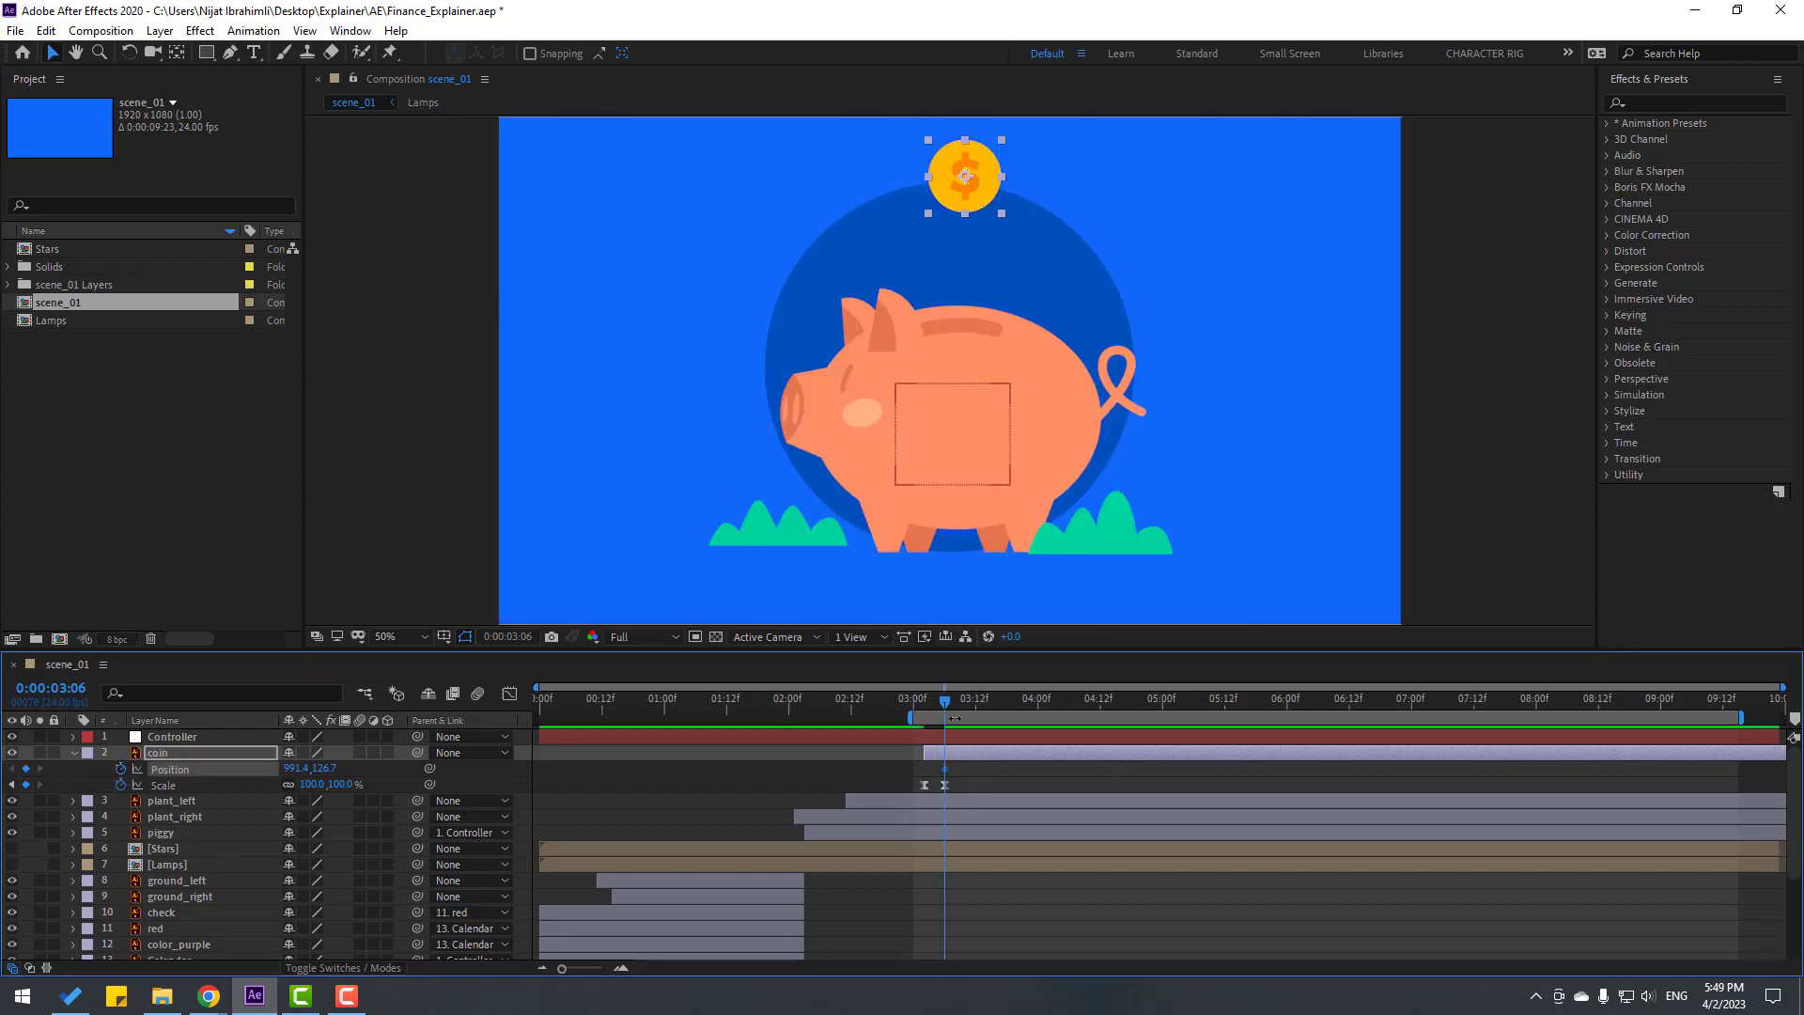
pyautogui.moveTo(992, 703); pyautogui.dragTo(1006, 702)
pyautogui.moveTo(327, 771); pyautogui.dragTo(930, 772)
# Apply Easy Ease to the coin's Position keyframes and preview the drop.
pyautogui.rightClick(944, 768)
pyautogui.moveTo(1080, 752)
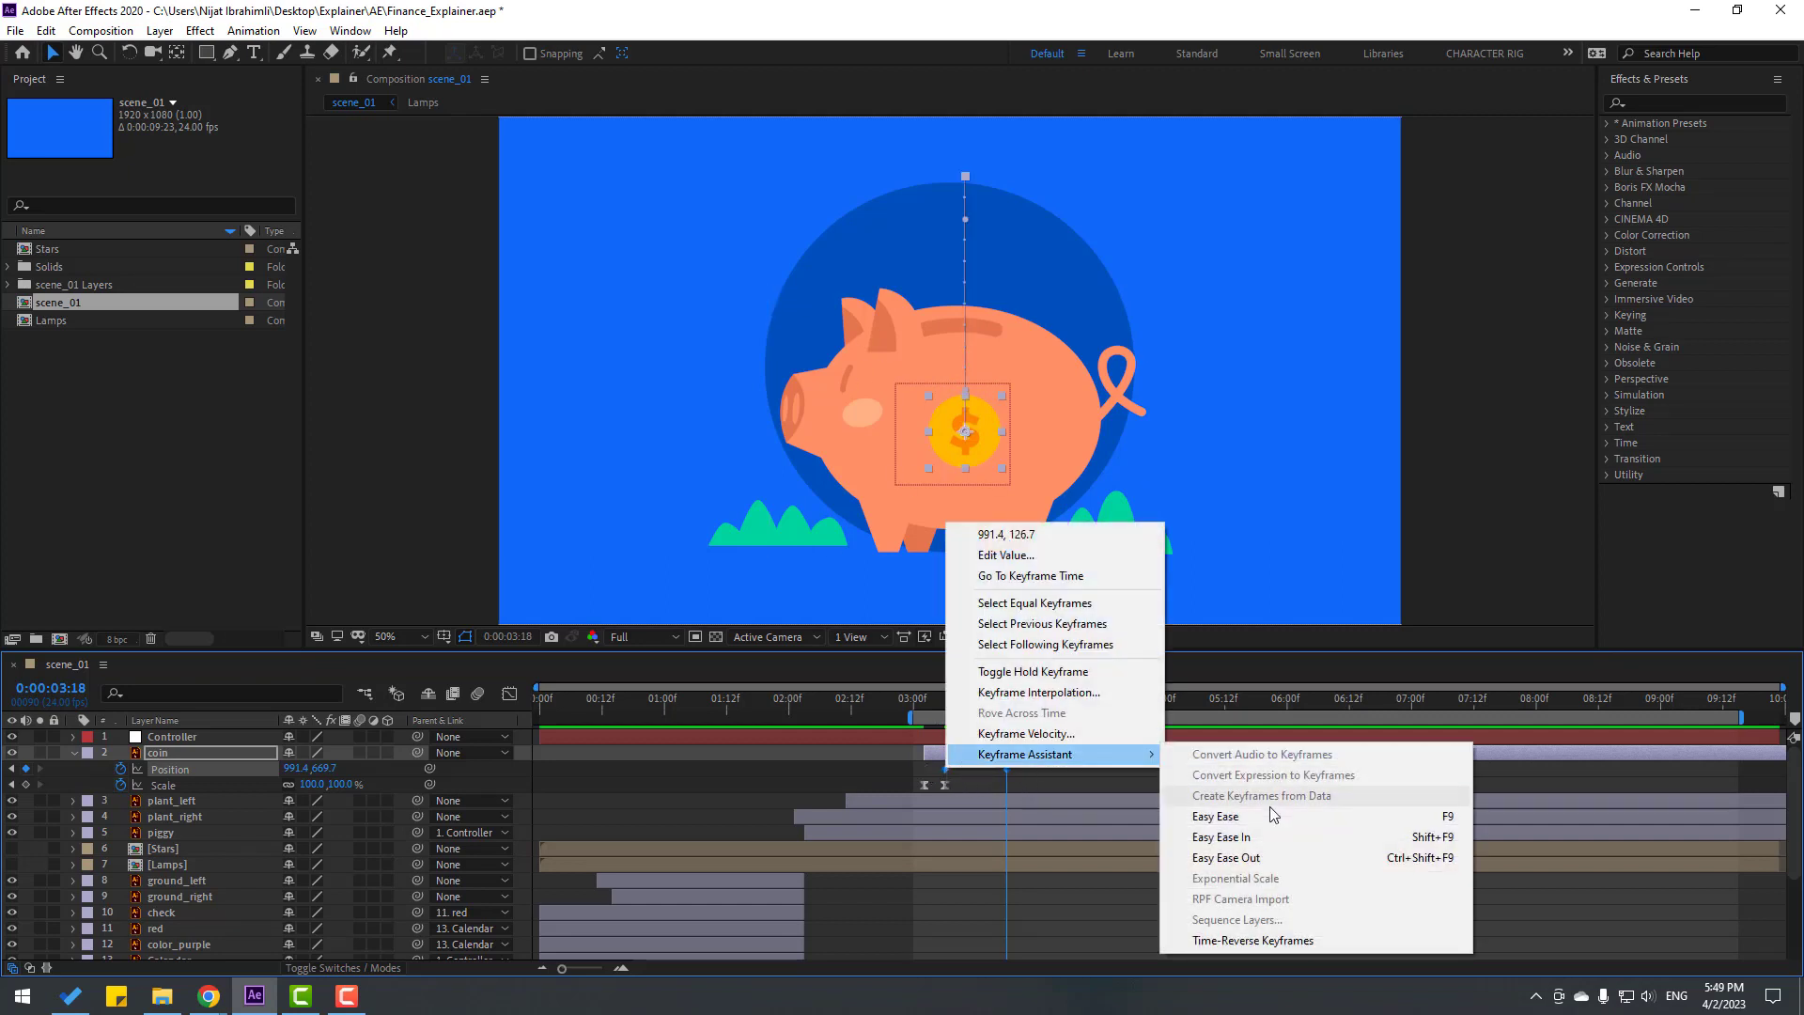
pyautogui.click(1221, 816)
pyautogui.press('space')
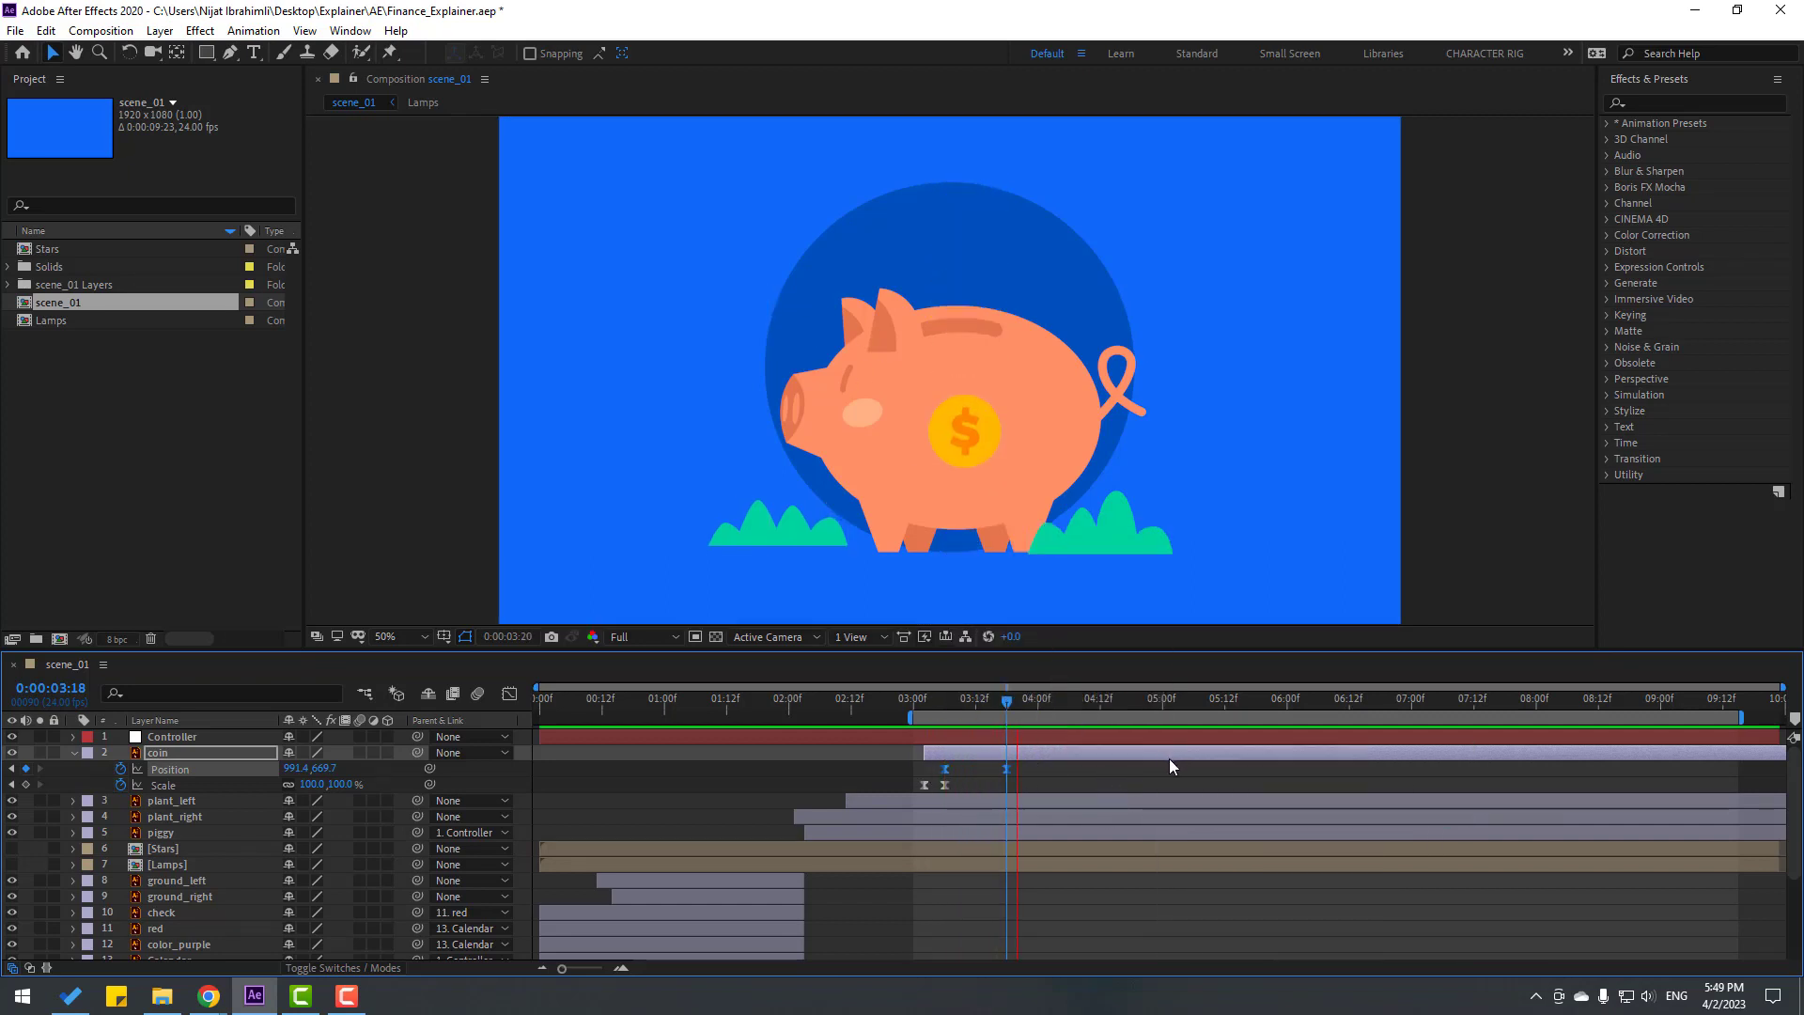
pyautogui.press('space')
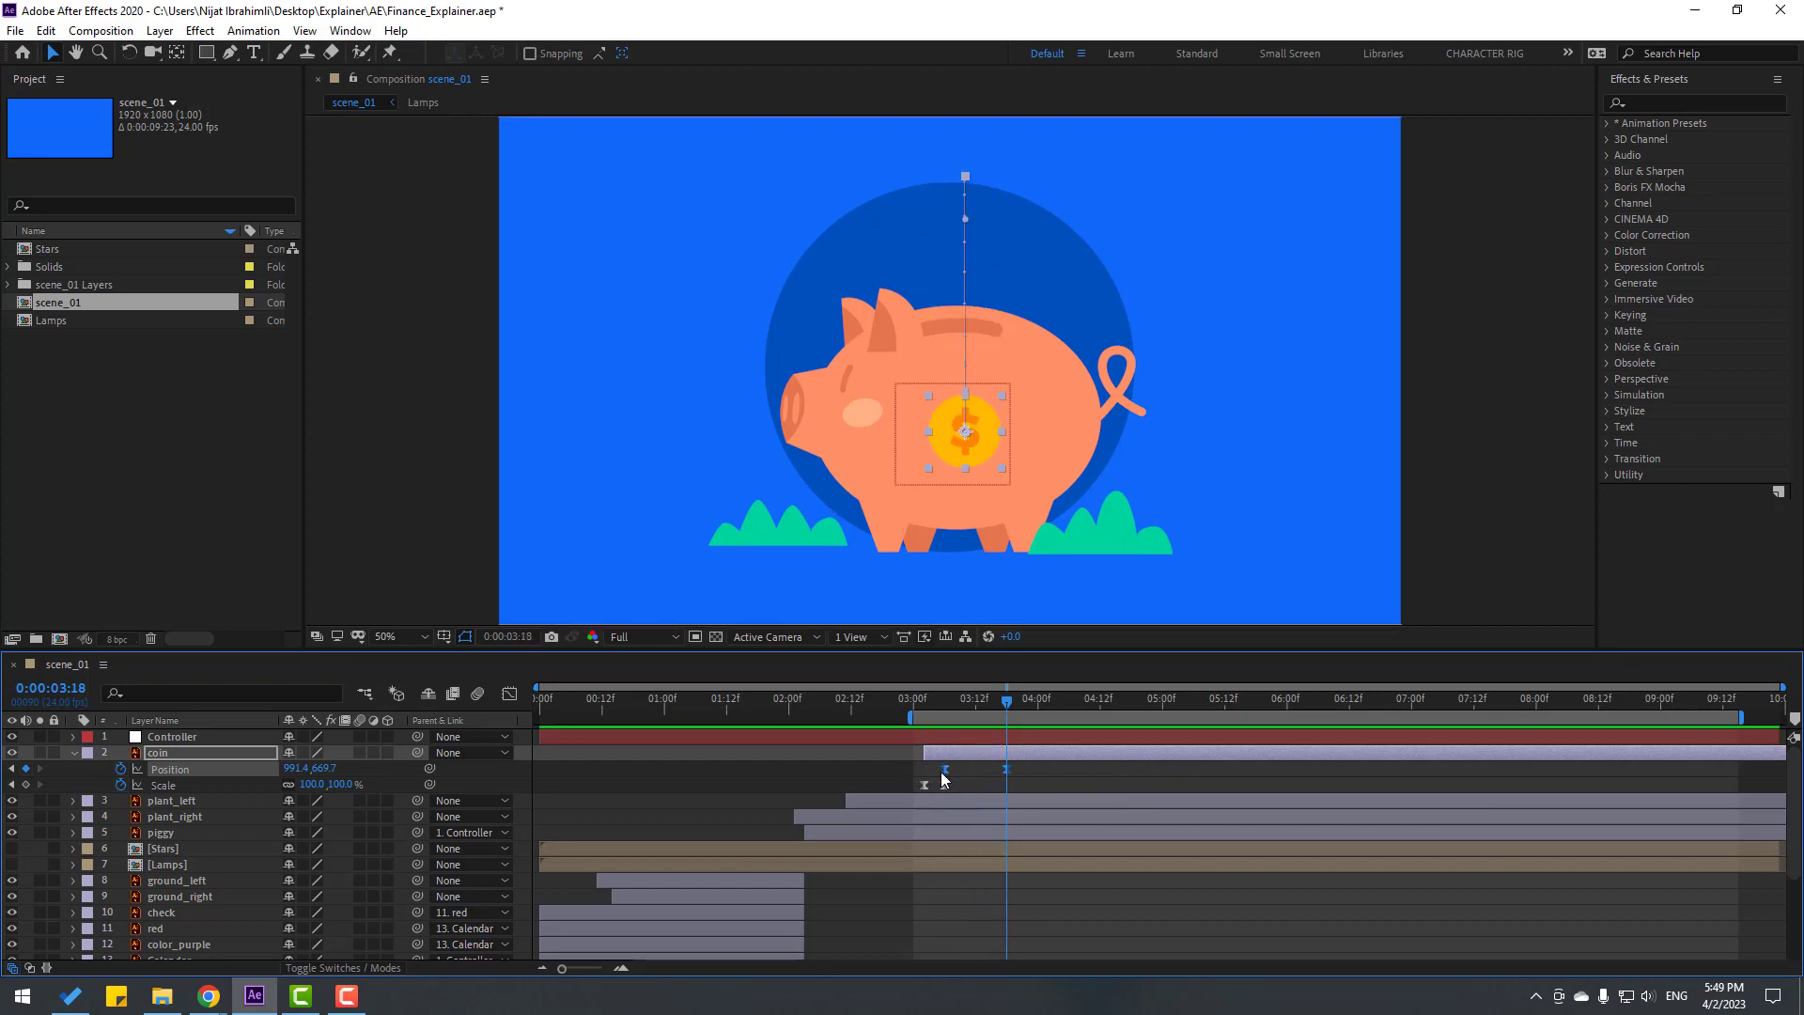
# Shift both coin Position keyframes two frames later, to 0:00:03:08 and 0:00:03:20, and preview the timing.
pyautogui.moveTo(945, 771); pyautogui.dragTo(956, 770)
pyautogui.press('space')
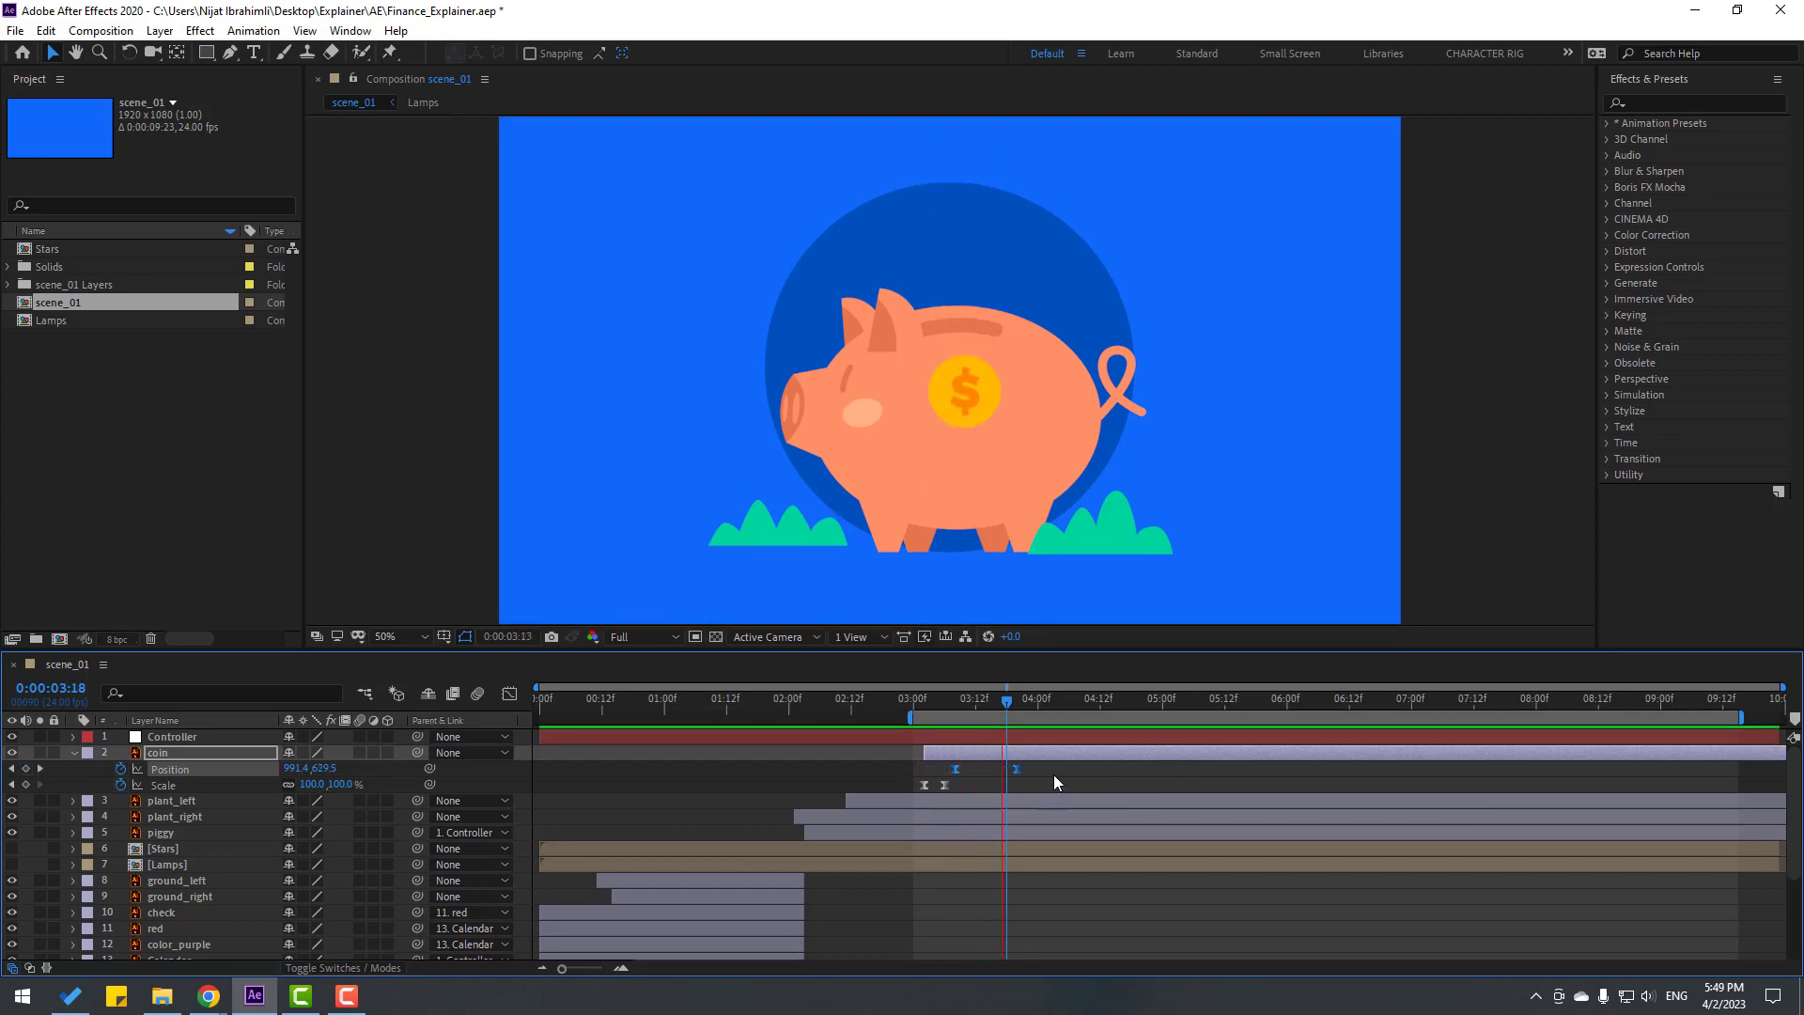
pyautogui.press('space')
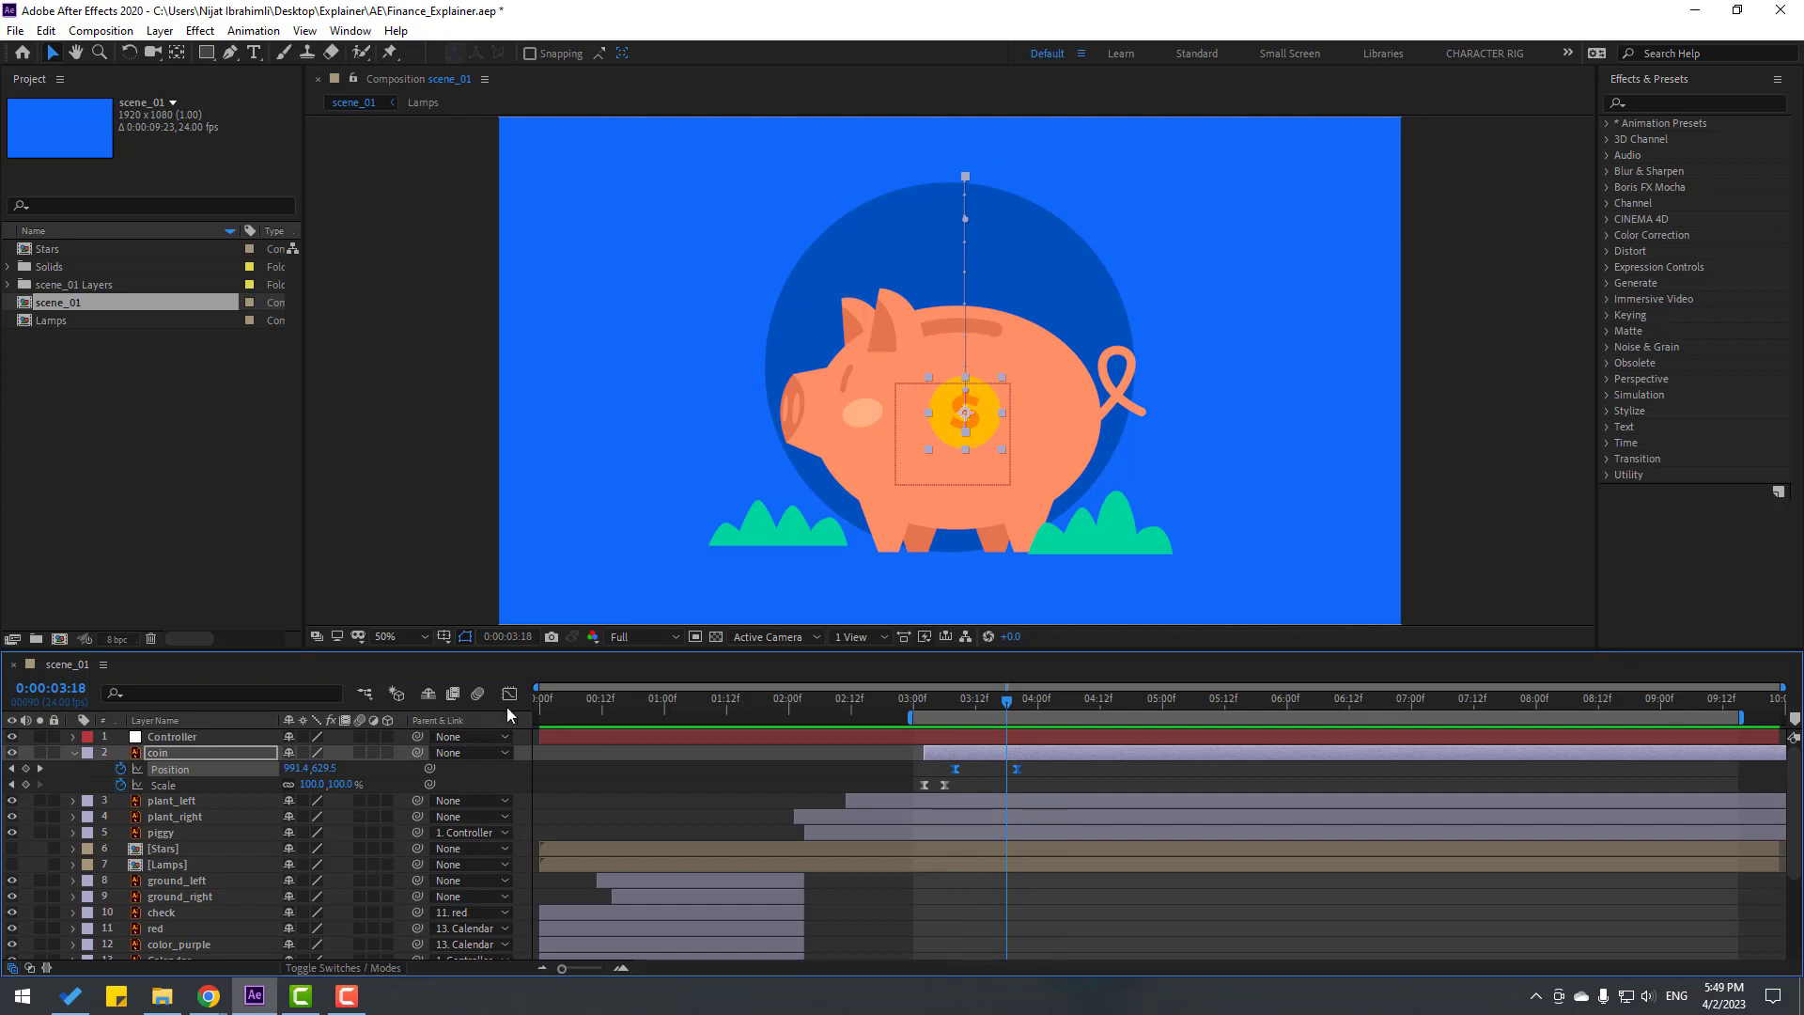
# In the Graph Editor, extend the first Position keyframe's outgoing influence to 100% so the coin starts slowly, and preview the drop.
pyautogui.click(507, 694)
pyautogui.press('=')
pyautogui.press('=')
pyautogui.press('=')
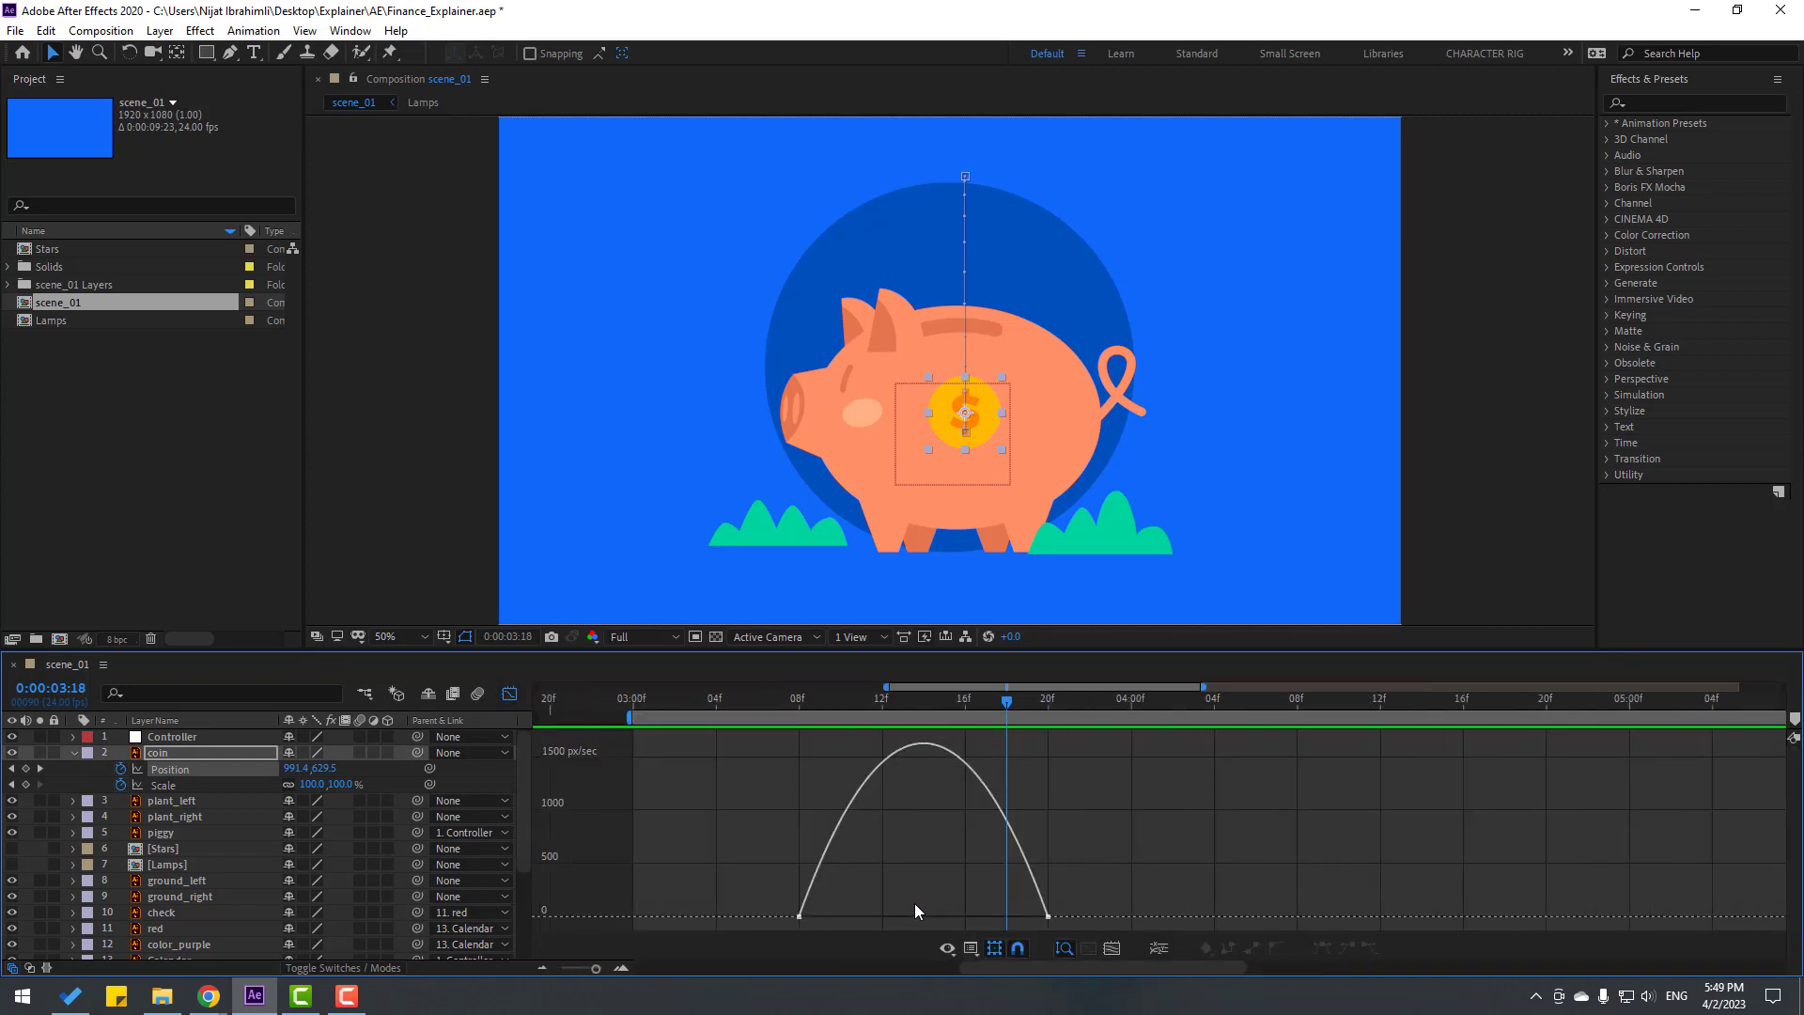
pyautogui.press('-')
pyautogui.moveTo(797, 909); pyautogui.dragTo(924, 917)
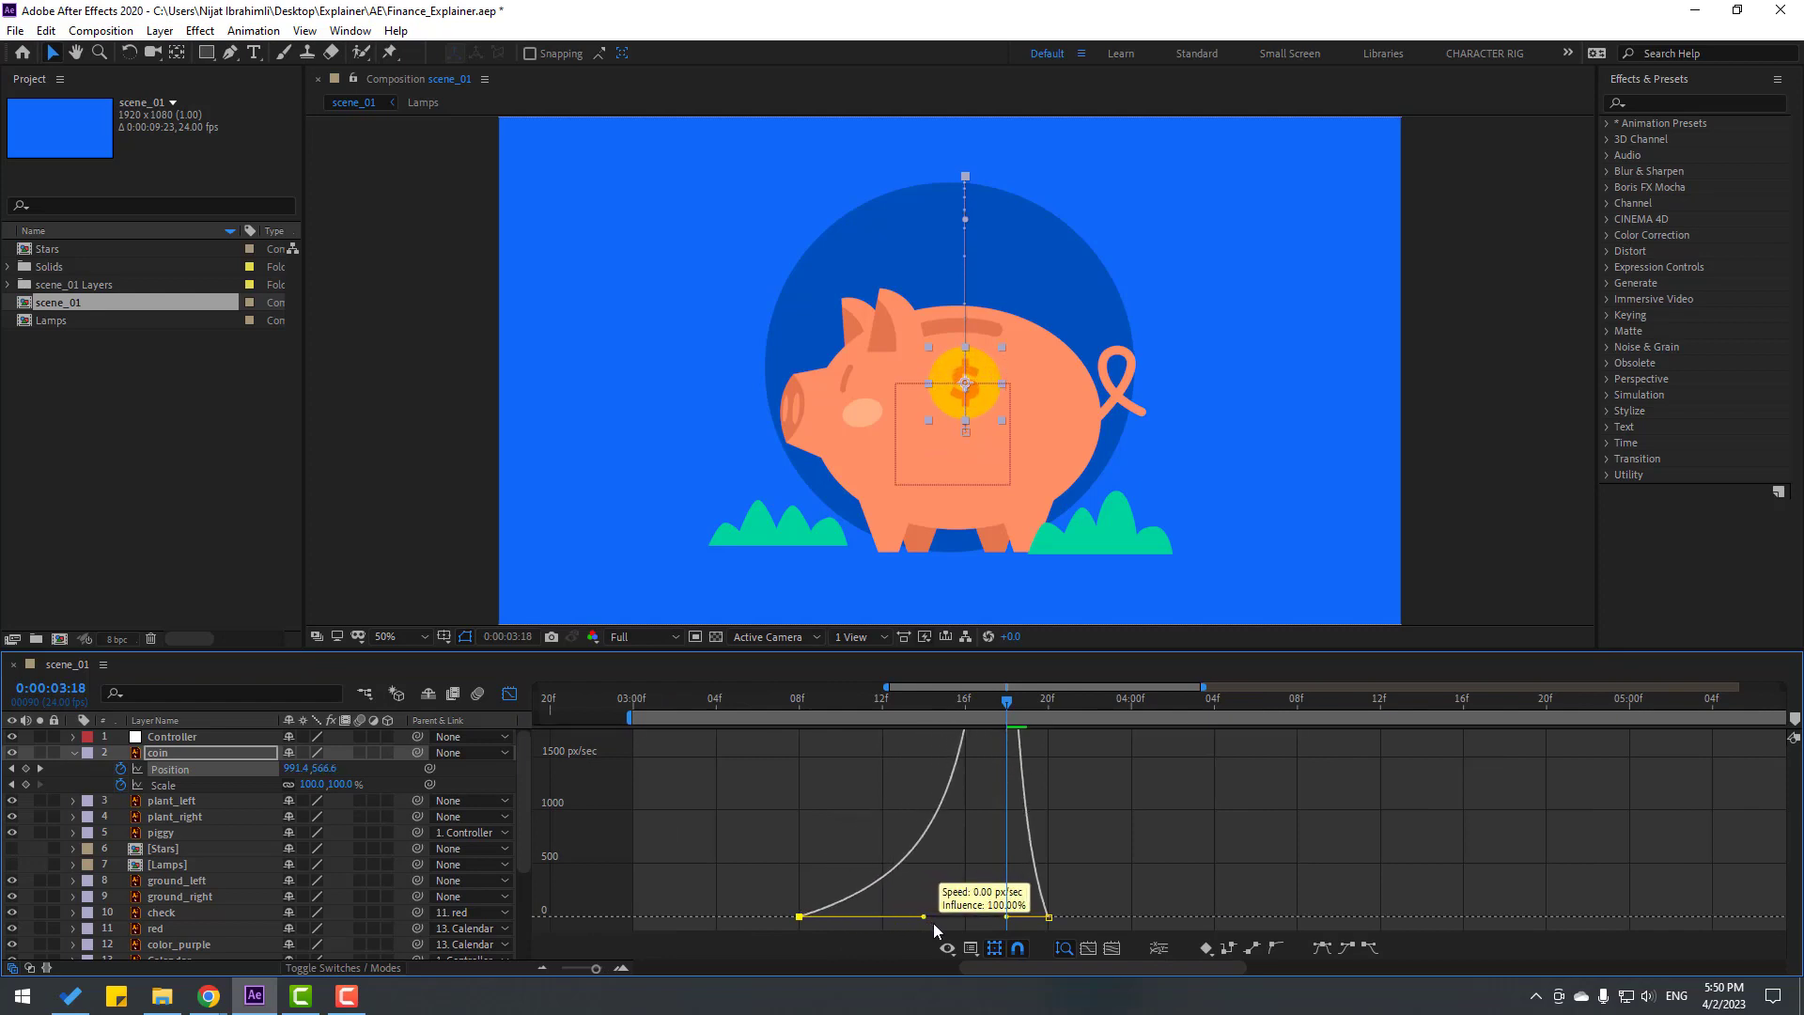
pyautogui.press('-')
pyautogui.press('space')
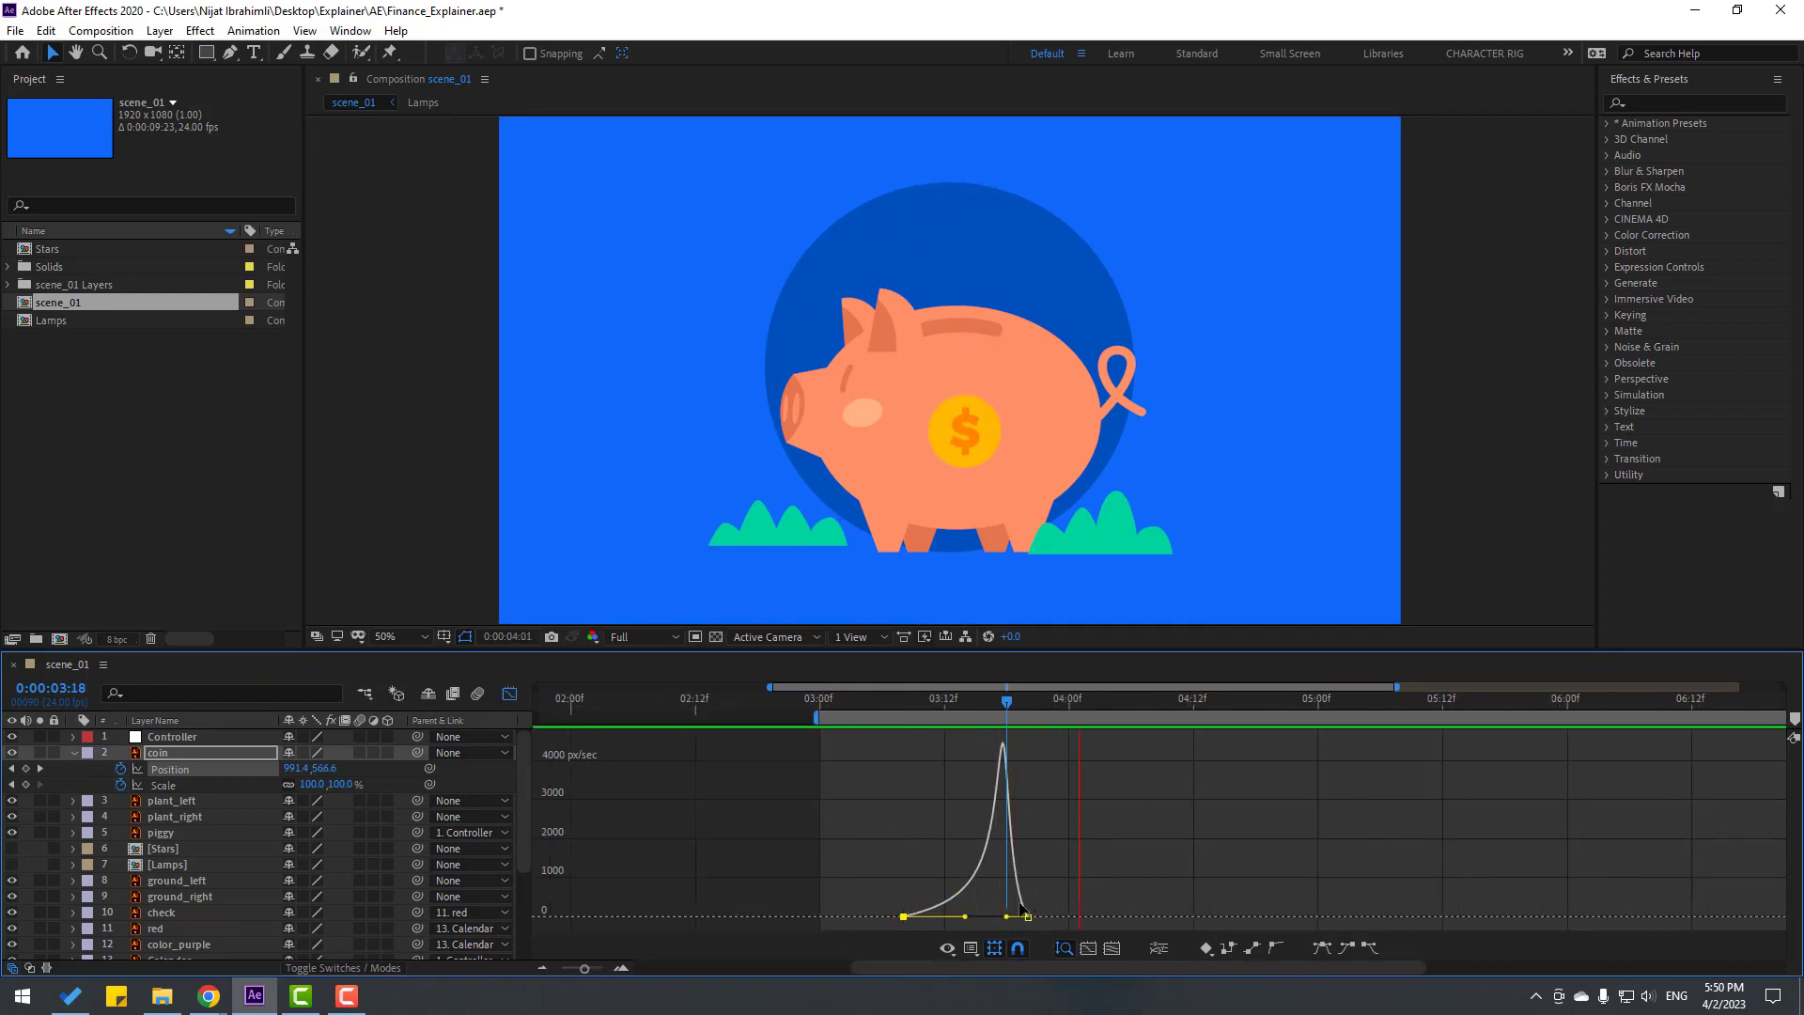
pyautogui.press('space')
# Shorten the last Position keyframe's incoming speed handle so the coin peaks in speed just before landing, previewing the result.
pyautogui.moveTo(1012, 919); pyautogui.dragTo(1021, 918)
pyautogui.press('space')
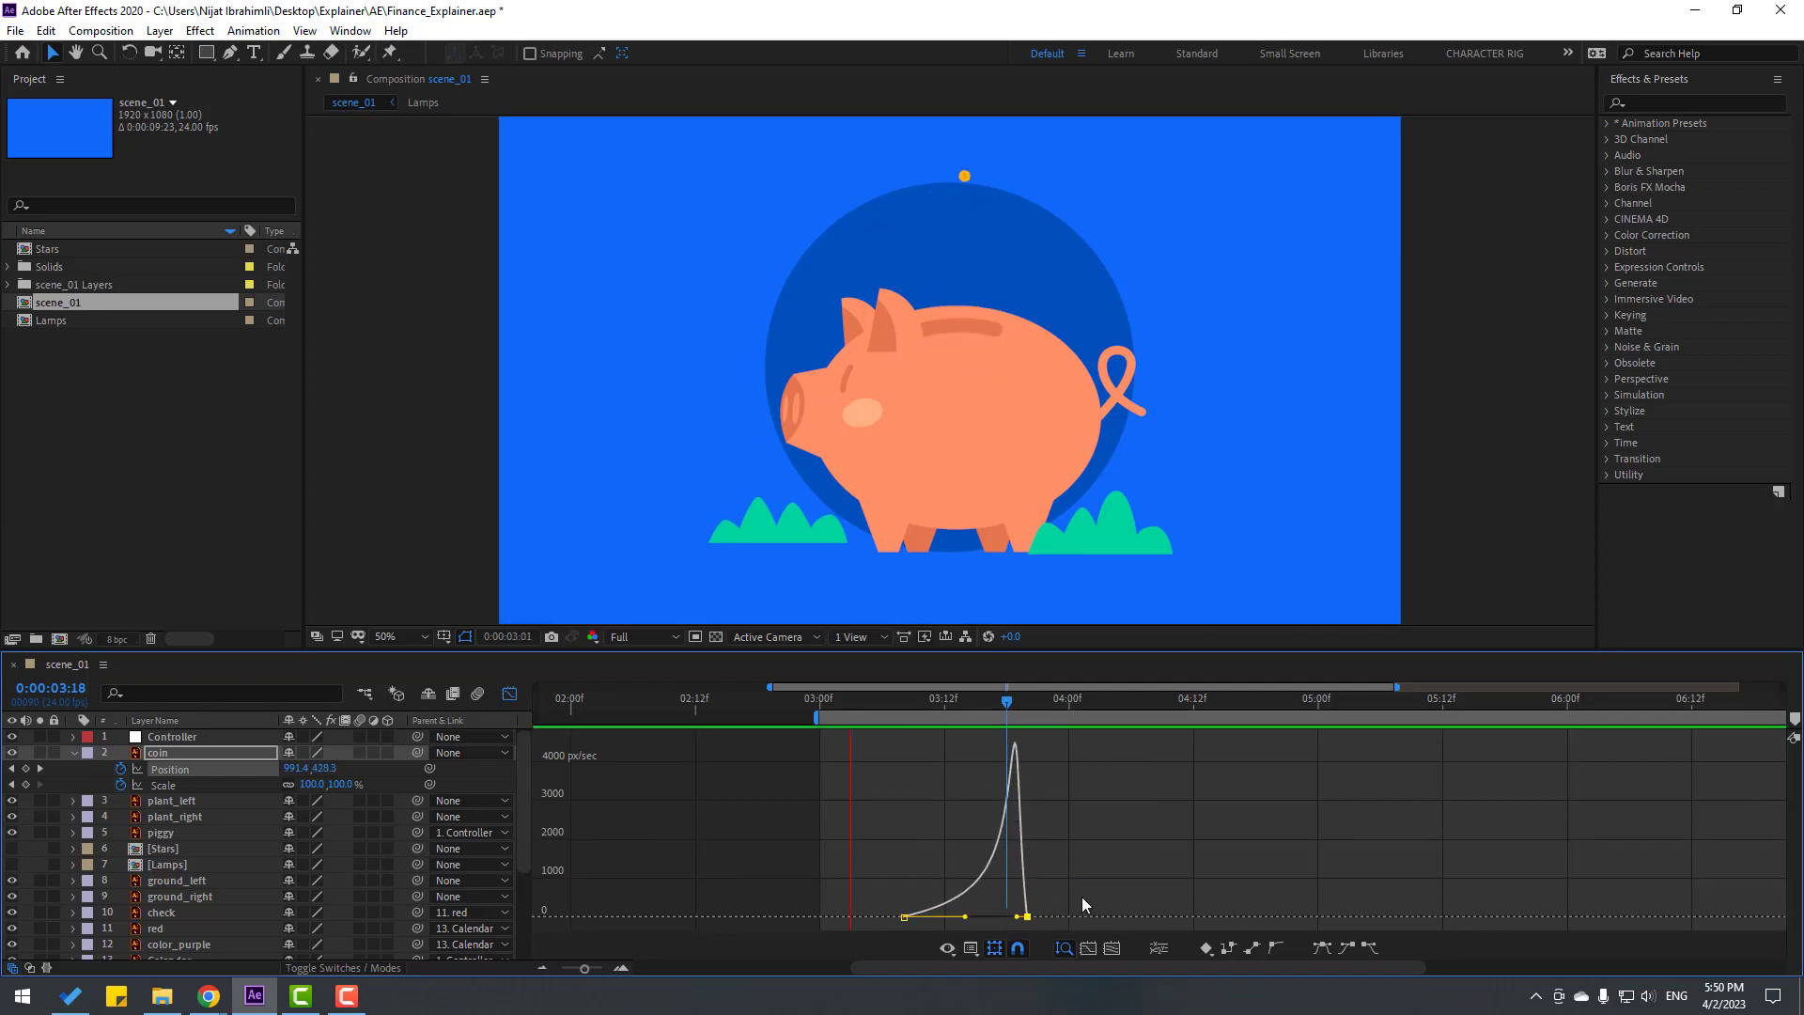
pyautogui.press('space')
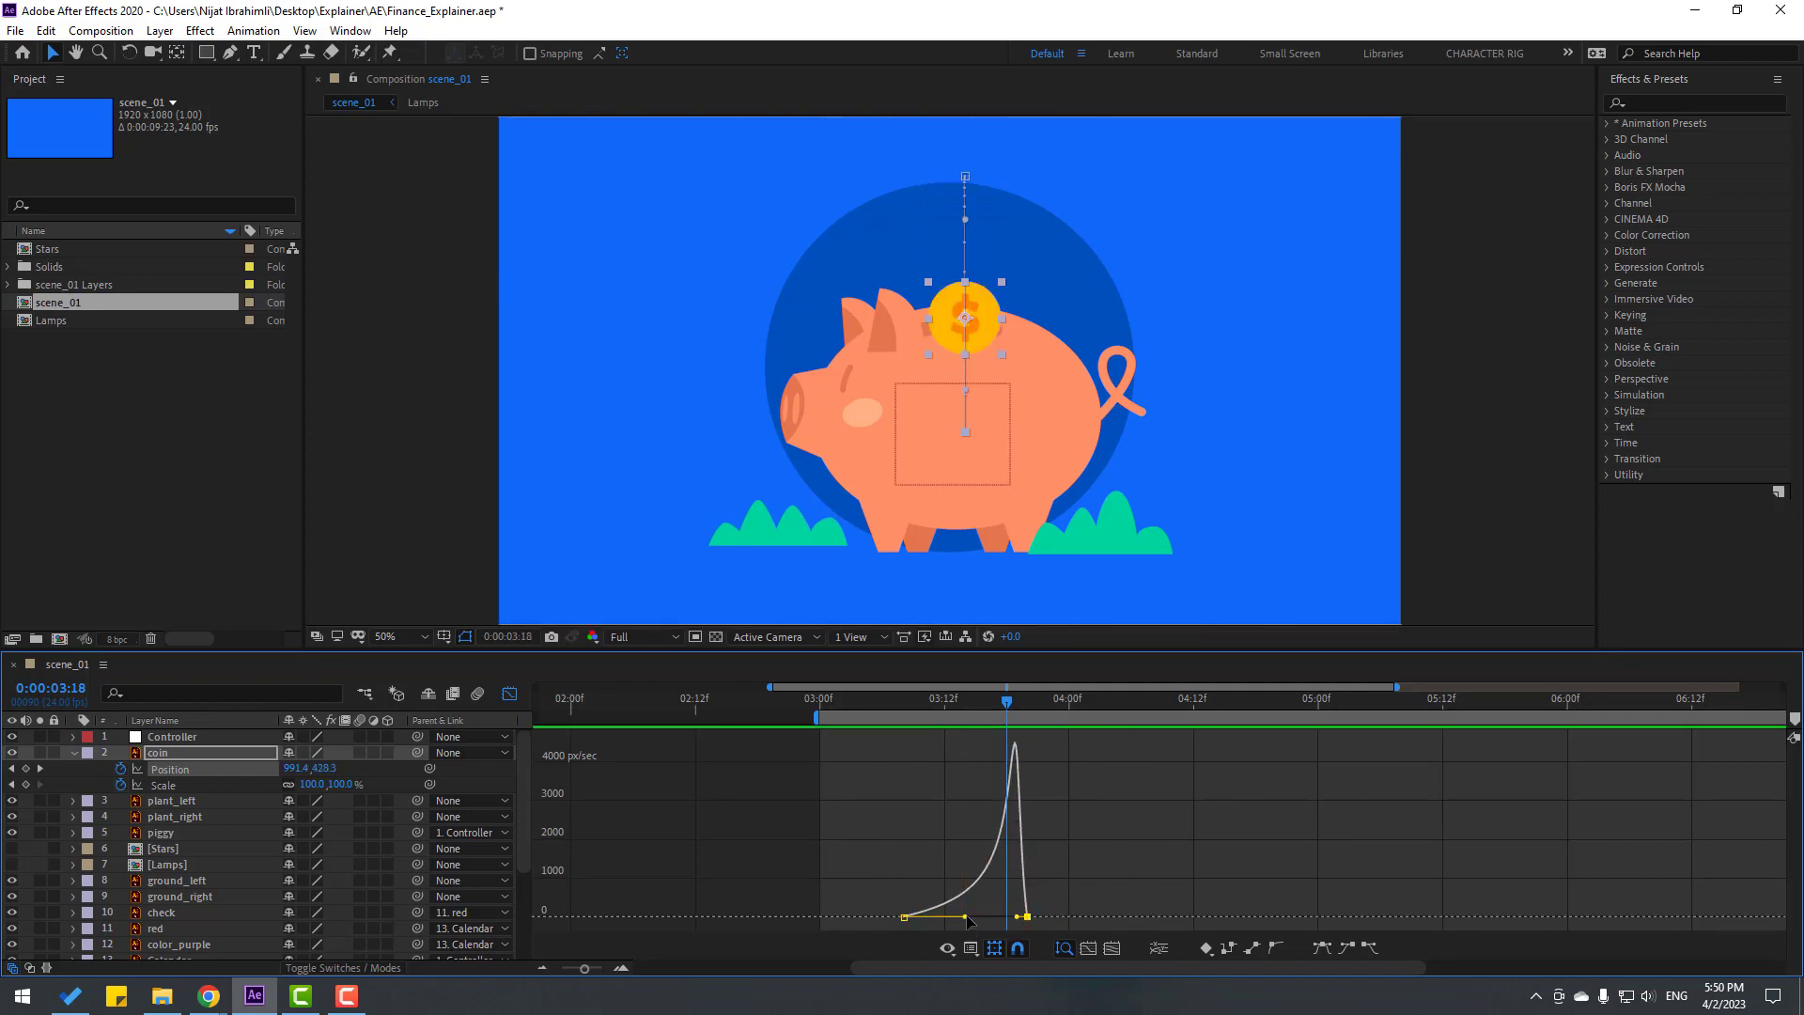
pyautogui.moveTo(966, 918); pyautogui.dragTo(1023, 917)
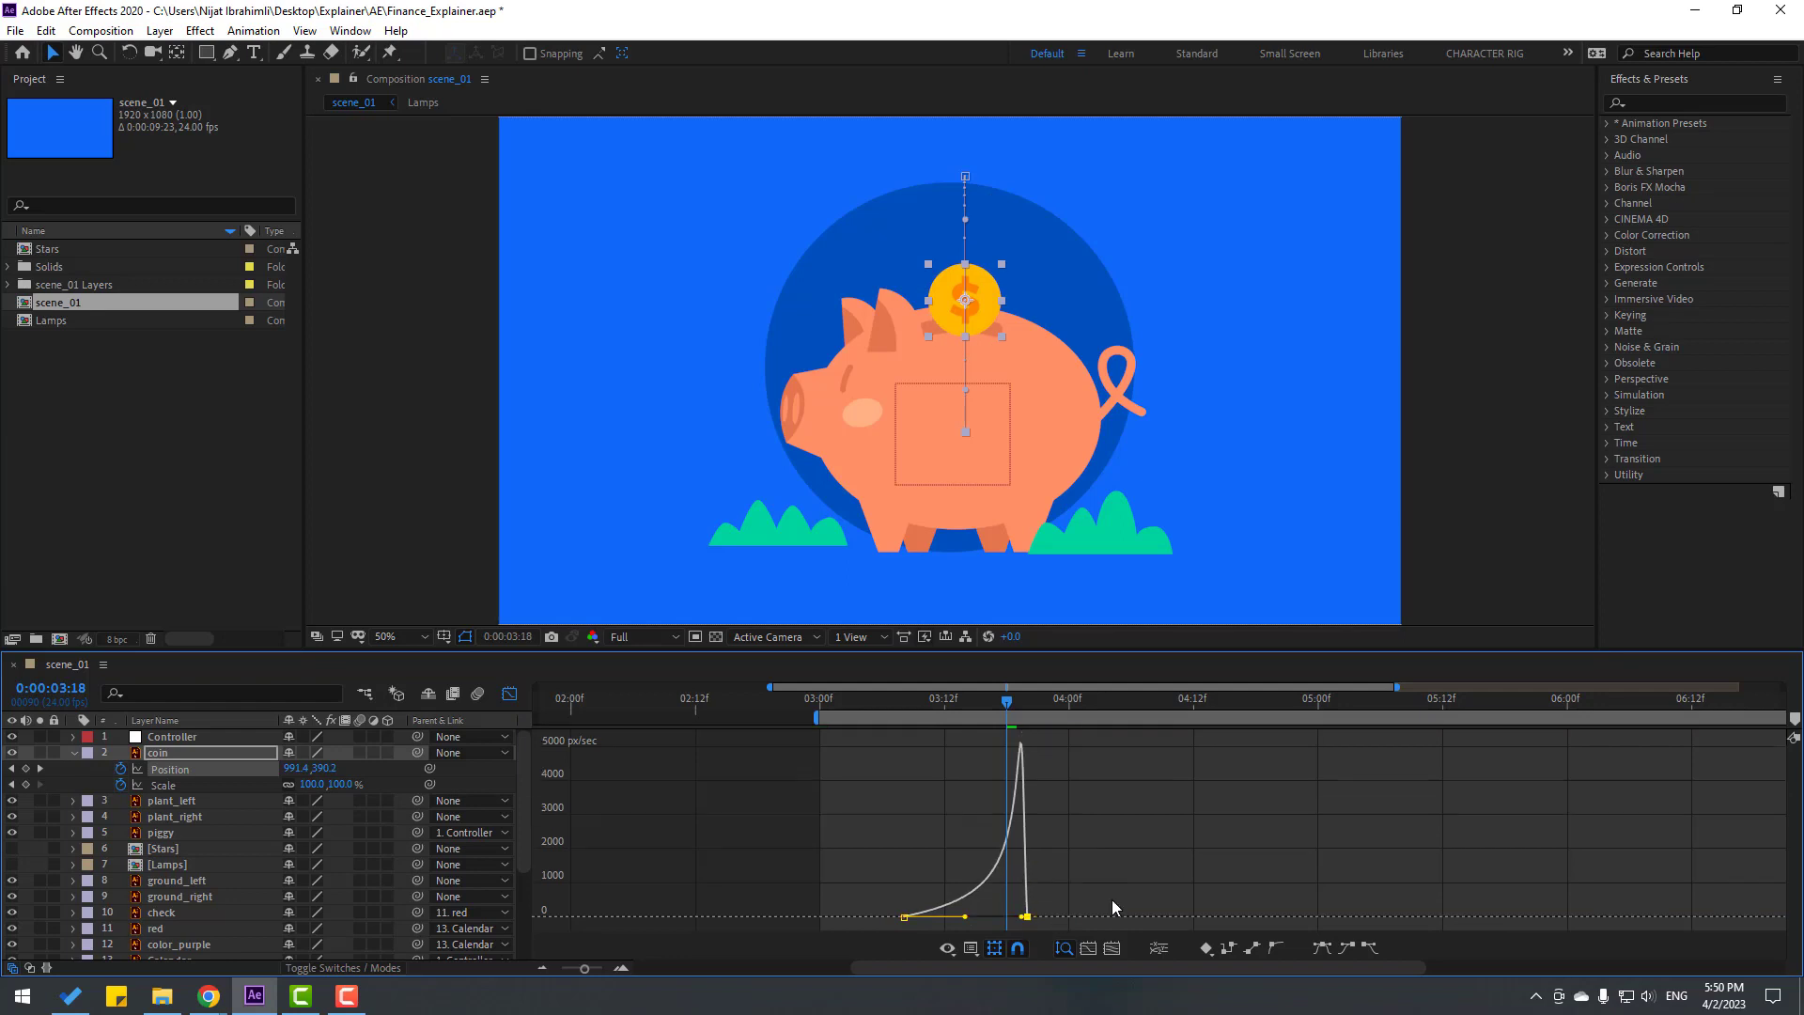
pyautogui.press('space')
pyautogui.press('space')
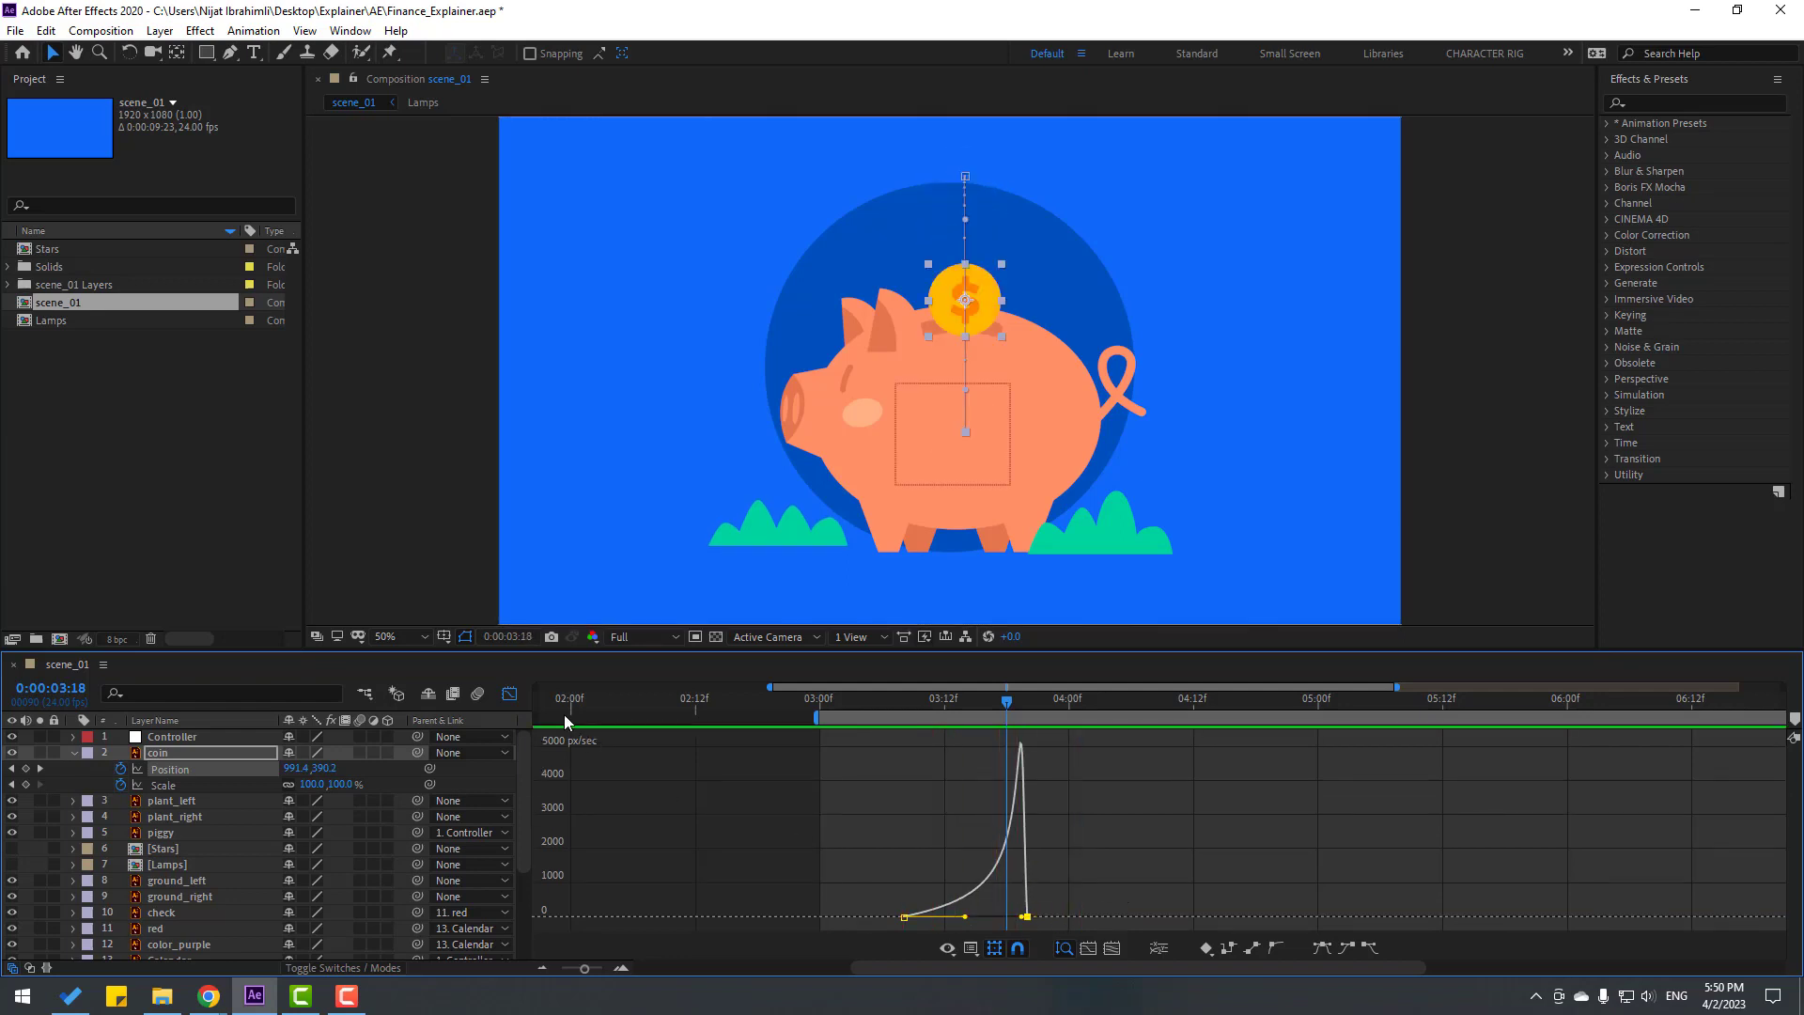
pyautogui.click(512, 694)
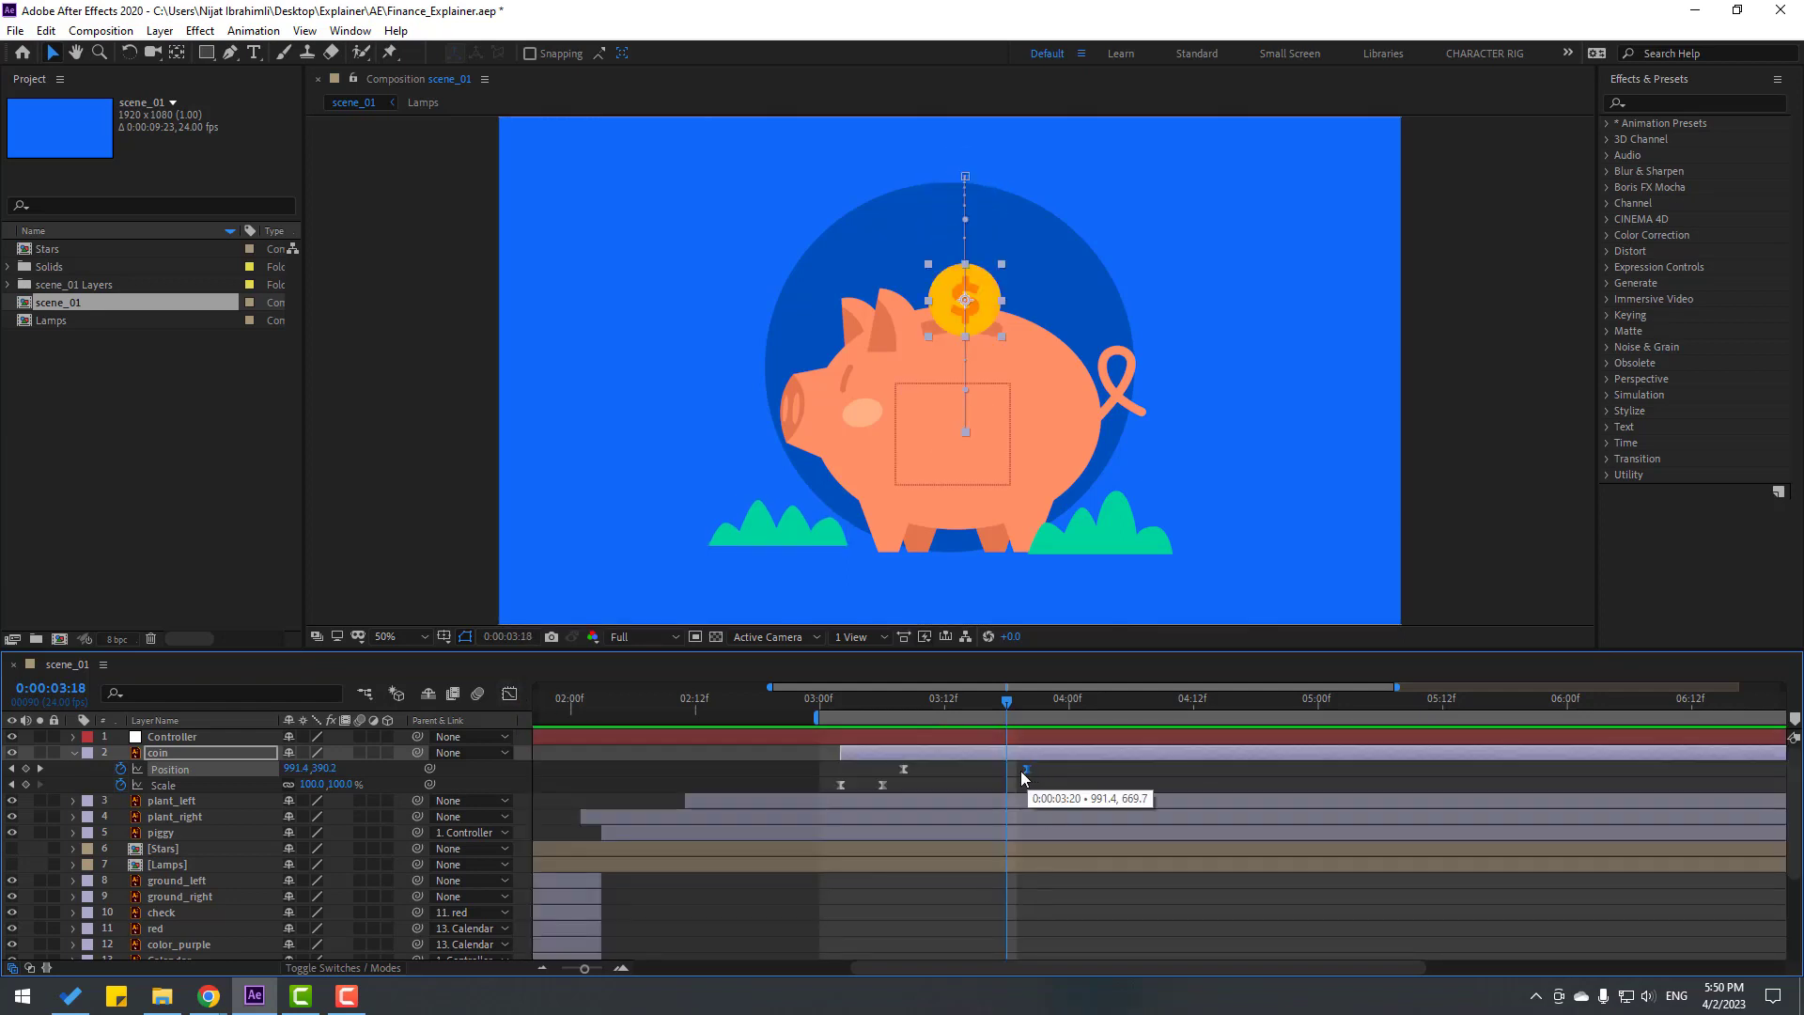
# Move the coin's last Position keyframe earlier to 0:00:03:18 and preview the faster drop.
pyautogui.moveTo(1024, 777); pyautogui.dragTo(1017, 797)
pyautogui.press('space')
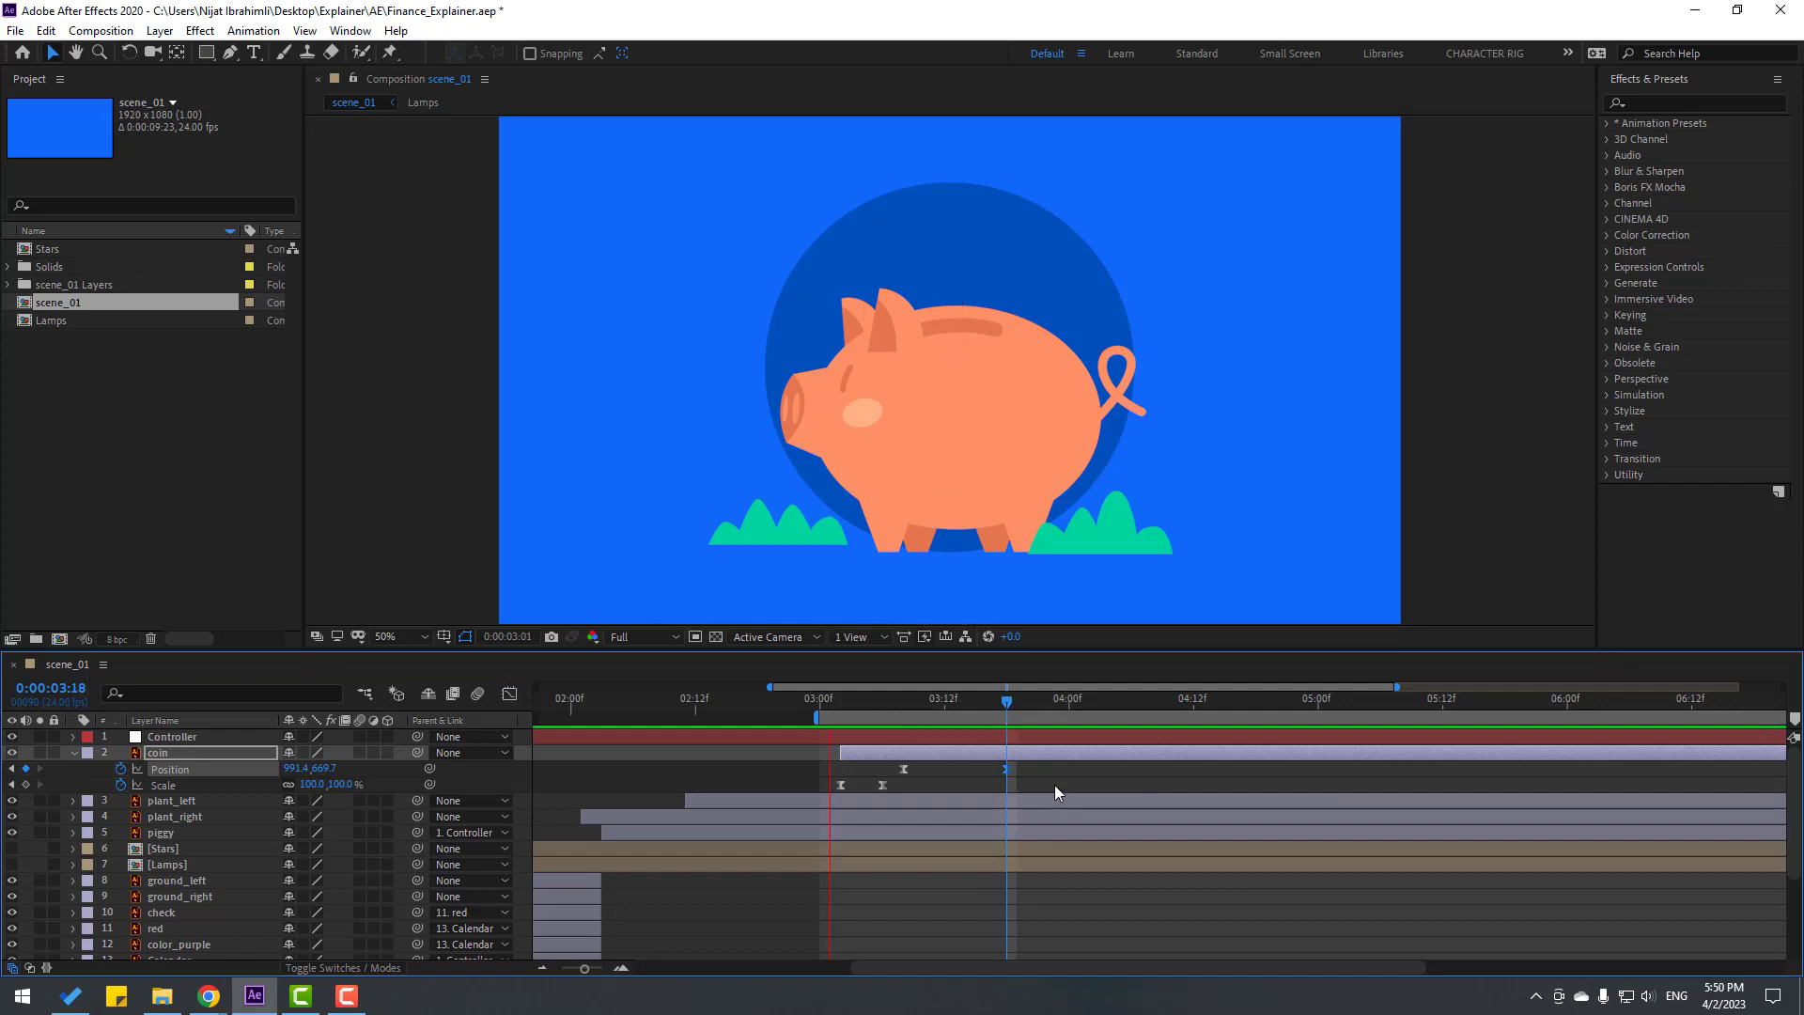
pyautogui.press('space')
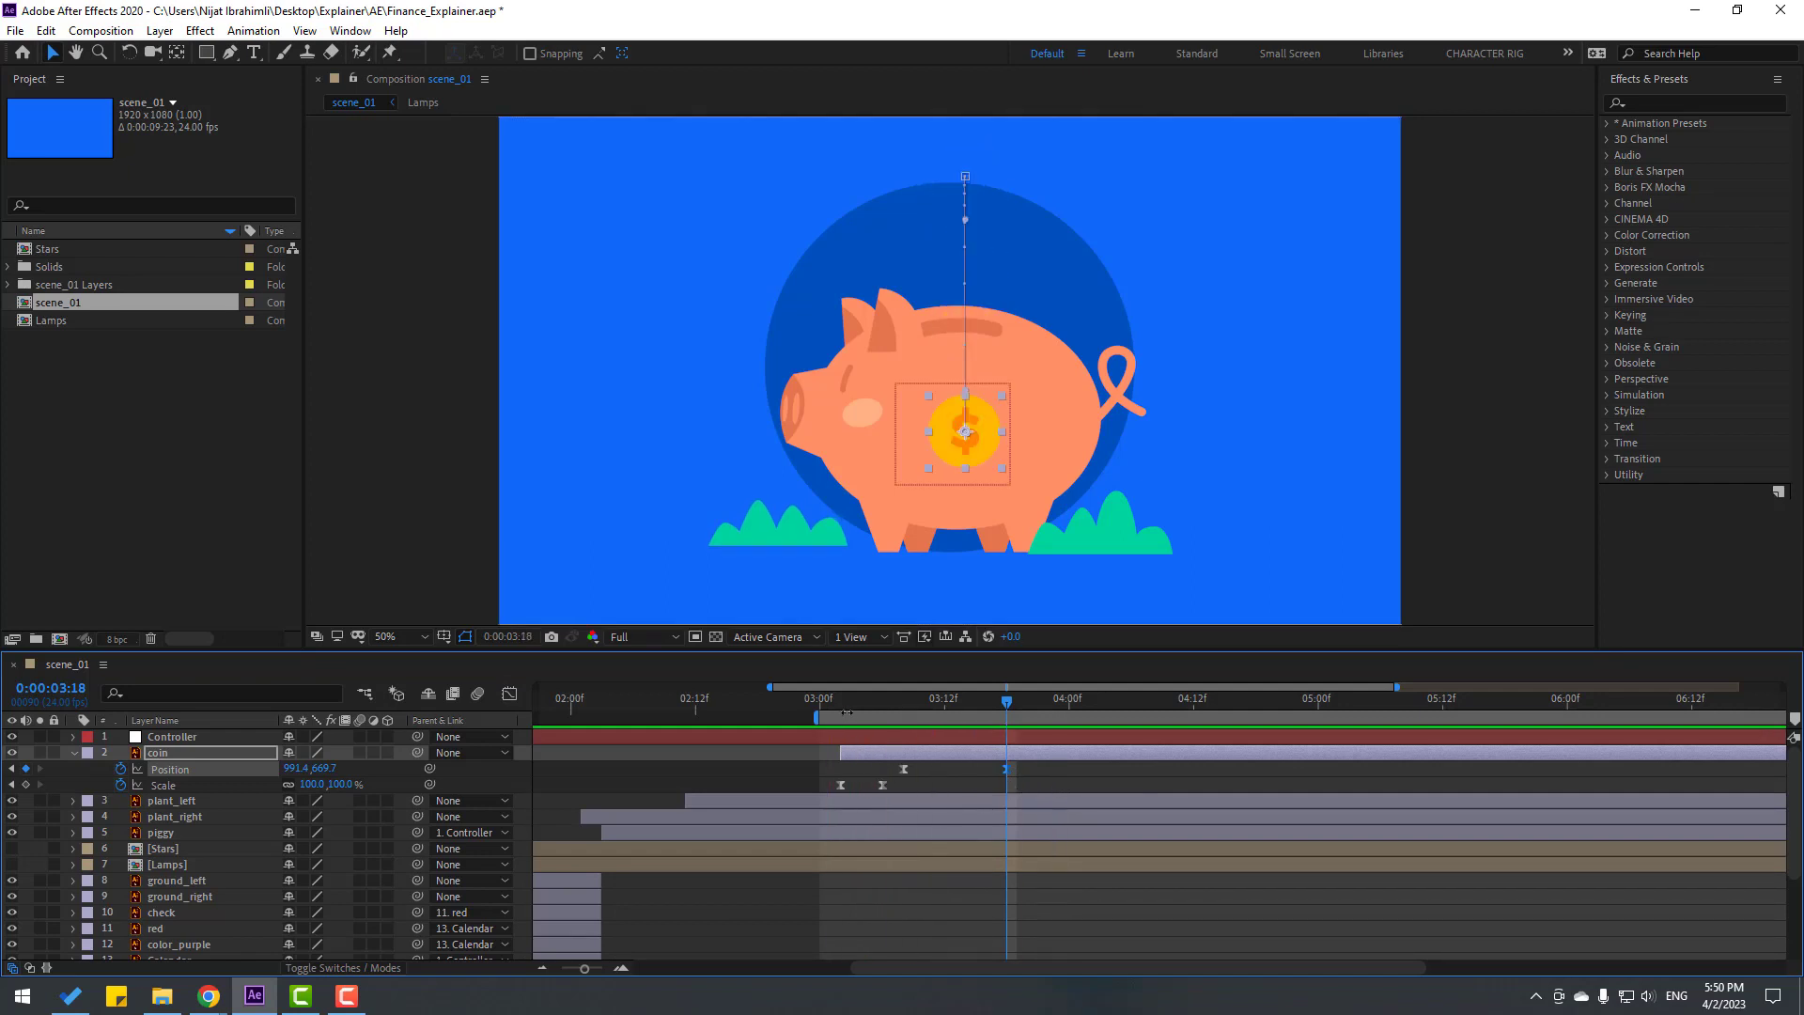
# Keyframe the coin's Rotation from 0° at 0:00:03:02, through a turn at 0:00:03:09, to -114° at 0:00:03:18.
pyautogui.click(850, 700)
pyautogui.hotkey('shift', 'r')
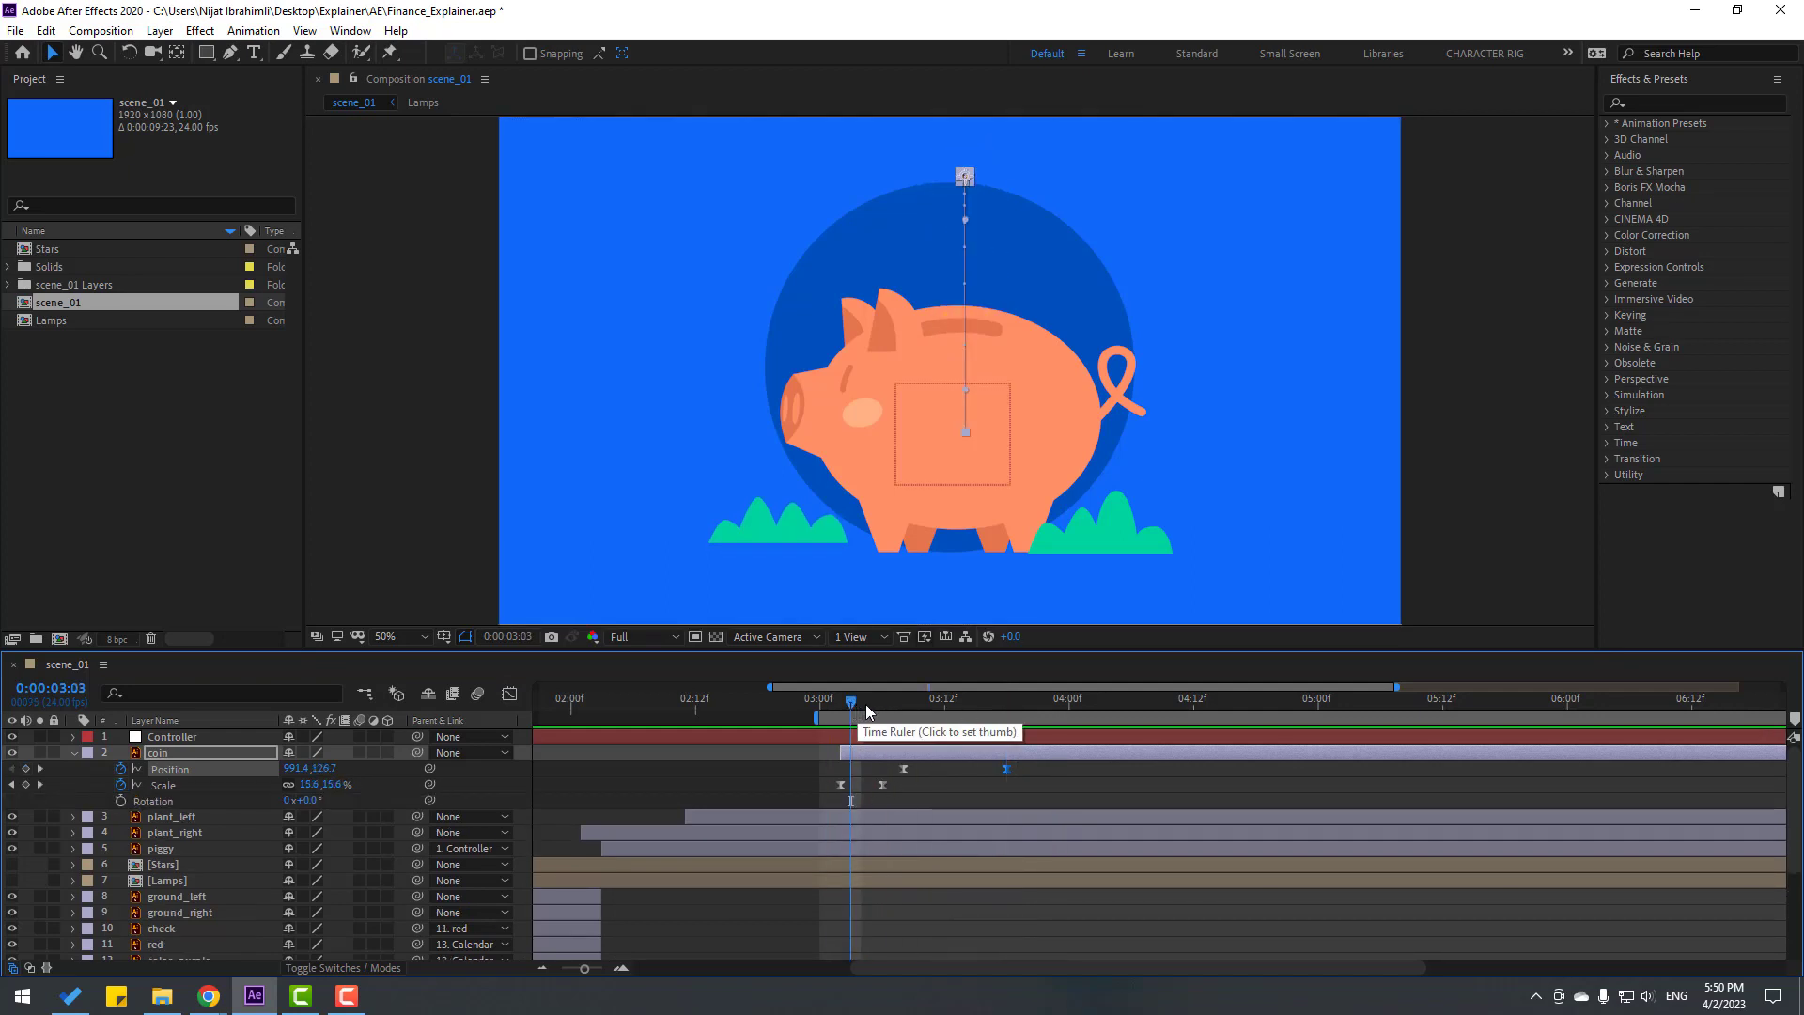
pyautogui.press('pageup')
pyautogui.click(121, 800)
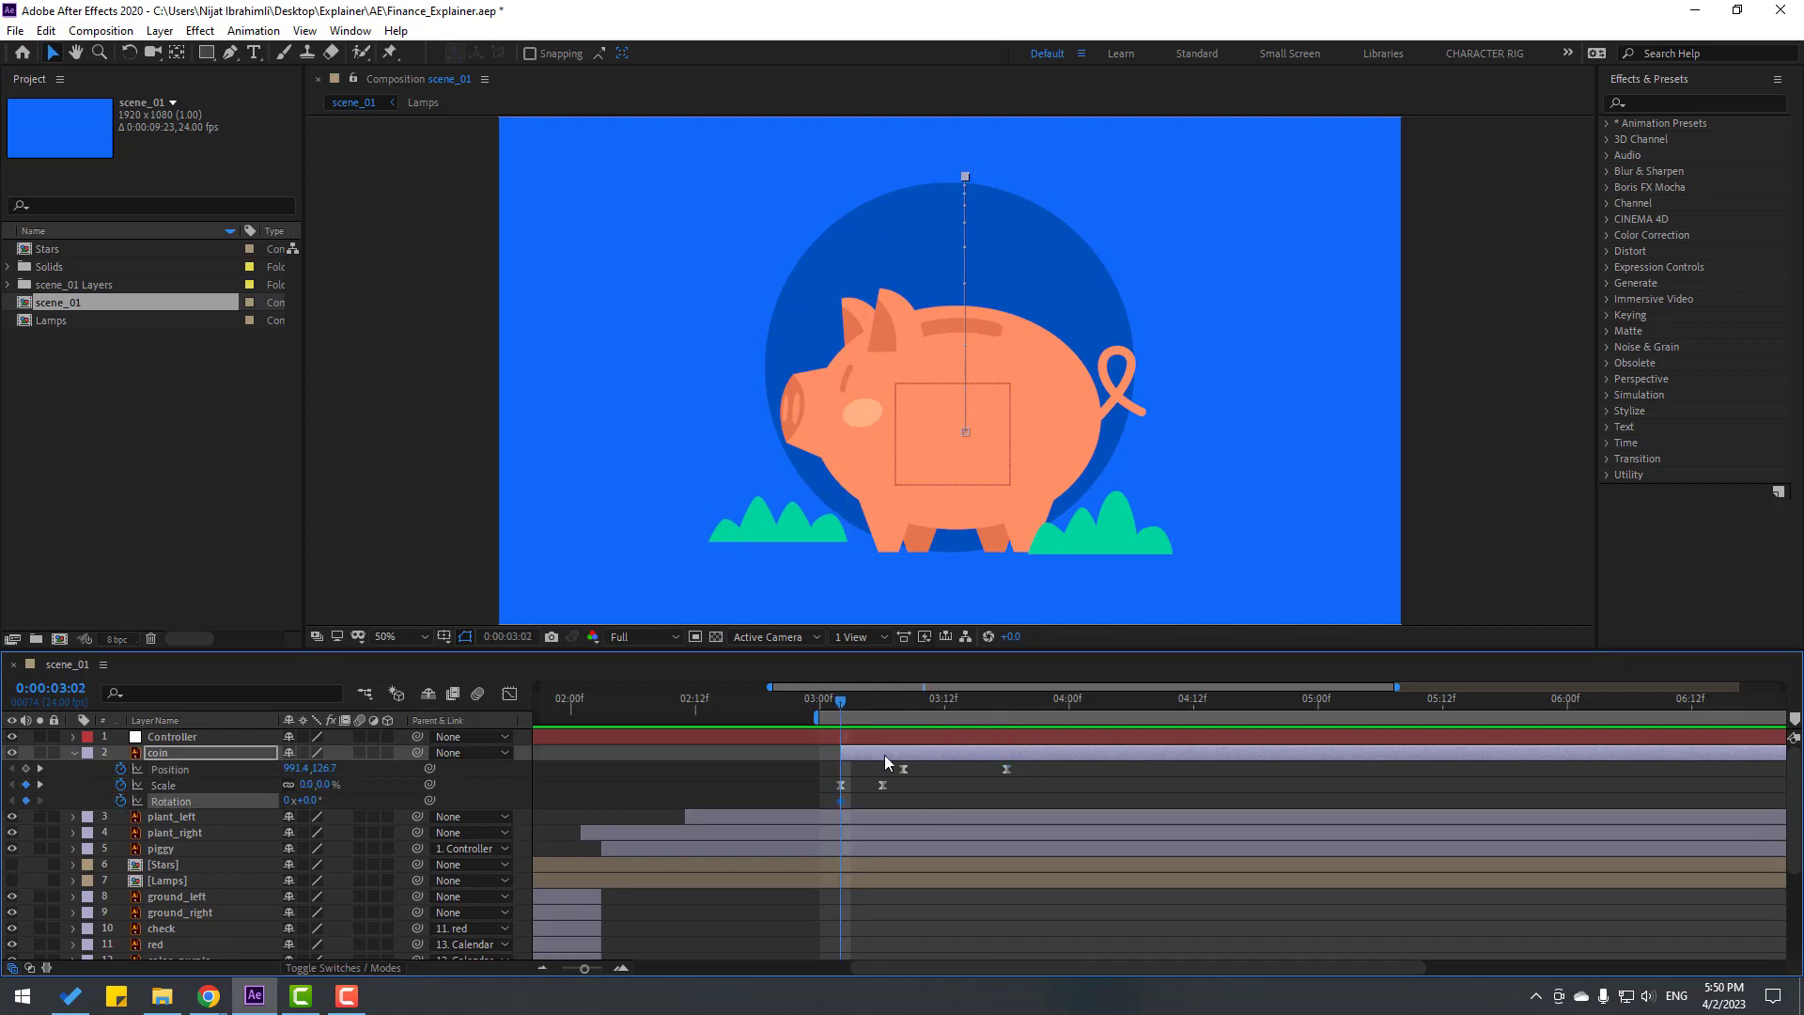
pyautogui.moveTo(854, 703); pyautogui.dragTo(914, 701)
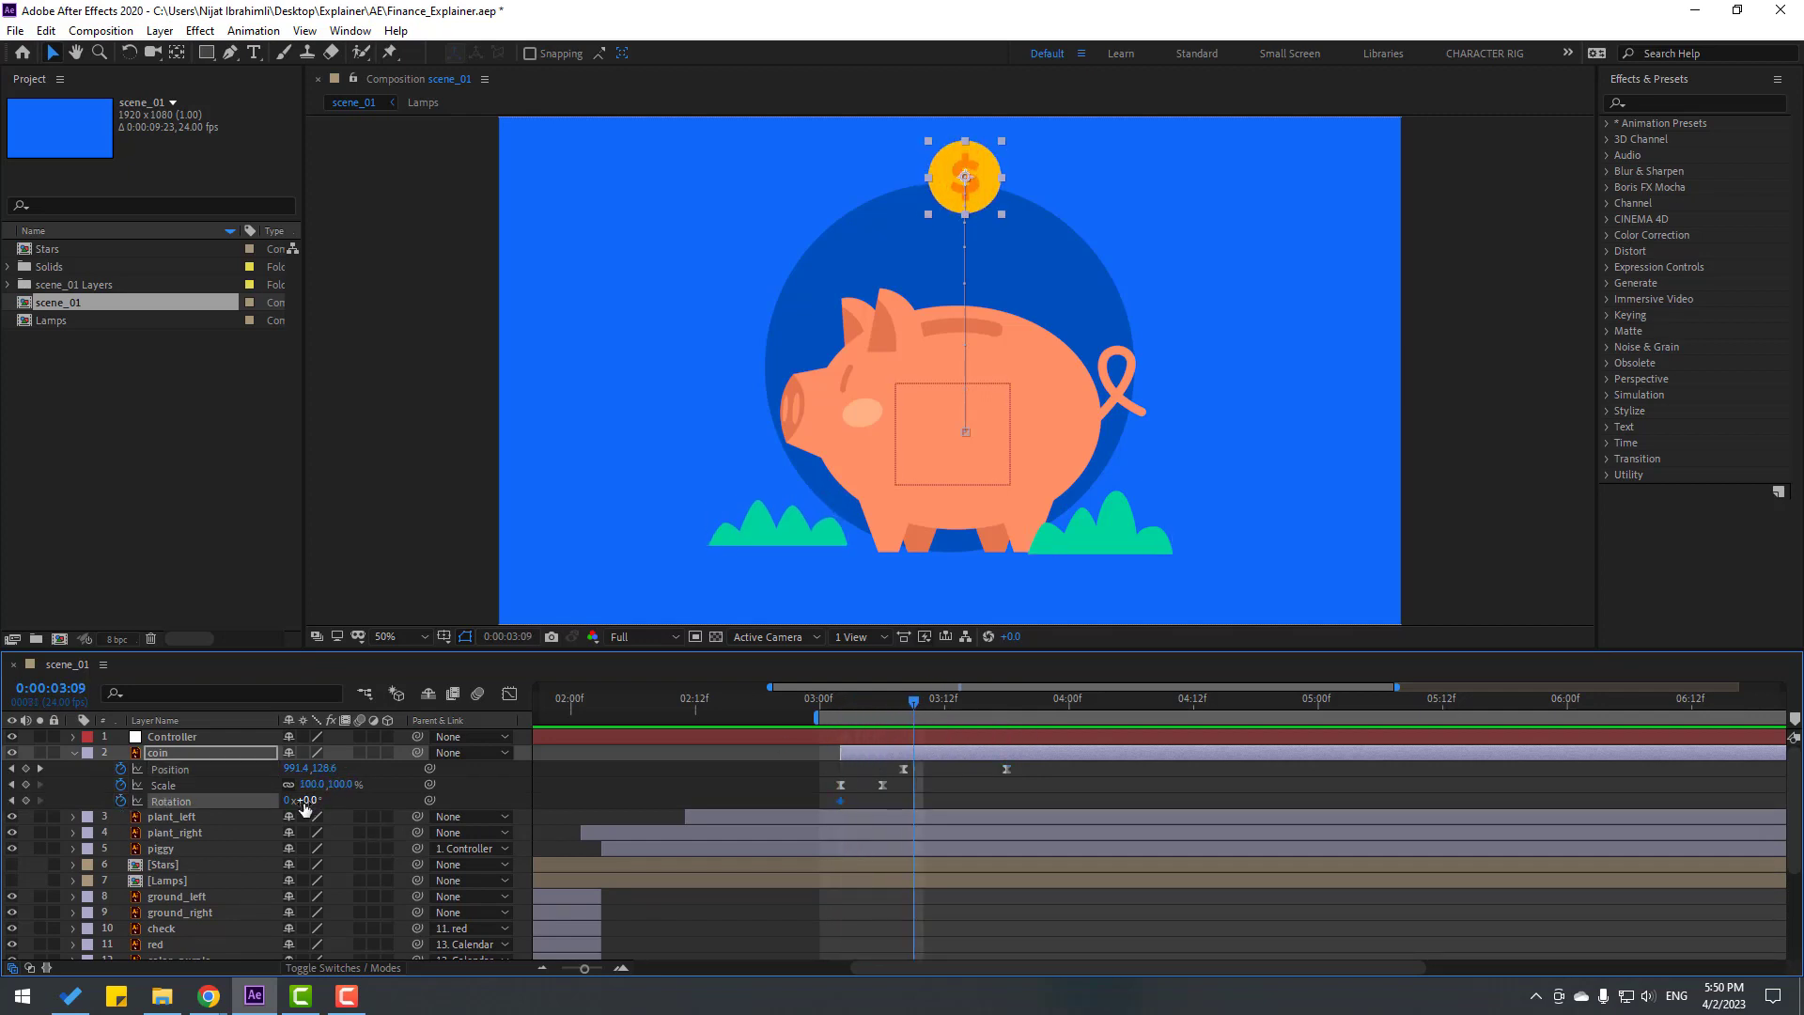
pyautogui.moveTo(305, 808); pyautogui.dragTo(287, 802)
pyautogui.moveTo(832, 702); pyautogui.dragTo(977, 724)
pyautogui.moveTo(313, 806); pyautogui.dragTo(232, 810)
# Apply Easy Ease to all three of the coin's Rotation keyframes and preview the spin.
pyautogui.moveTo(977, 802); pyautogui.dragTo(832, 821)
pyautogui.rightClick(842, 802)
pyautogui.moveTo(861, 797)
pyautogui.click(1104, 828)
pyautogui.press('space')
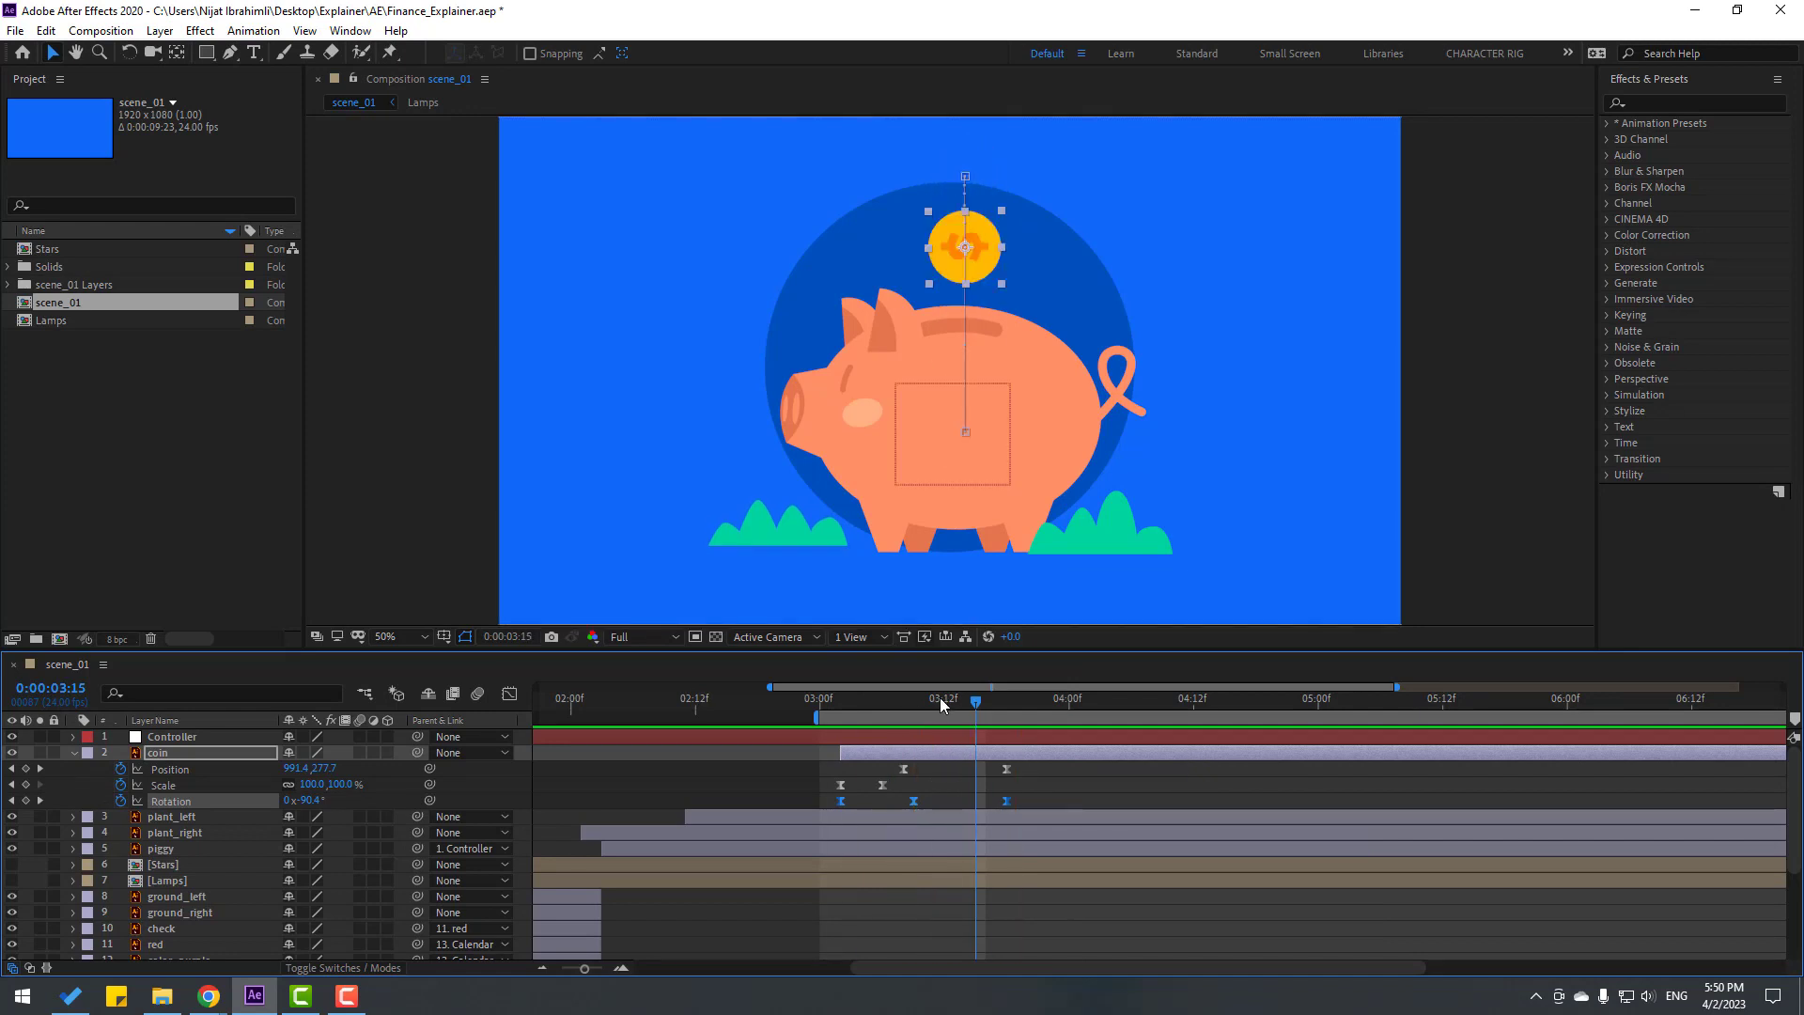
# Split the coin layer at 0:00:03:18 and remove the remainder so the coin disappears inside the piggy bank.
pyautogui.press('space')
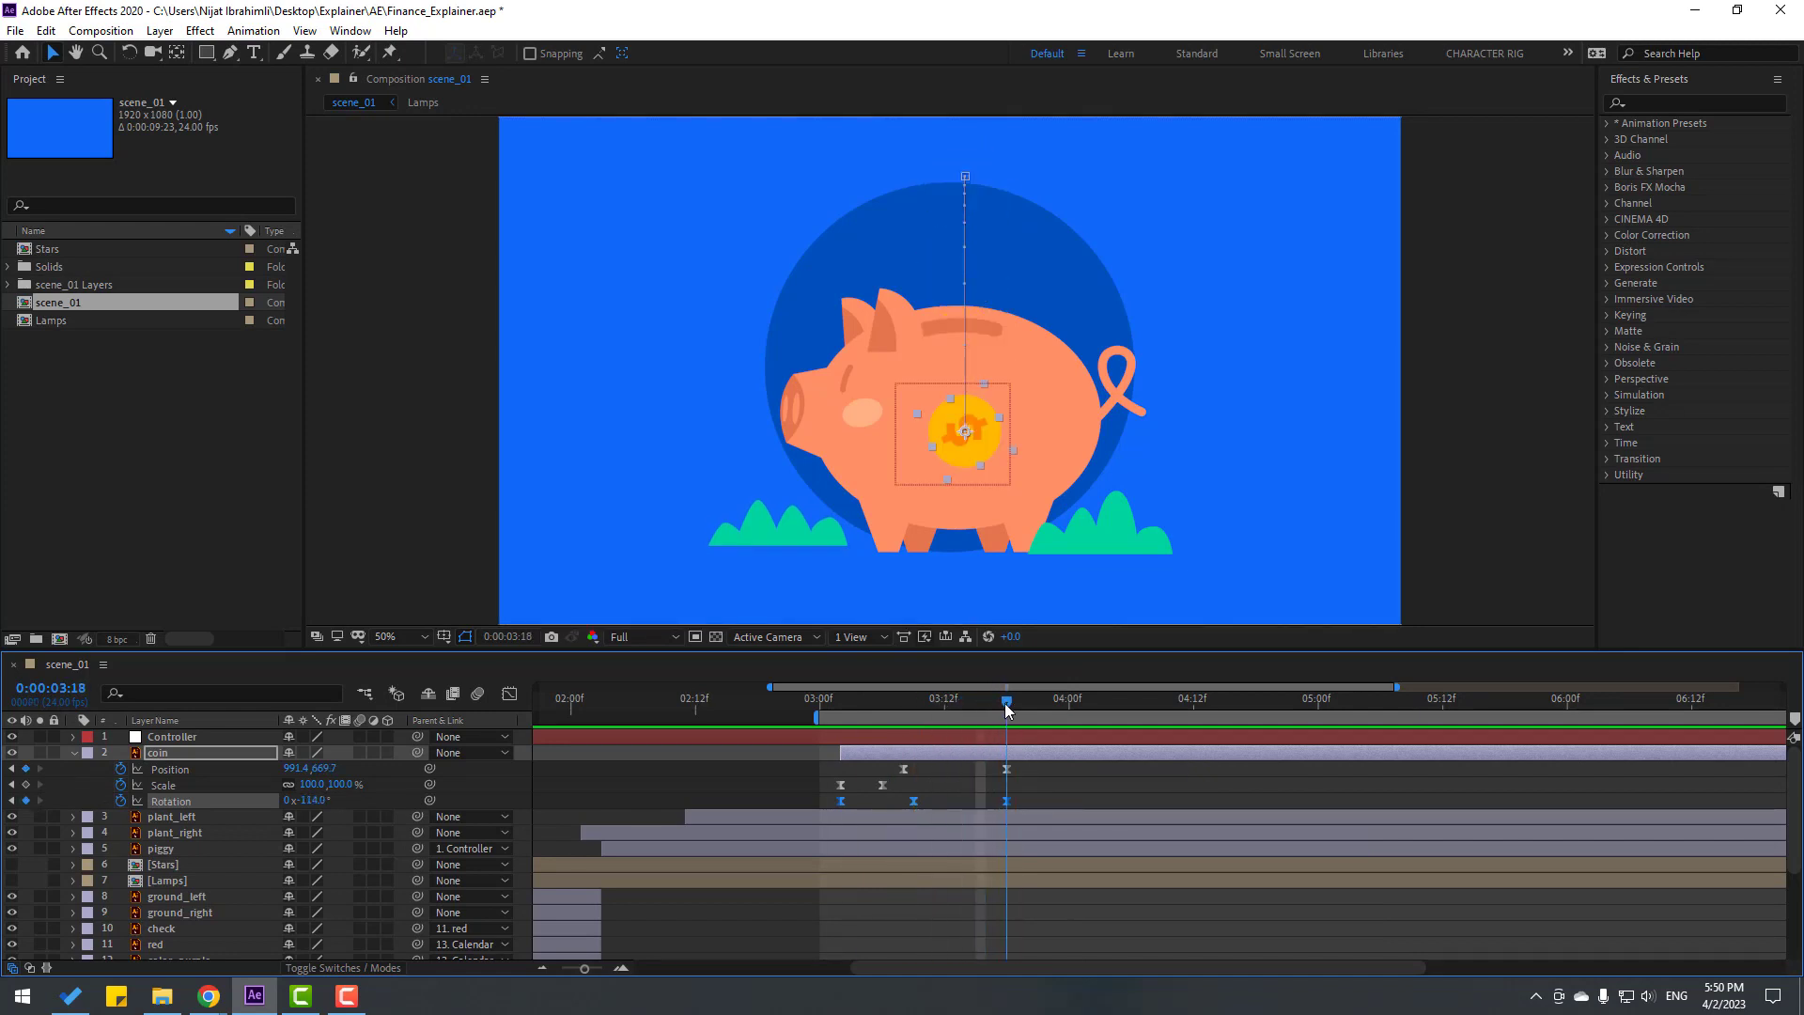
pyautogui.click(46, 31)
pyautogui.click(130, 301)
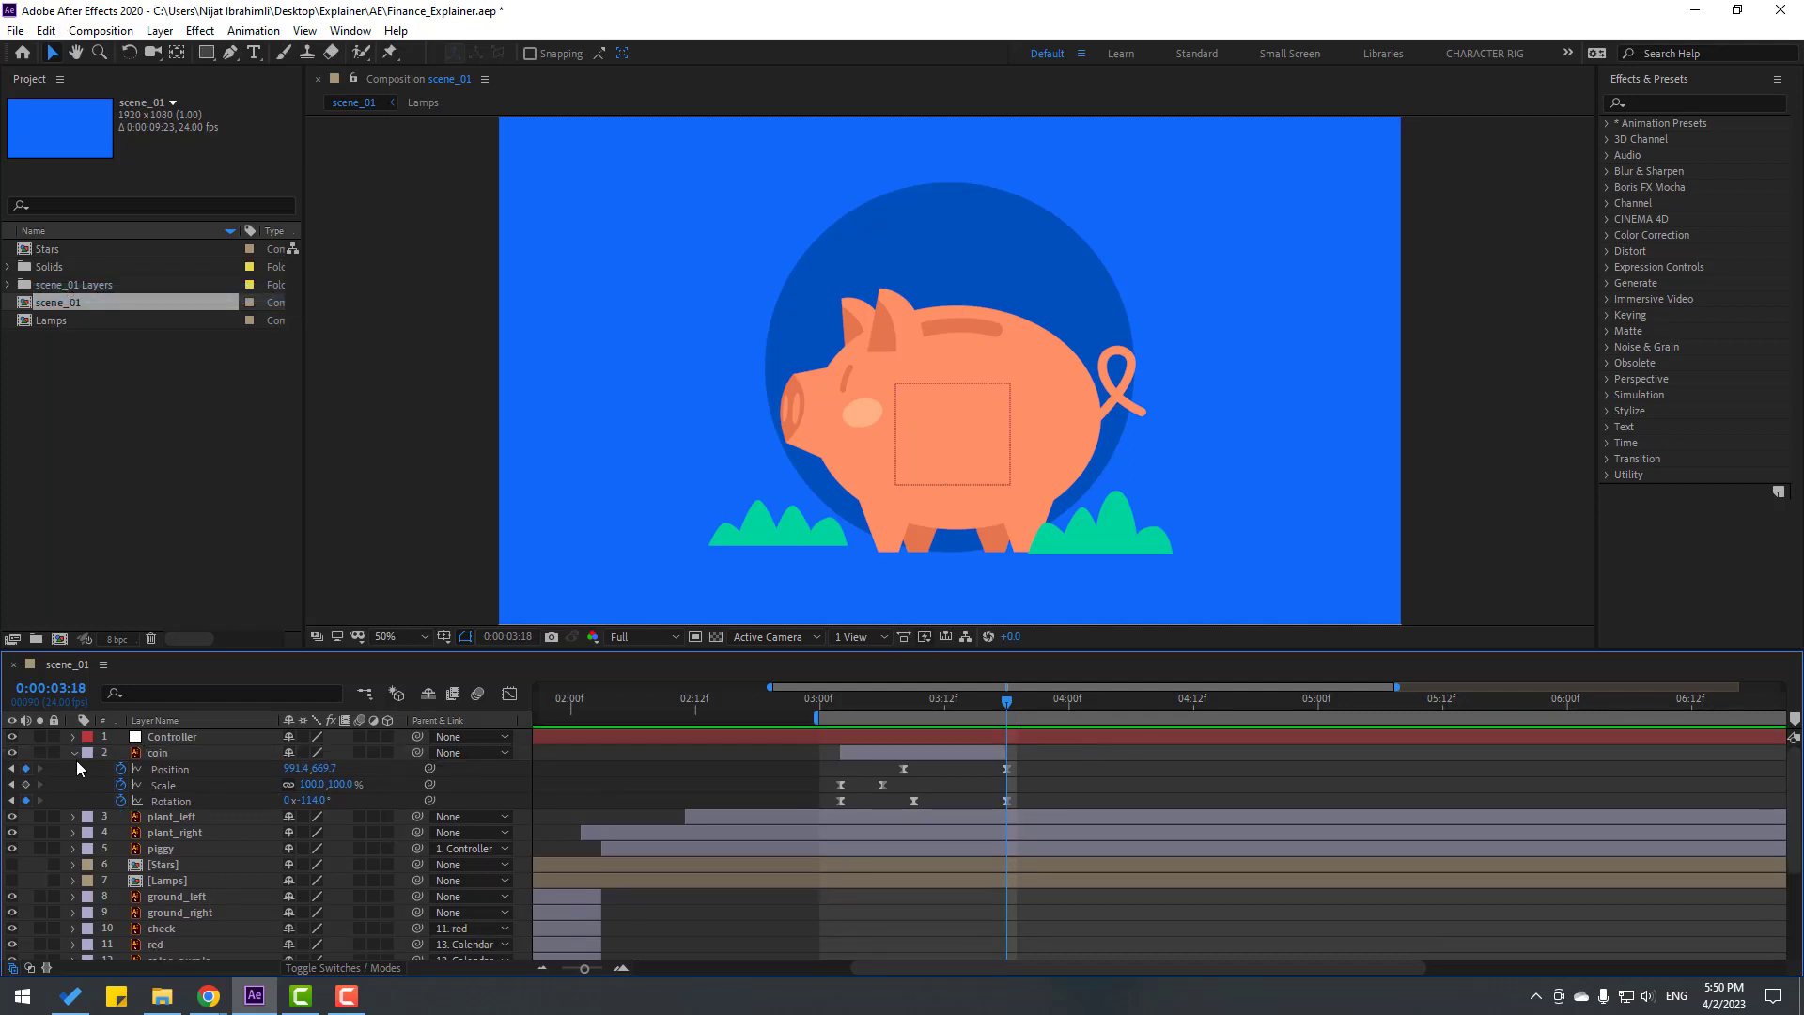
# Duplicate the coin layer and shift the copy two frames later so it starts at 0:00:03:04.
pyautogui.press('u')
pyautogui.moveTo(828, 707); pyautogui.dragTo(903, 705)
pyautogui.click(150, 753)
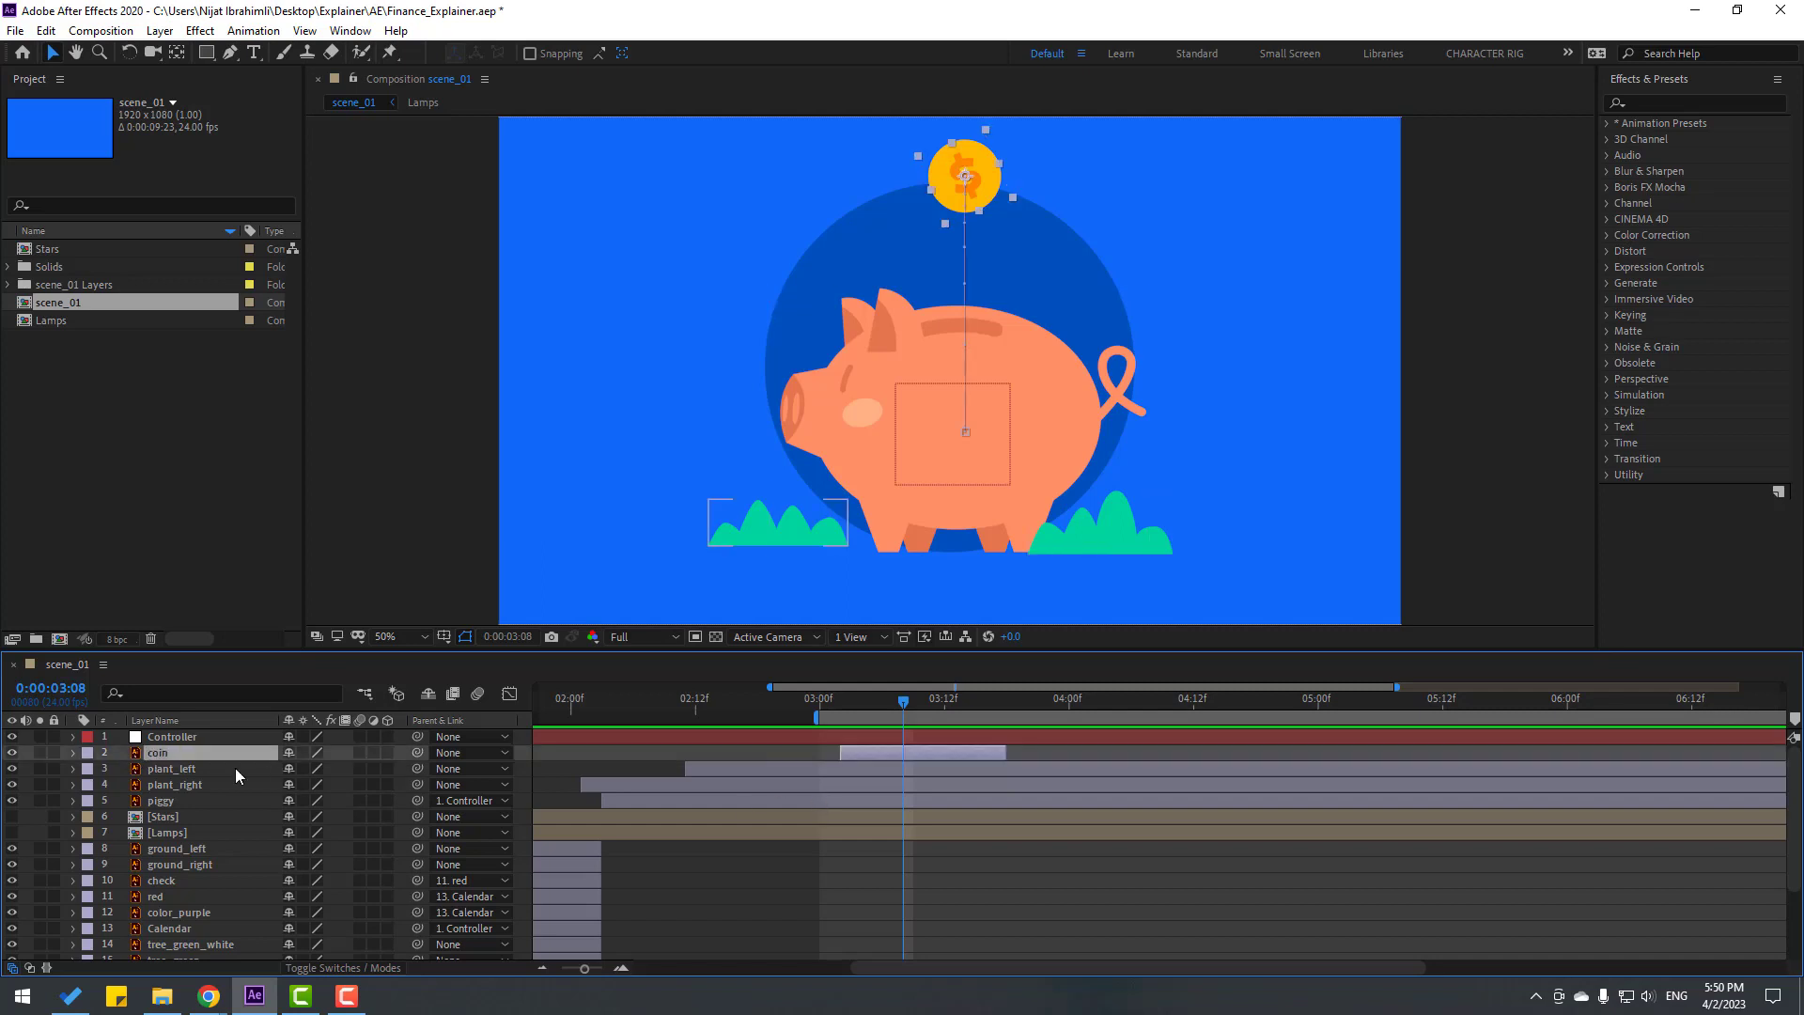
pyautogui.hotkey('ctrl', 'd')
pyautogui.moveTo(872, 761); pyautogui.dragTo(894, 761)
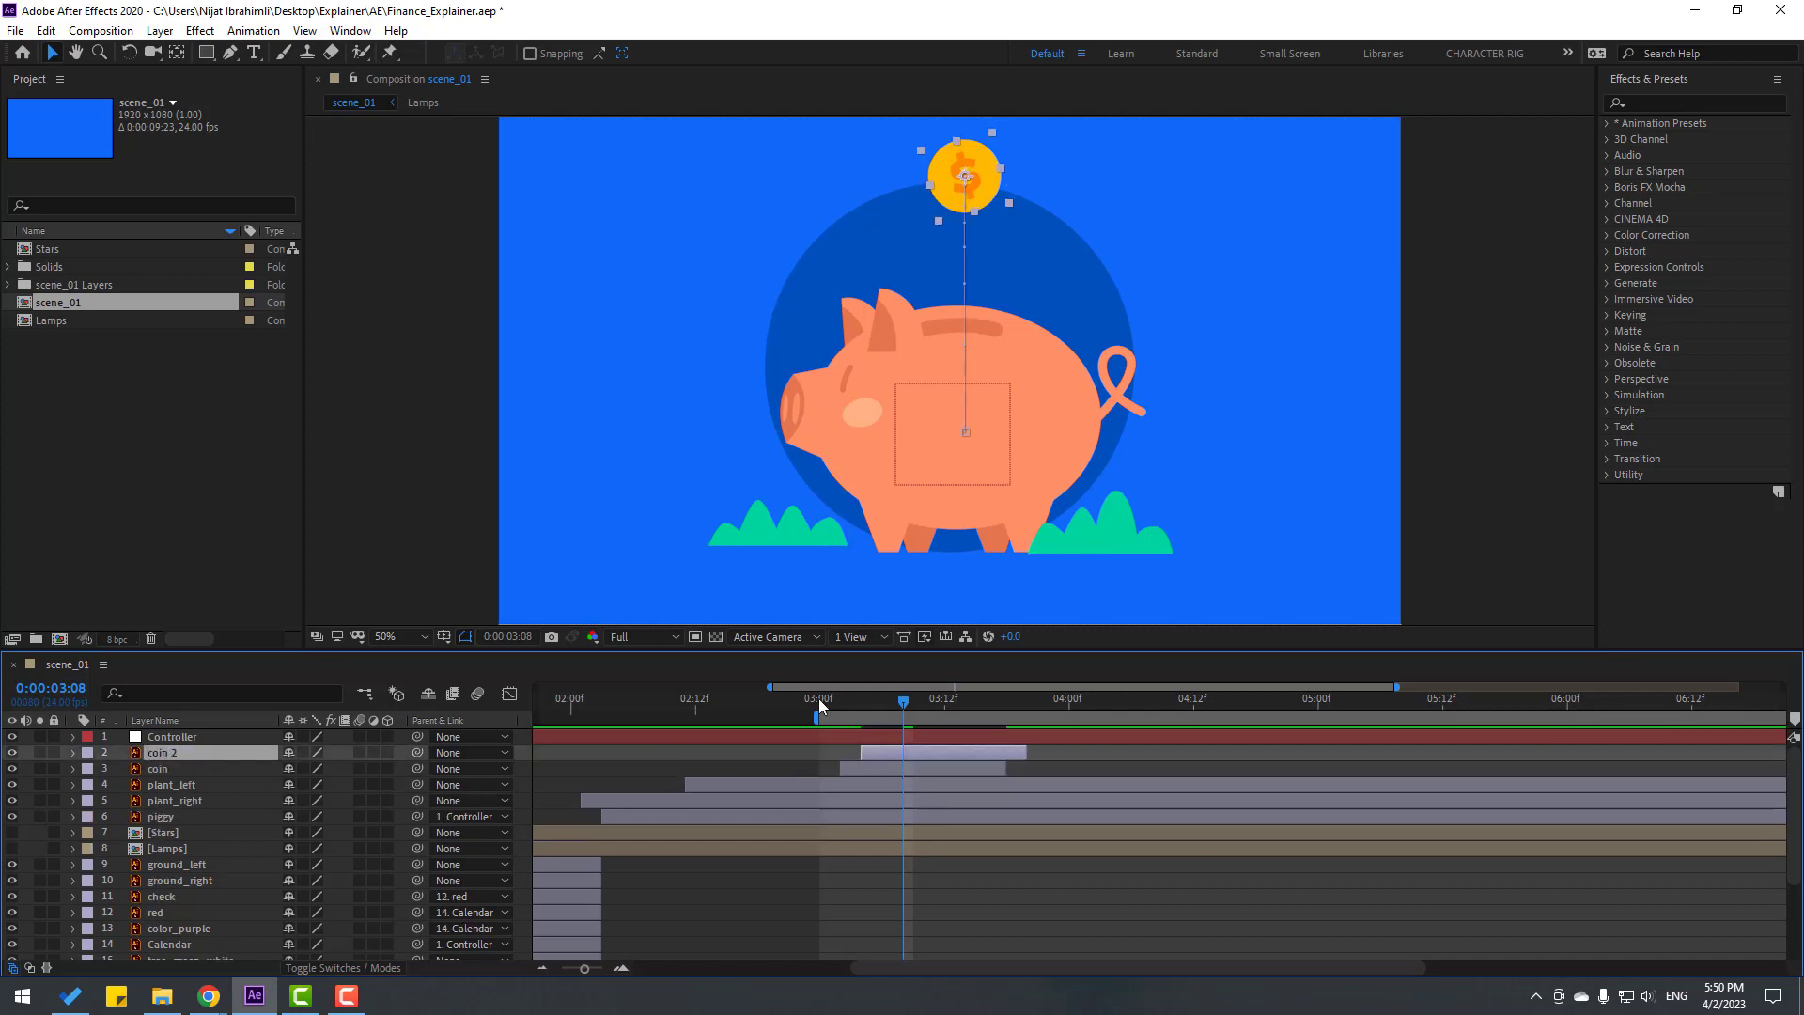
# Set the X value of coin 2's first Position keyframe at 0:00:03:10 to 957.4 and preview the drop.
pyautogui.moveTo(819, 706); pyautogui.dragTo(924, 718)
pyautogui.press('p')
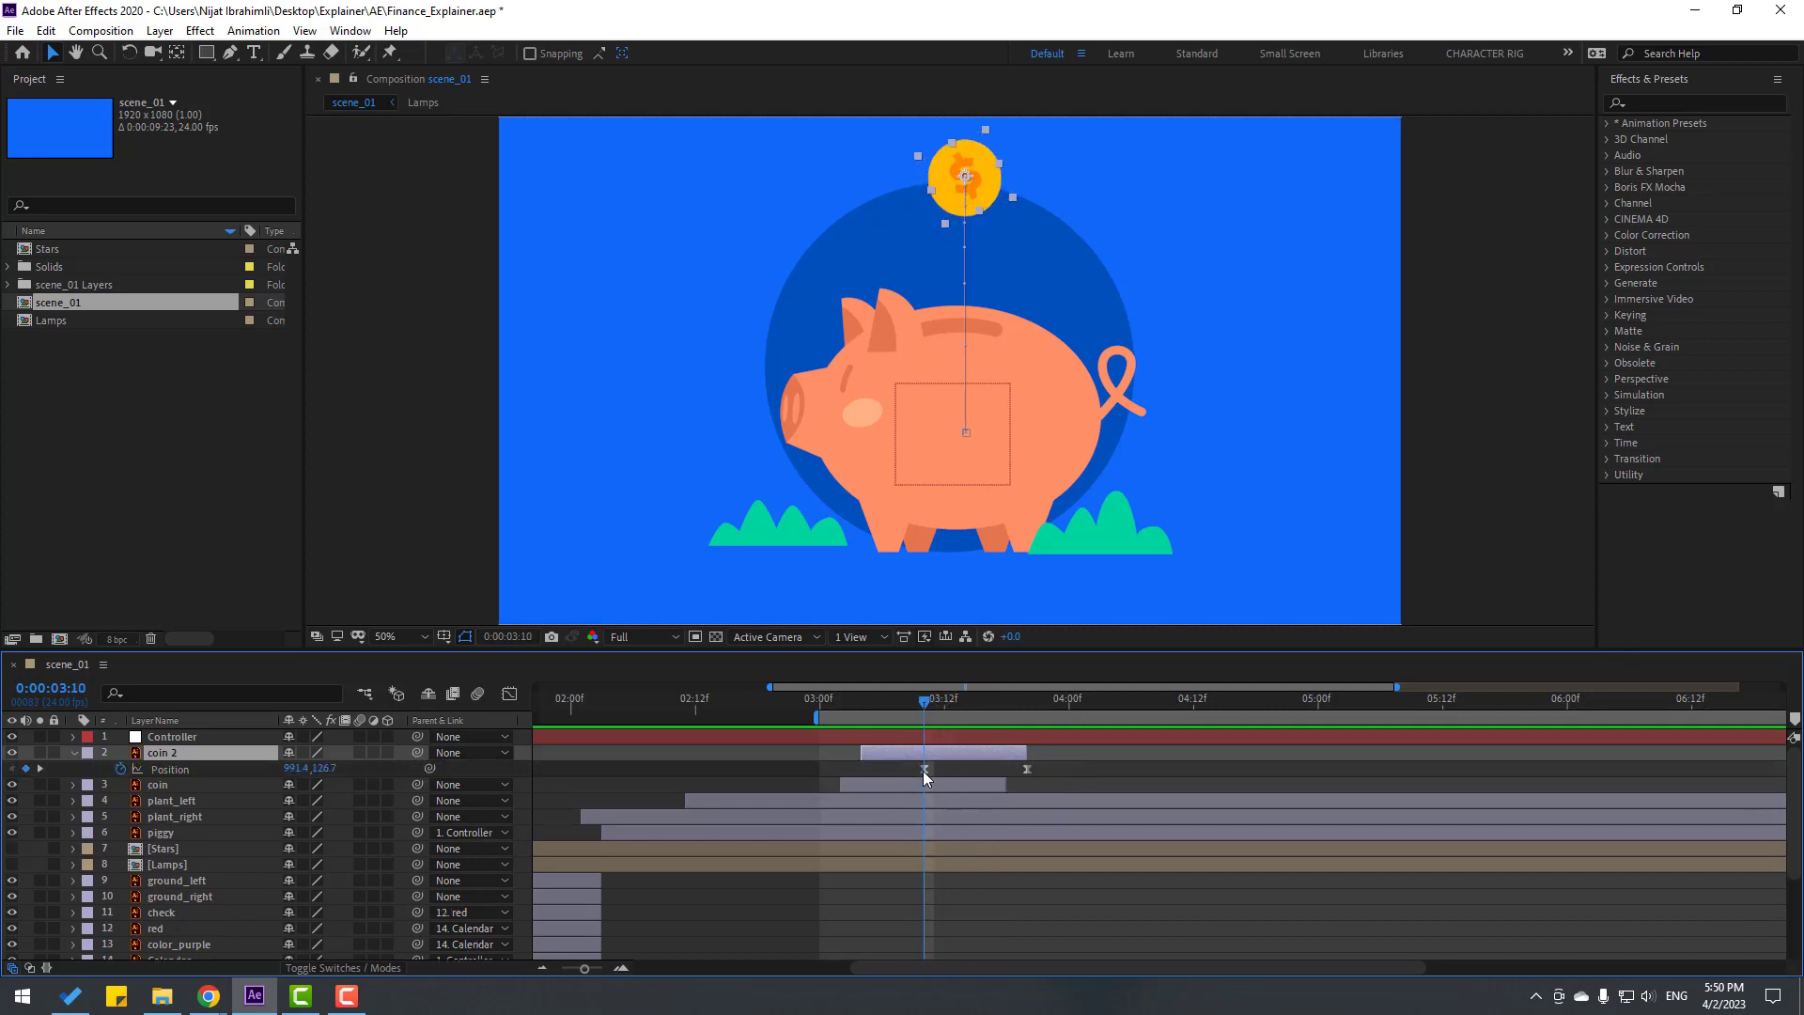
pyautogui.click(925, 768)
pyautogui.moveTo(288, 768)
pyautogui.mouseDown()
pyautogui.moveTo(231, 768)
pyautogui.moveTo(276, 770)
pyautogui.mouseUp()
pyautogui.press('space')
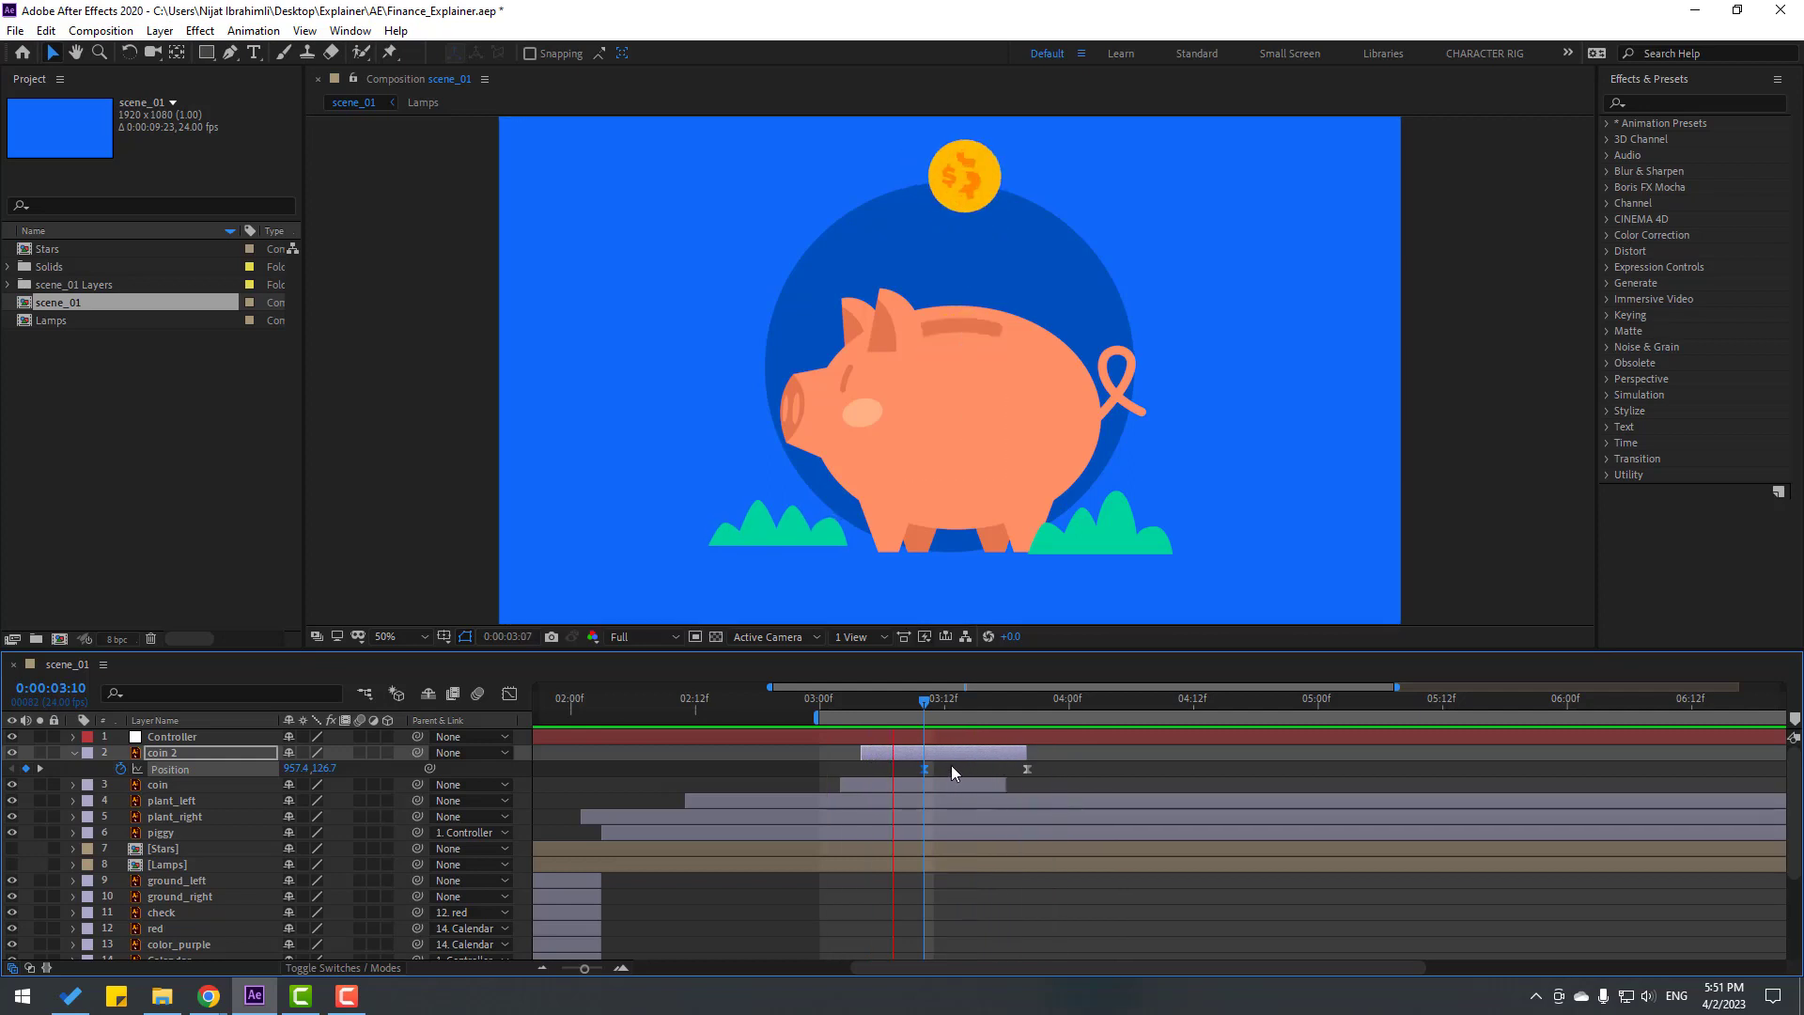
pyautogui.press('space')
# Shift the coin 2 layer one more frame later and preview the staggered coins.
pyautogui.click(889, 757)
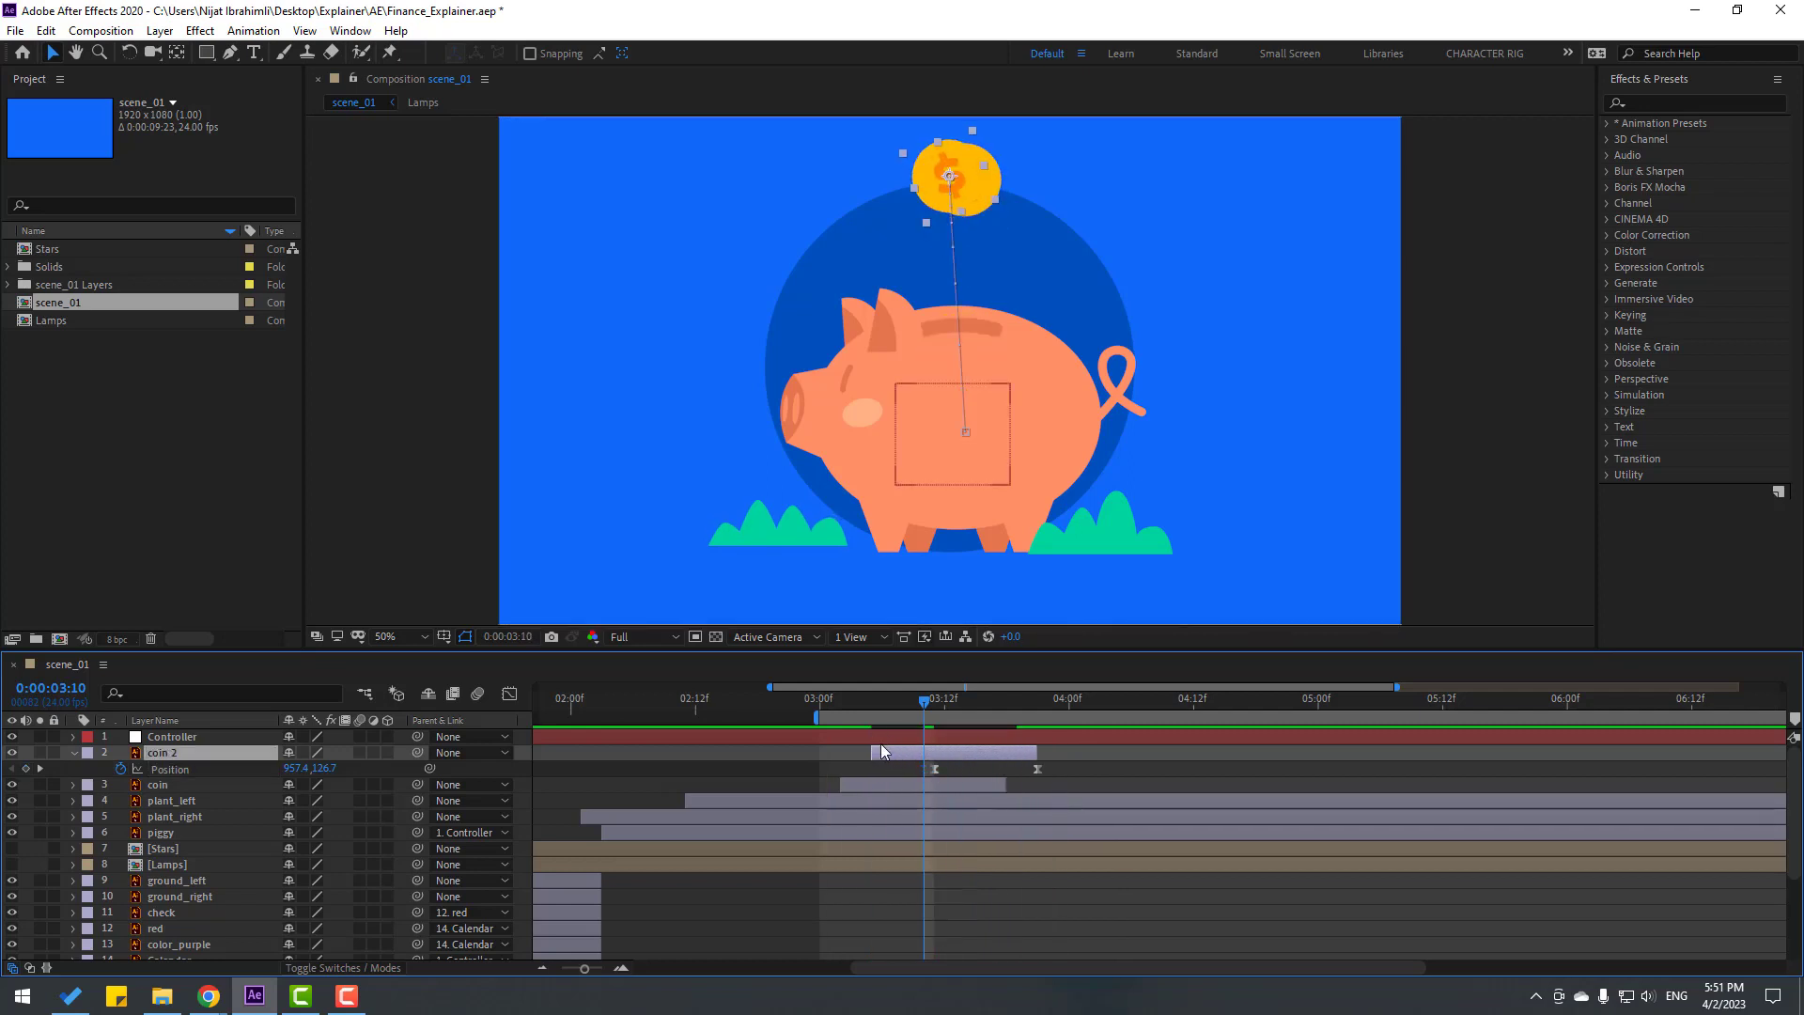
pyautogui.press('space')
pyautogui.press('space')
# Duplicate coin 2, move the copy earlier to start at 0:00:03:04, and preview the three coins.
pyautogui.click(74, 753)
pyautogui.hotkey('ctrl', 'd')
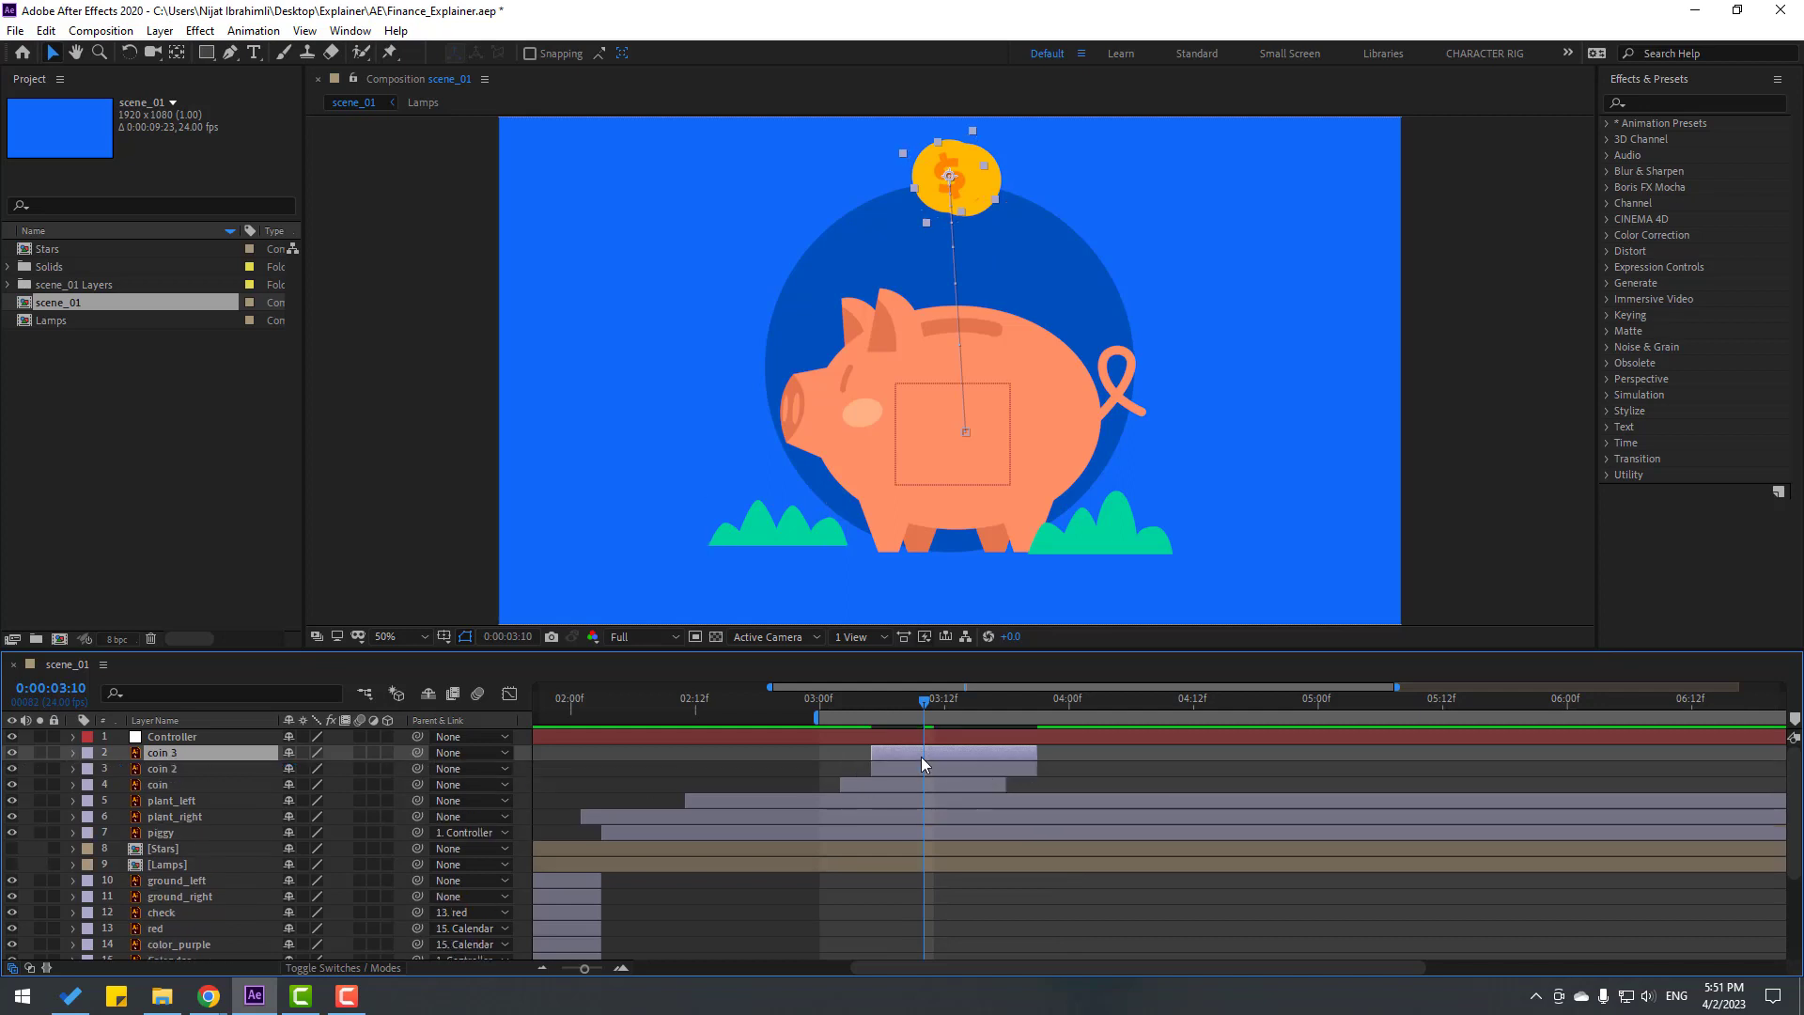
pyautogui.press('space')
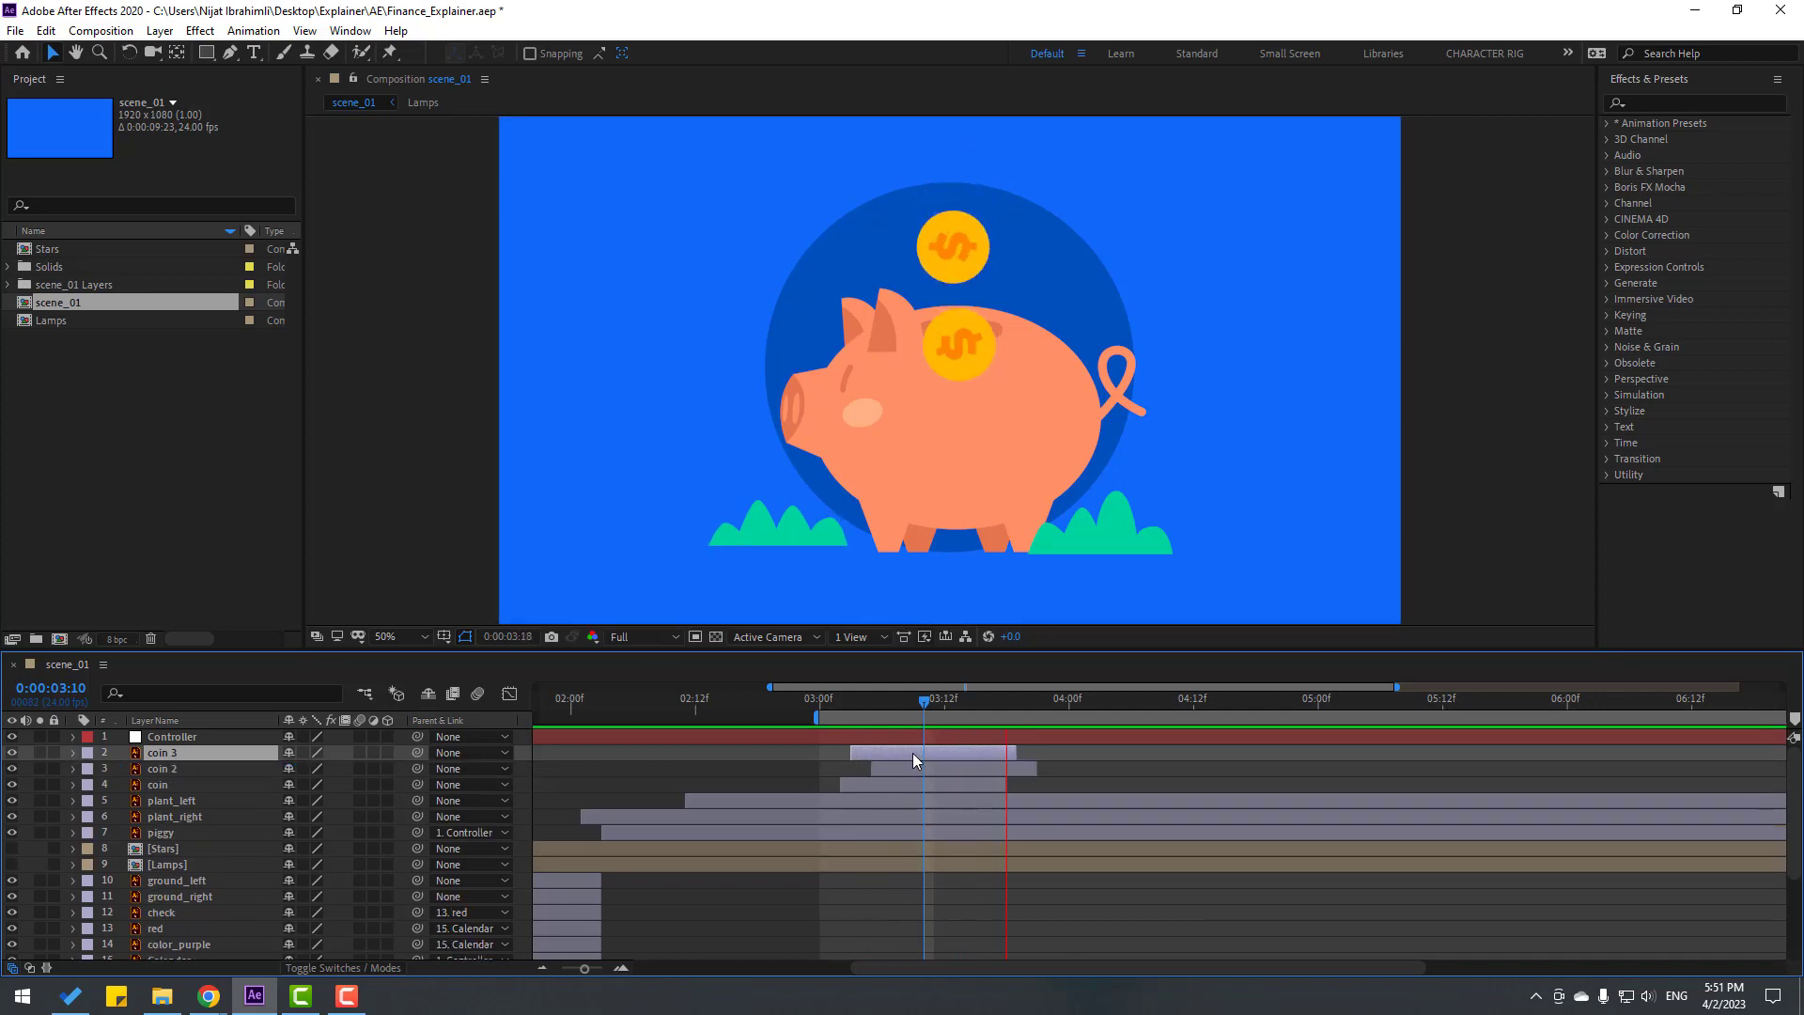
pyautogui.press('space')
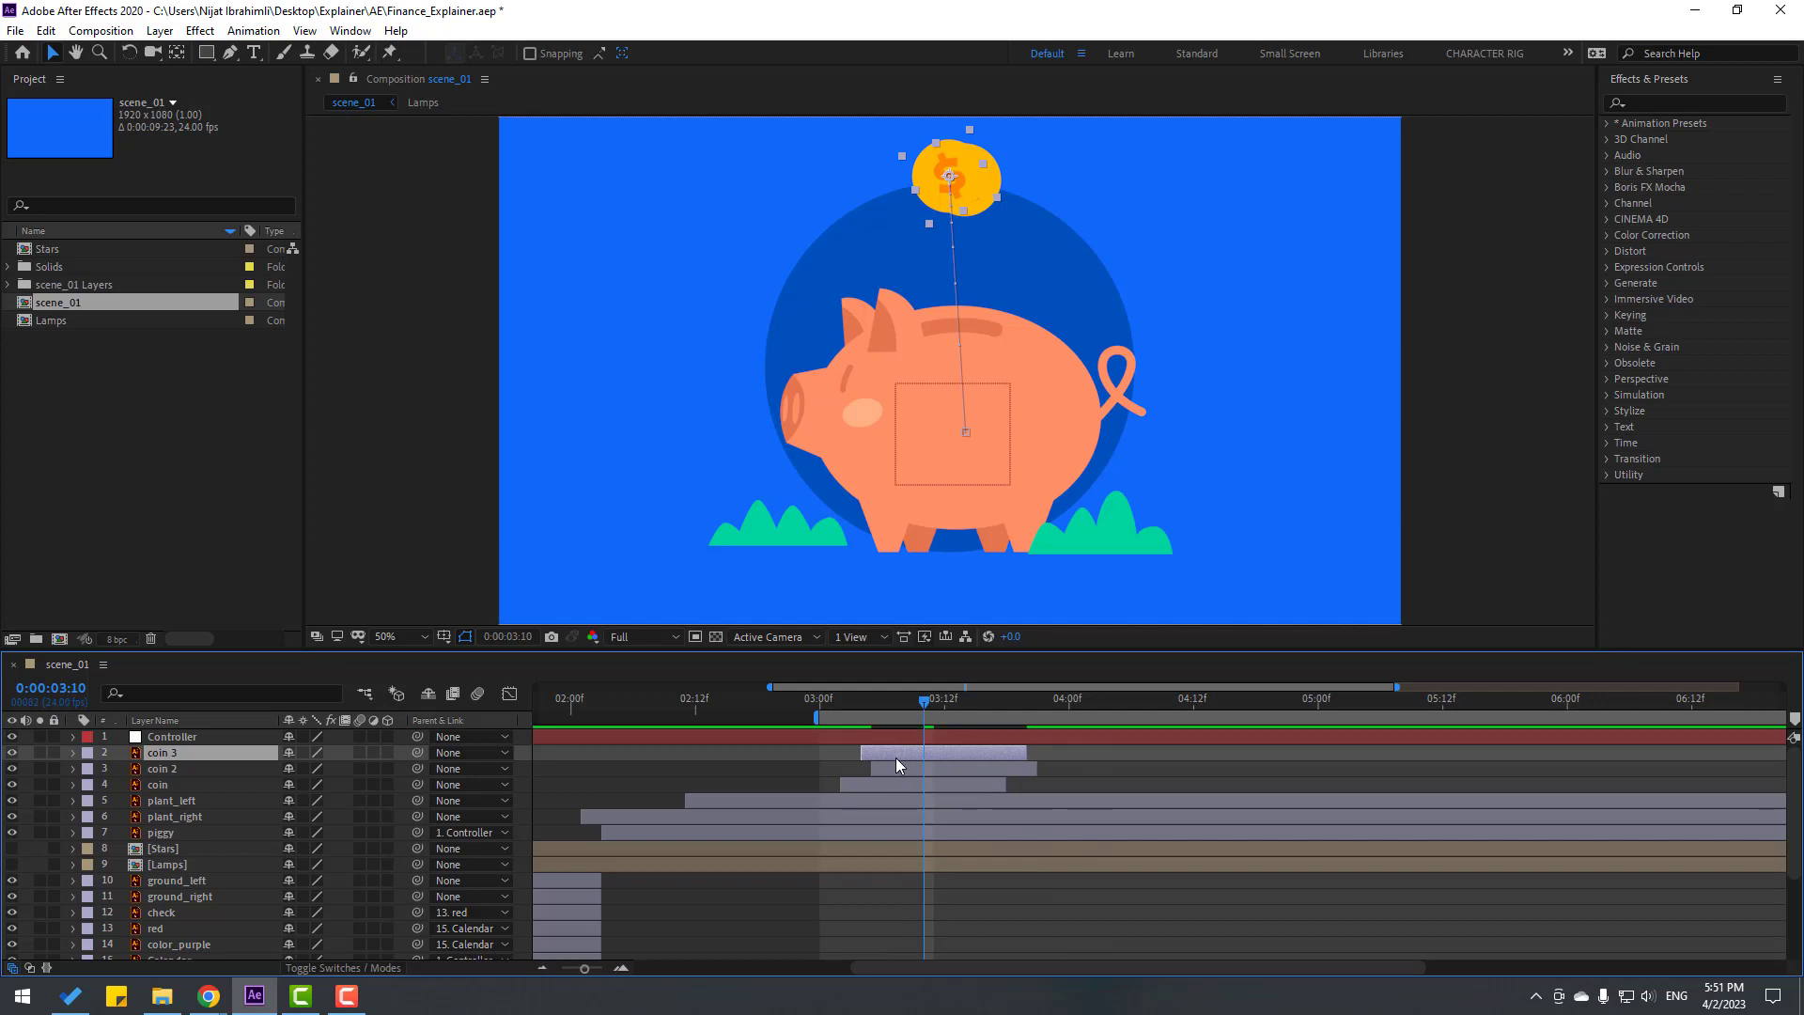
# Duplicate coin 3, shift the copy to start at 0:00:03:08, and preview the four coins.
pyautogui.hotkey('ctrl', 'd')
pyautogui.moveTo(920, 761)
pyautogui.mouseDown()
pyautogui.moveTo(966, 756)
pyautogui.moveTo(916, 757)
pyautogui.moveTo(965, 756)
pyautogui.moveTo(925, 755)
pyautogui.moveTo(945, 757)
pyautogui.mouseUp()
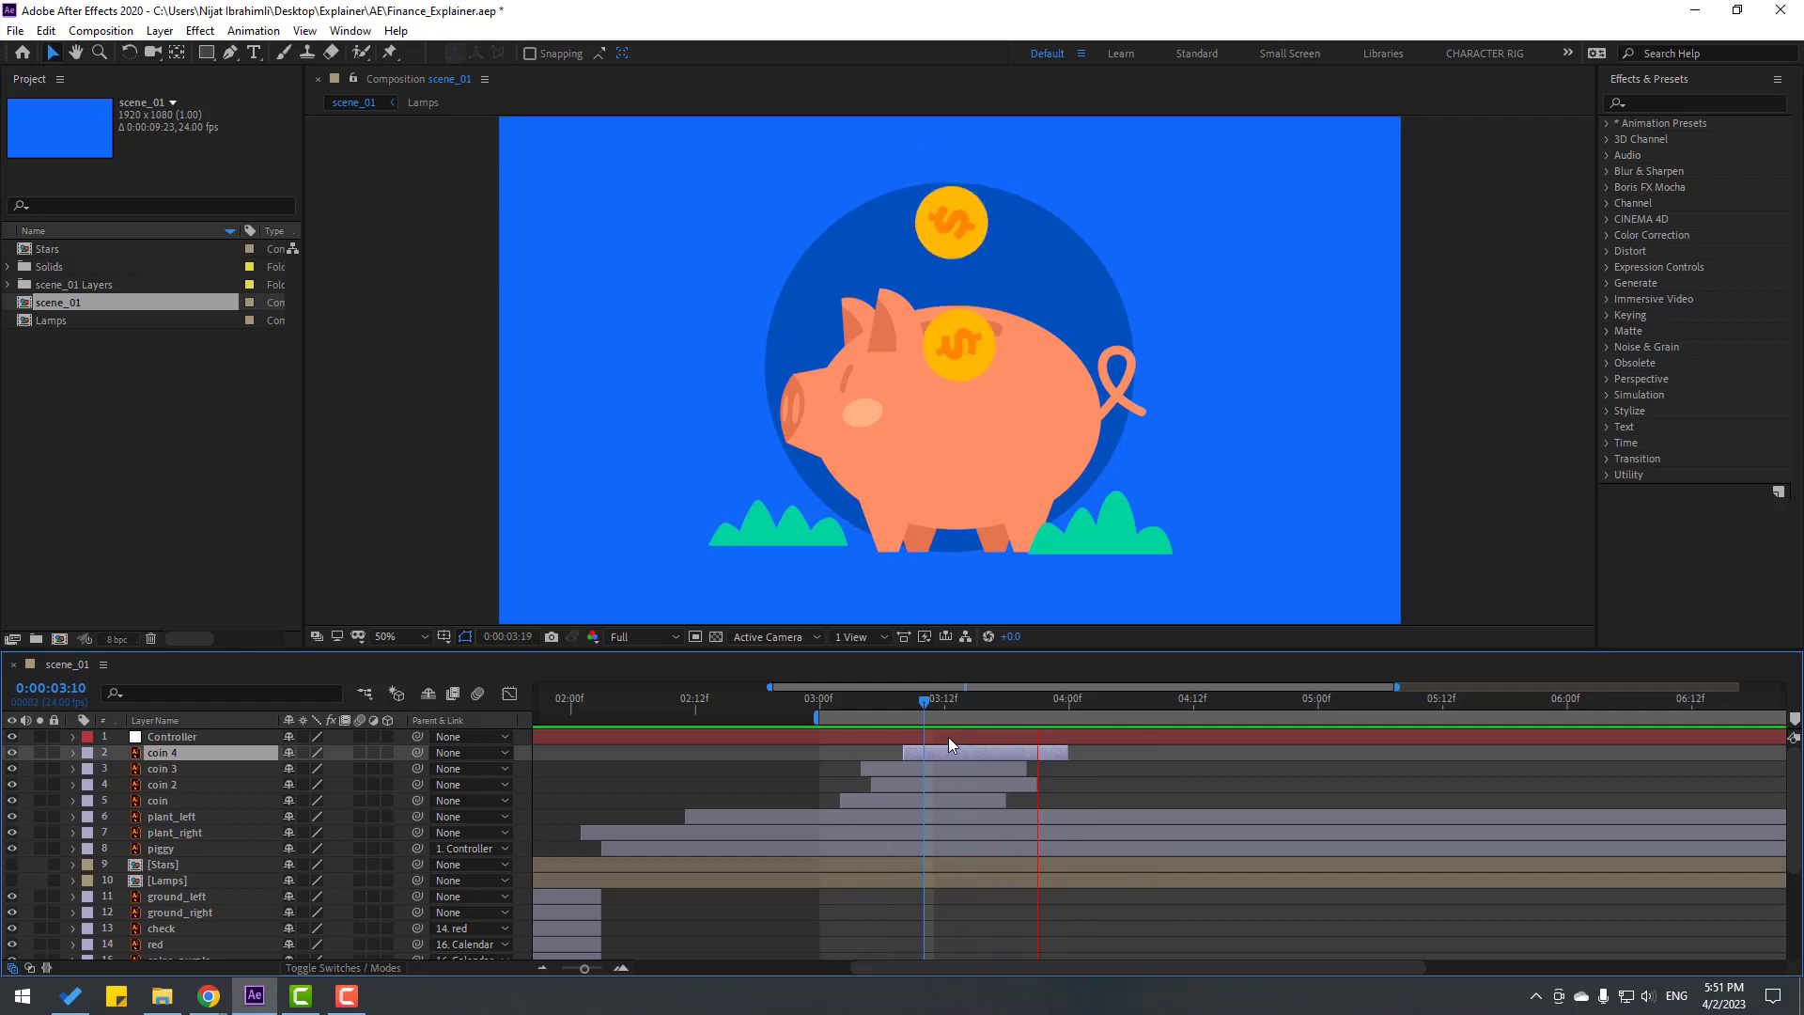
pyautogui.press('space')
# Reorder the coin layers as coin, coin 2, coin 3, coin 4 from front to back and preview the stacking.
pyautogui.moveTo(845, 705); pyautogui.dragTo(868, 705)
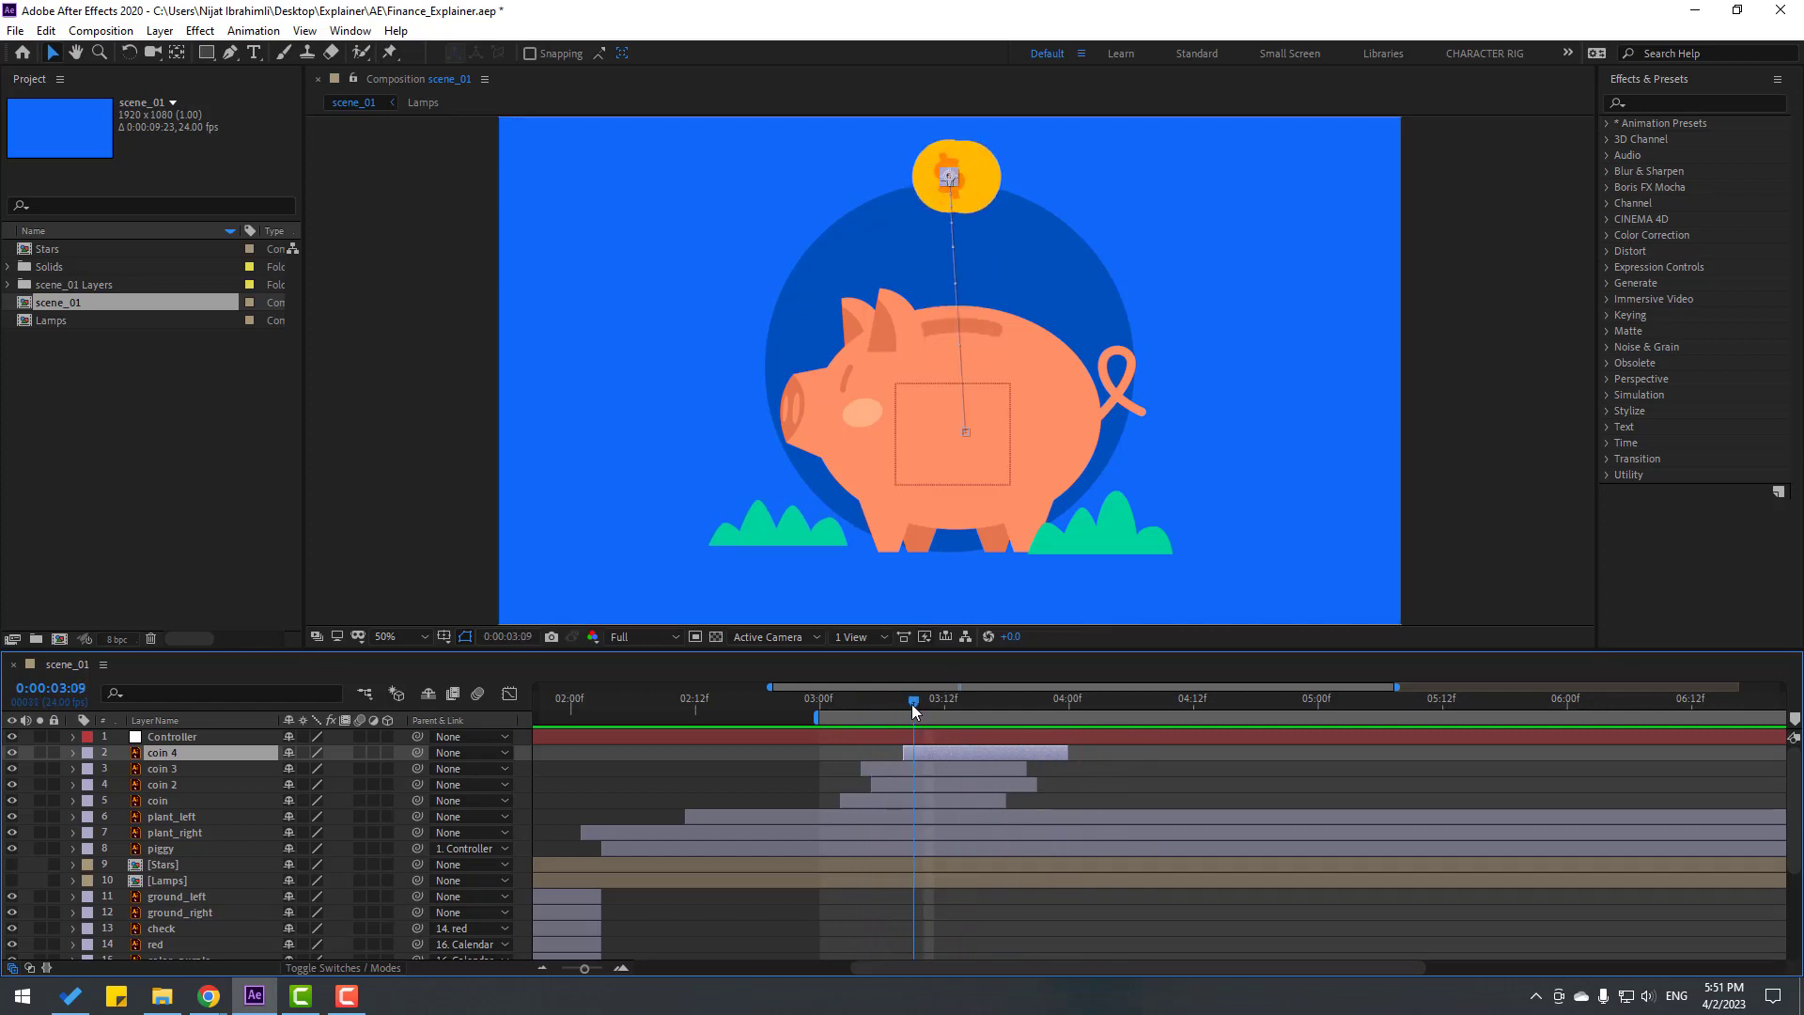
pyautogui.moveTo(912, 712)
pyautogui.mouseDown()
pyautogui.moveTo(952, 709)
pyautogui.moveTo(883, 709)
pyautogui.mouseUp()
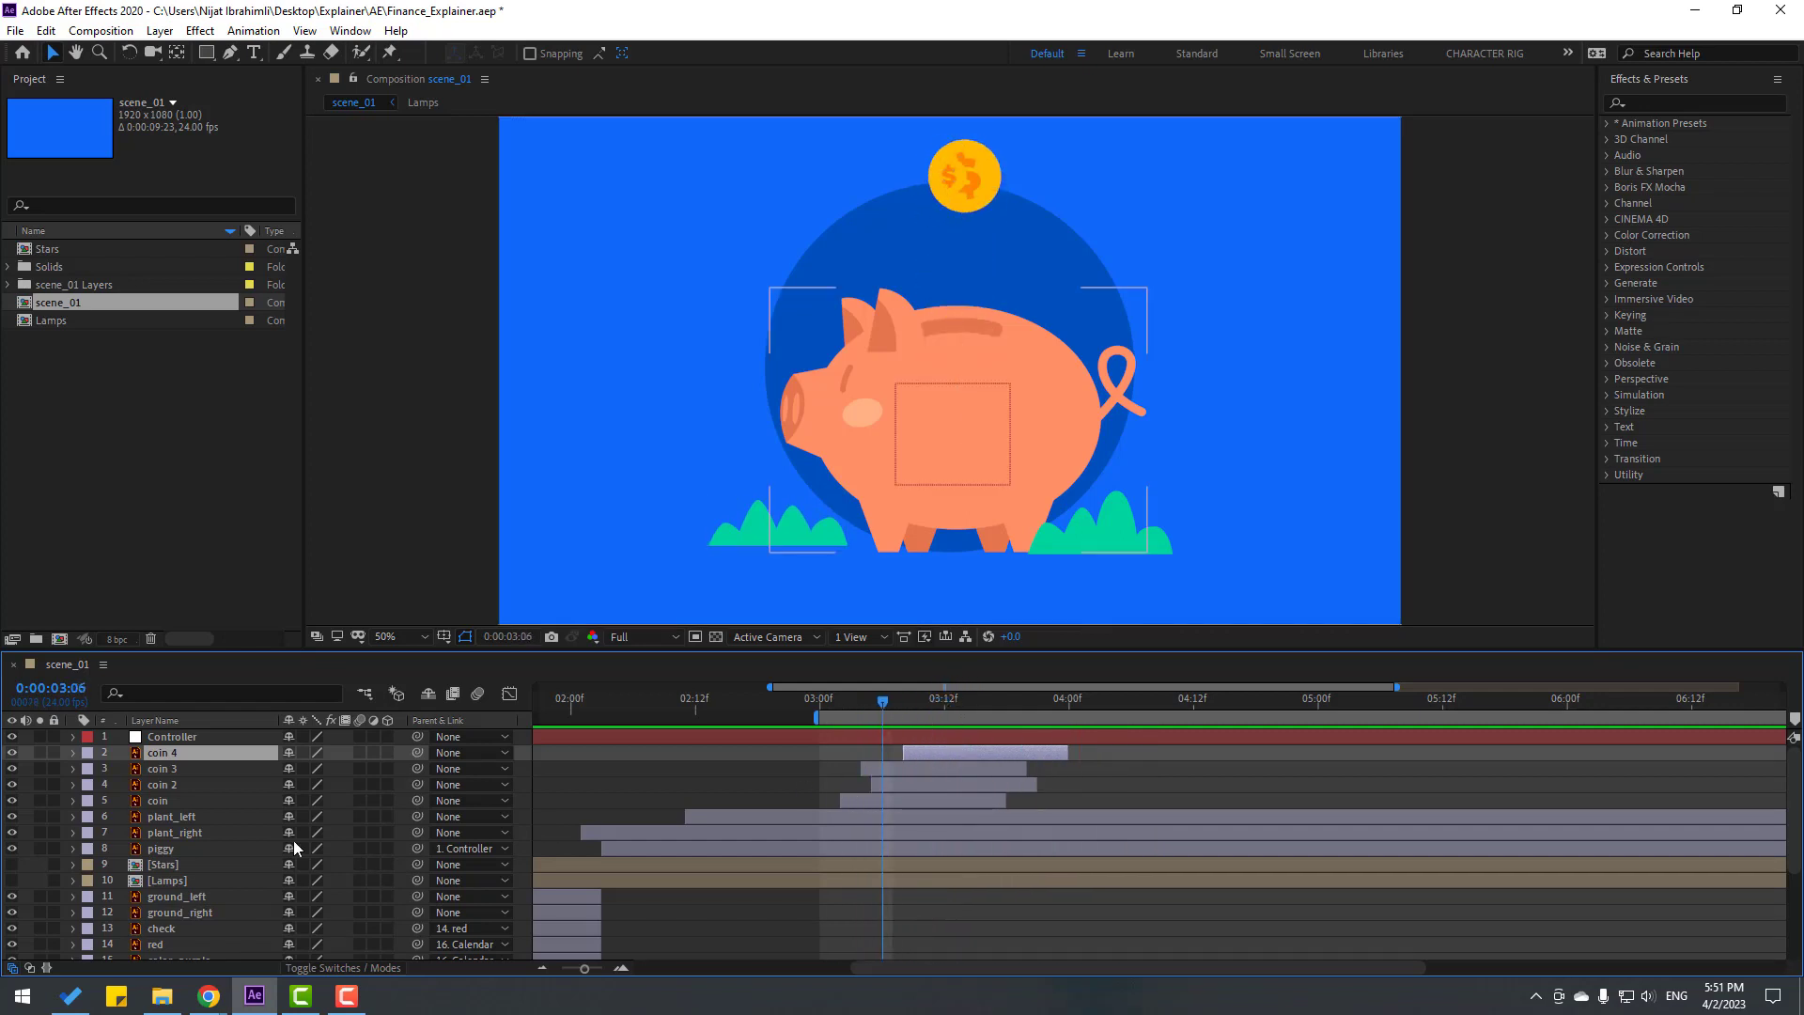
pyautogui.click(193, 789)
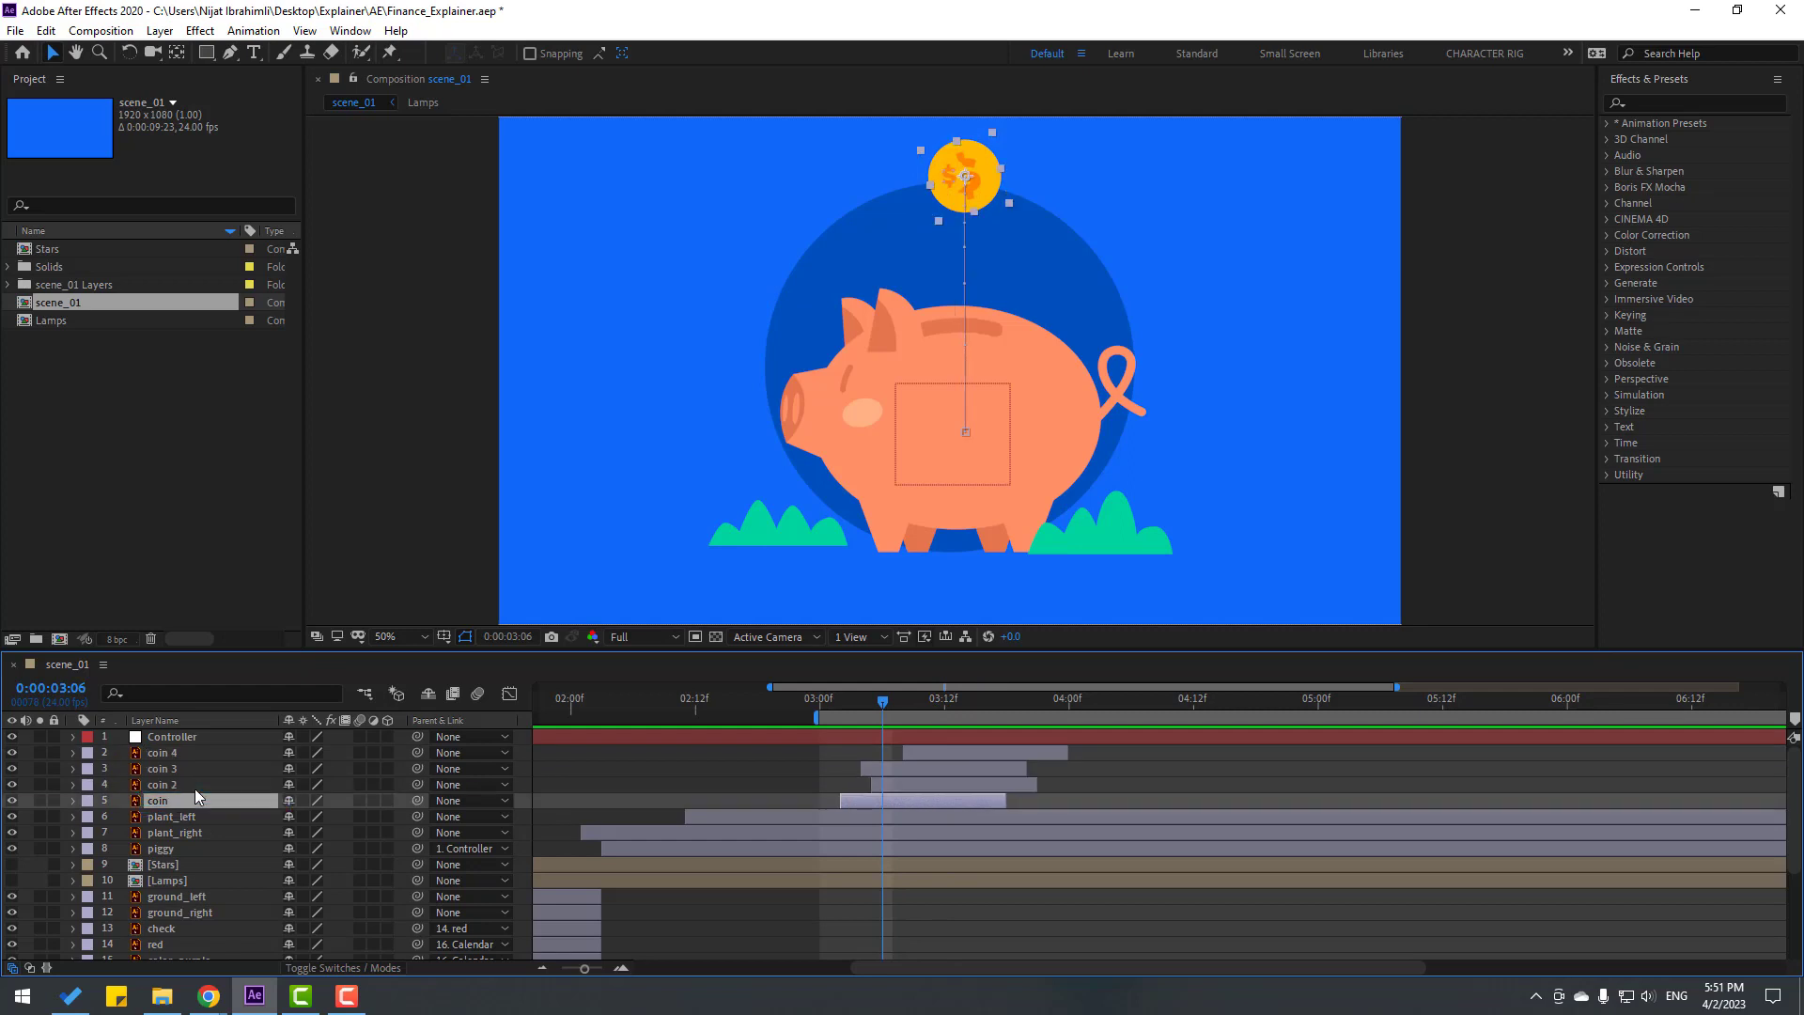
pyautogui.moveTo(192, 789); pyautogui.dragTo(281, 809)
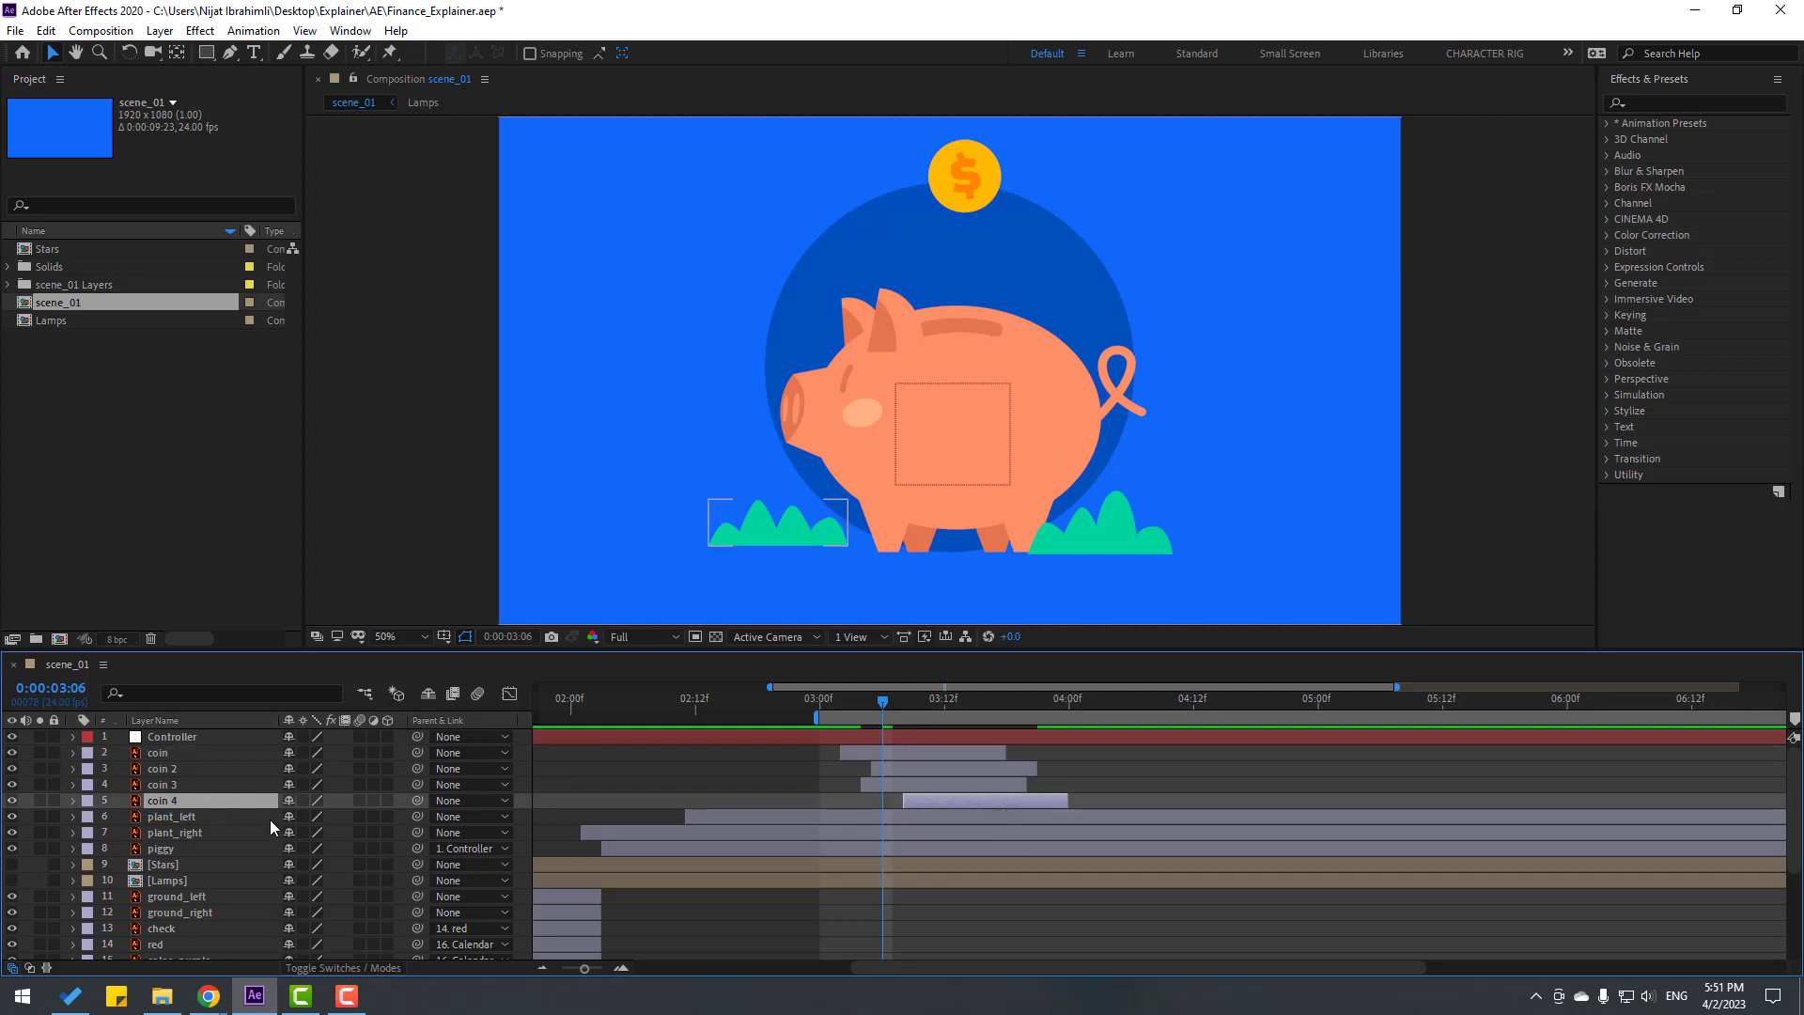
pyautogui.press('space')
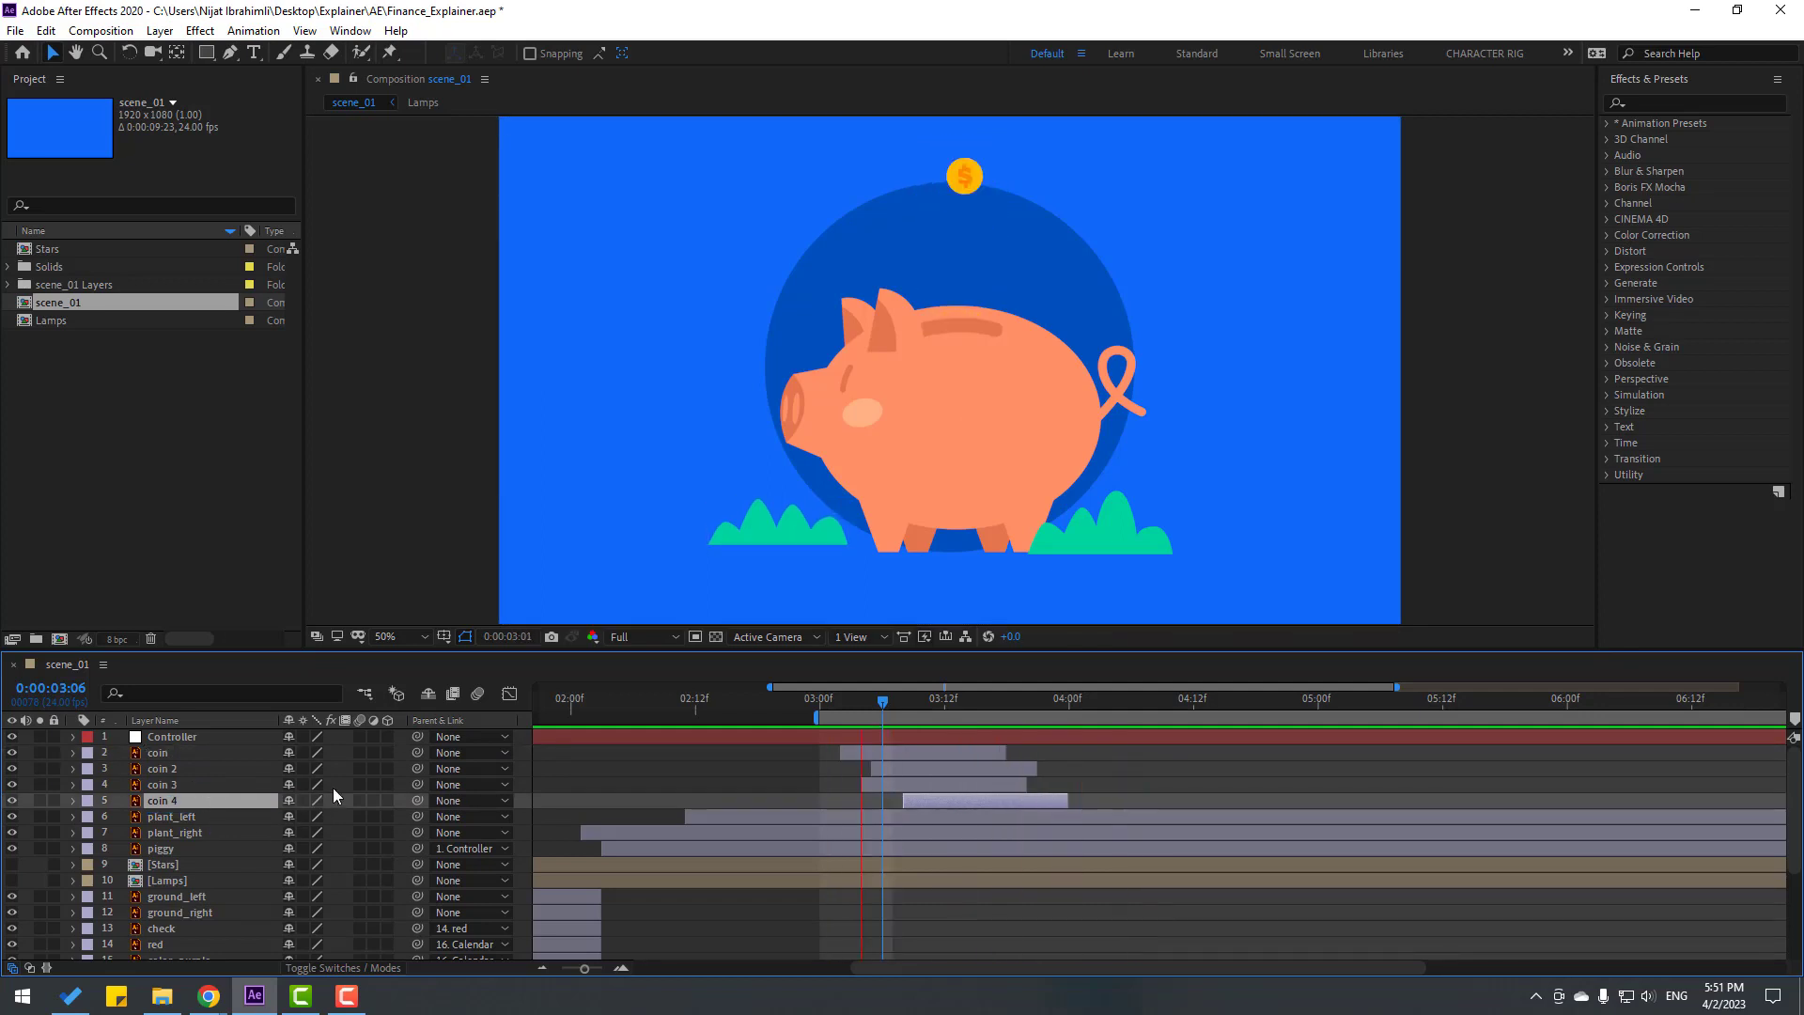
pyautogui.press('space')
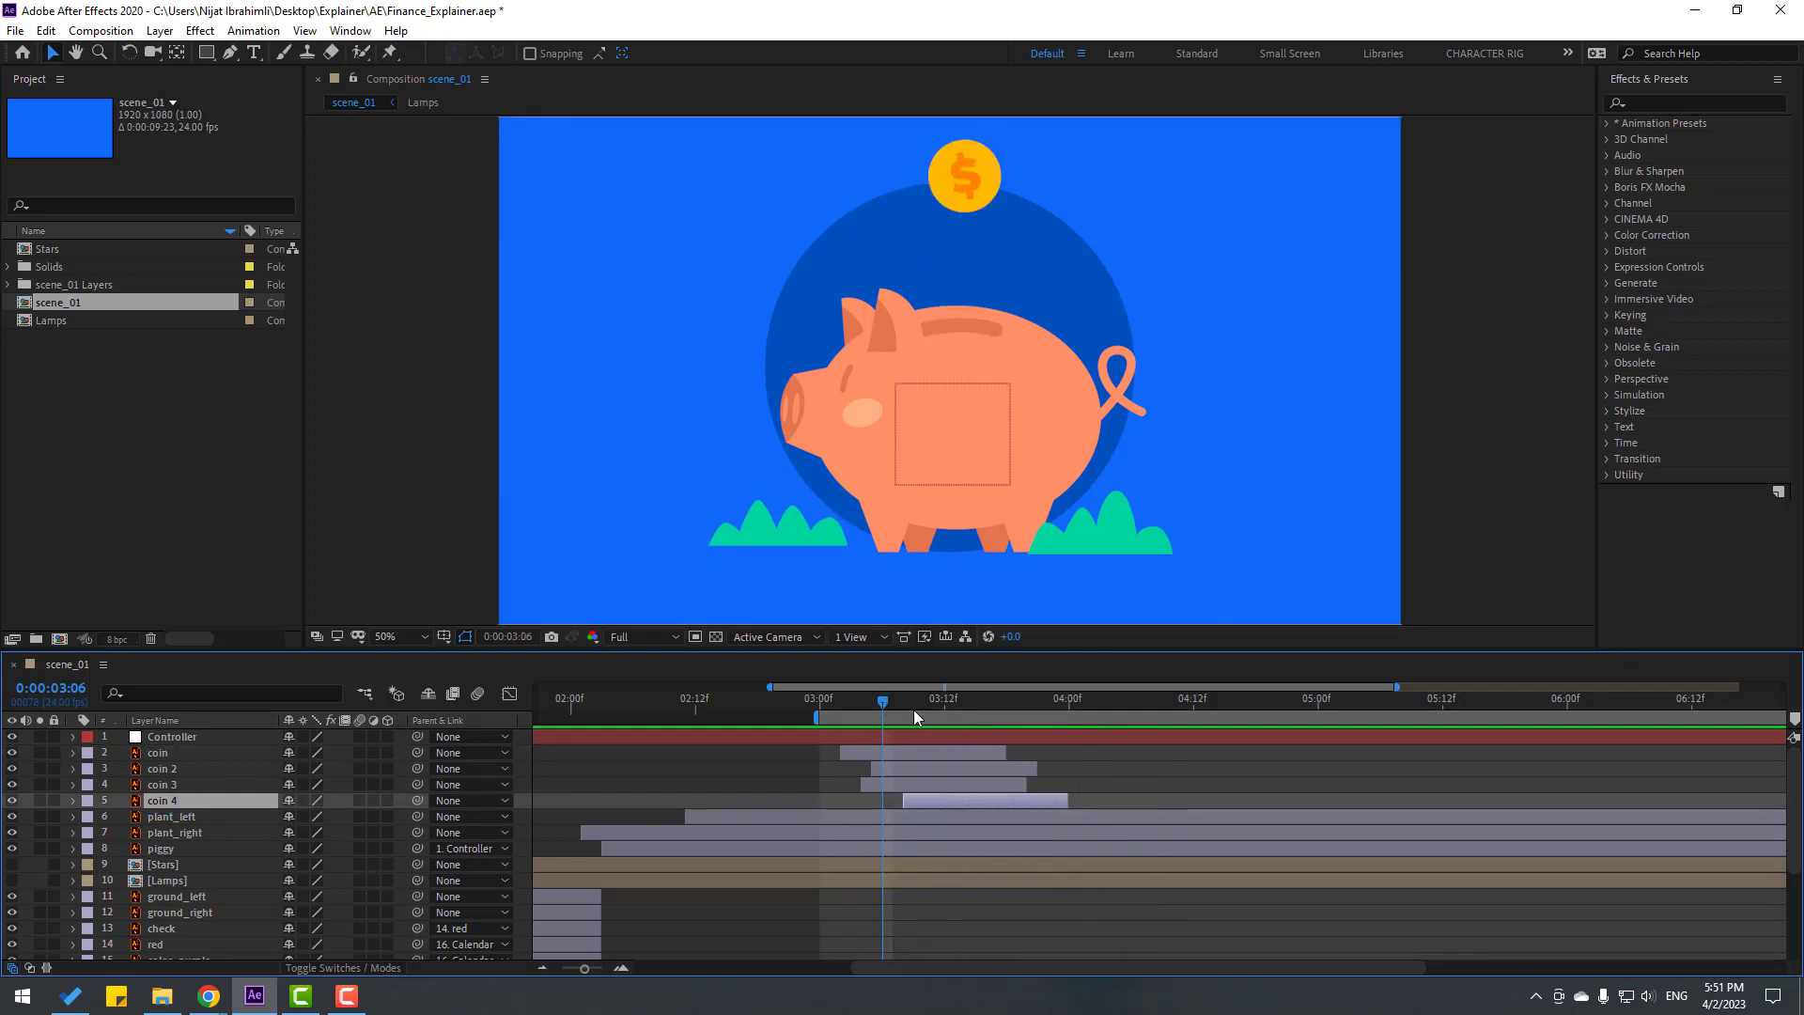
# Duplicate the piggy layer and place the copy above all the coin layers.
pyautogui.moveTo(915, 718)
pyautogui.mouseDown()
pyautogui.moveTo(1087, 720)
pyautogui.moveTo(924, 726)
pyautogui.mouseUp()
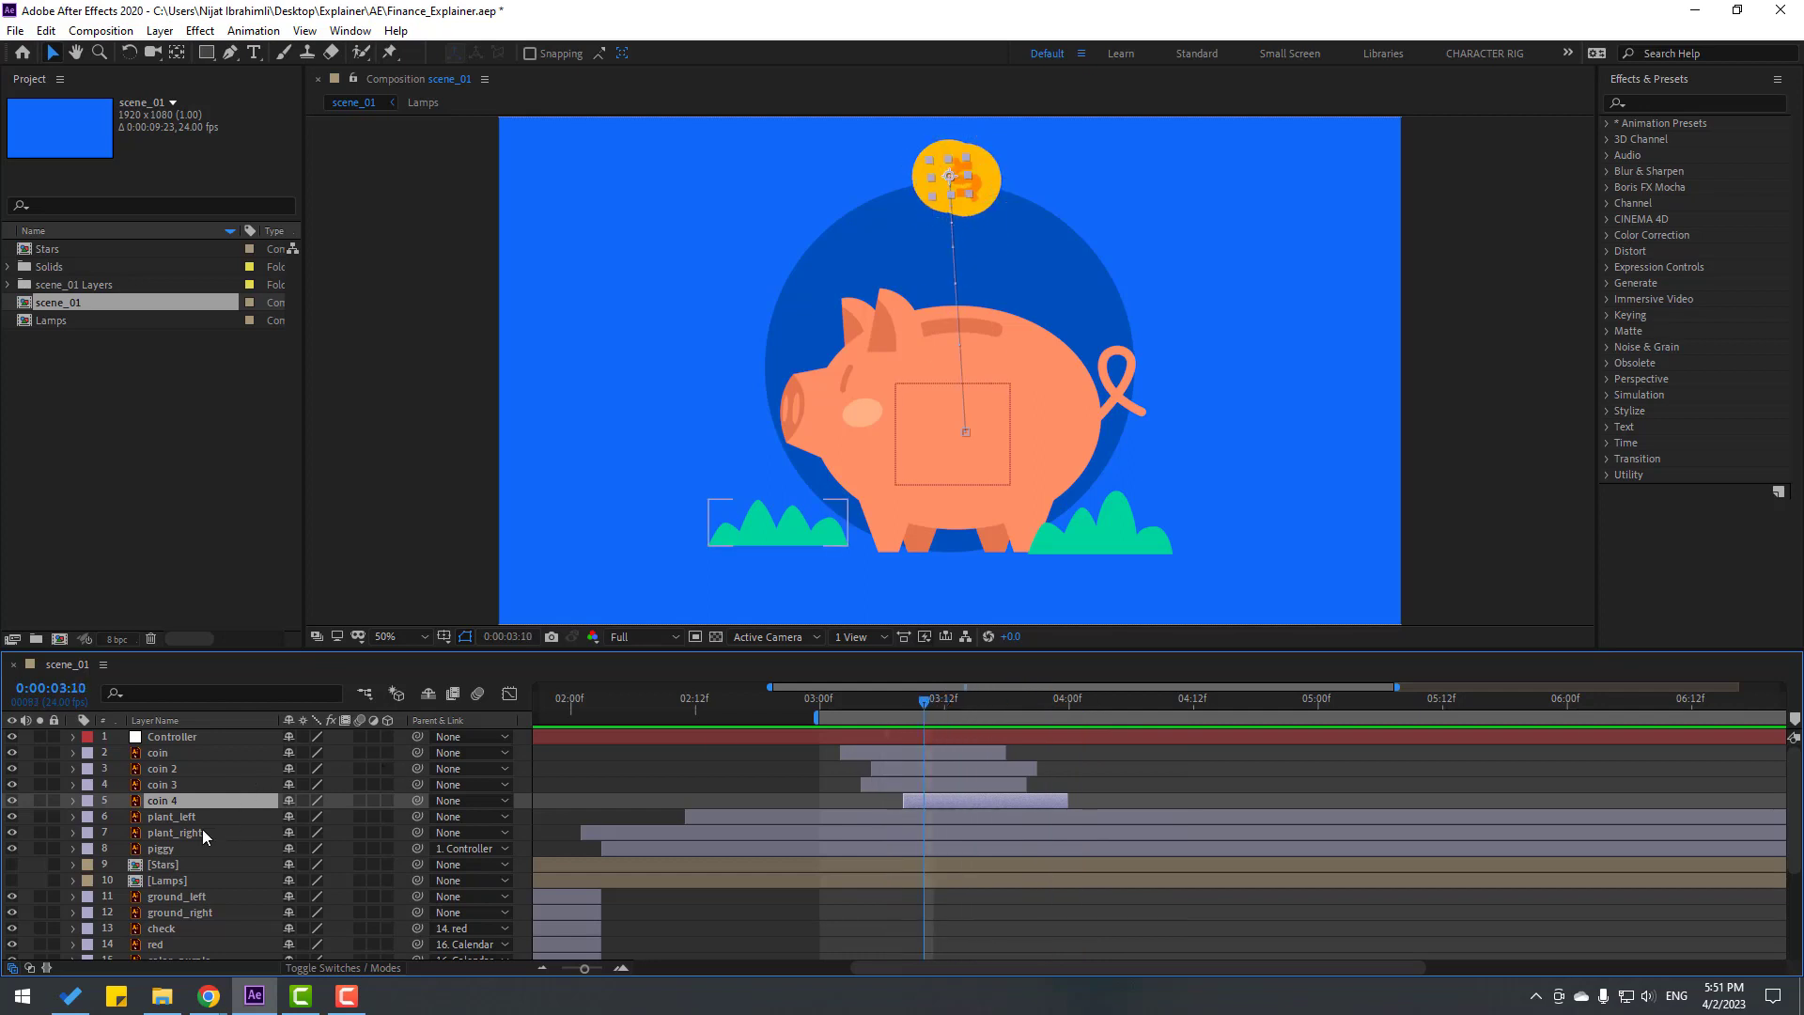
pyautogui.click(166, 851)
pyautogui.hotkey('ctrl', 'd')
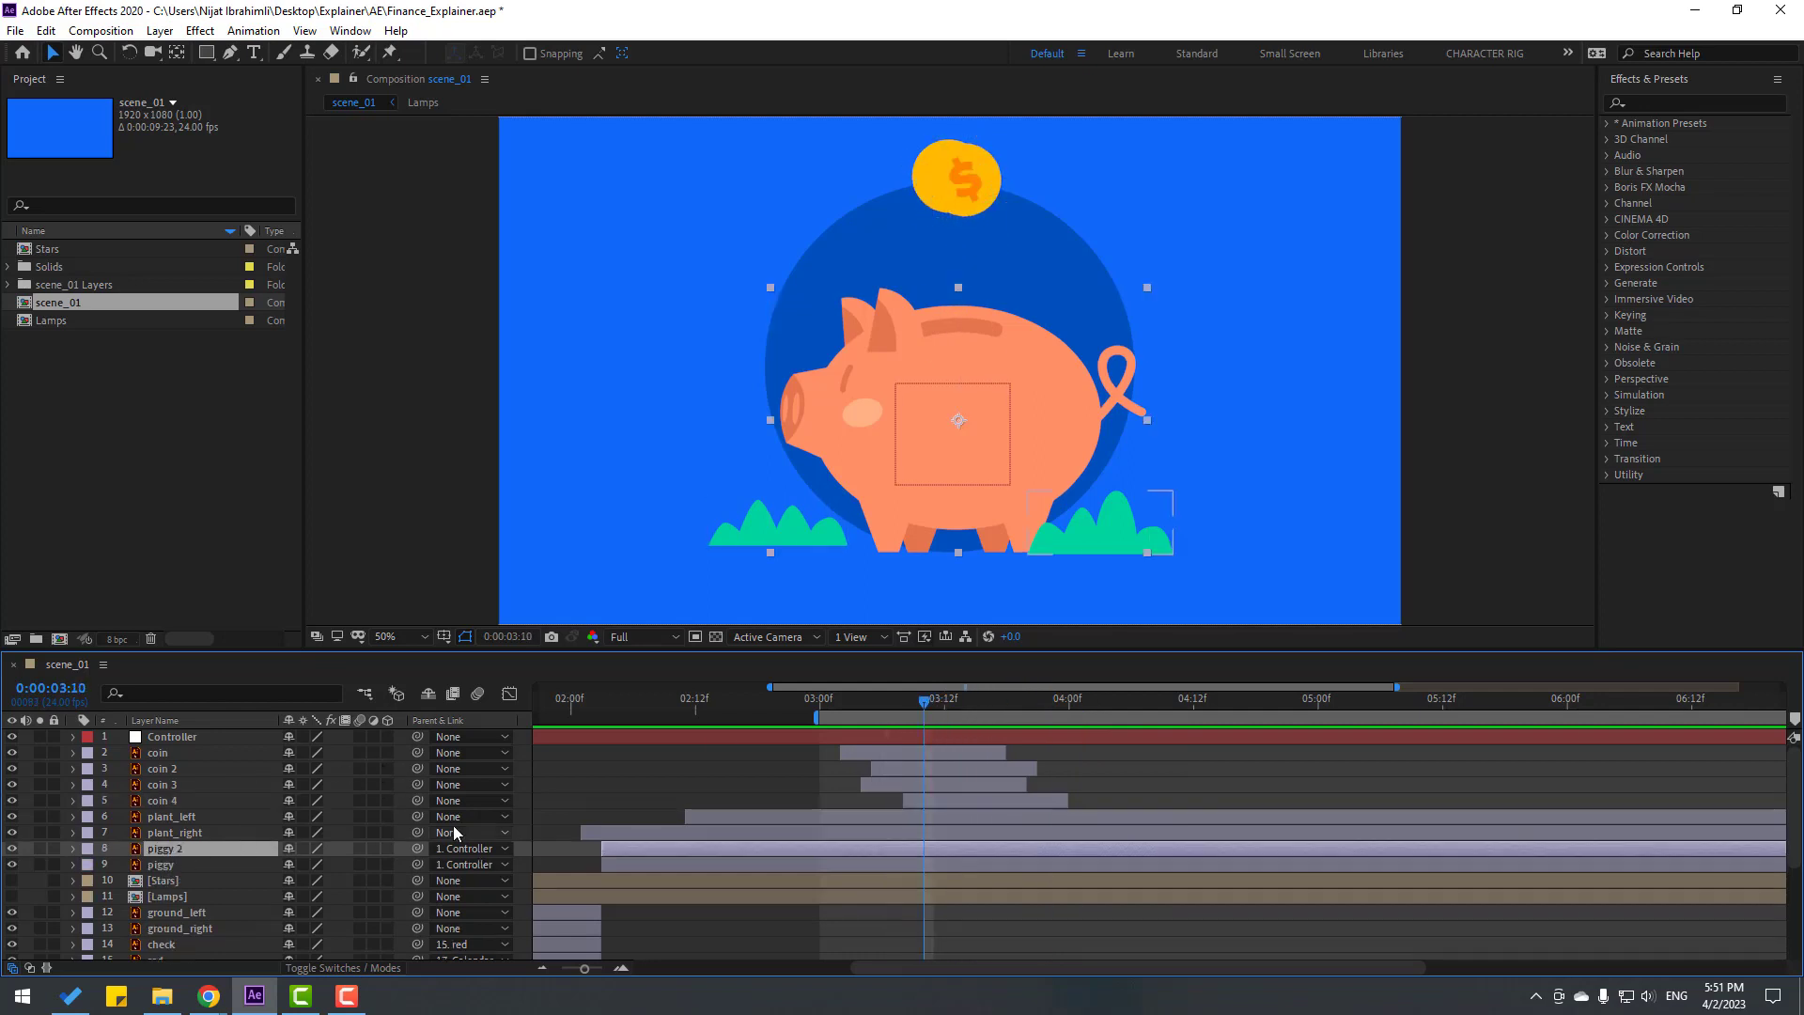
pyautogui.moveTo(154, 851); pyautogui.dragTo(165, 746)
pyautogui.press('.')
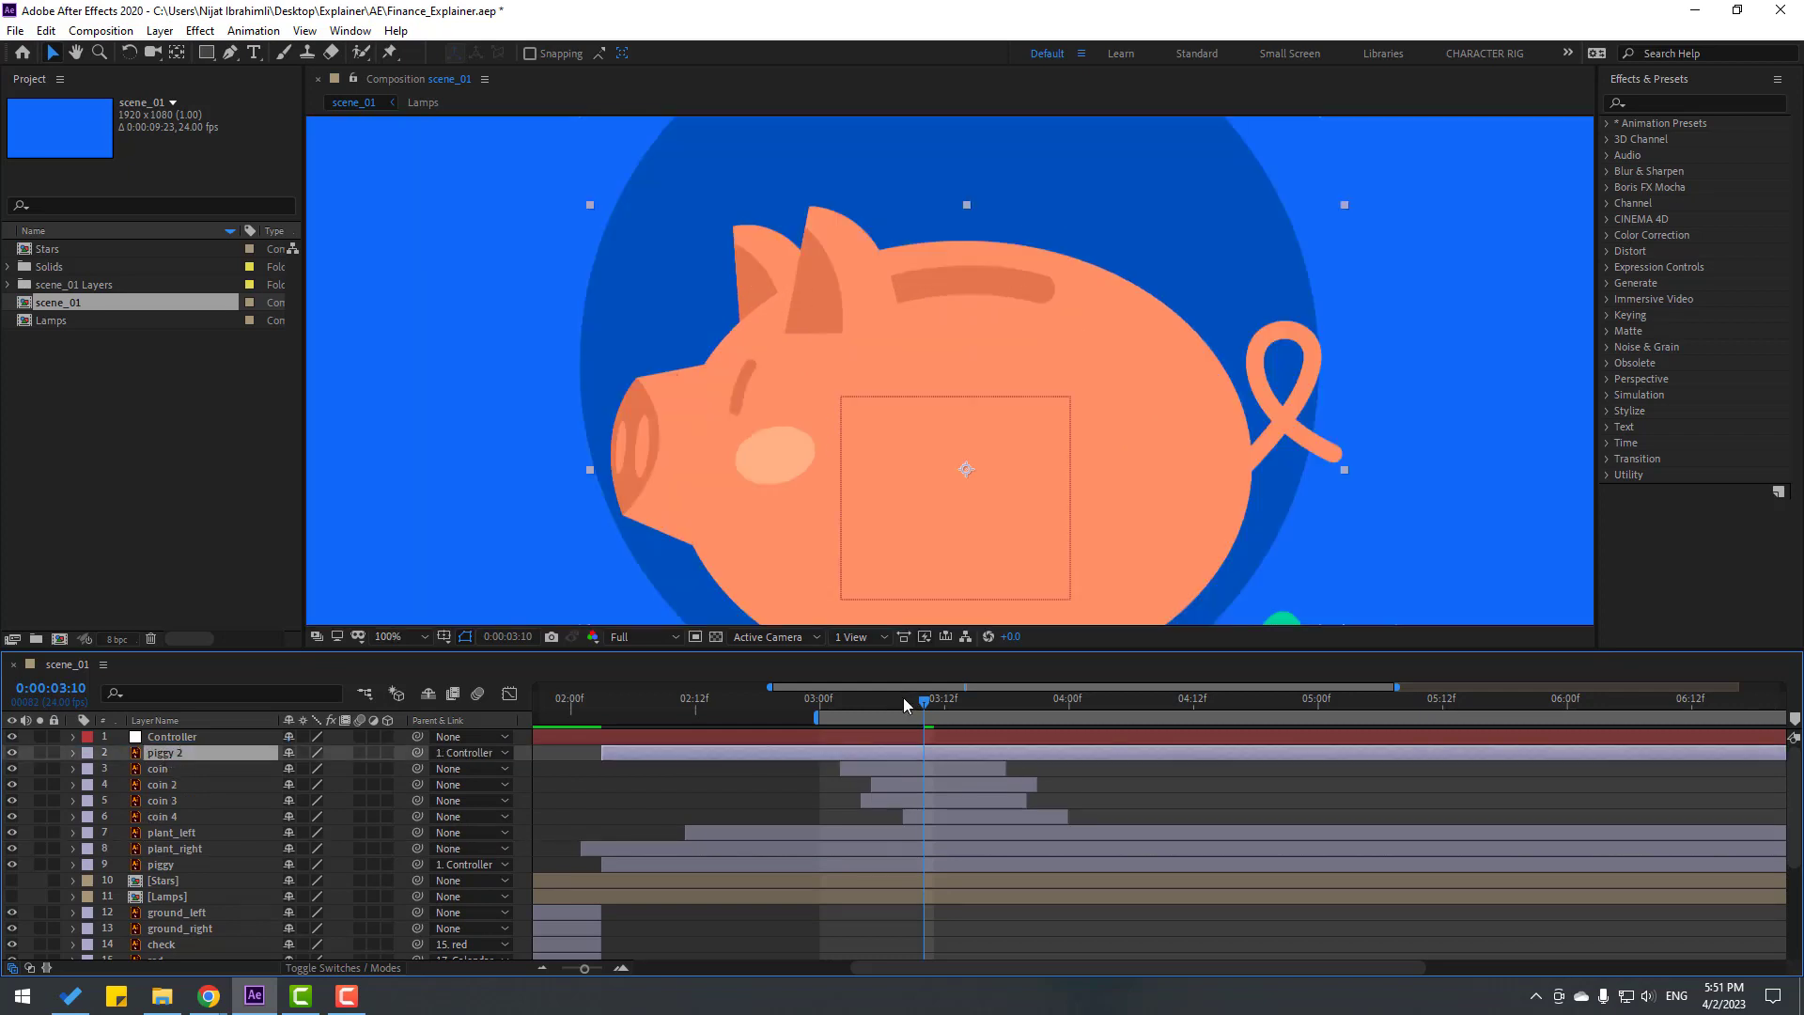
# Draw a closed Pen mask on piggy 2 that follows the coin slot's lower edge and encloses the middle of the body.
pyautogui.moveTo(928, 705); pyautogui.dragTo(989, 705)
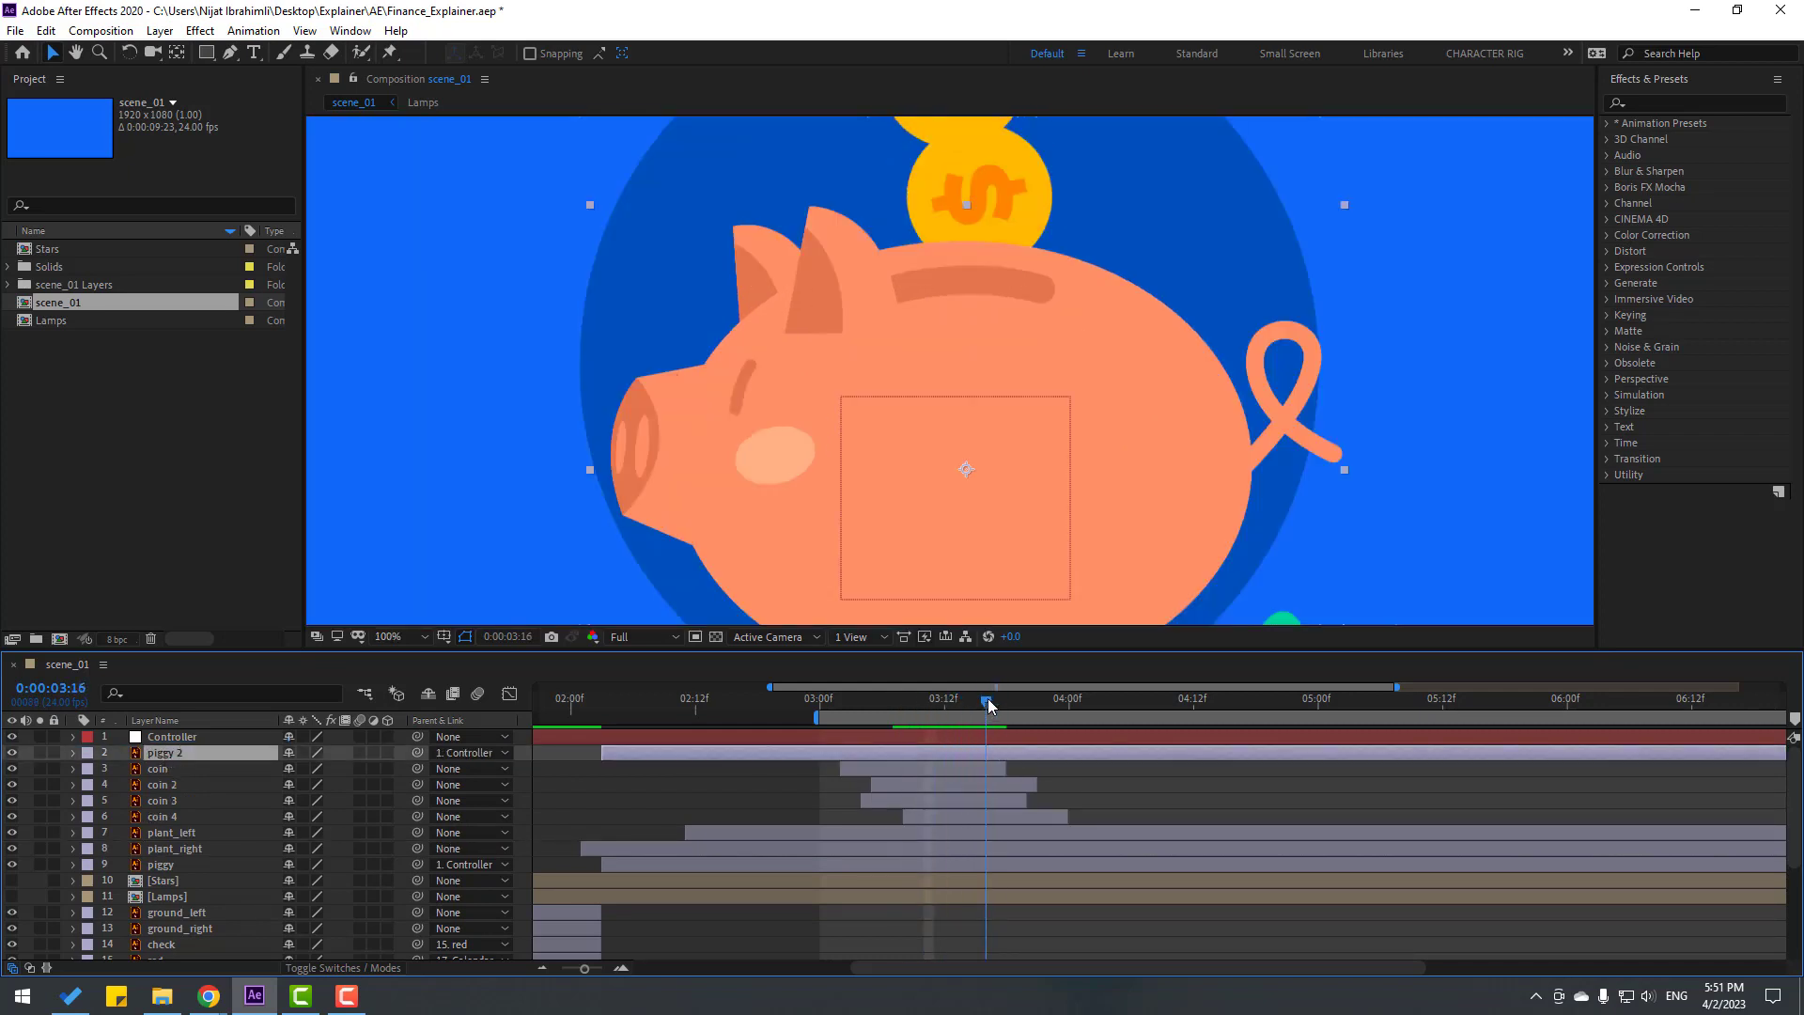
pyautogui.scroll(1, 898, 299)
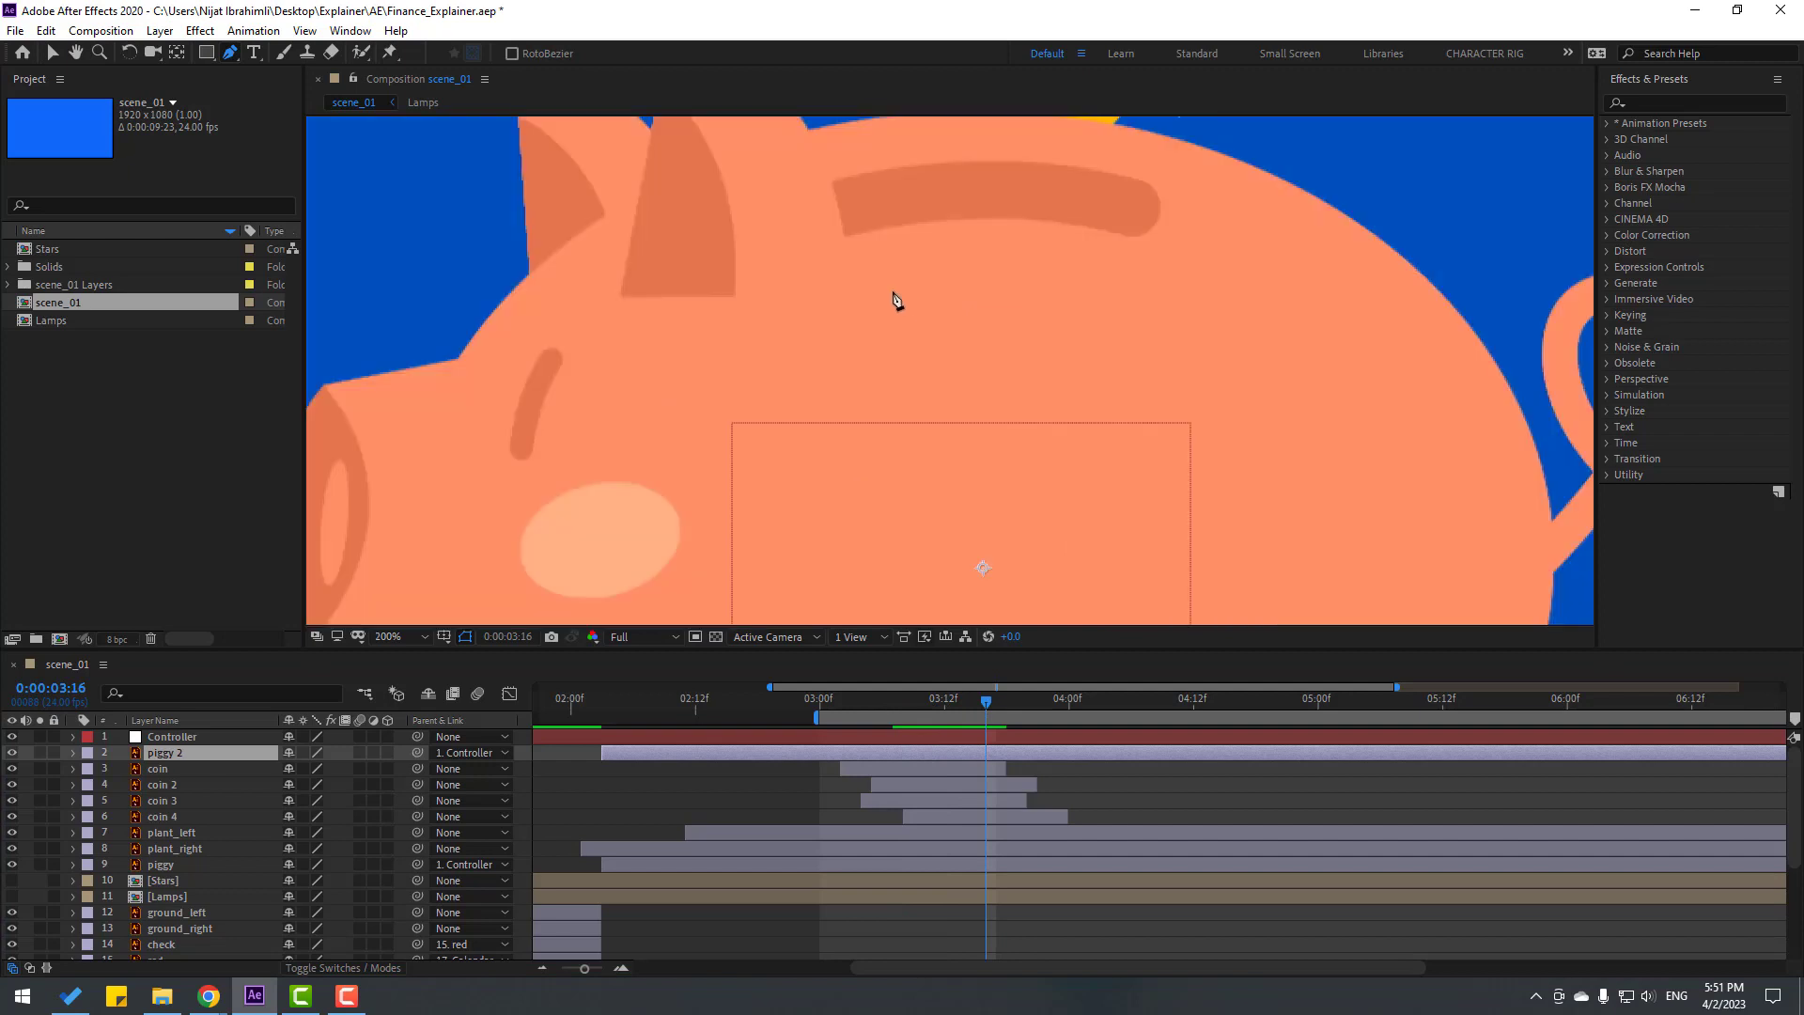
pyautogui.moveTo(922, 272); pyautogui.dragTo(853, 384)
pyautogui.scroll(1, 925, 310)
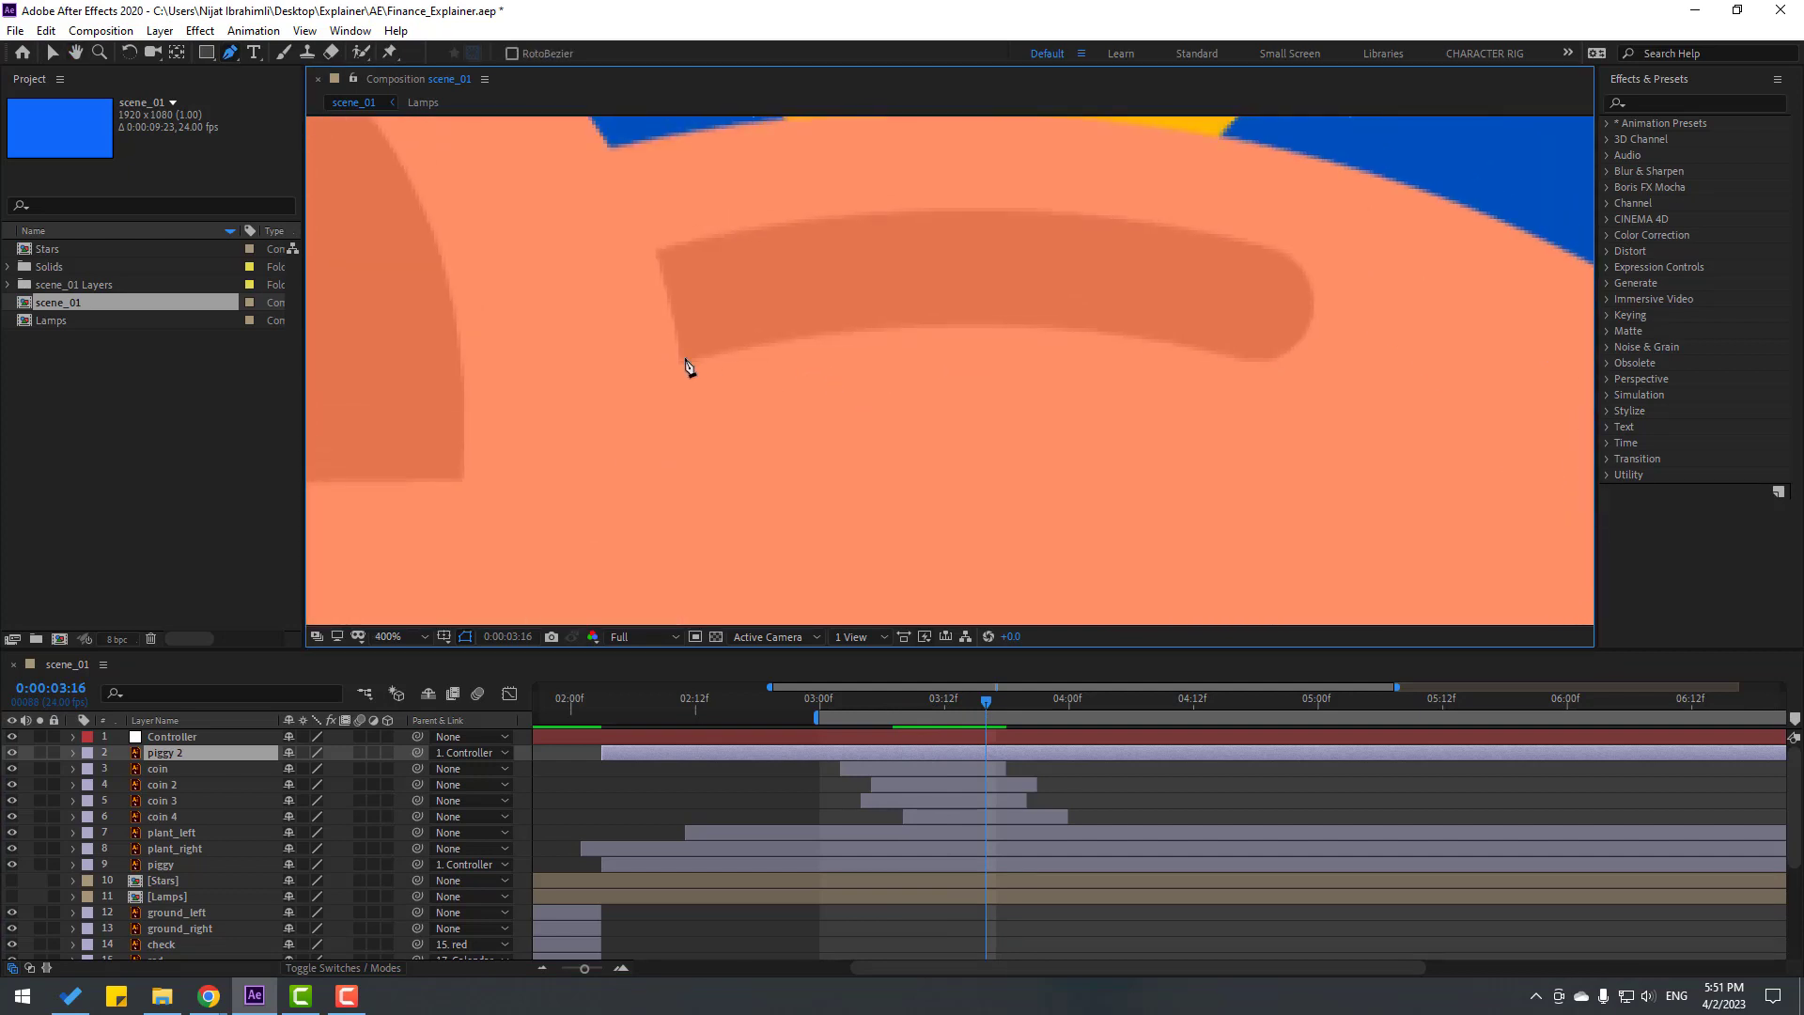
pyautogui.moveTo(1267, 361); pyautogui.dragTo(1462, 453)
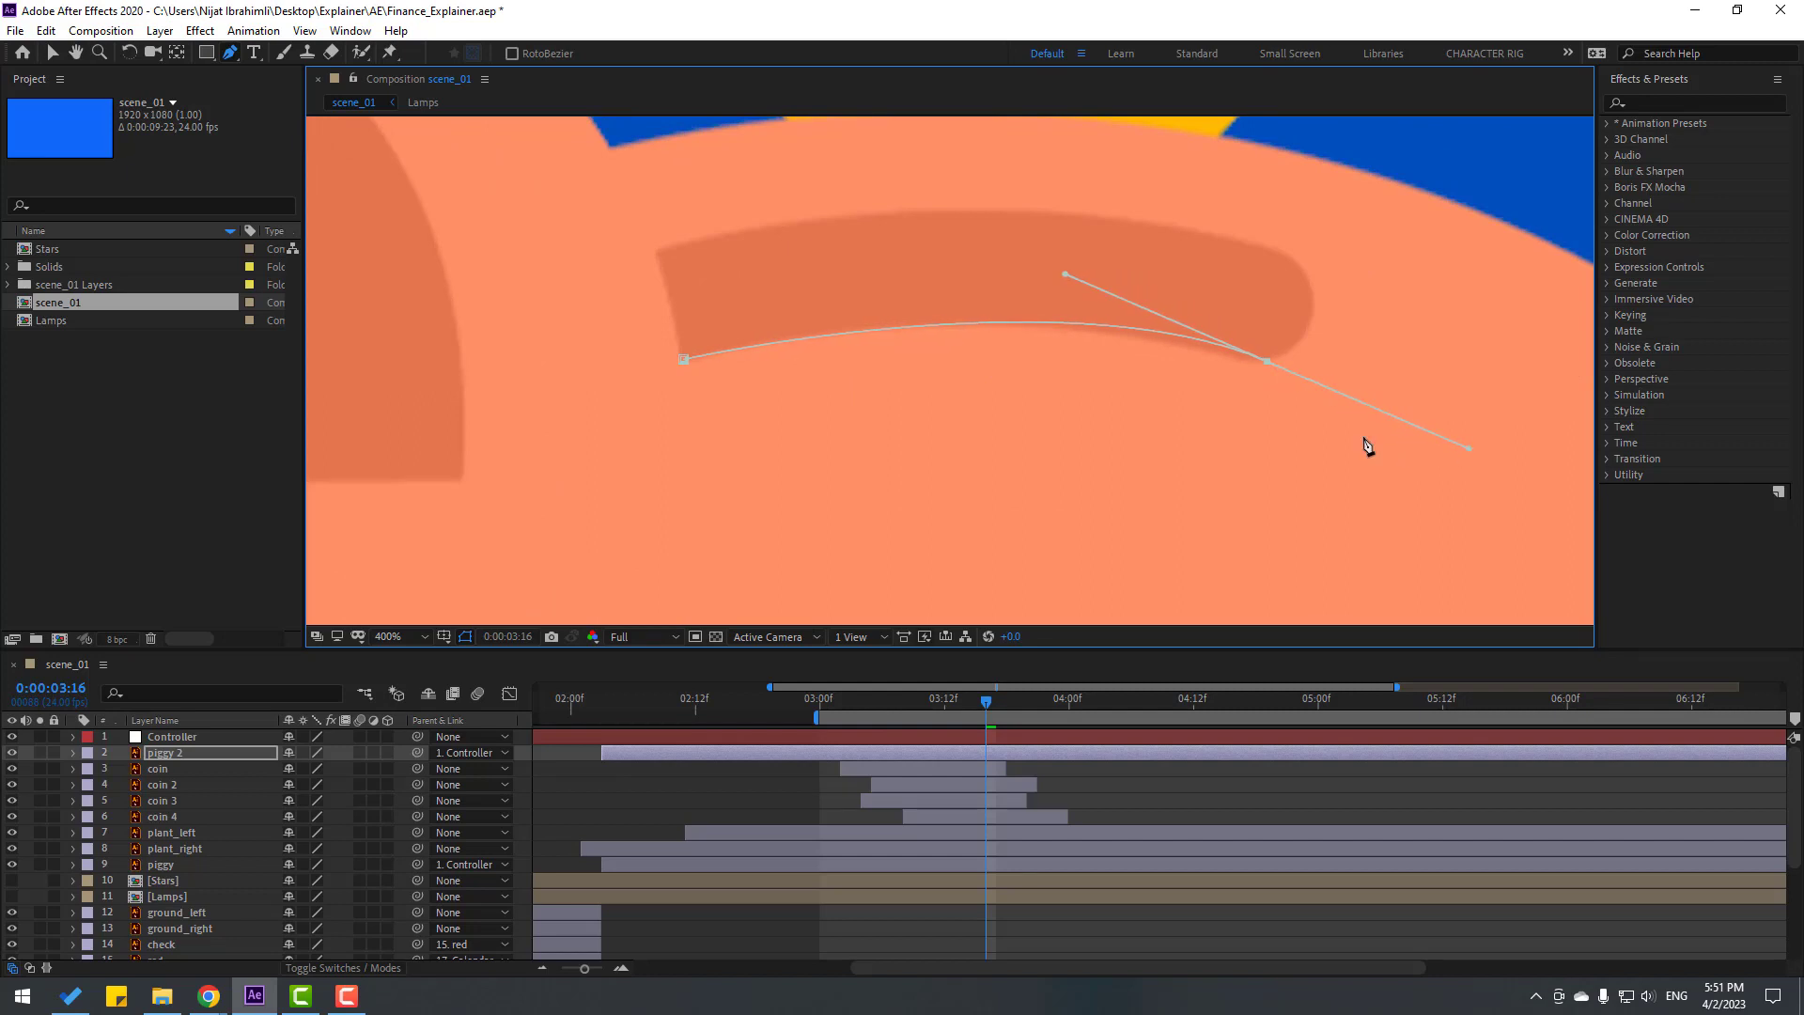
pyautogui.scroll(-4, 1188, 363)
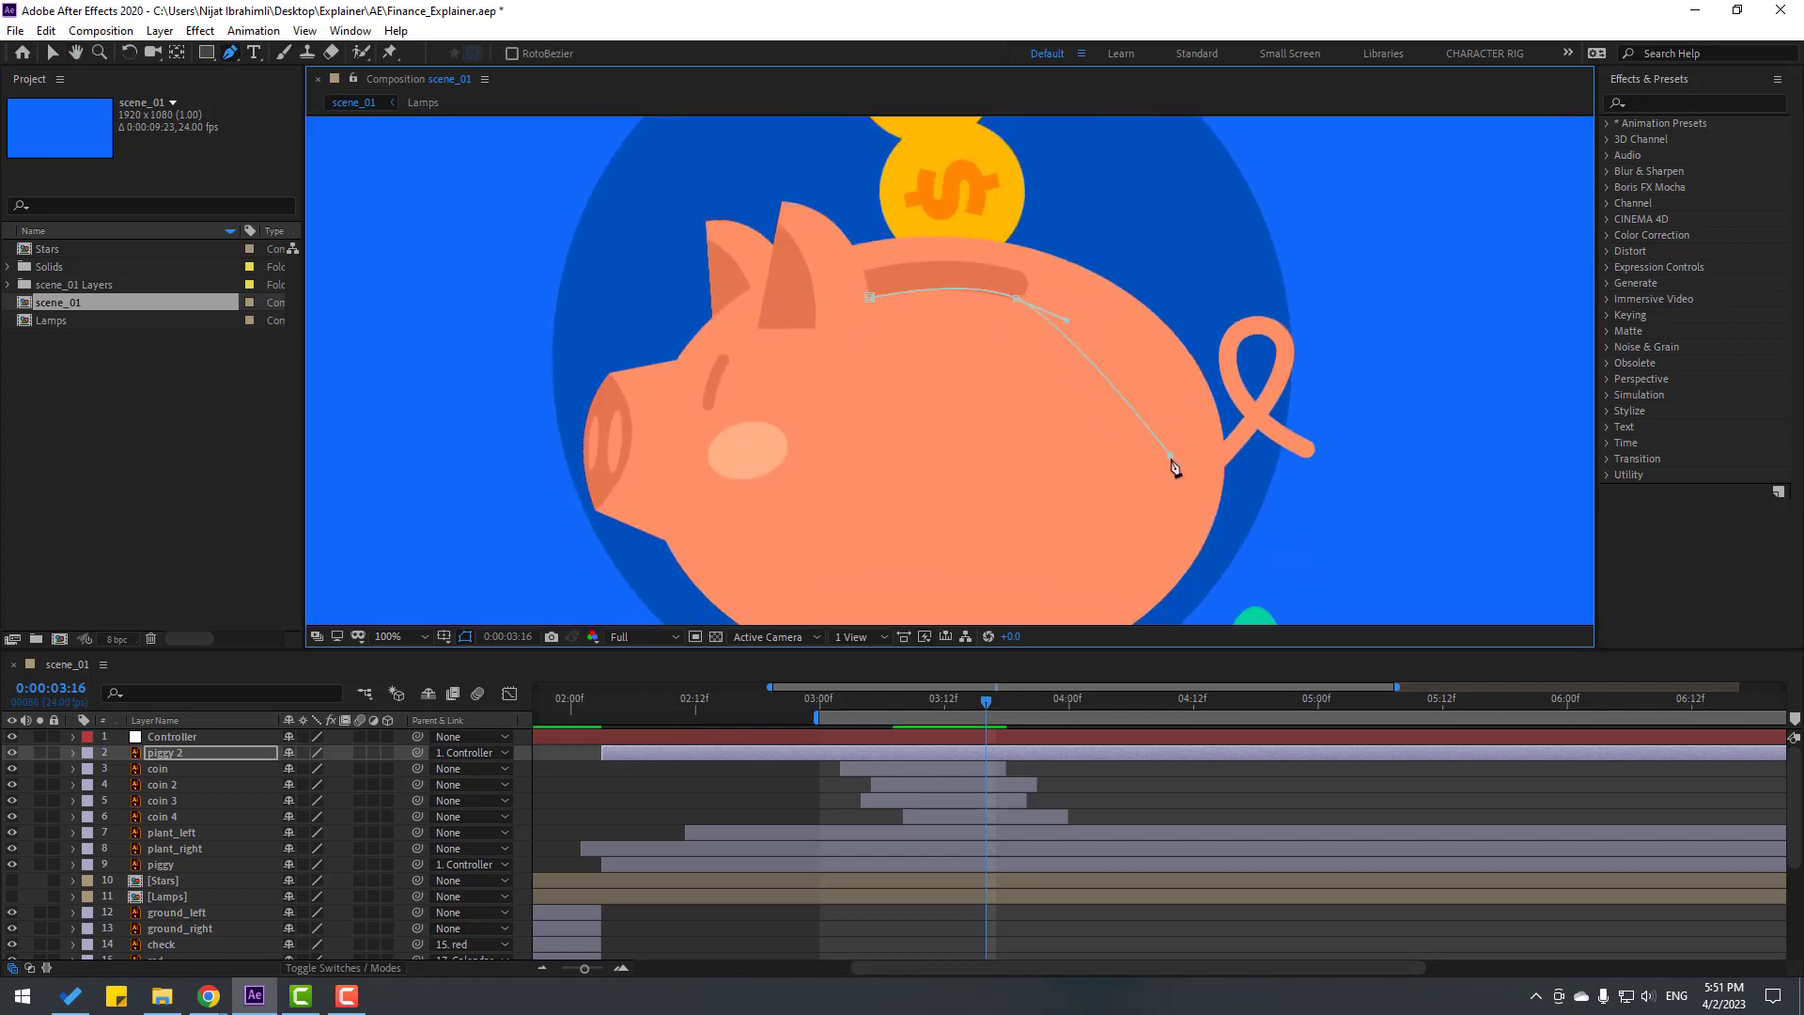
pyautogui.moveTo(1064, 547); pyautogui.dragTo(1078, 463)
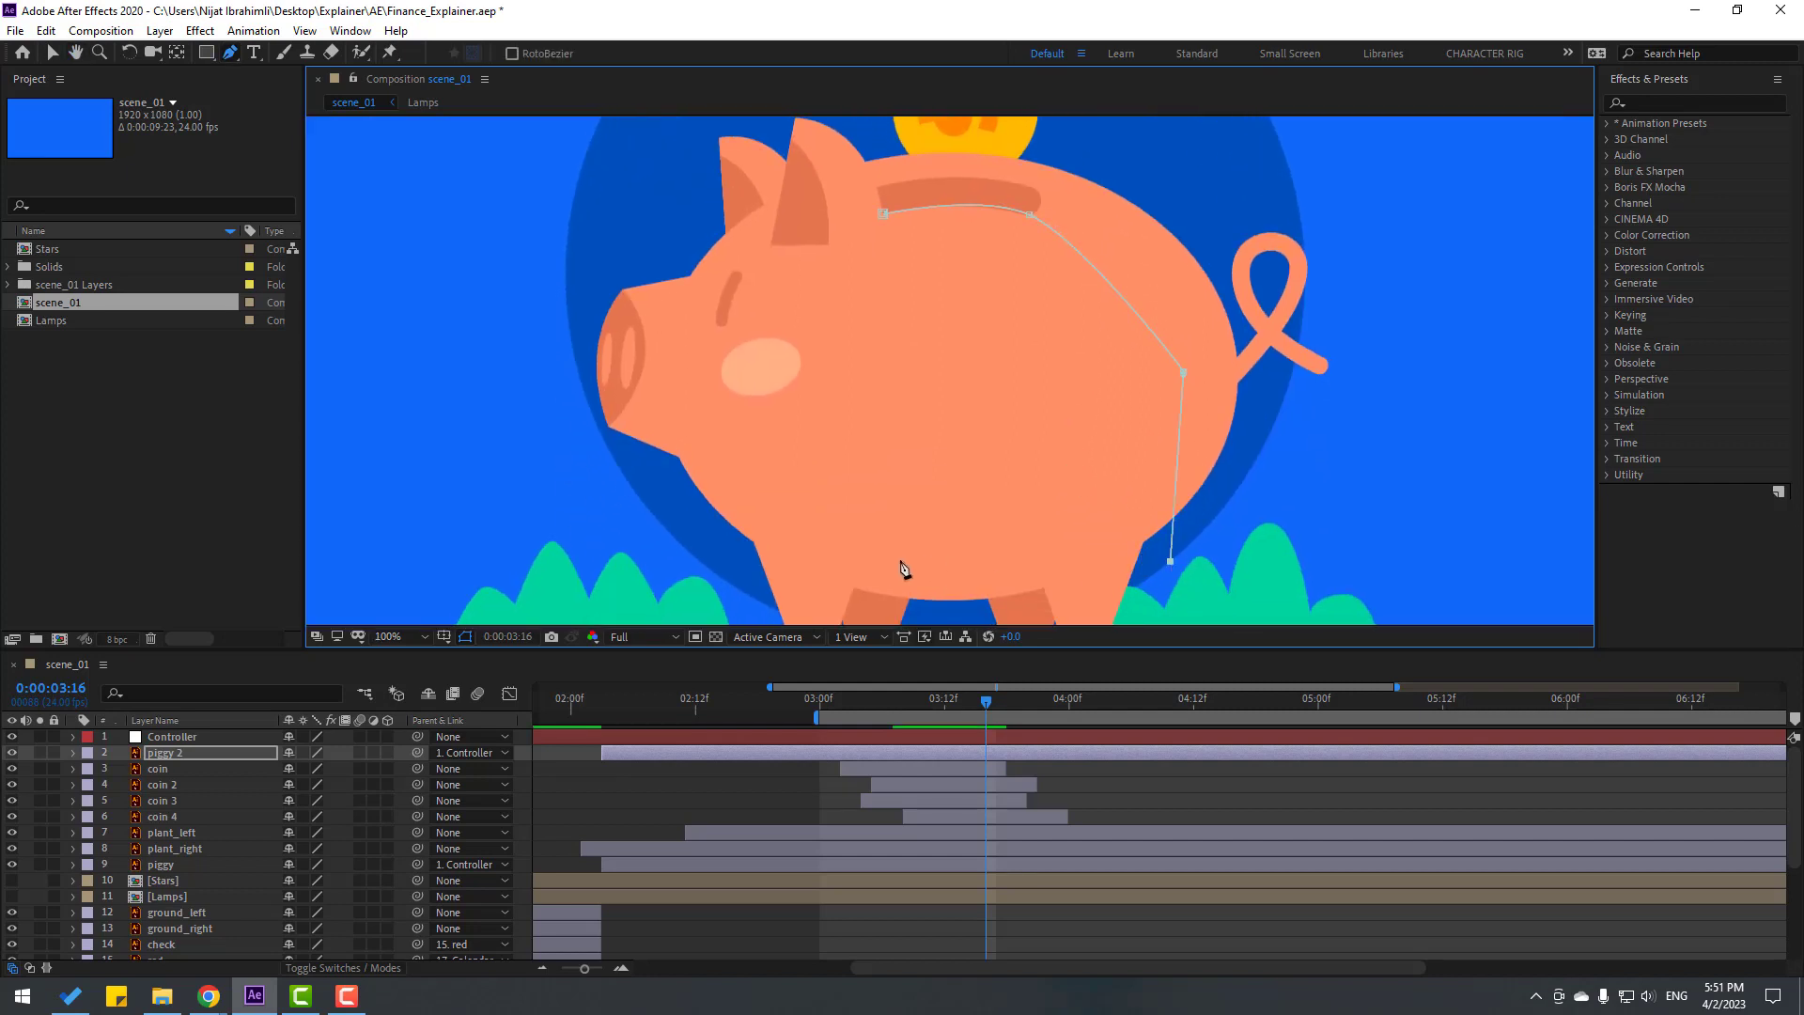
pyautogui.click(781, 320)
pyautogui.press('v')
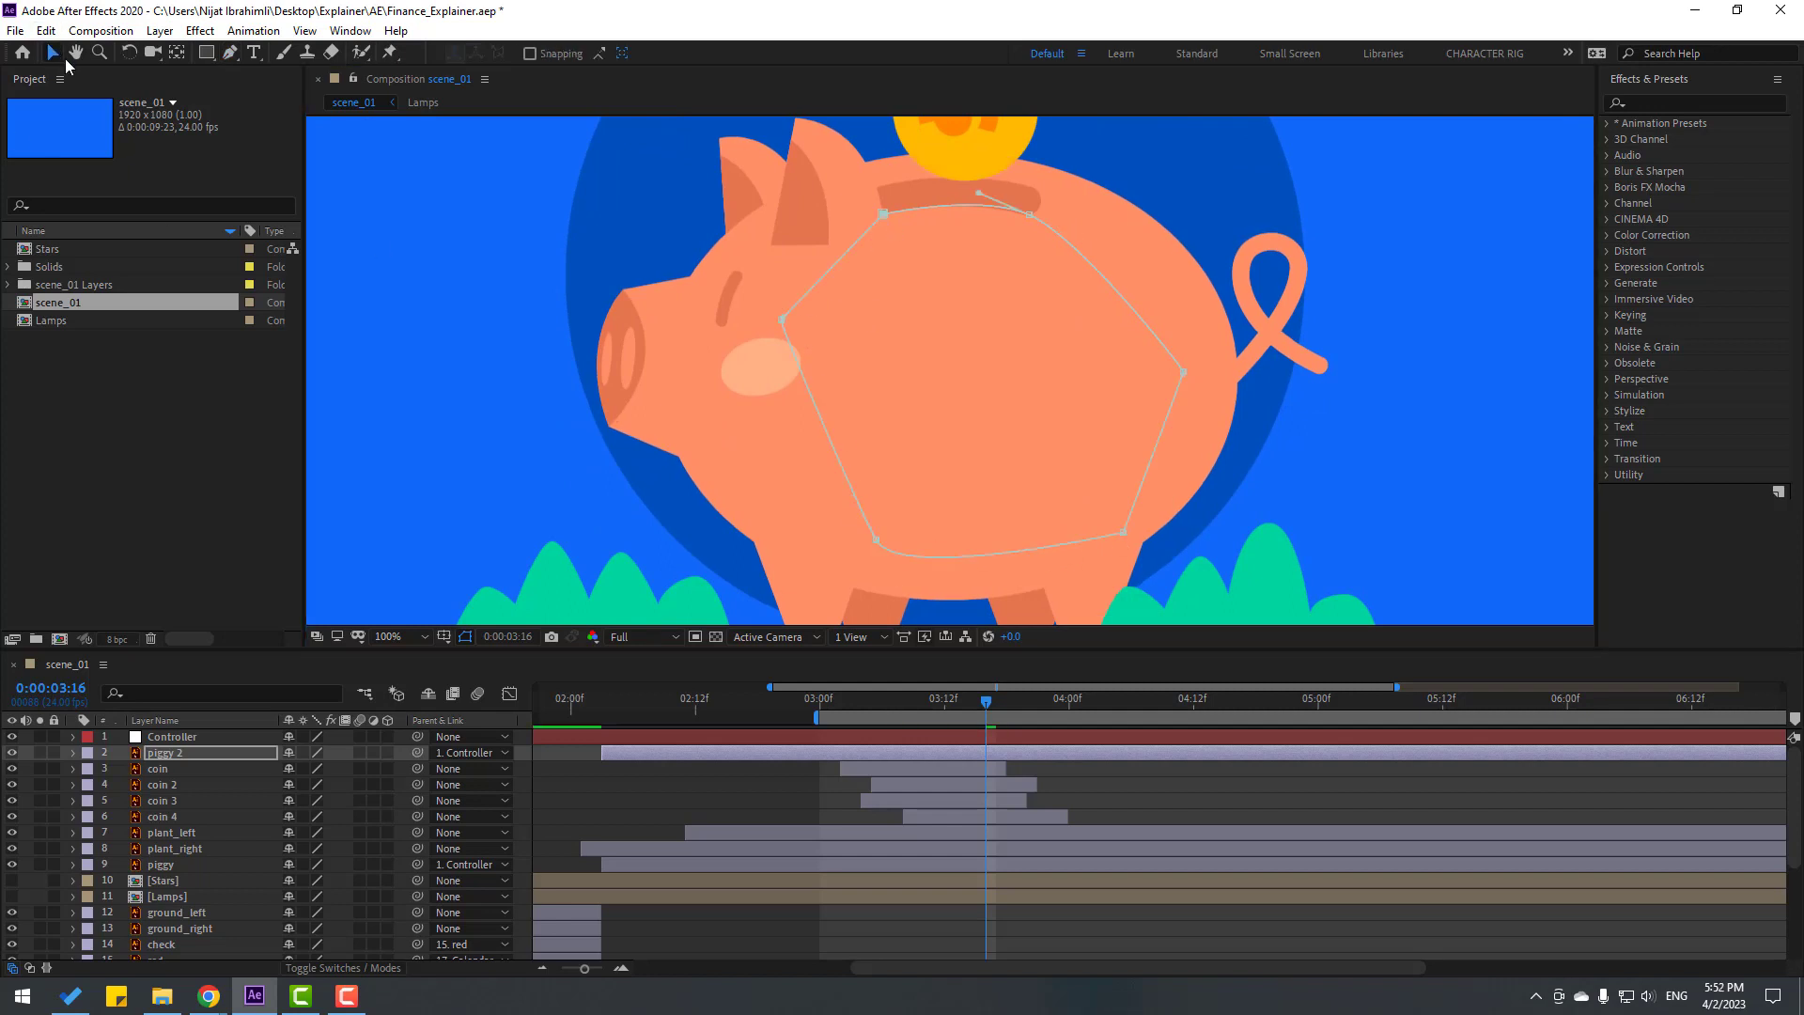
# Preview the coins dropping into the slot behind the masked piggy copy.
pyautogui.scroll(-2, 664, 503)
pyautogui.click(1116, 776)
pyautogui.press('space')
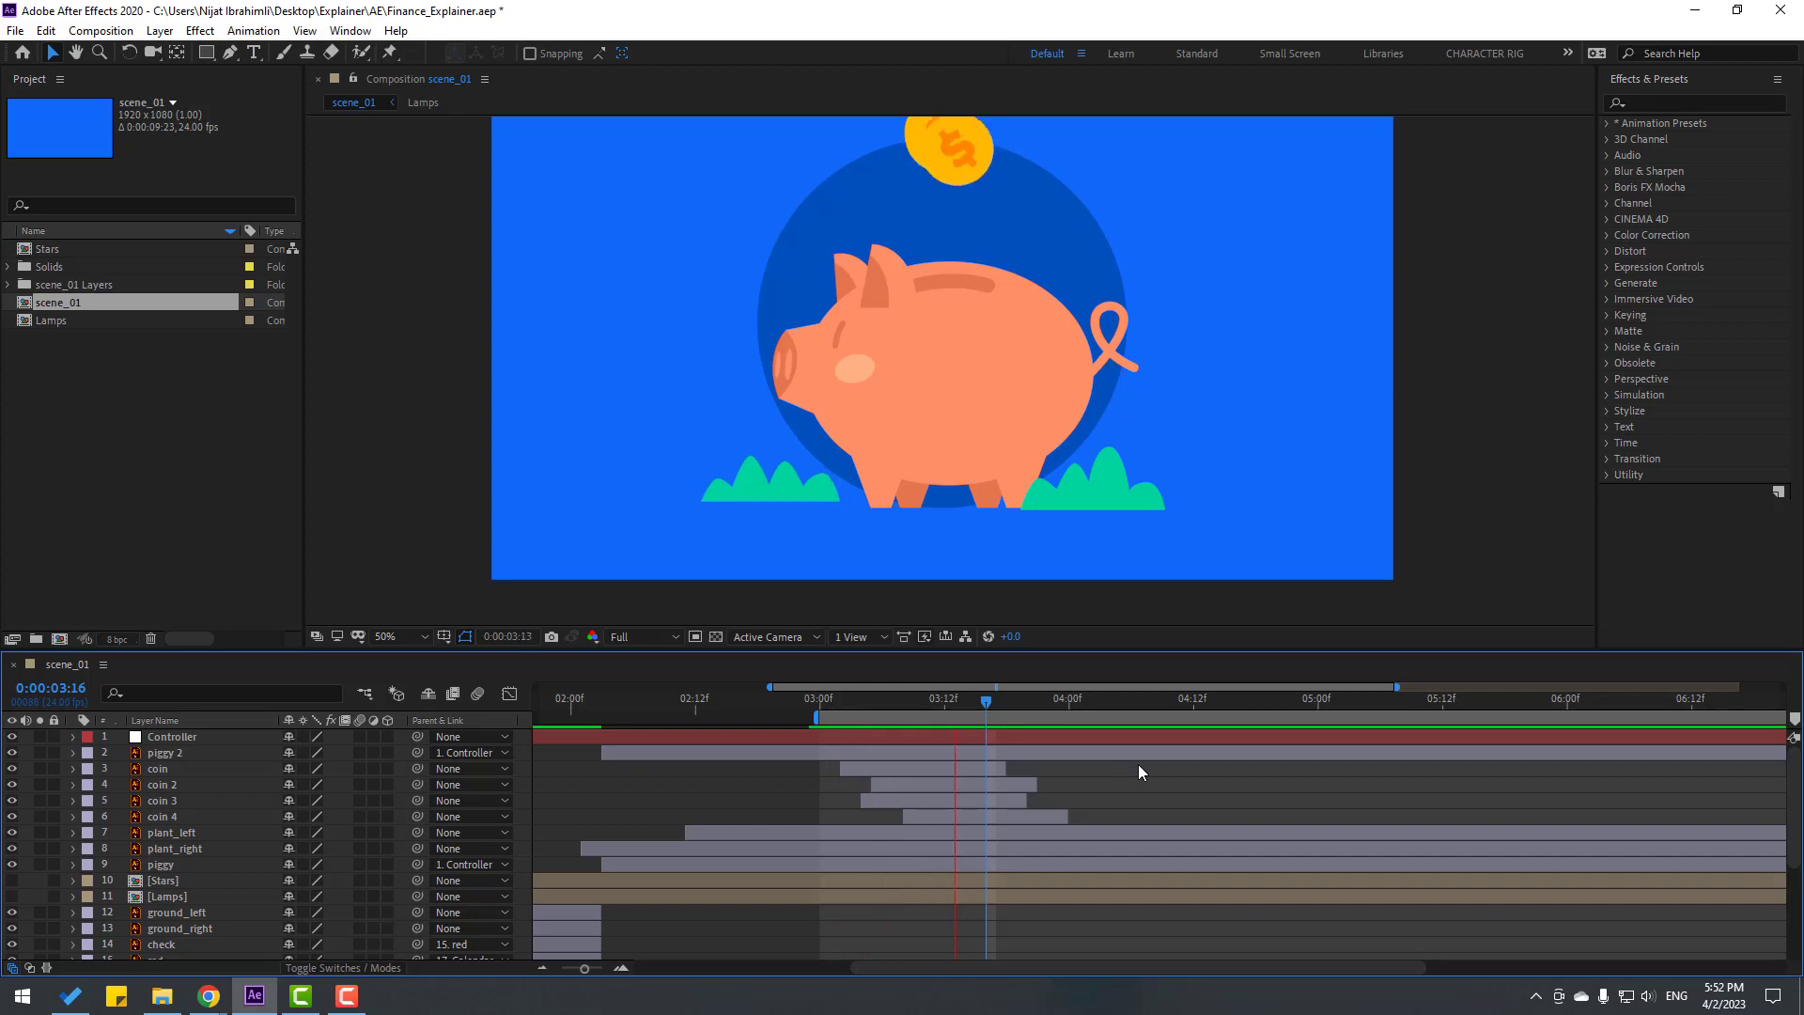
pyautogui.press('space')
pyautogui.press('space')
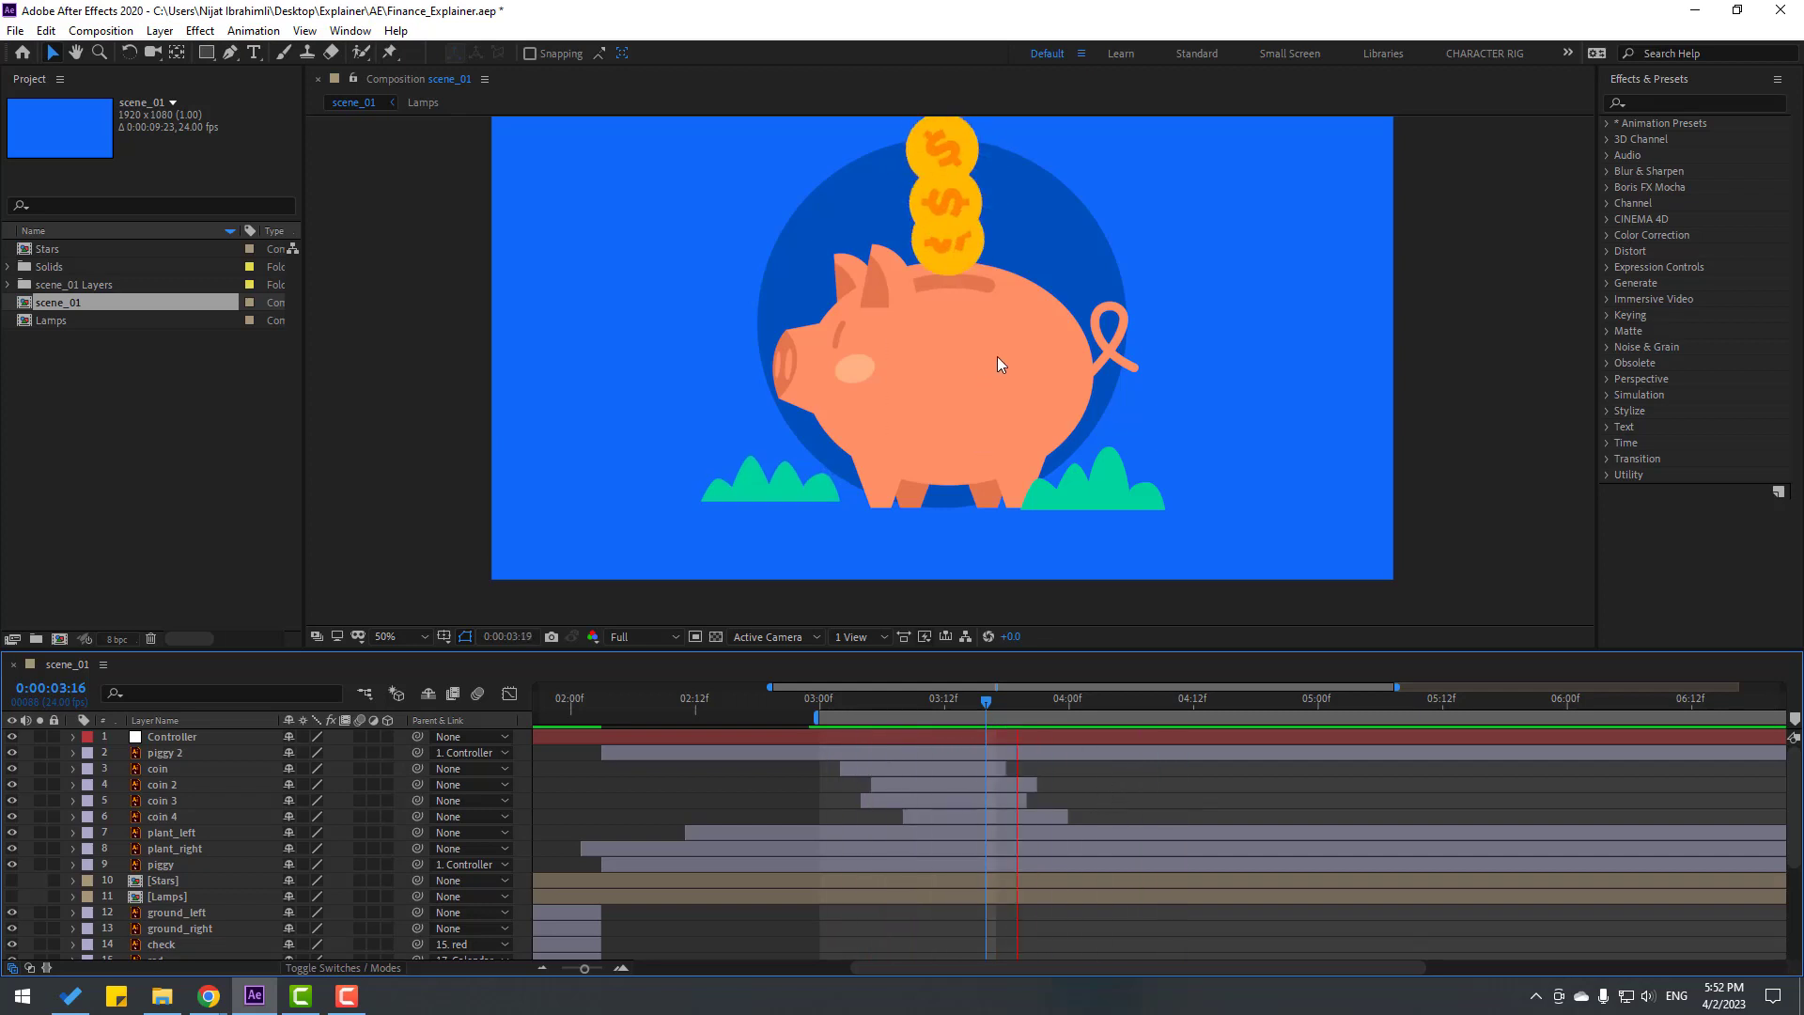
# Adjust piggy 2's mask point at the slot's lower-right end while checking 0:00:03:17, and preview the result.
pyautogui.scroll(4, 1037, 561)
pyautogui.scroll(1, 994, 488)
pyautogui.moveTo(973, 319); pyautogui.dragTo(886, 577)
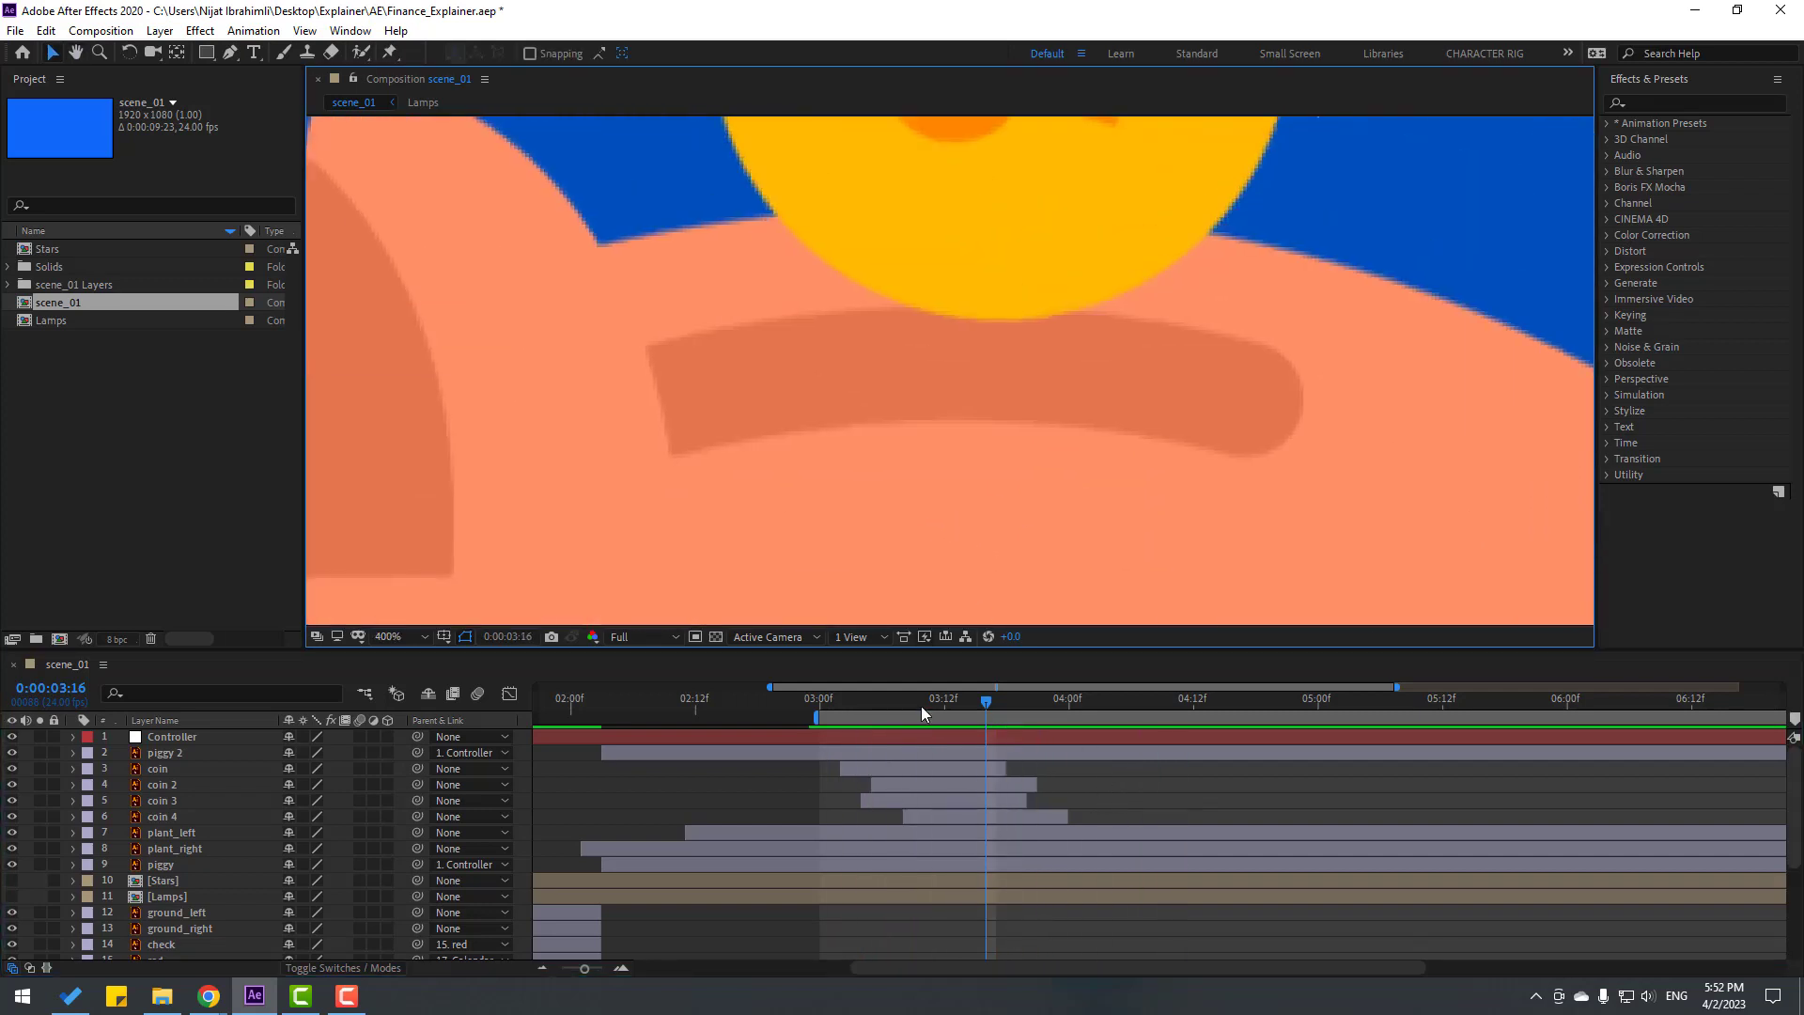
pyautogui.moveTo(879, 711); pyautogui.dragTo(1006, 717)
pyautogui.click(1152, 441)
pyautogui.press('pageup')
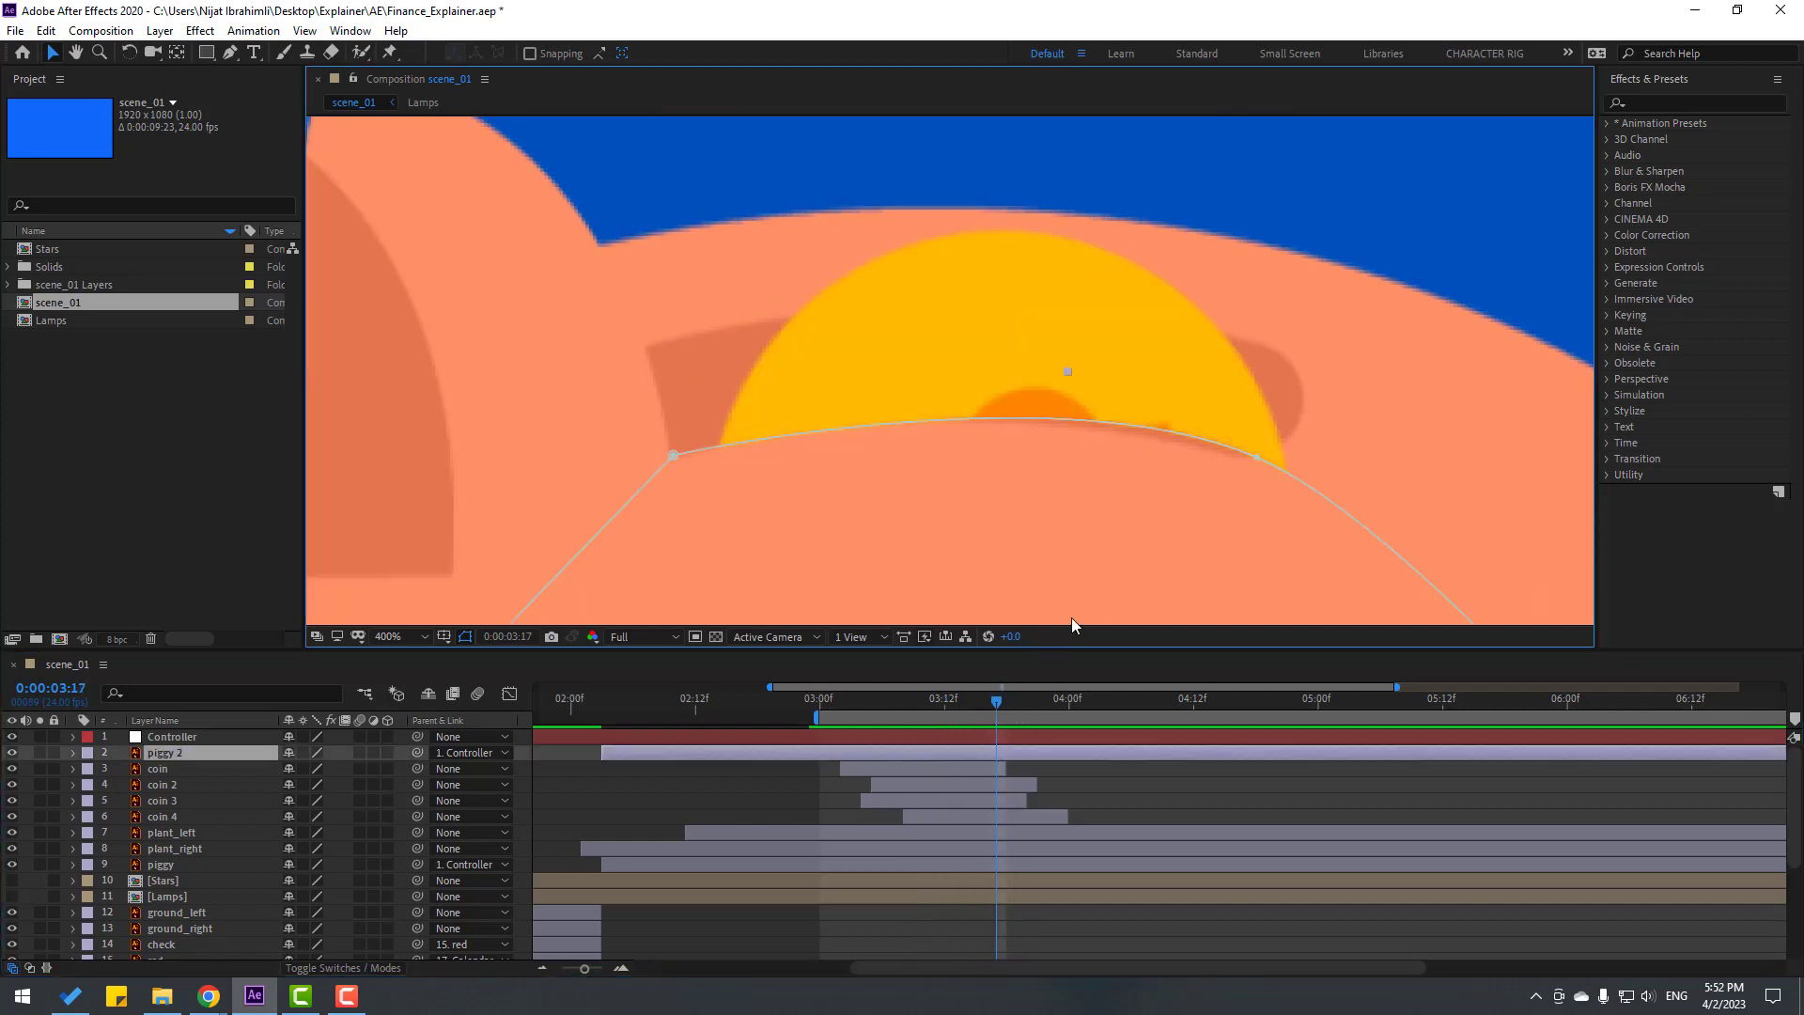
pyautogui.click(1253, 461)
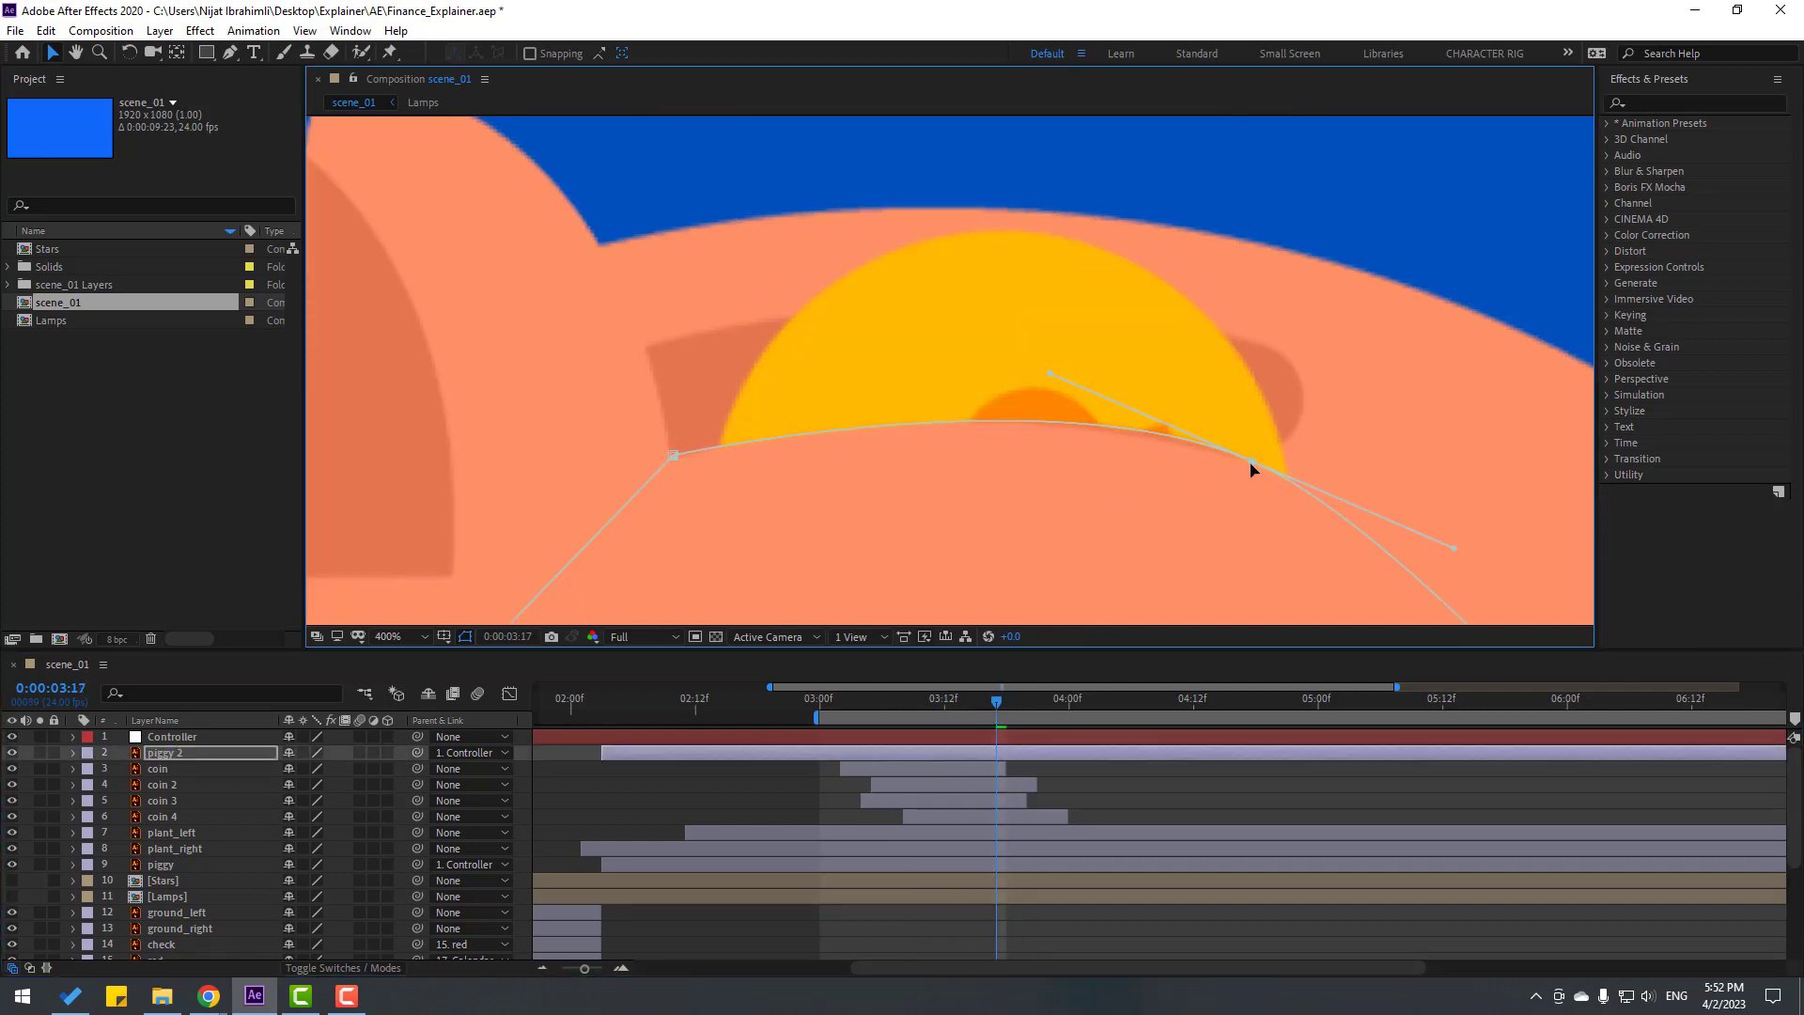
pyautogui.scroll(-6, 1115, 394)
pyautogui.press('space')
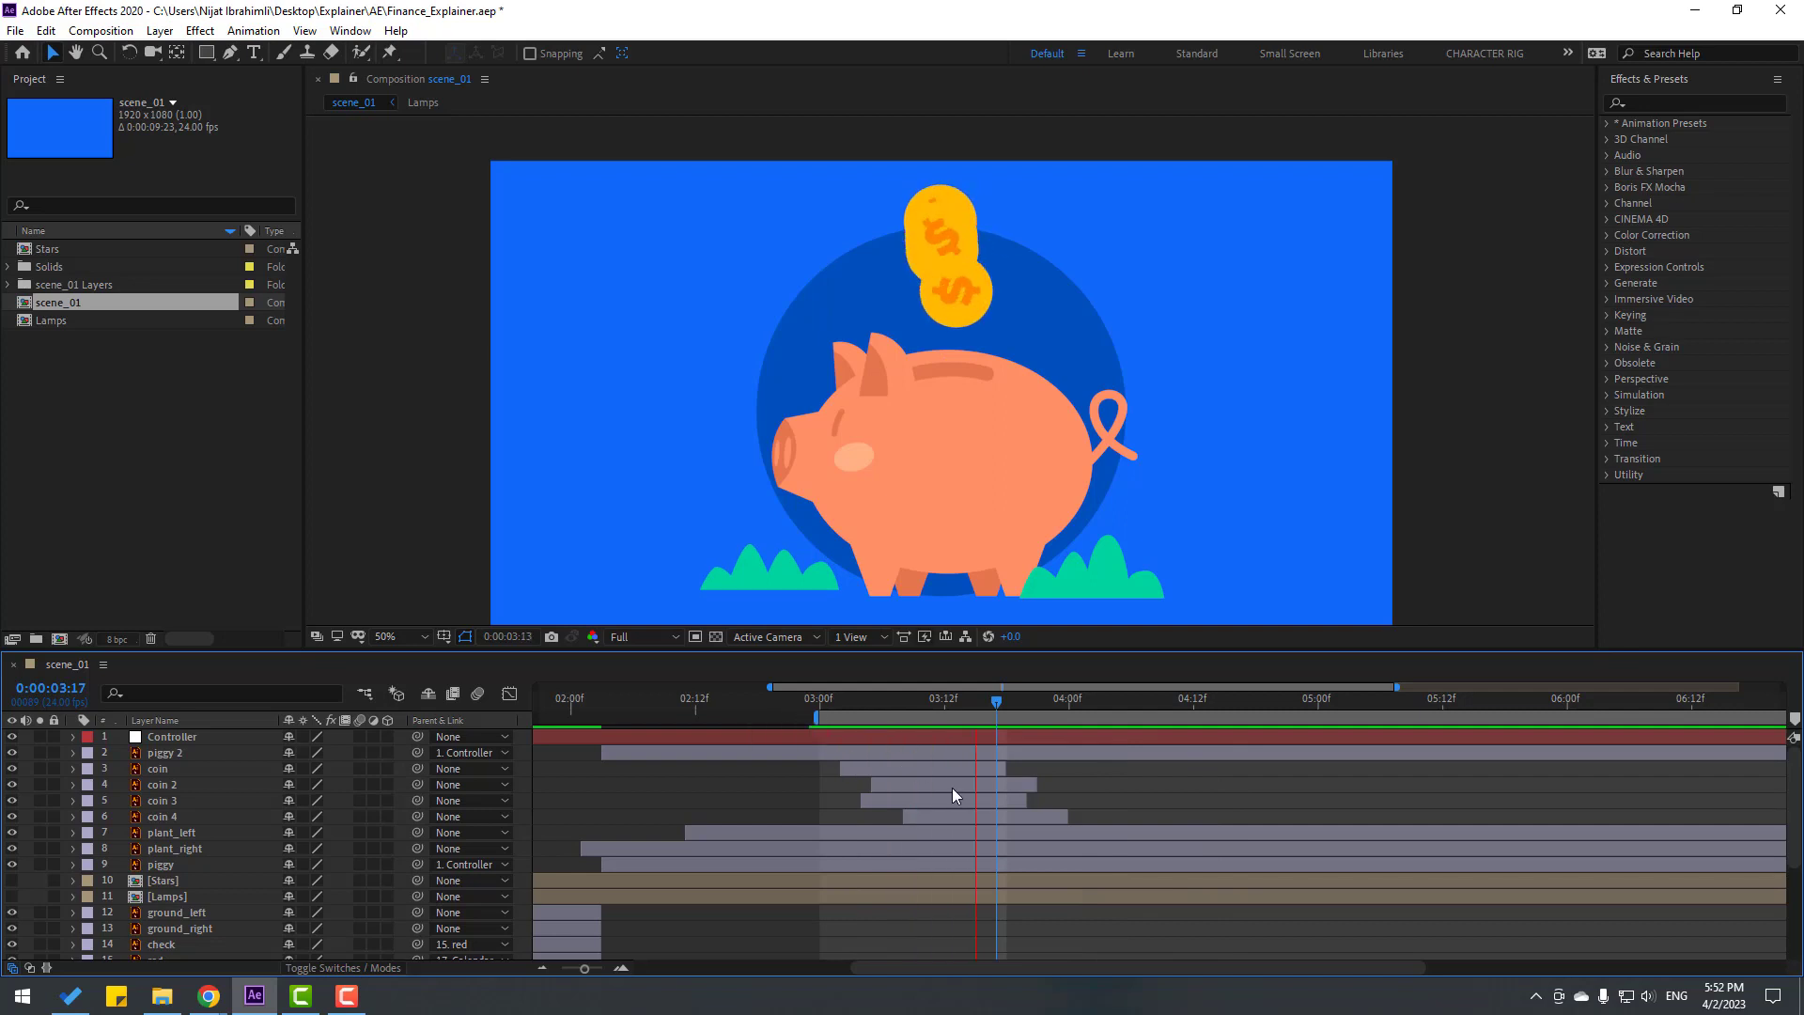
pyautogui.press('space')
# Set the work area from the start of the composition to 0:00:04:12 and preview the whole scene.
pyautogui.press('-')
pyautogui.press('-')
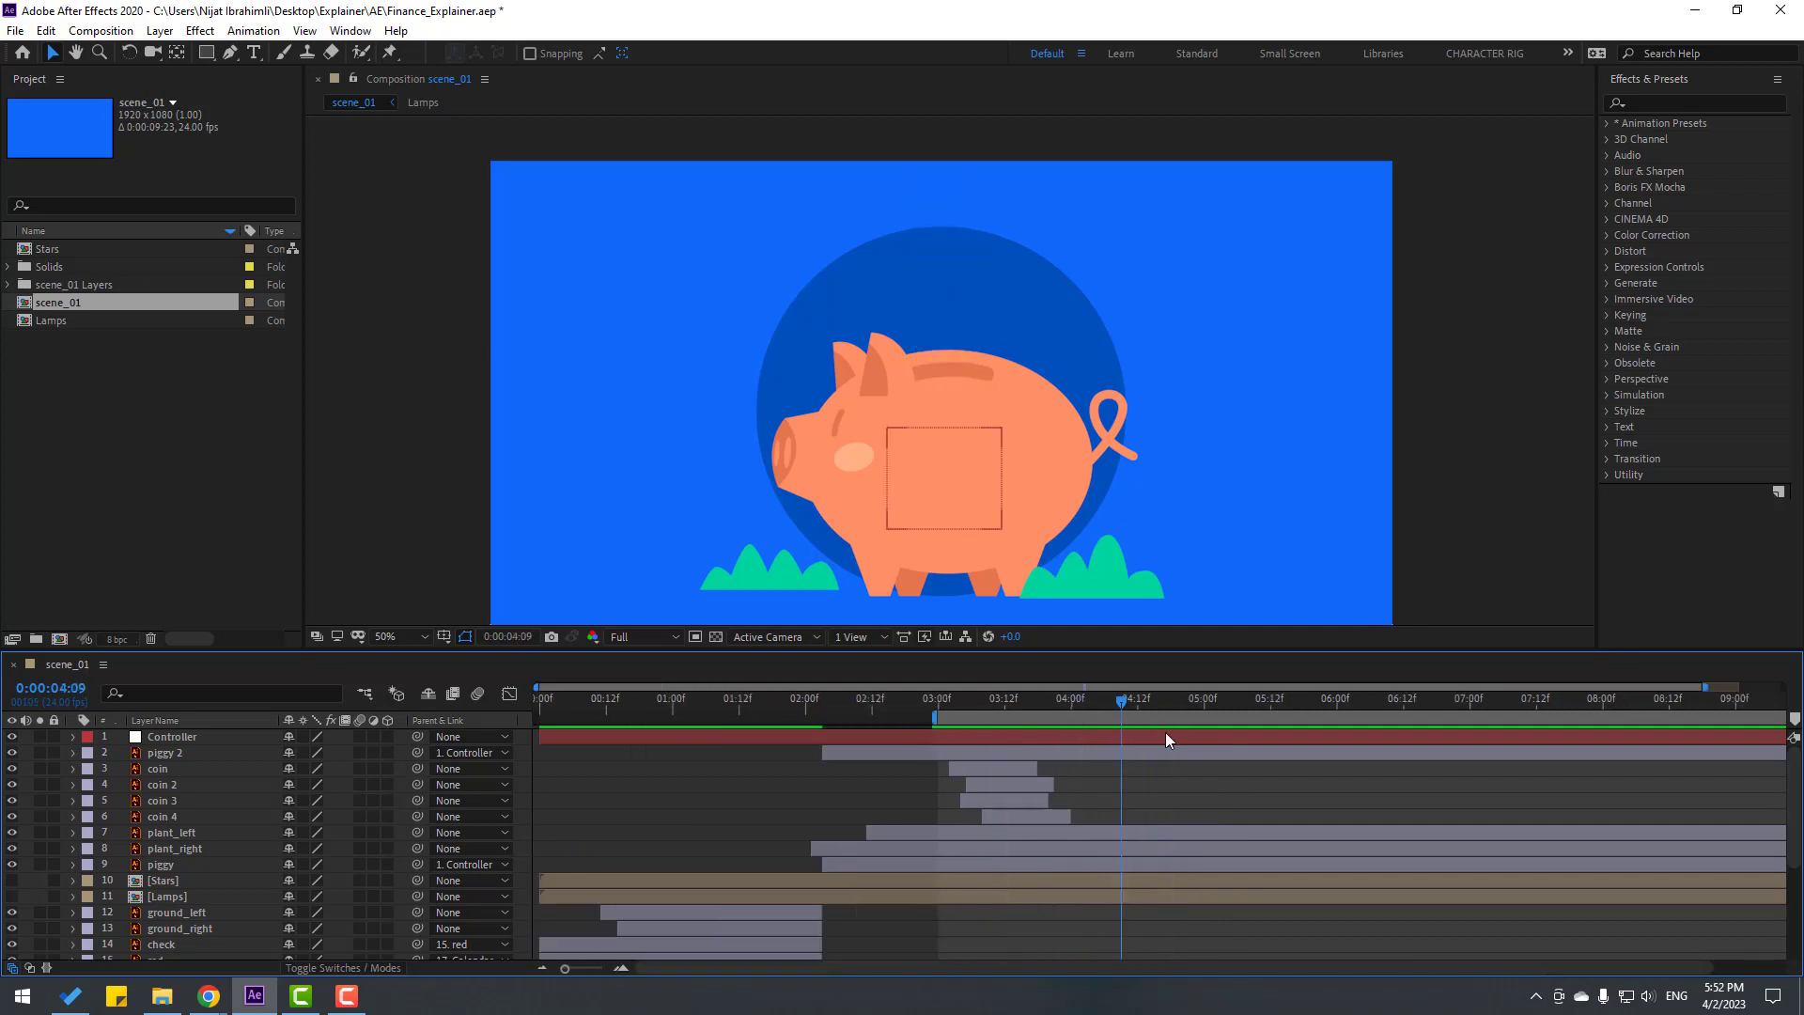
pyautogui.click(1080, 702)
pyautogui.press('n')
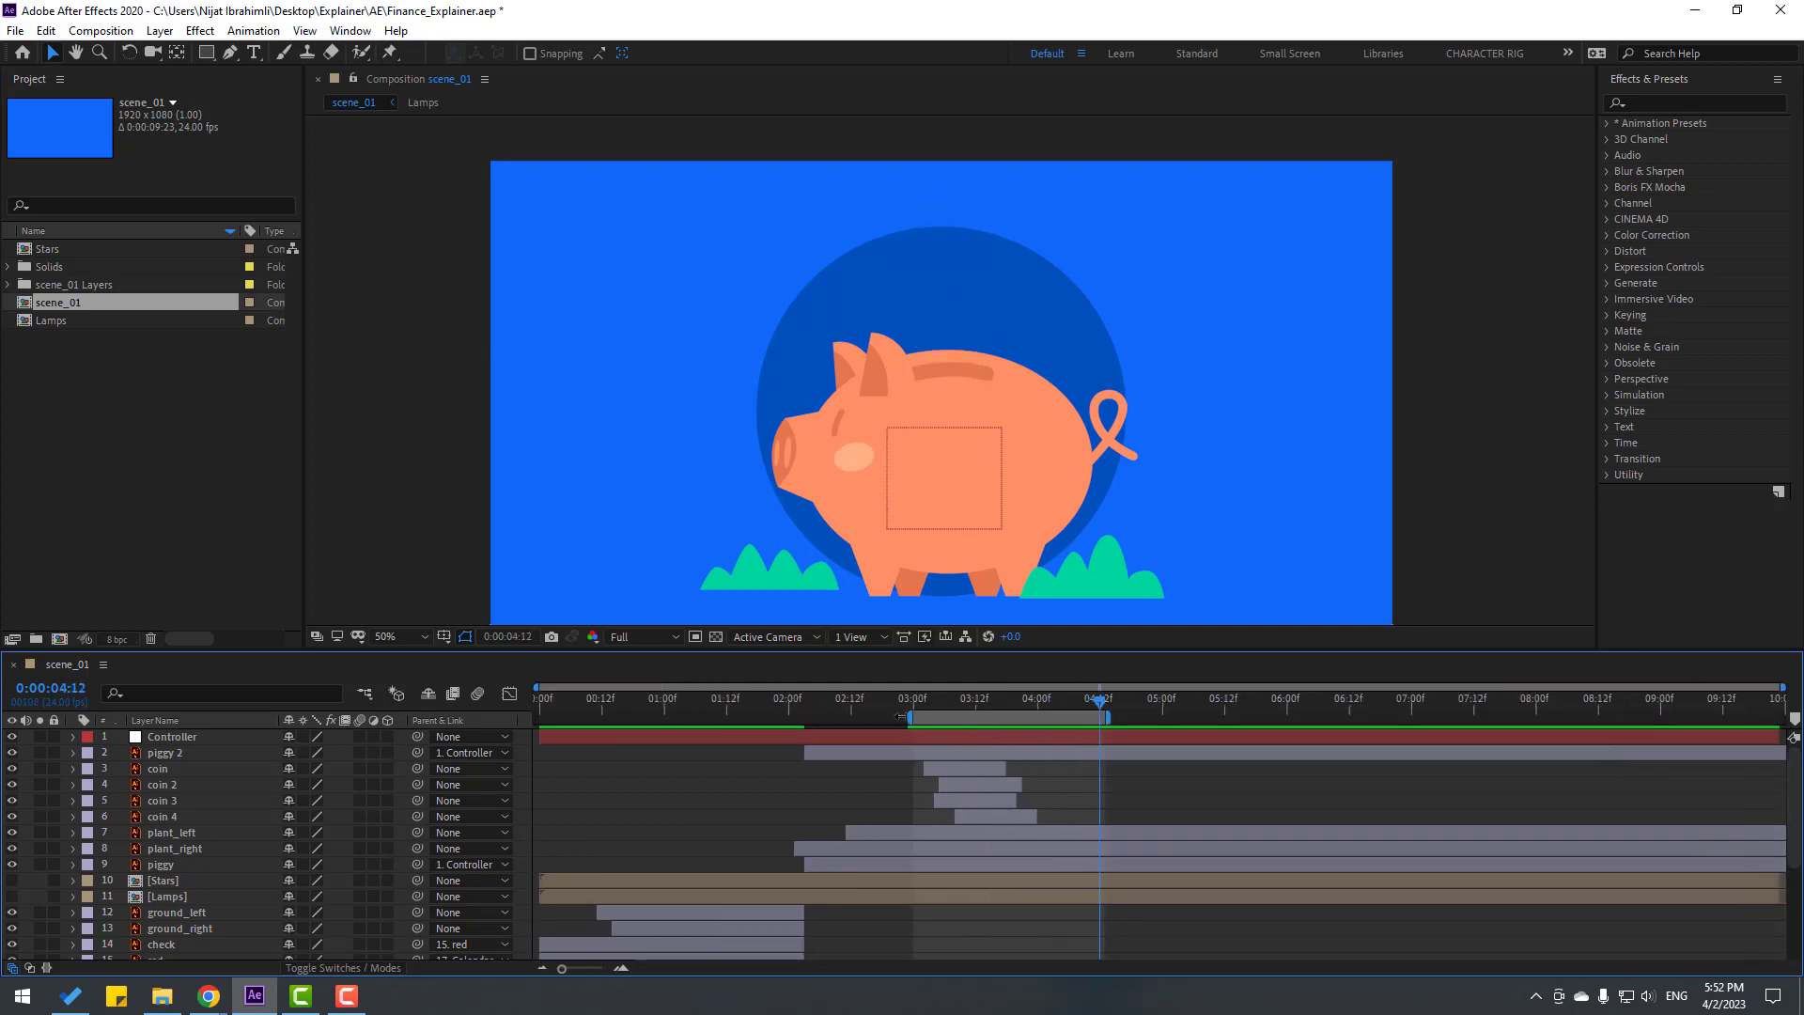
pyautogui.moveTo(909, 716); pyautogui.dragTo(537, 716)
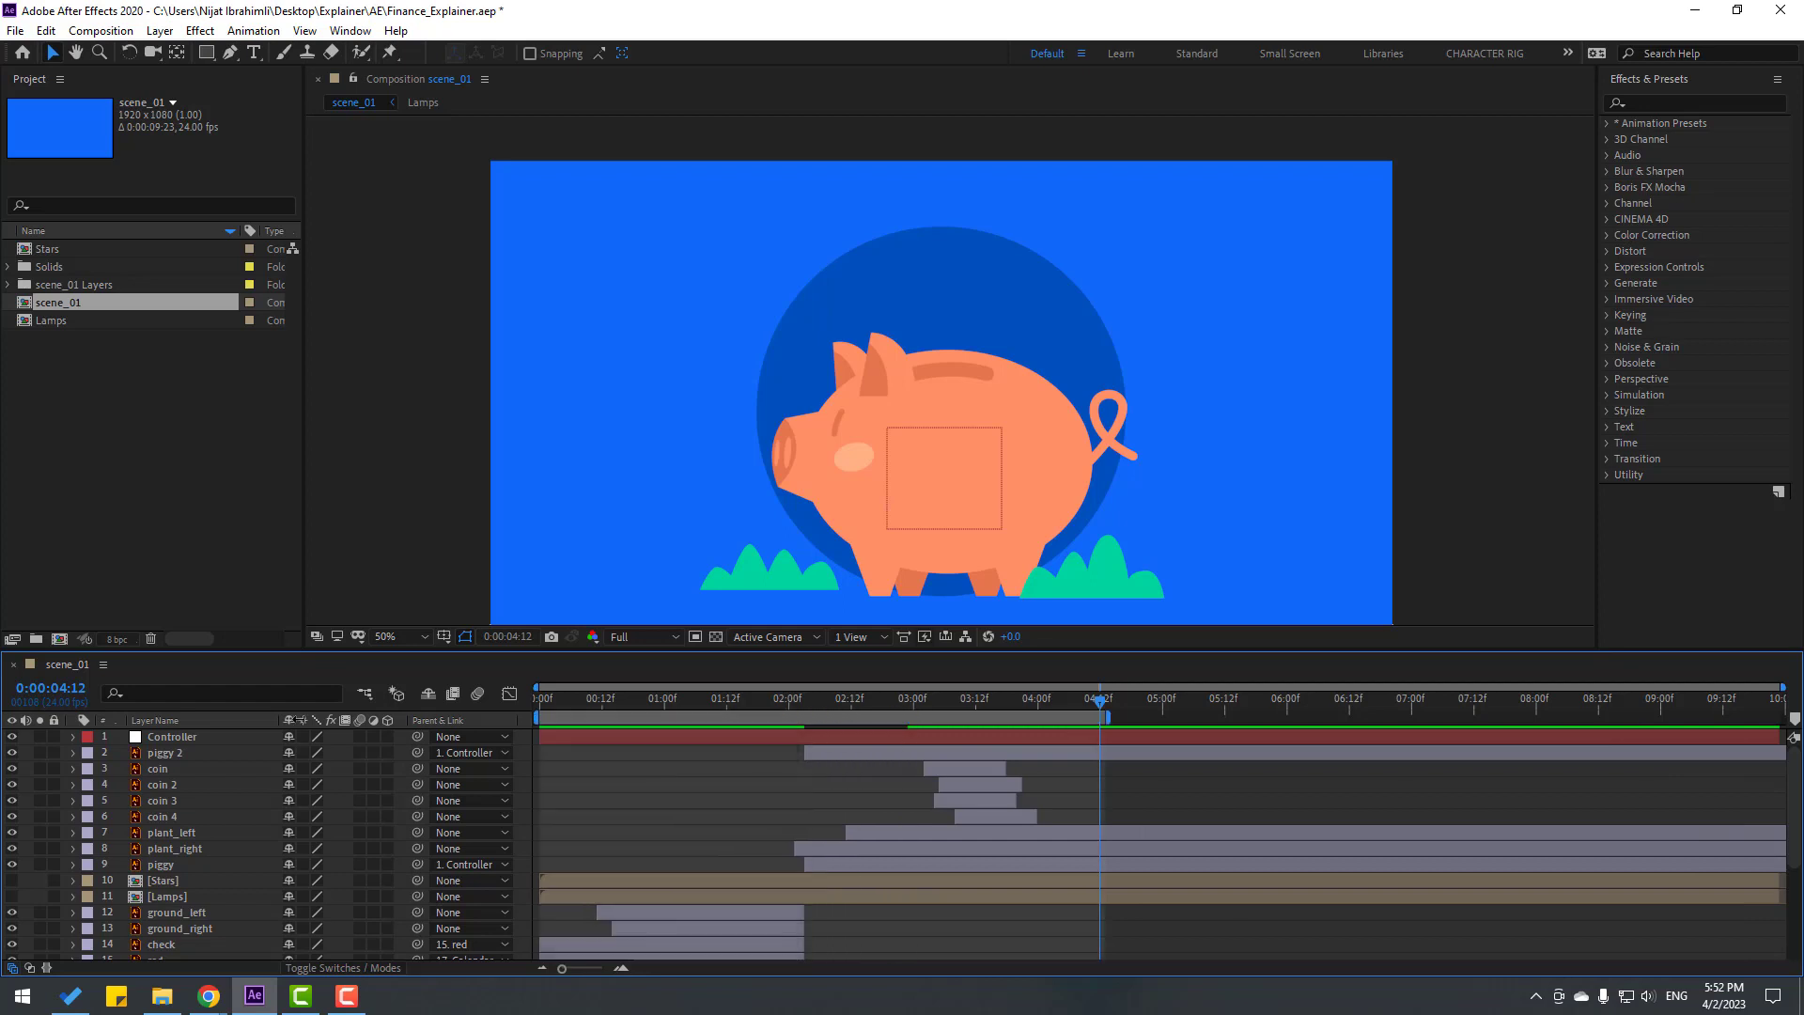
pyautogui.press('space')
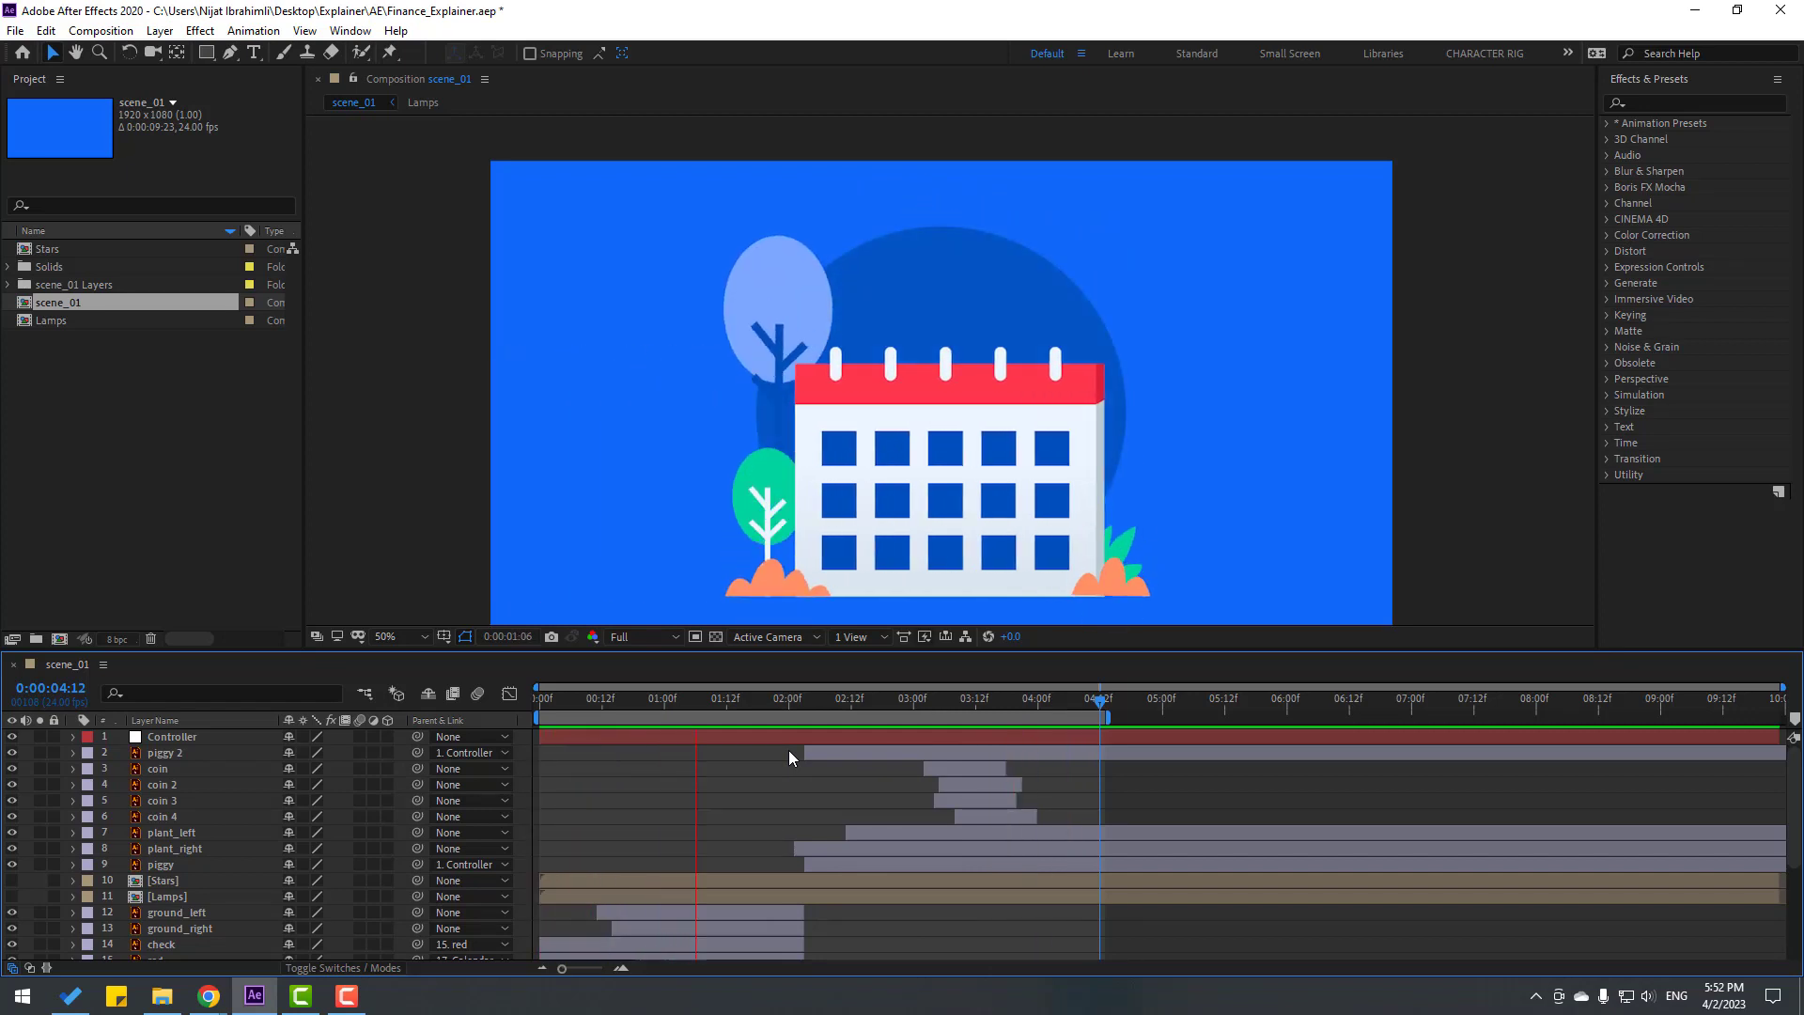
# Keyframe the Controller's position to hold at 0:00:04:01 and slide out to X 2296 at 0:00:04:17.
pyautogui.moveTo(1080, 711)
pyautogui.mouseDown()
pyautogui.moveTo(1035, 740)
pyautogui.moveTo(1053, 704)
pyautogui.mouseUp()
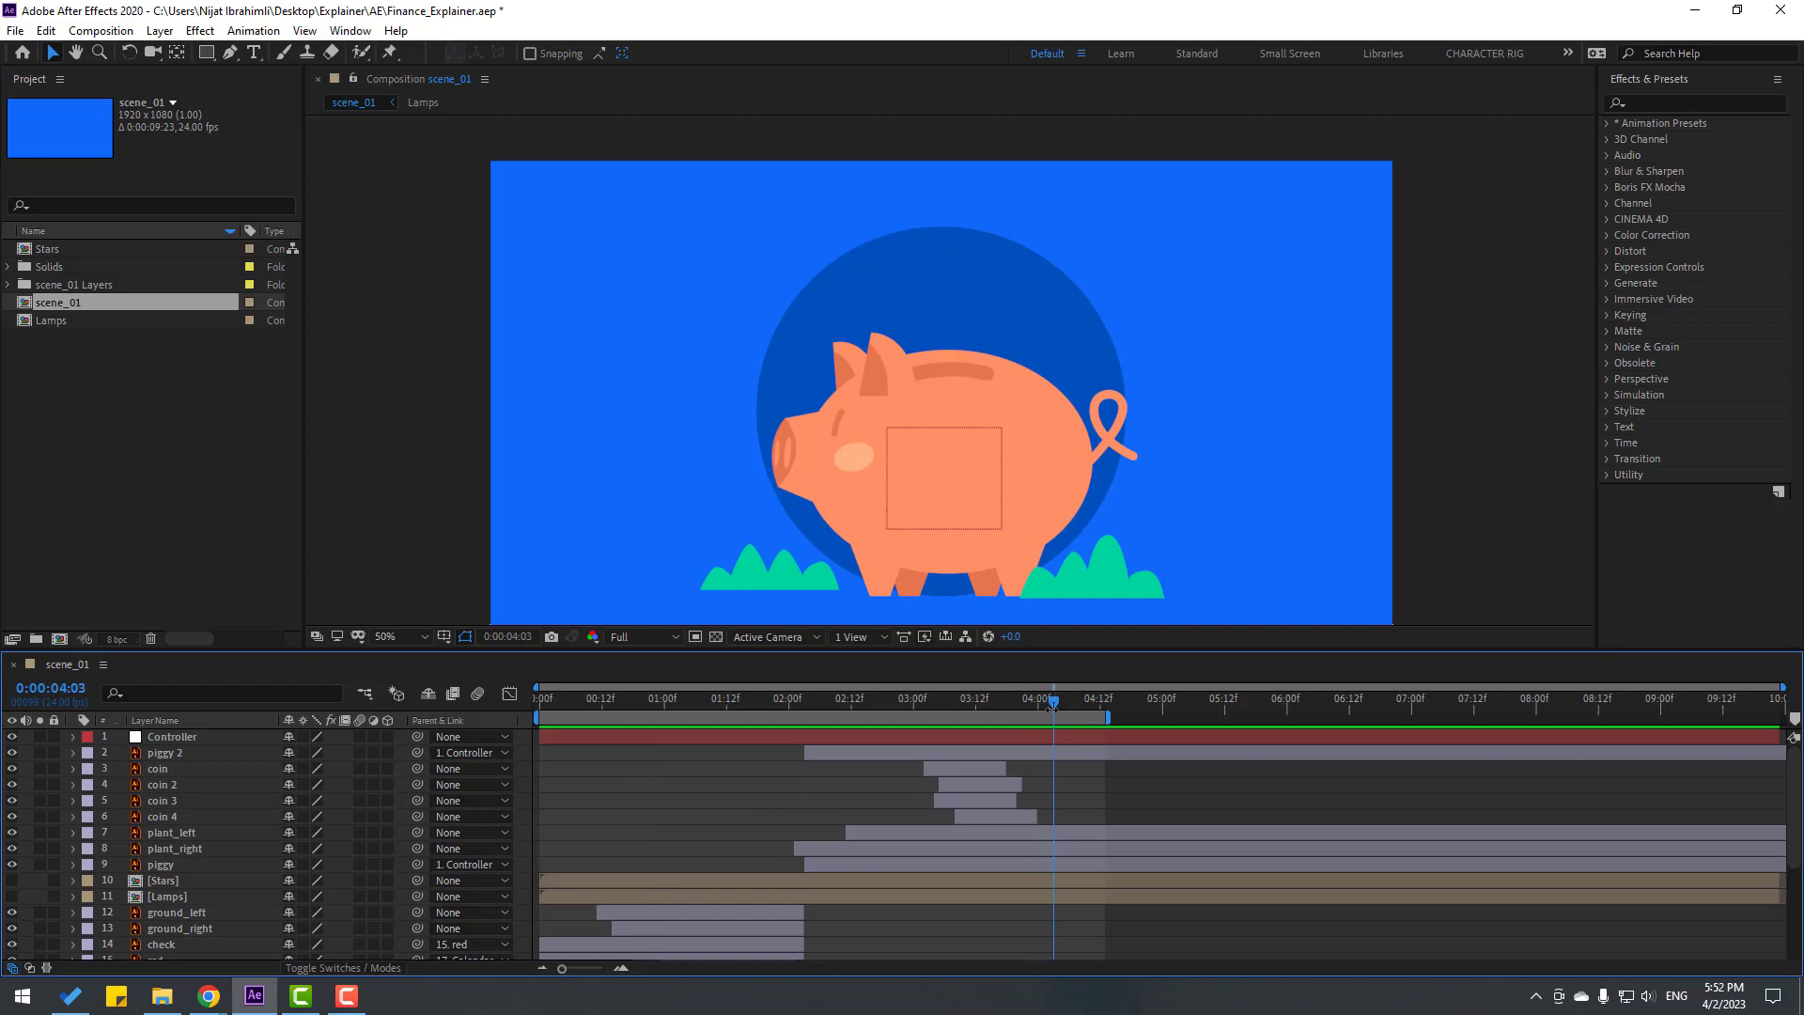
pyautogui.click(947, 477)
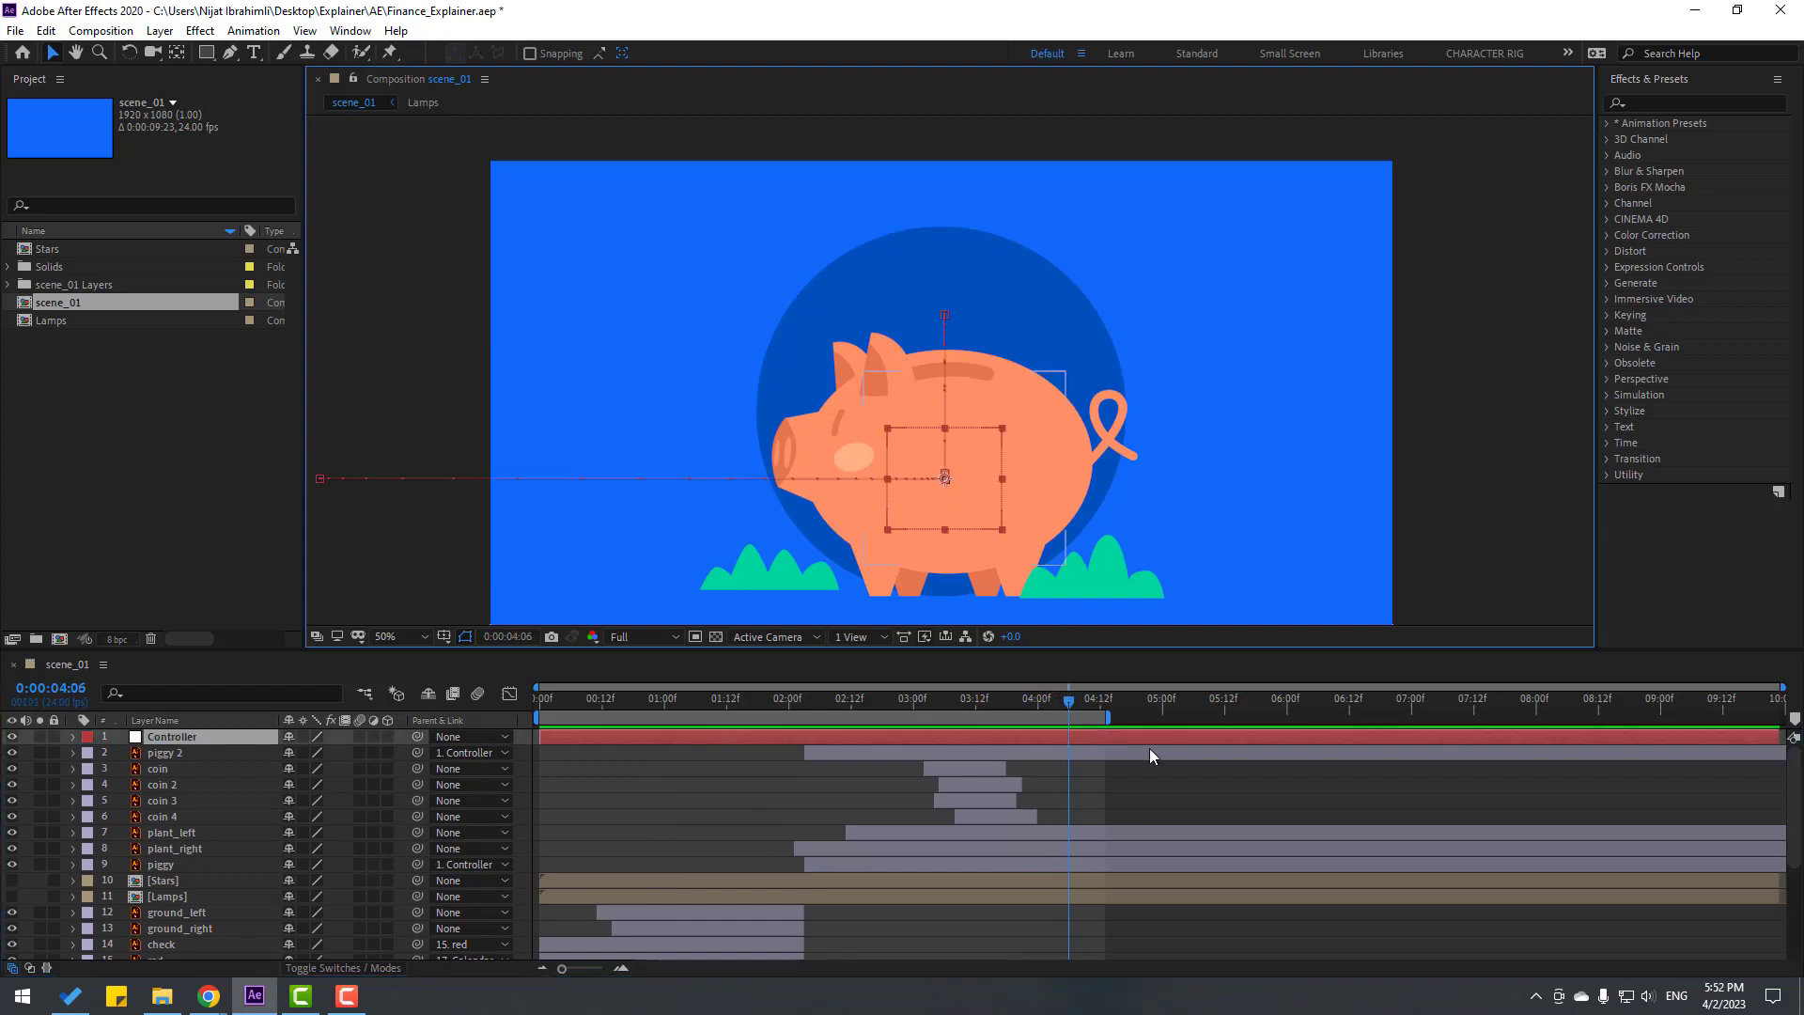
pyautogui.moveTo(1033, 700)
pyautogui.mouseDown()
pyautogui.moveTo(1000, 707)
pyautogui.moveTo(1040, 706)
pyautogui.mouseUp()
pyautogui.press('p')
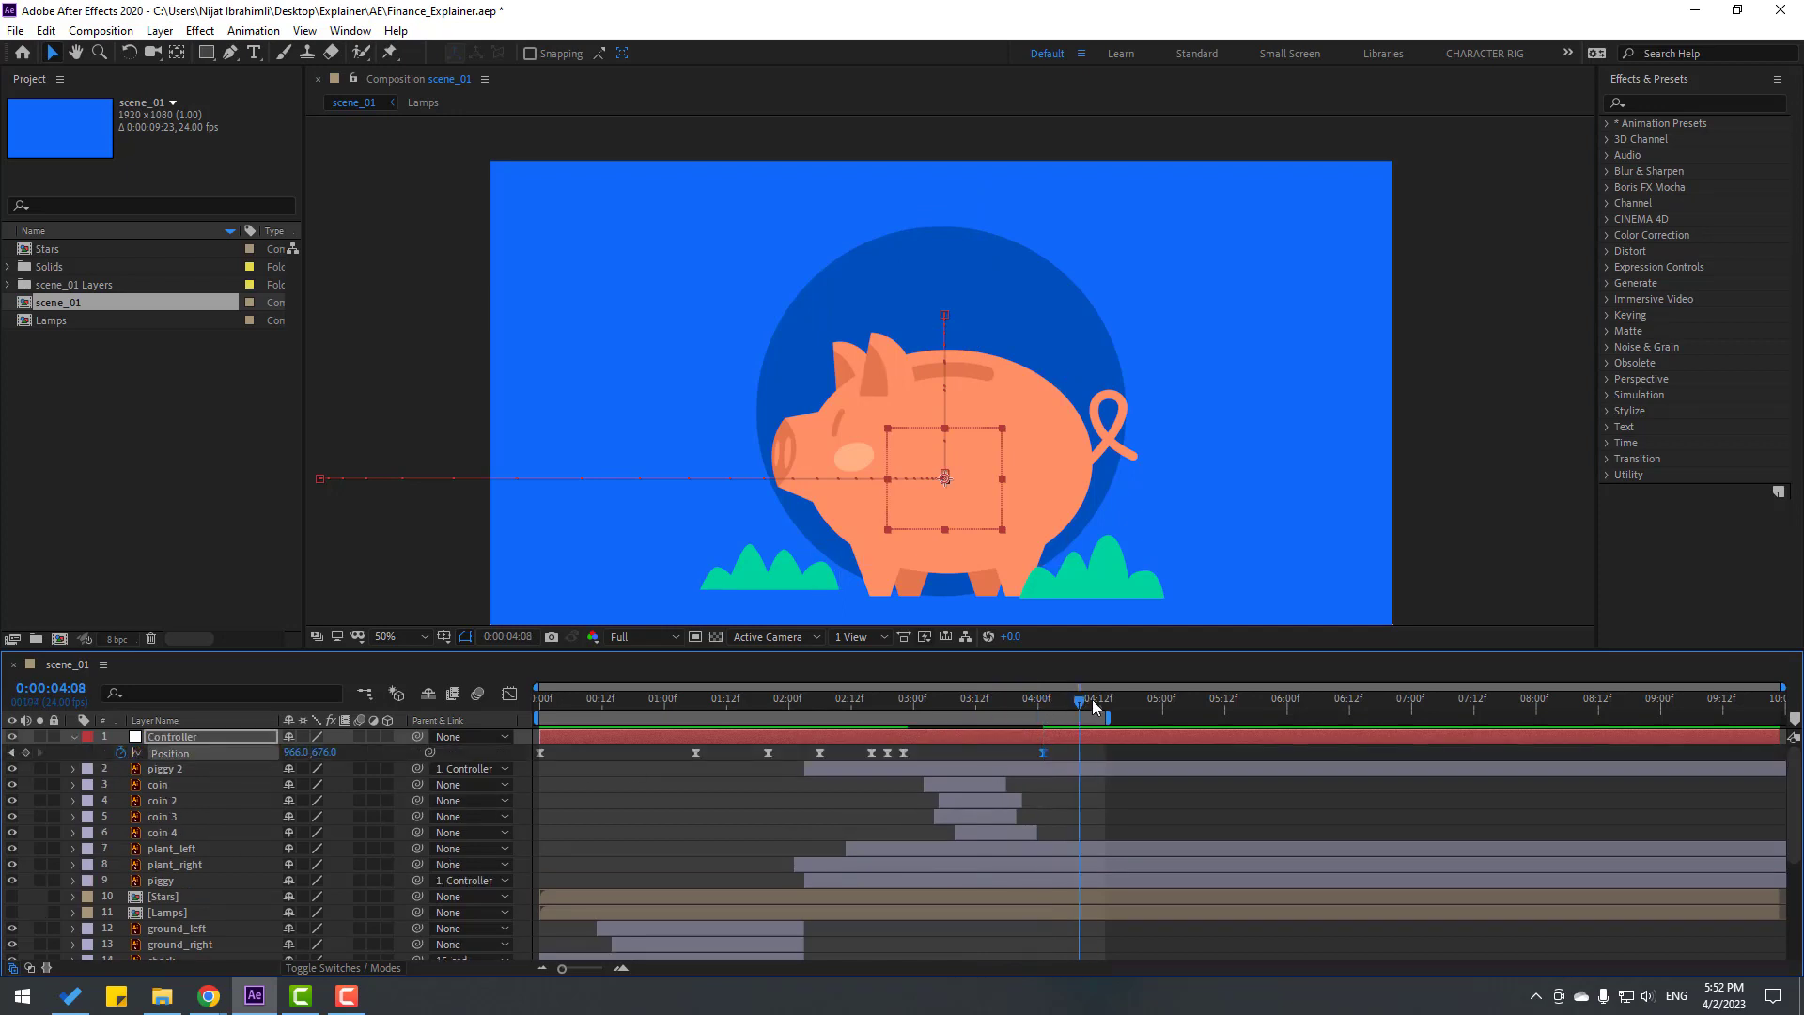
pyautogui.moveTo(1120, 705); pyautogui.dragTo(1125, 706)
pyautogui.moveTo(310, 753); pyautogui.dragTo(1467, 674)
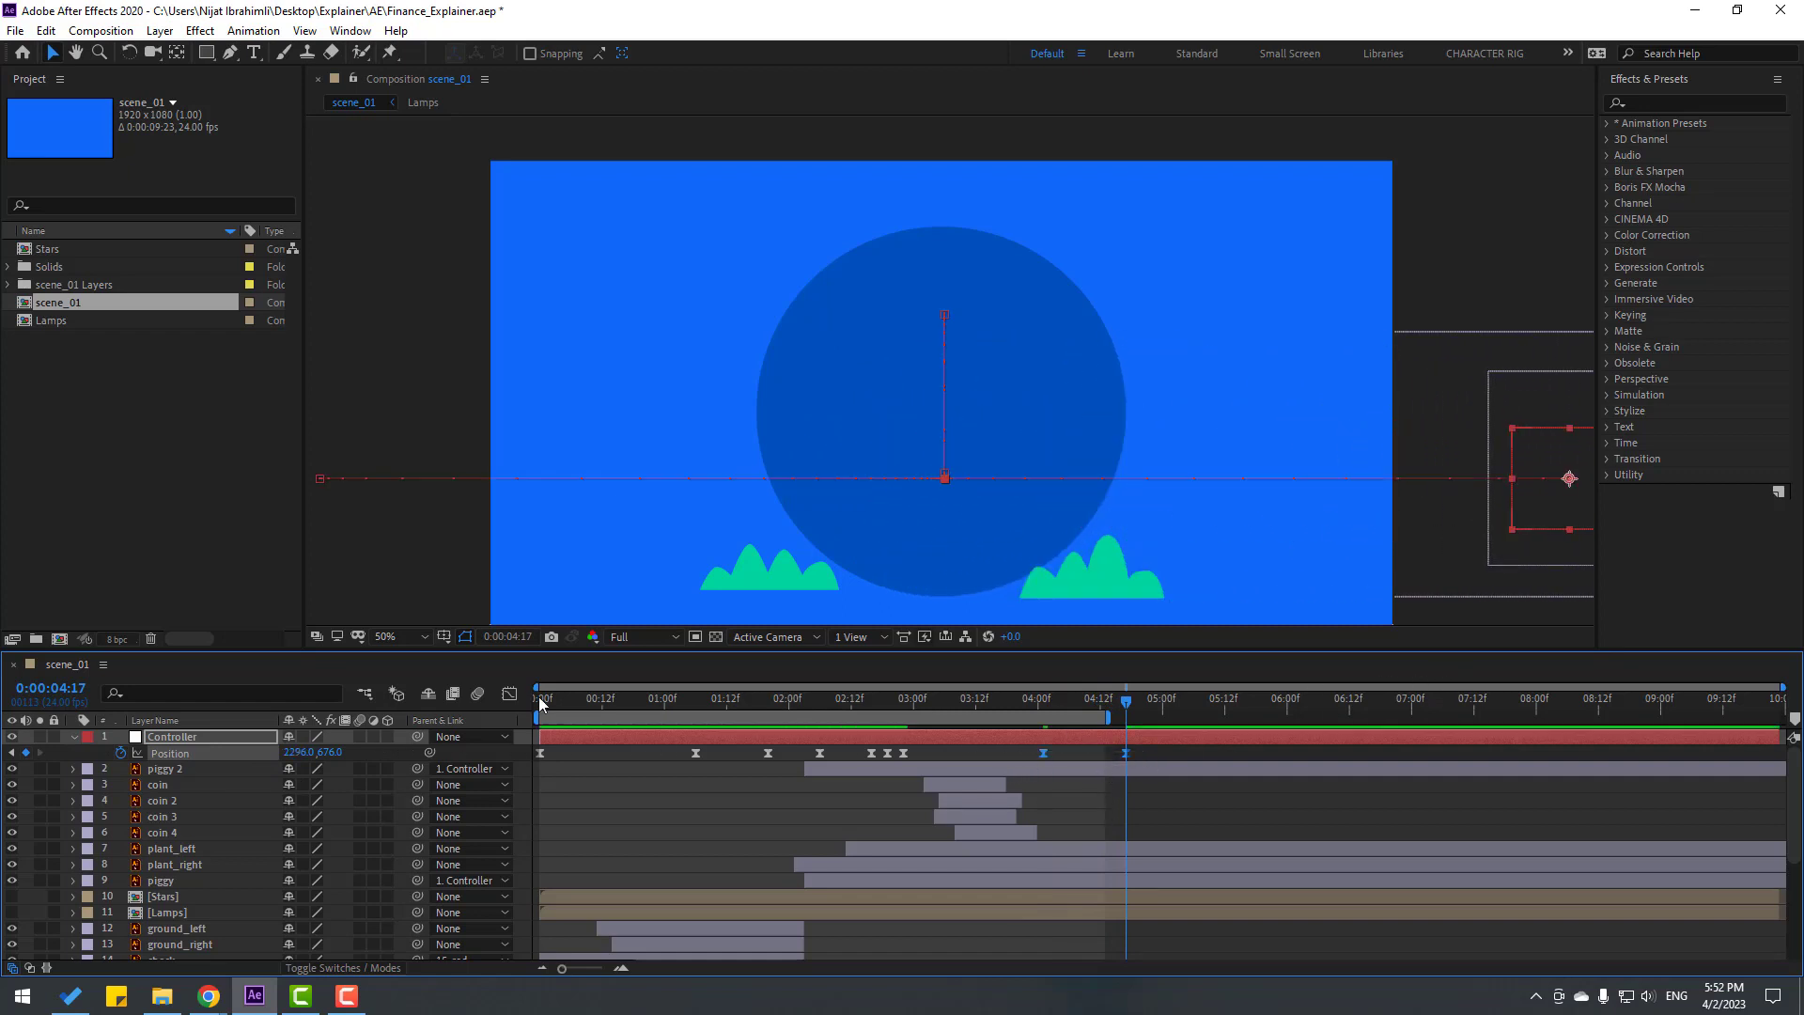
# Lengthen the outgoing ease of the Controller's exit in the speed graph and preview it with the work area set around the exit.
pyautogui.hotkey('shift', 'F3')
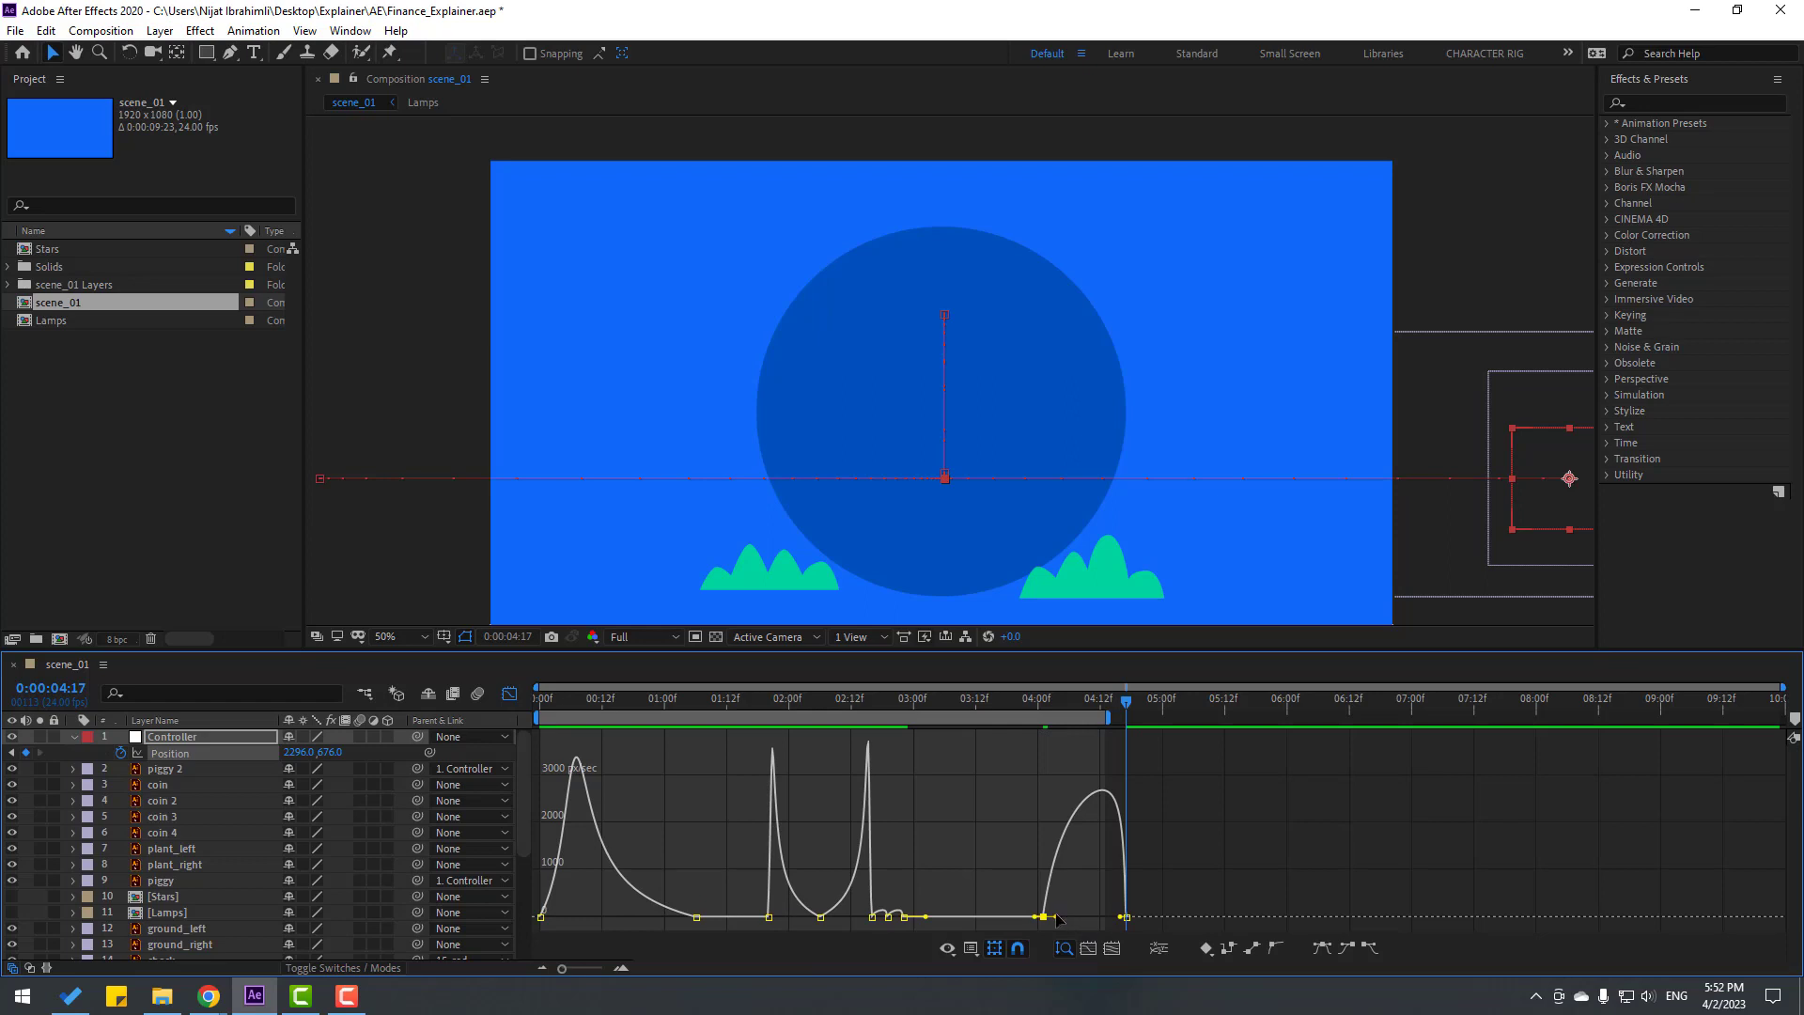
pyautogui.moveTo(1056, 917); pyautogui.dragTo(1074, 917)
pyautogui.moveTo(532, 716); pyautogui.dragTo(1288, 720)
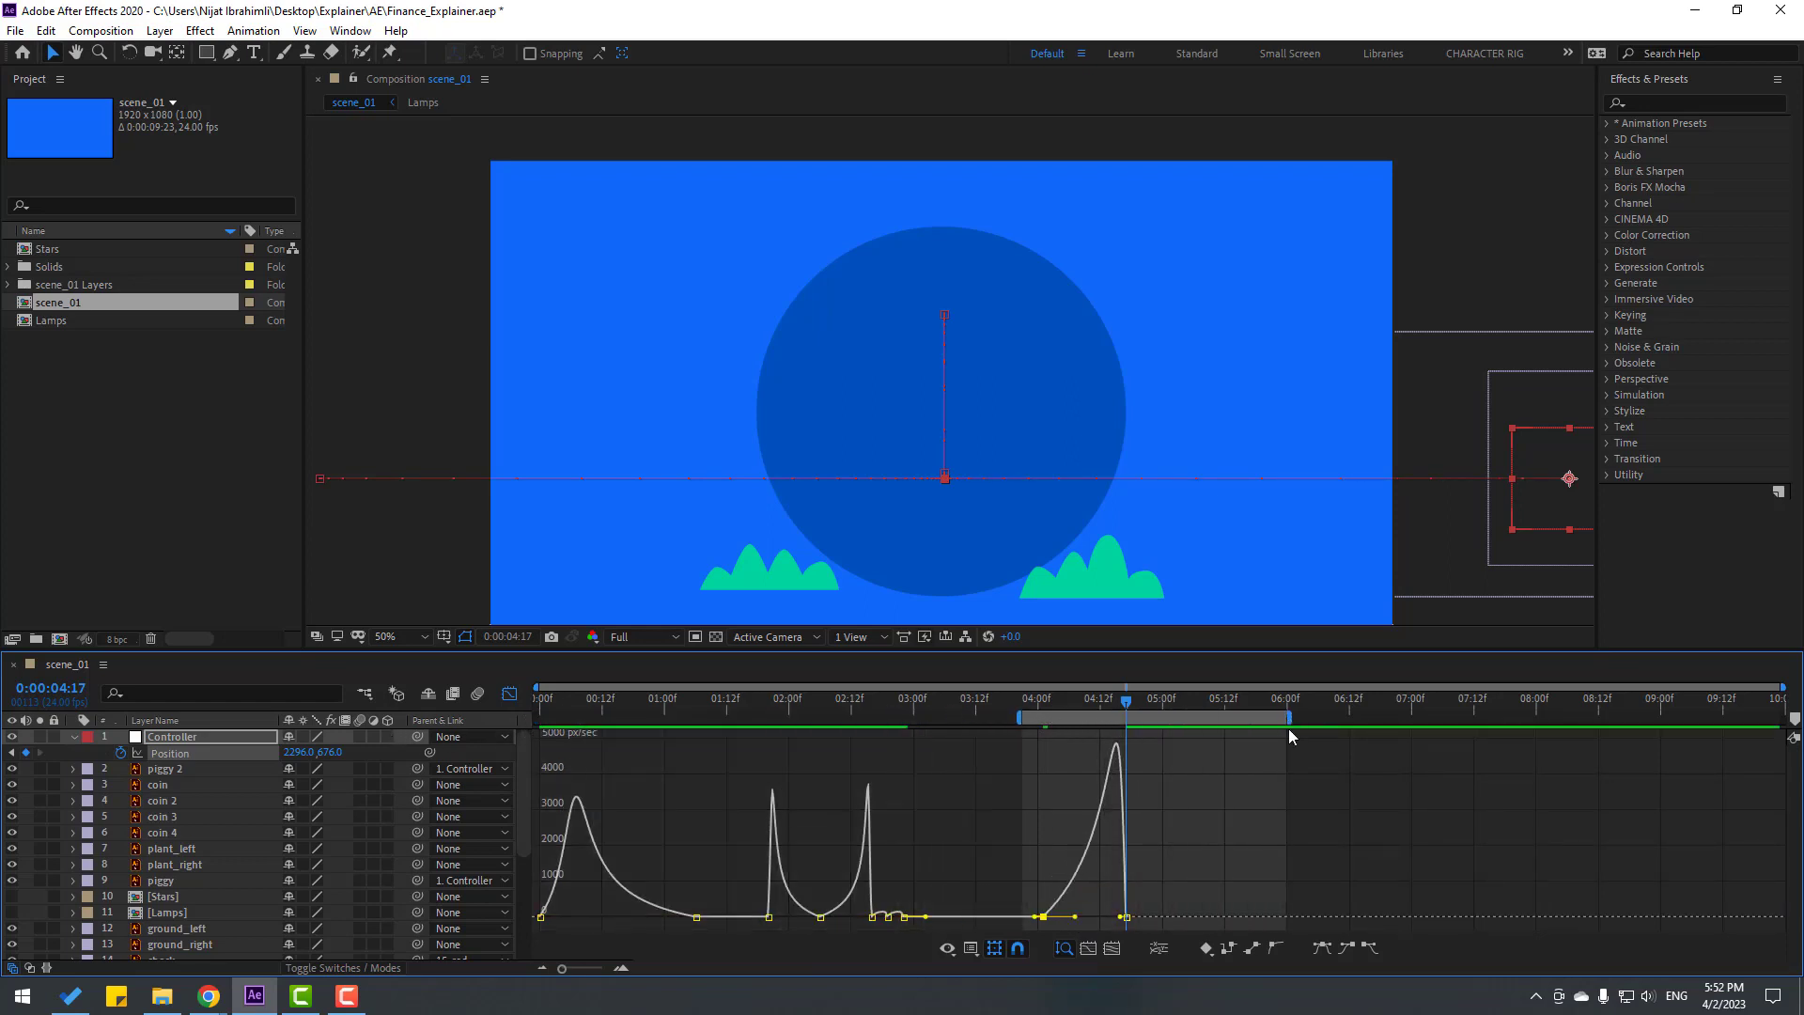
pyautogui.press('space')
pyautogui.click(509, 694)
# Add holding Position keyframes to plant_left and plant_right at 0:00:04:01.
pyautogui.click(1041, 700)
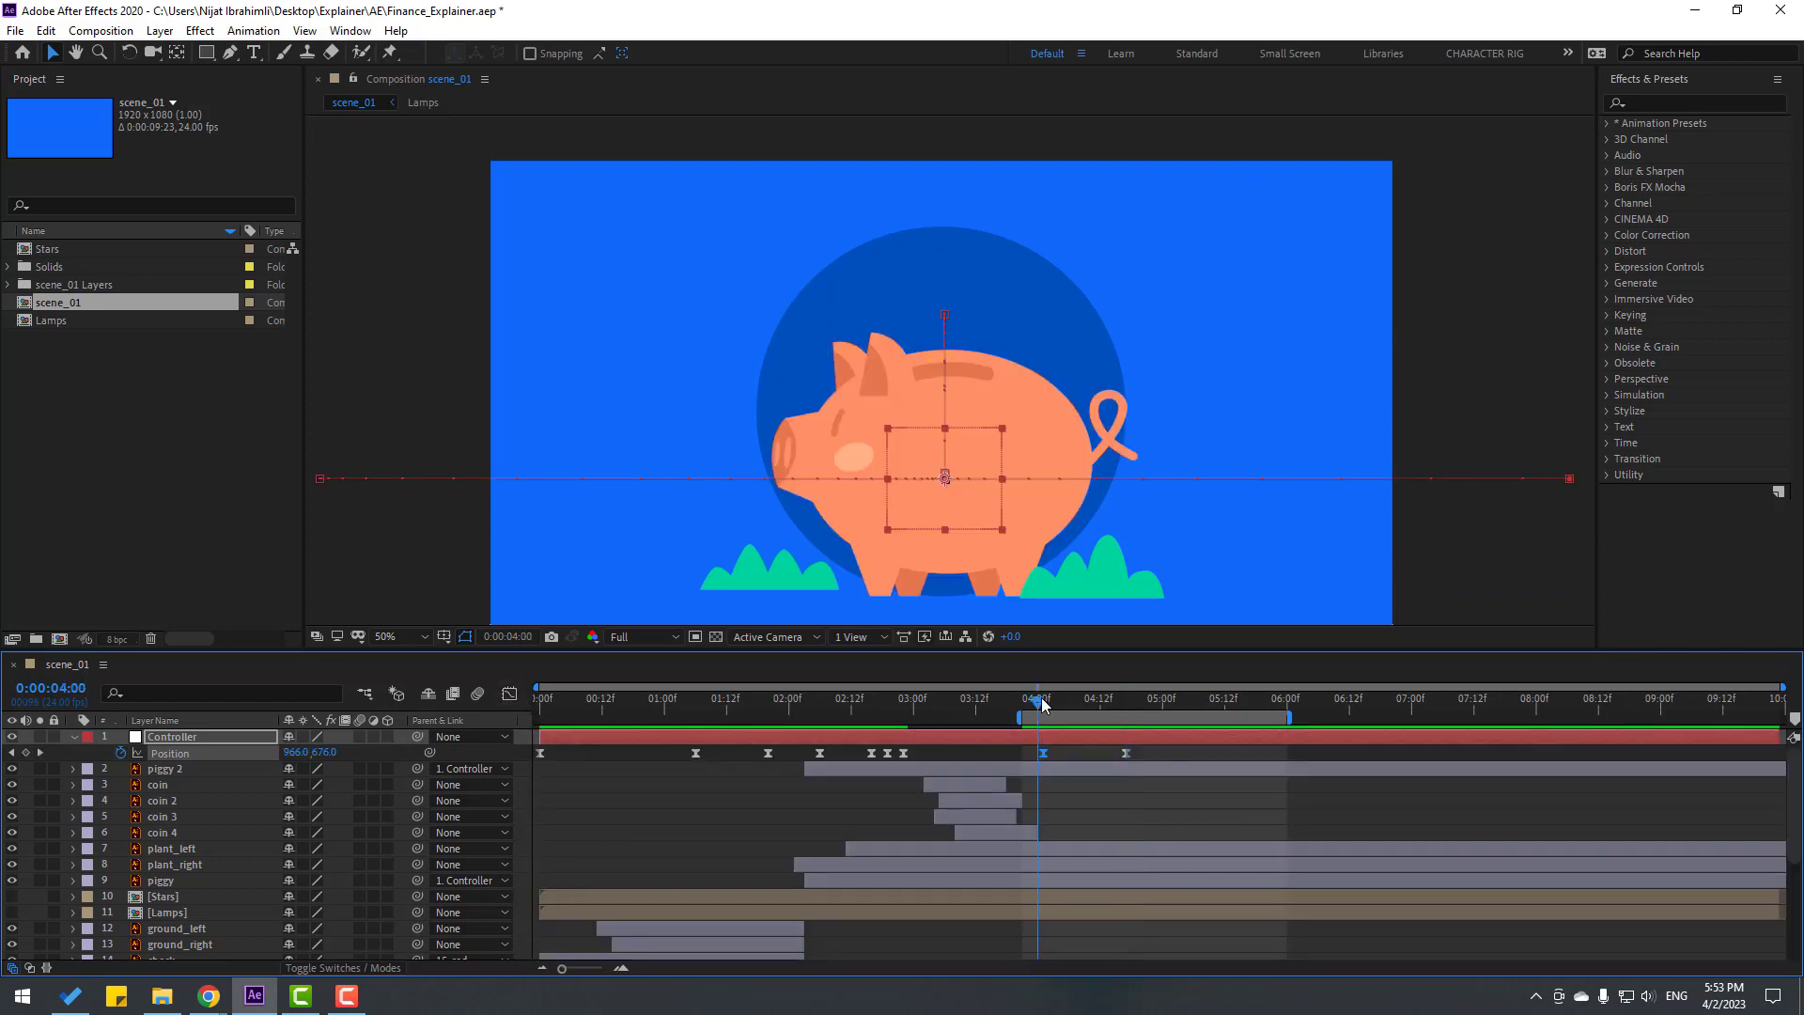
pyautogui.click(1093, 586)
pyautogui.keyDown('shift'); pyautogui.click(752, 580); pyautogui.keyUp('shift')
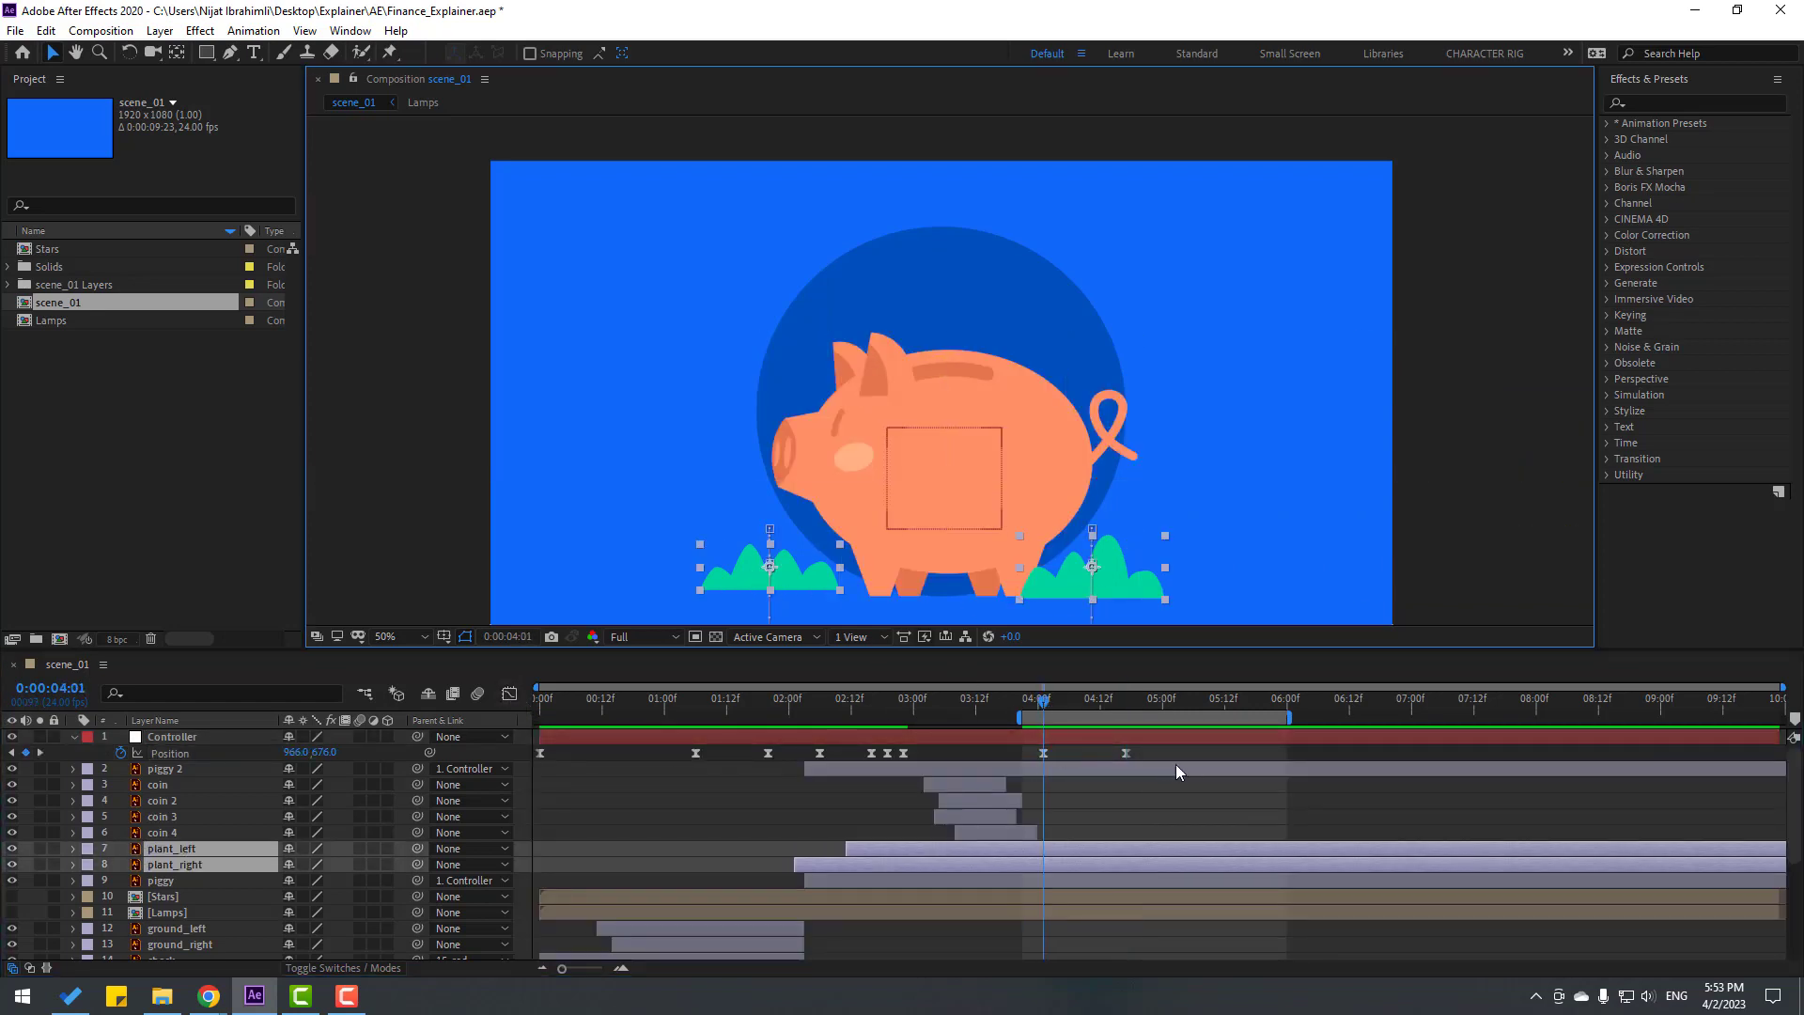
pyautogui.press('p')
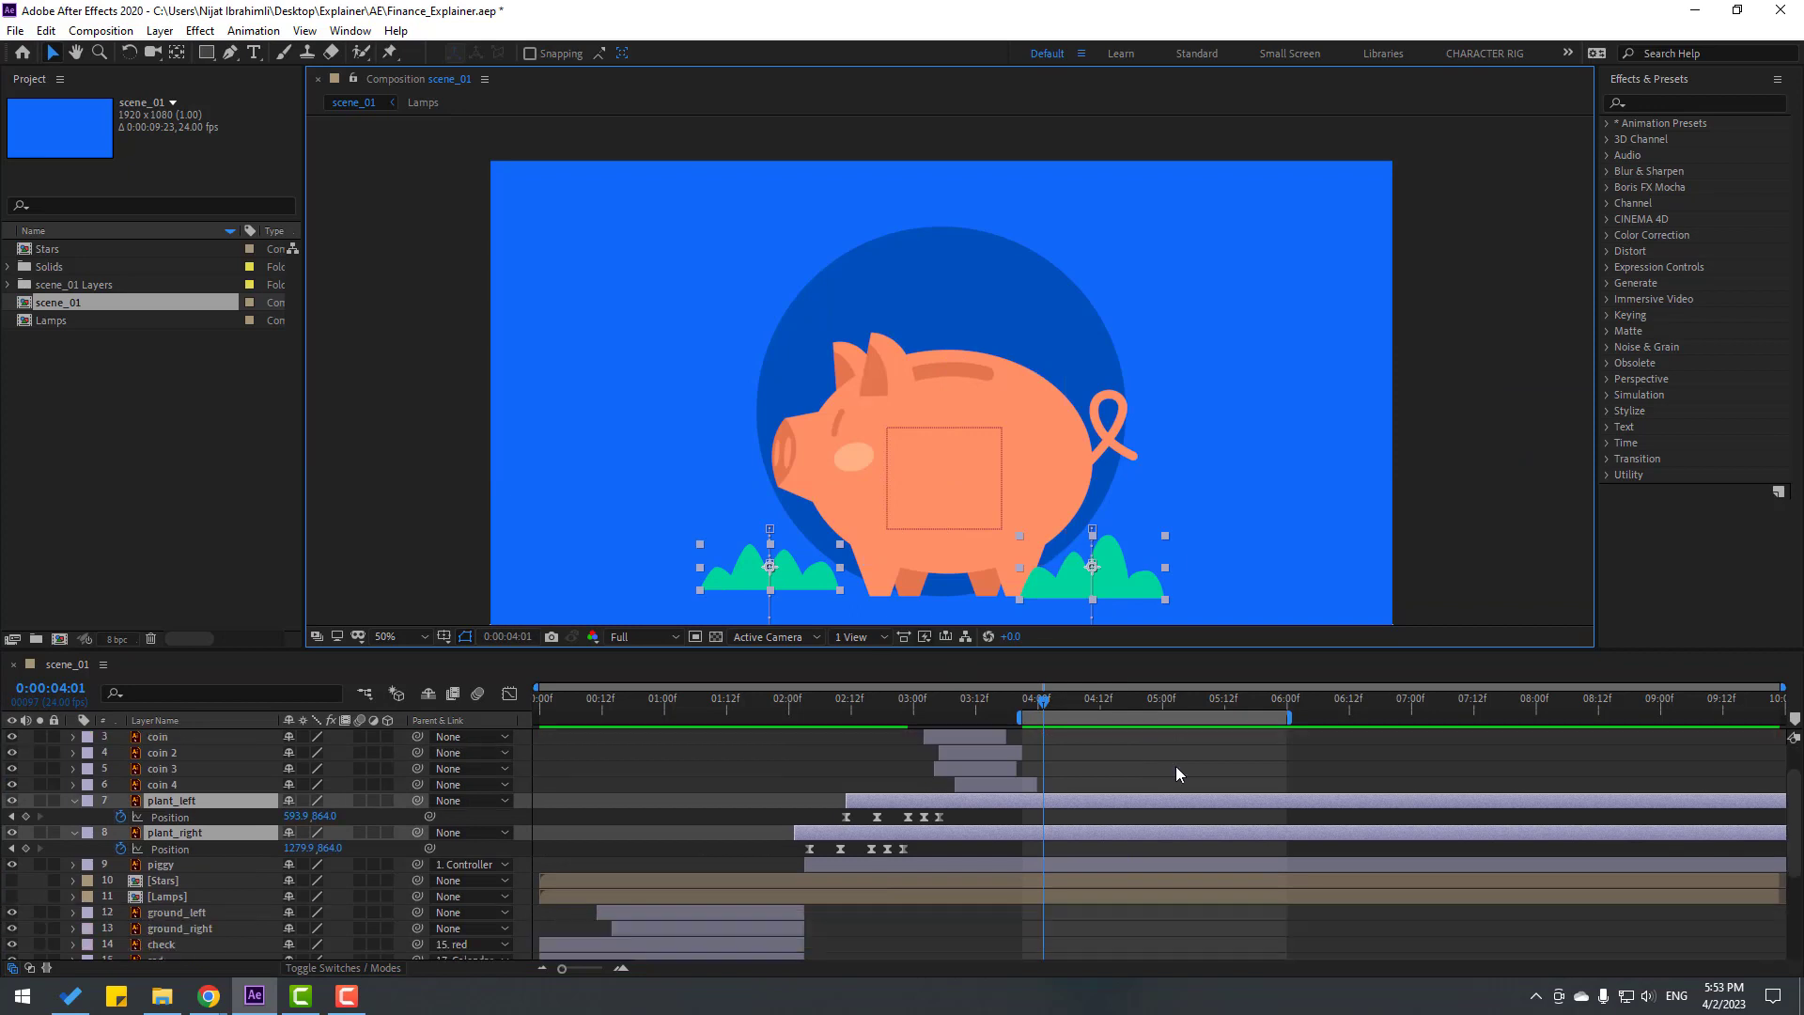
pyautogui.click(26, 816)
pyautogui.click(27, 848)
# At 0:00:04:22, lower plant_left to Y 1052 and plant_right to Y 1099 to keyframe their exit.
pyautogui.click(1121, 701)
pyautogui.moveTo(1132, 713); pyautogui.dragTo(1152, 714)
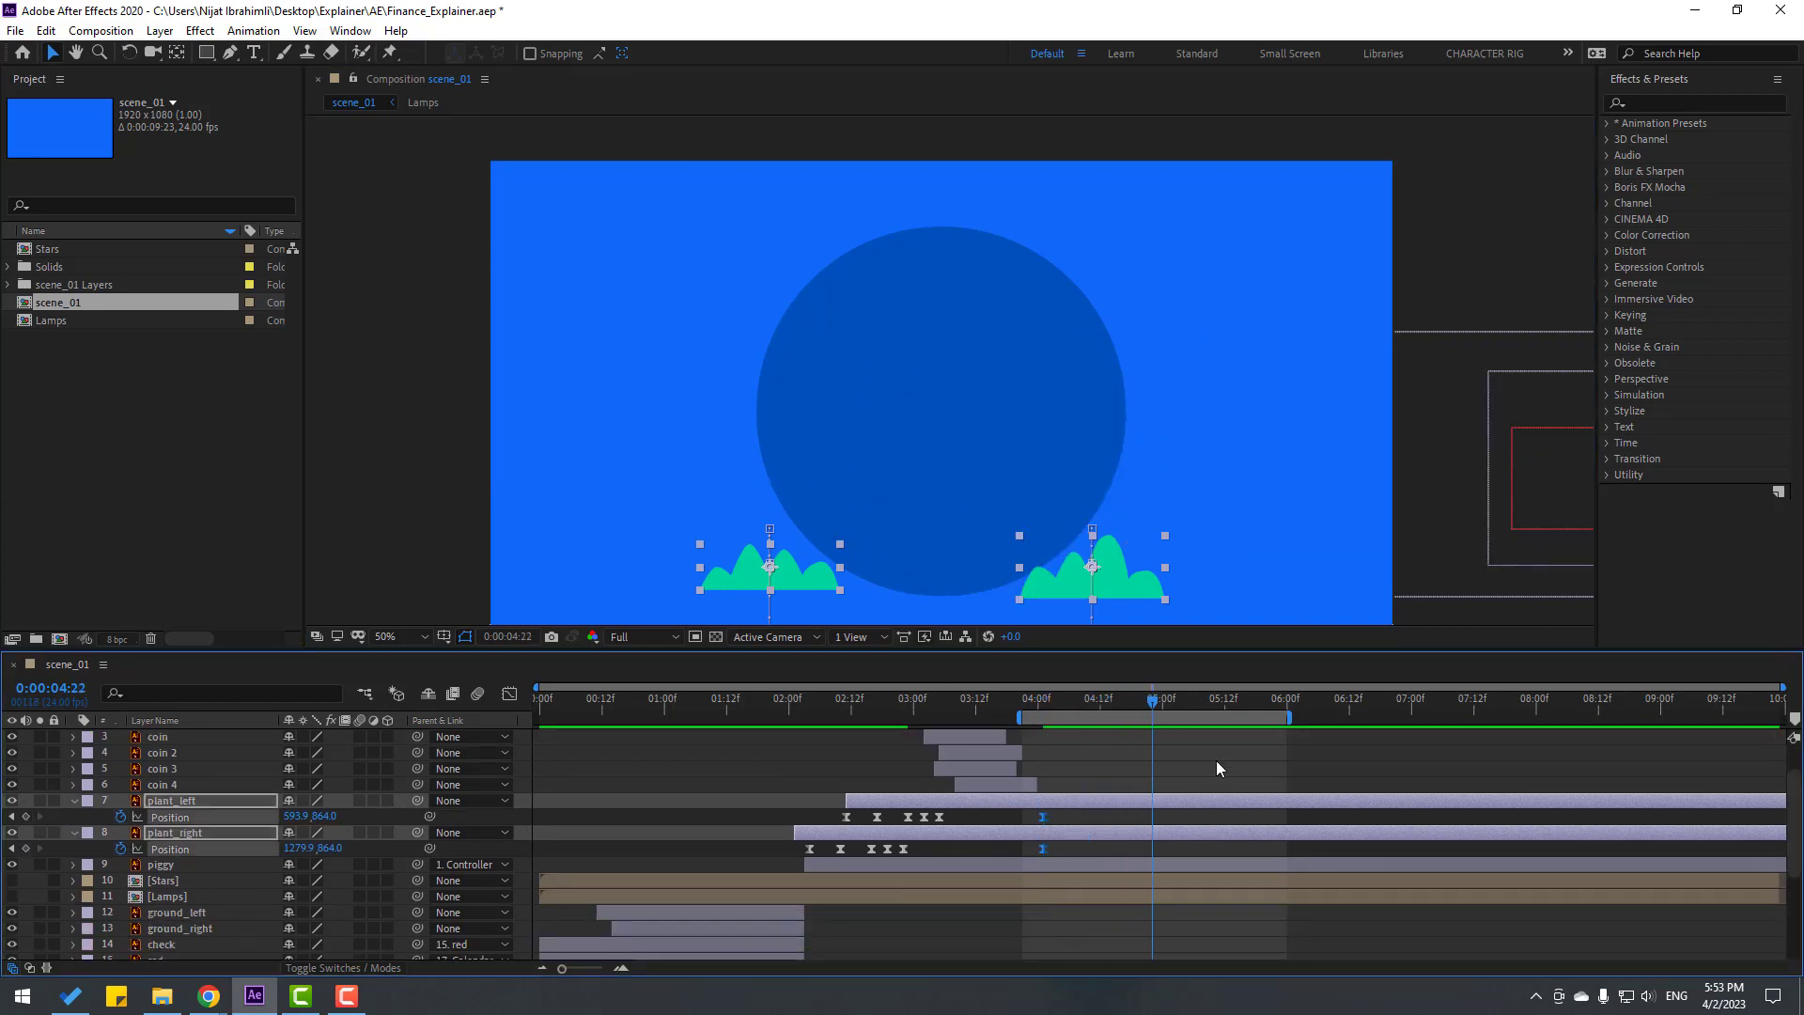
pyautogui.click(1217, 761)
pyautogui.moveTo(317, 816); pyautogui.dragTo(497, 817)
pyautogui.moveTo(327, 848); pyautogui.dragTo(548, 847)
# Raise the outgoing influence of both plants' exit keyframes to about 78% in the speed graph and preview the motion.
pyautogui.moveTo(1164, 814); pyautogui.dragTo(1043, 849)
pyautogui.click(510, 695)
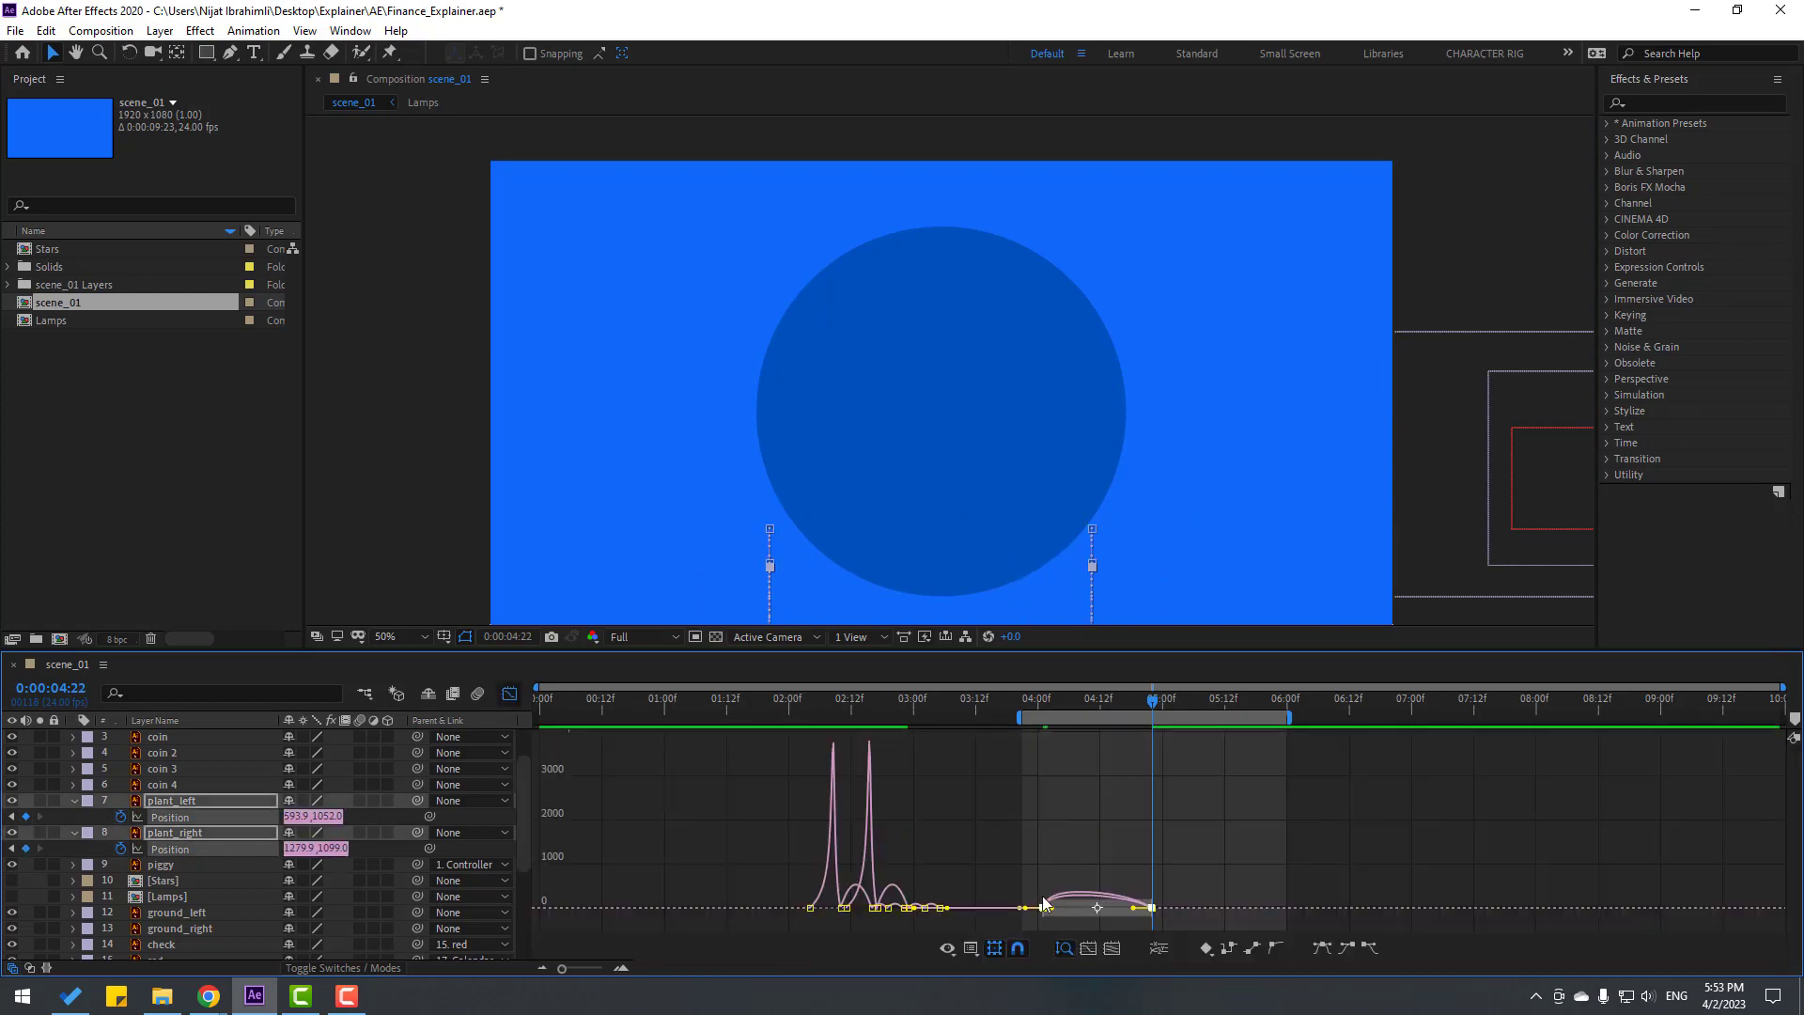
pyautogui.press('=')
pyautogui.press('=')
pyautogui.moveTo(657, 797); pyautogui.dragTo(892, 909)
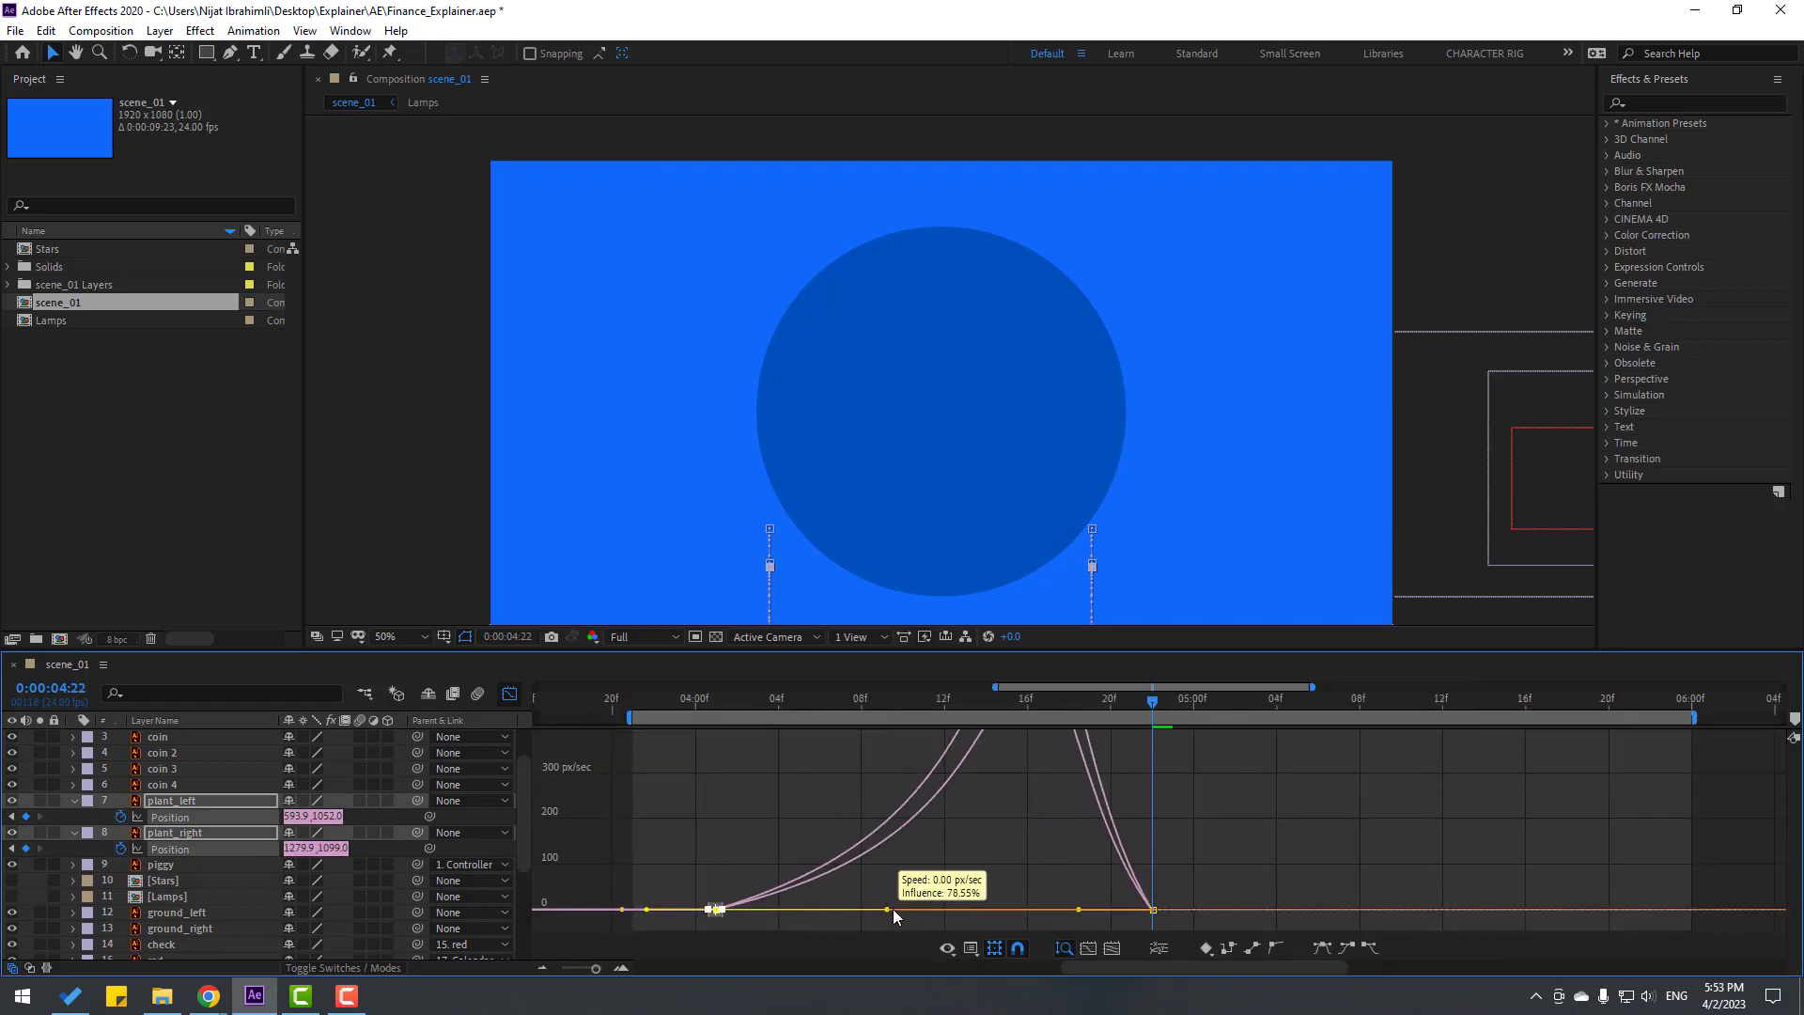
pyautogui.press('-')
pyautogui.press('-')
pyautogui.press('space')
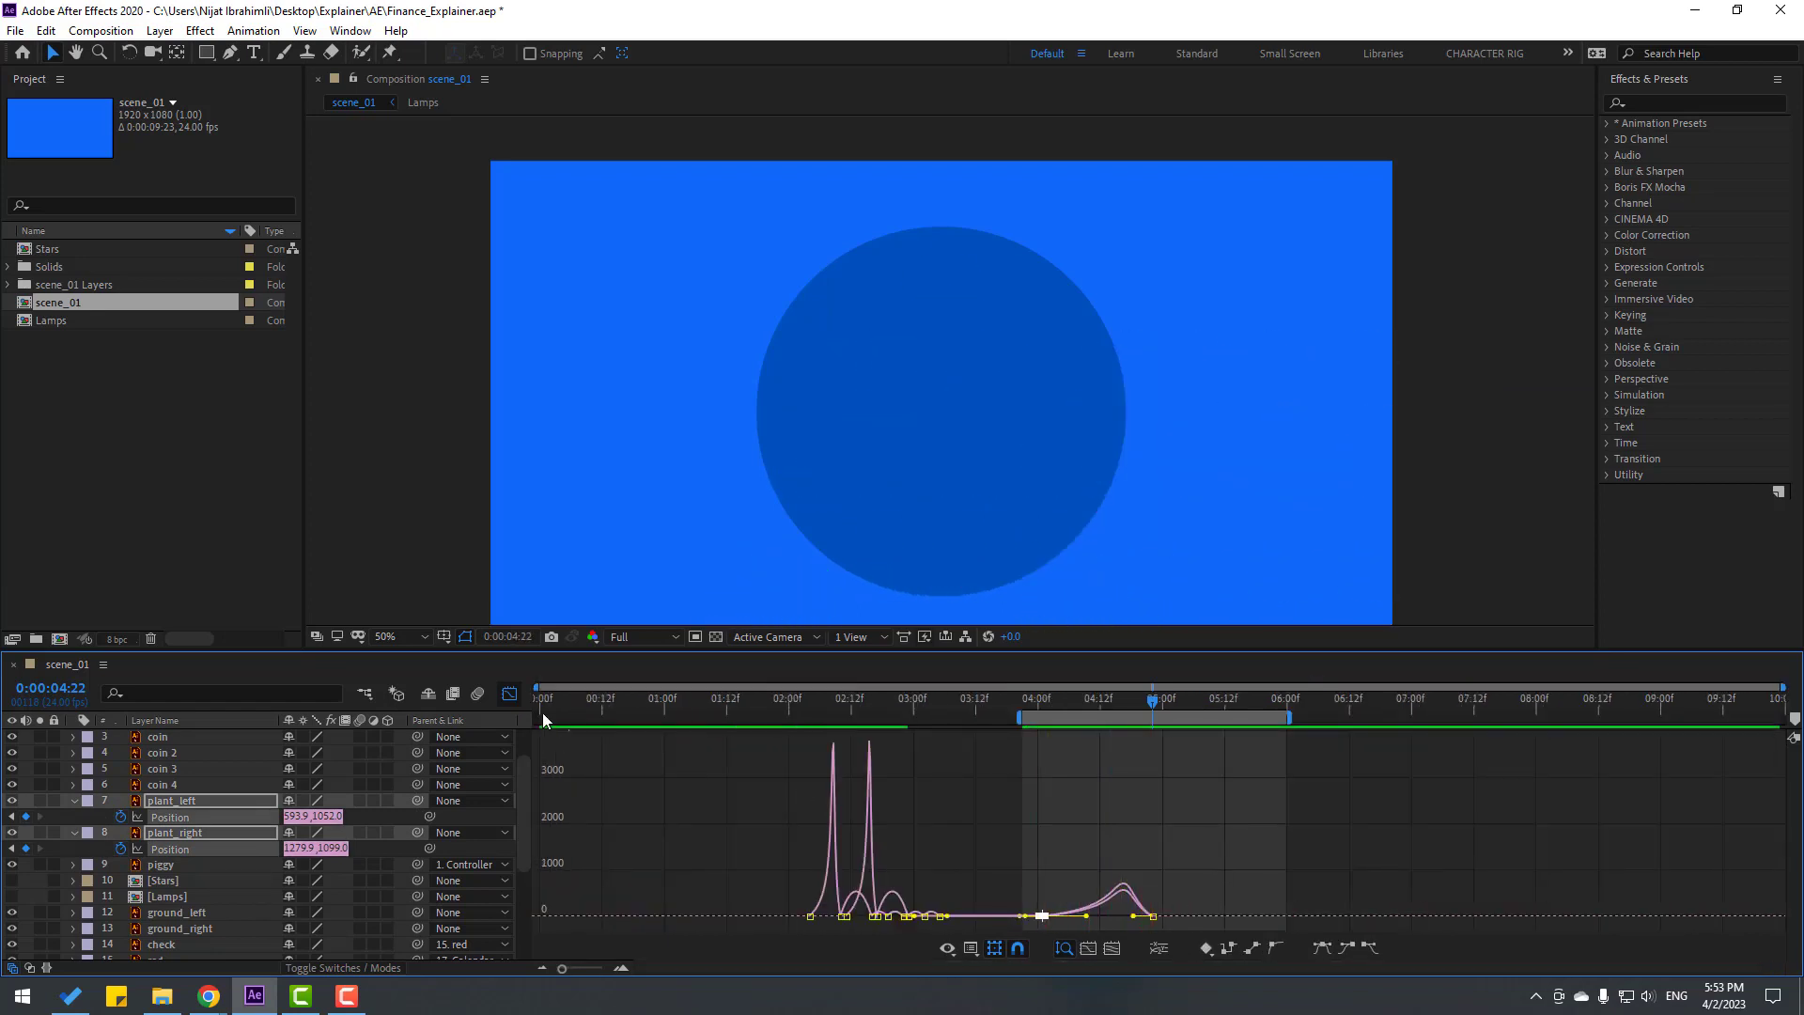
pyautogui.click(510, 694)
# Move plant_left's two exit keyframes earlier so they end at 0:00:04:17, extend the work area's start earlier, and preview.
pyautogui.click(1043, 817)
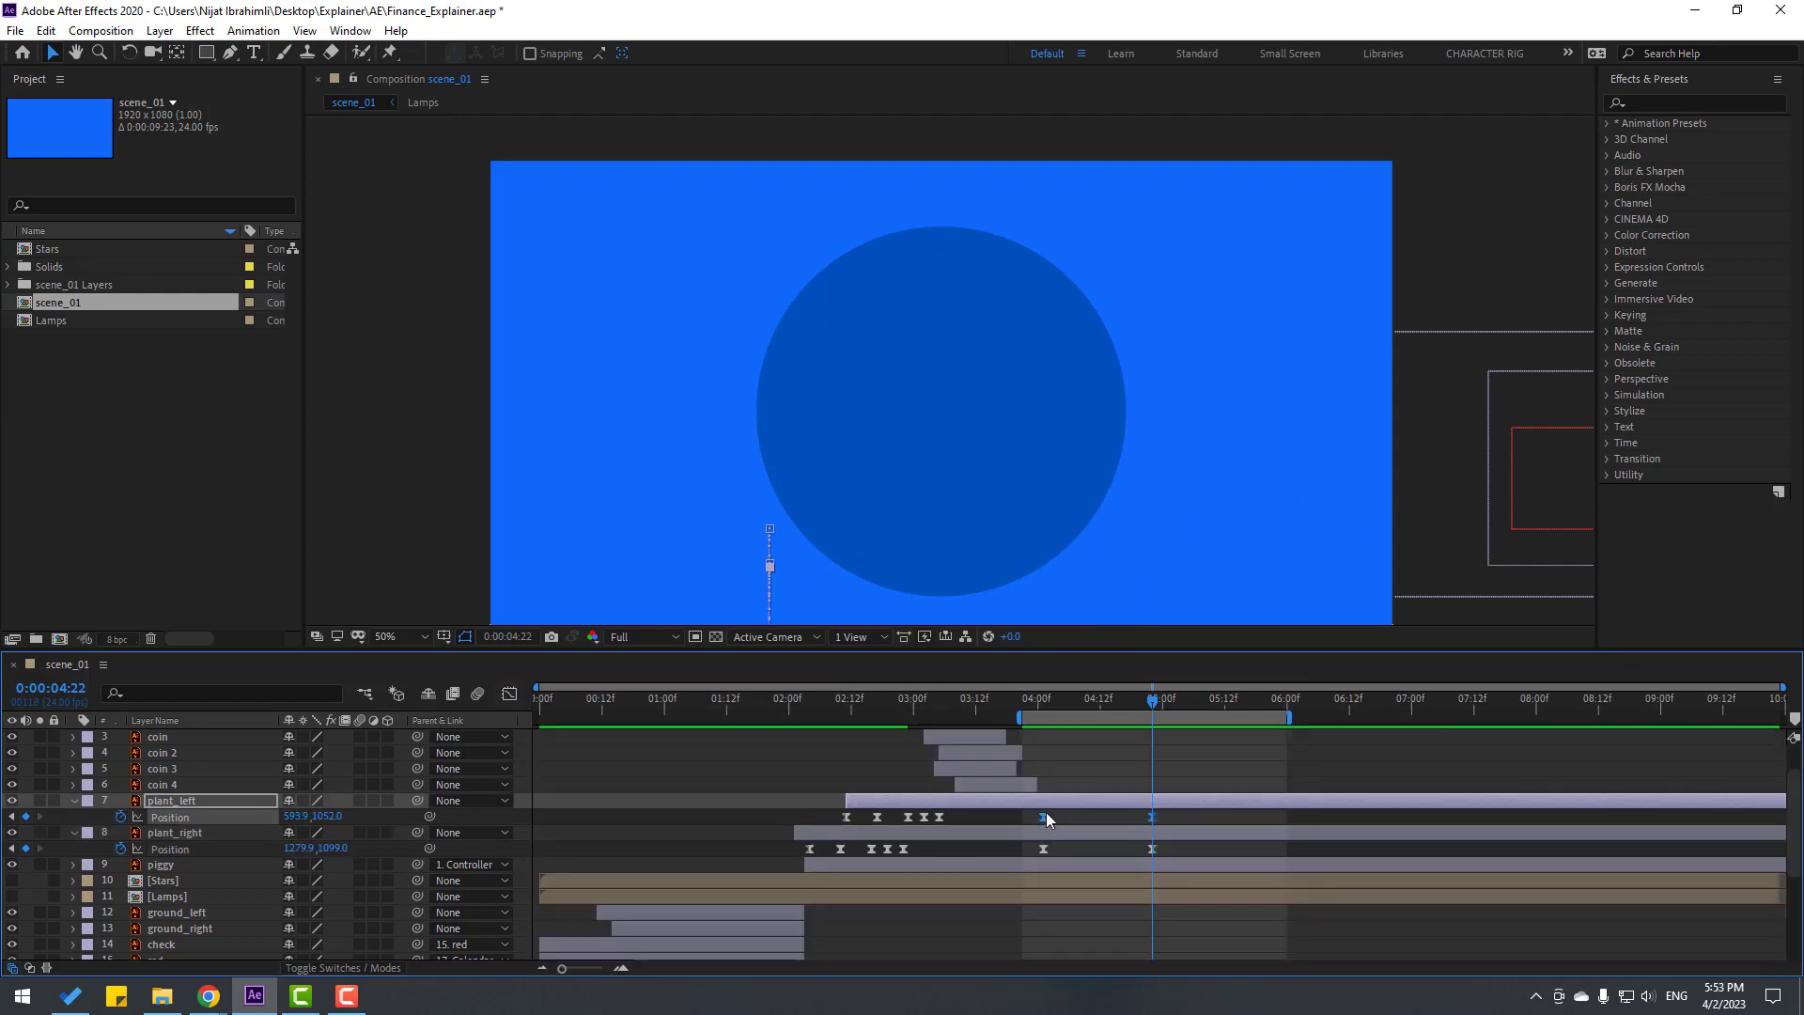
pyautogui.moveTo(1043, 817); pyautogui.dragTo(1018, 815)
pyautogui.moveTo(1017, 716); pyautogui.dragTo(931, 716)
pyautogui.moveTo(950, 702); pyautogui.dragTo(1129, 713)
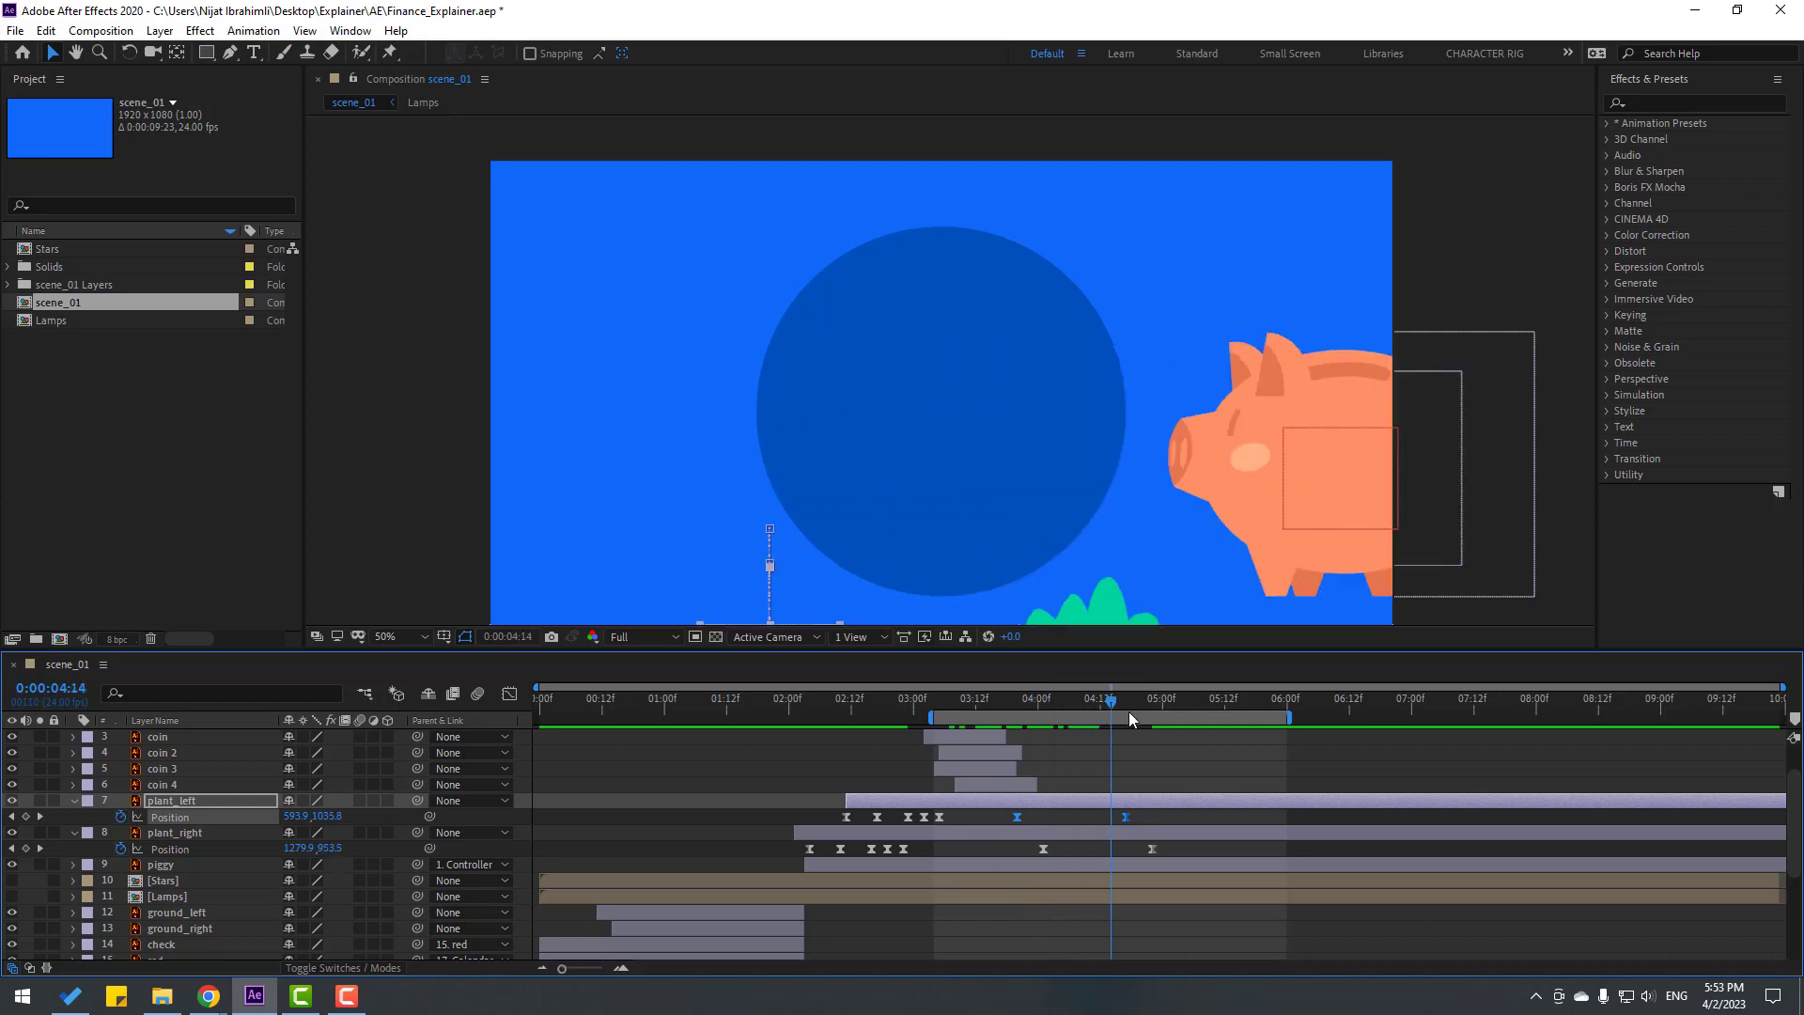
pyautogui.press('space')
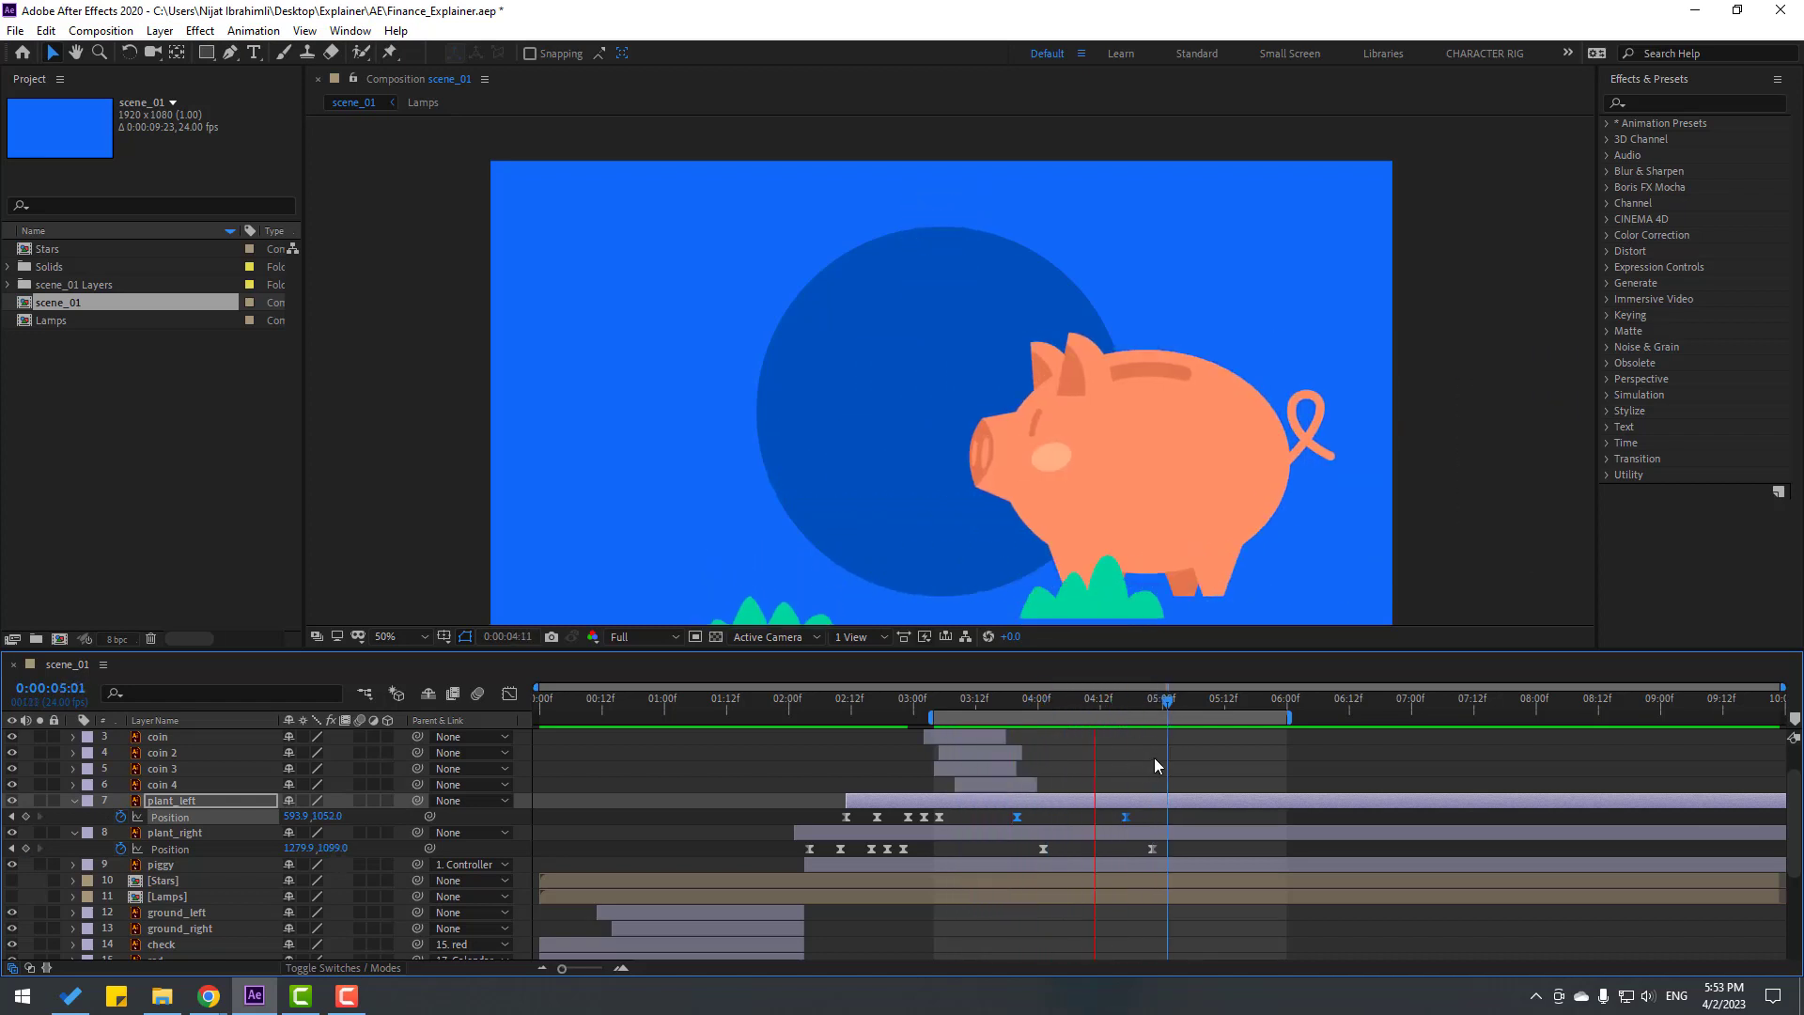
pyautogui.press('space')
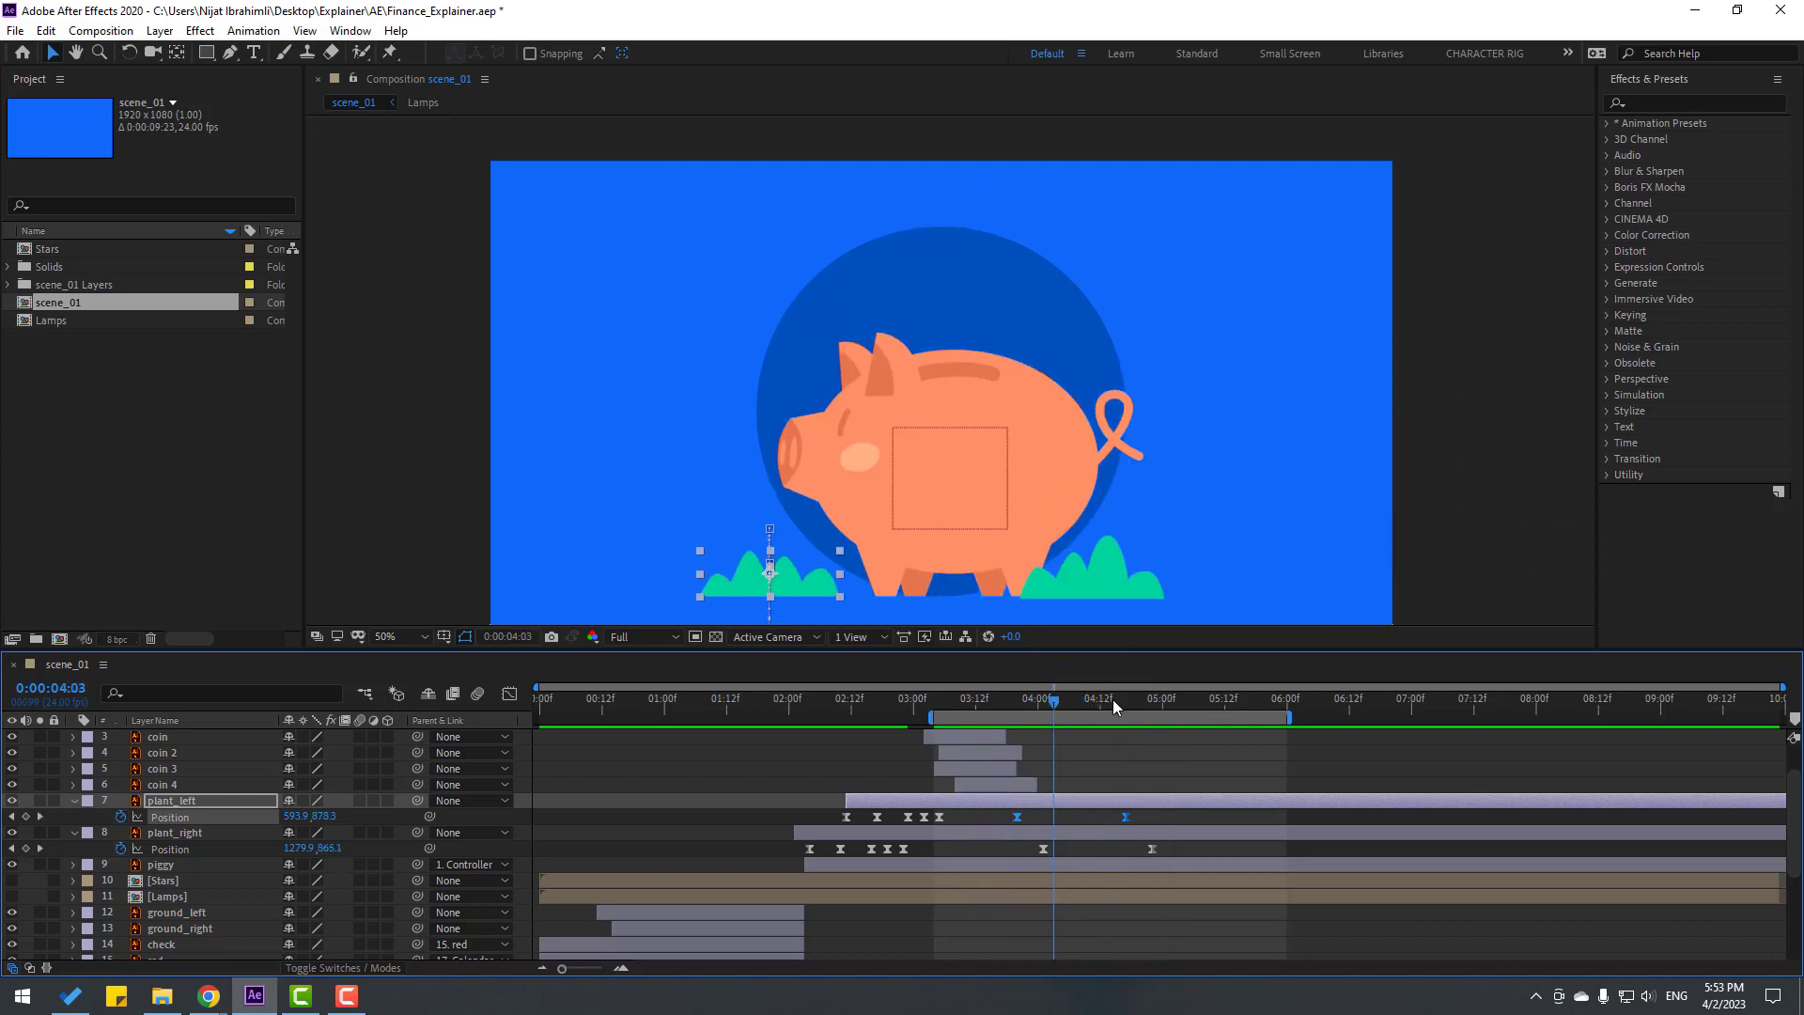
# Keyframe BG_shape's opacity from 100% at 0:00:04:05 to 0% at 0:00:04:22.
pyautogui.moveTo(1112, 699); pyautogui.dragTo(1208, 699)
pyautogui.click(932, 379)
pyautogui.scroll(-4, 1124, 796)
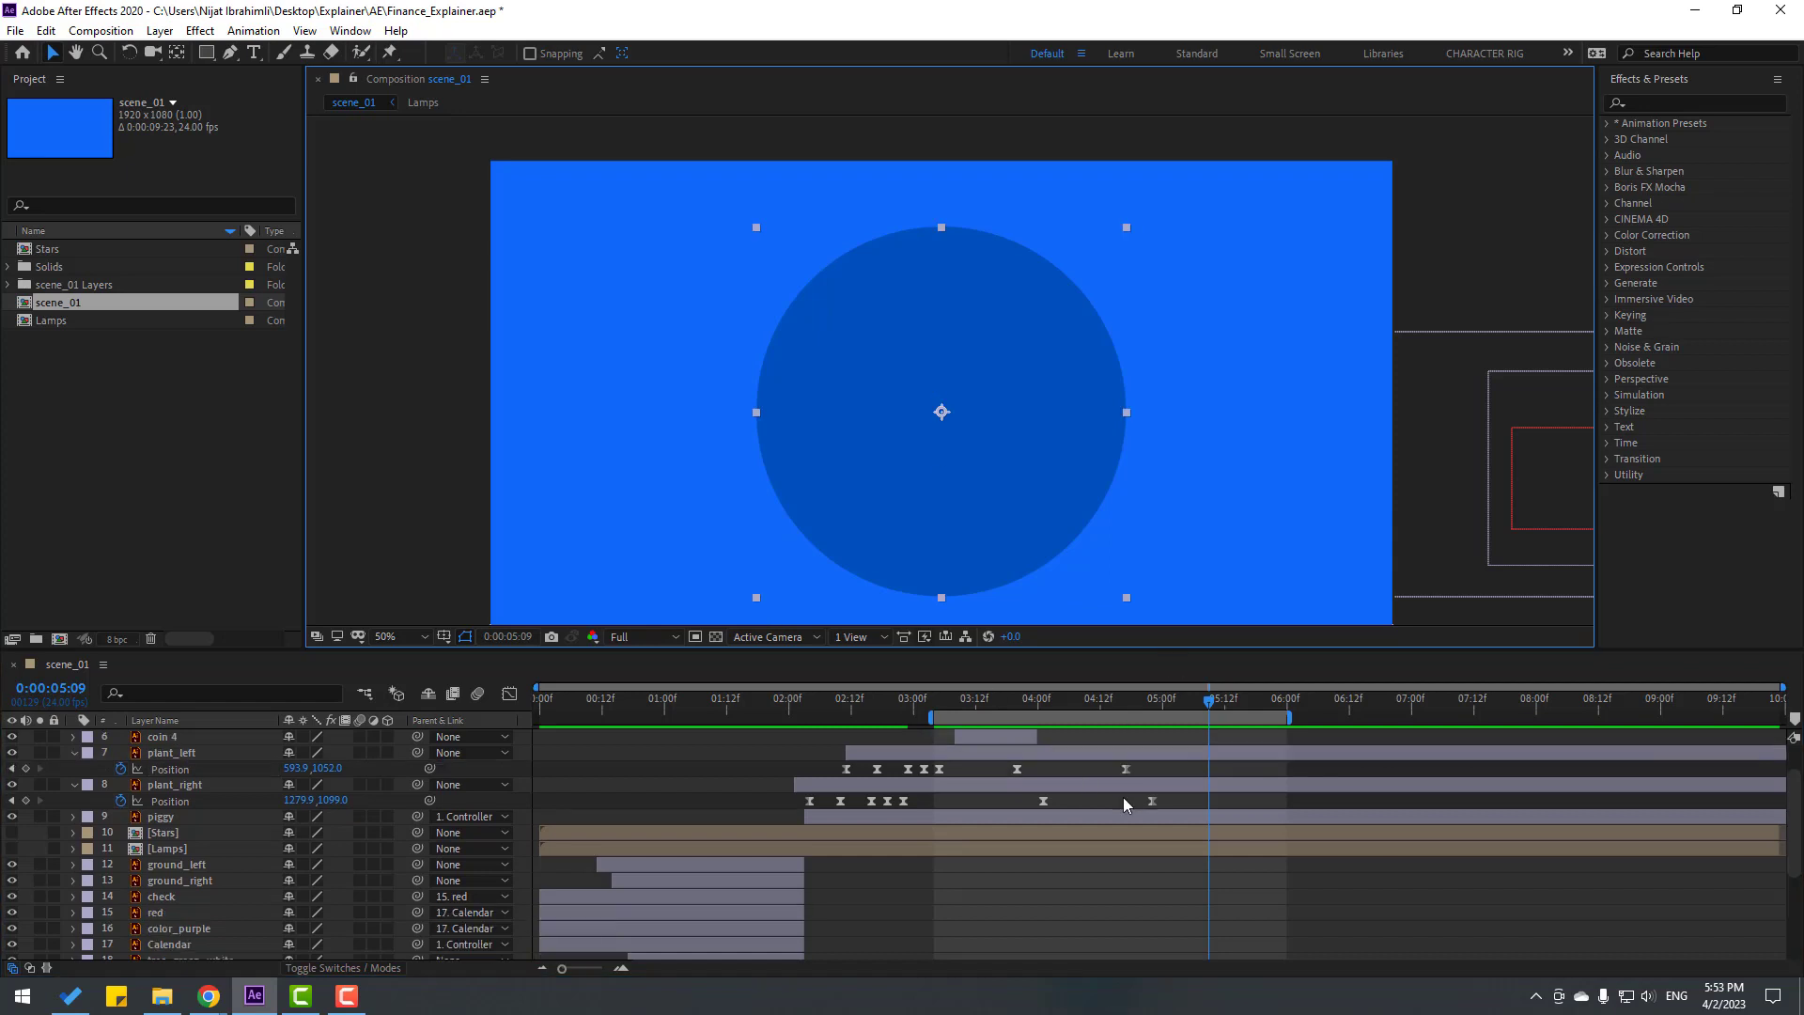
pyautogui.moveTo(928, 707); pyautogui.dragTo(1060, 752)
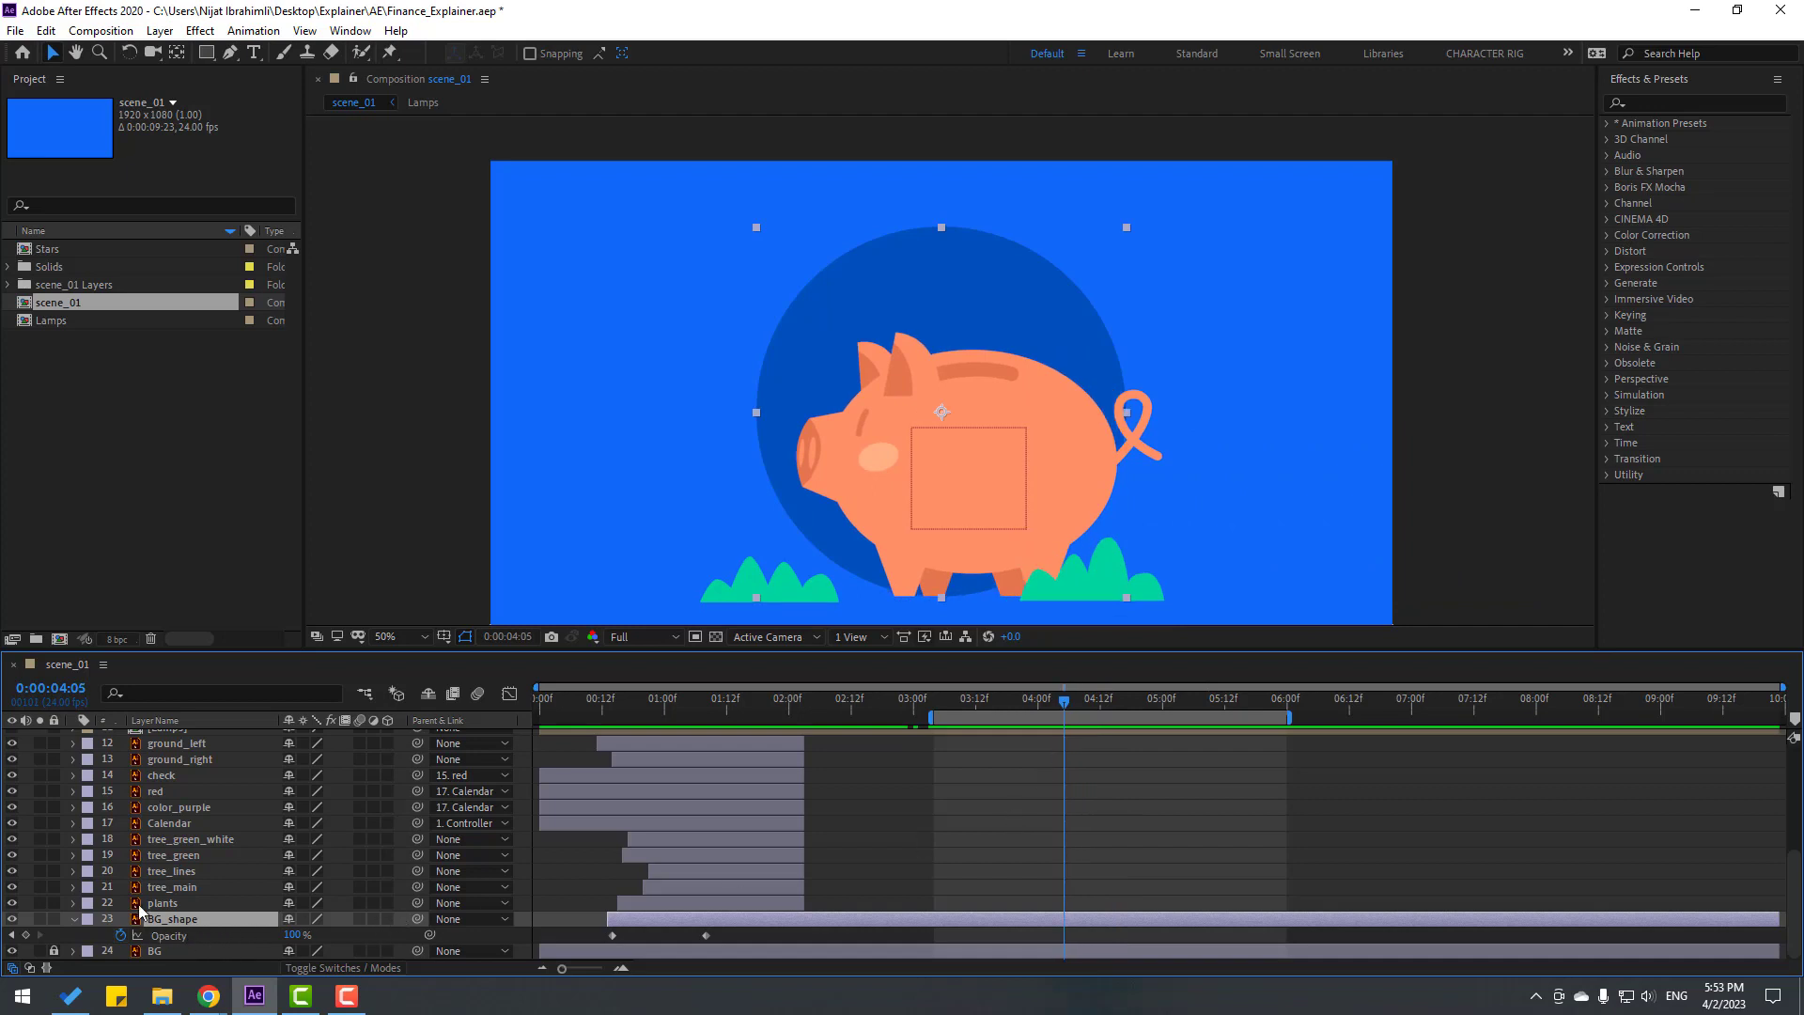
pyautogui.click(25, 935)
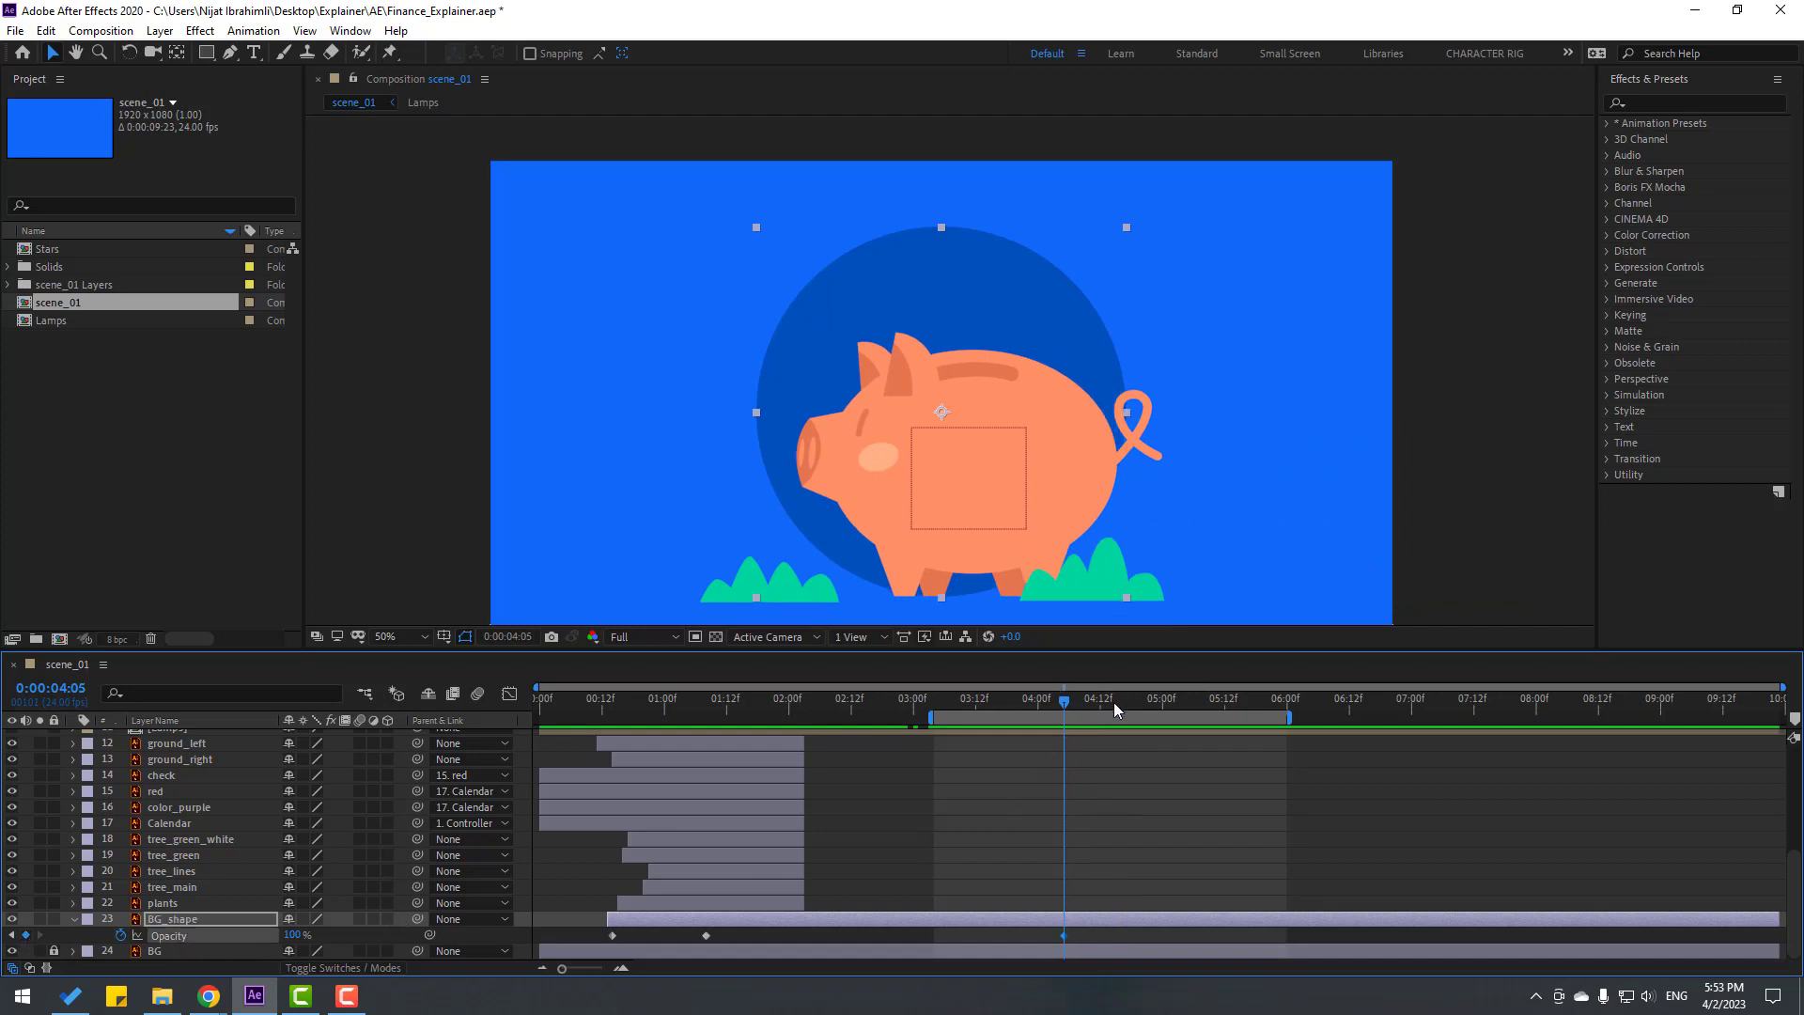
pyautogui.moveTo(1113, 702); pyautogui.dragTo(1154, 712)
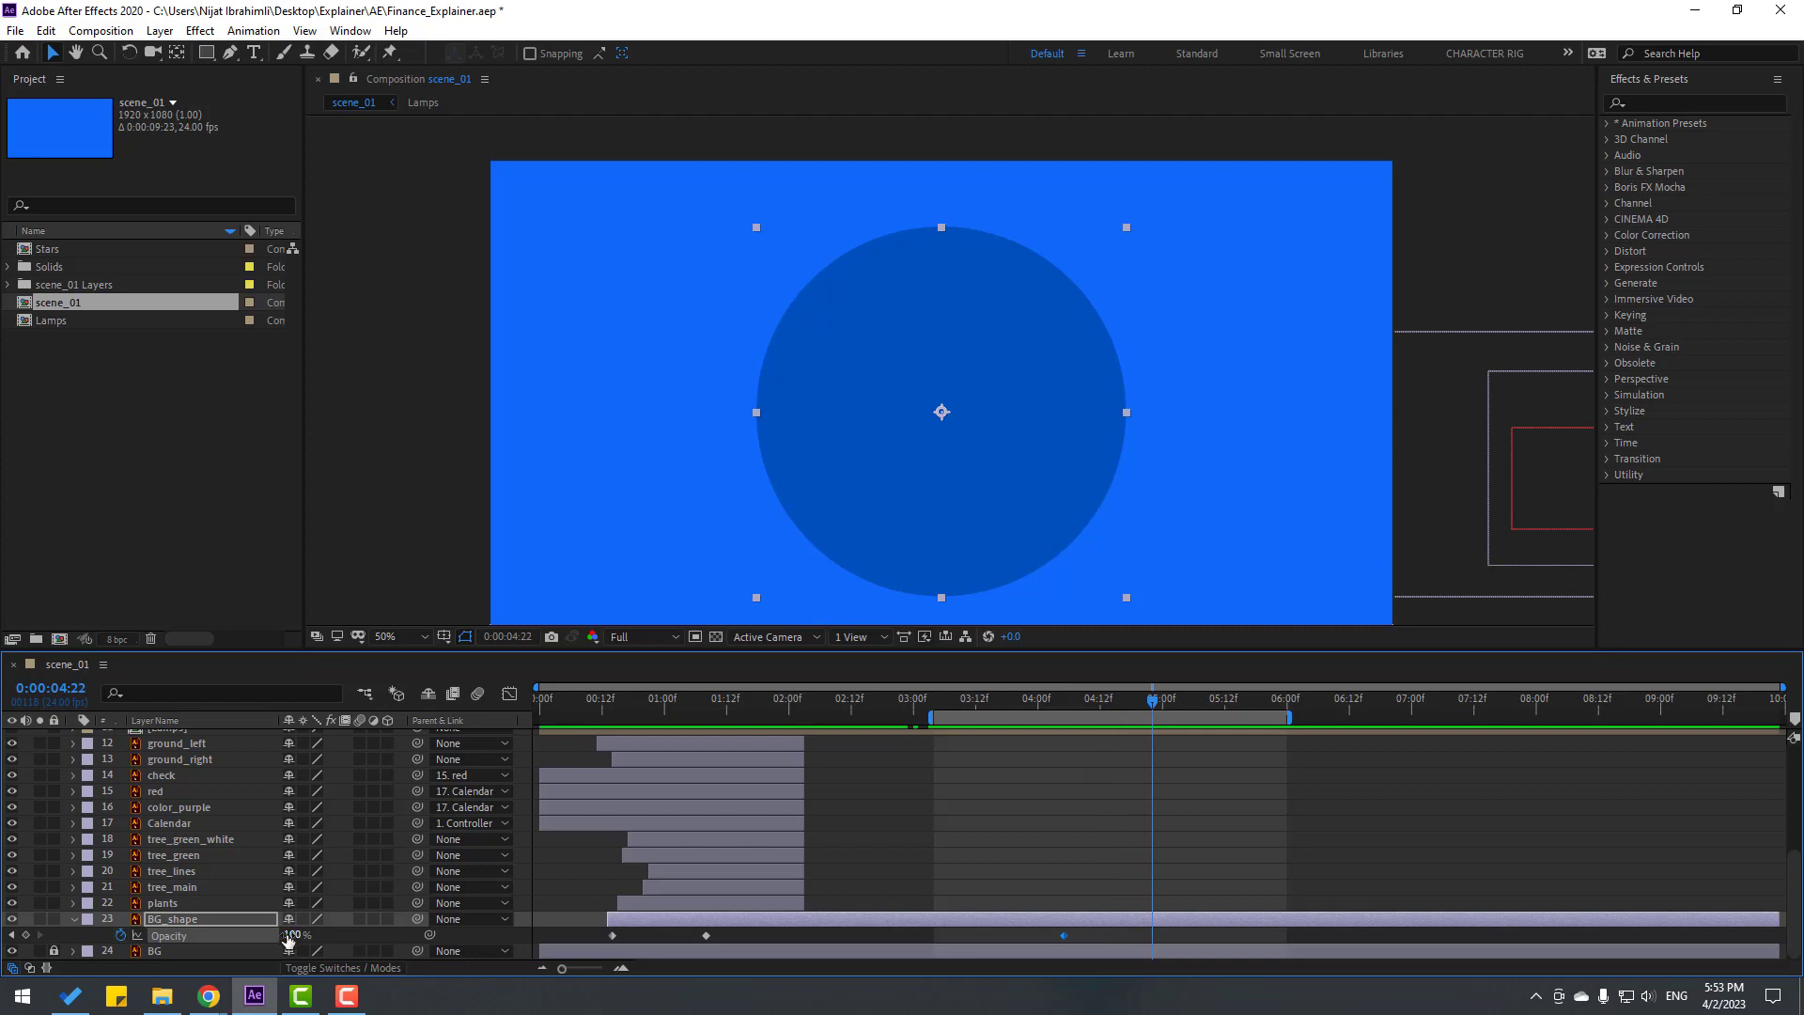
pyautogui.moveTo(288, 937); pyautogui.dragTo(225, 937)
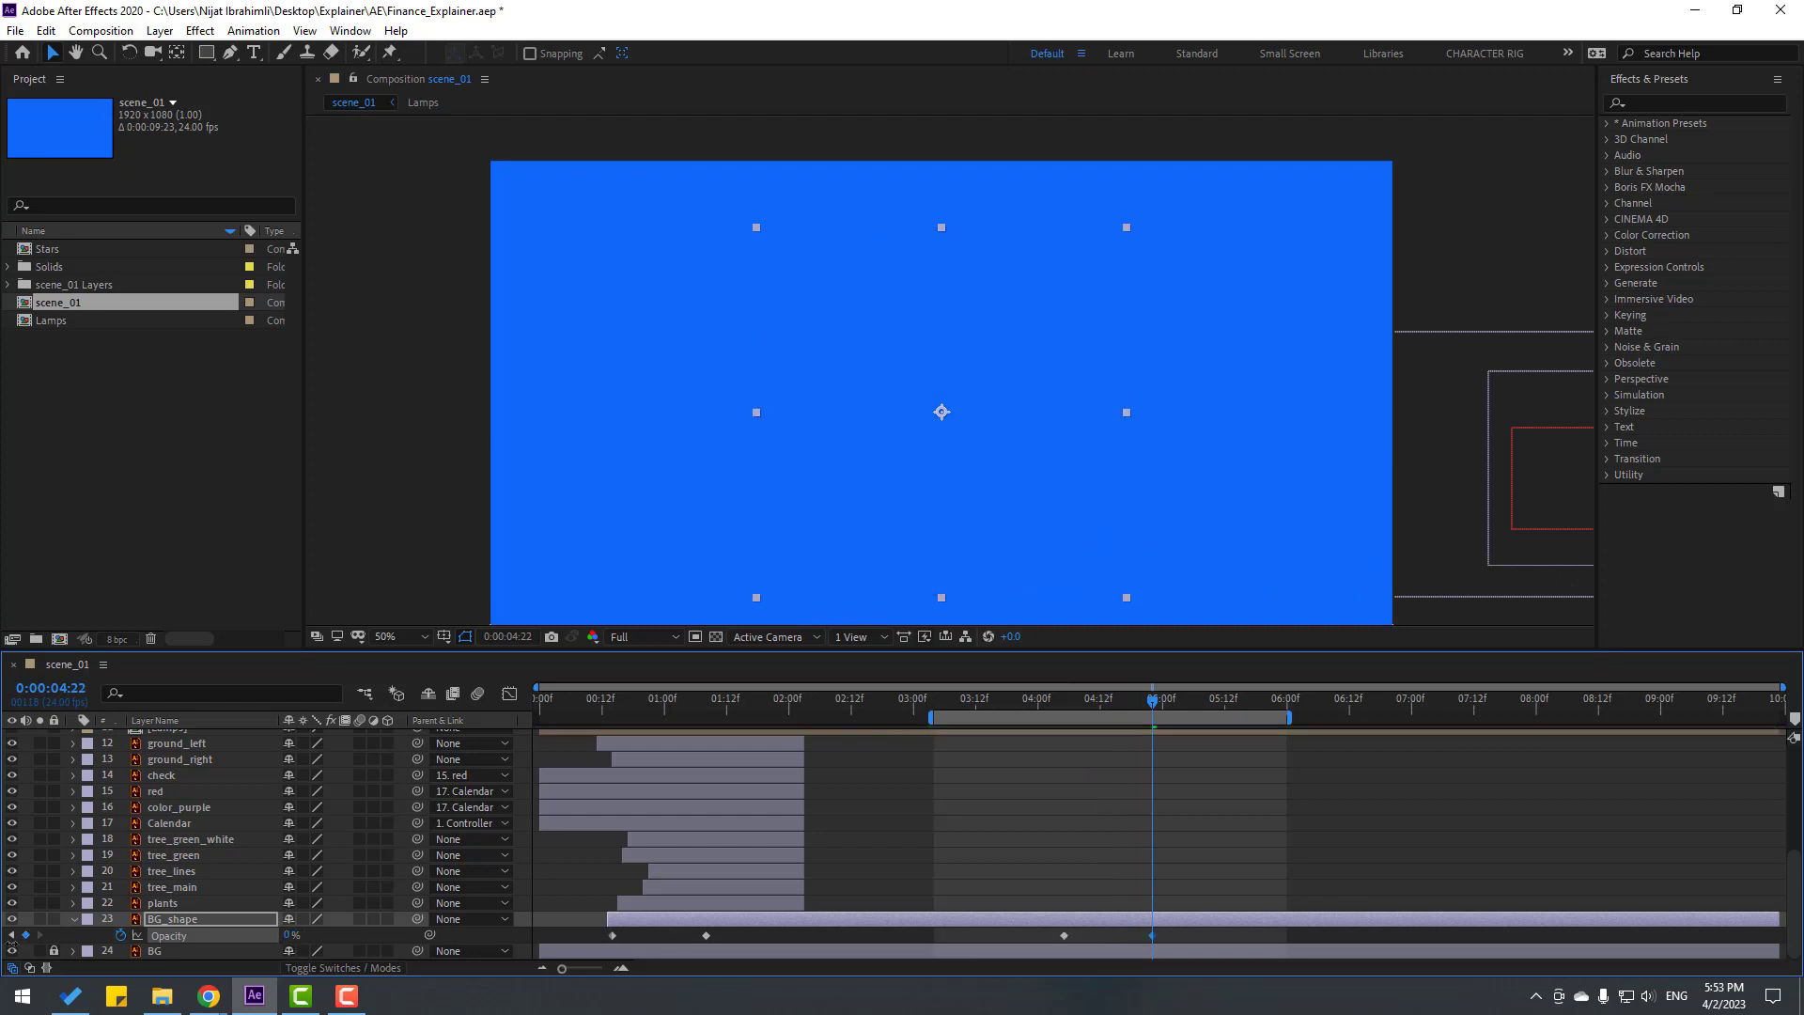
# Apply Easy Ease to BG_shape's fade-out keyframes and preview the fade.
pyautogui.rightClick(1066, 936)
pyautogui.moveTo(1222, 925)
pyautogui.click(1360, 809)
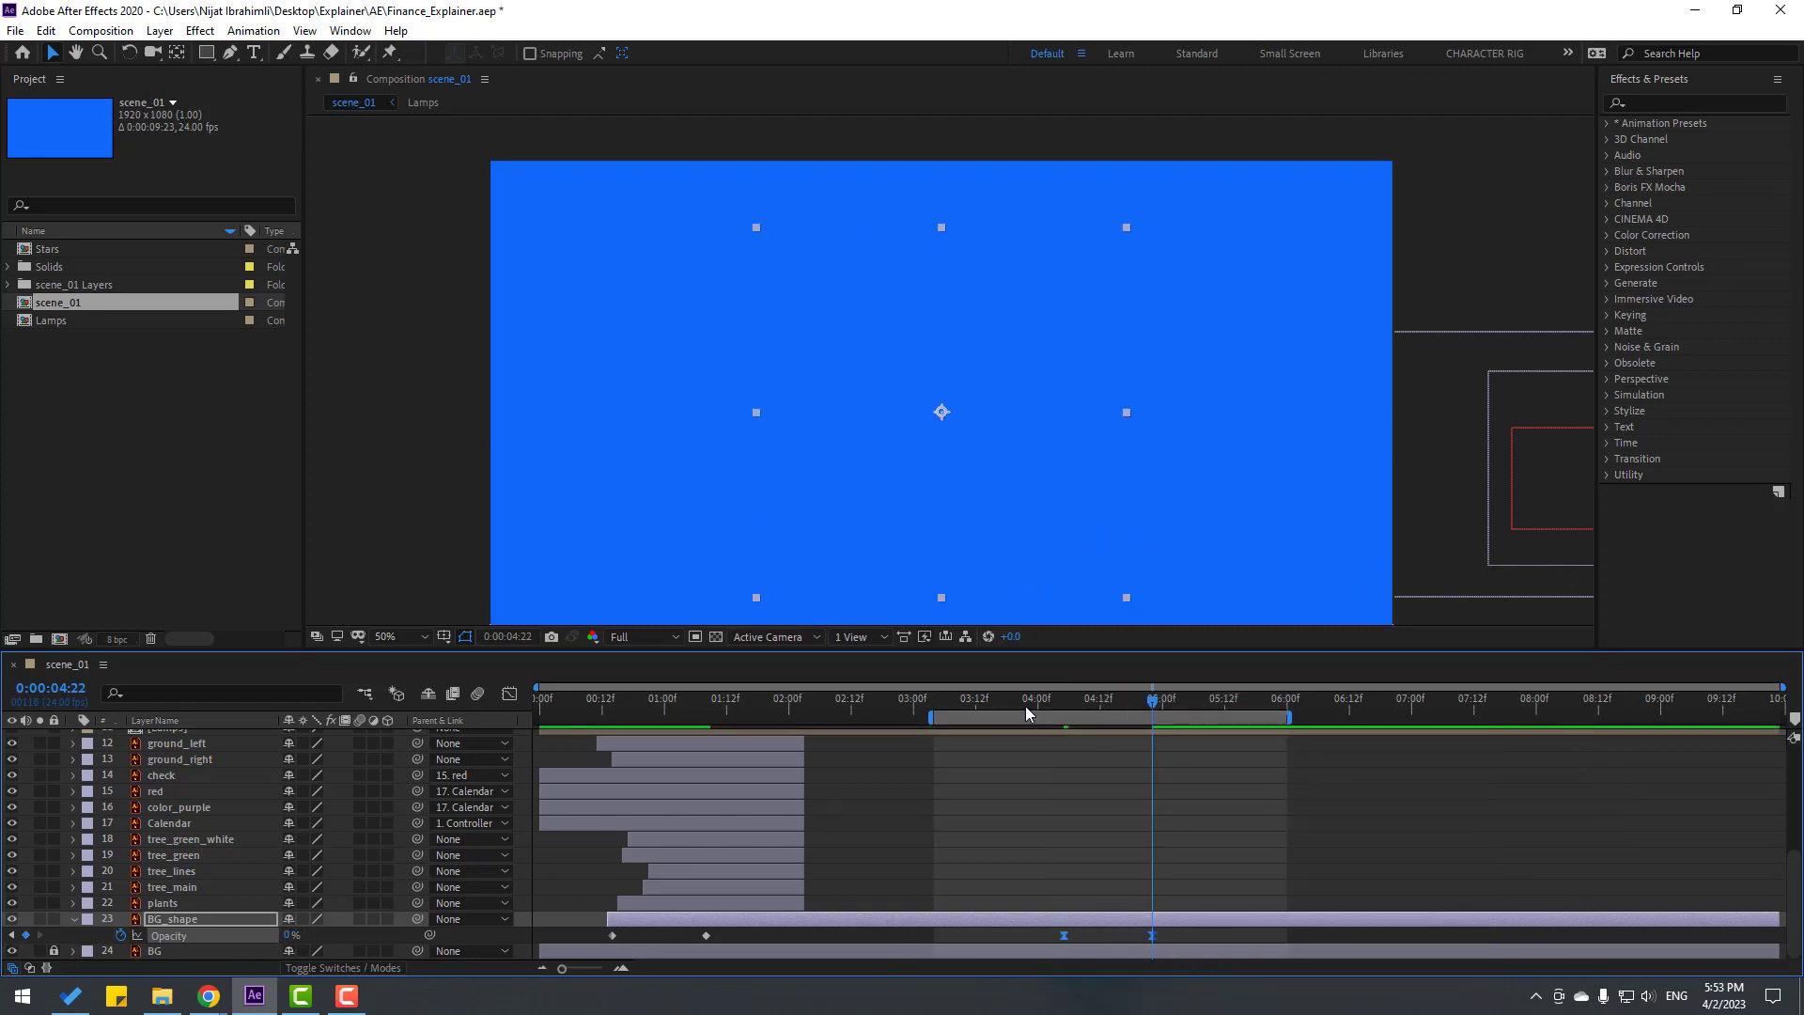
pyautogui.moveTo(1024, 706); pyautogui.dragTo(1150, 700)
pyautogui.press('space')
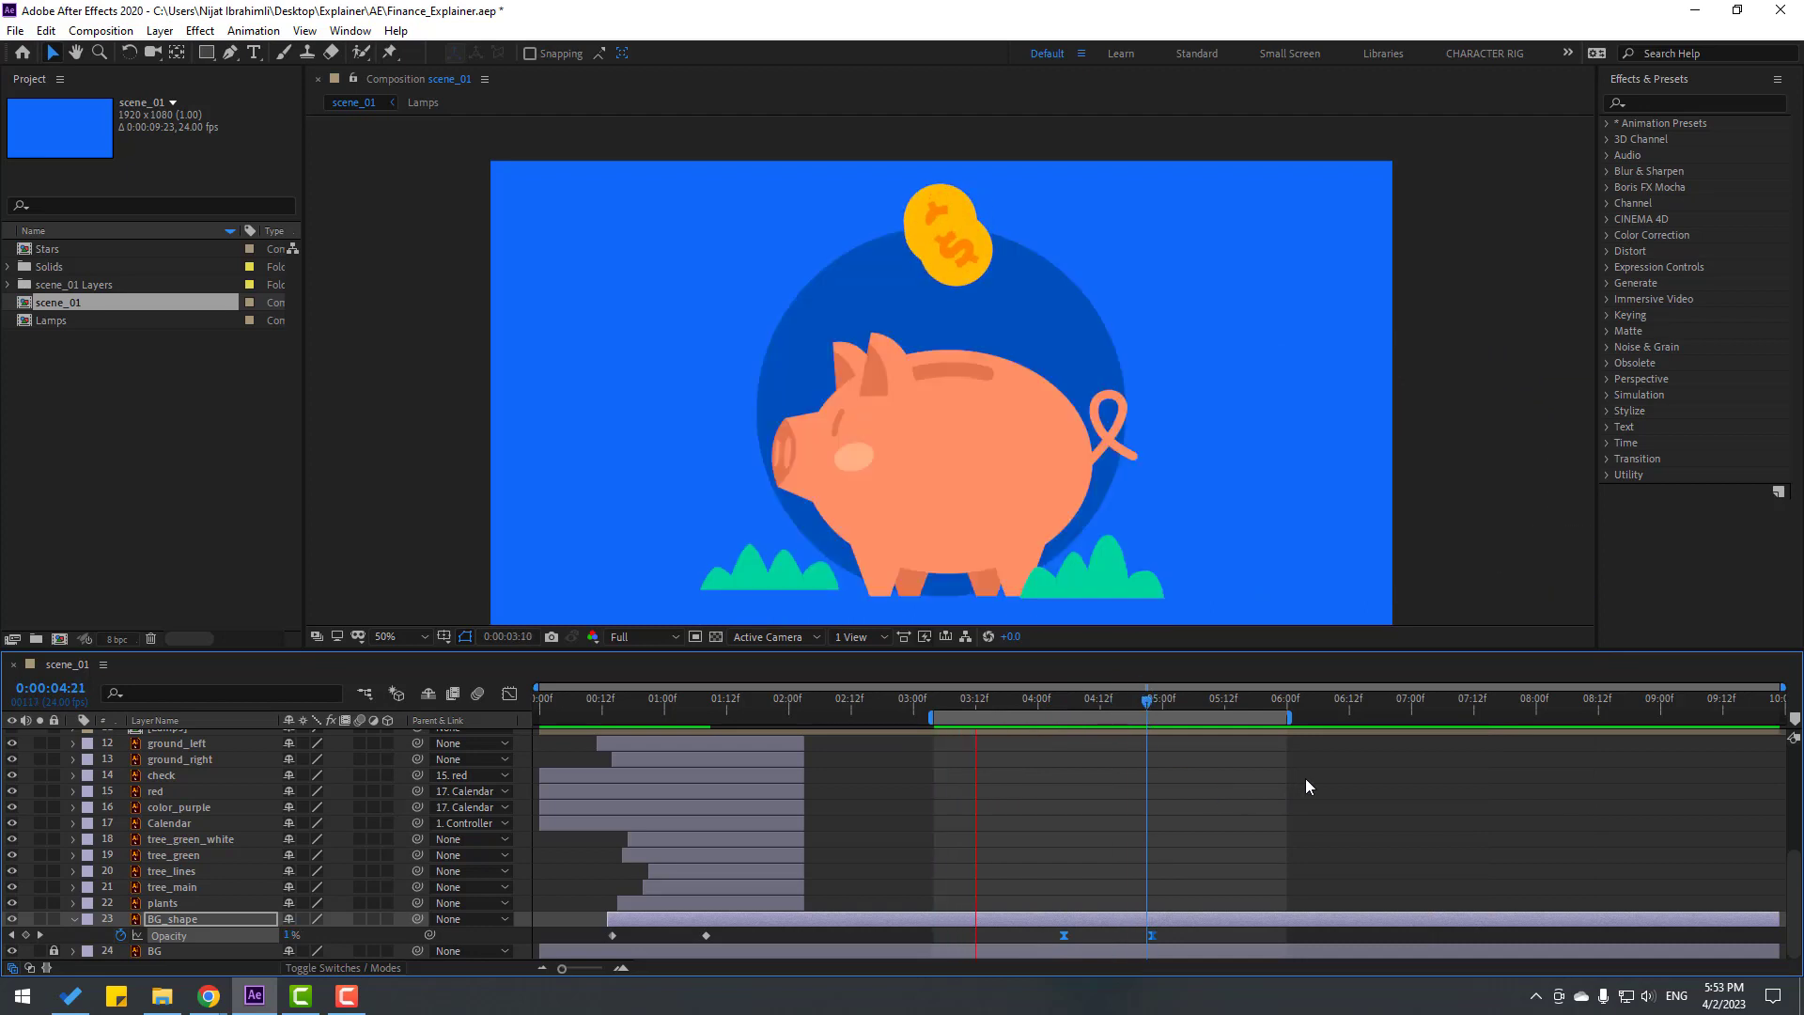
pyautogui.press('space')
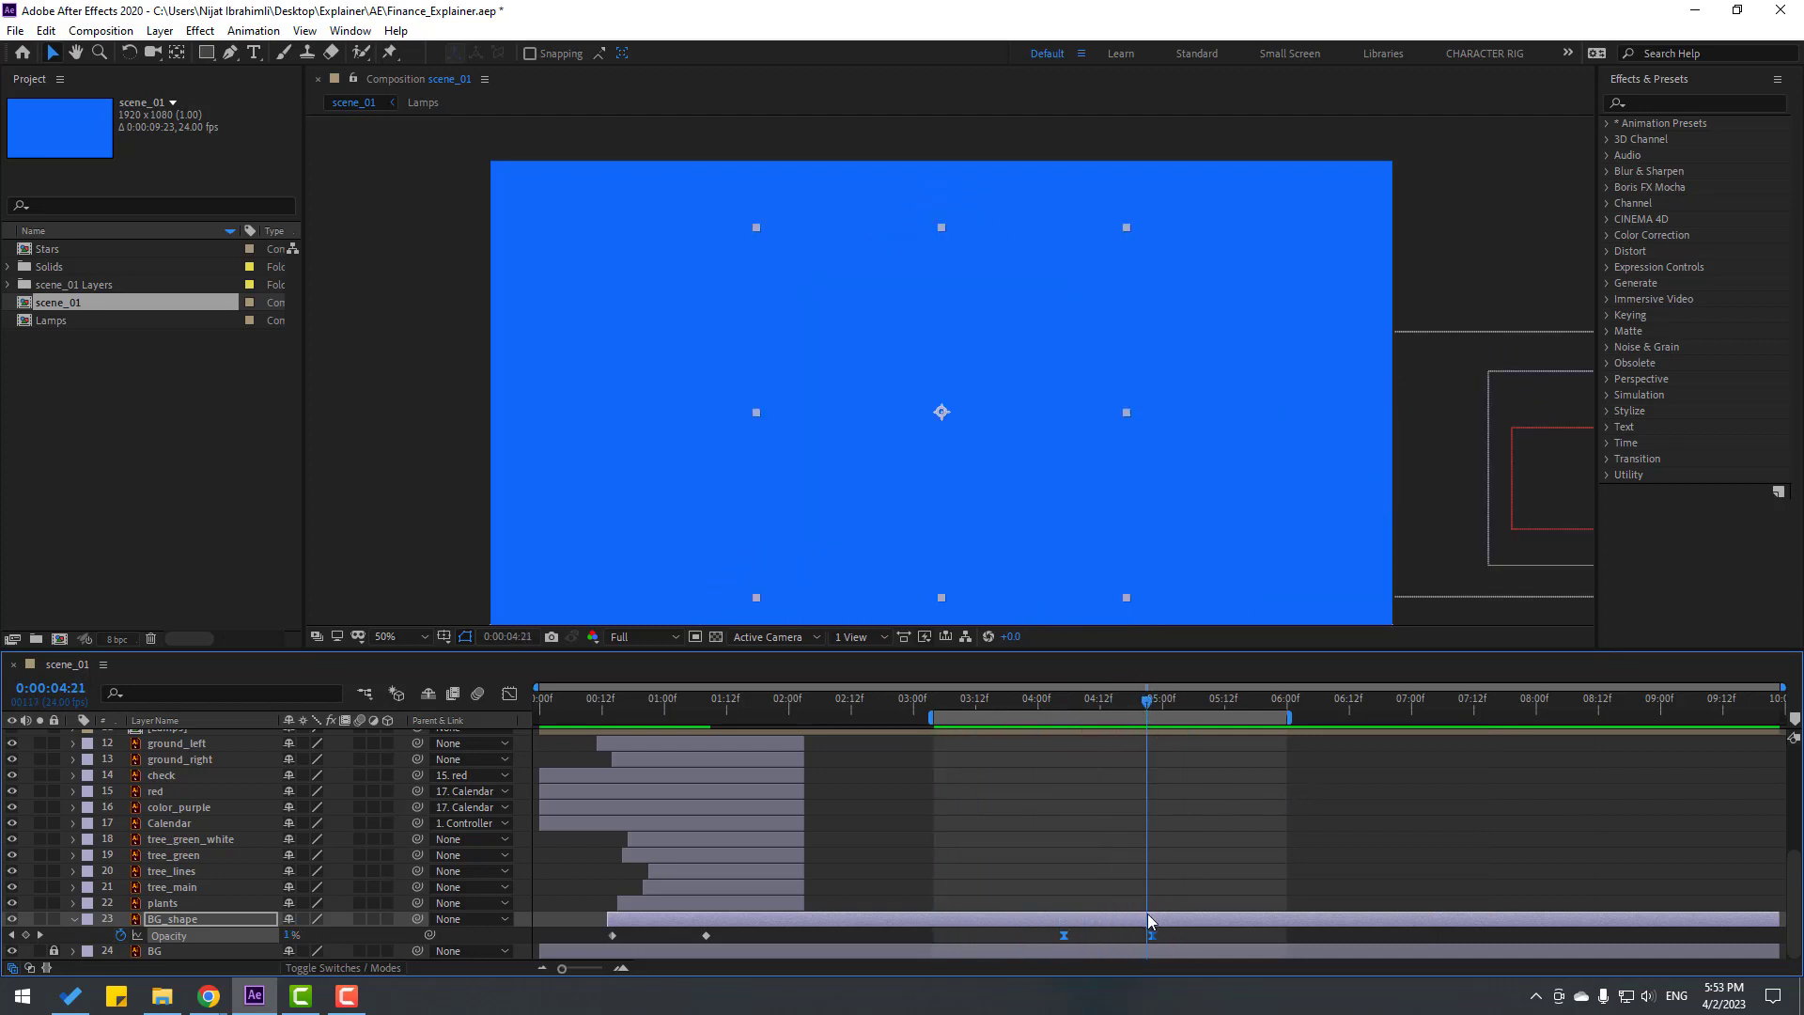
# Shift BG_shape's two fade-out keyframes about eight frames earlier and preview the timing.
pyautogui.moveTo(1151, 937); pyautogui.dragTo(1112, 937)
pyautogui.press('space')
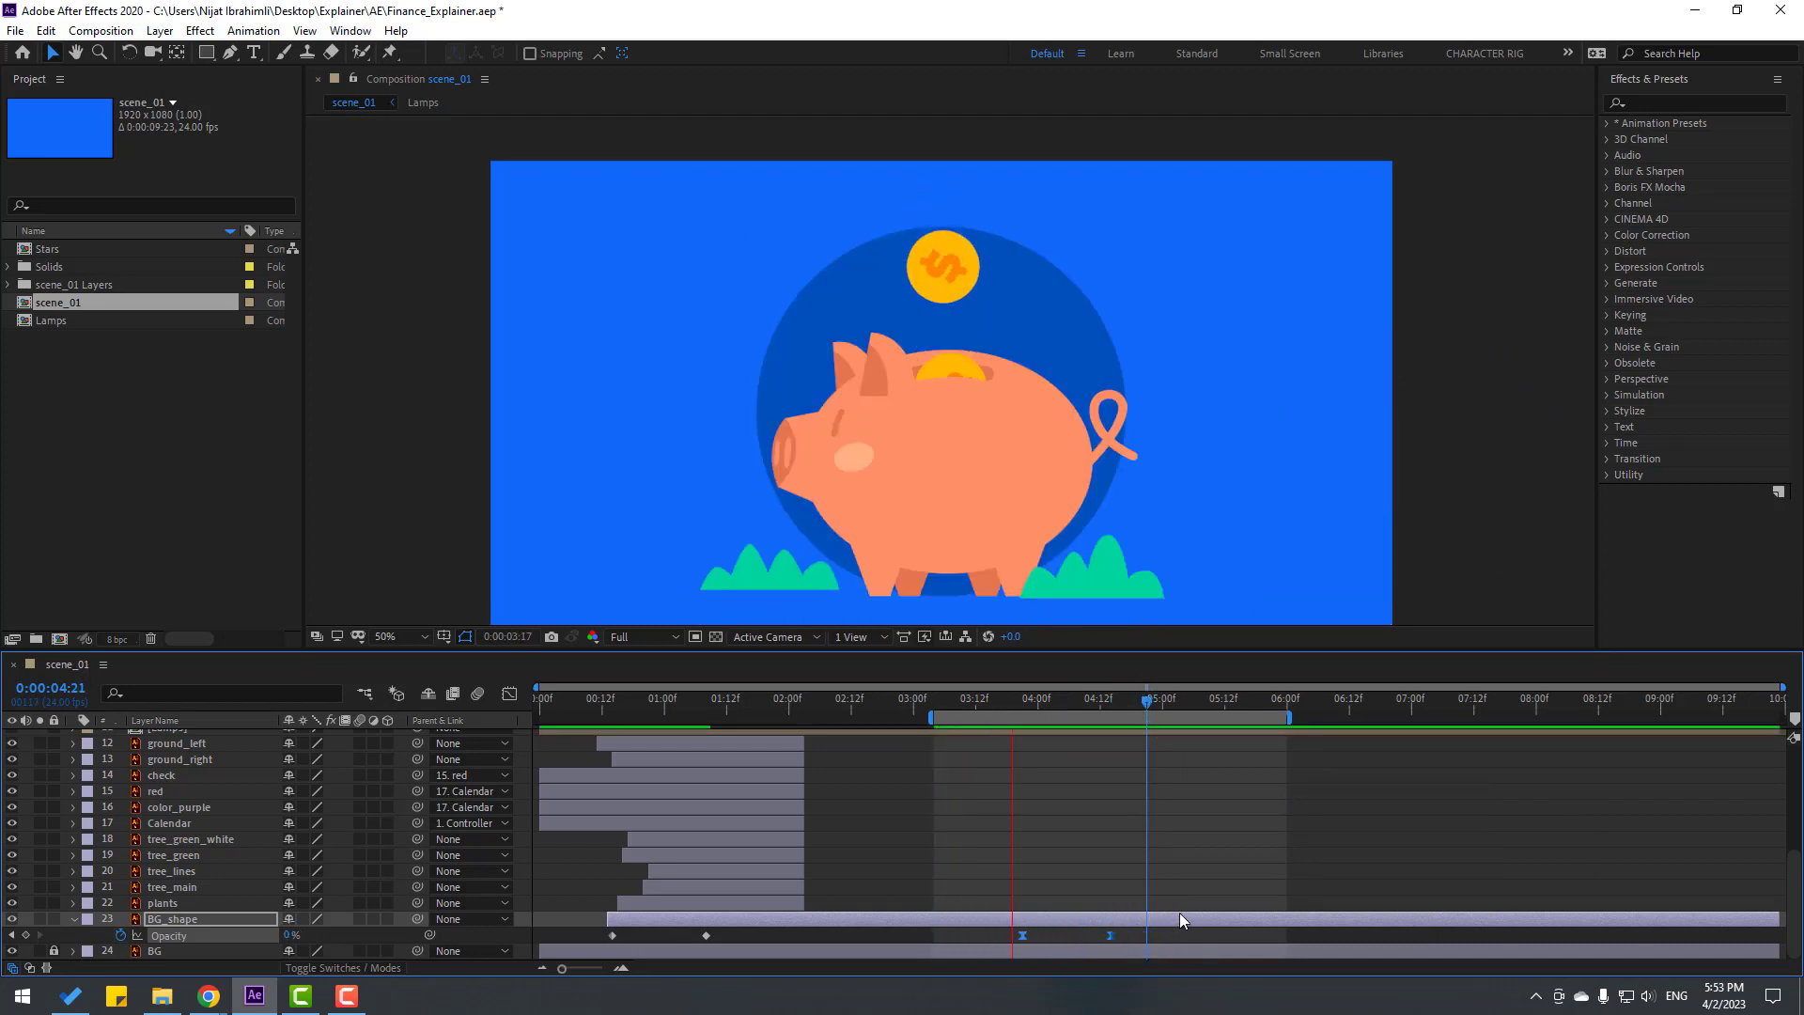
pyautogui.press('space')
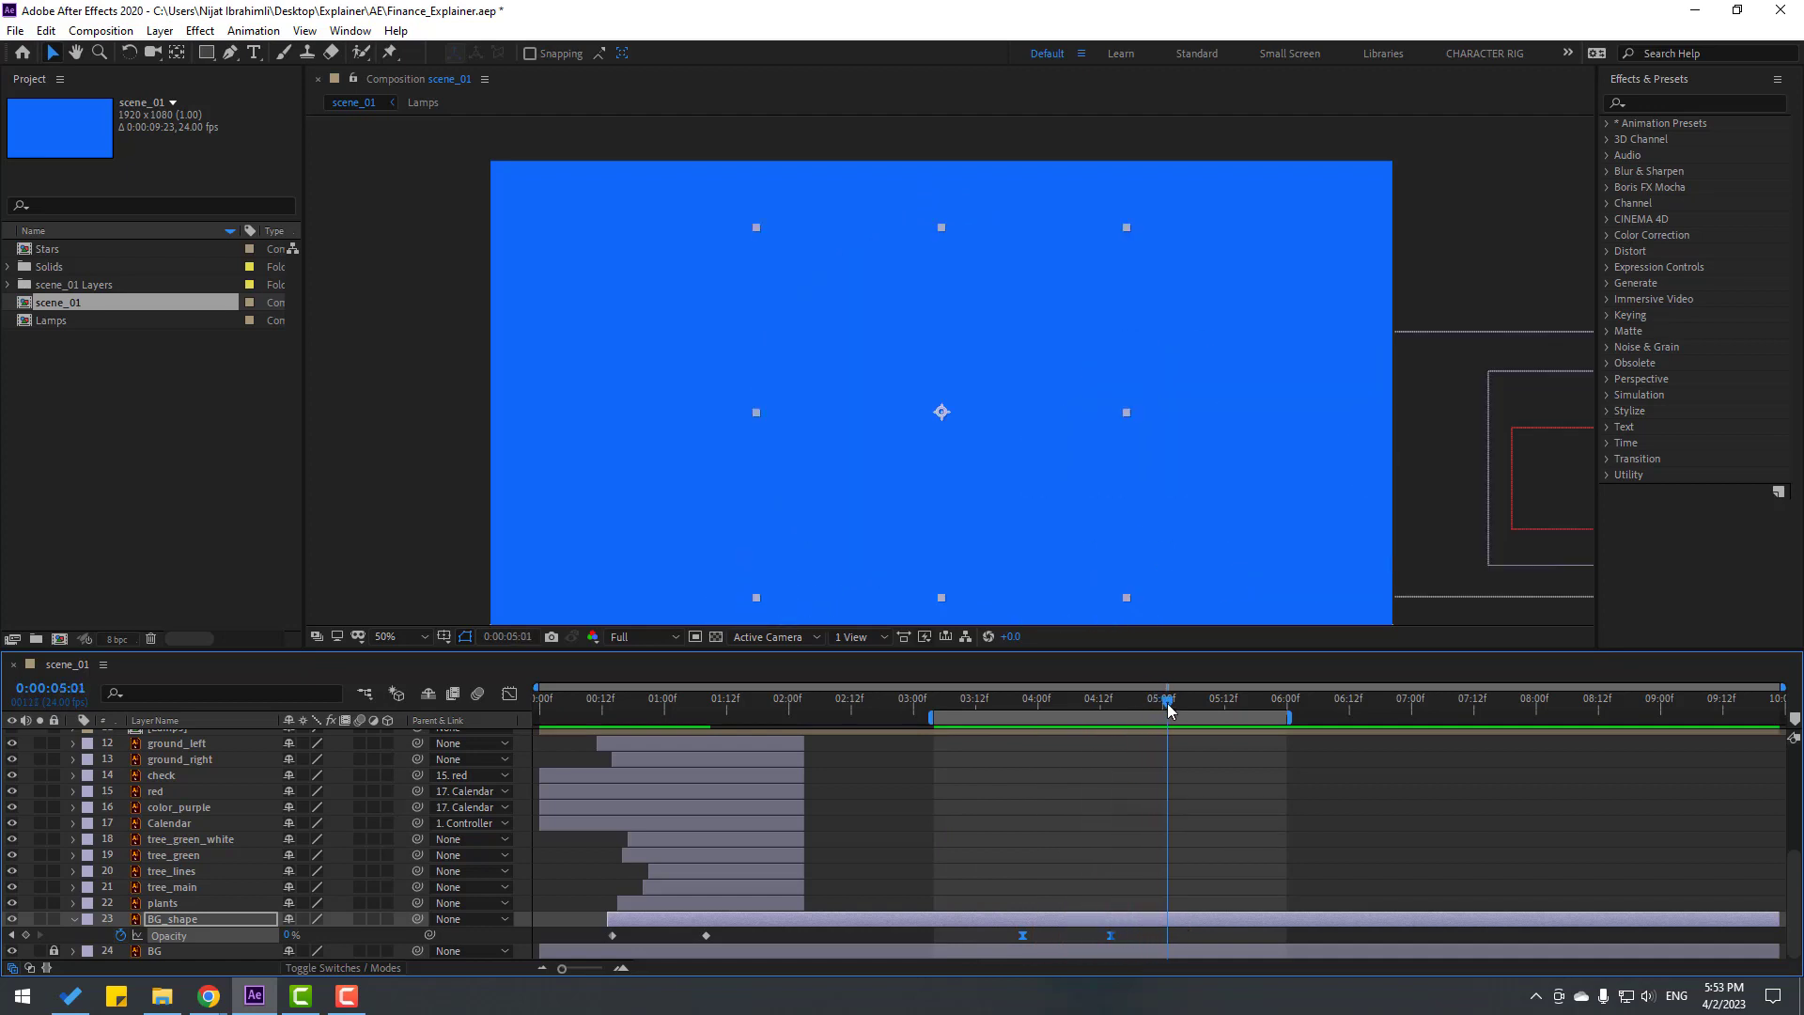
# Set the work area from the start of the composition to 0:00:05:05 and preview the full scene.
pyautogui.press('n')
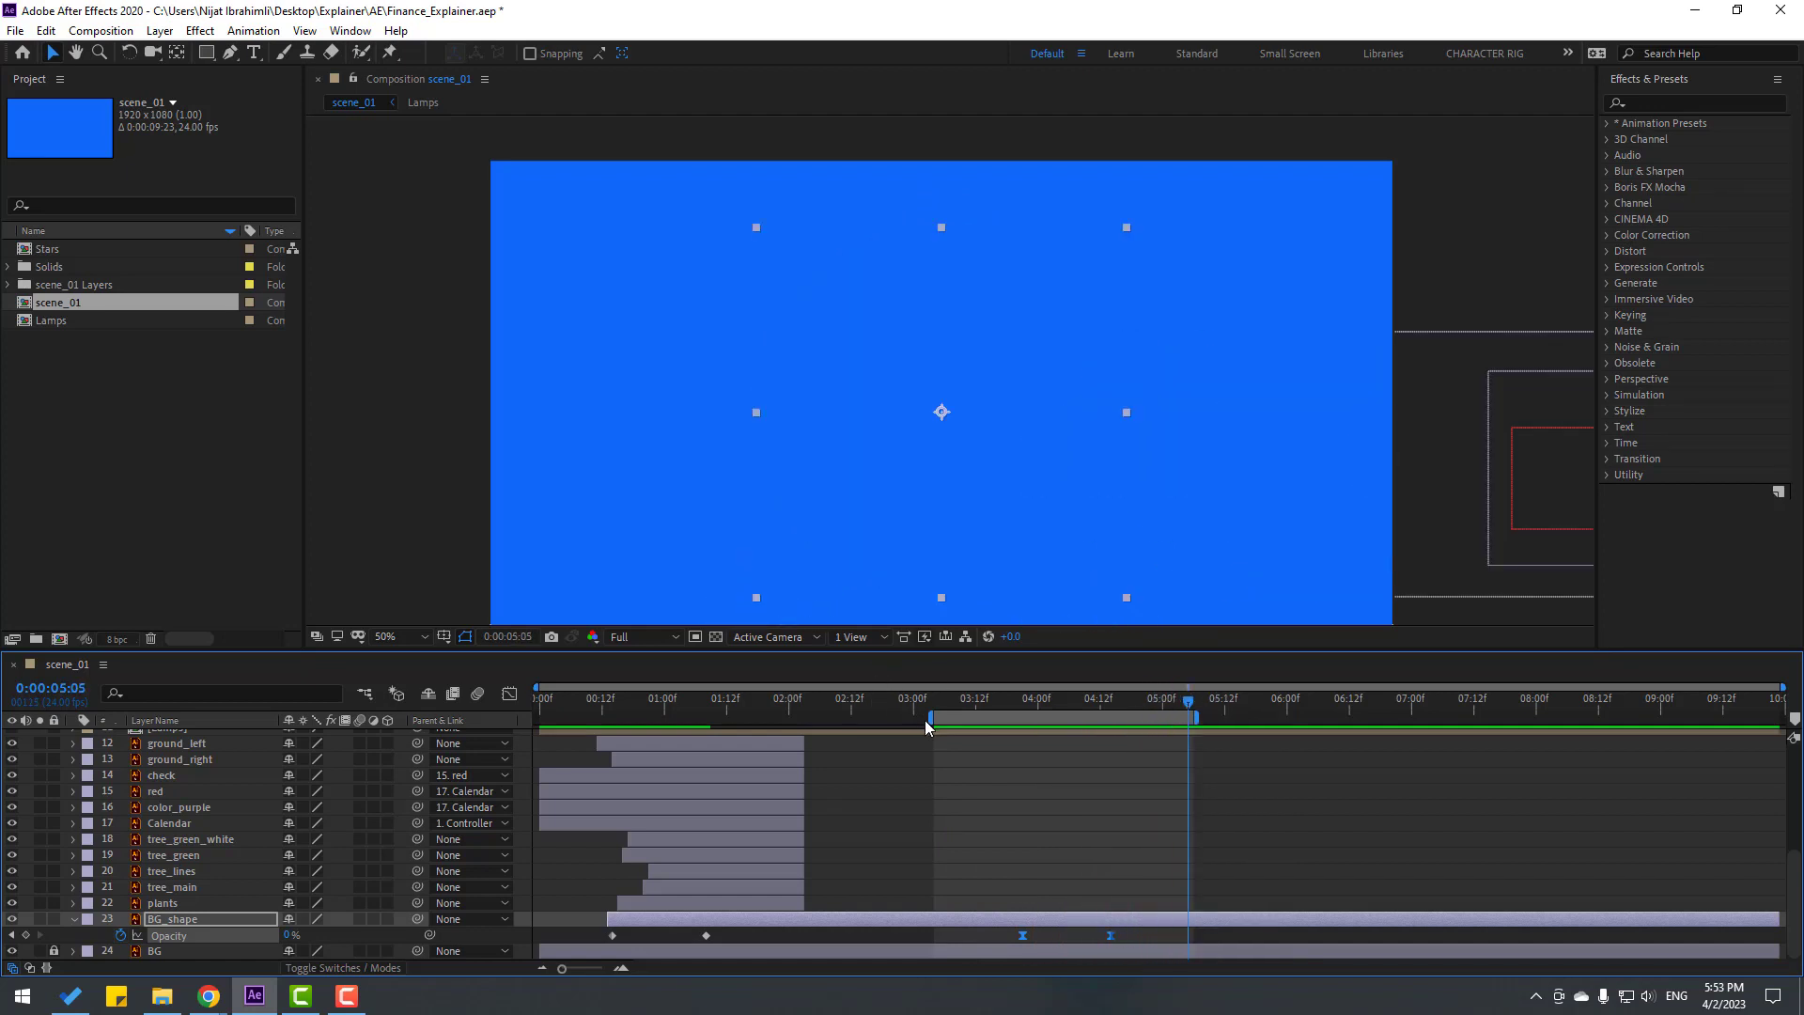
pyautogui.click(1309, 794)
pyautogui.press('space')
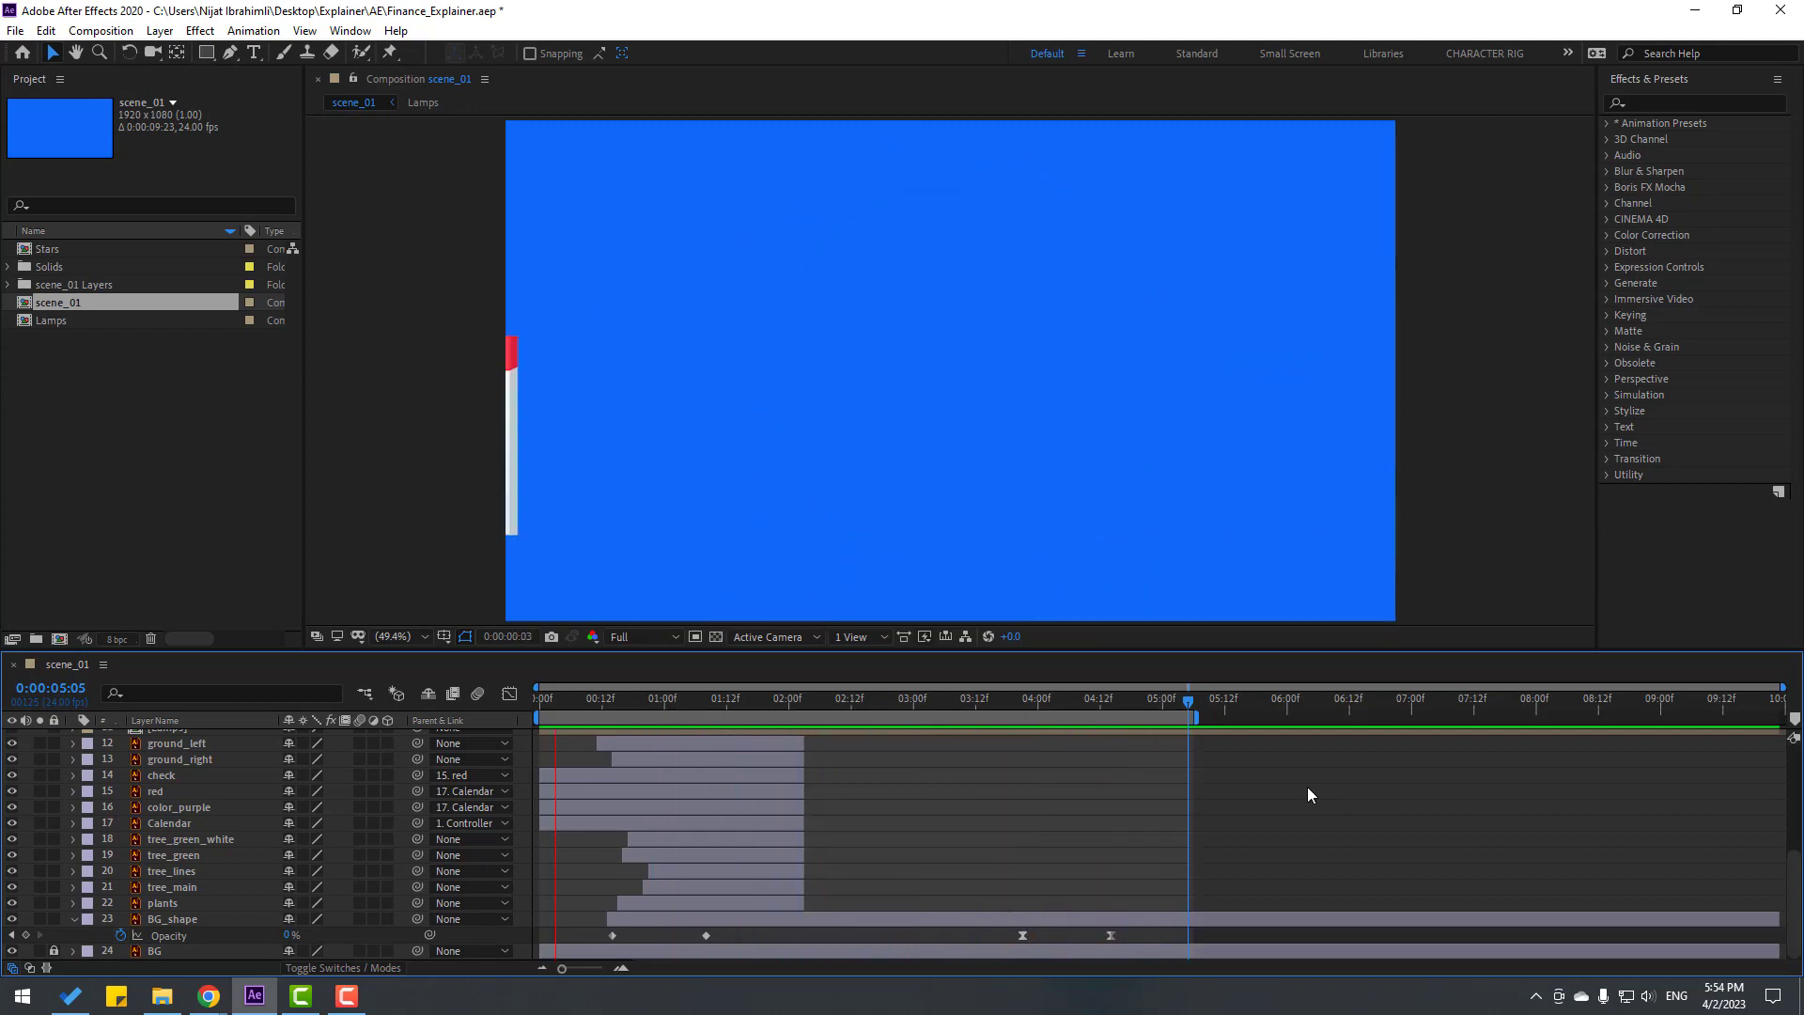
pyautogui.press('space')
# Lower plant_left's final position keyframe at 0:00:04:17 to Y 1143, fully below the frame.
pyautogui.click(800, 616)
pyautogui.scroll(-2, 799, 615)
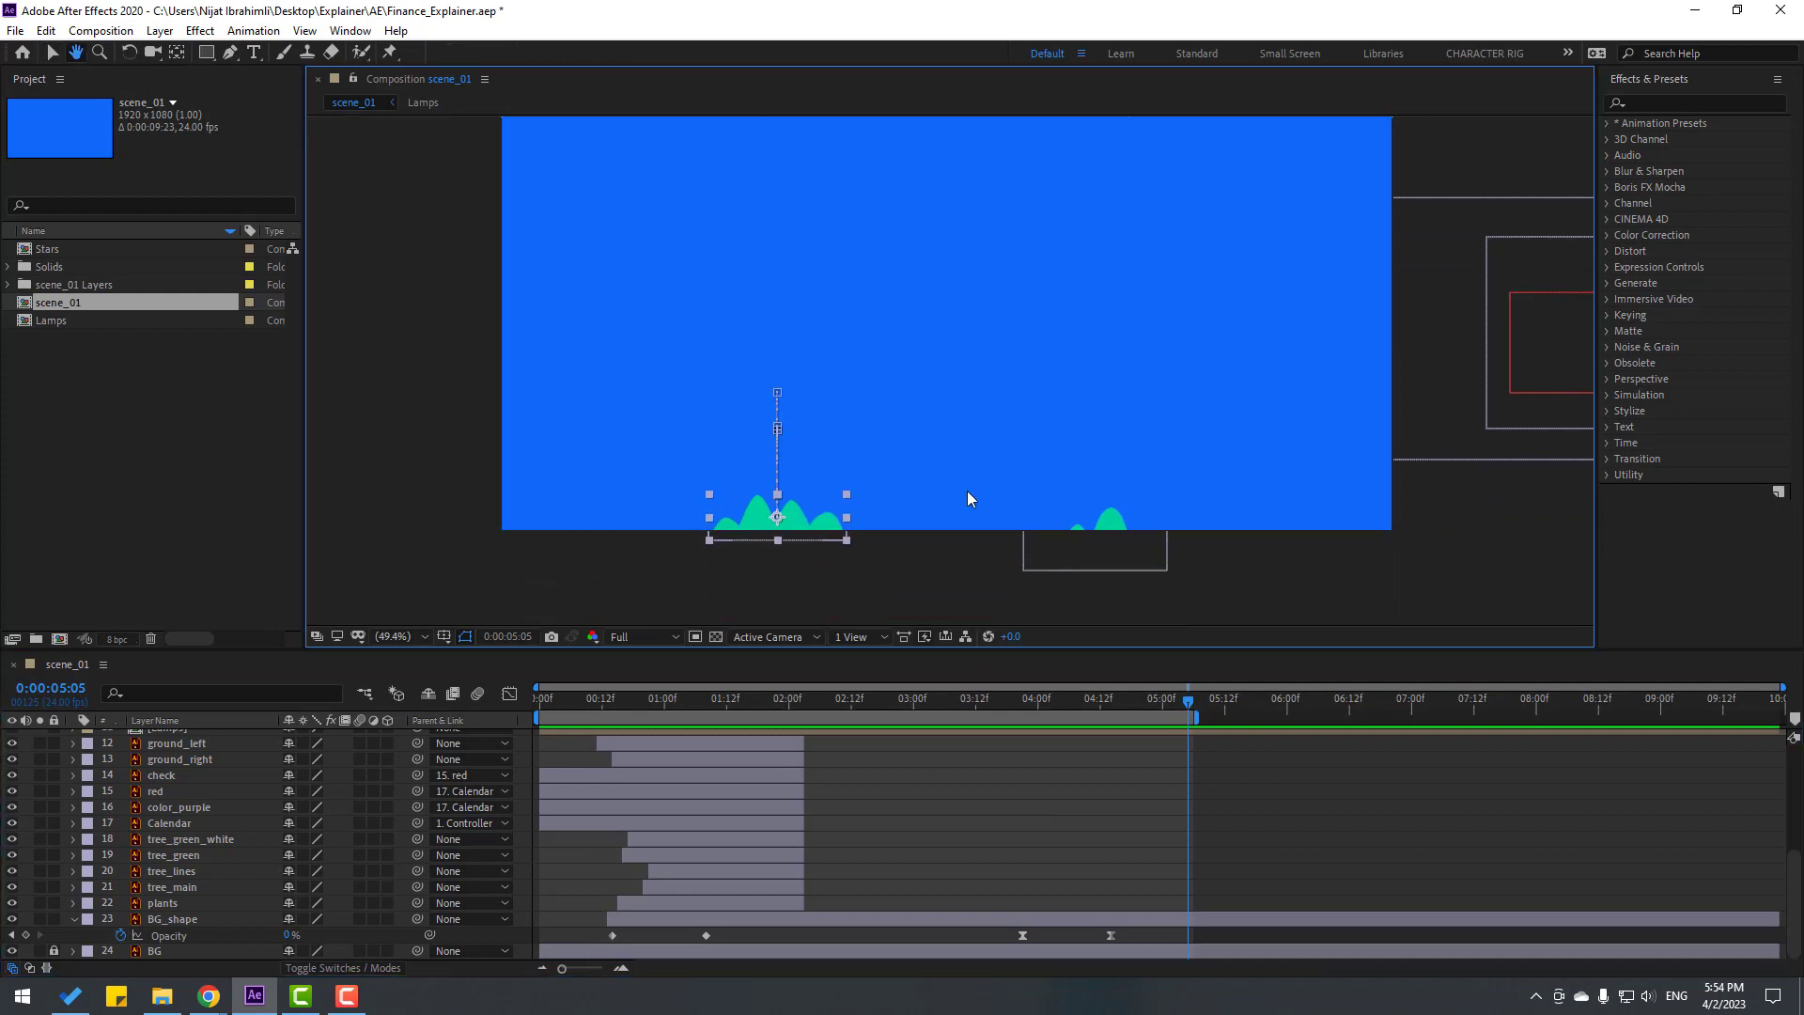
pyautogui.scroll(5, 1168, 812)
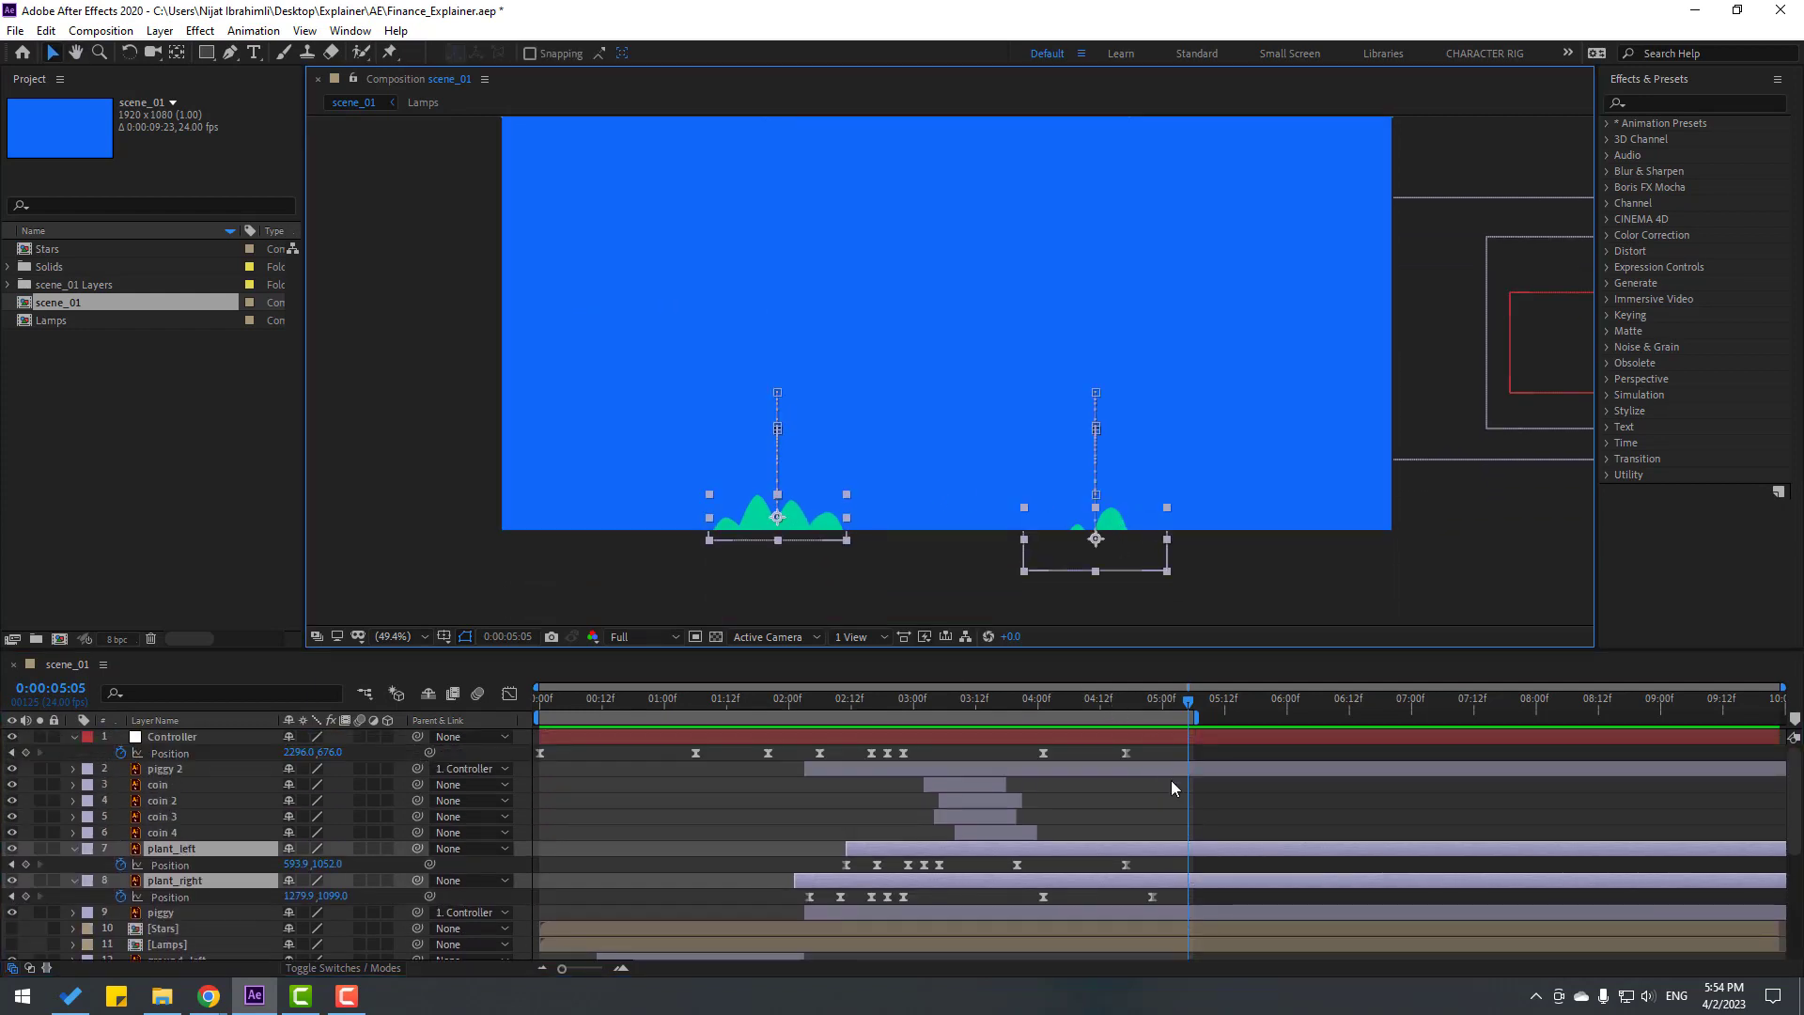
pyautogui.scroll(-1, 1182, 810)
pyautogui.moveTo(1054, 699); pyautogui.dragTo(1125, 704)
pyautogui.click(1125, 817)
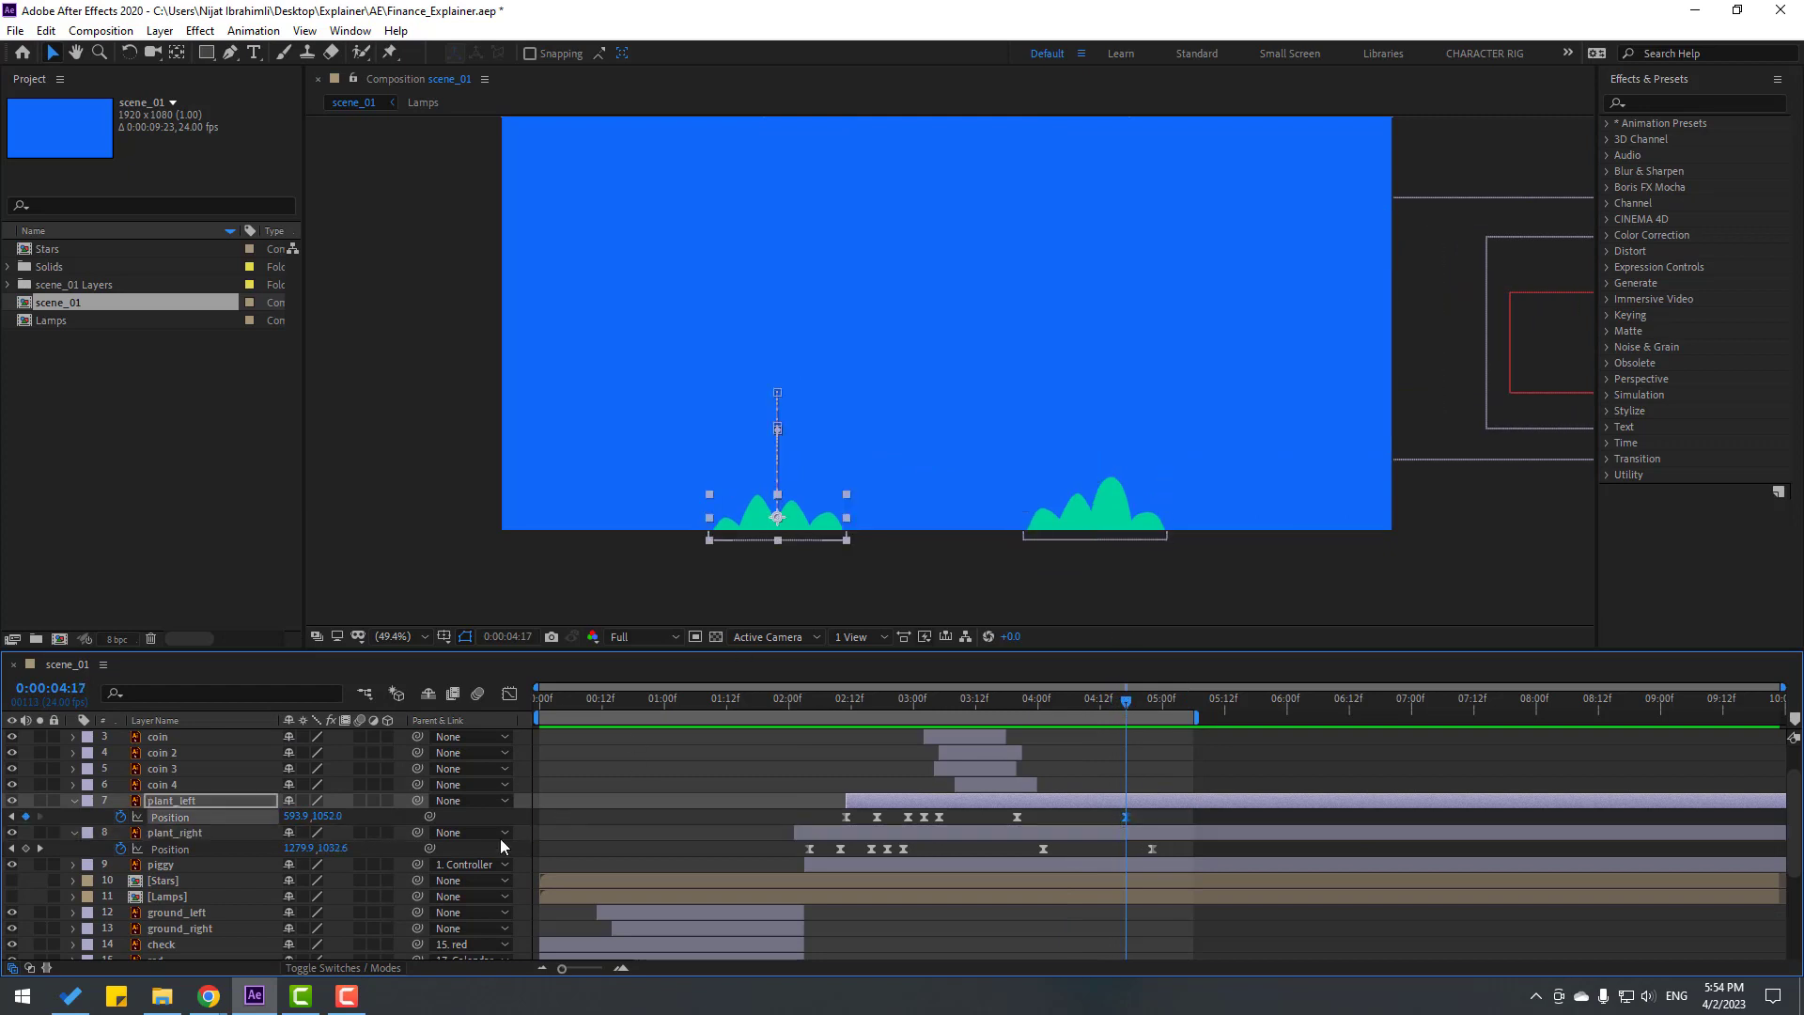
pyautogui.moveTo(327, 816); pyautogui.dragTo(1165, 861)
# Lower plant_right's final position keyframe at 0:00:04:22 to Y 1160, fully below the frame.
pyautogui.click(1154, 703)
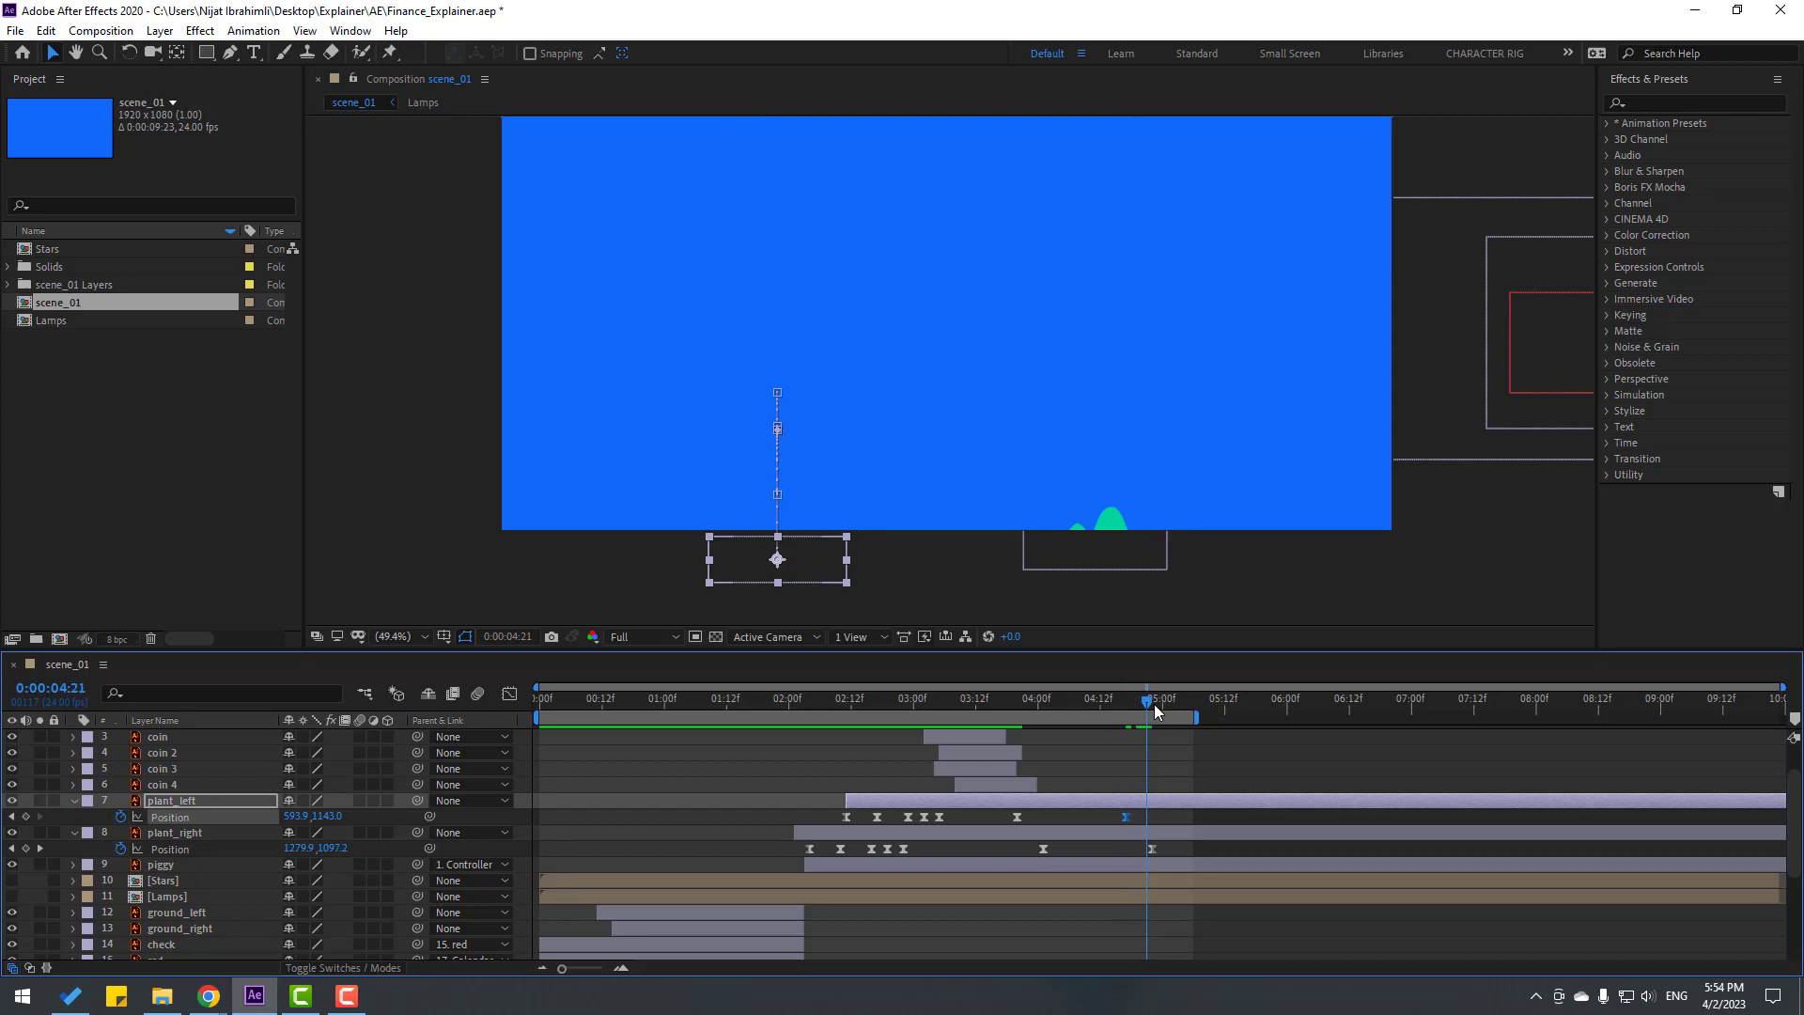
pyautogui.click(1153, 848)
pyautogui.moveTo(329, 848); pyautogui.dragTo(388, 849)
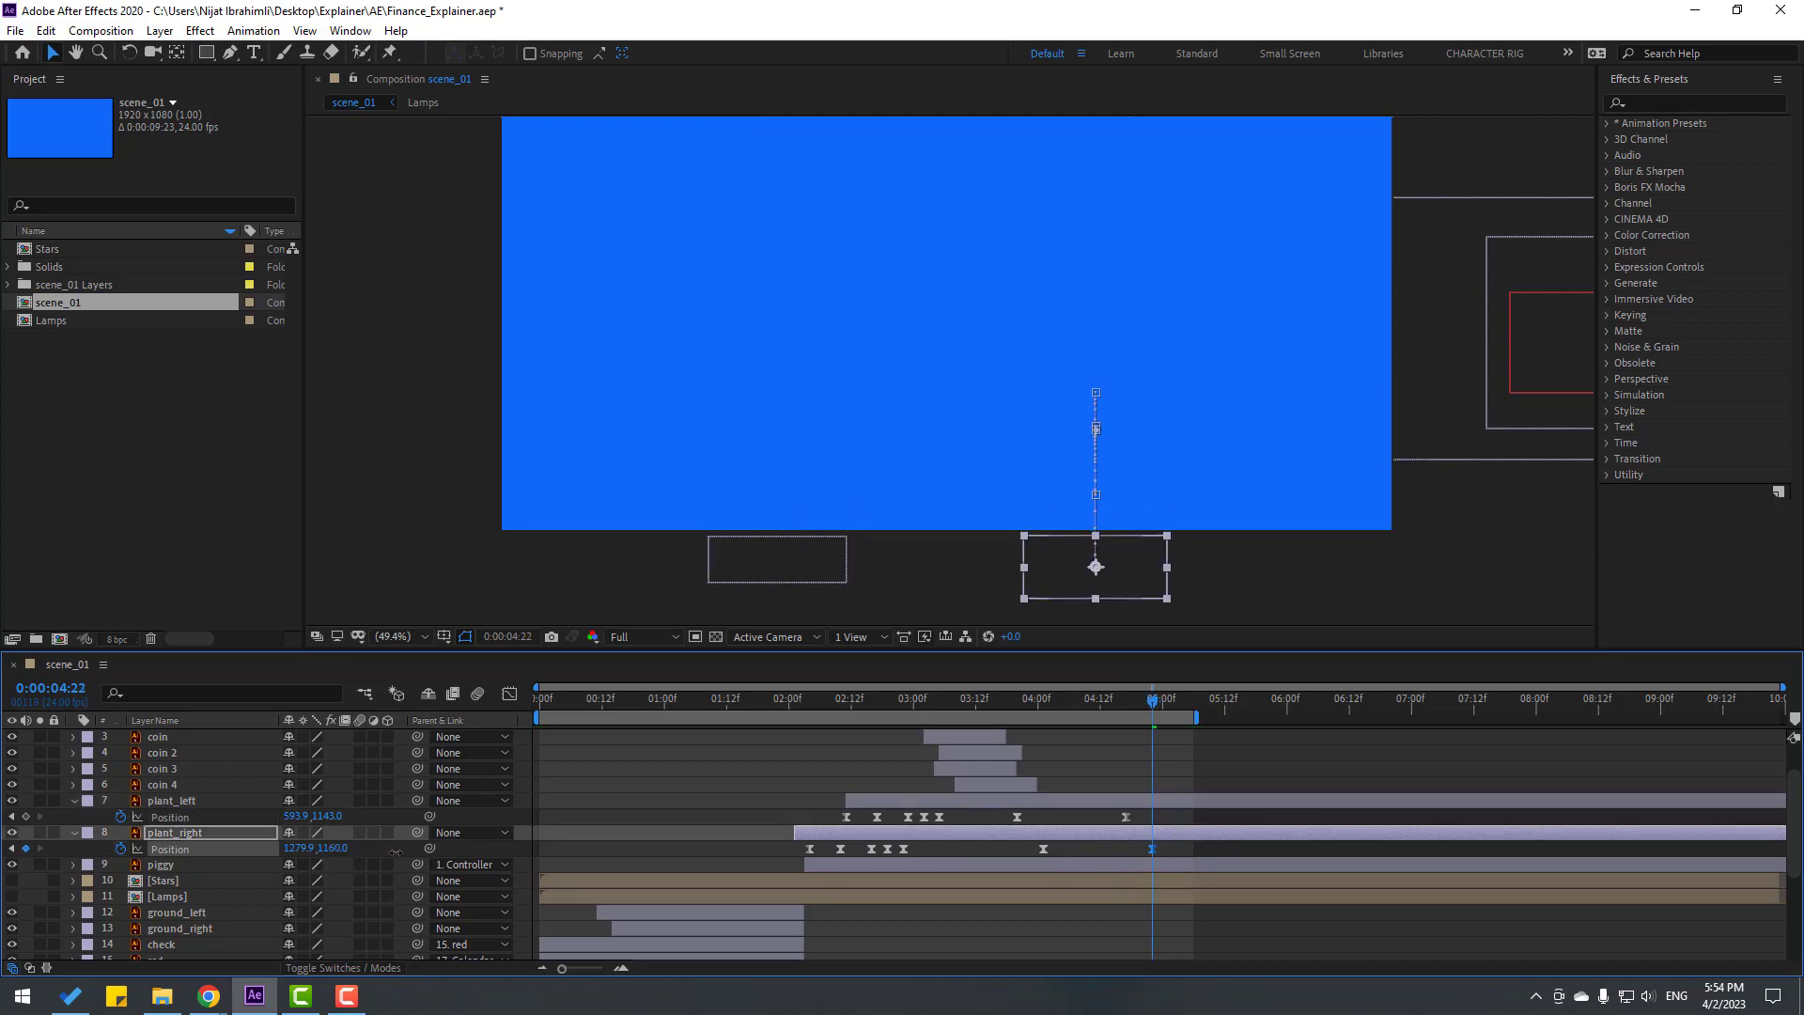